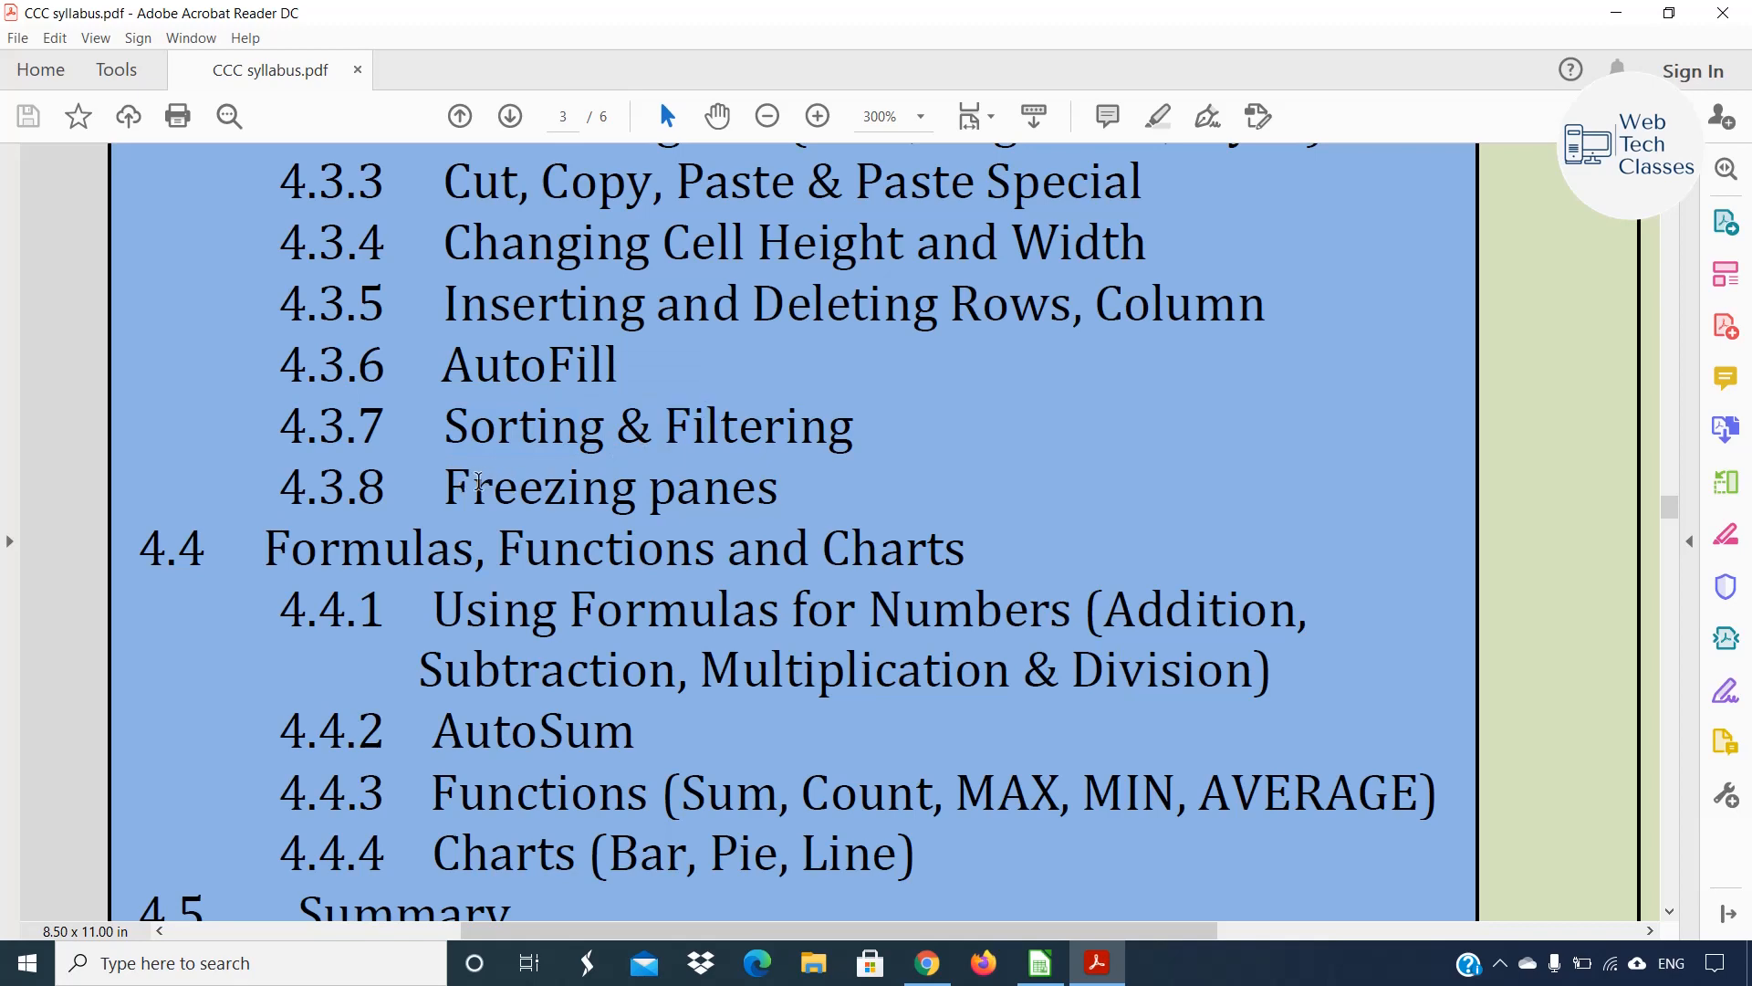
Examine the syllabus topics under Formulas, Functions and Charts, from number formulas to AutoSum and the listed functions.
{"action": "left_click_drag", "start_coordinate": [1107, 608], "coordinate": [1121, 664]}
{"action": "left_click", "coordinate": [1117, 658]}
{"action": "left_click_drag", "start_coordinate": [690, 622], "coordinate": [652, 649]}
{"action": "left_click", "coordinate": [624, 647]}
{"action": "left_click_drag", "start_coordinate": [432, 730], "coordinate": [623, 726]}
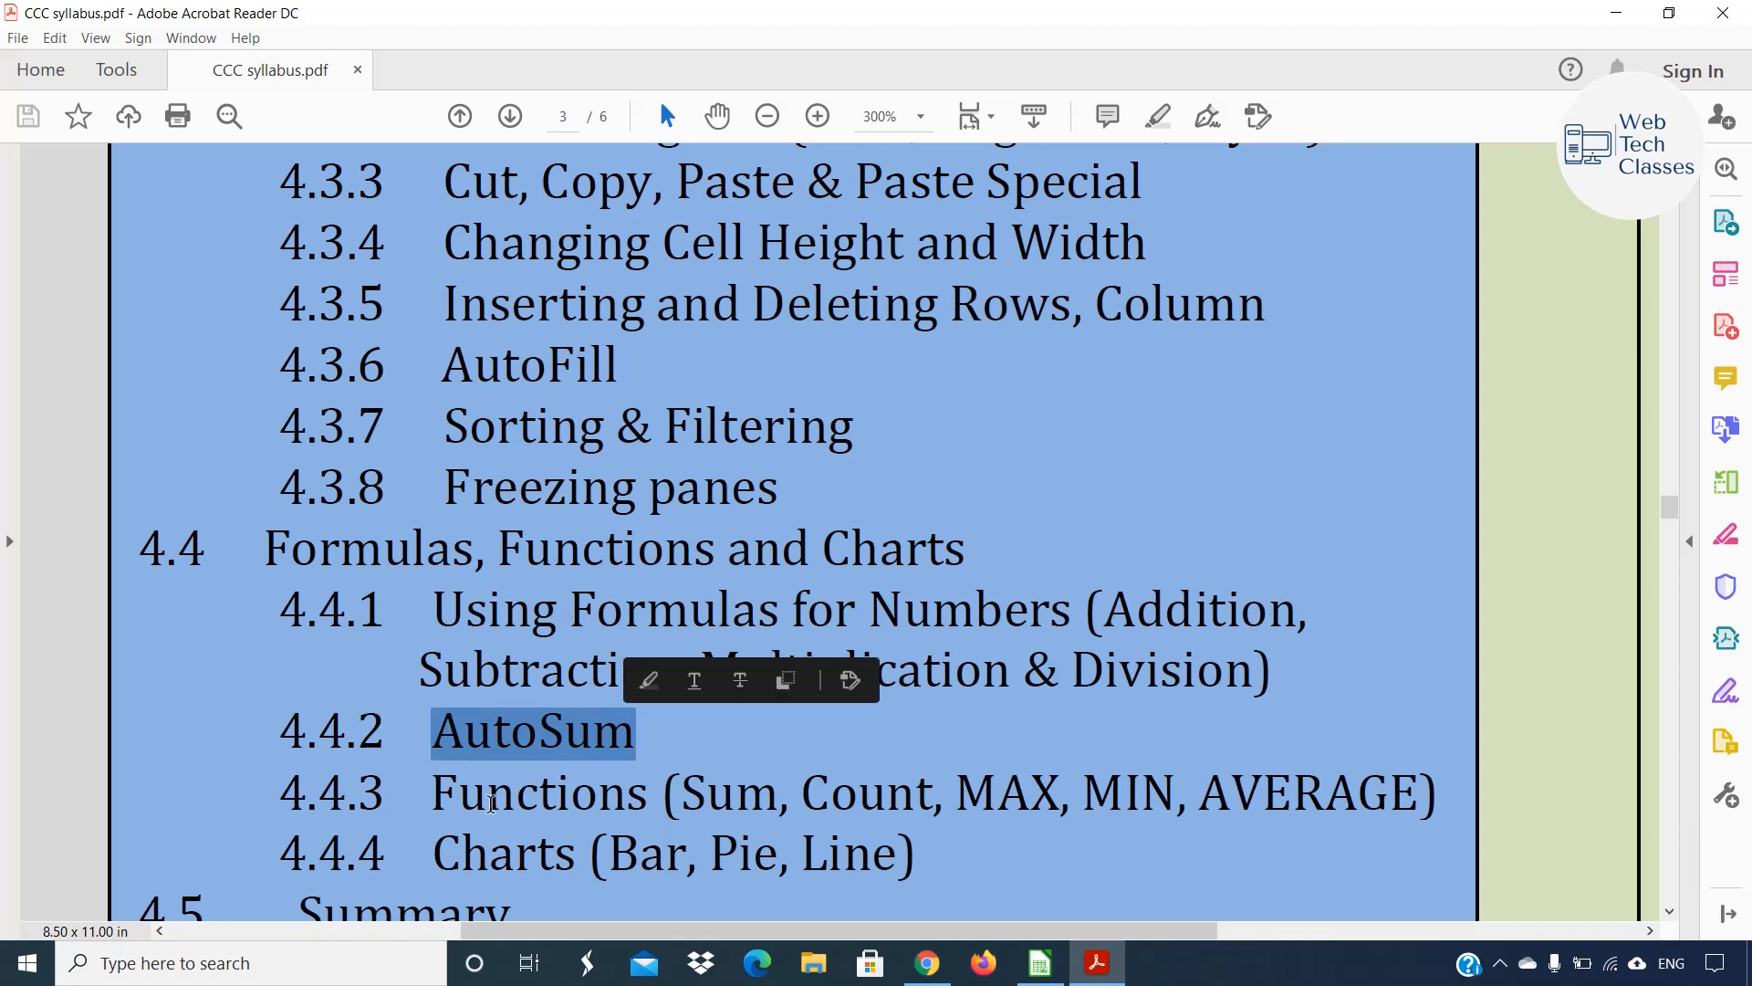
{"action": "left_click", "coordinate": [430, 782]}
{"action": "left_click_drag", "start_coordinate": [430, 782], "coordinate": [1269, 796]}
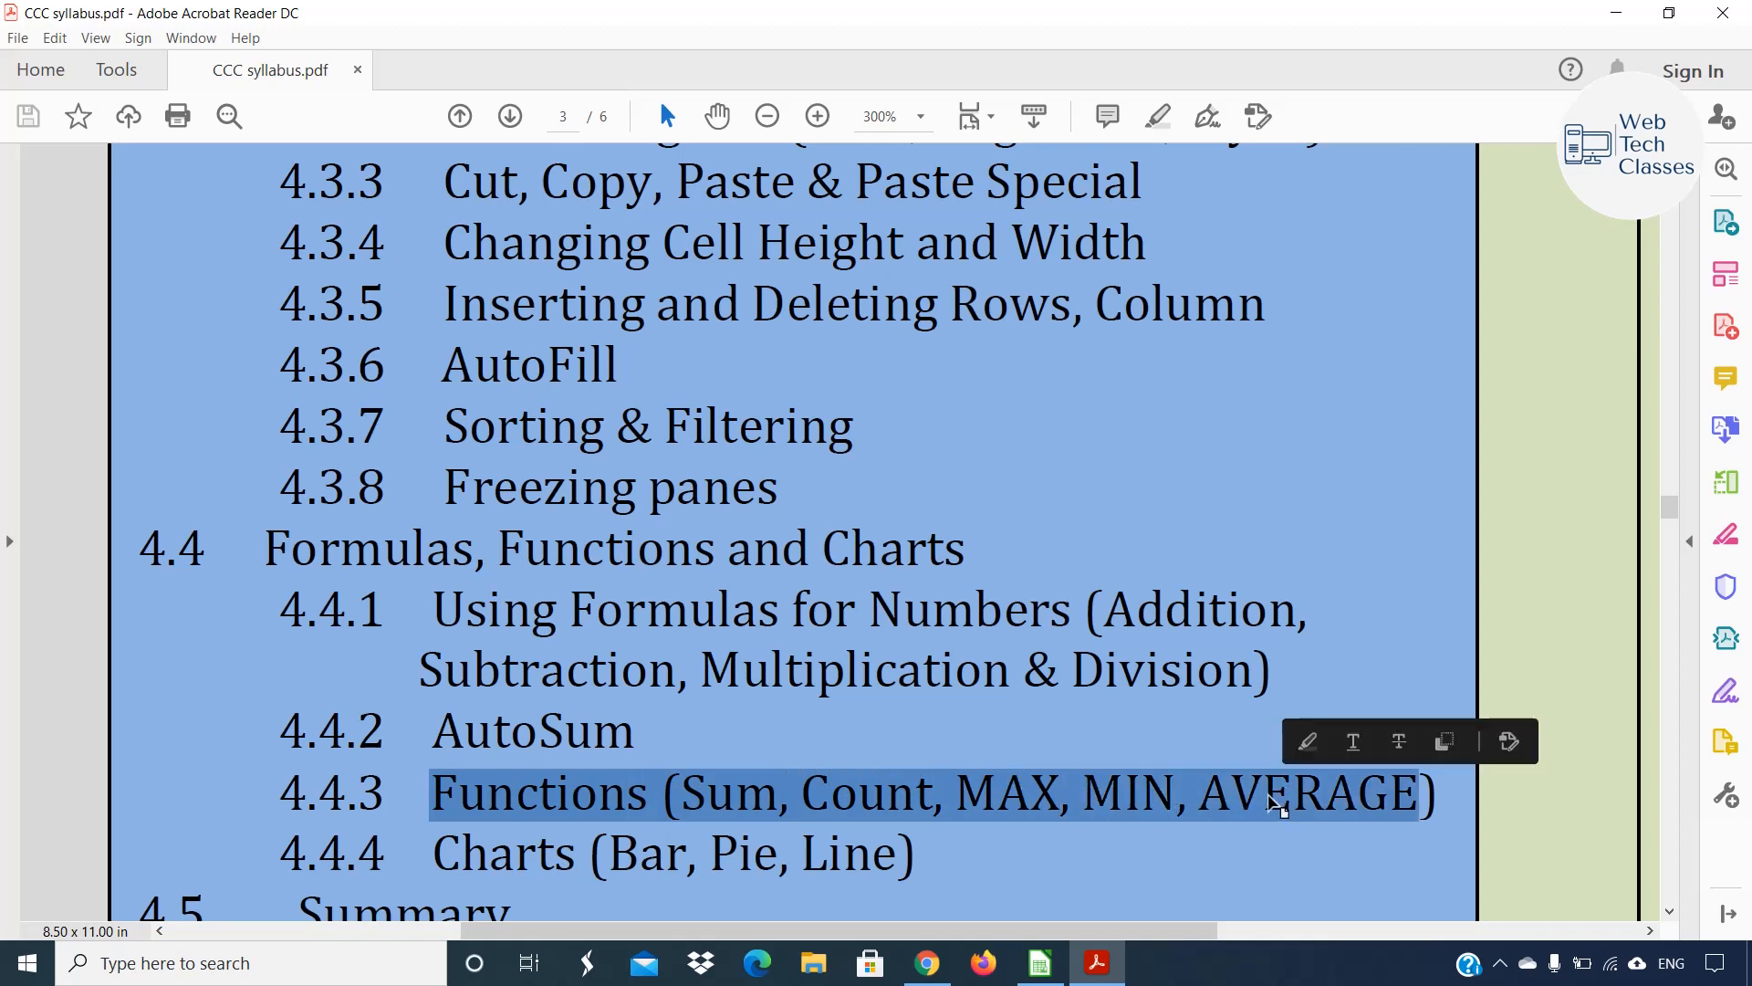
{"action": "left_click", "coordinate": [1107, 738]}
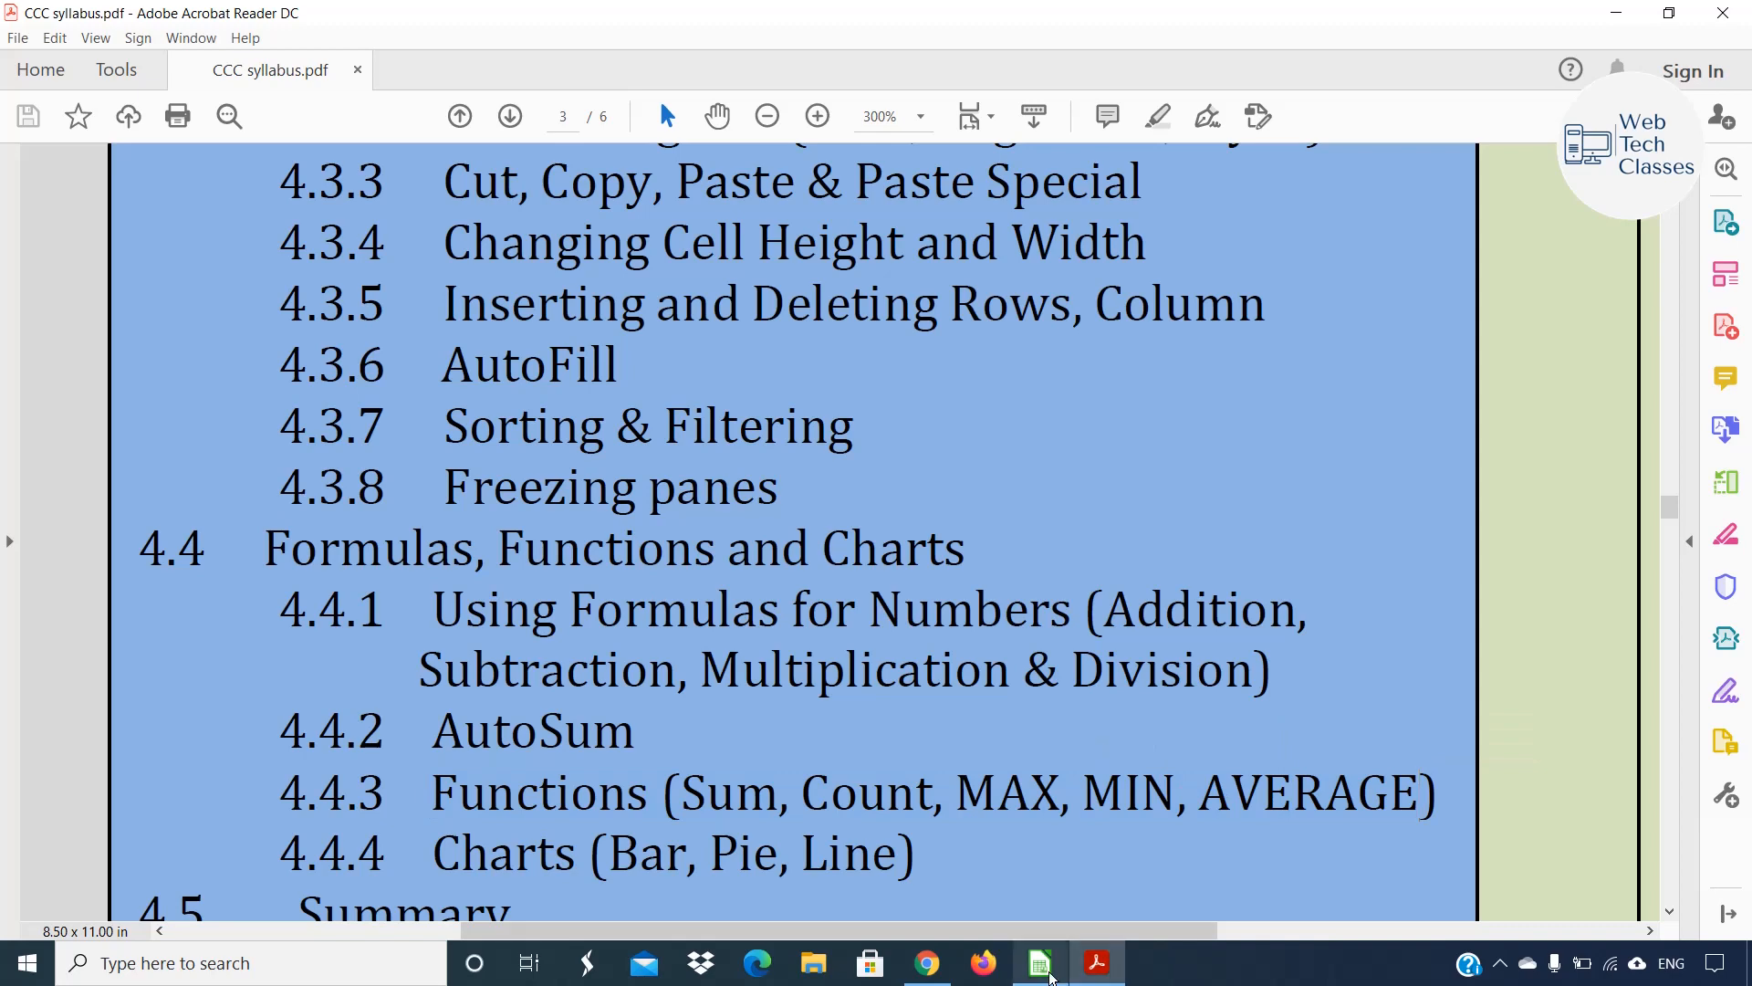
Switch to Practial.ods in LibreOffice Calc and examine the Comparison Operators table on the Formulas sheet.
{"action": "left_click", "coordinate": [1041, 963]}
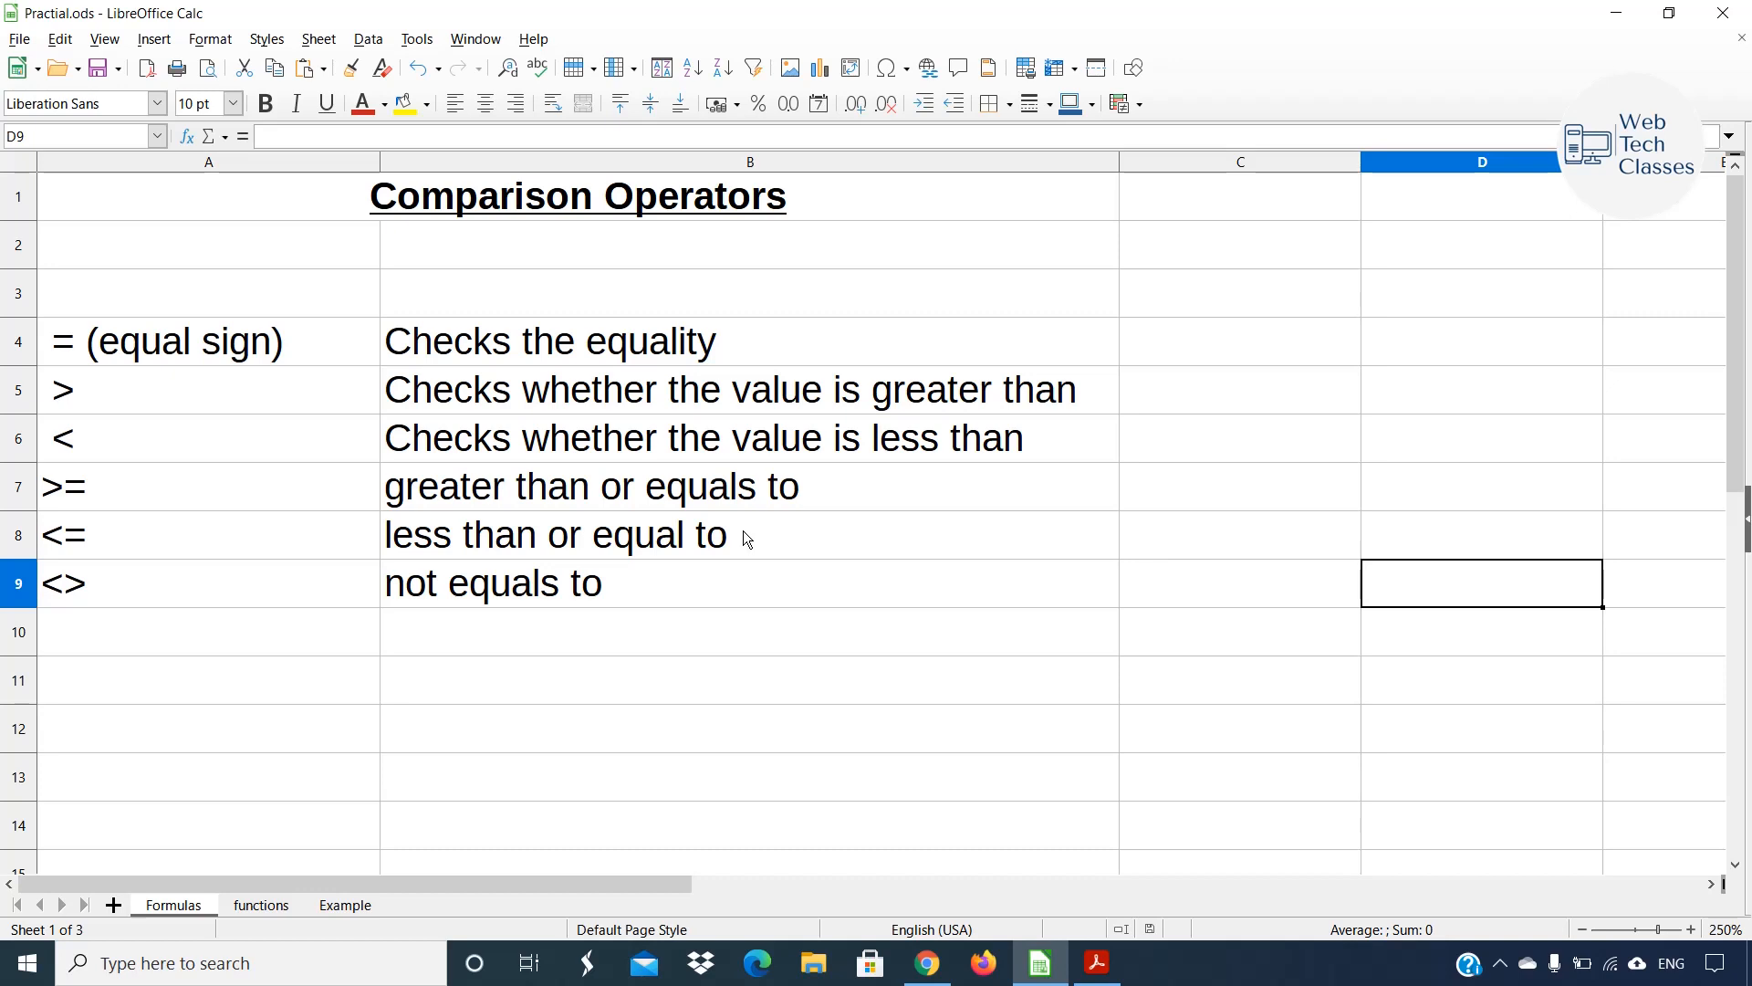
{"action": "key", "text": "Home"}
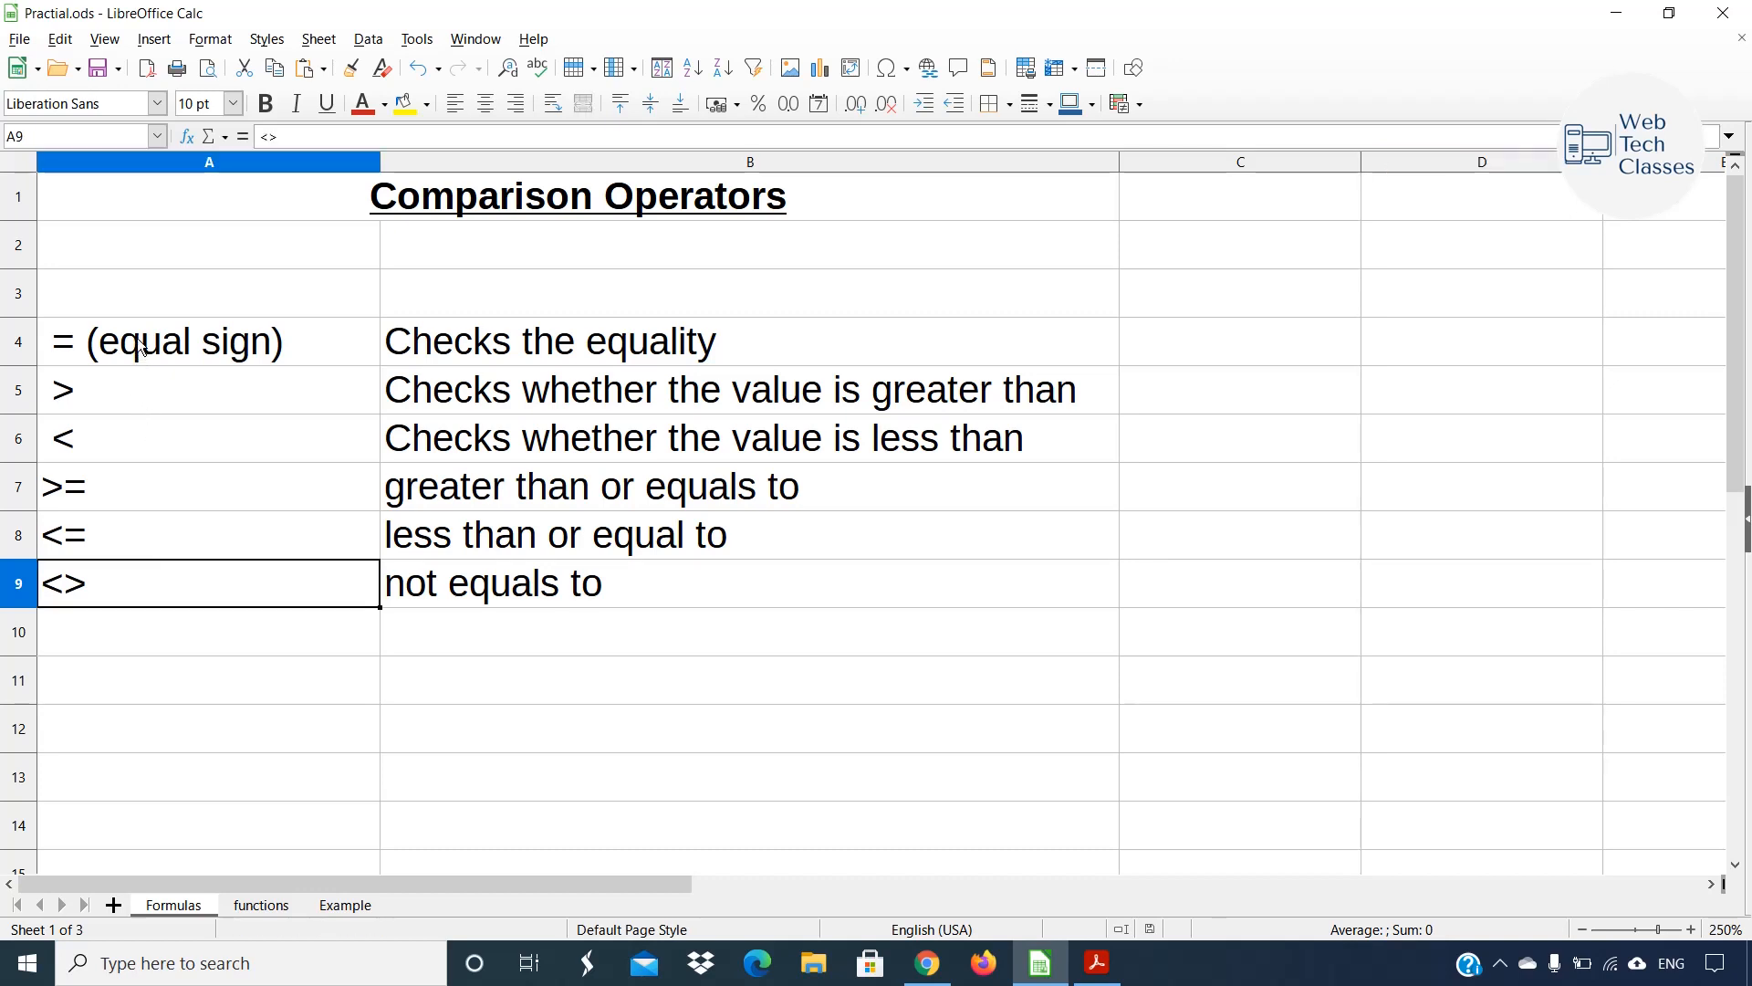
{"action": "left_click_drag", "start_coordinate": [137, 347], "coordinate": [144, 571]}
{"action": "left_click", "coordinate": [204, 724]}
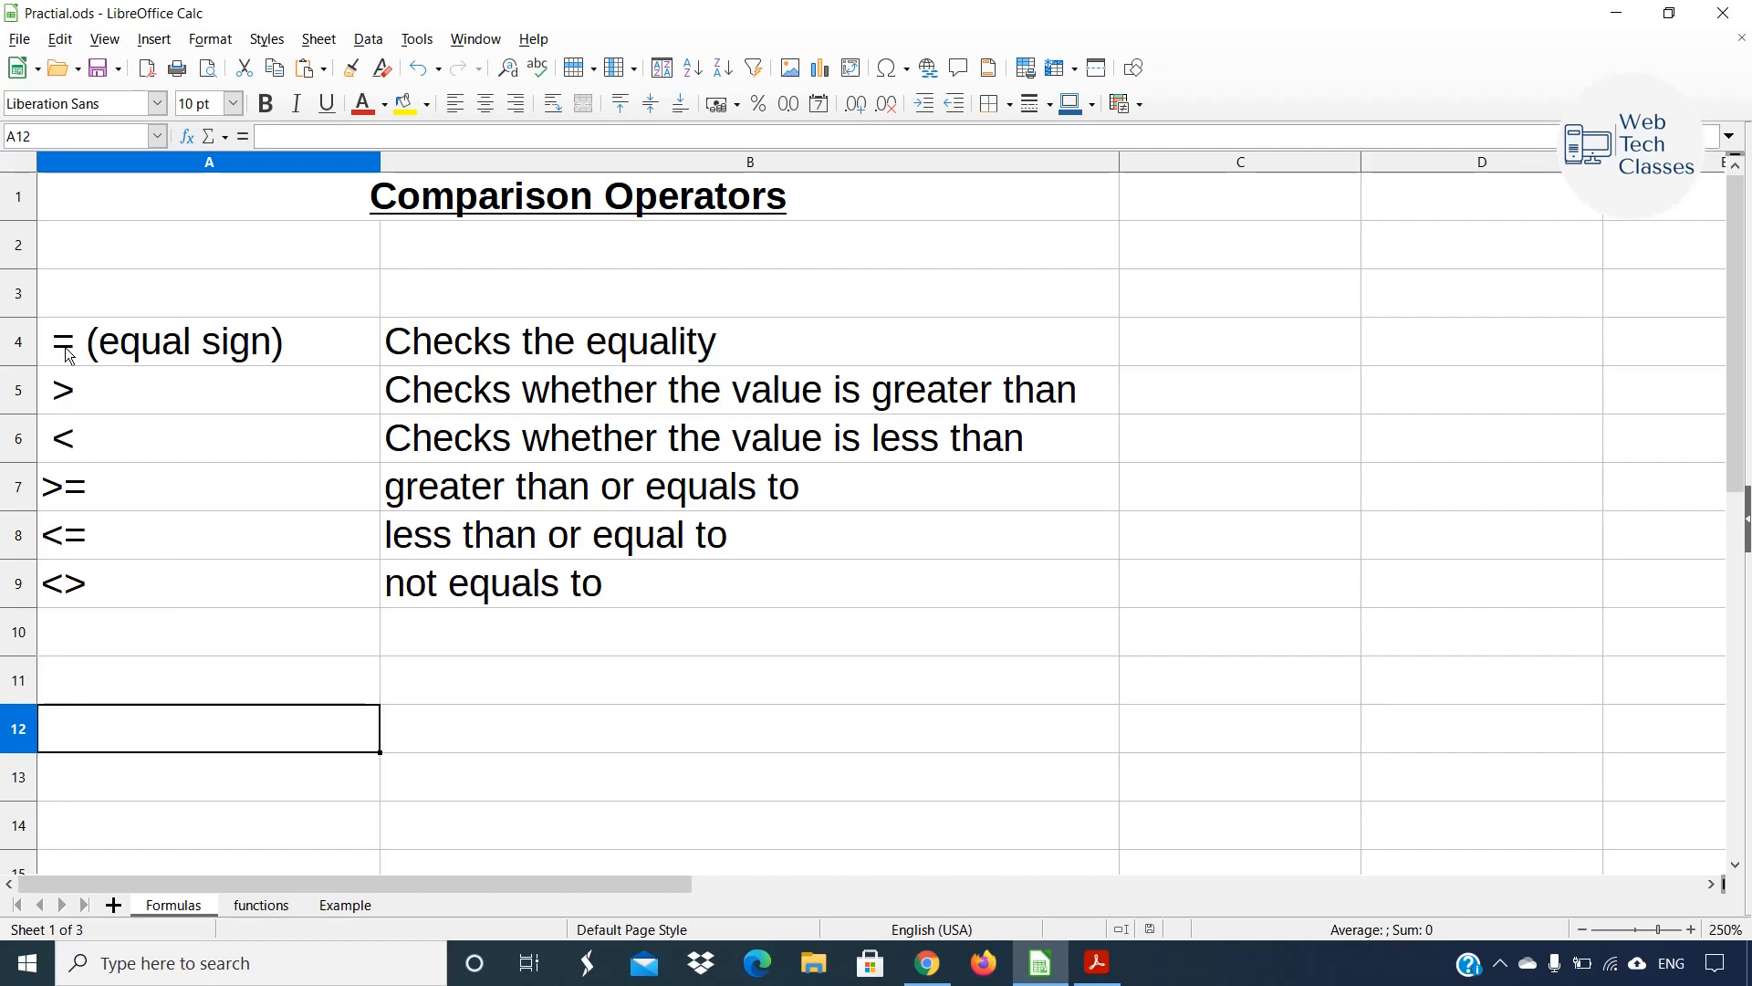
{"action": "scroll", "coordinate": [93, 360], "scroll_direction": "up", "scroll_amount": 3, "text": "ctrl"}
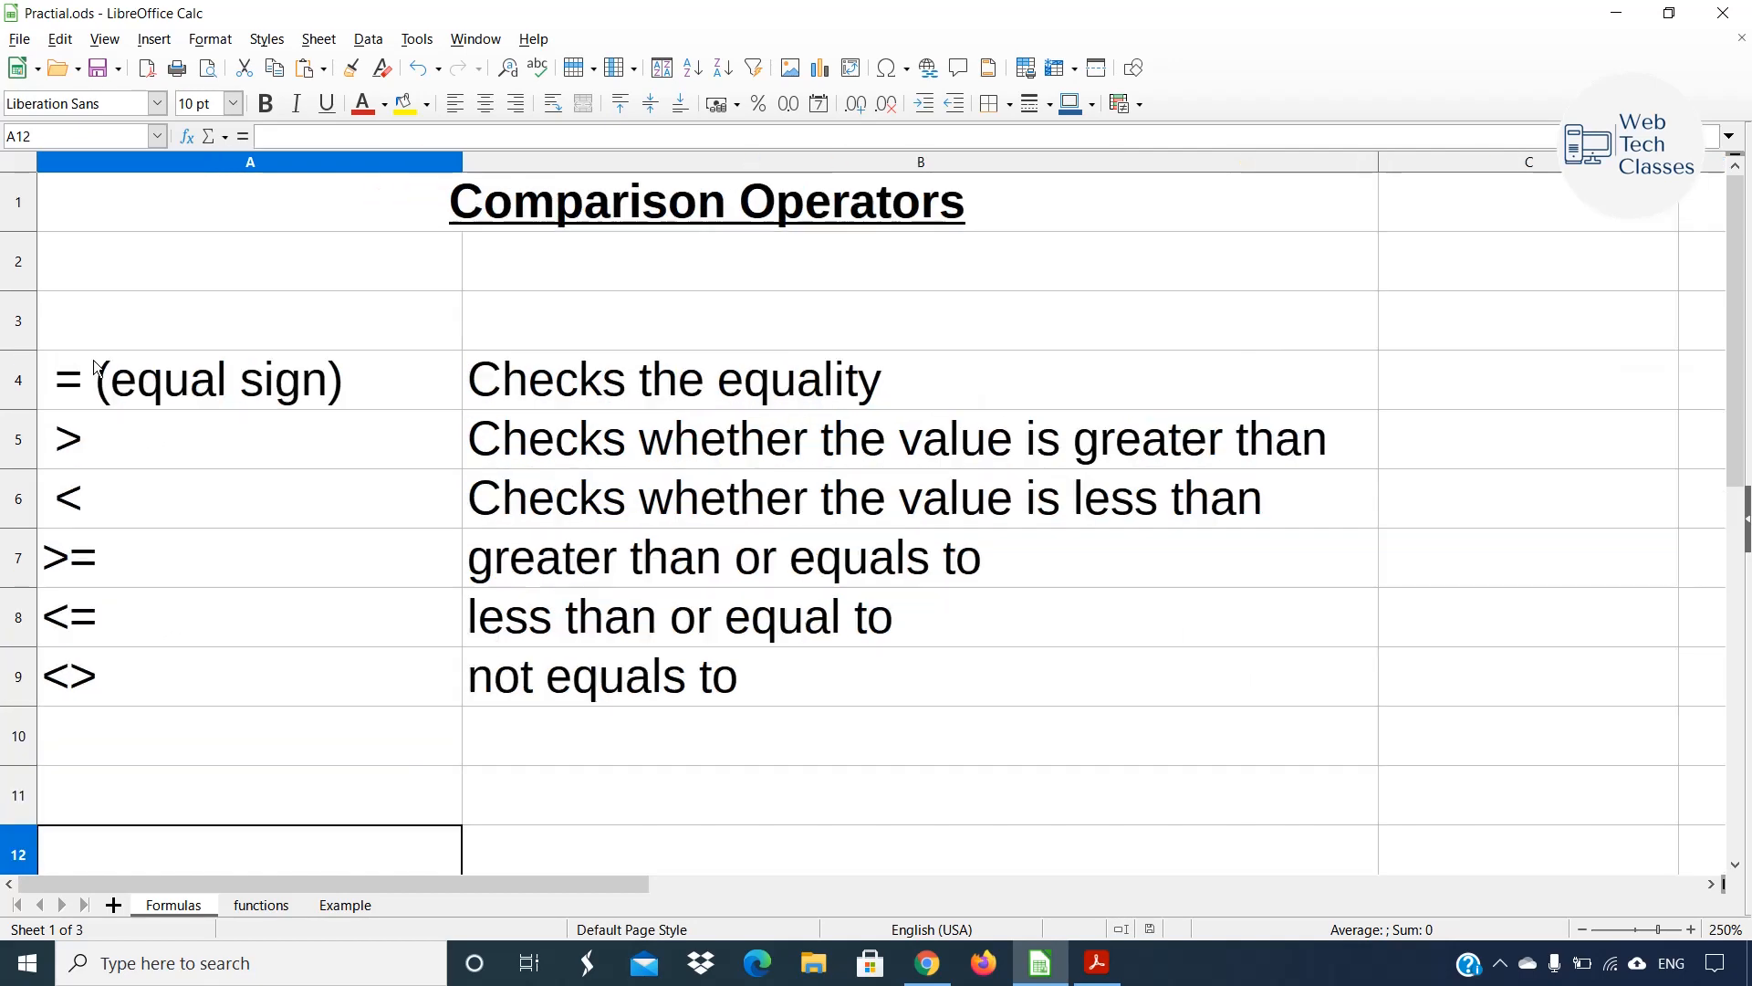
{"action": "scroll", "coordinate": [133, 429], "scroll_direction": "up", "scroll_amount": 2, "text": "ctrl"}
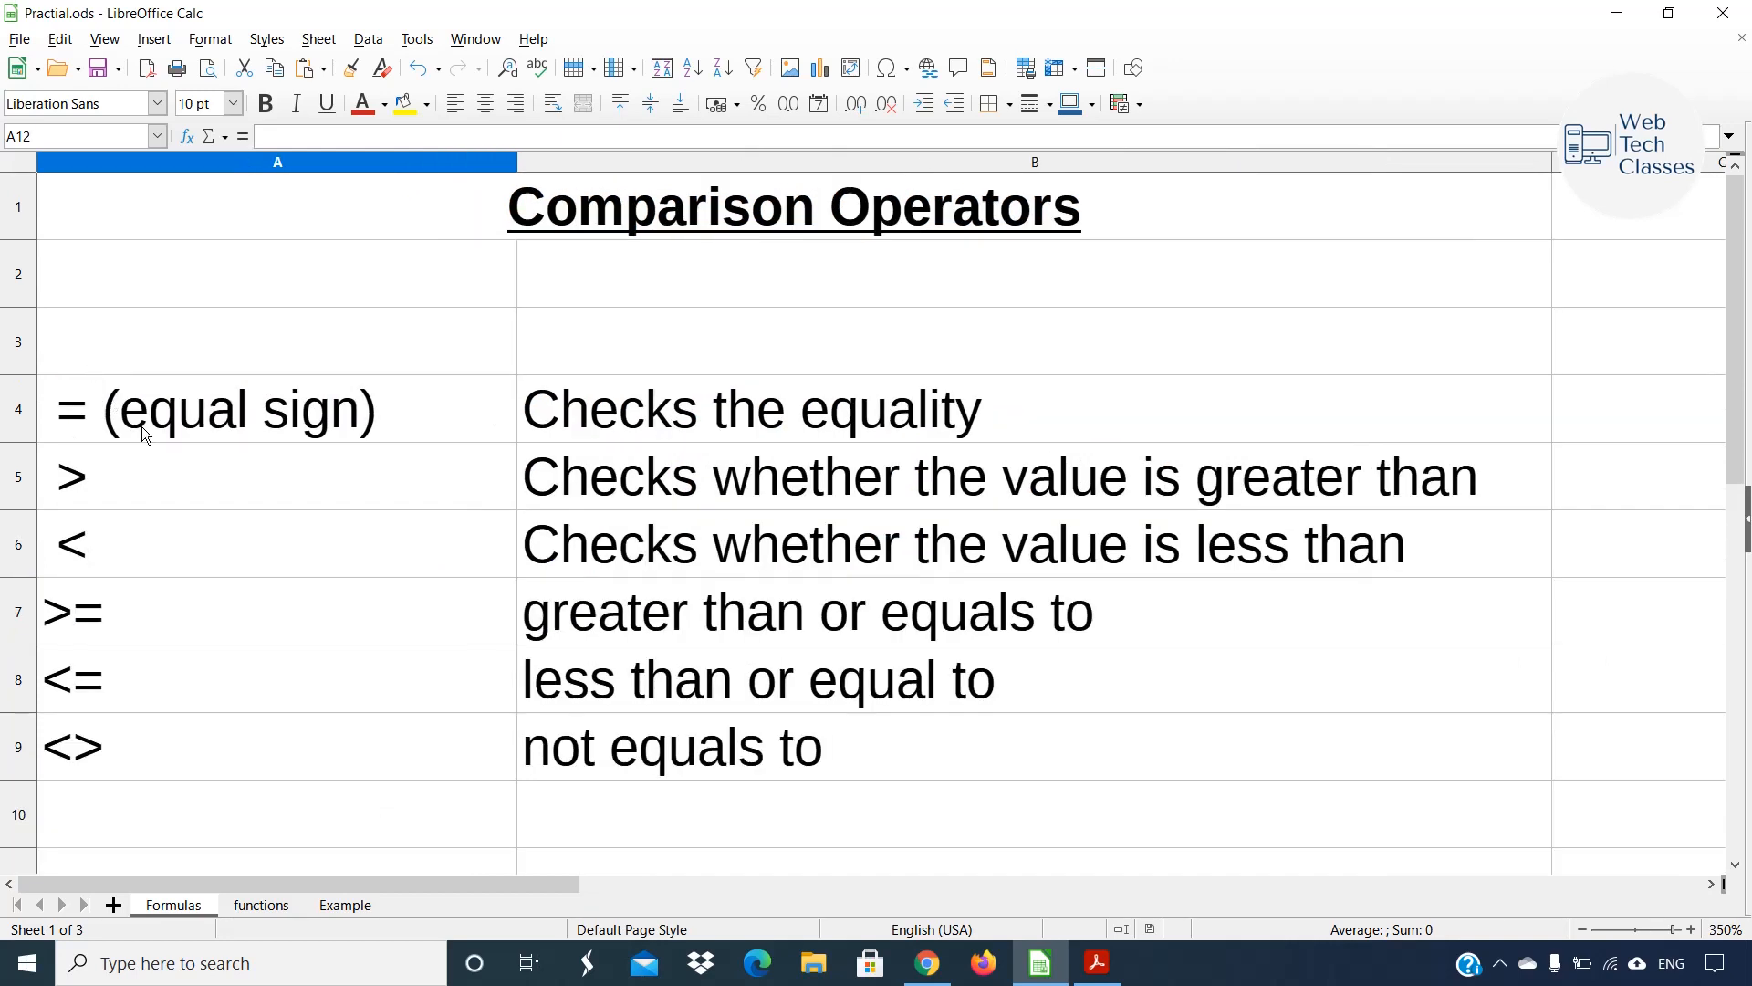
Go through each comparison operator in cells A4 to A9 together with its description.
{"action": "left_click", "coordinate": [143, 429]}
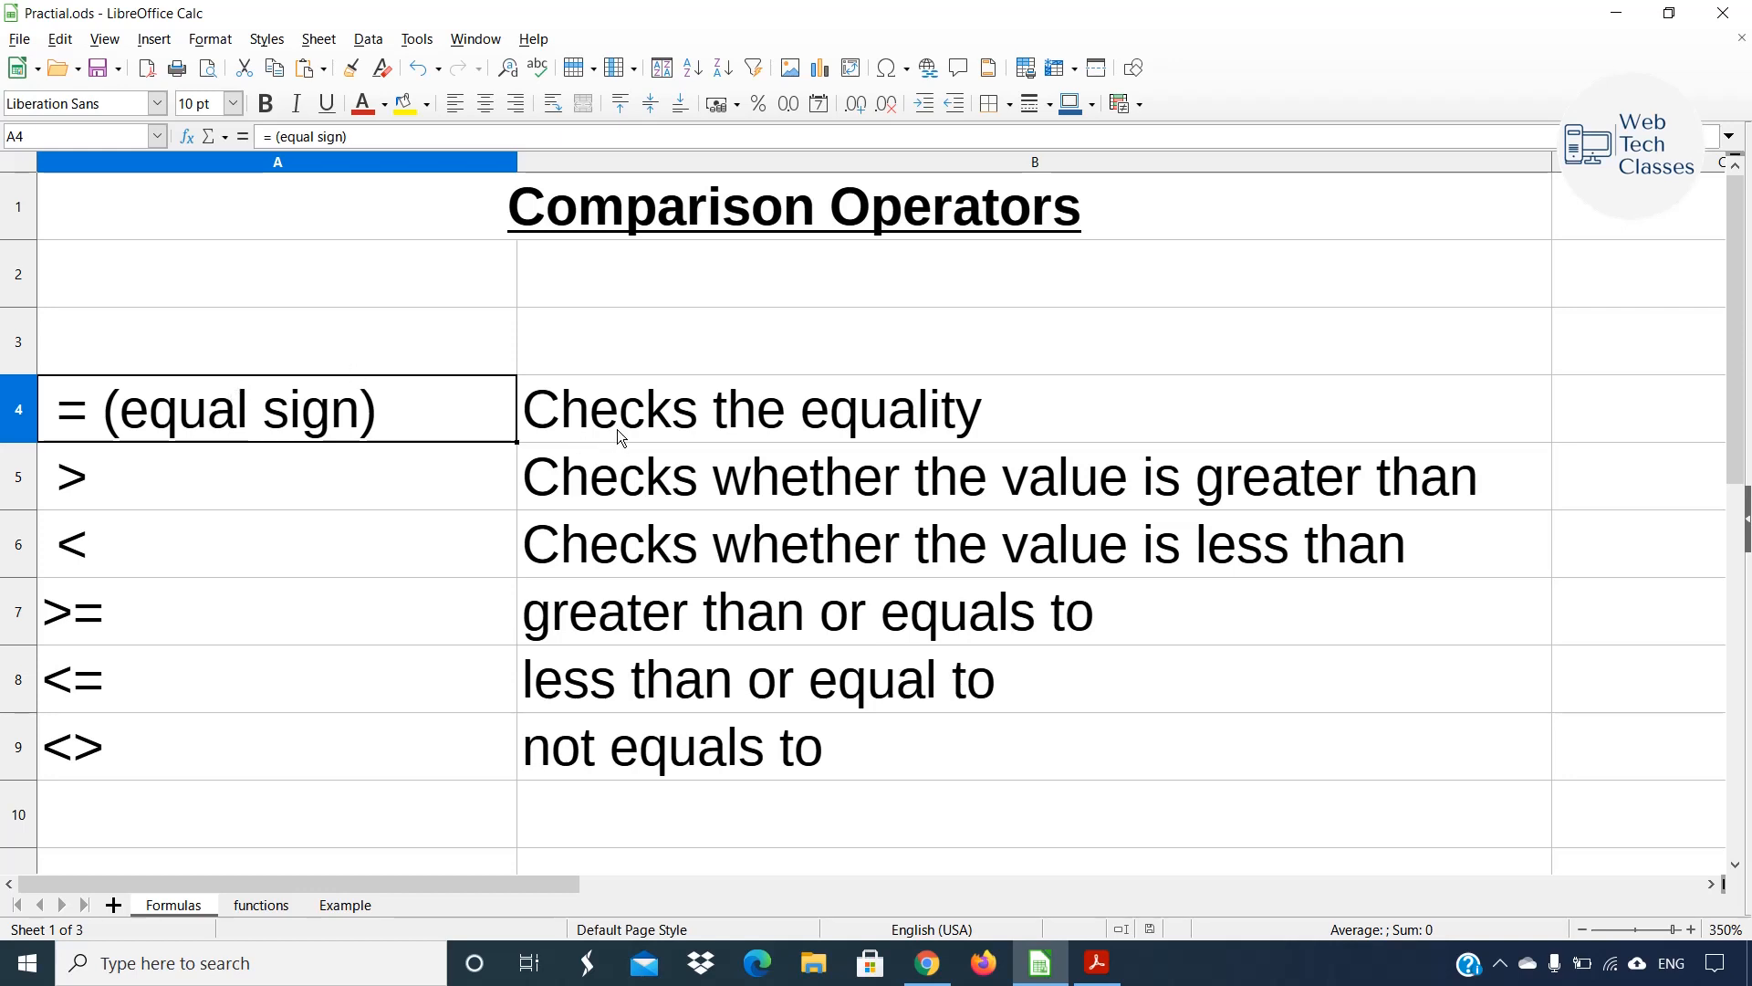
{"action": "left_click", "coordinate": [89, 486]}
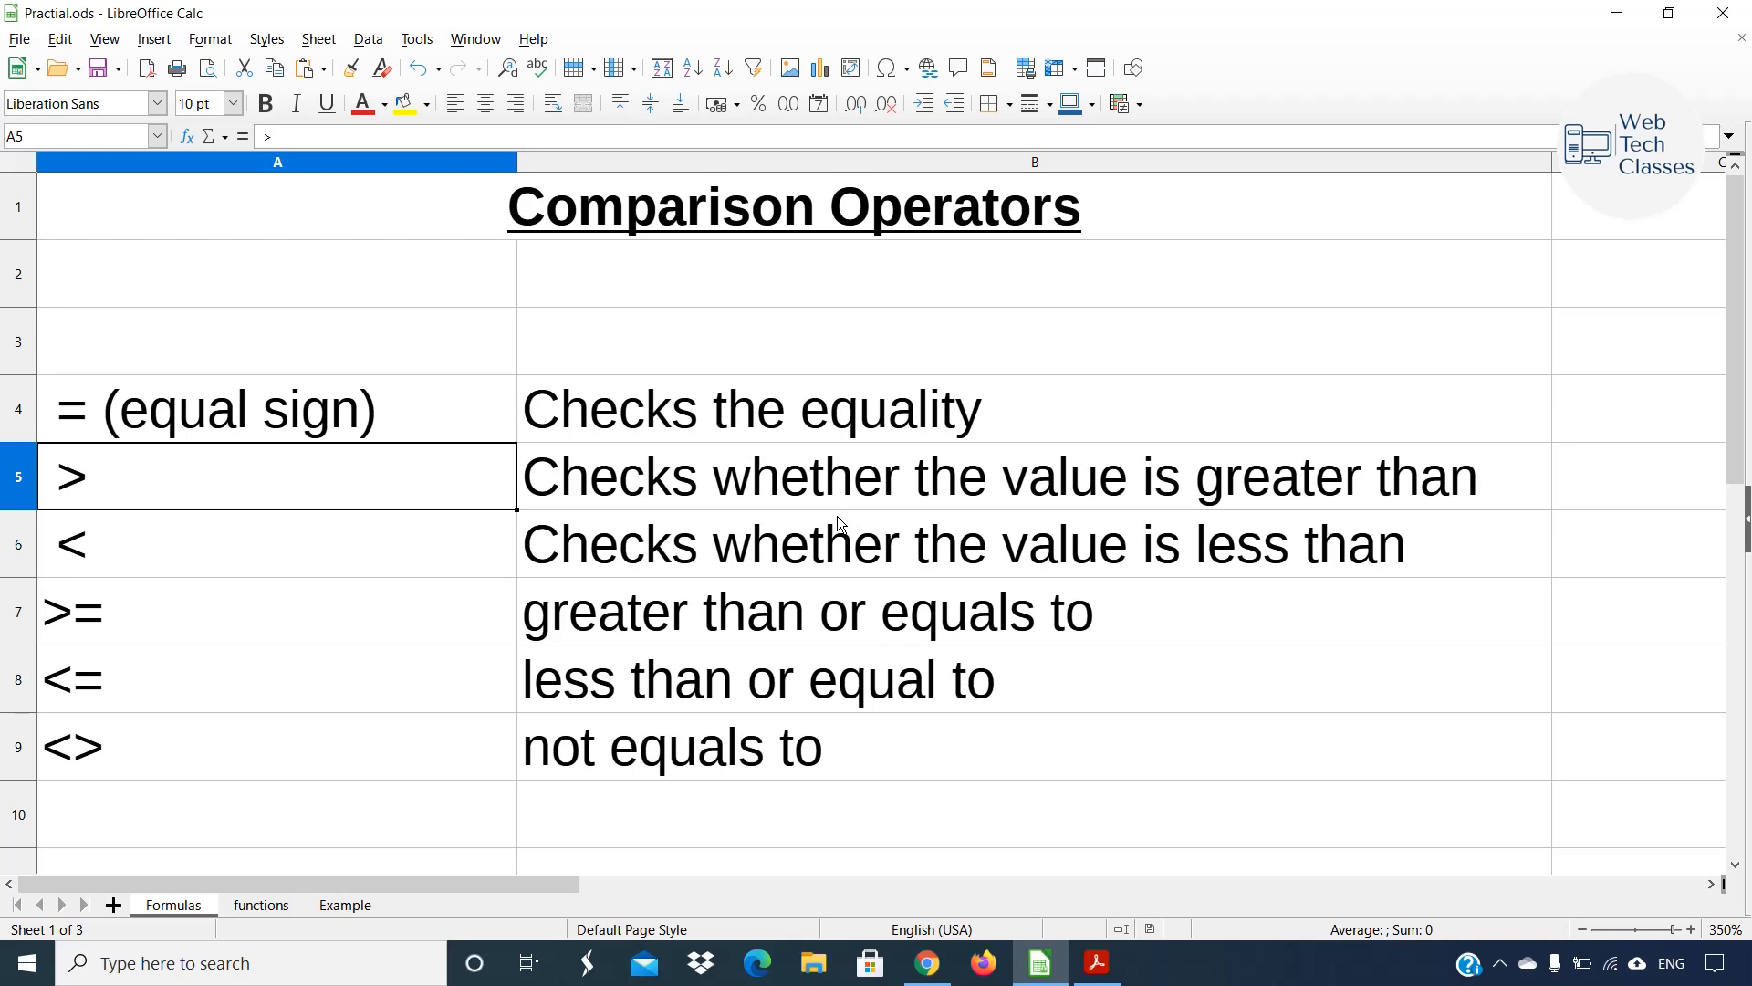
{"action": "left_click", "coordinate": [157, 571]}
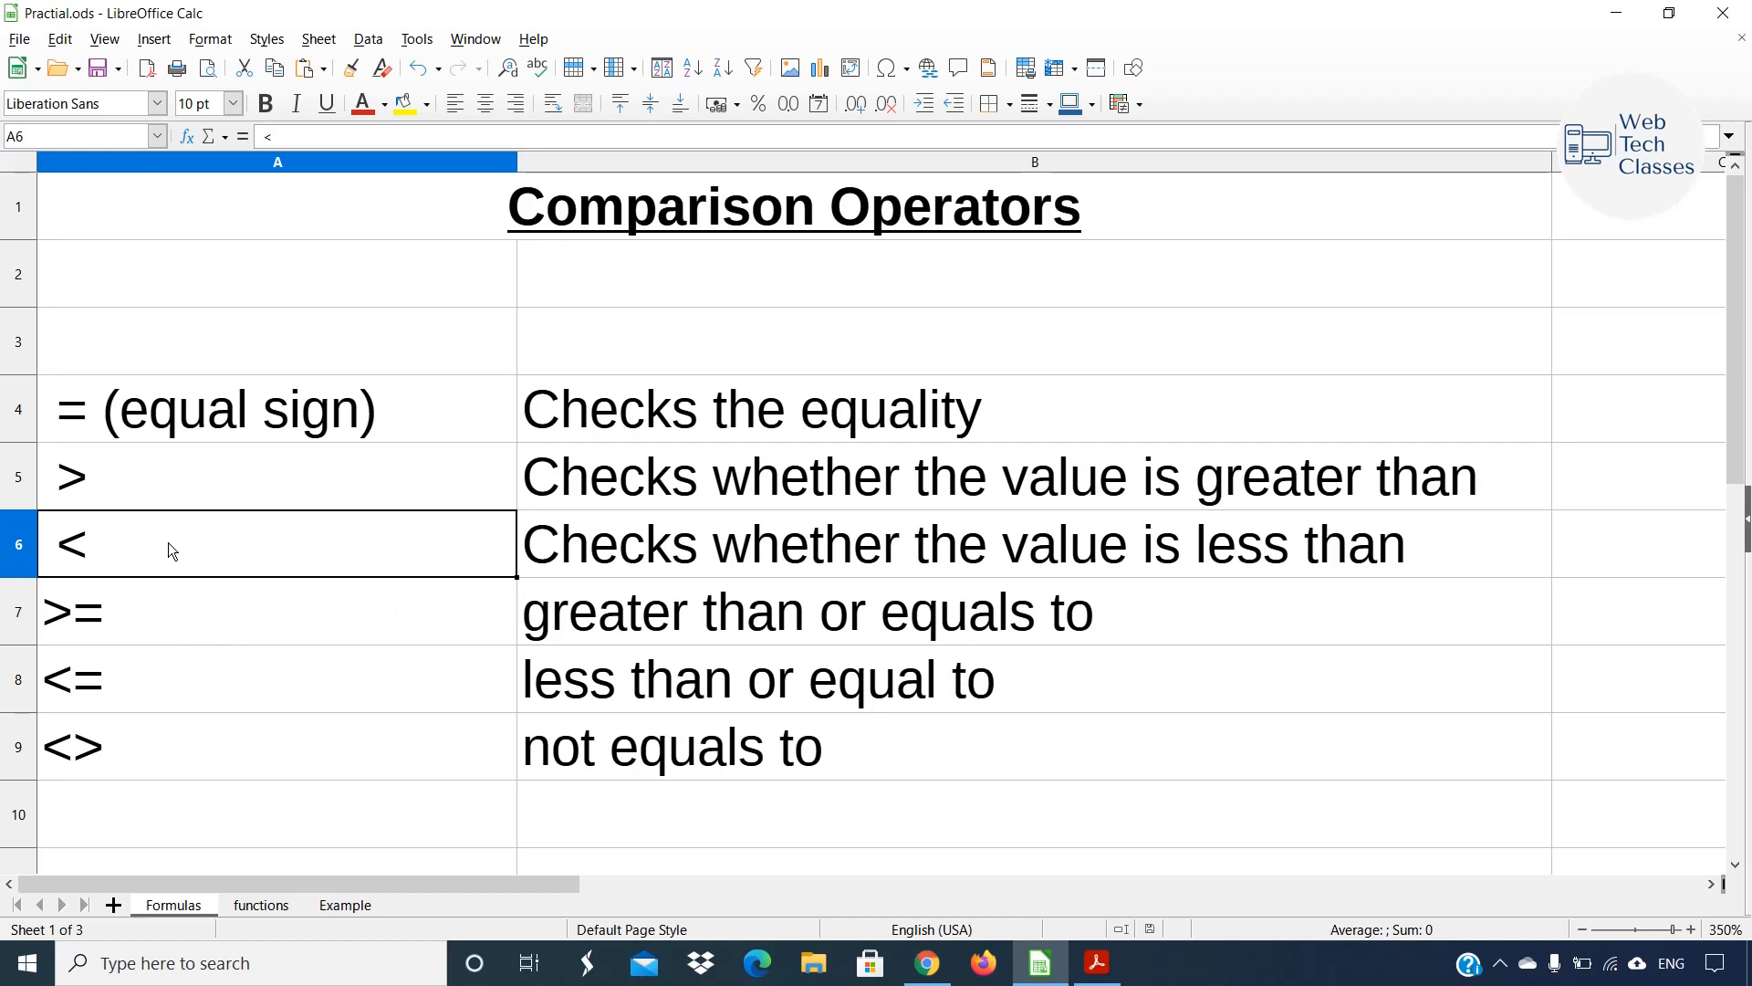
{"action": "left_click", "coordinate": [203, 612]}
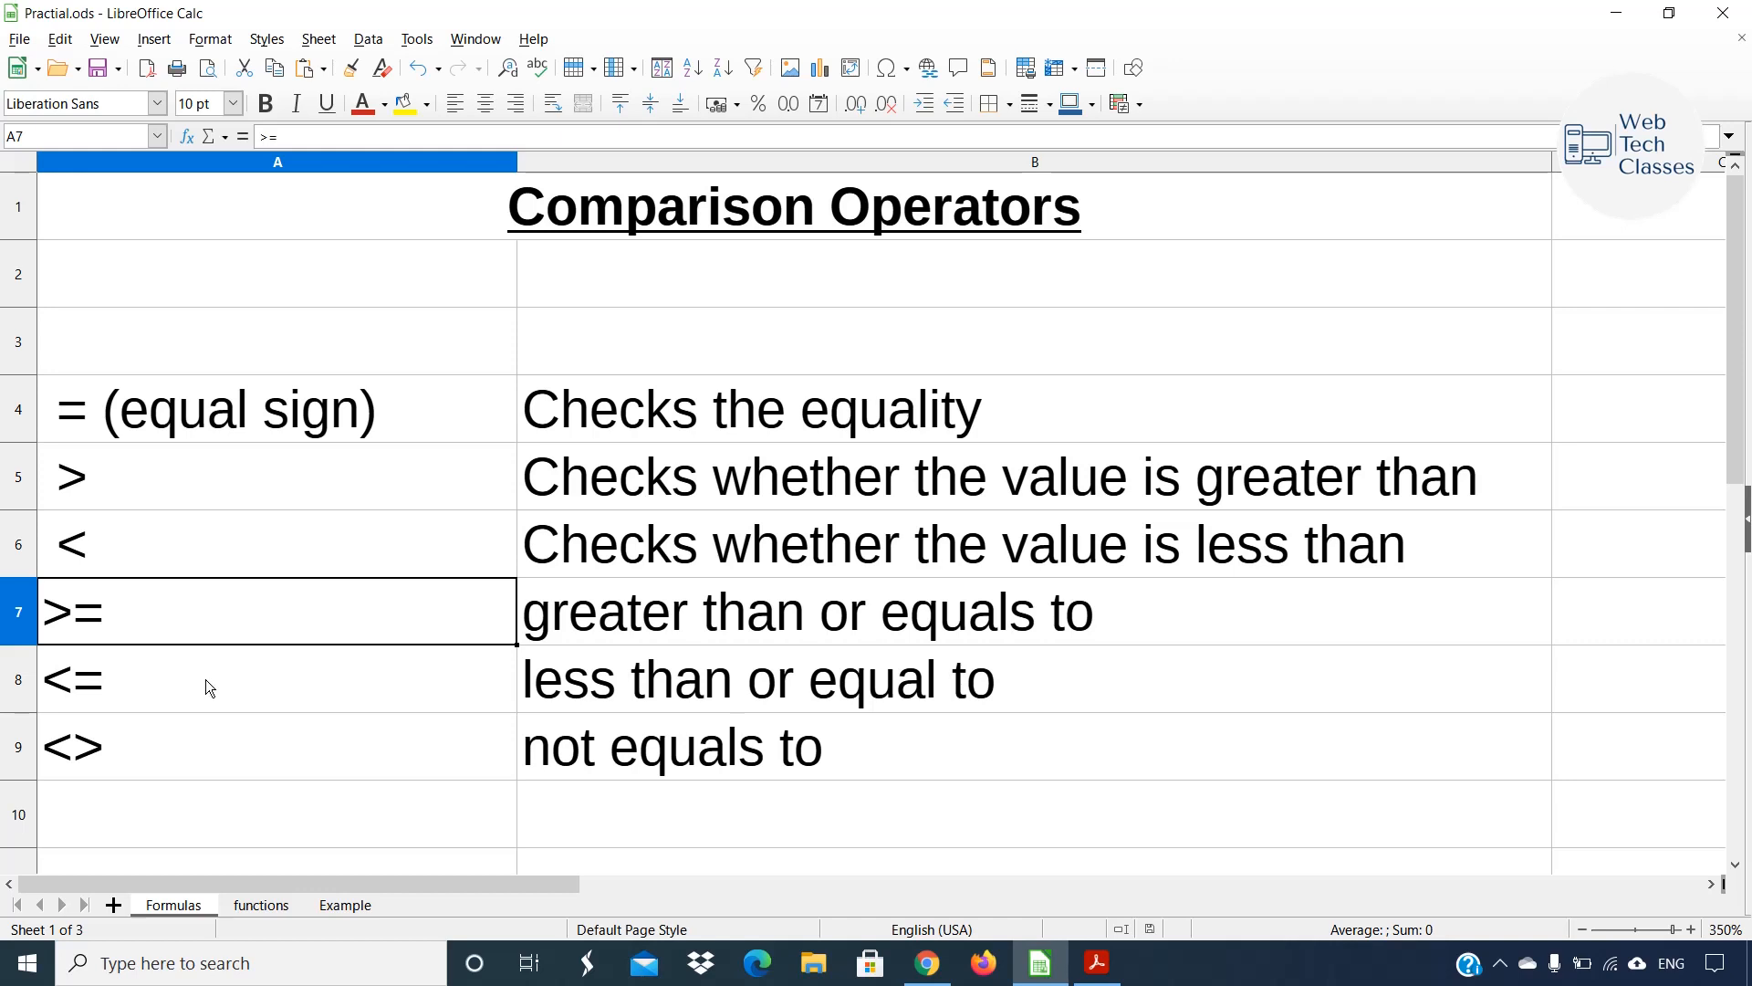
{"action": "left_click", "coordinate": [296, 668]}
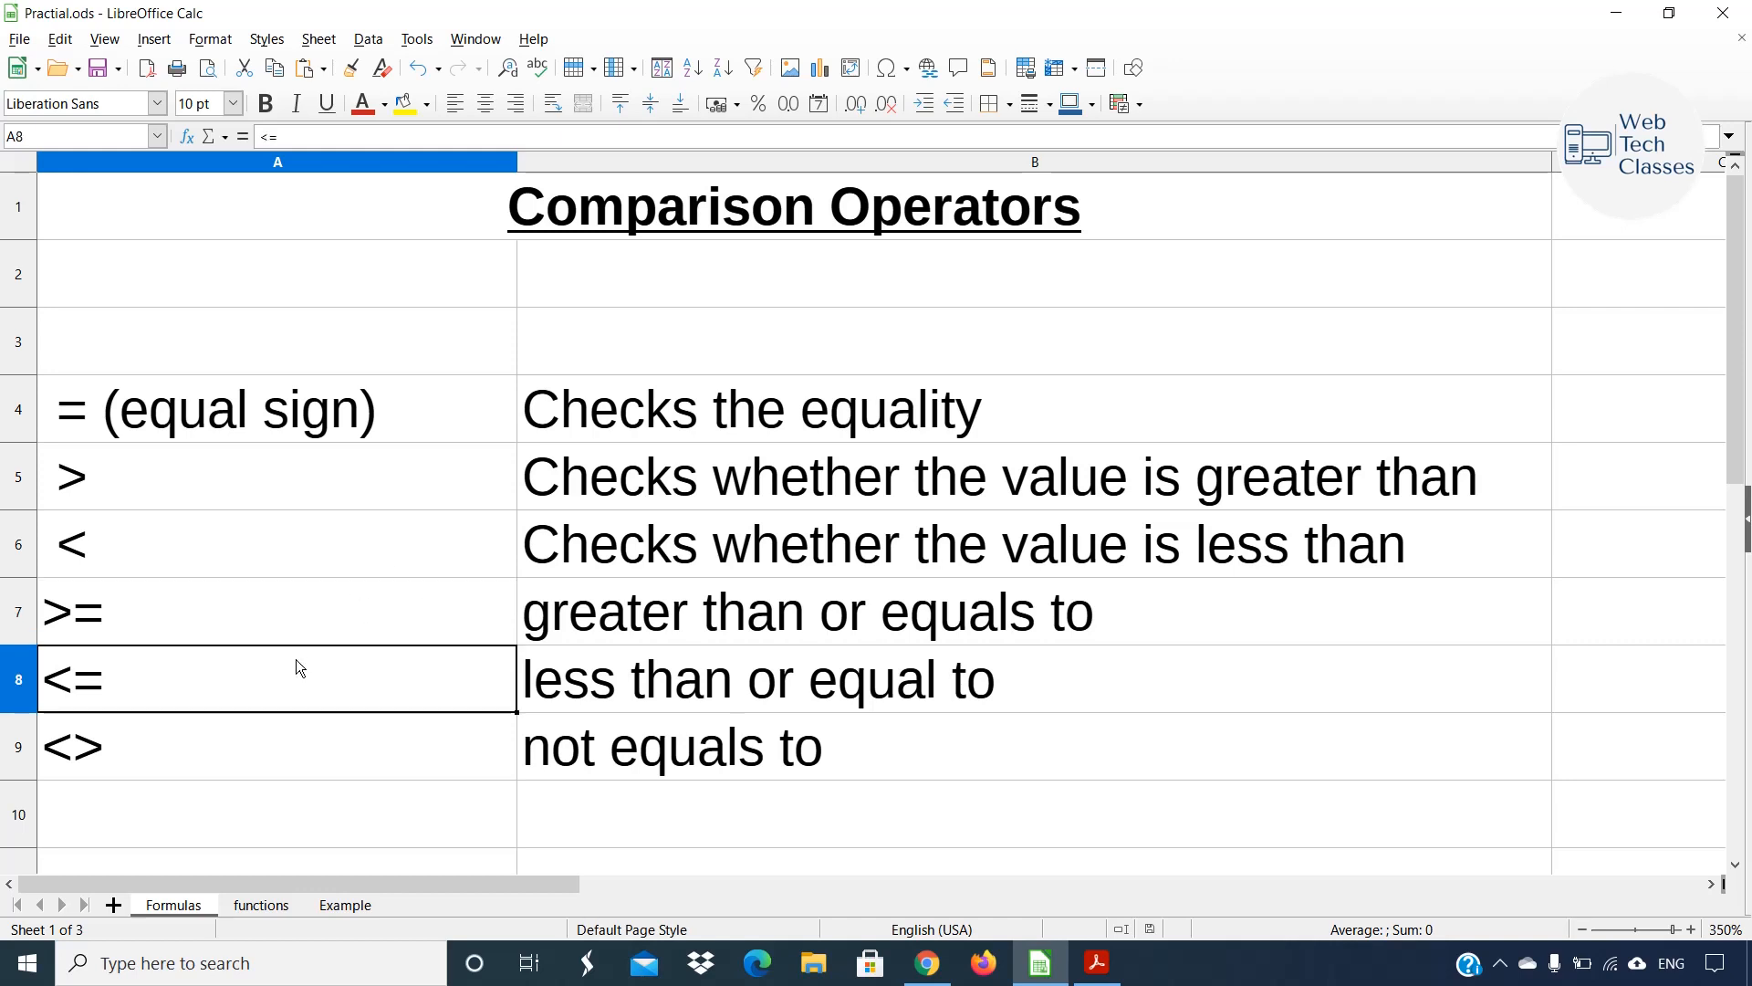
{"action": "left_click", "coordinate": [157, 754]}
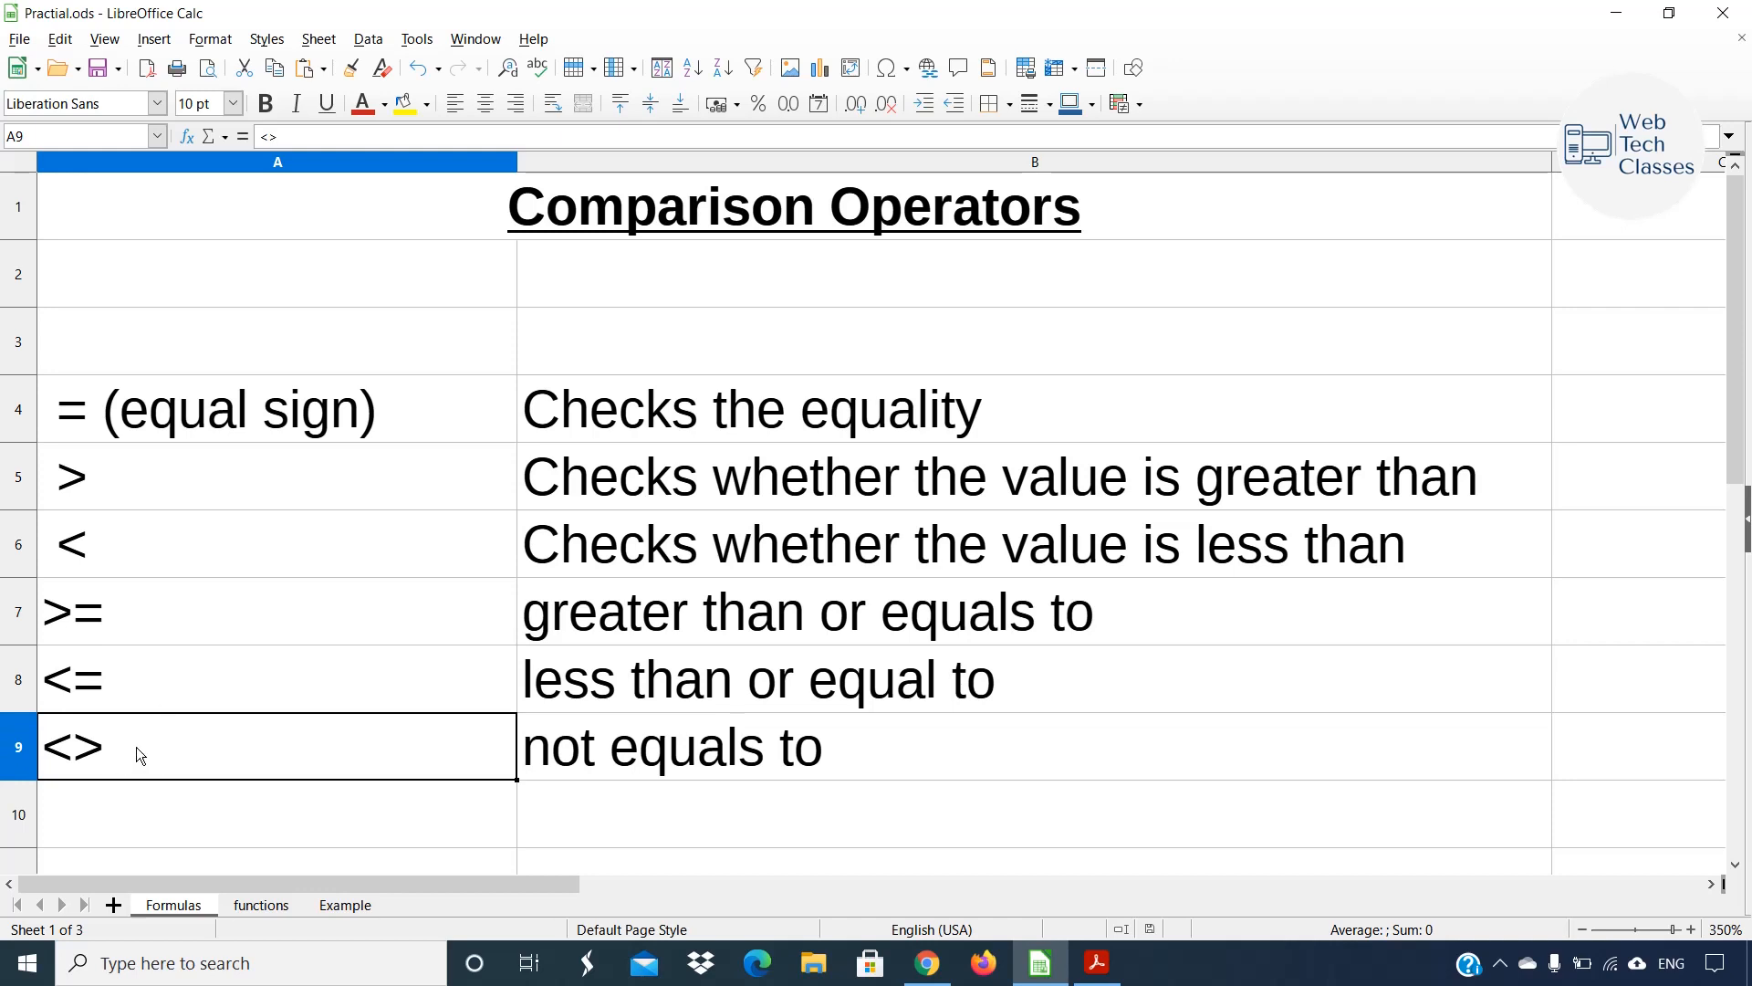
{"action": "double_click", "coordinate": [99, 747]}
{"action": "double_click", "coordinate": [125, 756]}
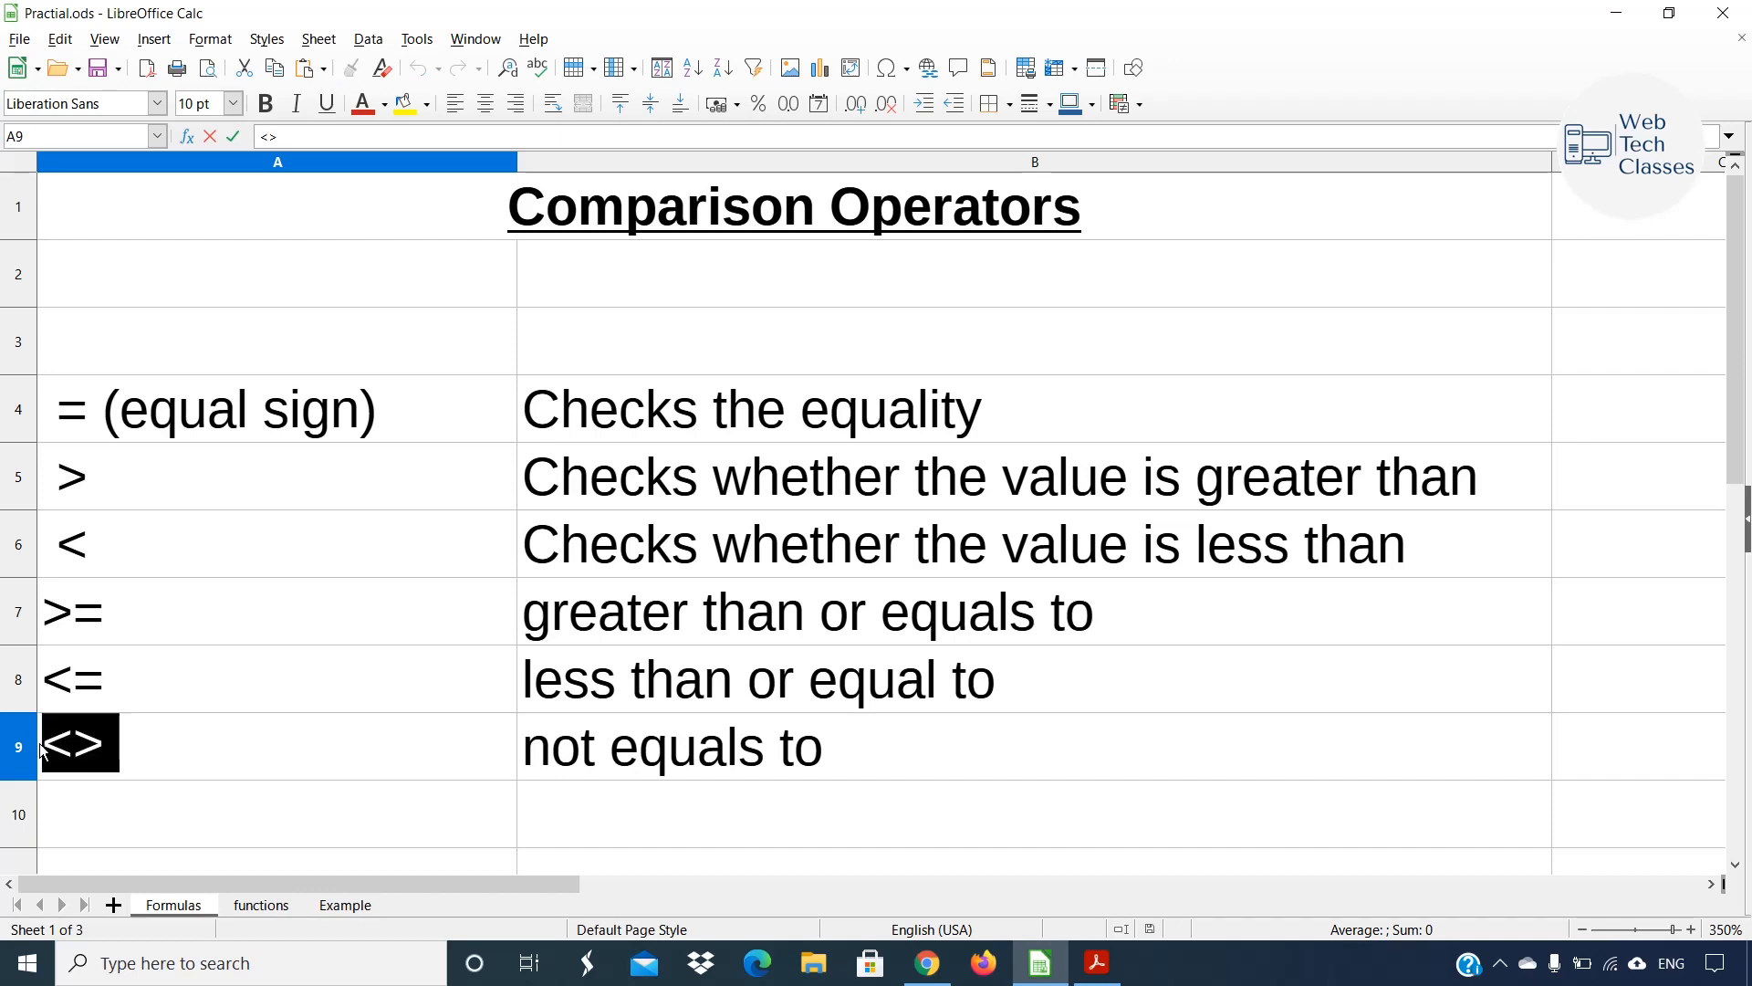
{"action": "left_click", "coordinate": [148, 760]}
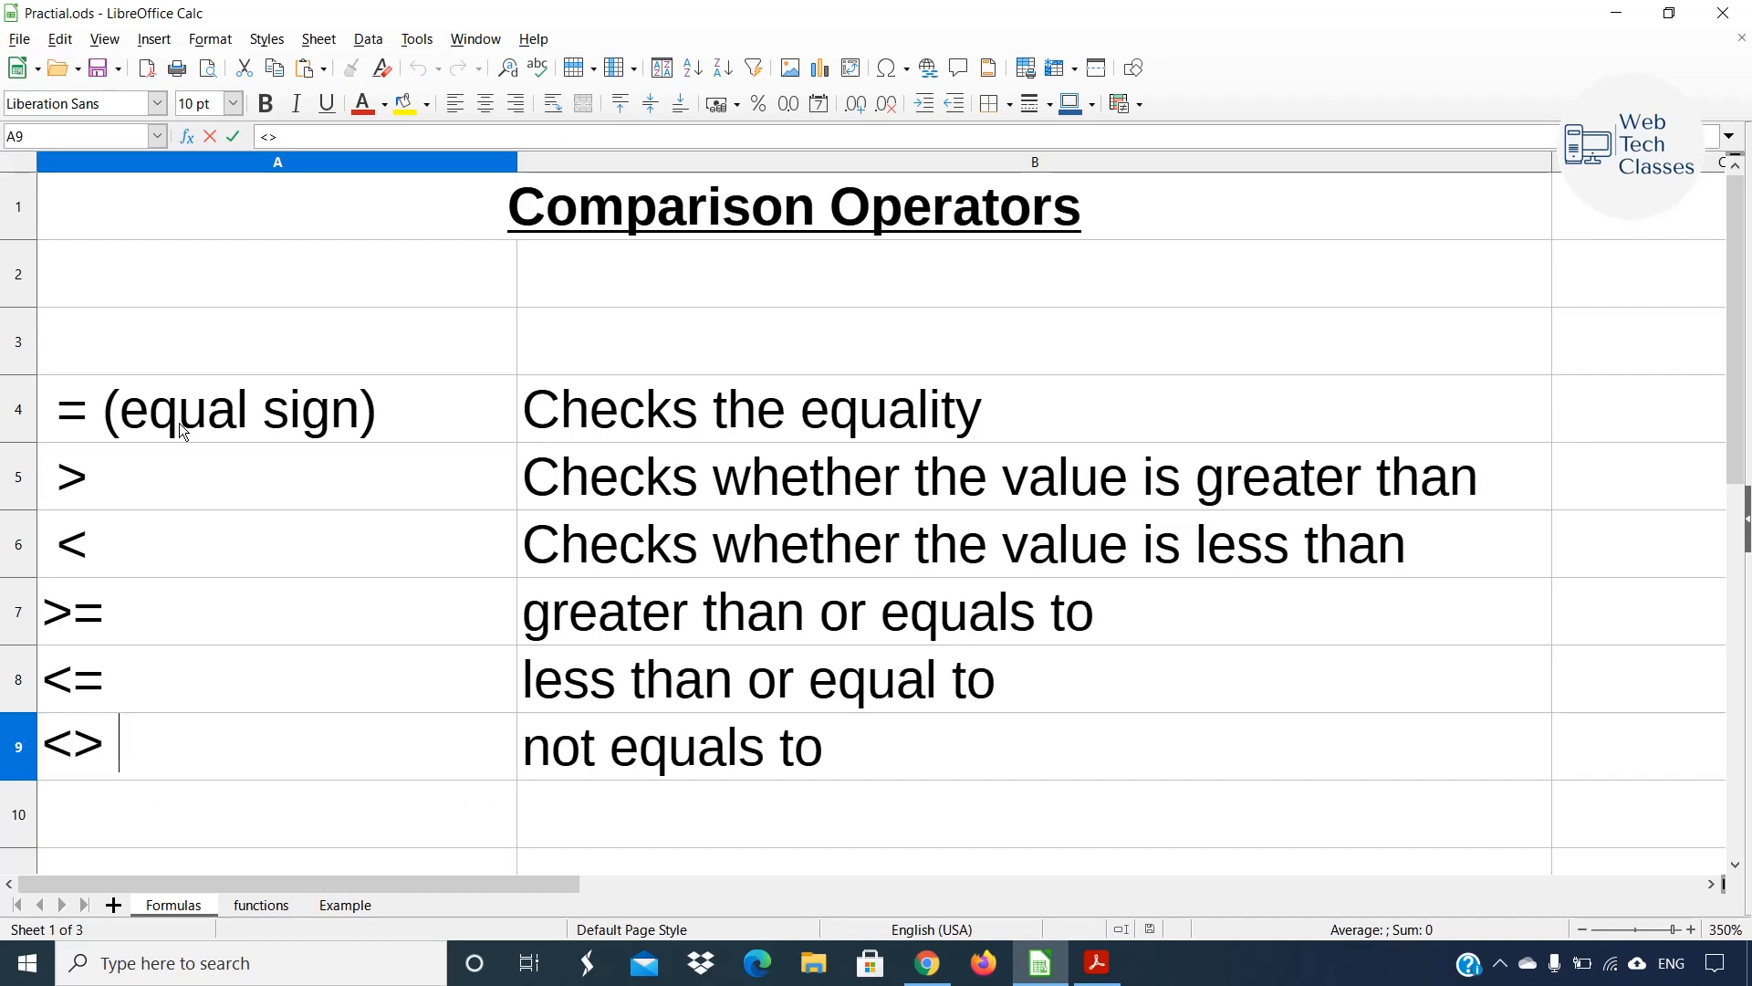
{"action": "left_click_drag", "start_coordinate": [179, 424], "coordinate": [221, 727]}
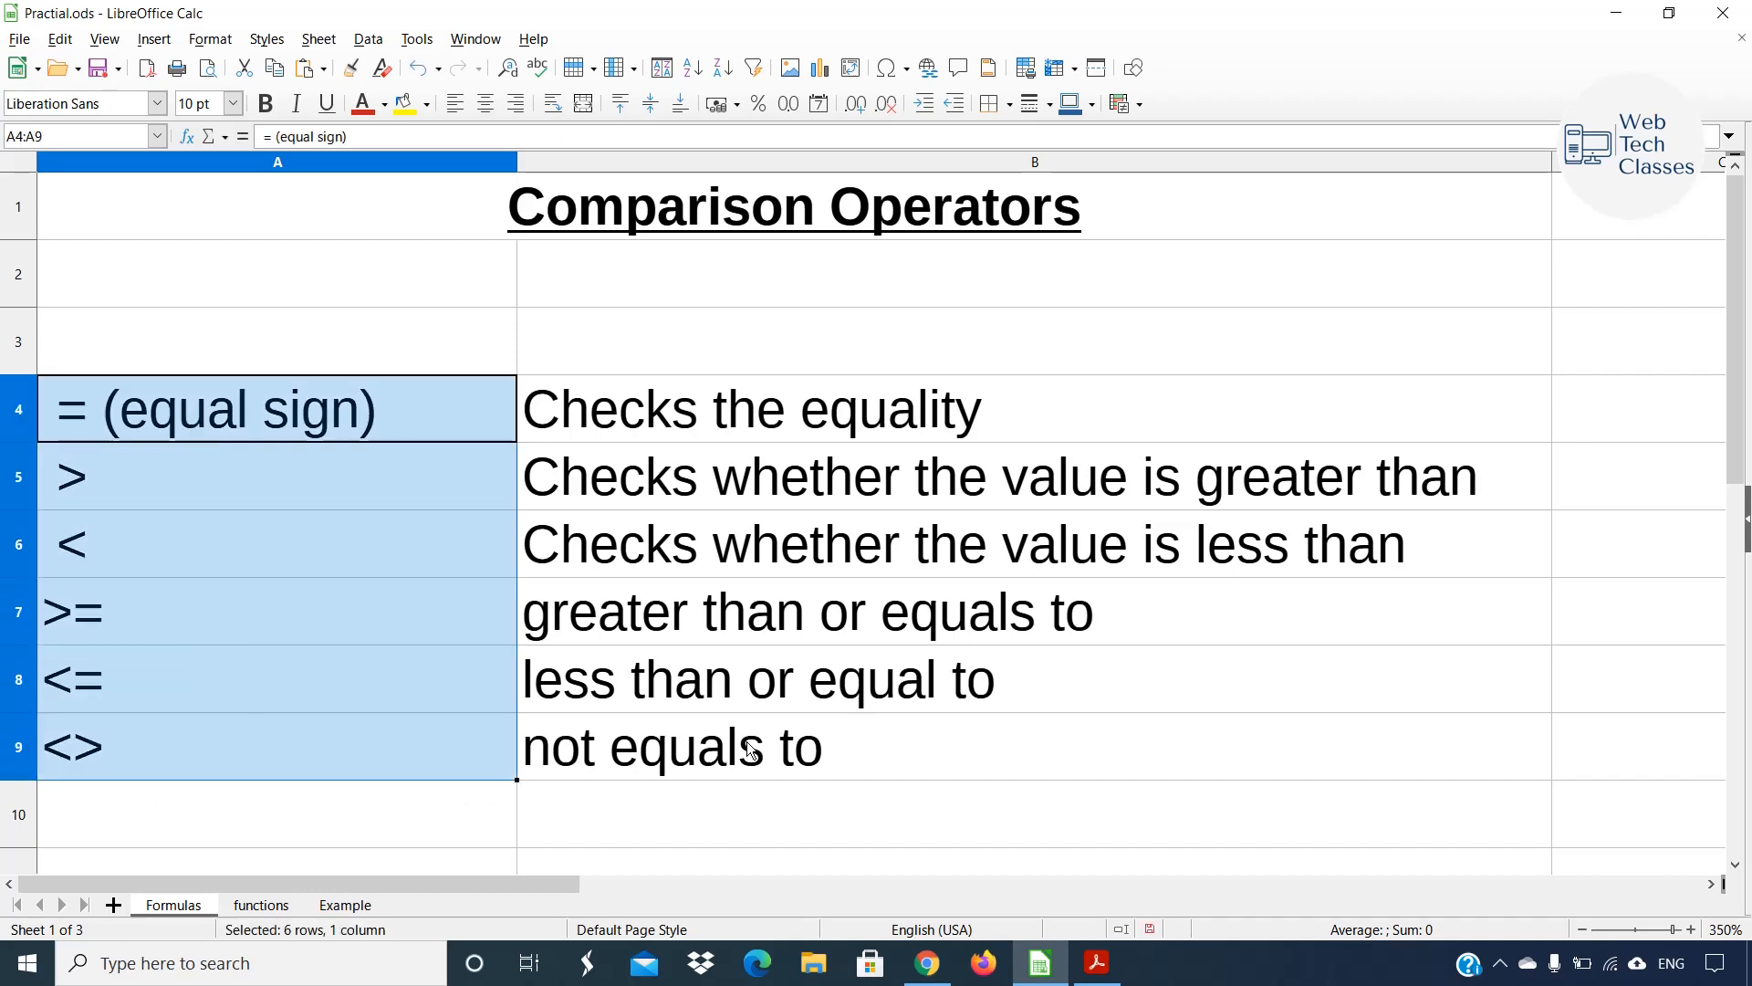
Enter the value 10 in both A11 and A12, below the operators table.
{"action": "scroll", "coordinate": [750, 746], "scroll_direction": "down", "scroll_amount": 1}
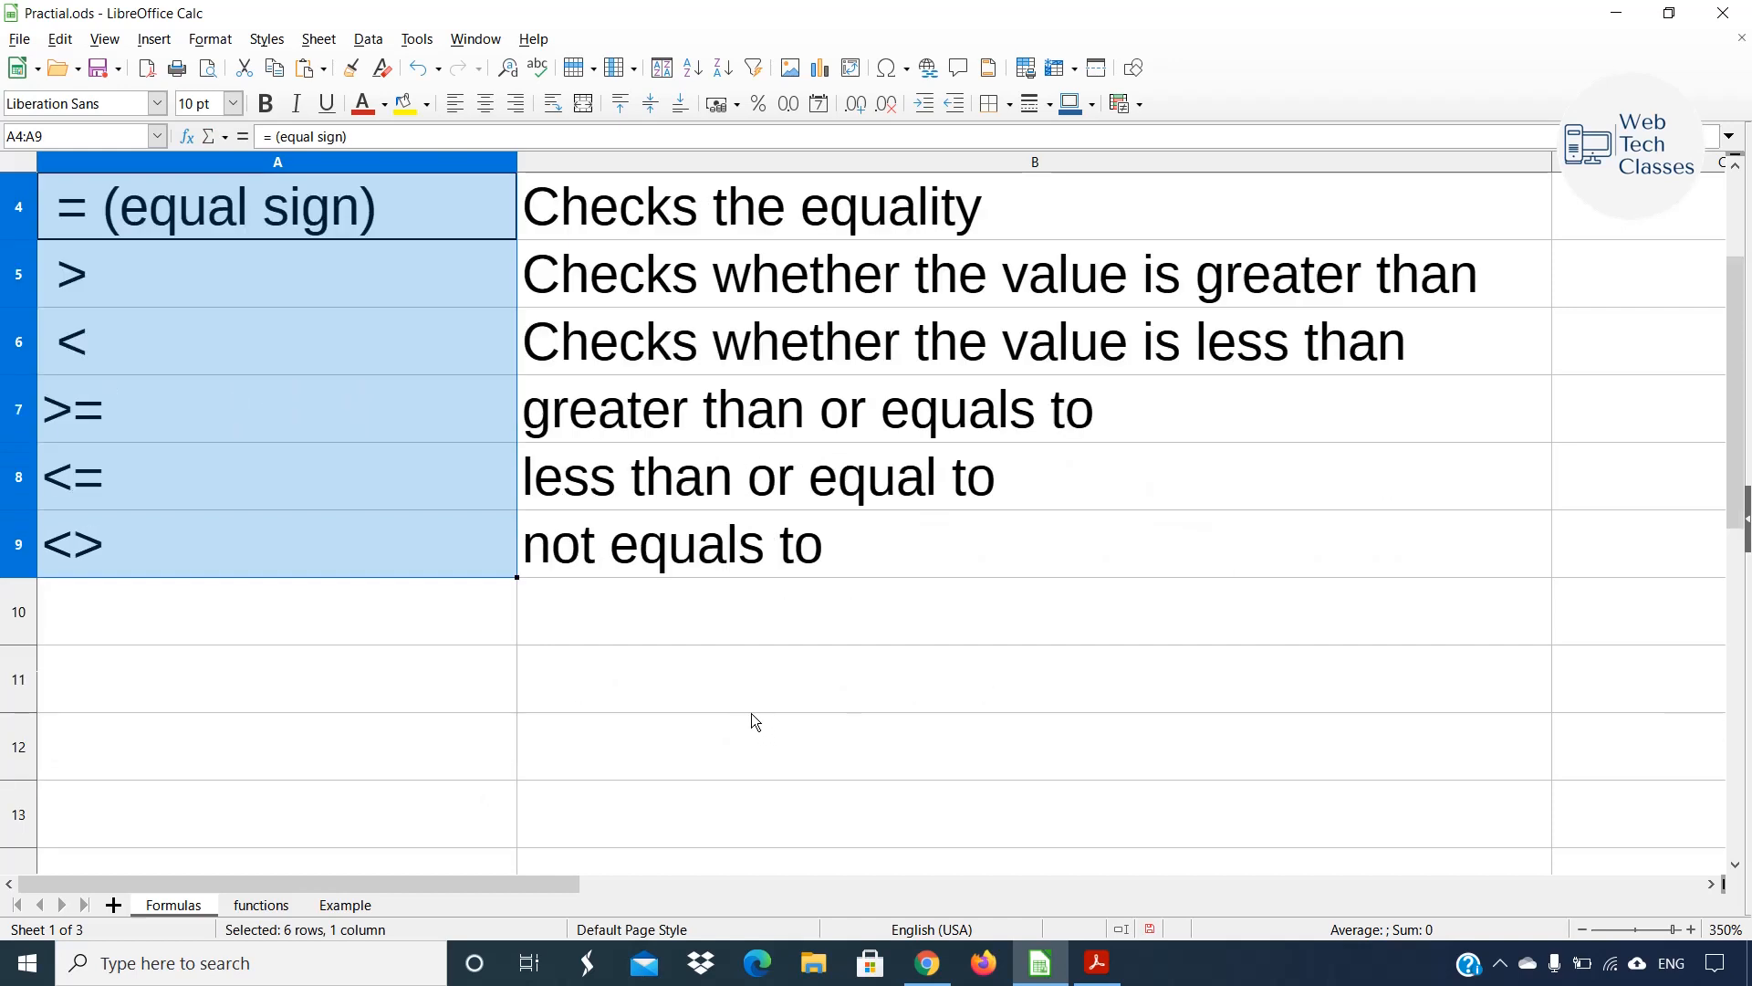
{"action": "scroll", "coordinate": [752, 719], "scroll_direction": "down", "scroll_amount": 1, "text": "ctrl"}
{"action": "left_click", "coordinate": [299, 641]}
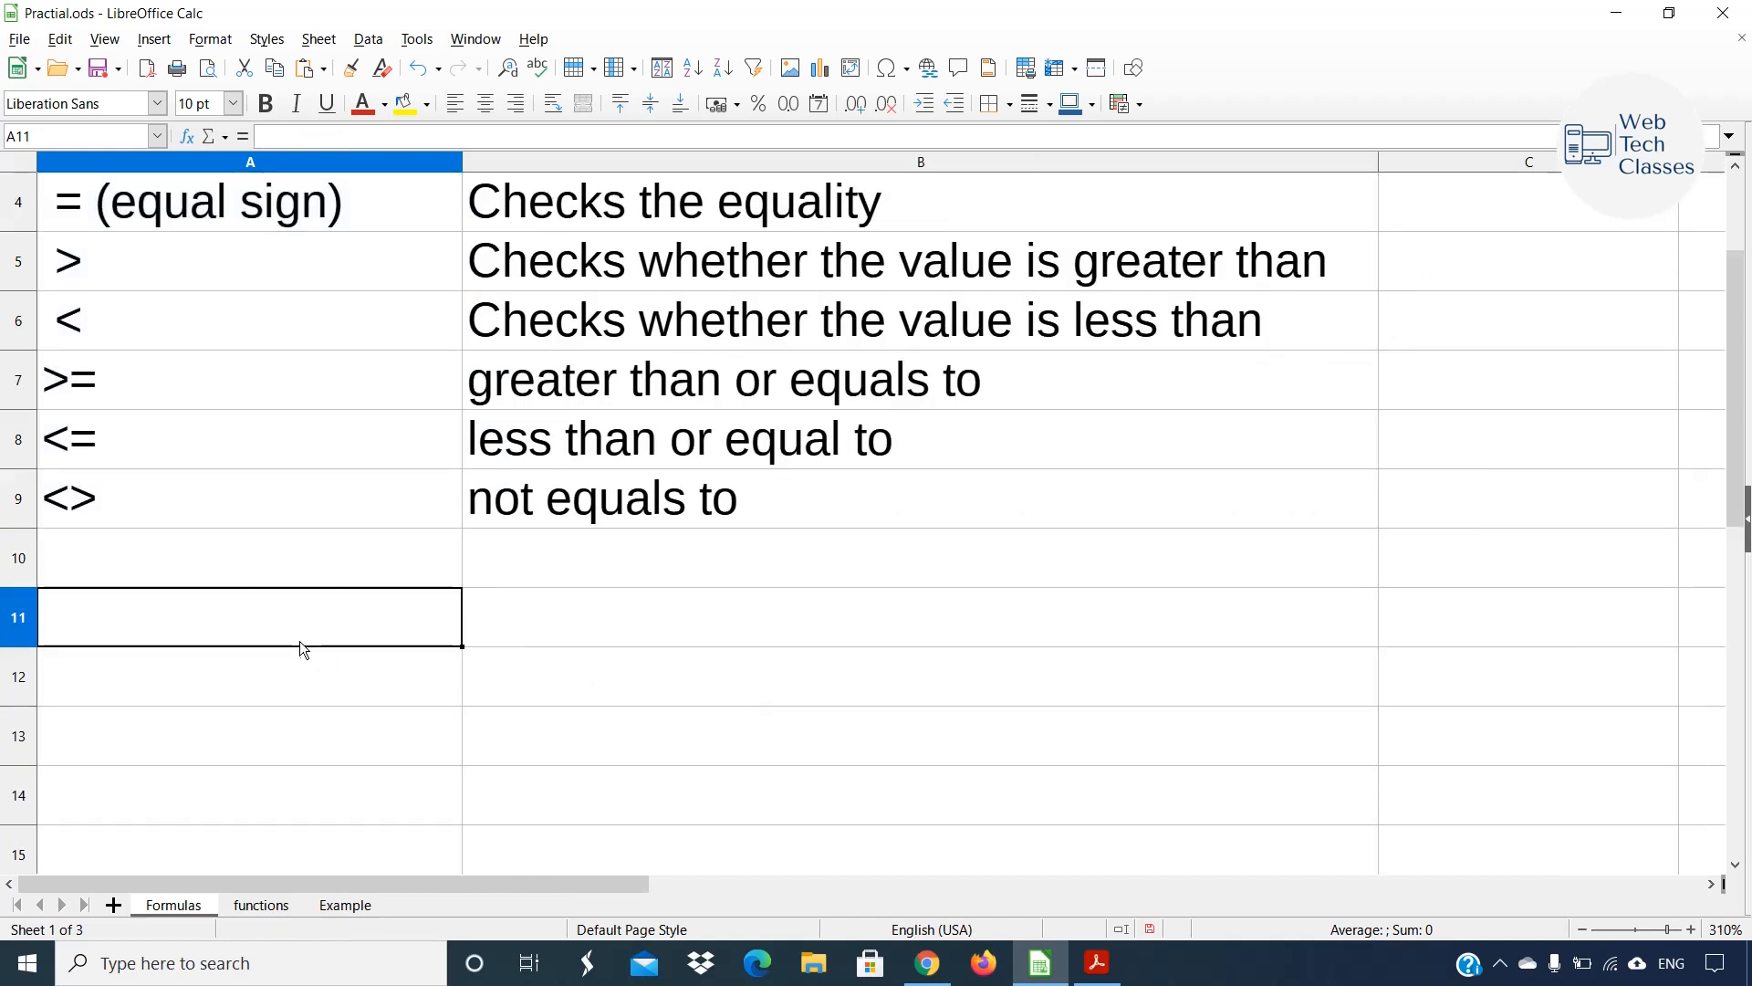
{"action": "type", "text": "10"}
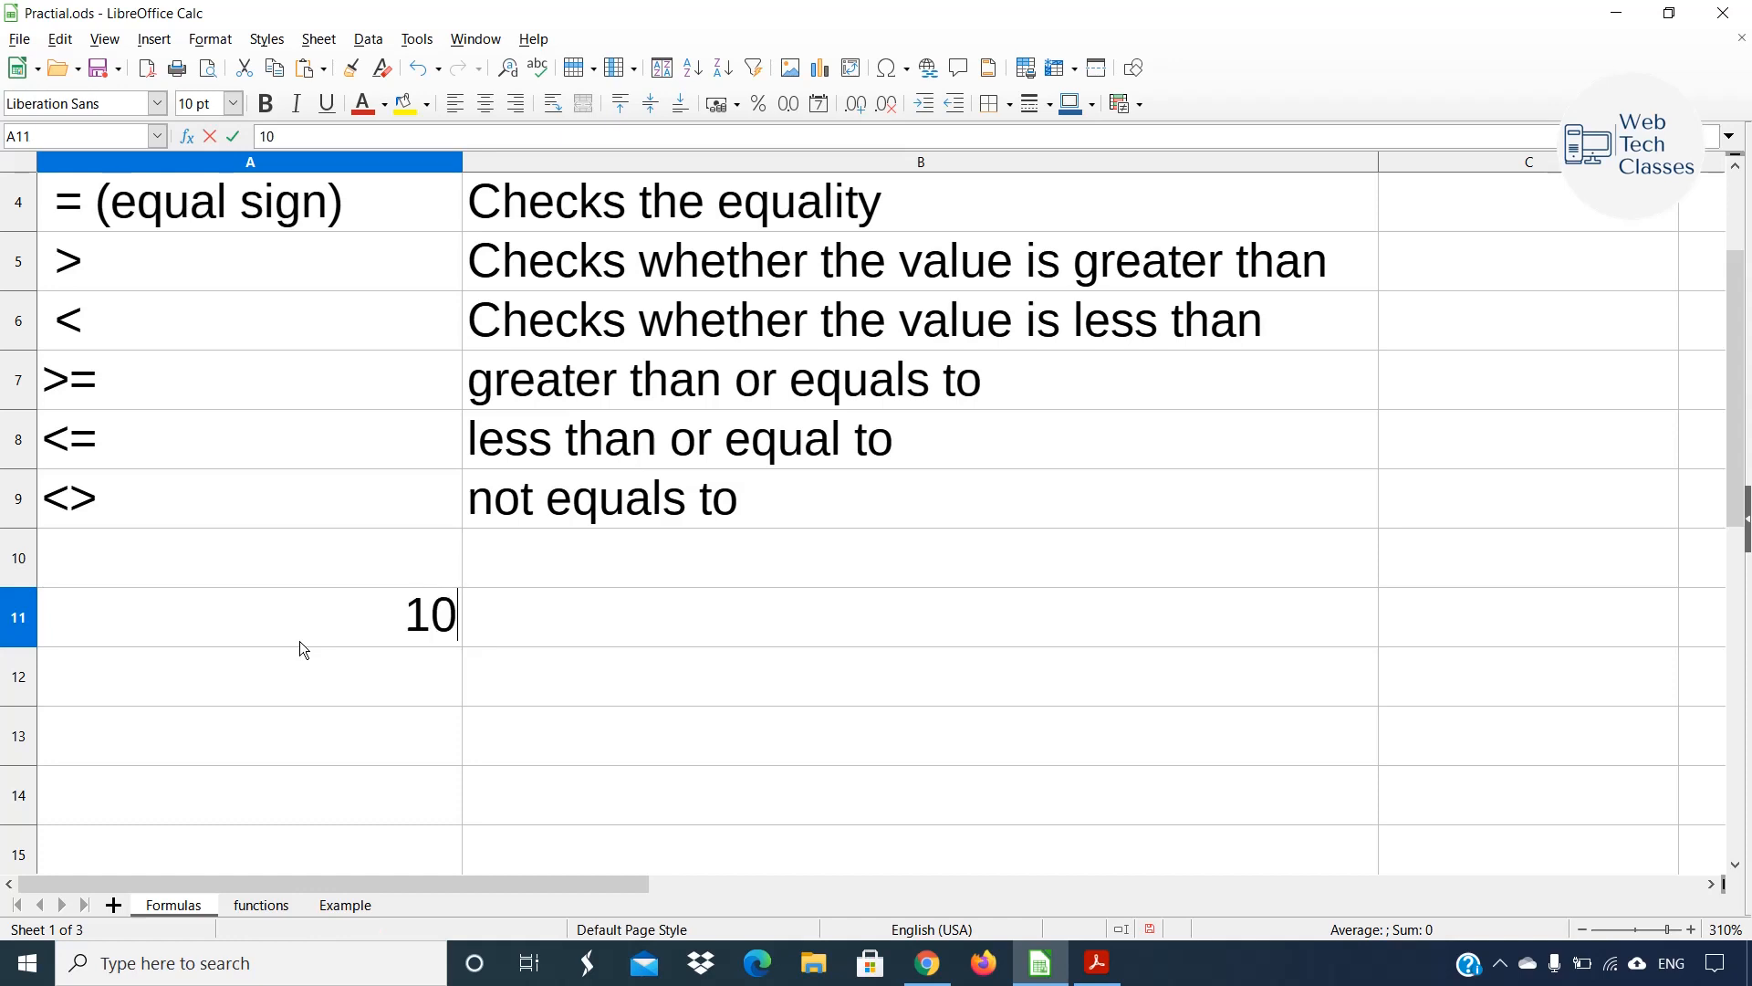
{"action": "key", "text": "Return"}
{"action": "type", "text": "10"}
{"action": "key", "text": "Return"}
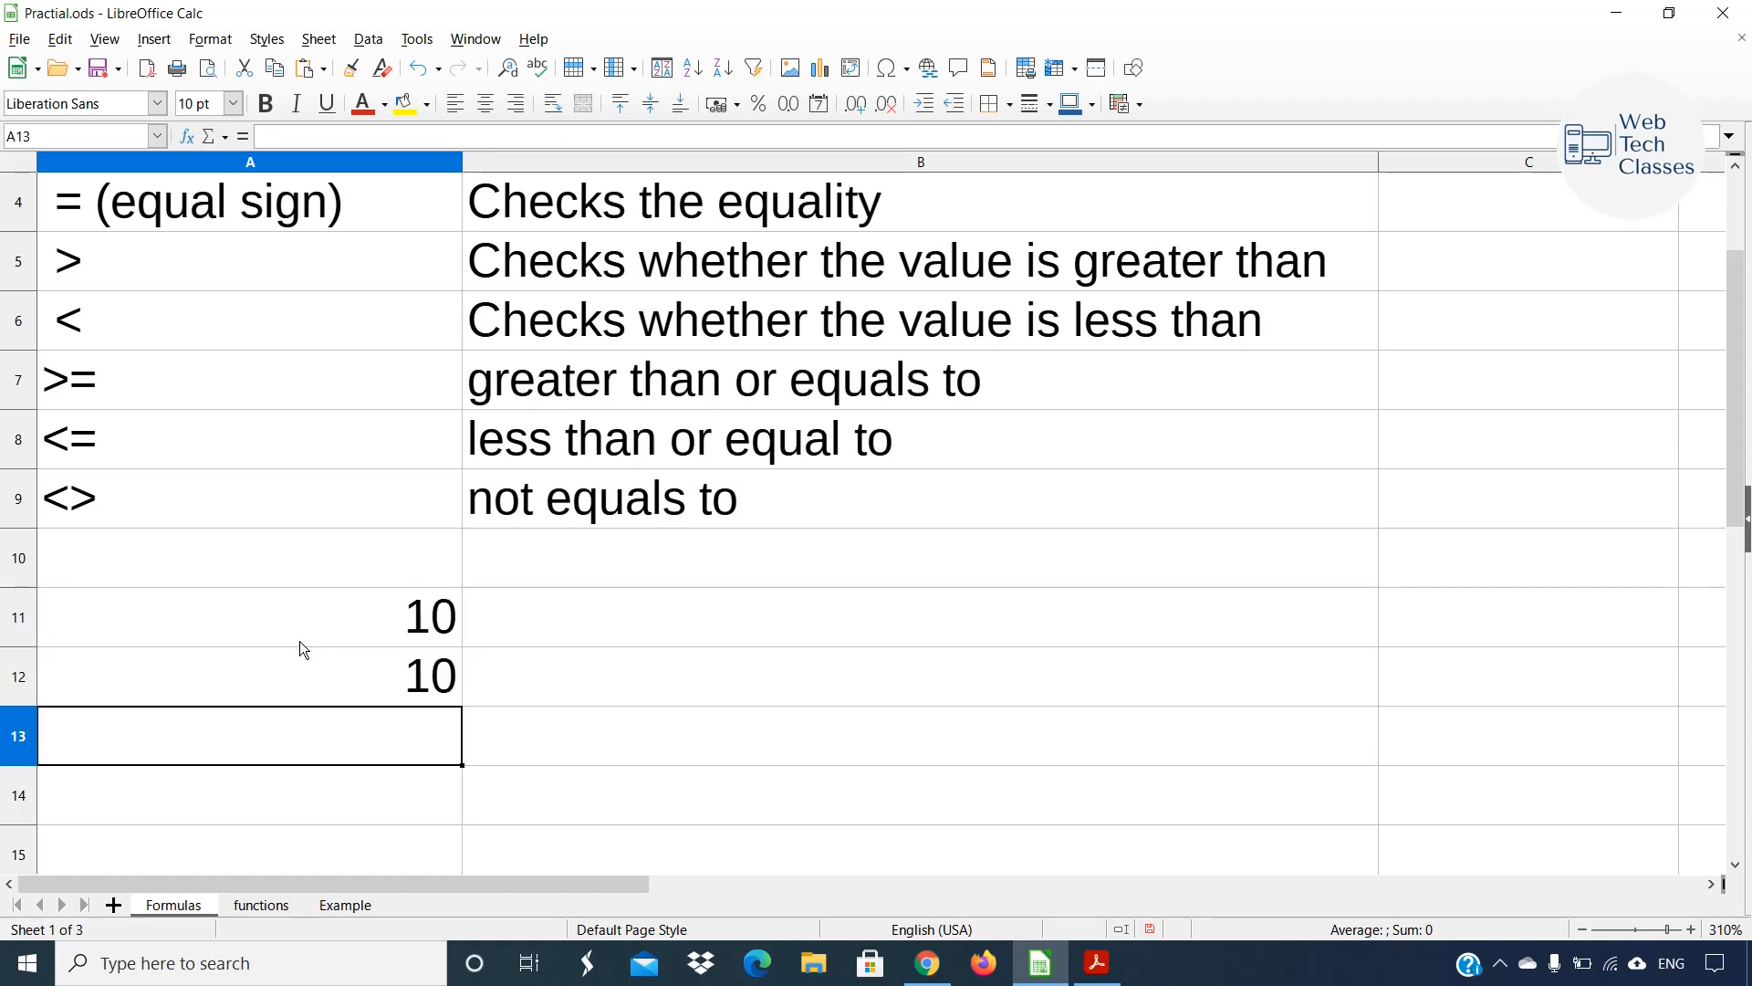
Enter the formula =A11=A12 in A13 to test whether the two values are equal, and check its result.
{"action": "left_click_drag", "start_coordinate": [337, 621], "coordinate": [326, 687]}
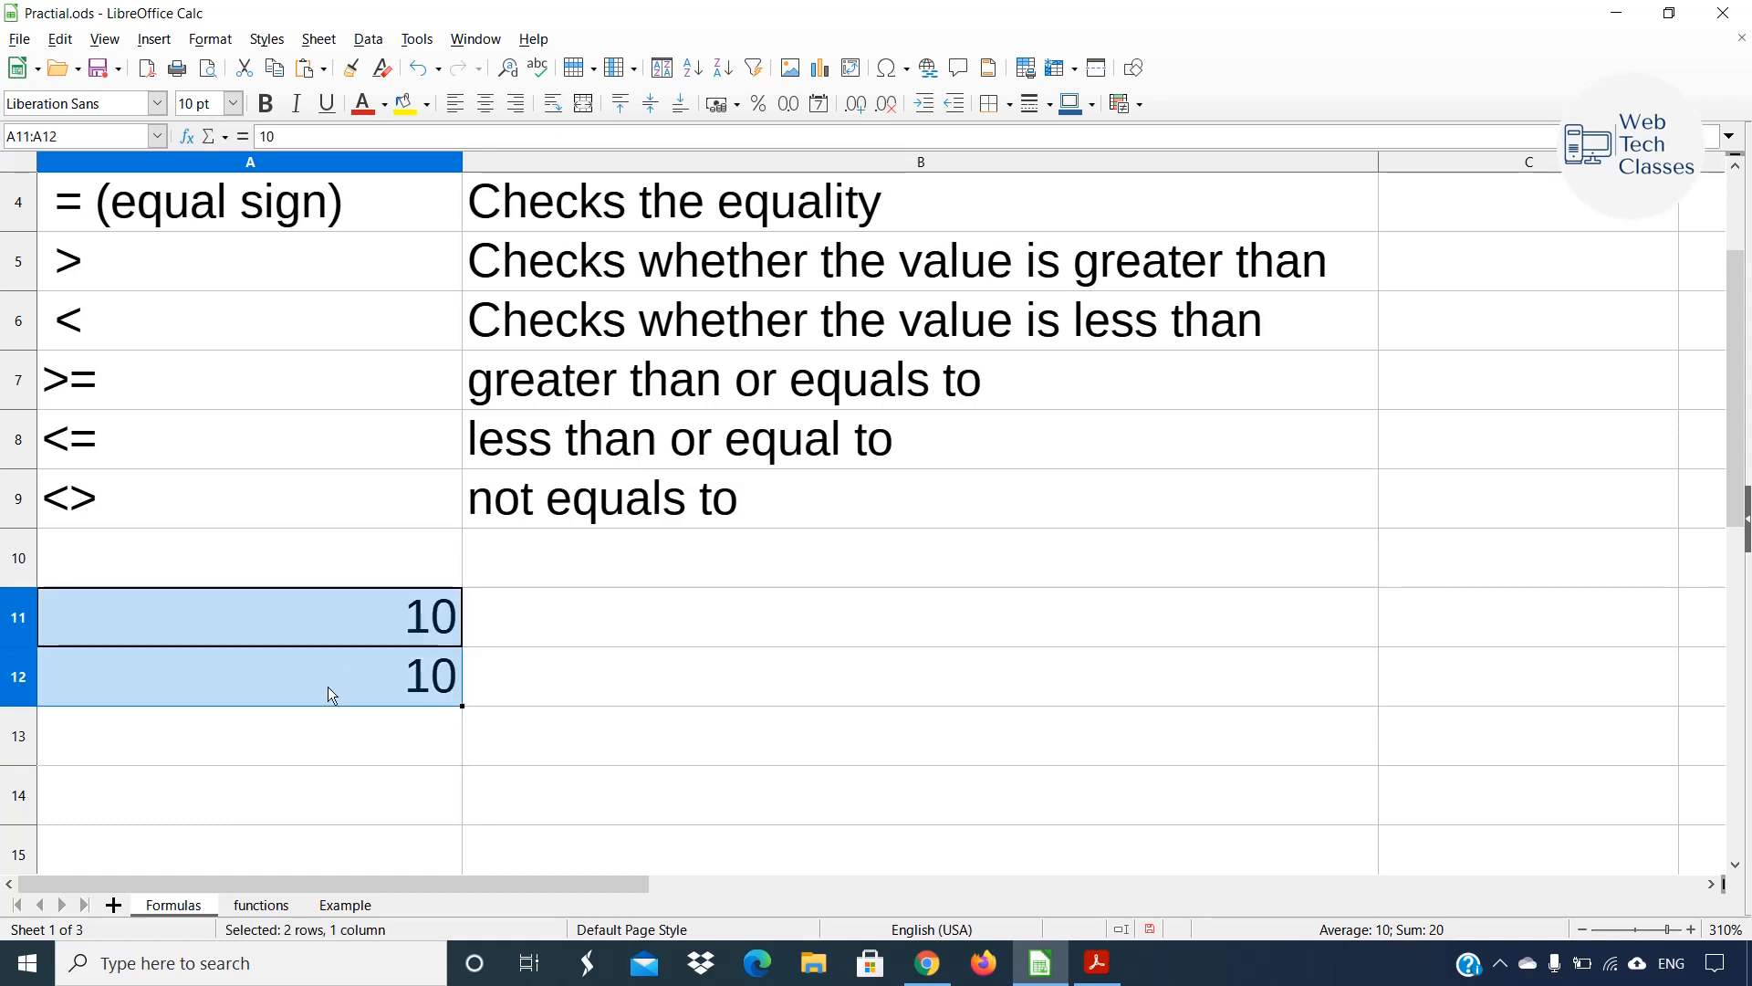
{"action": "left_click", "coordinate": [157, 210]}
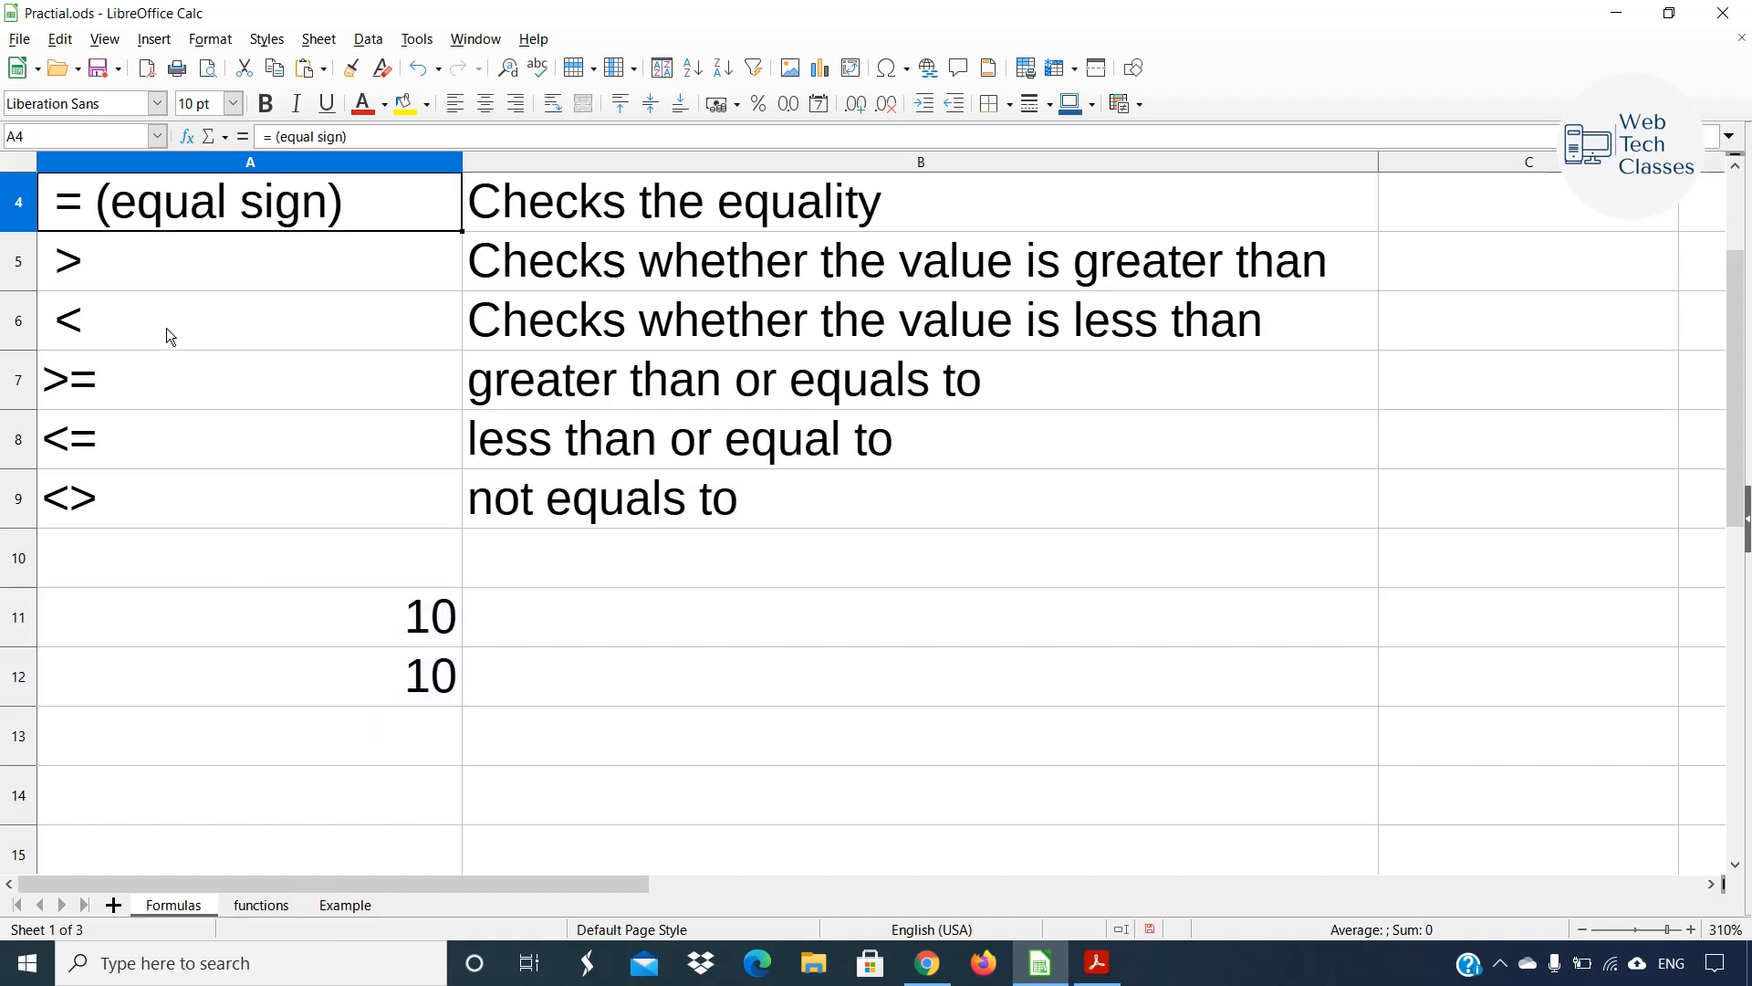
{"action": "left_click", "coordinate": [166, 327]}
{"action": "left_click", "coordinate": [134, 216]}
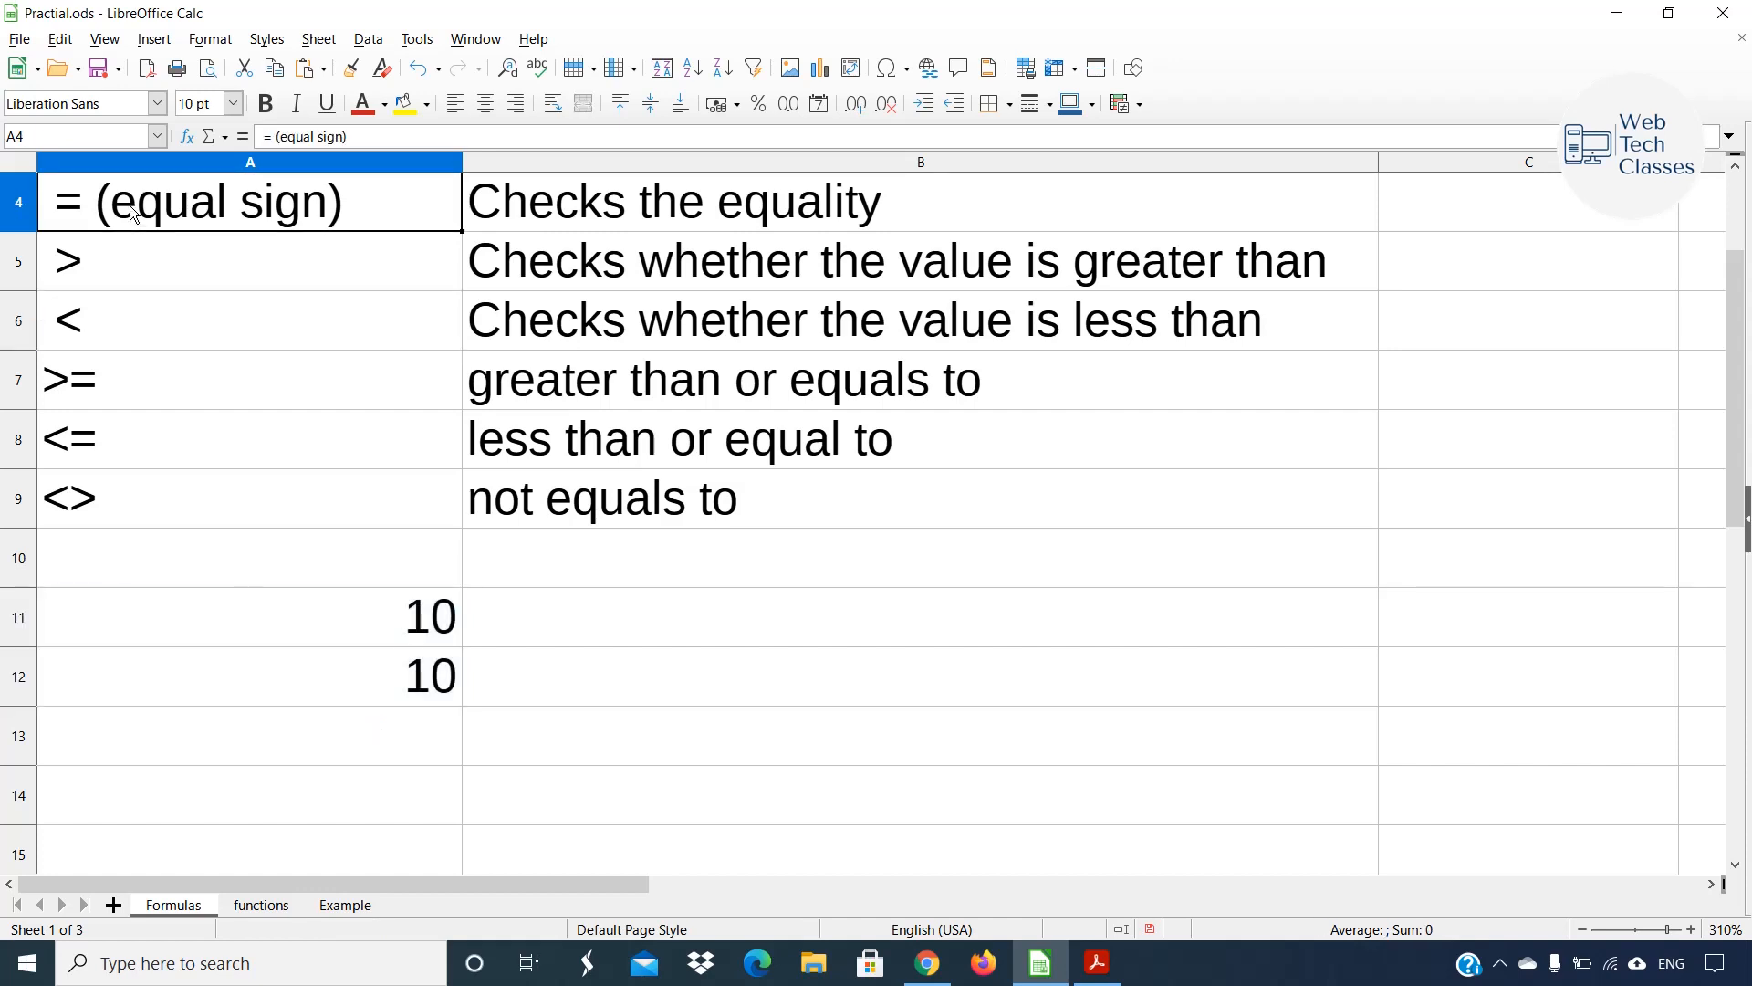
{"action": "double_click", "coordinate": [940, 628]}
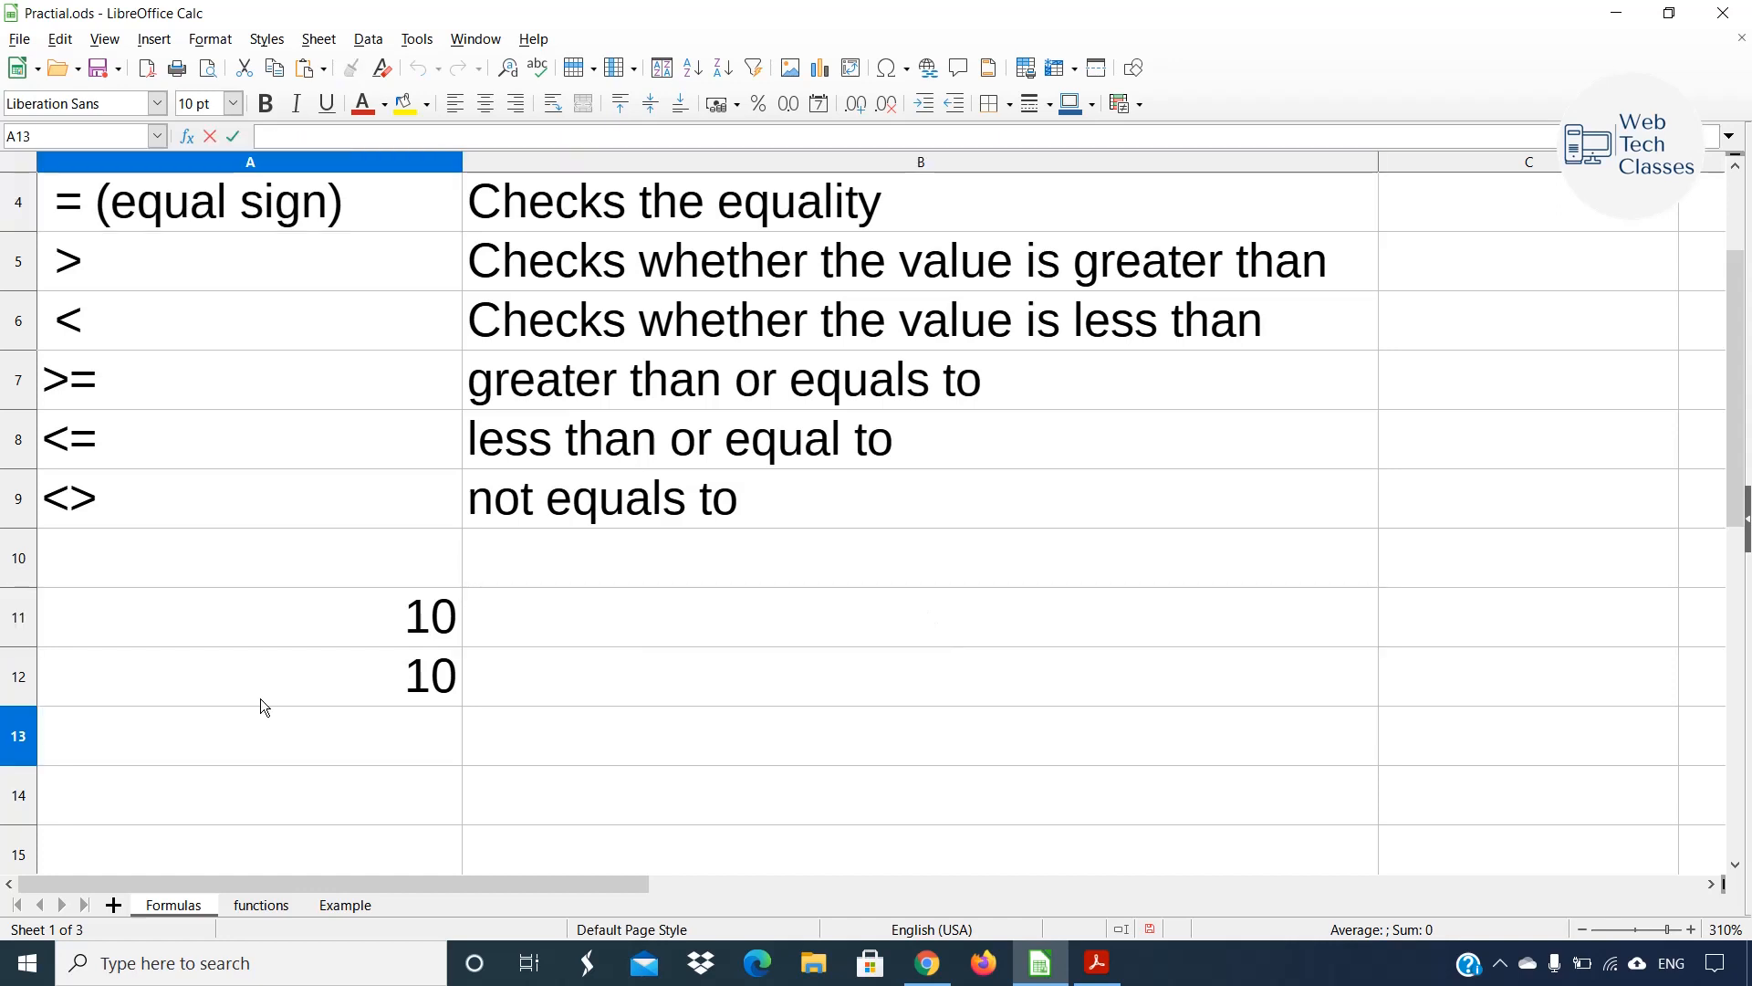
{"action": "type", "text": "="}
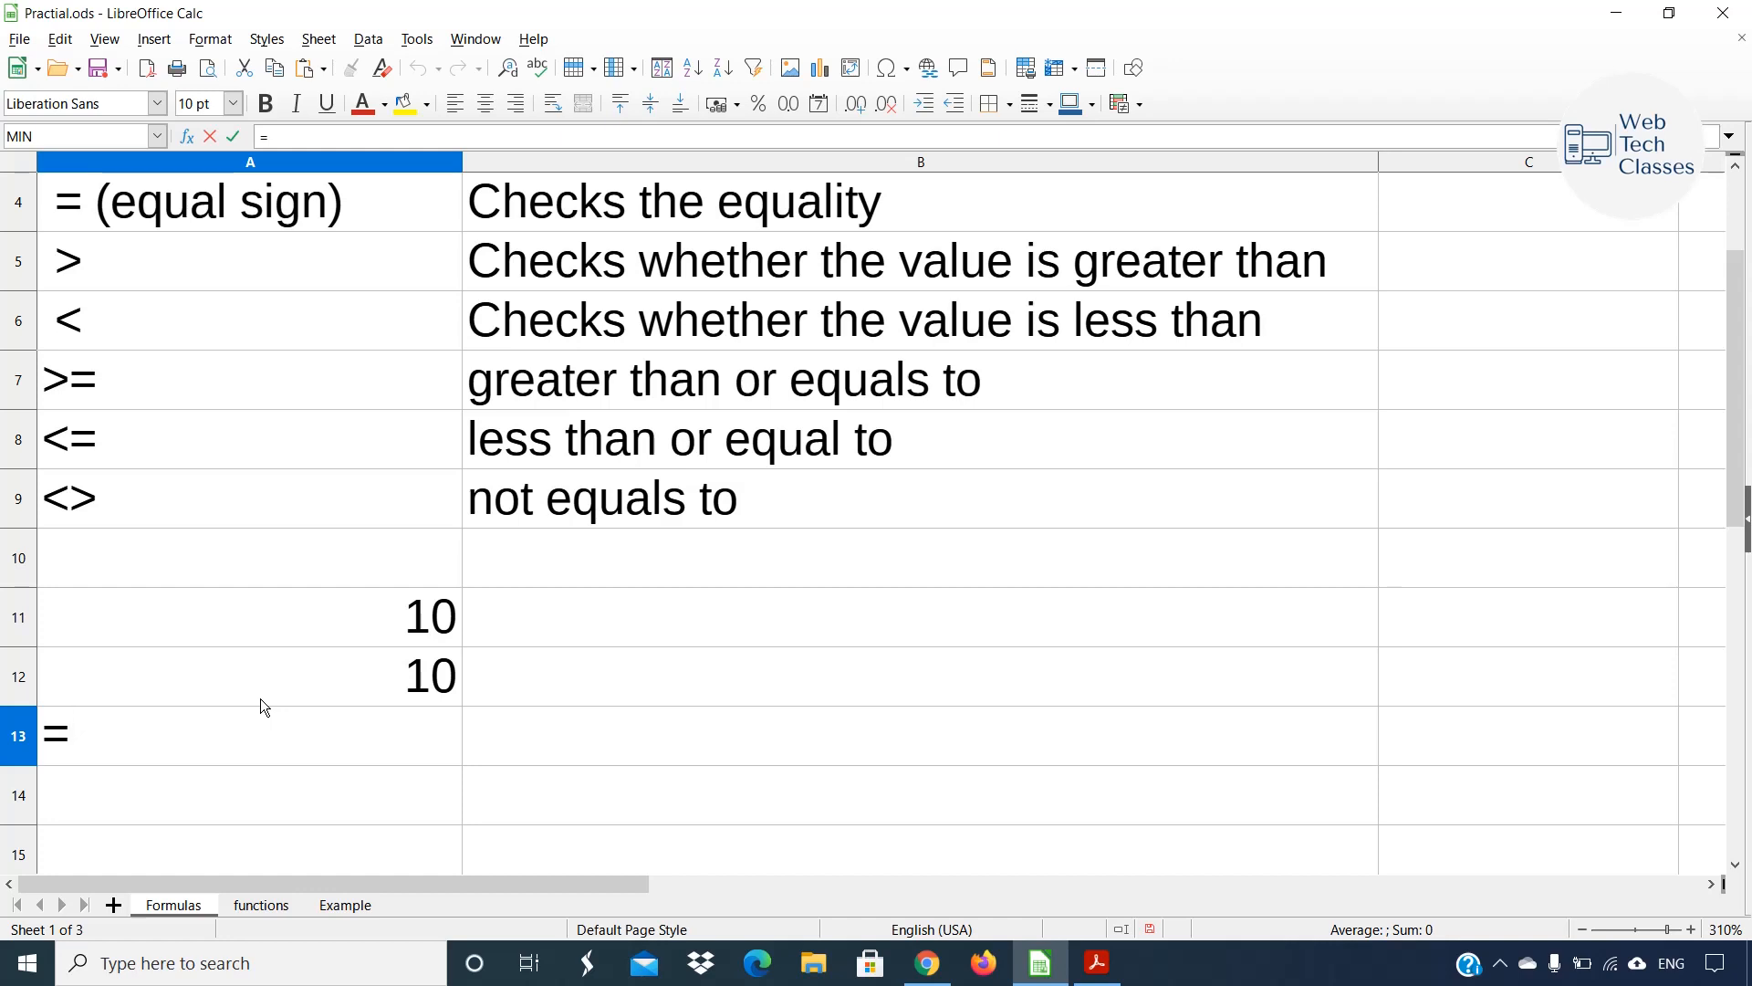
{"action": "left_click", "coordinate": [316, 625]}
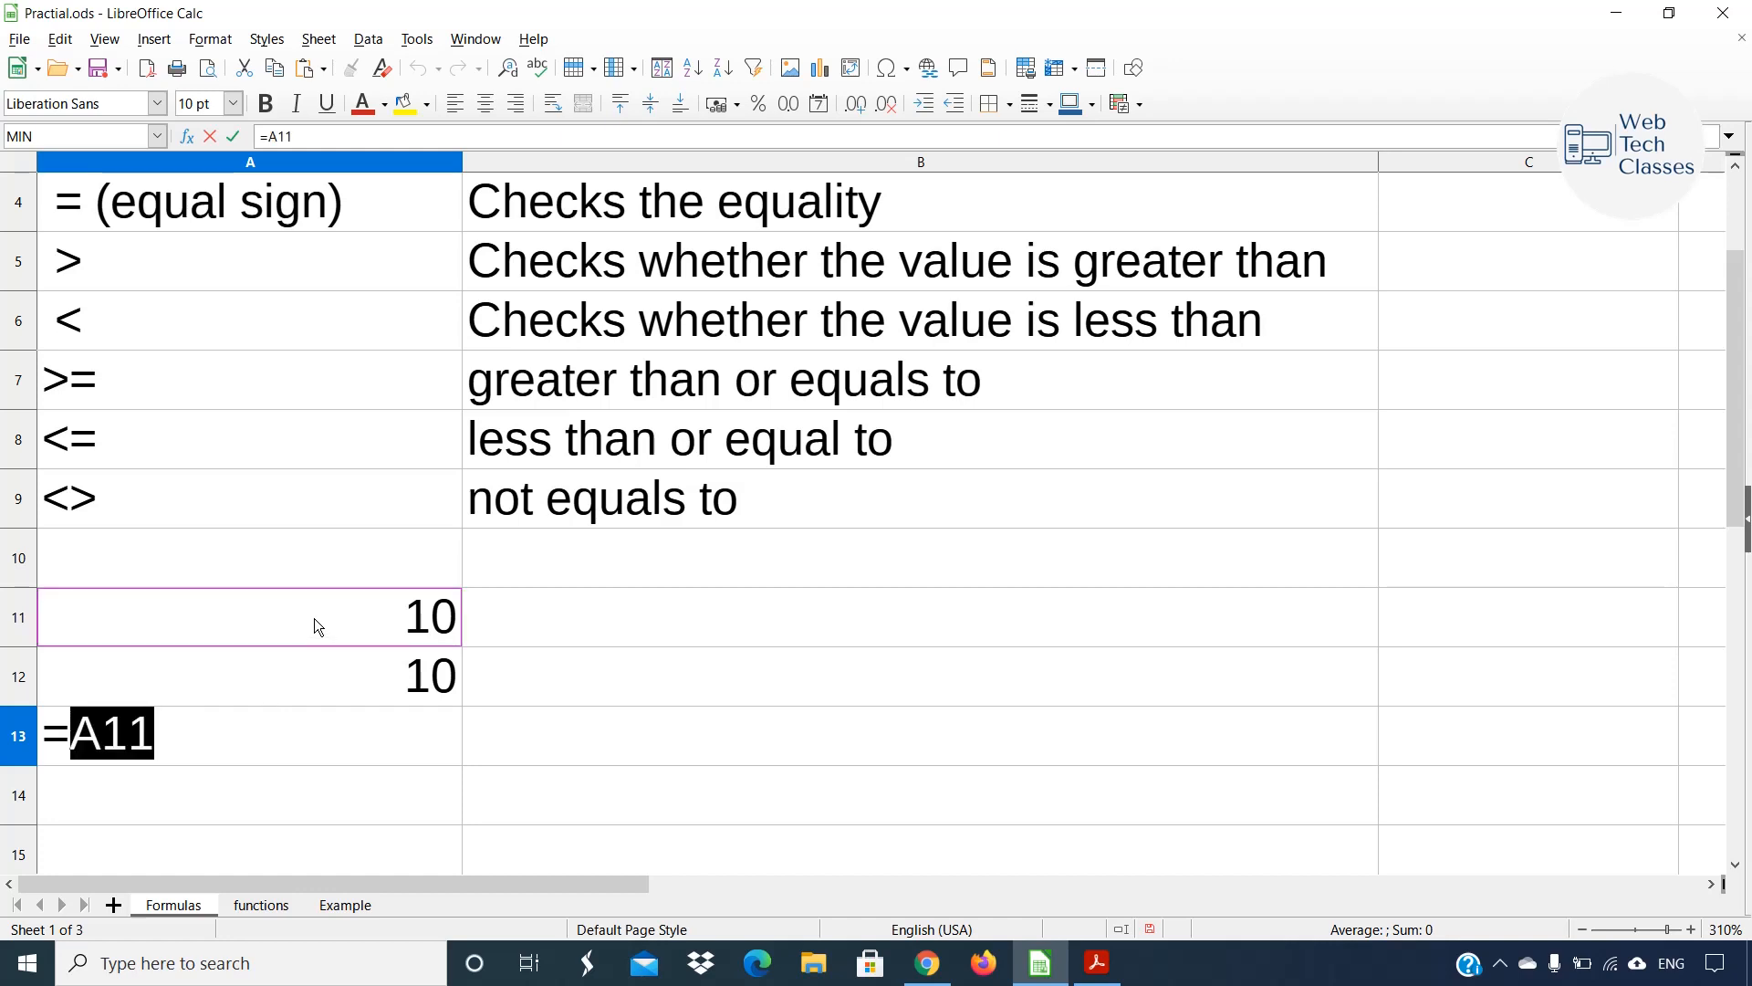
{"action": "type", "text": "="}
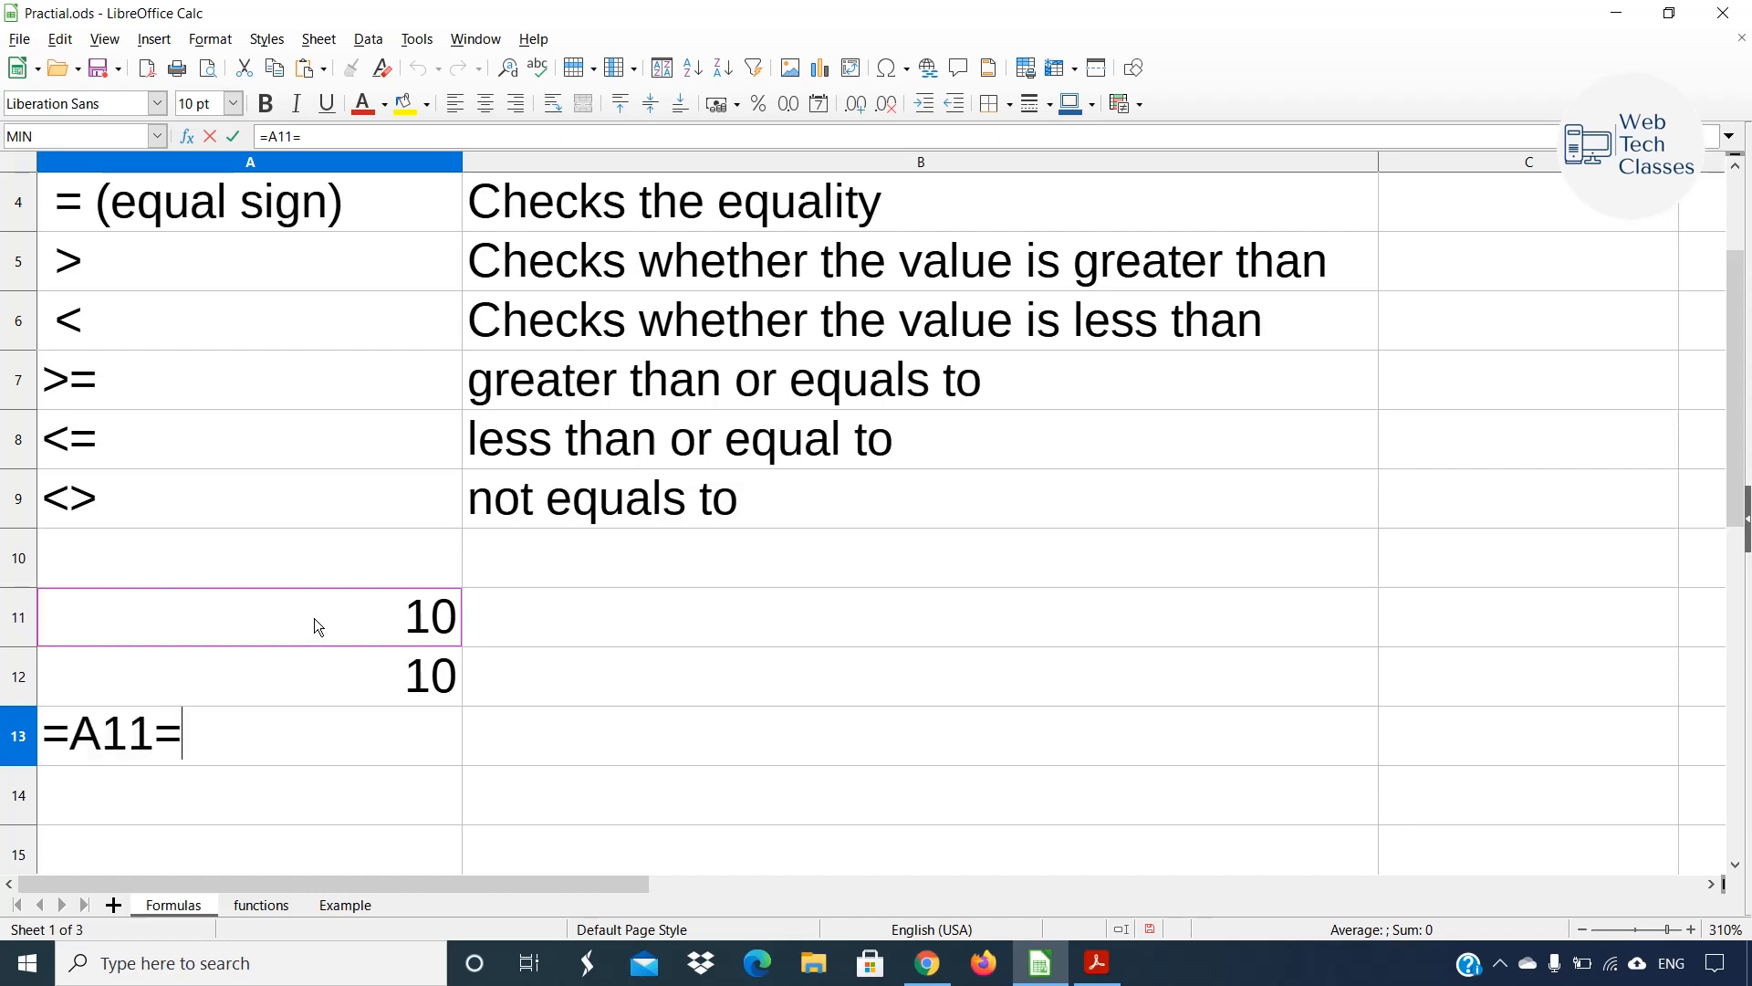
{"action": "left_click", "coordinate": [373, 694]}
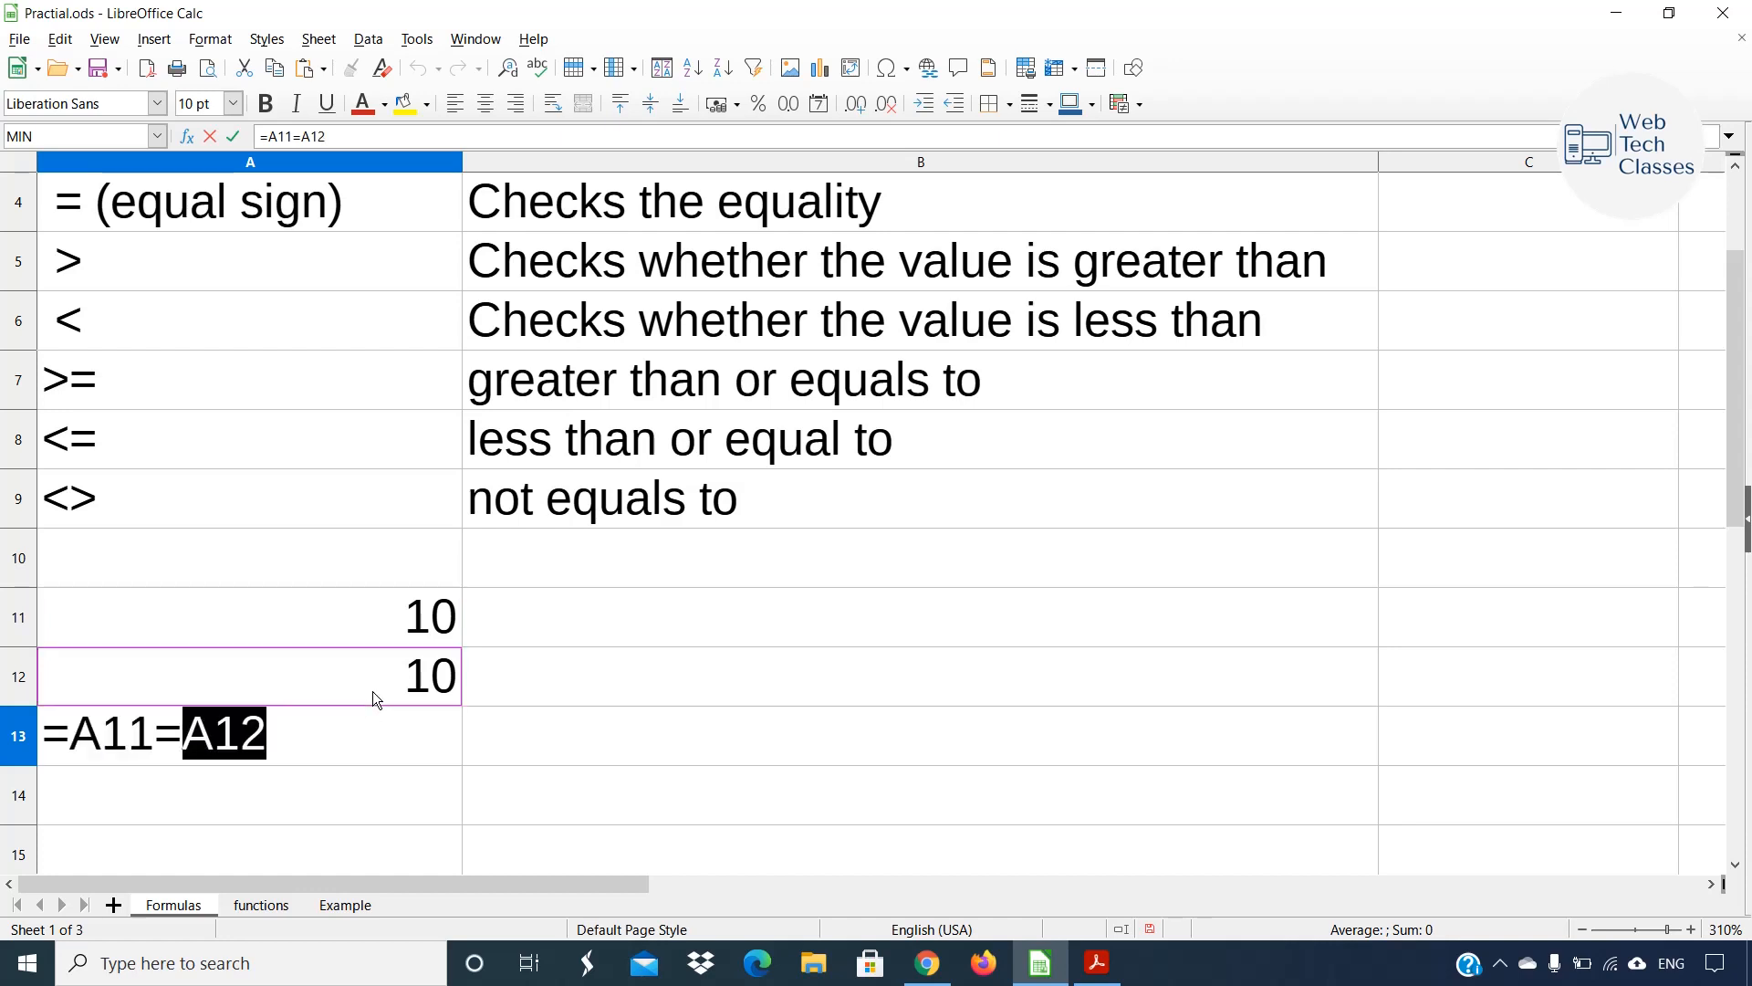
{"action": "key", "text": "Return"}
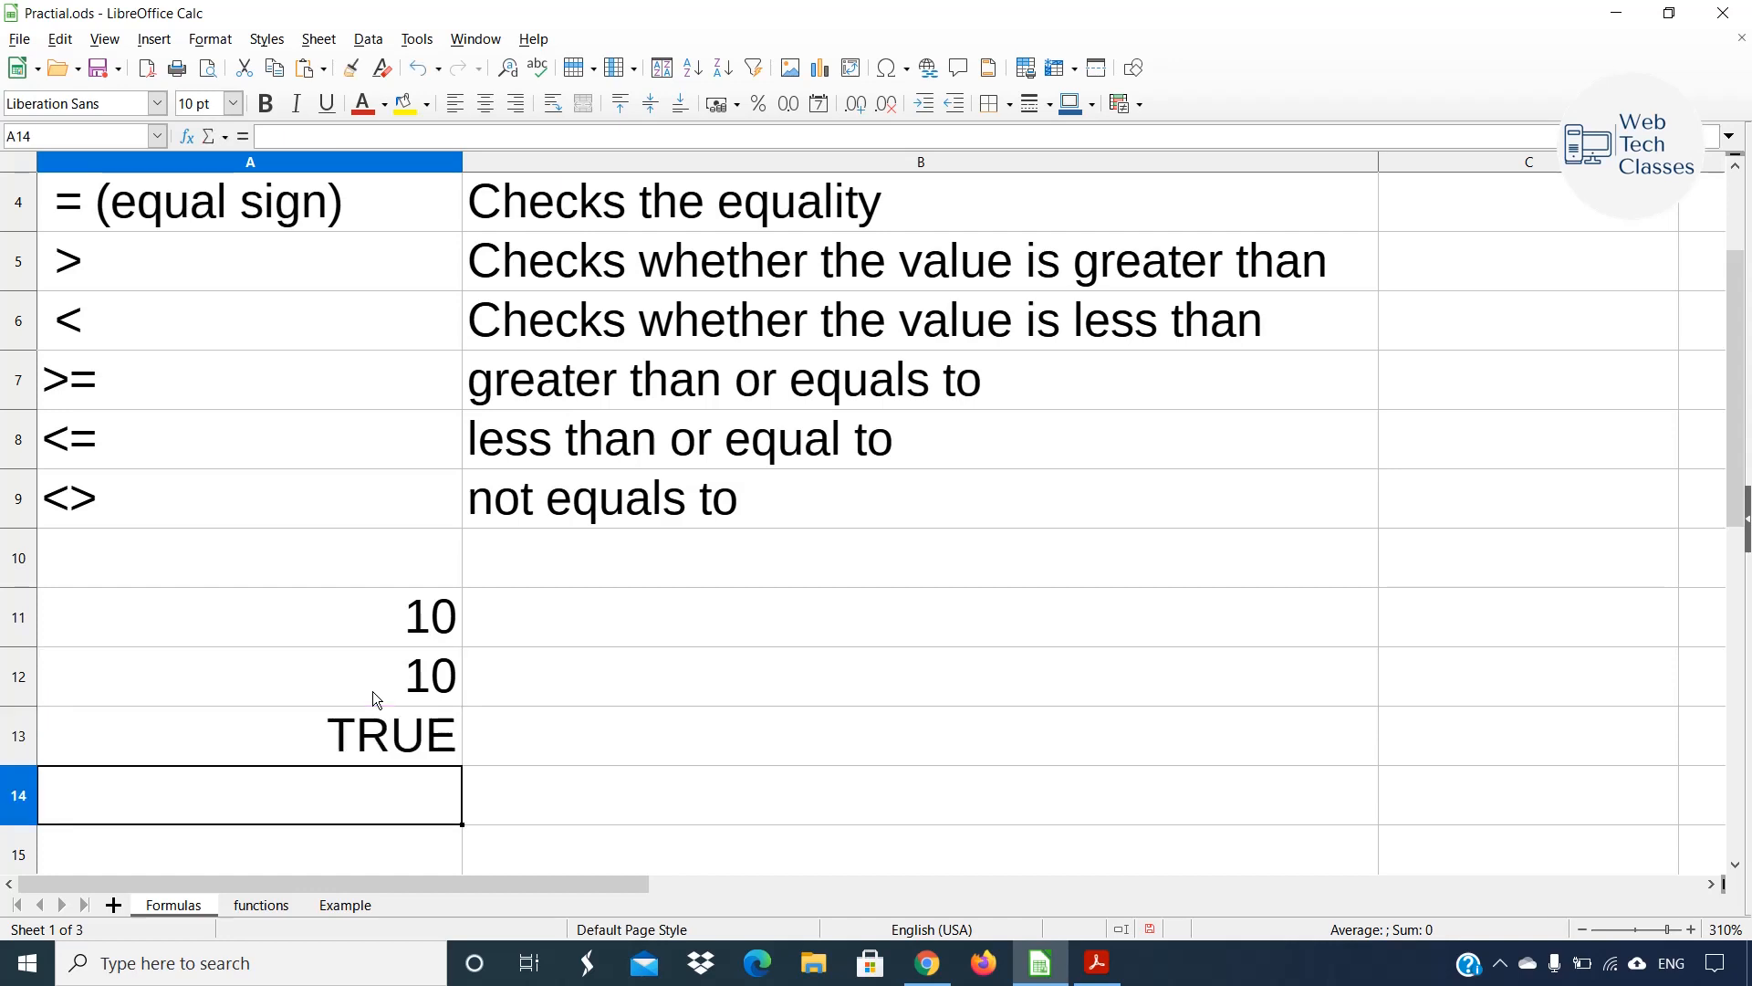
{"action": "left_click", "coordinate": [348, 739]}
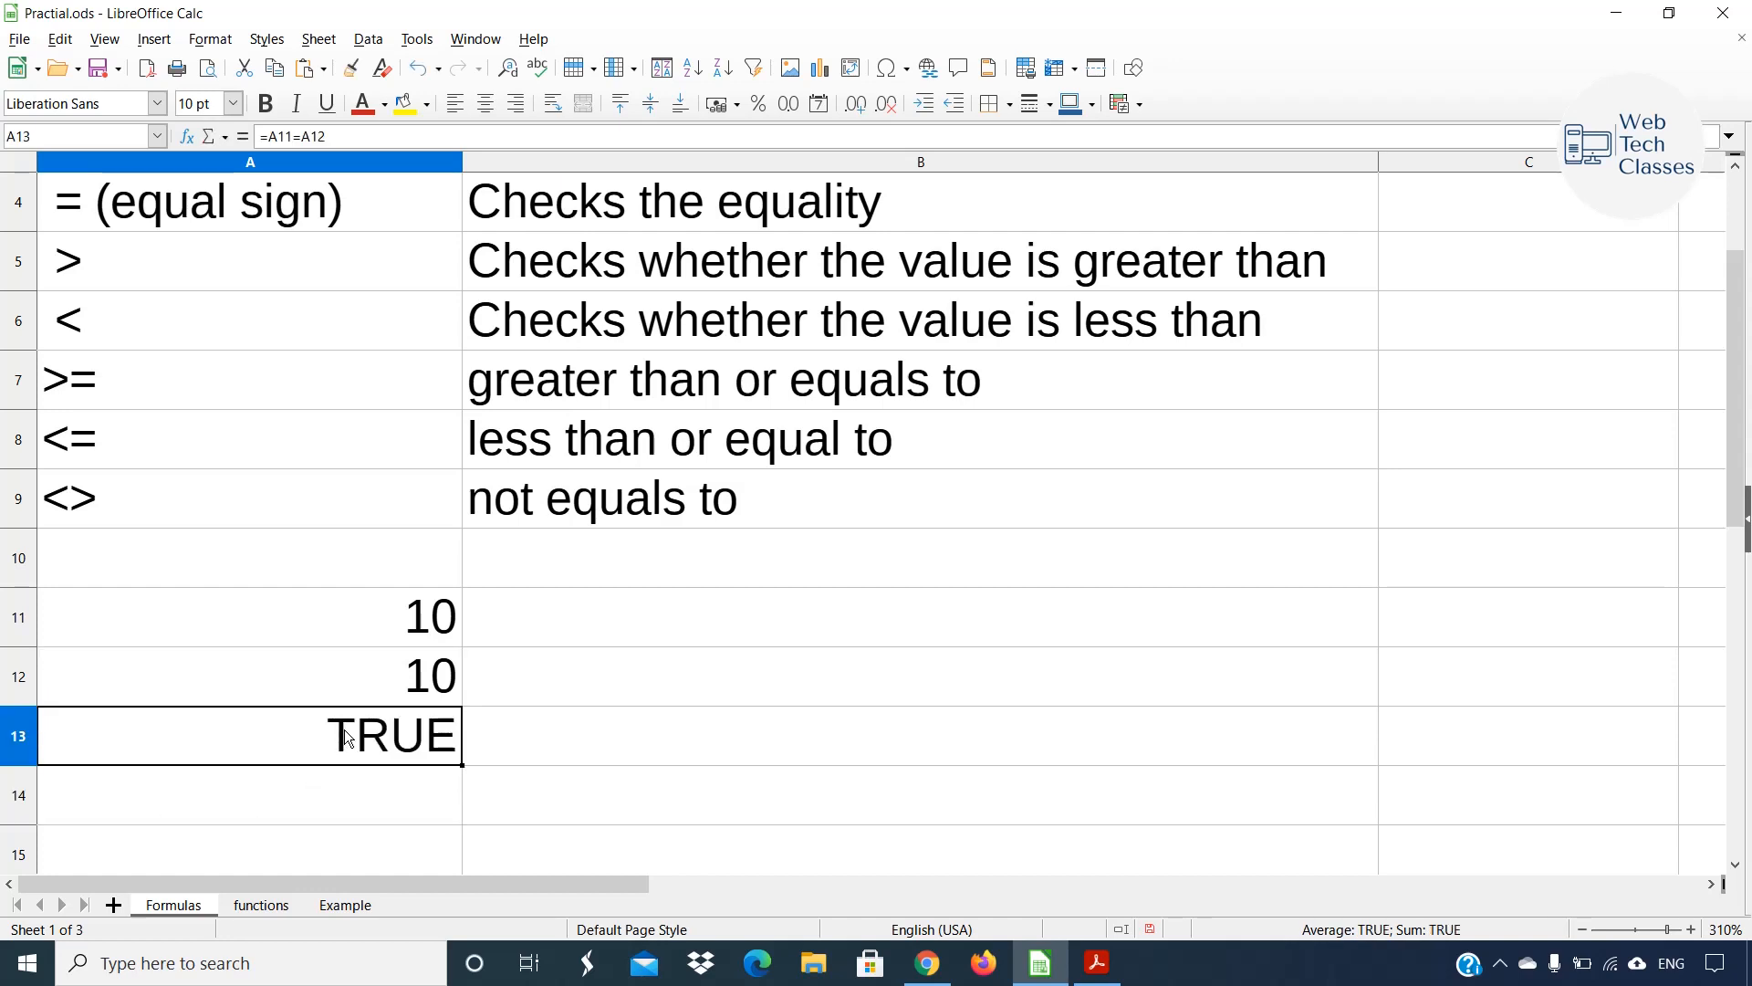
{"action": "left_click_drag", "start_coordinate": [374, 615], "coordinate": [375, 677]}
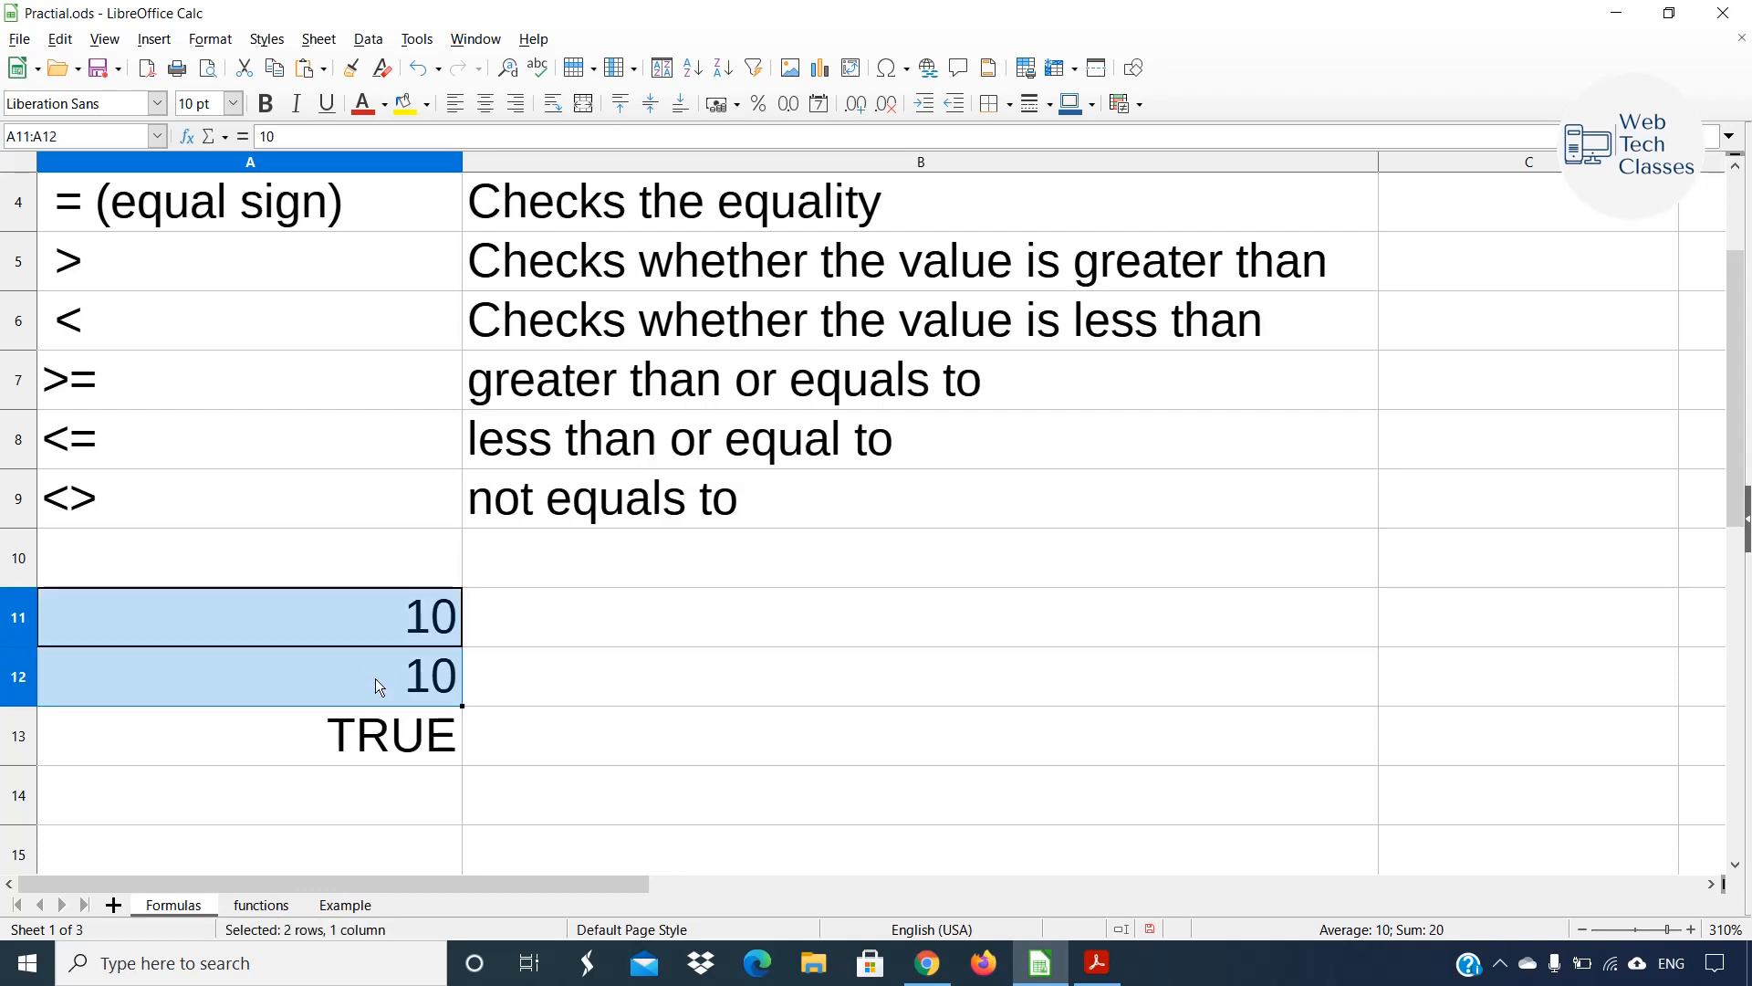
{"action": "left_click", "coordinate": [362, 741]}
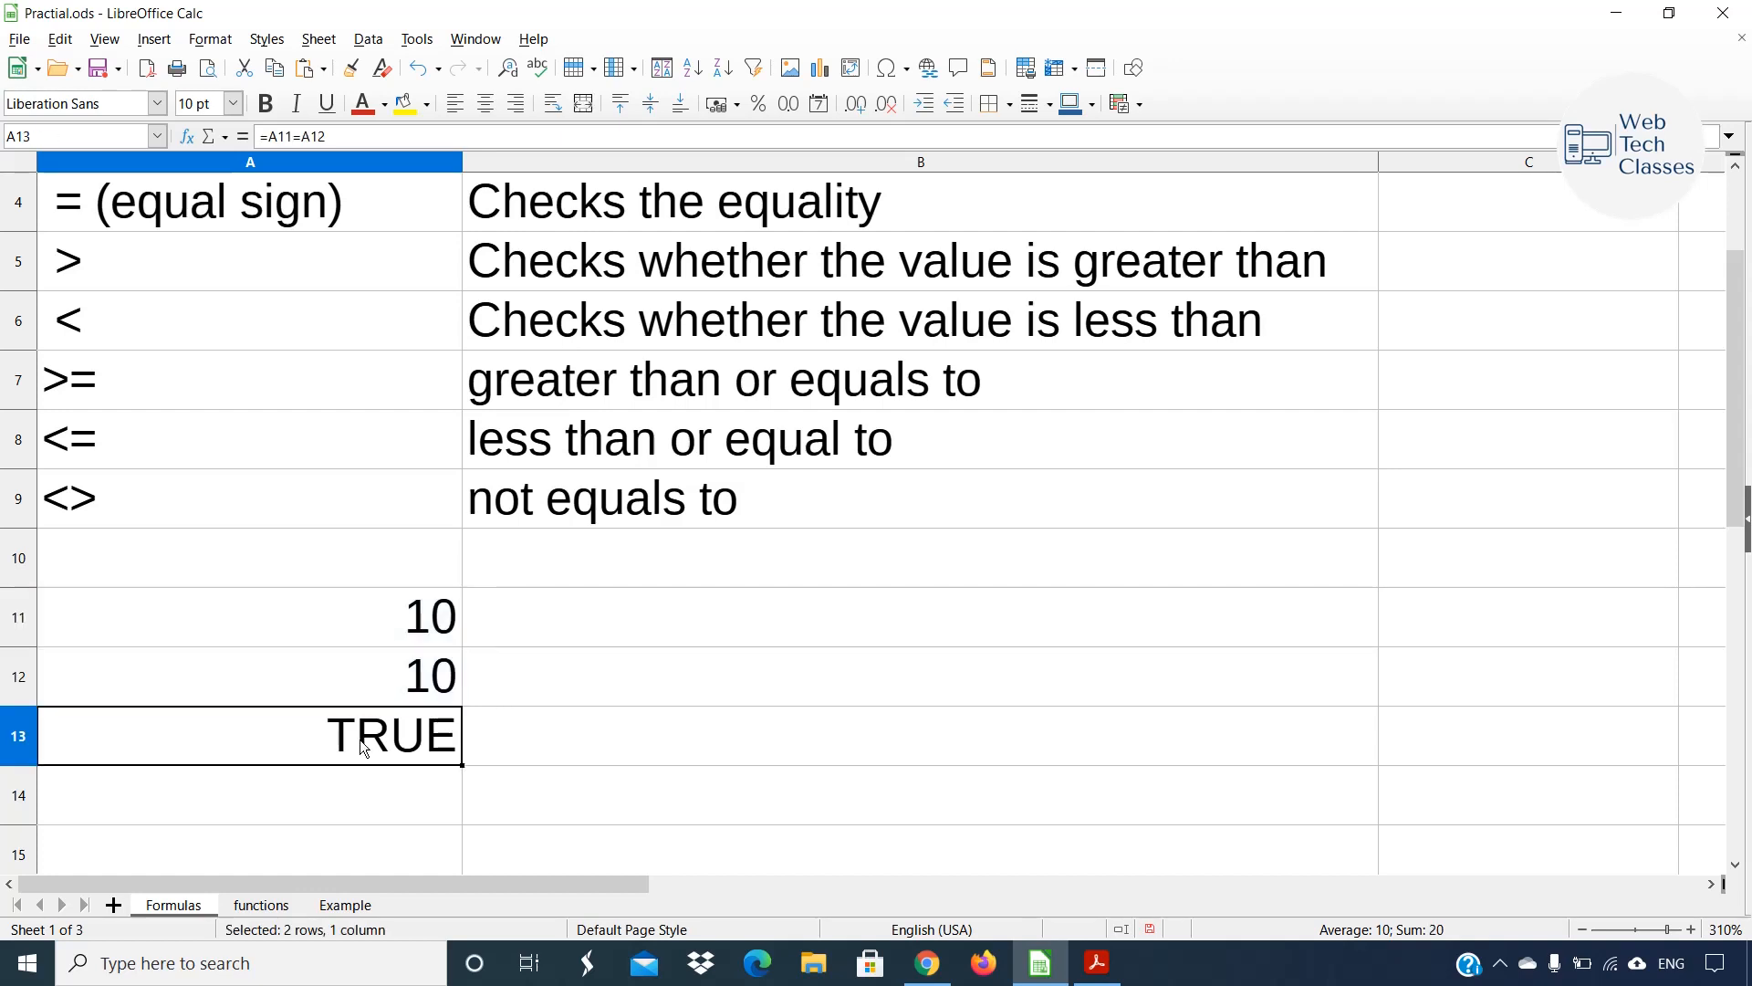
Change the value in A11 to 20 to retest the equality formula.
{"action": "double_click", "coordinate": [403, 616]}
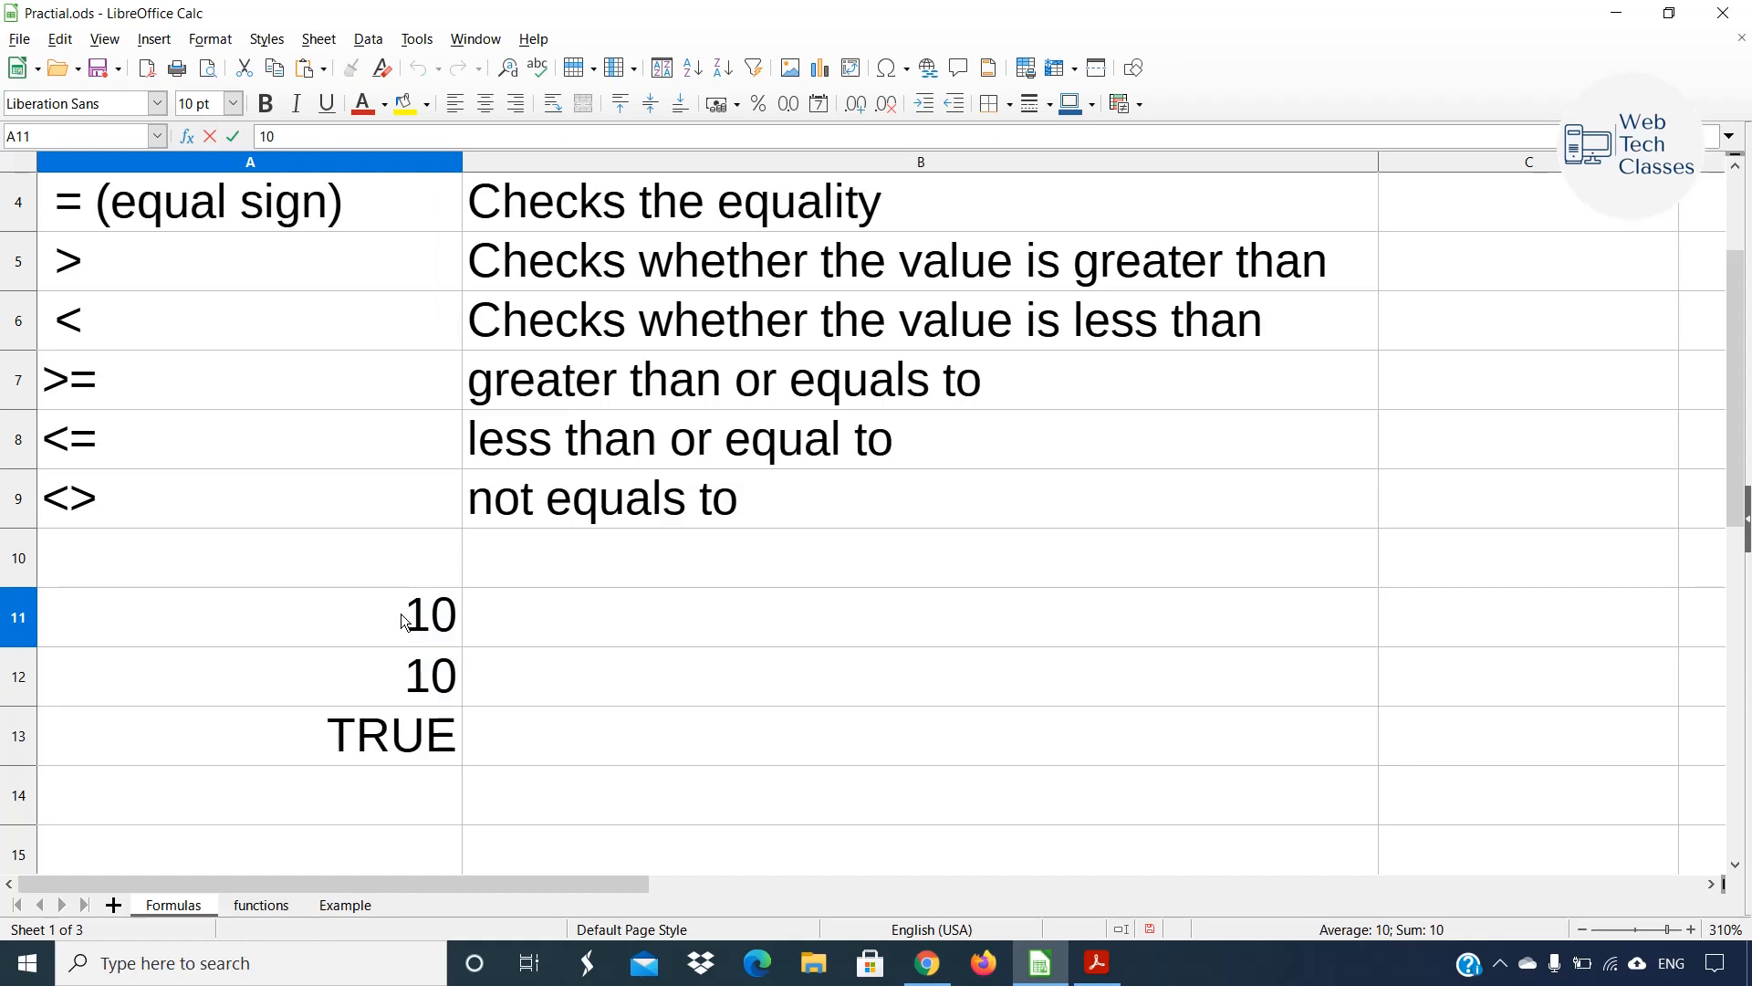
{"action": "key", "text": "Delete"}
{"action": "key", "text": "Delete"}
{"action": "type", "text": "20"}
{"action": "key", "text": "Return"}
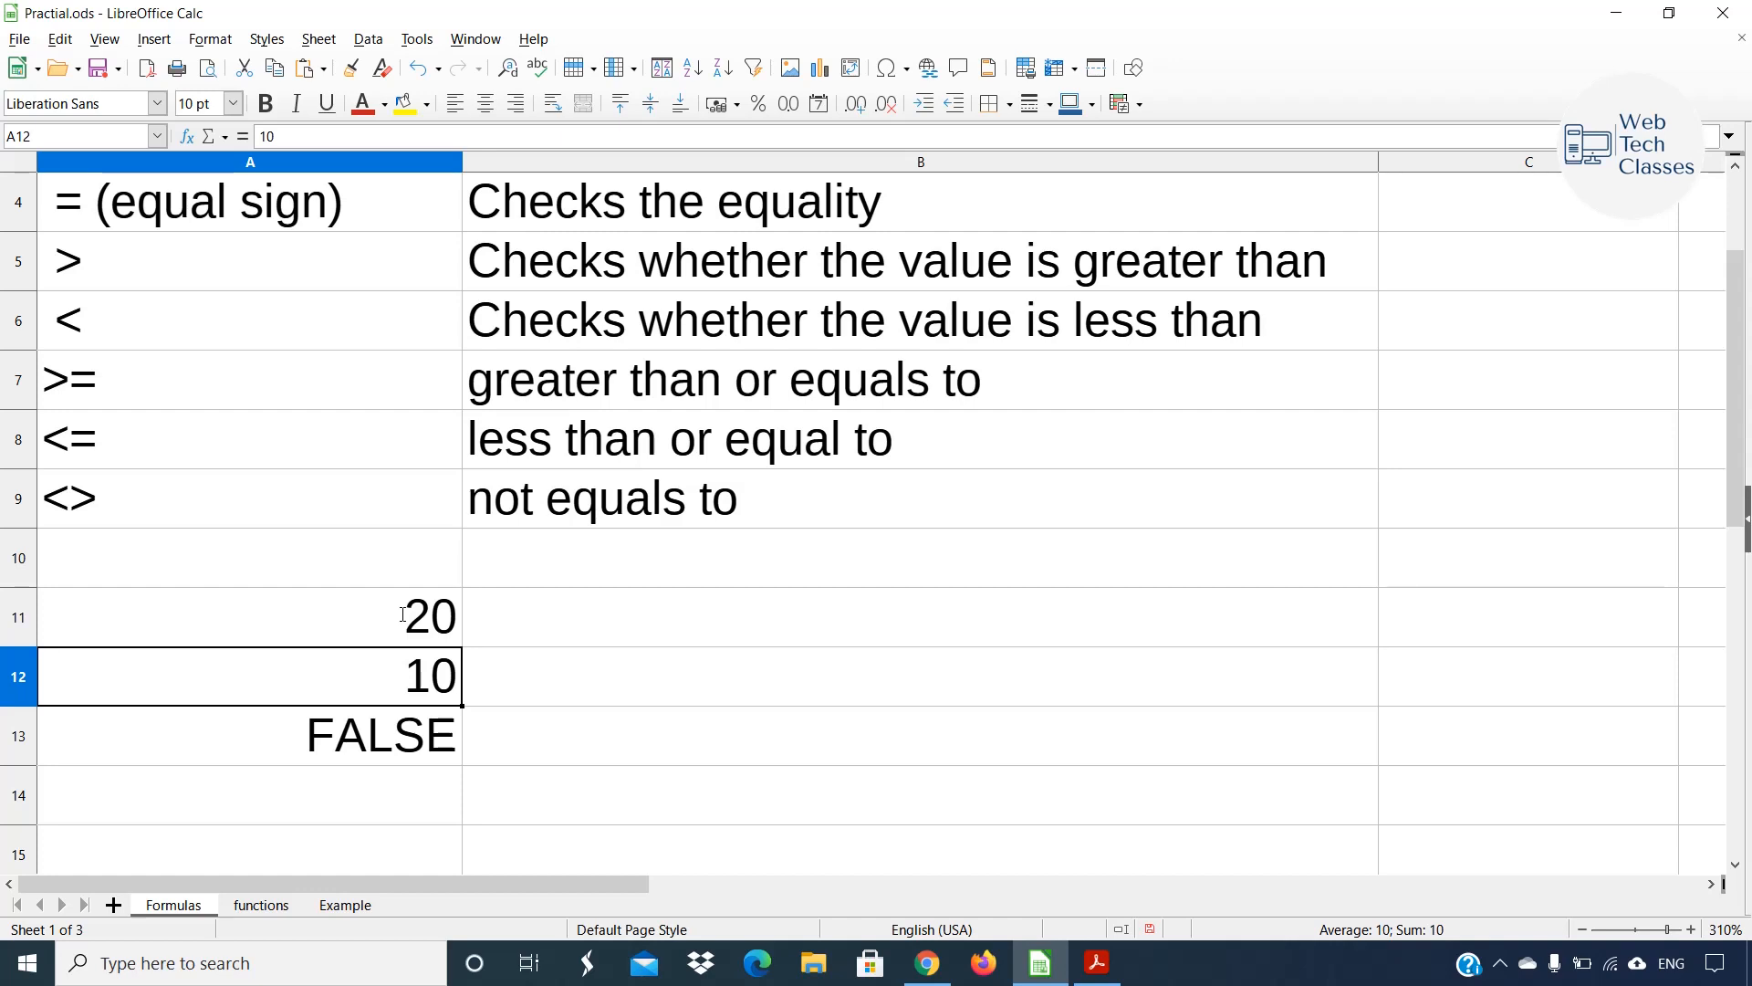
Change the formula in A13 to =A11>A12 to test the greater-than operator, and check its result against both values.
{"action": "left_click", "coordinate": [124, 261]}
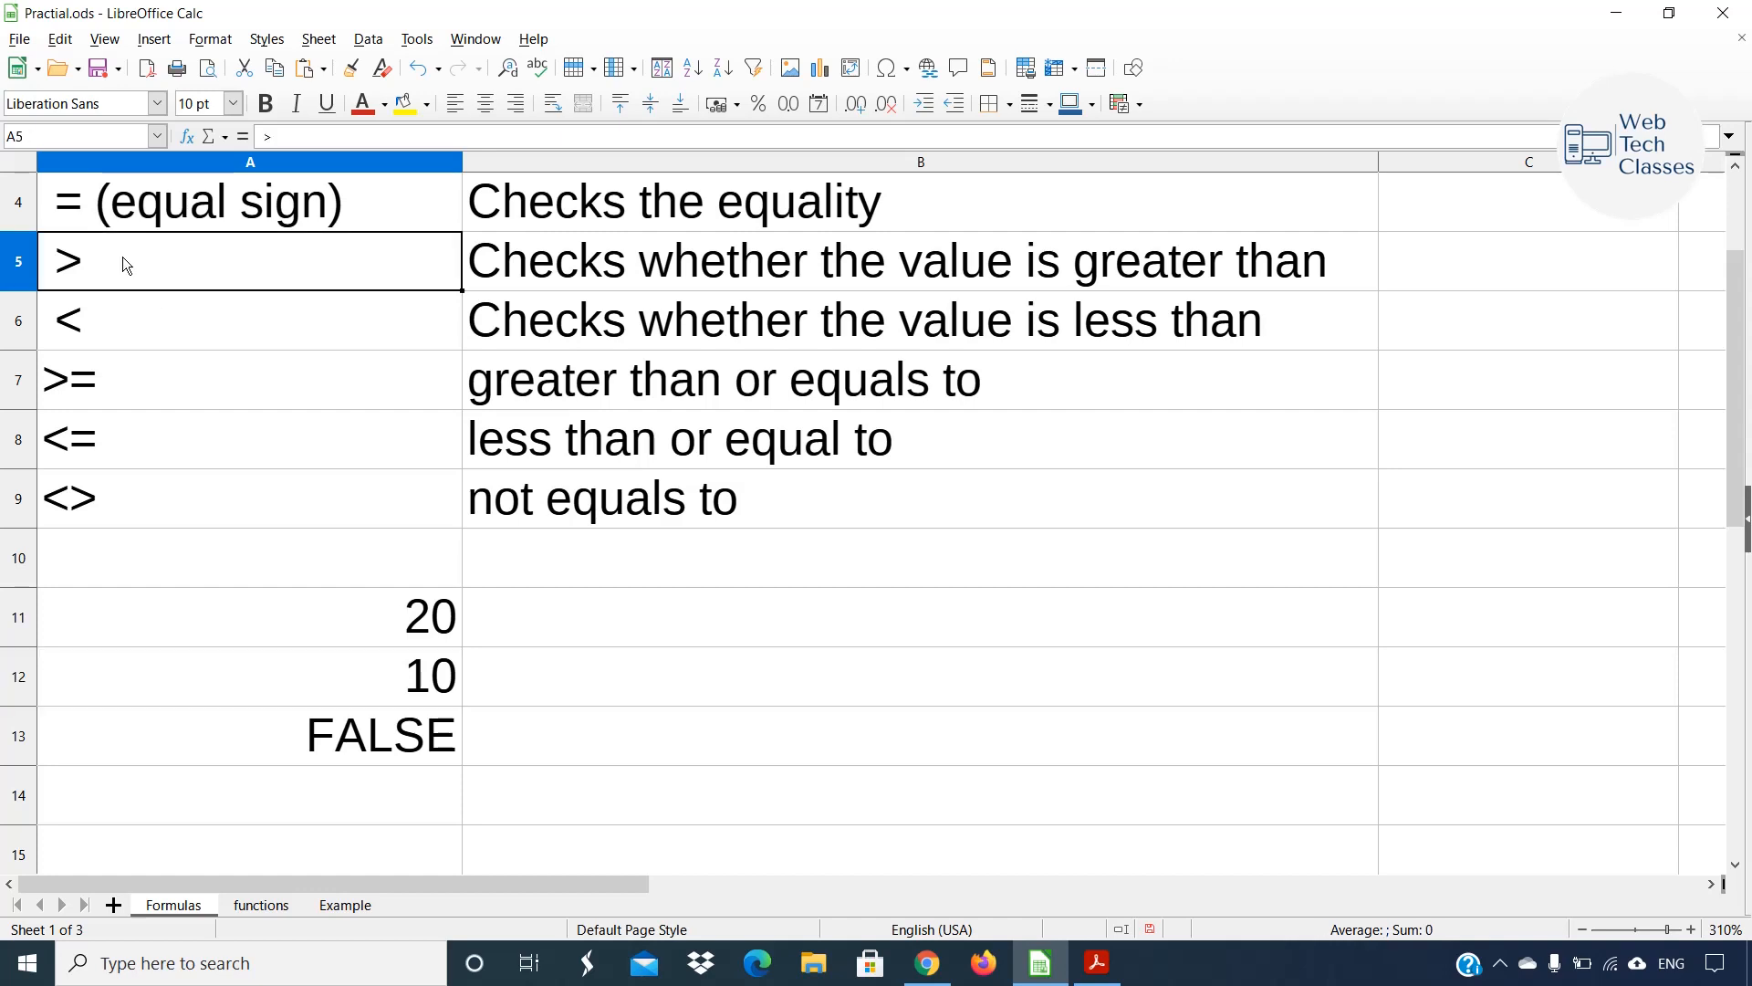
{"action": "left_click", "coordinate": [391, 628]}
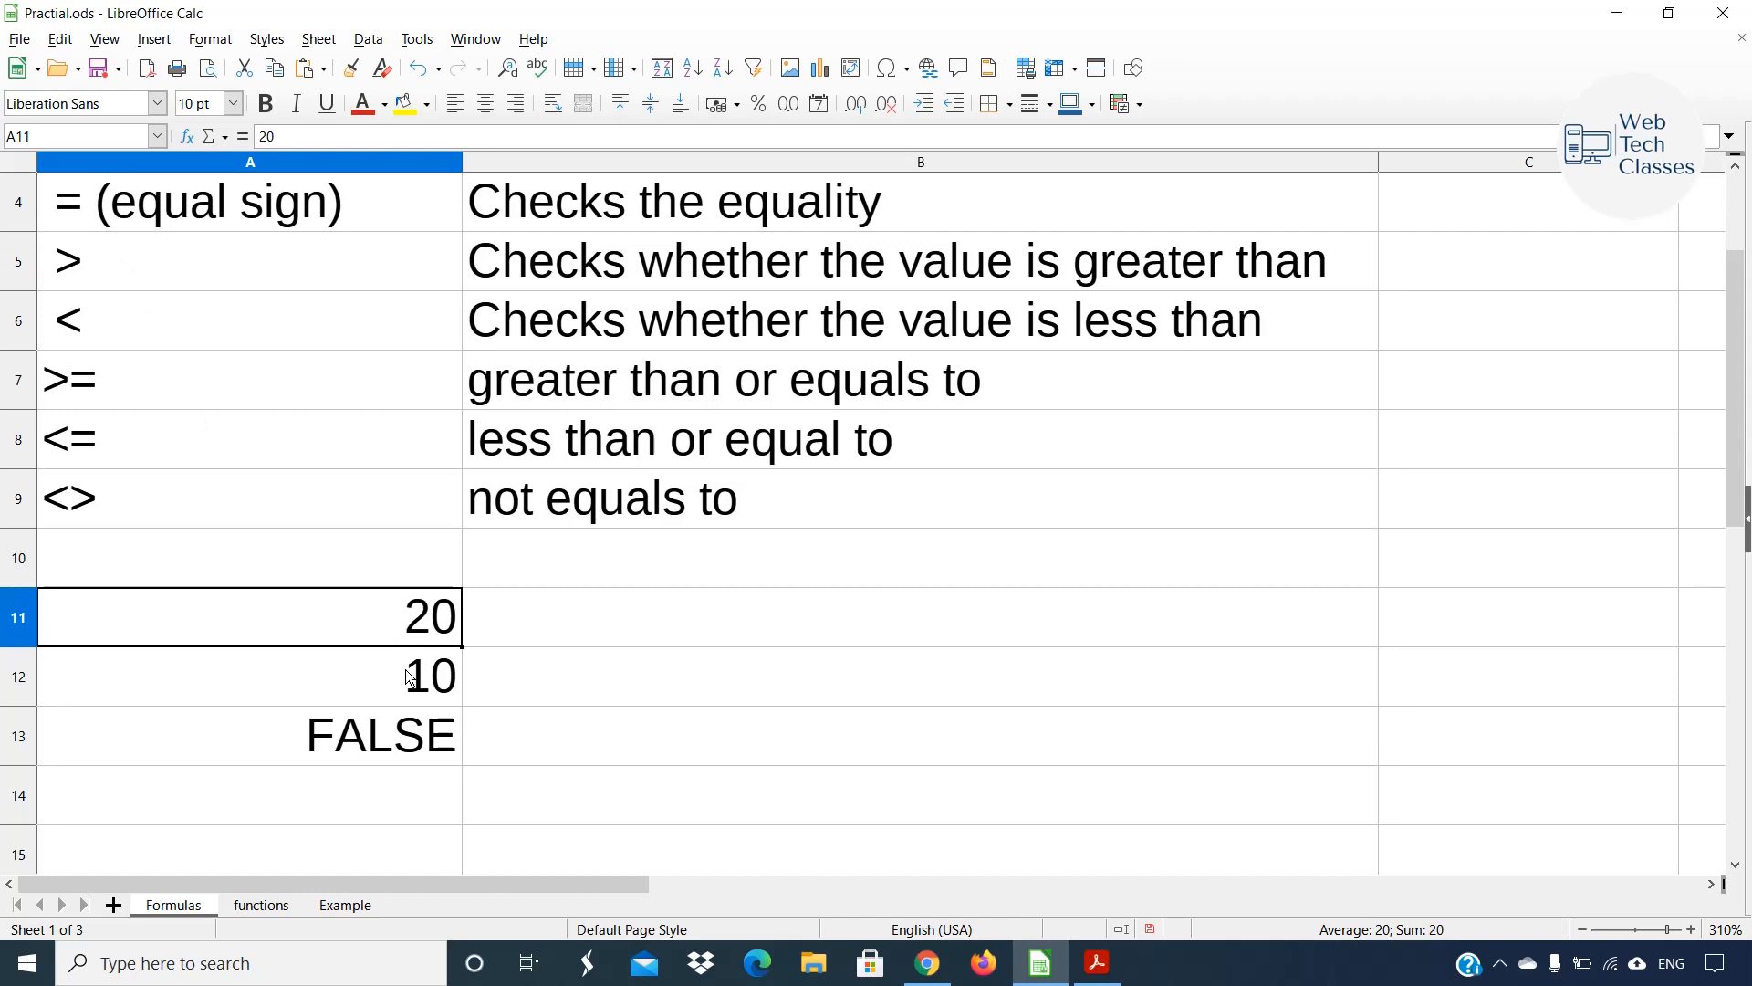
{"action": "left_click", "coordinate": [409, 677]}
{"action": "left_click", "coordinate": [383, 622]}
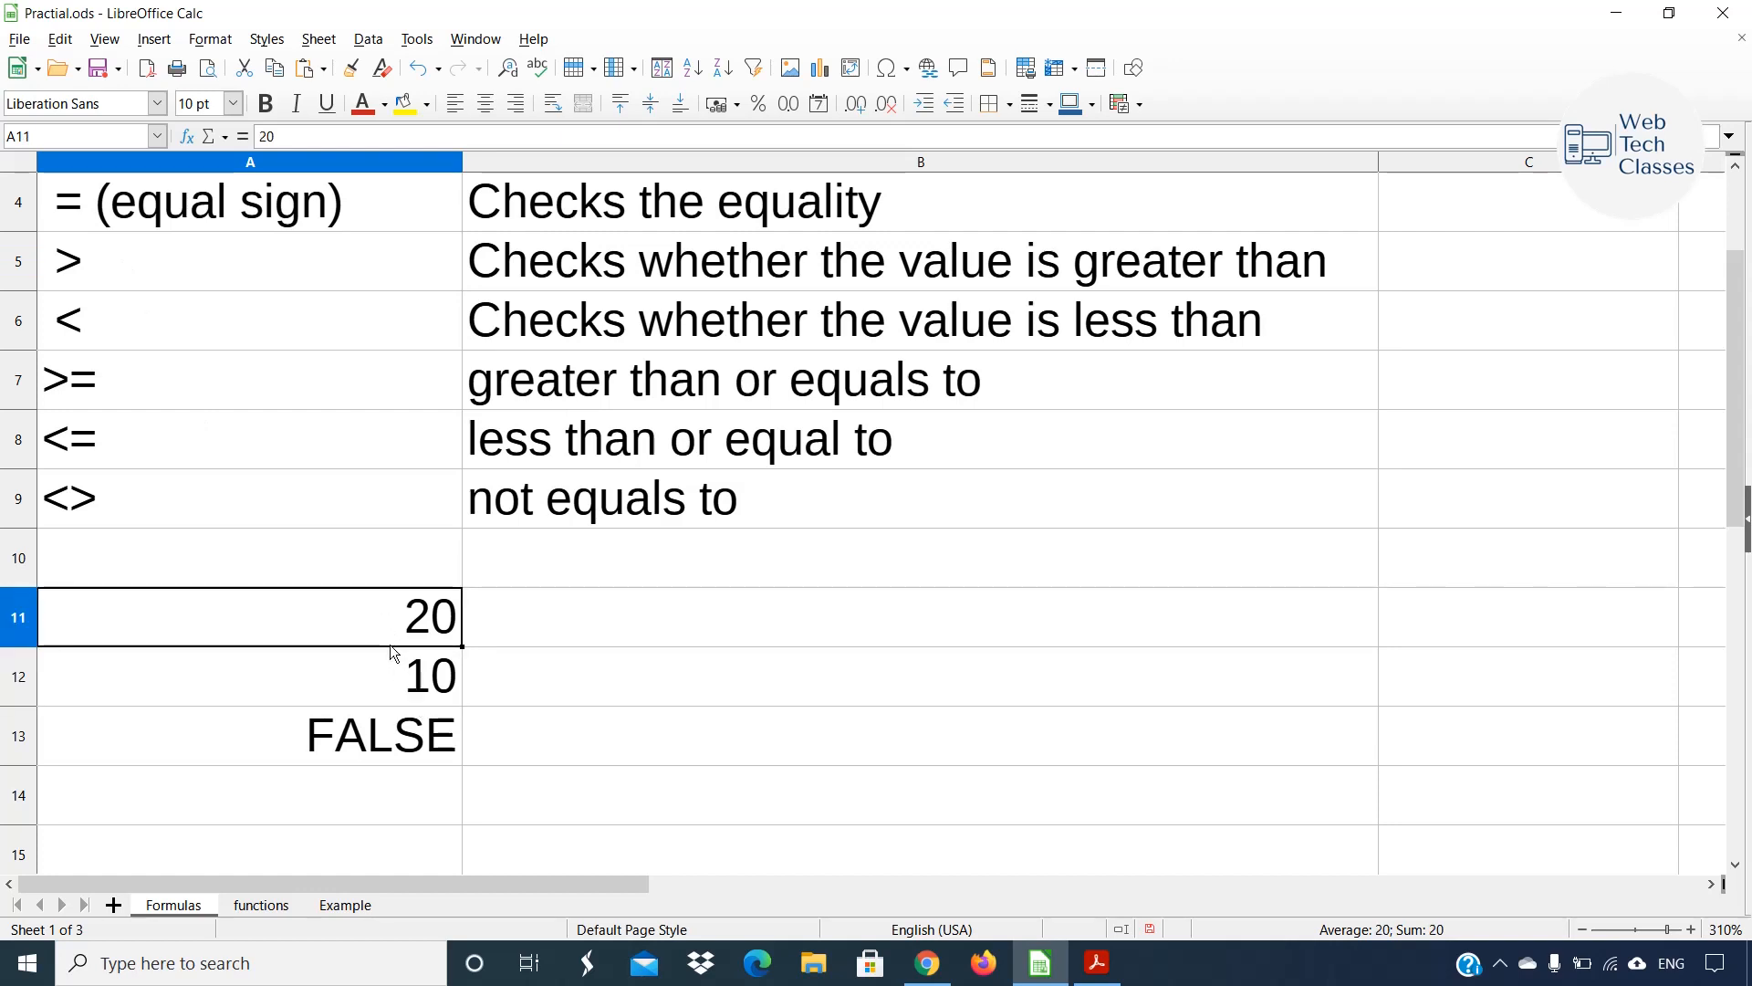
{"action": "left_click", "coordinate": [354, 736]}
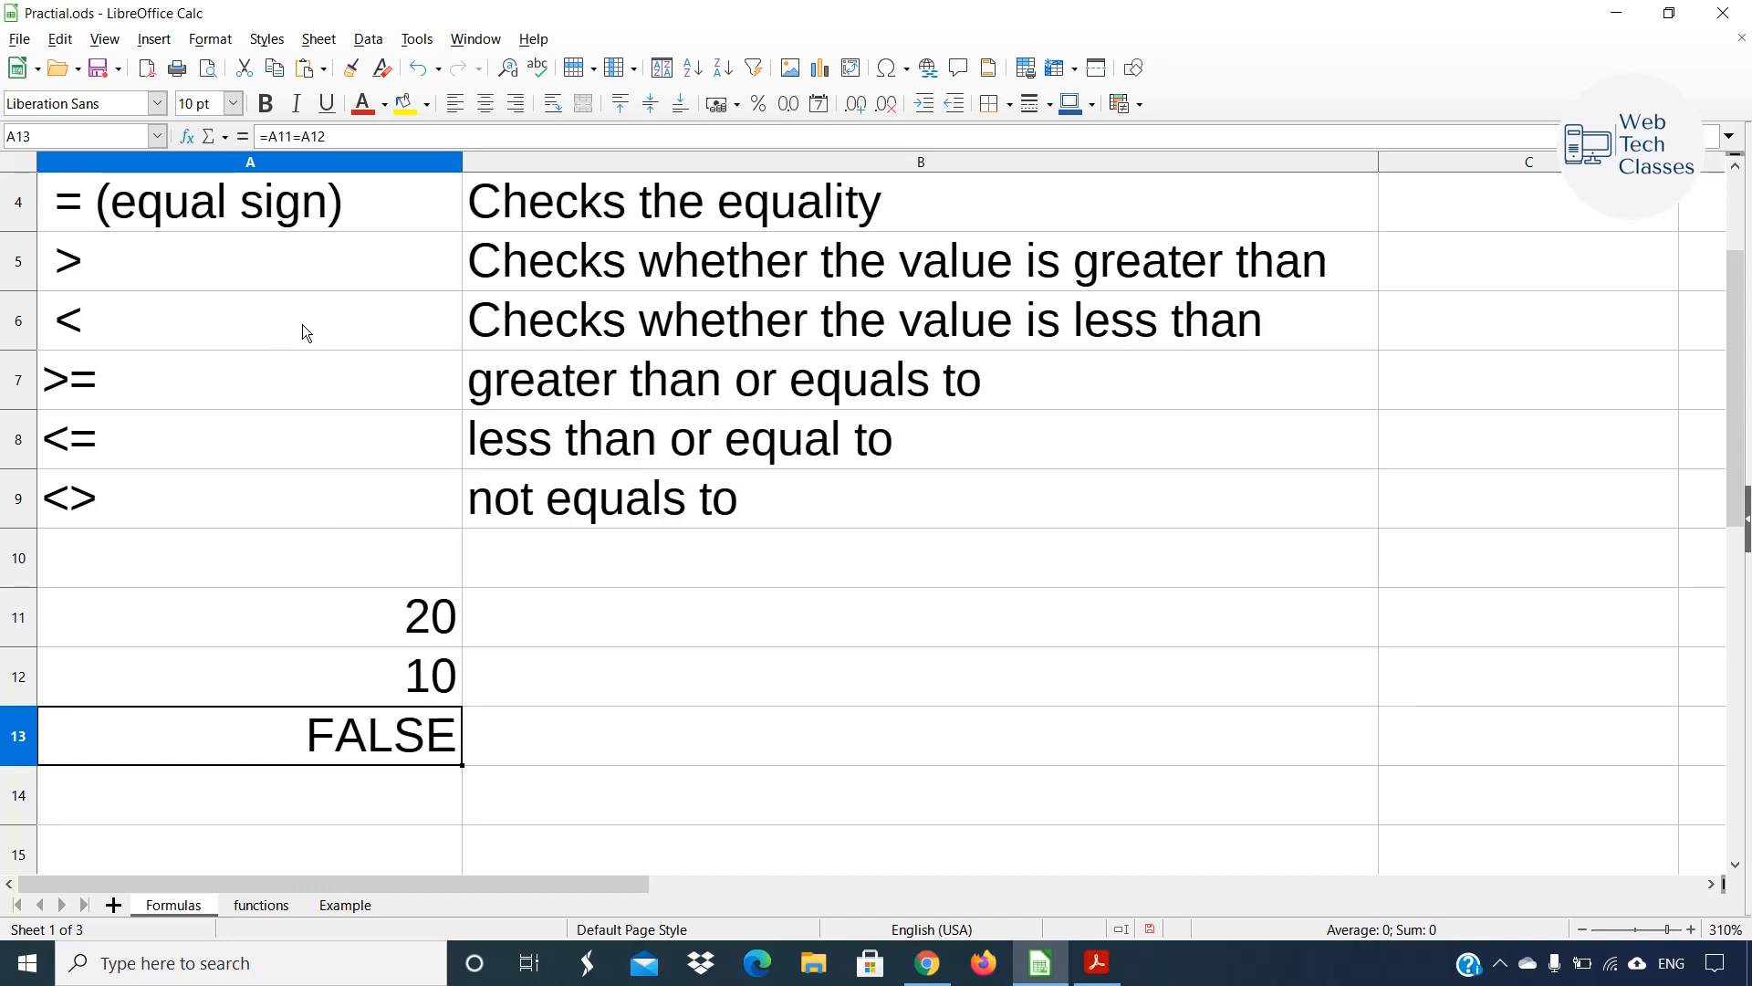
{"action": "double_click", "coordinate": [373, 739]}
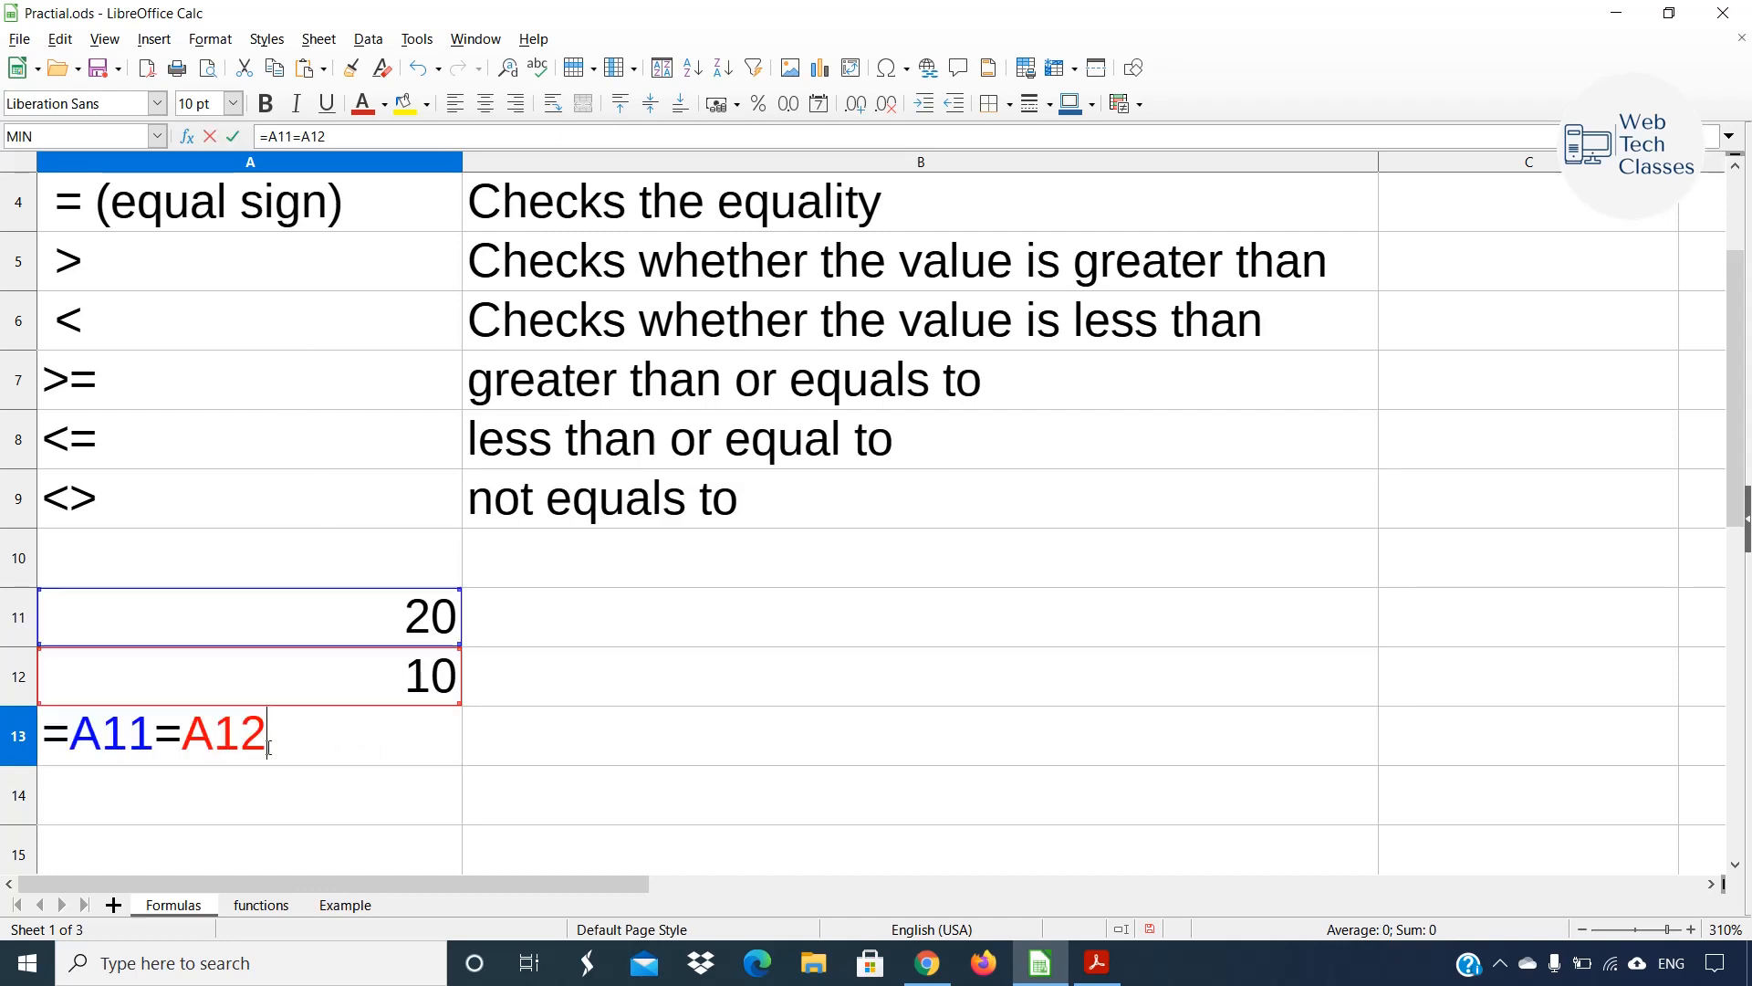
{"action": "left_click", "coordinate": [188, 726]}
{"action": "key", "text": "BackSpace"}
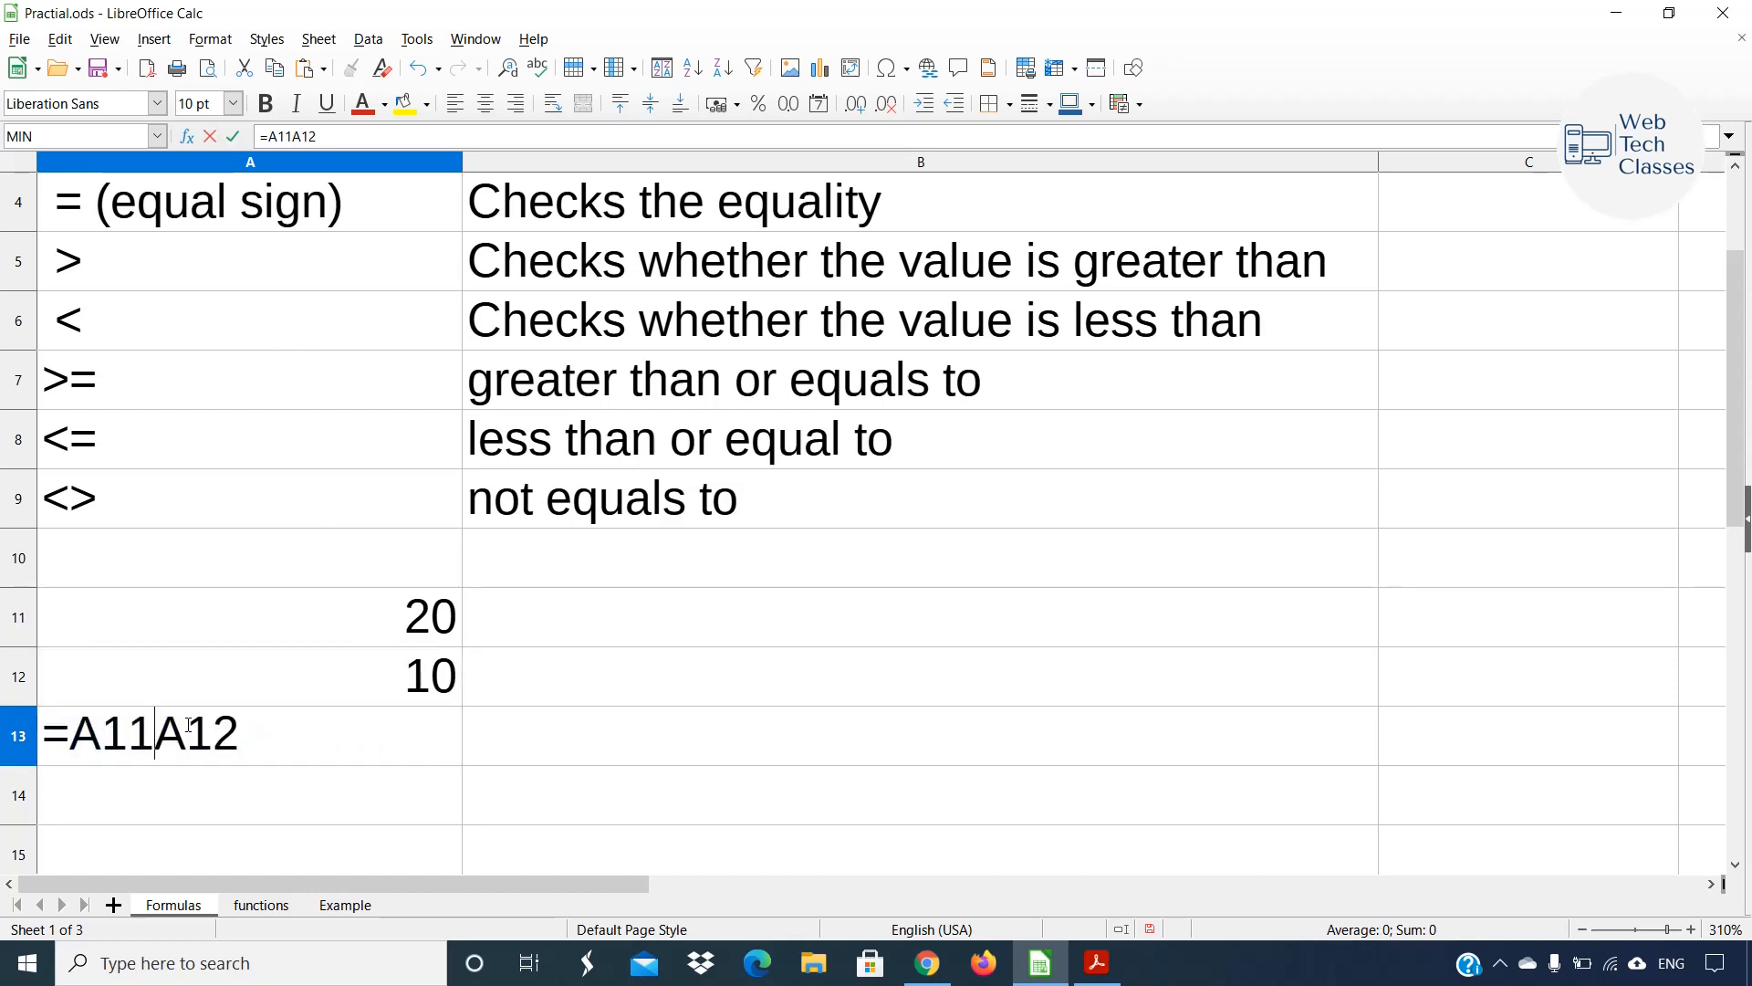
{"action": "type", "text": ">"}
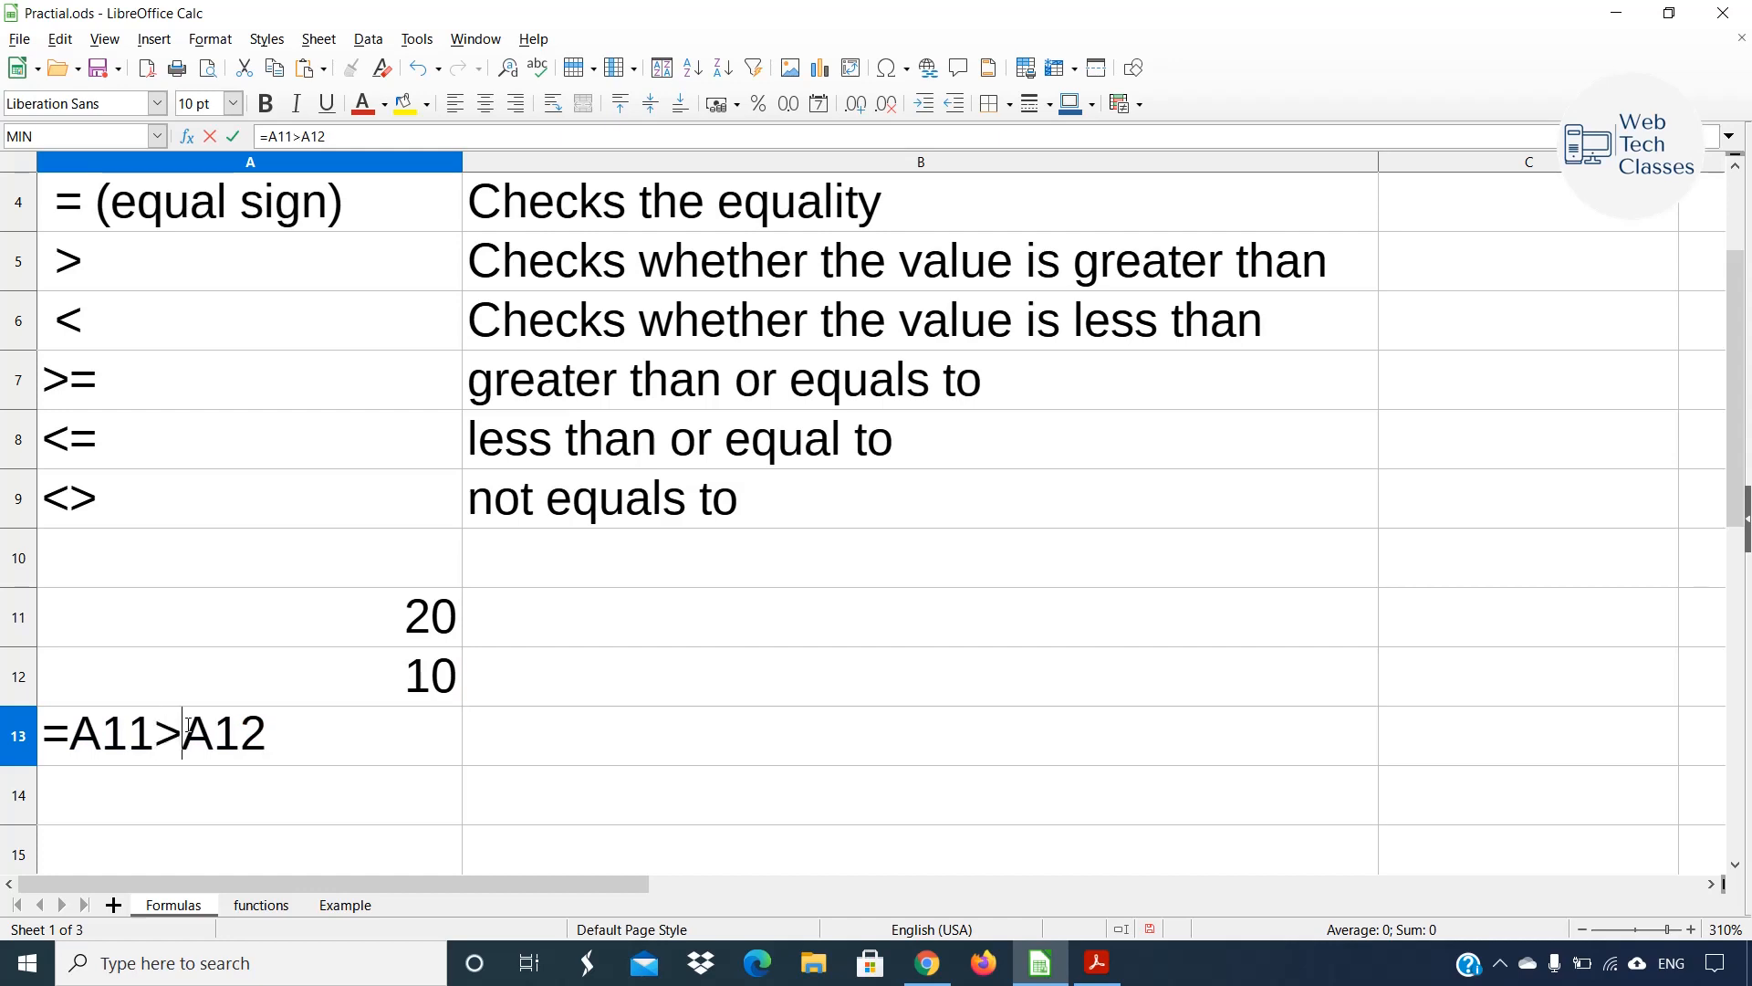
{"action": "key", "text": "Return"}
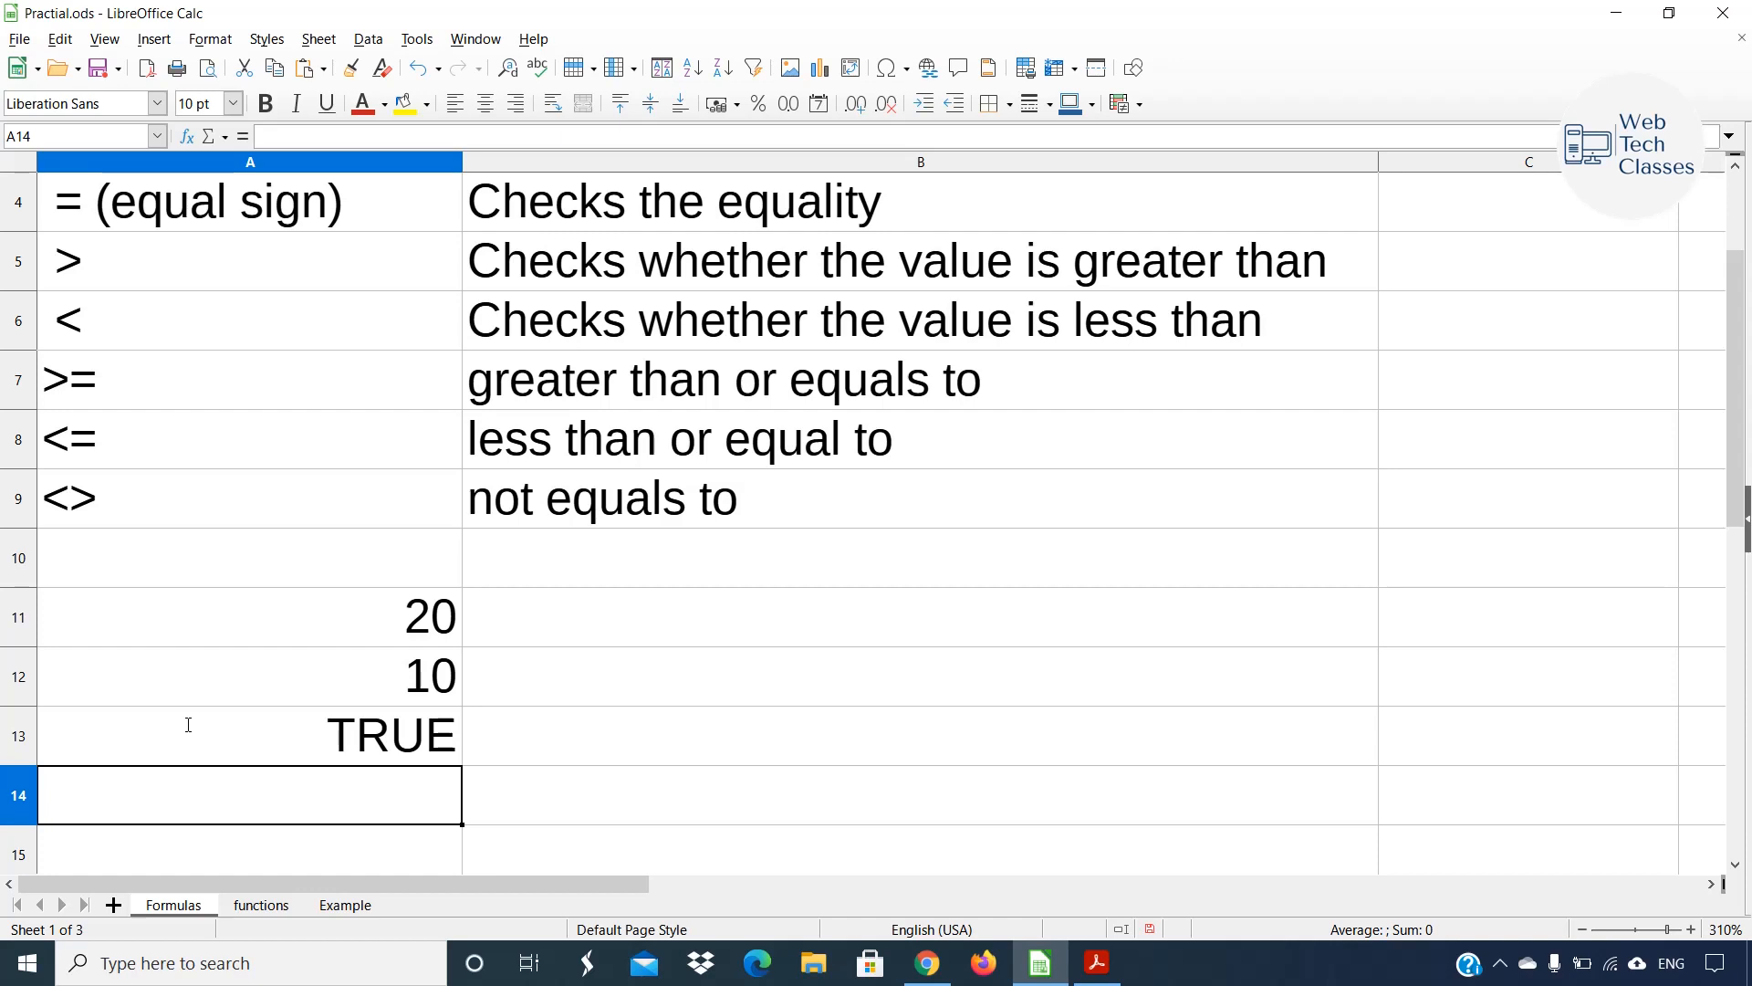
{"action": "left_click", "coordinate": [353, 614]}
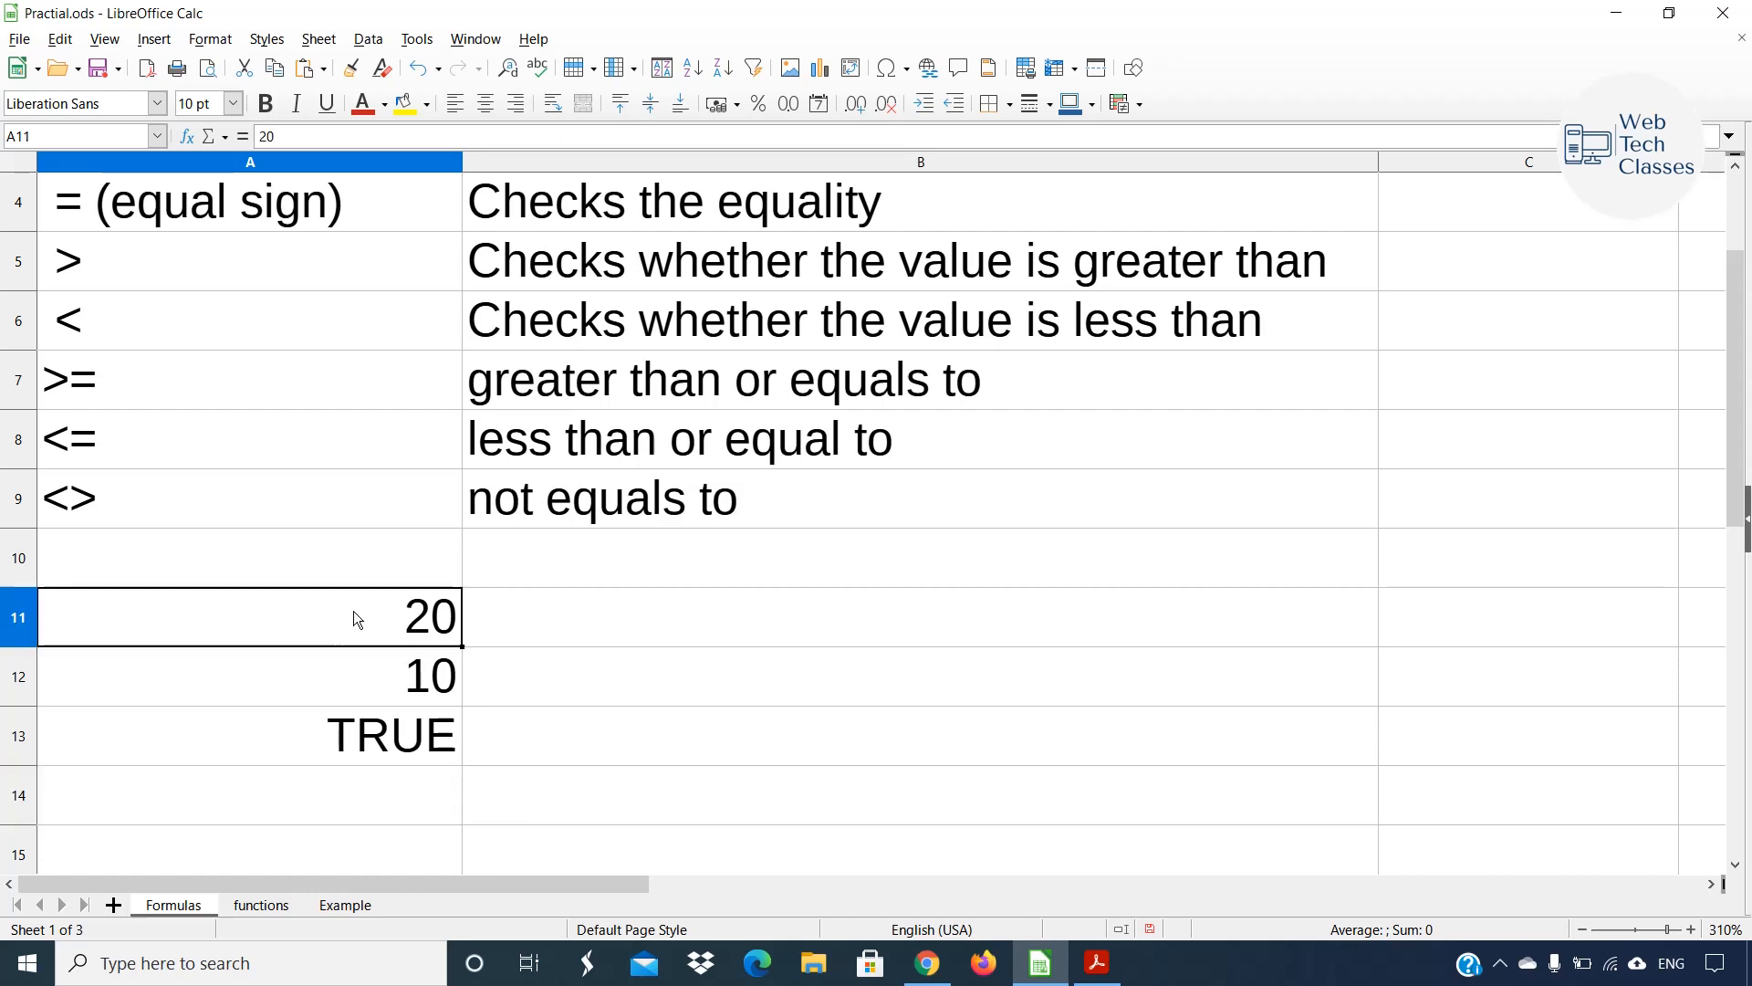
{"action": "left_click", "coordinate": [364, 680]}
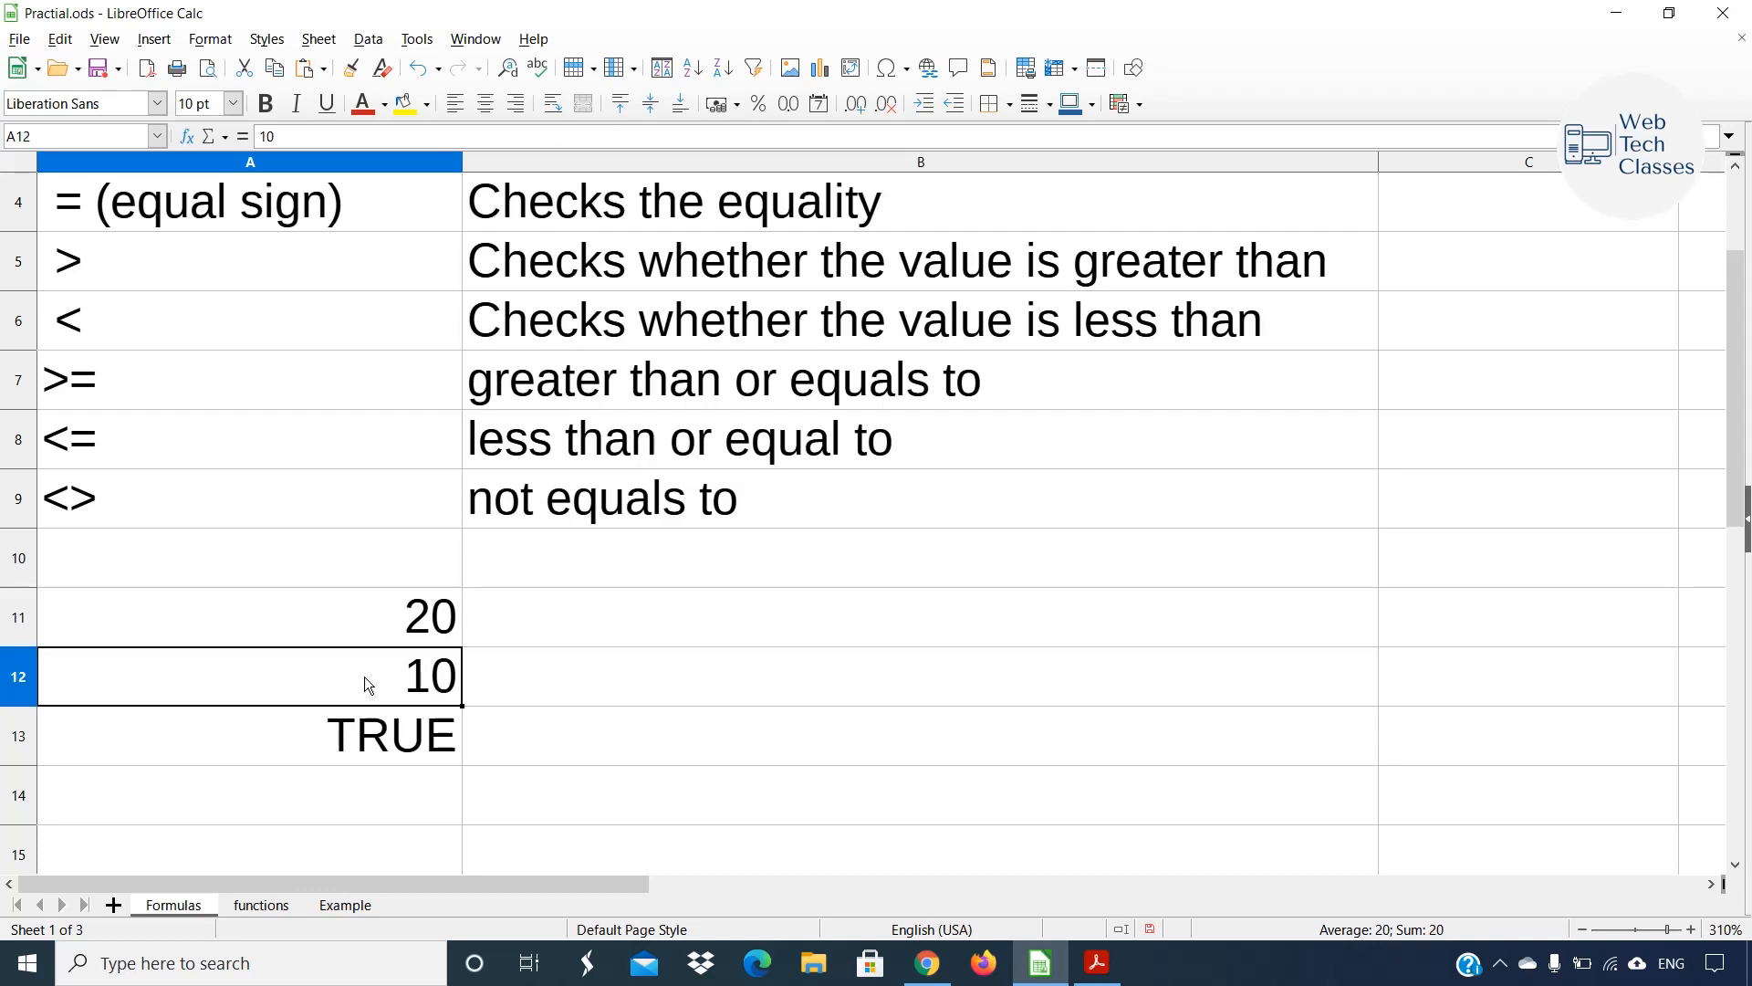
{"action": "left_click", "coordinate": [387, 744]}
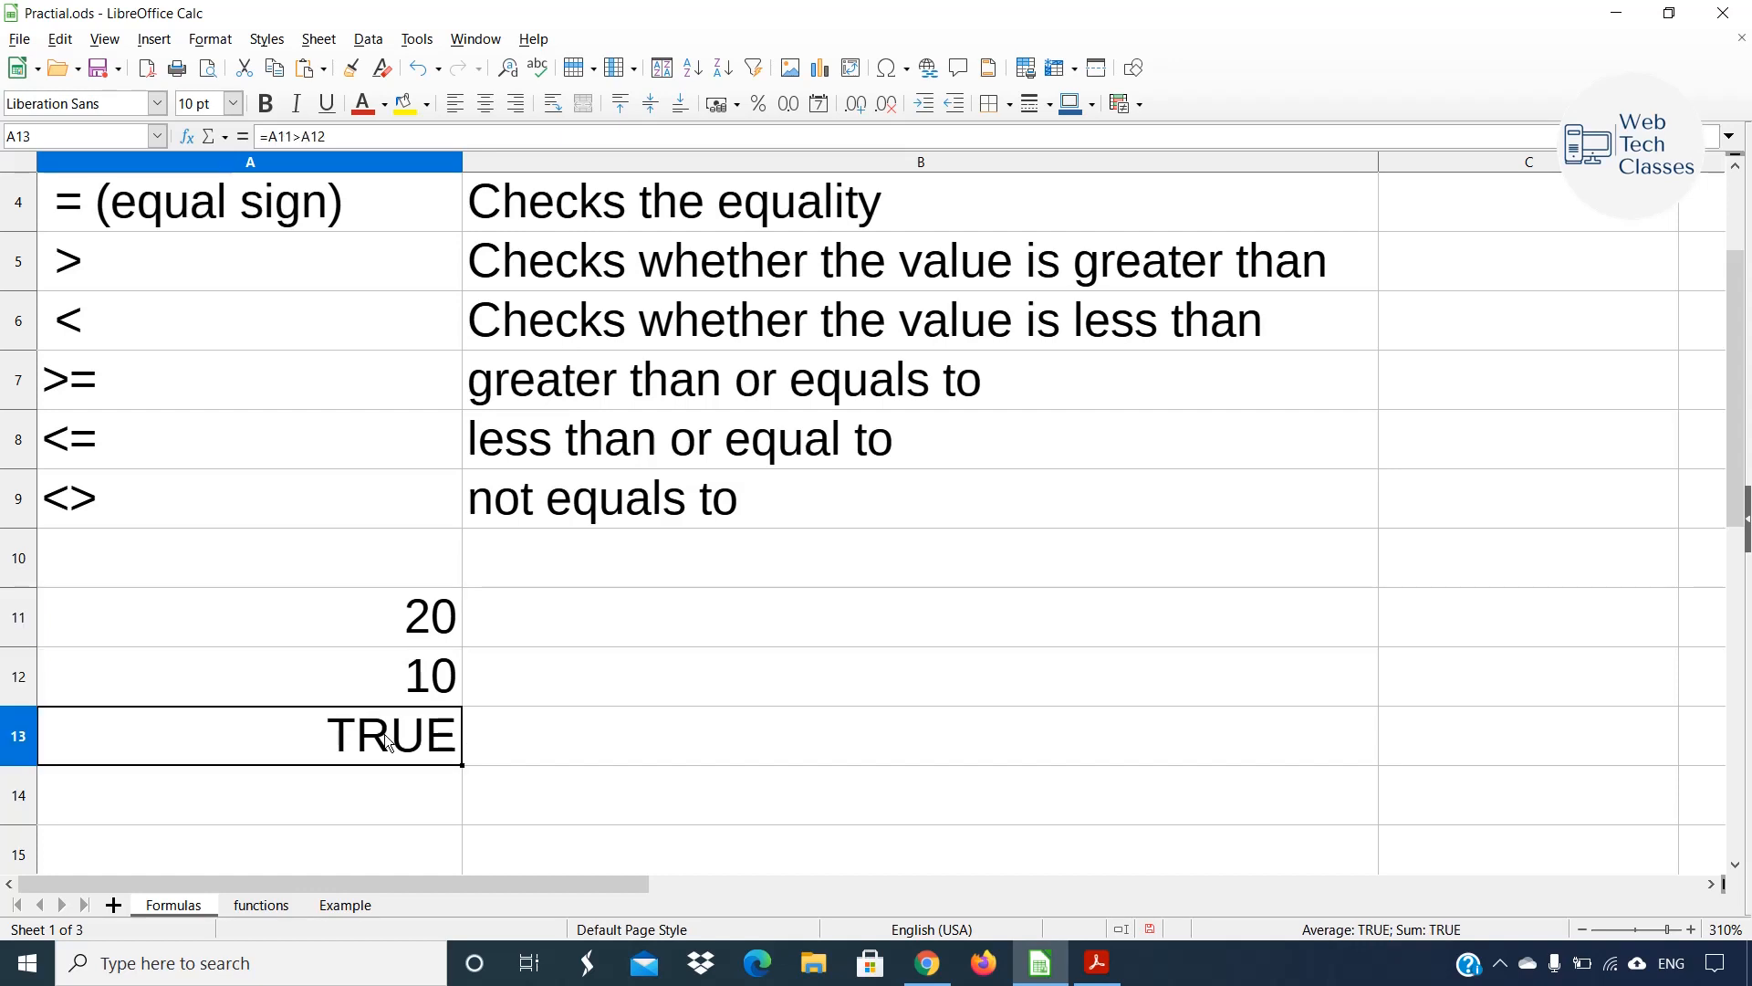
Change the formula in A13 to =A11<A12 to test the less-than operator.
{"action": "left_click", "coordinate": [128, 325]}
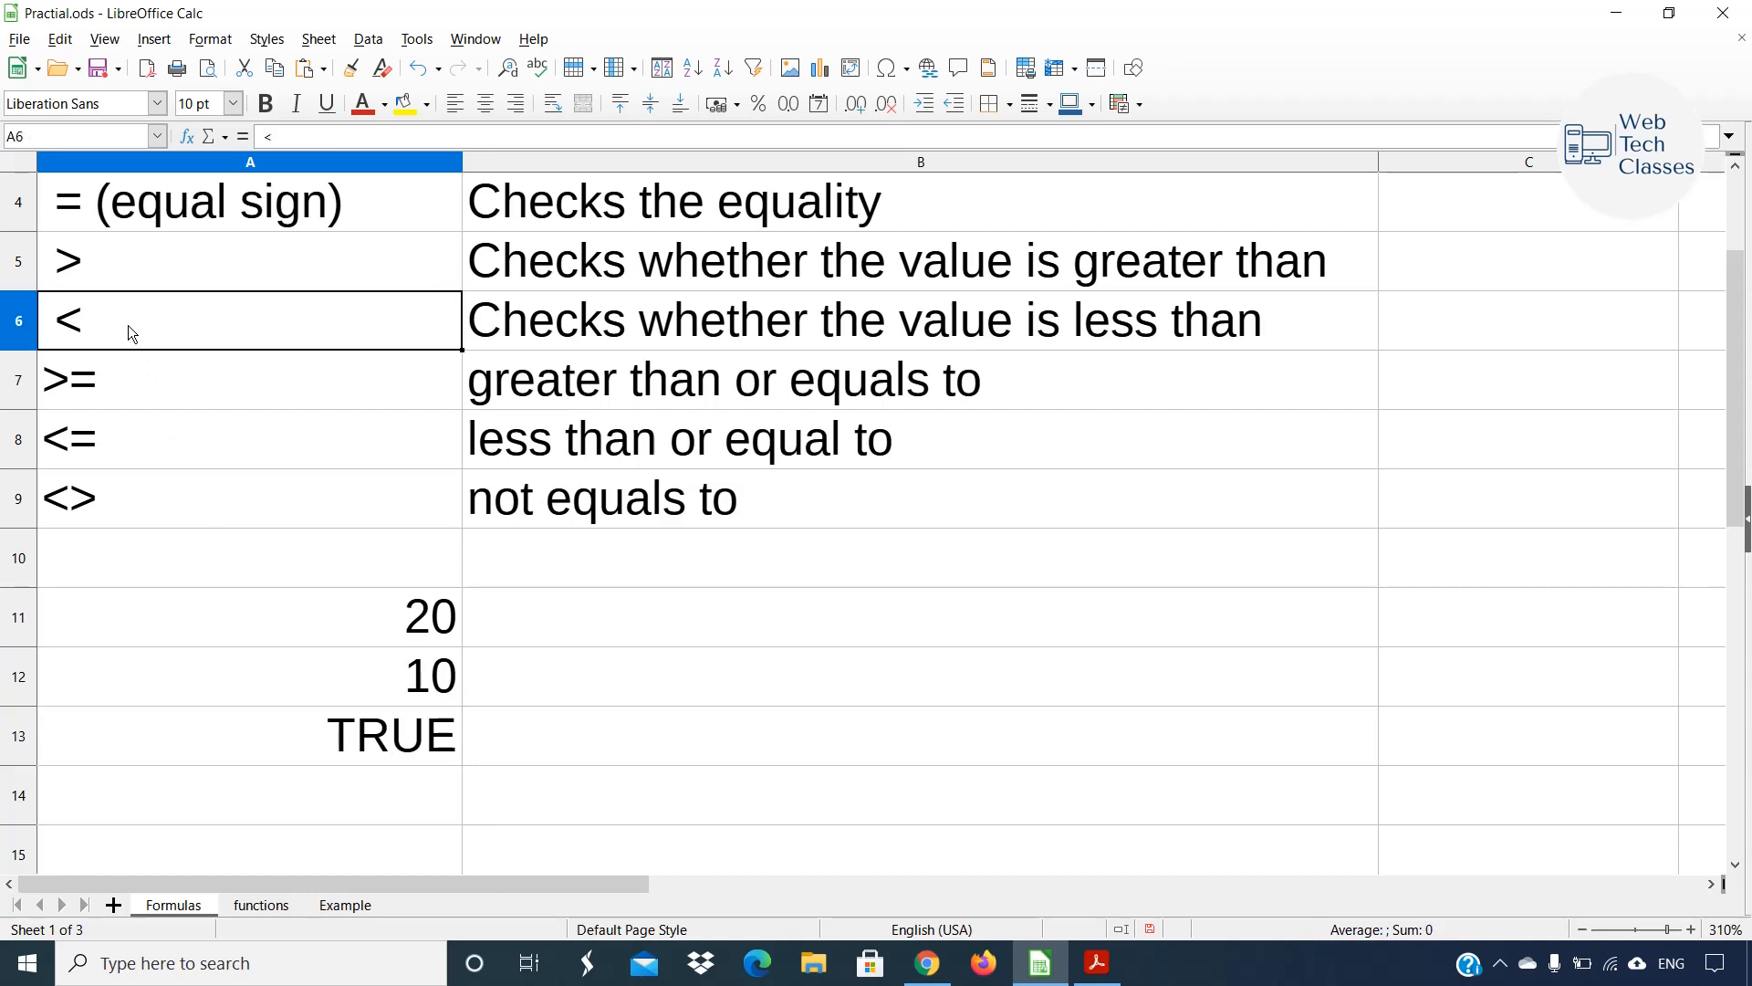
{"action": "double_click", "coordinate": [394, 741]}
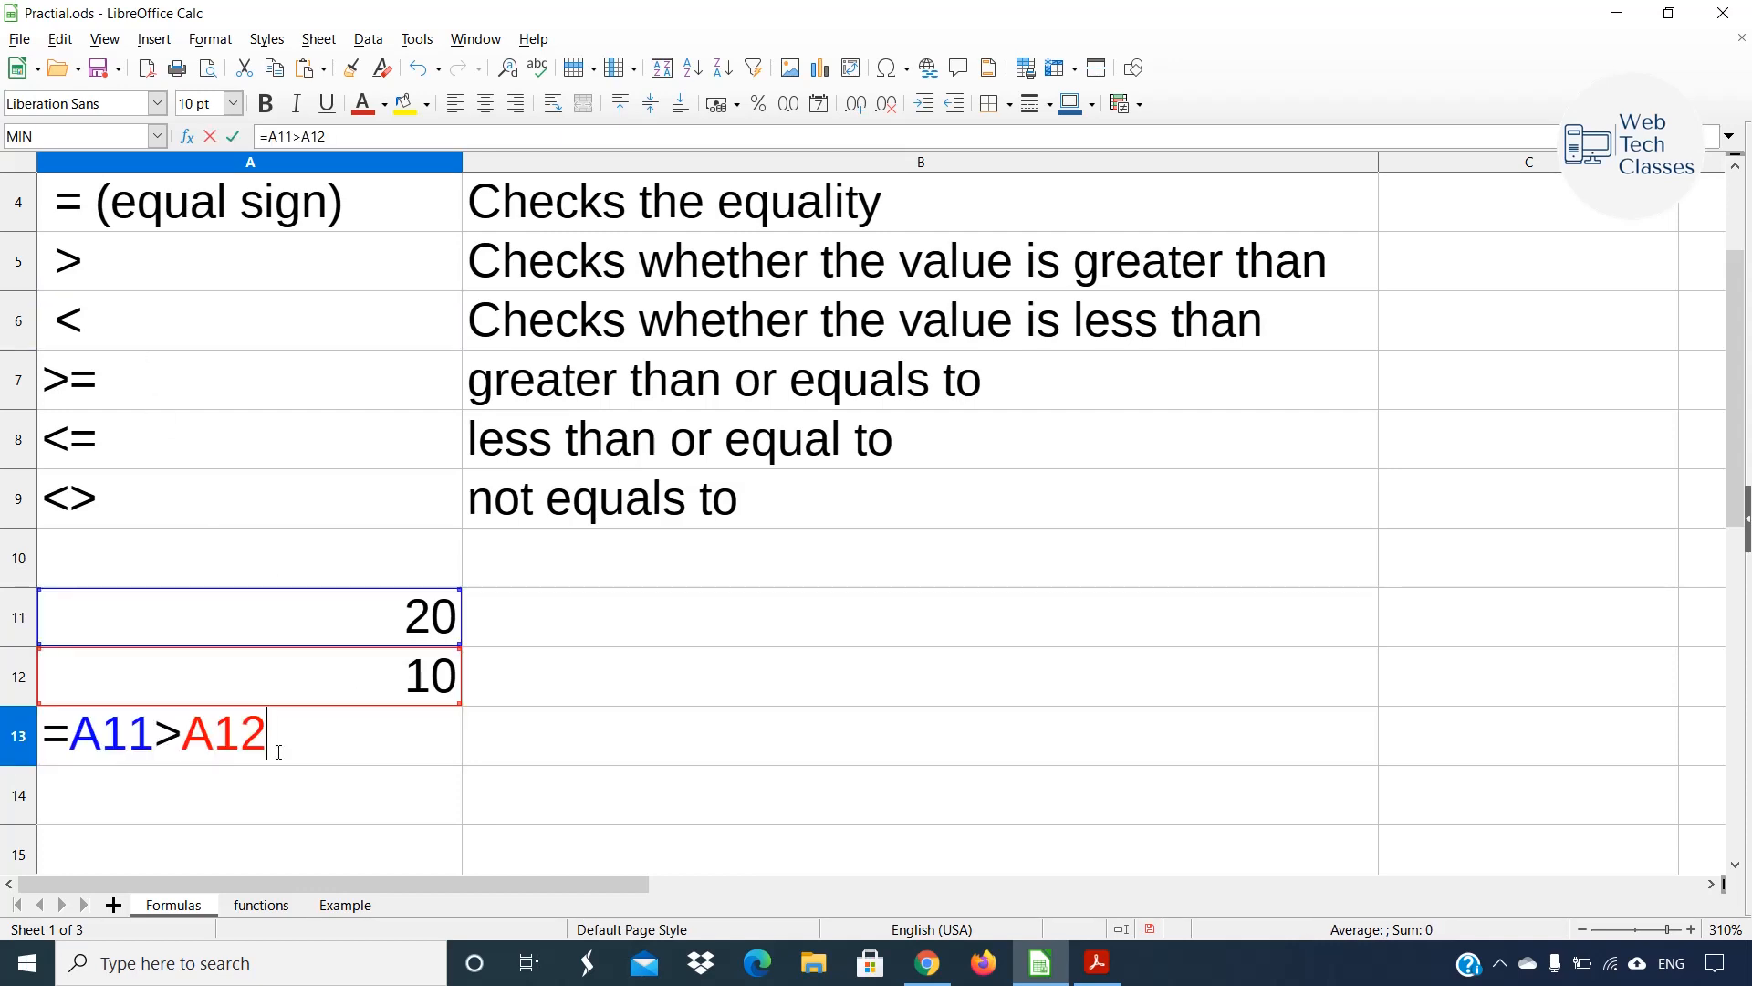
{"action": "left_click", "coordinate": [183, 721]}
{"action": "key", "text": "BackSpace"}
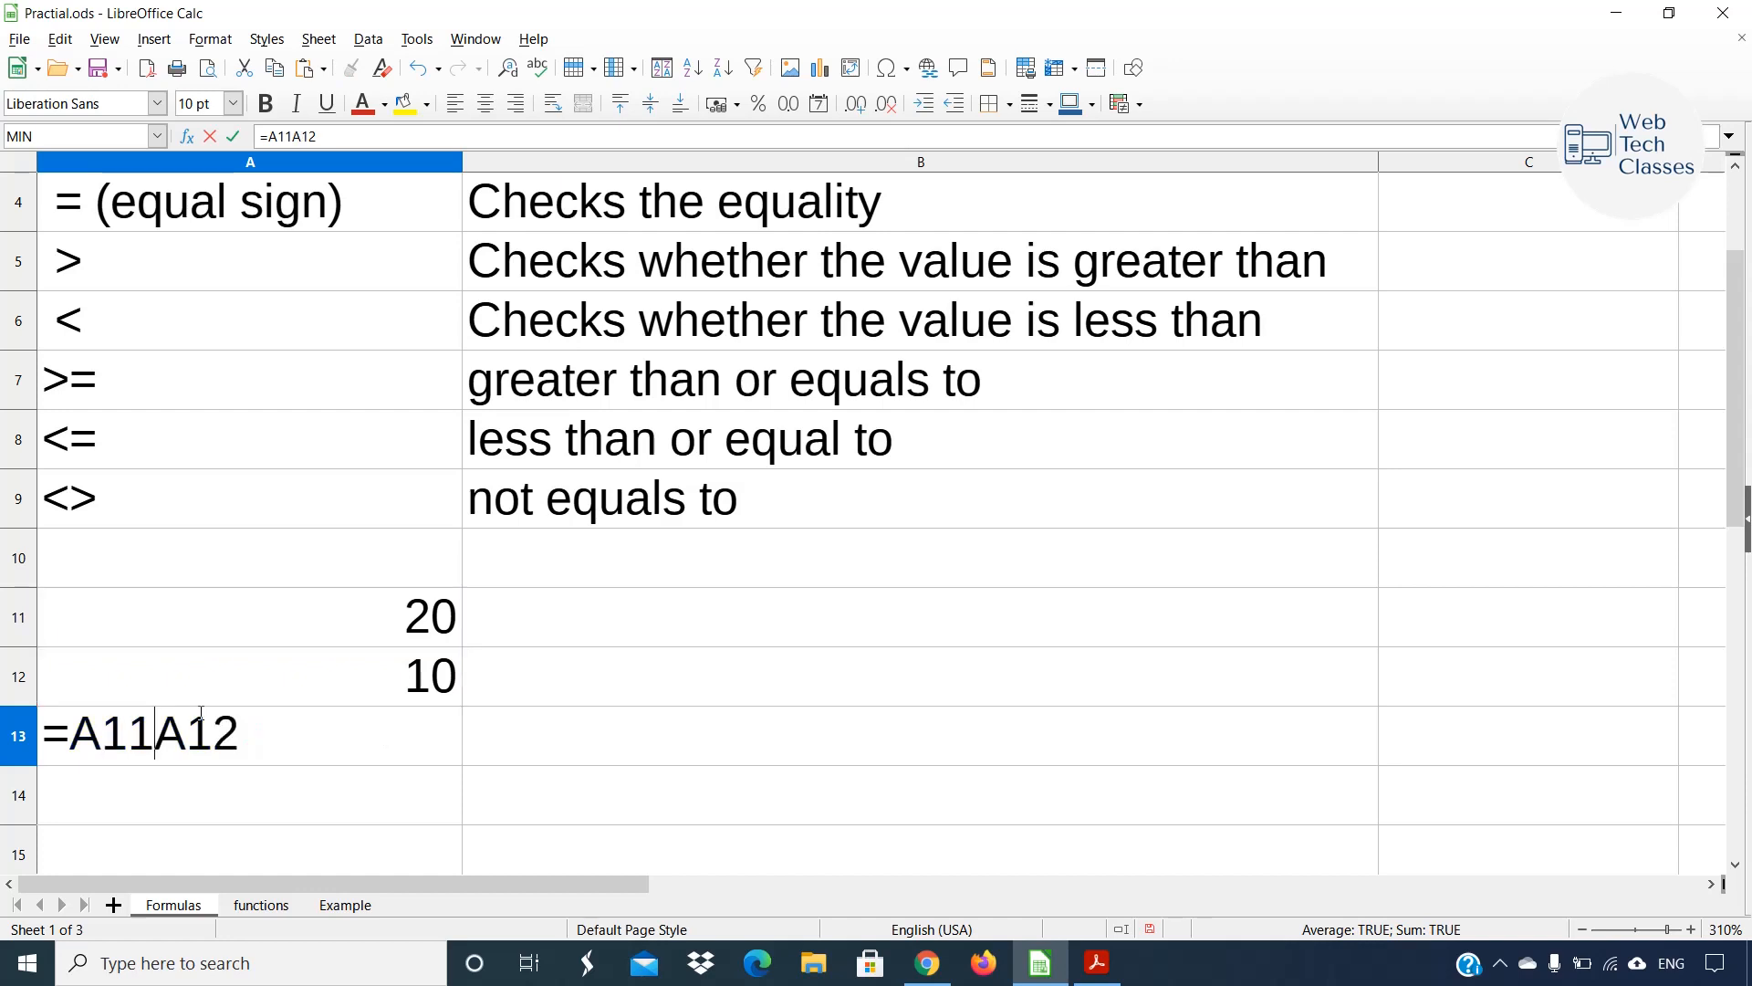
{"action": "type", "text": "<"}
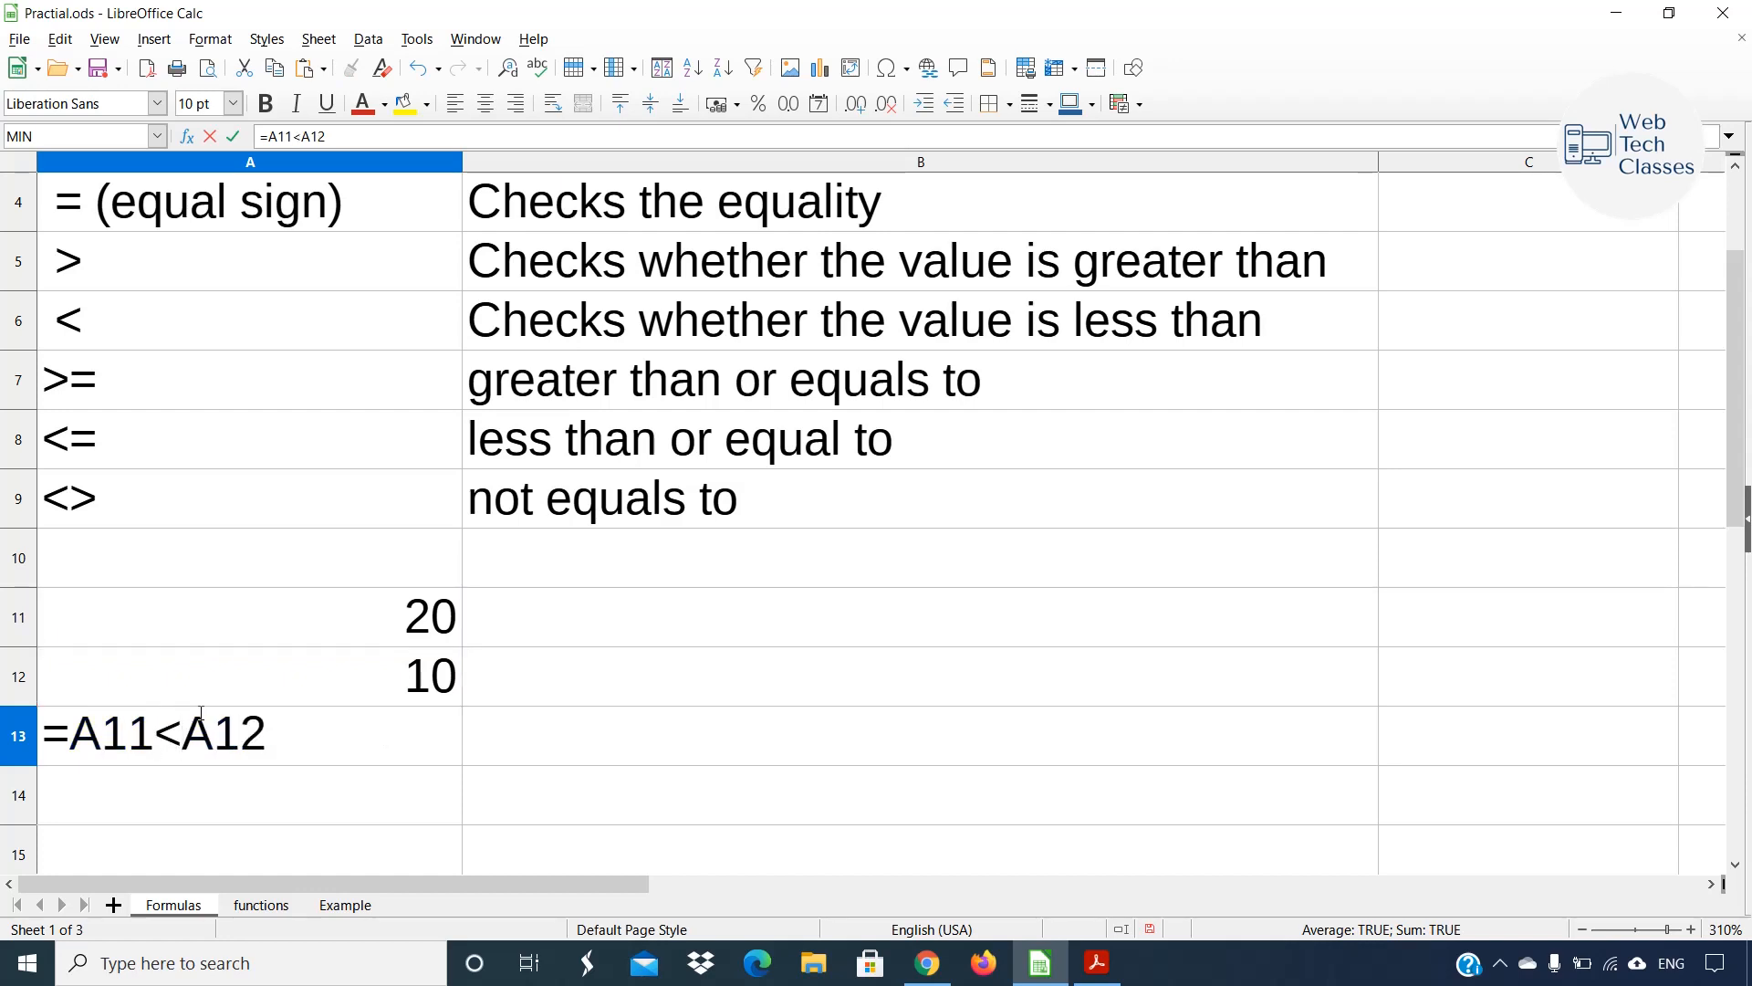
{"action": "key", "text": "Return"}
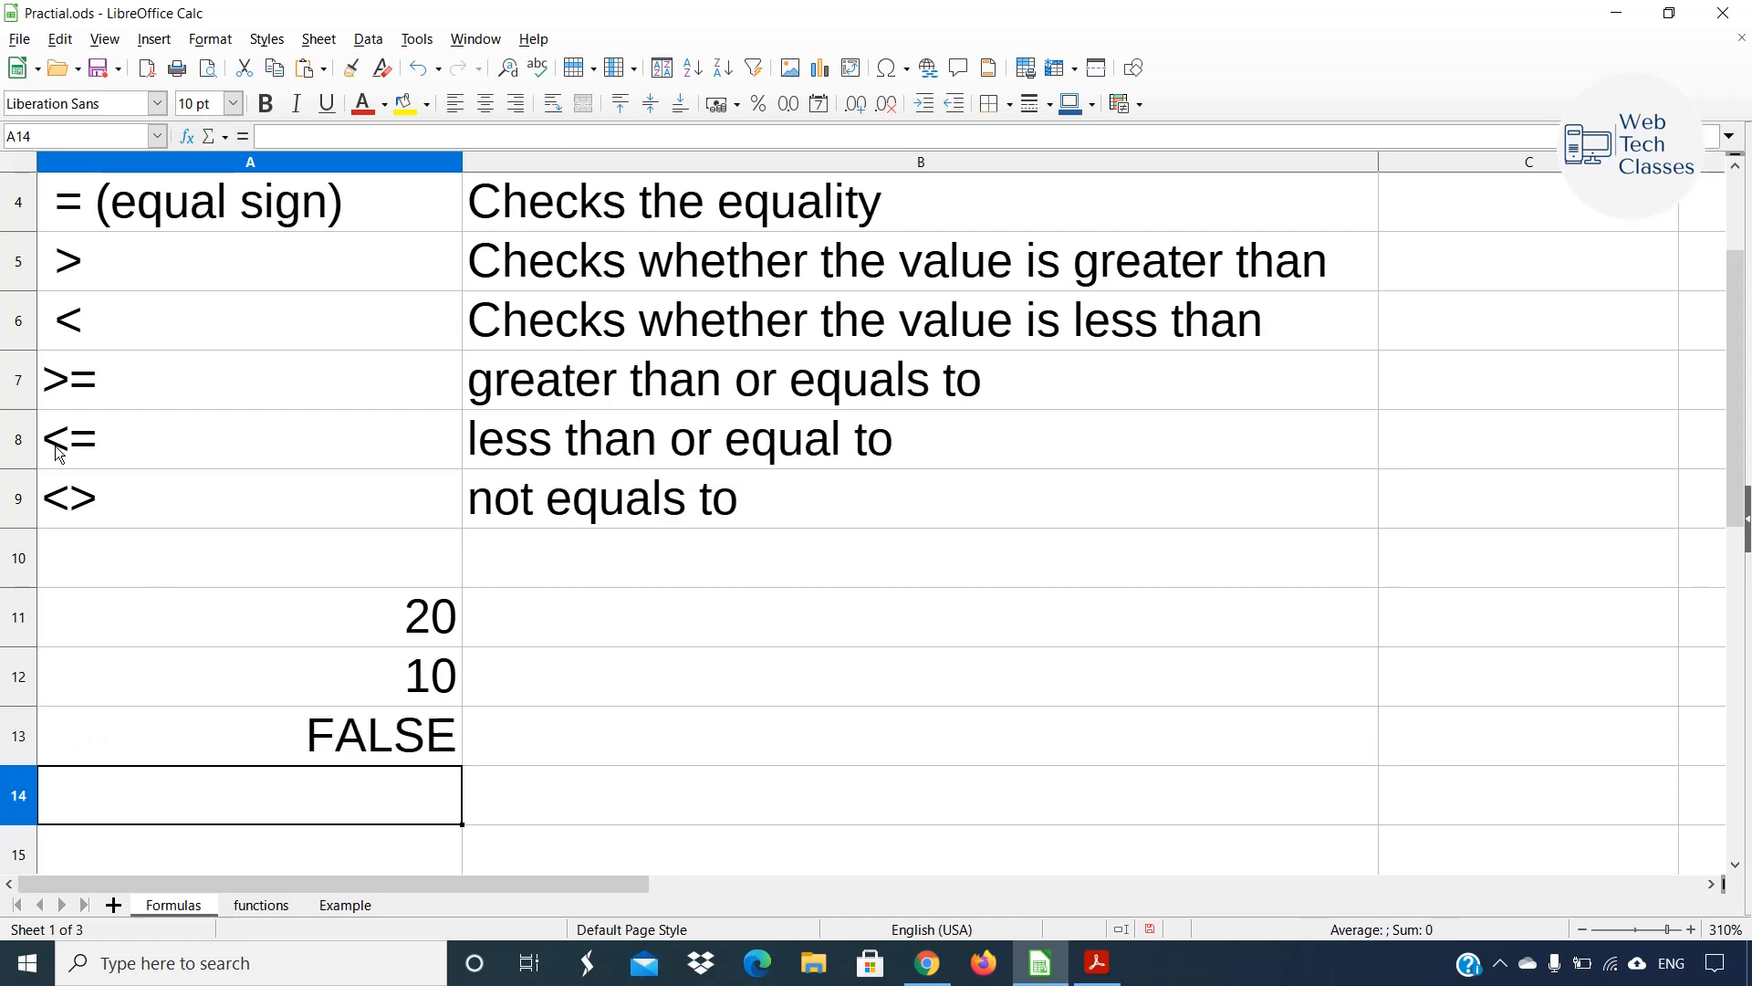
Change the formula in A13 to =A11>=A12 to test the greater-than-or-equal operator.
{"action": "left_click", "coordinate": [92, 382]}
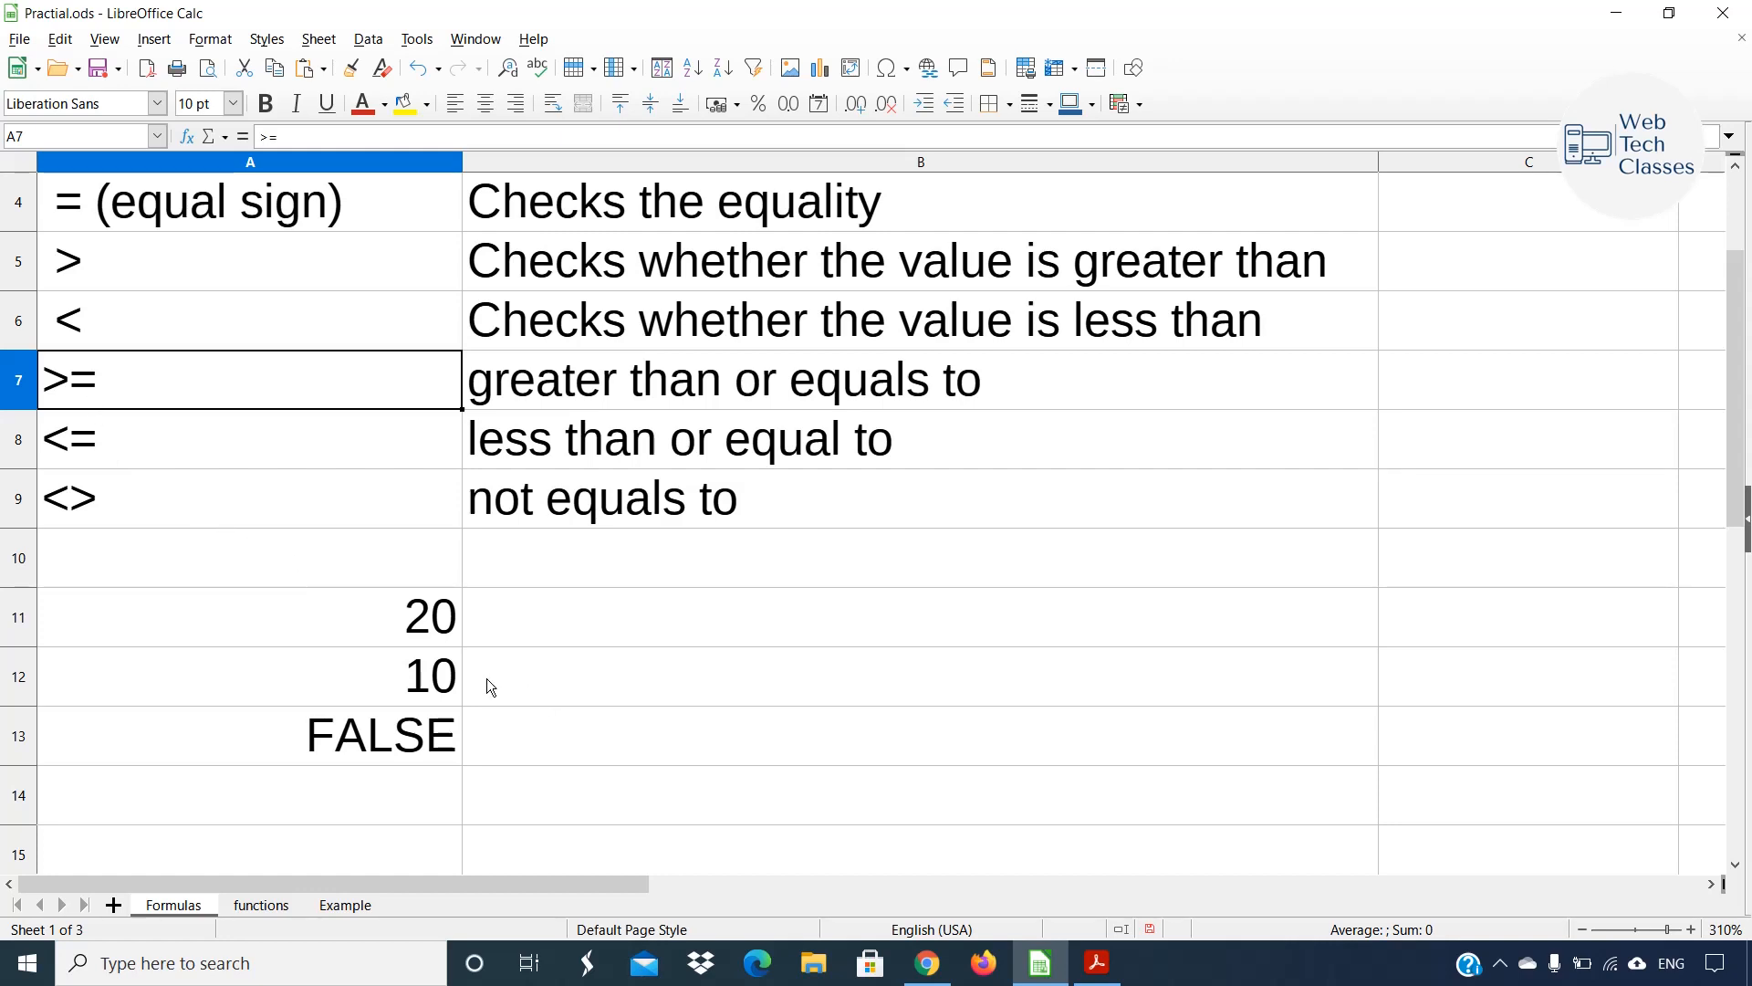
{"action": "double_click", "coordinate": [178, 737]}
{"action": "key", "text": "BackSpace"}
{"action": "type", "text": ">"}
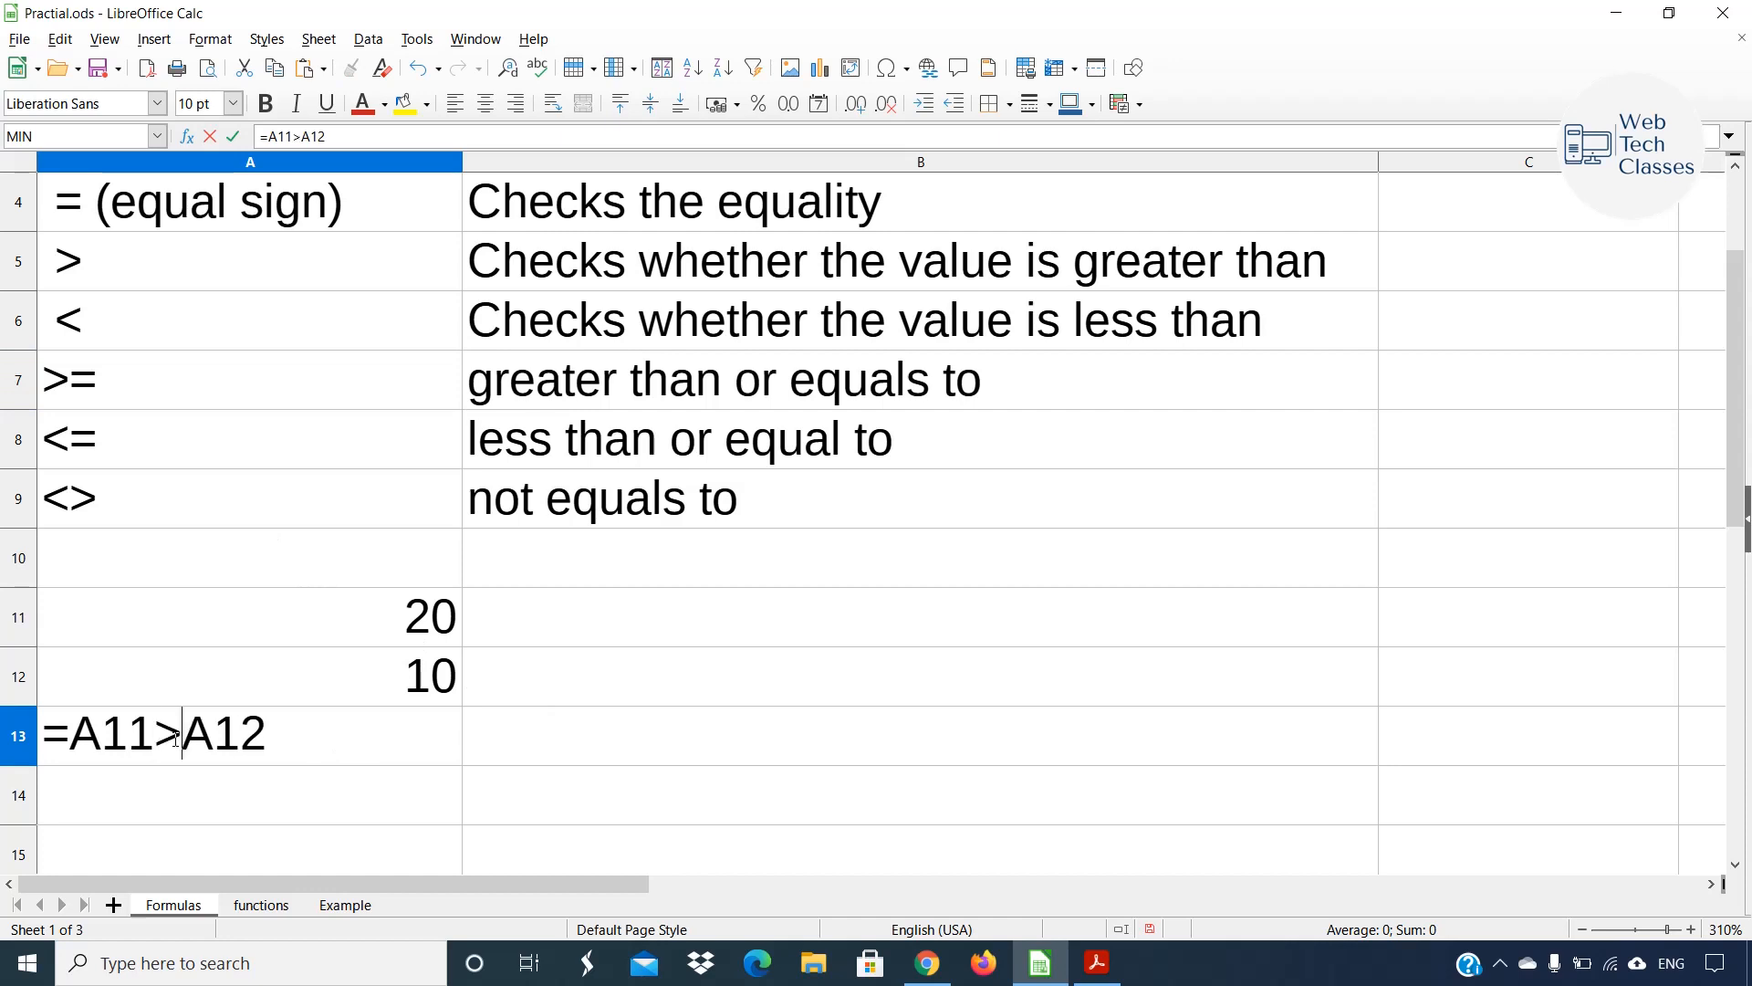
{"action": "type", "text": "="}
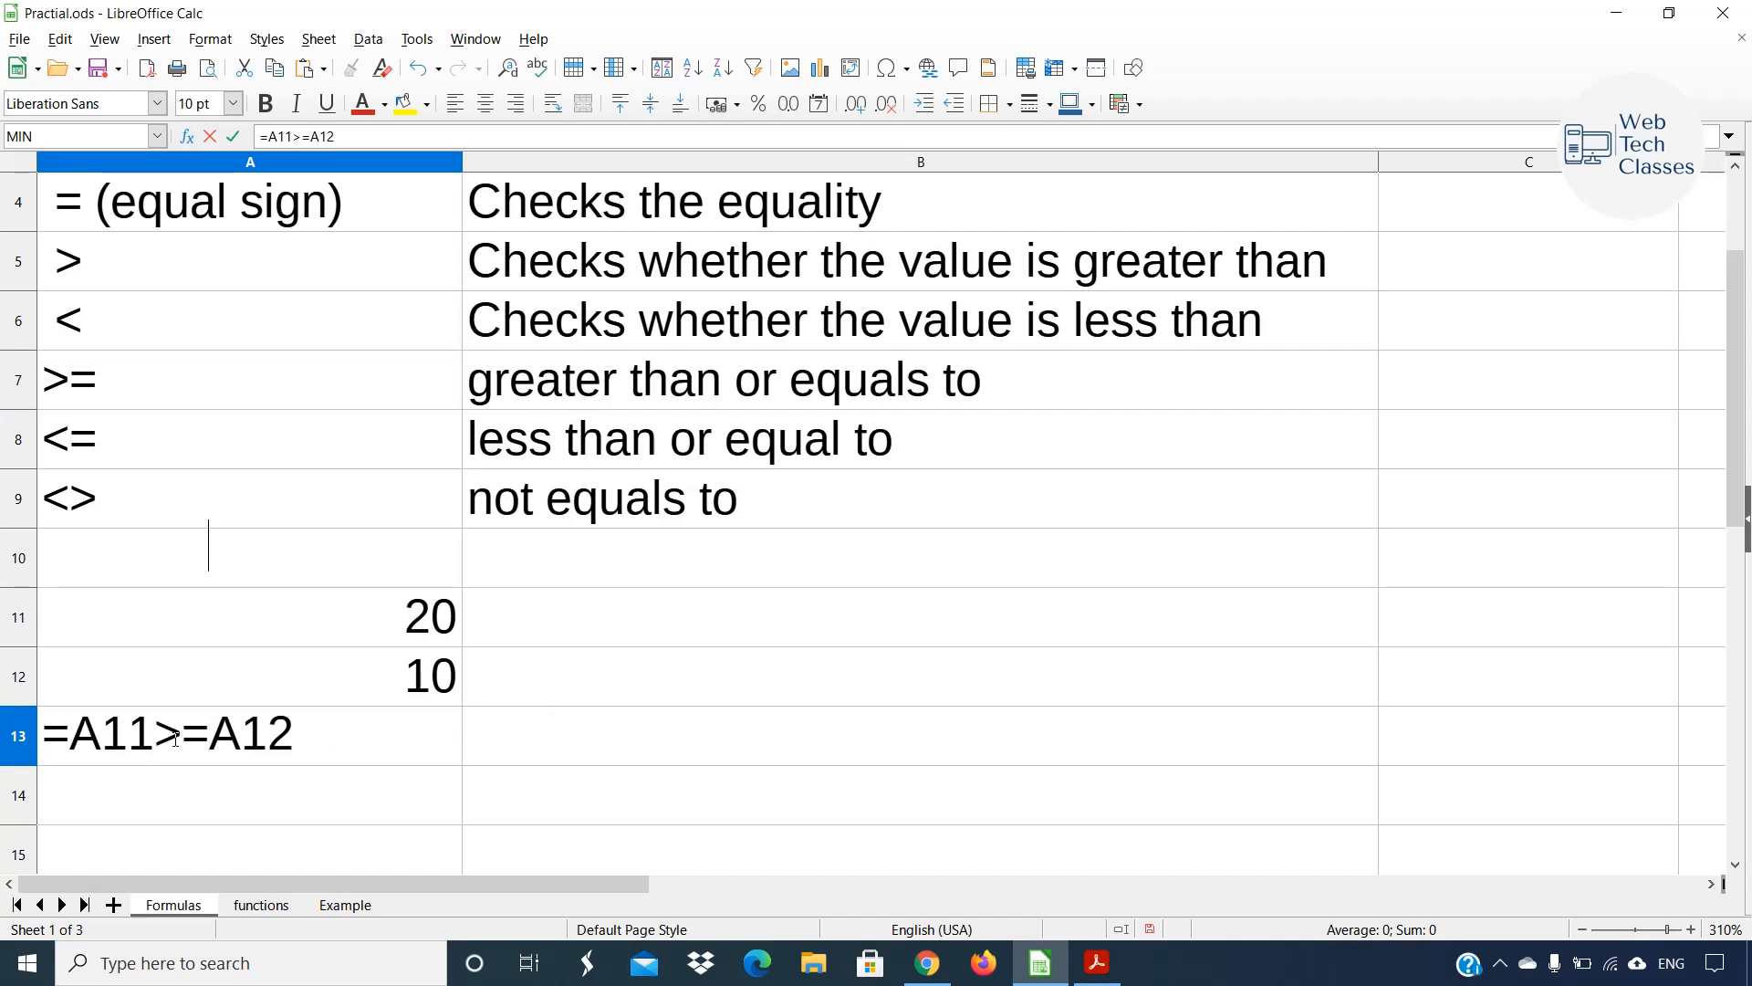
{"action": "key", "text": "Return"}
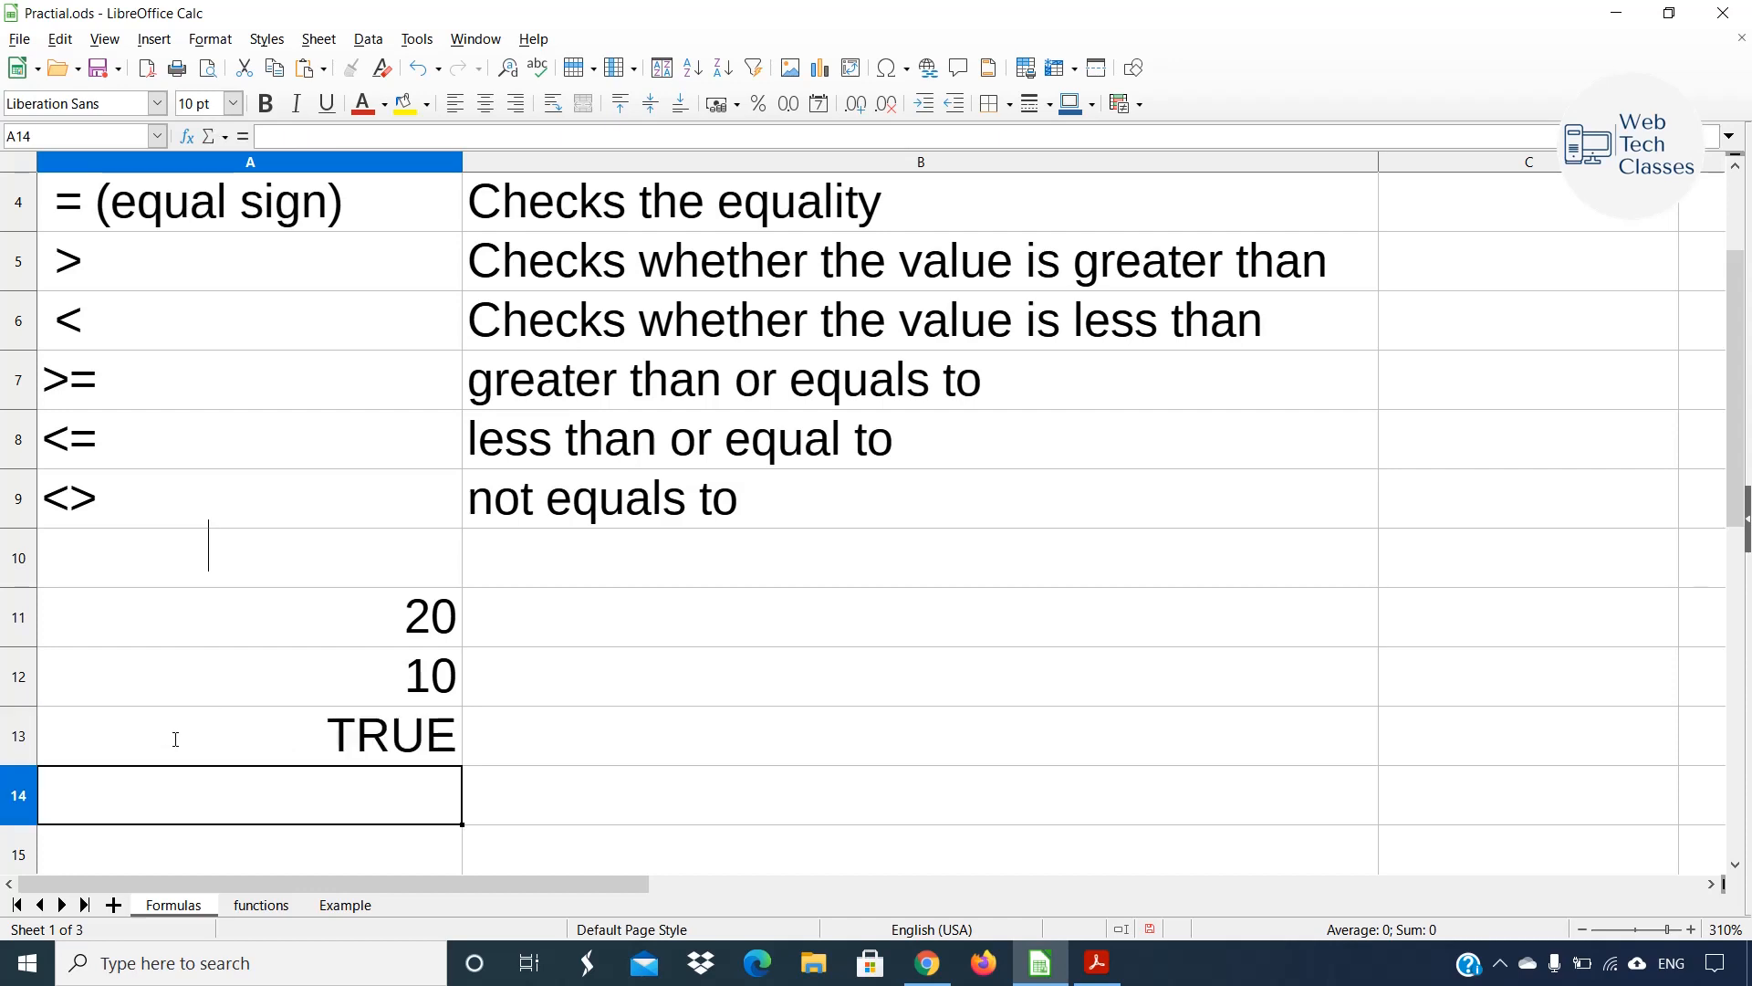
Set the value in A11 to 10 and check how the greater-than-or-equal formula in A13 evaluates.
{"action": "double_click", "coordinate": [394, 626]}
{"action": "key", "text": "Delete"}
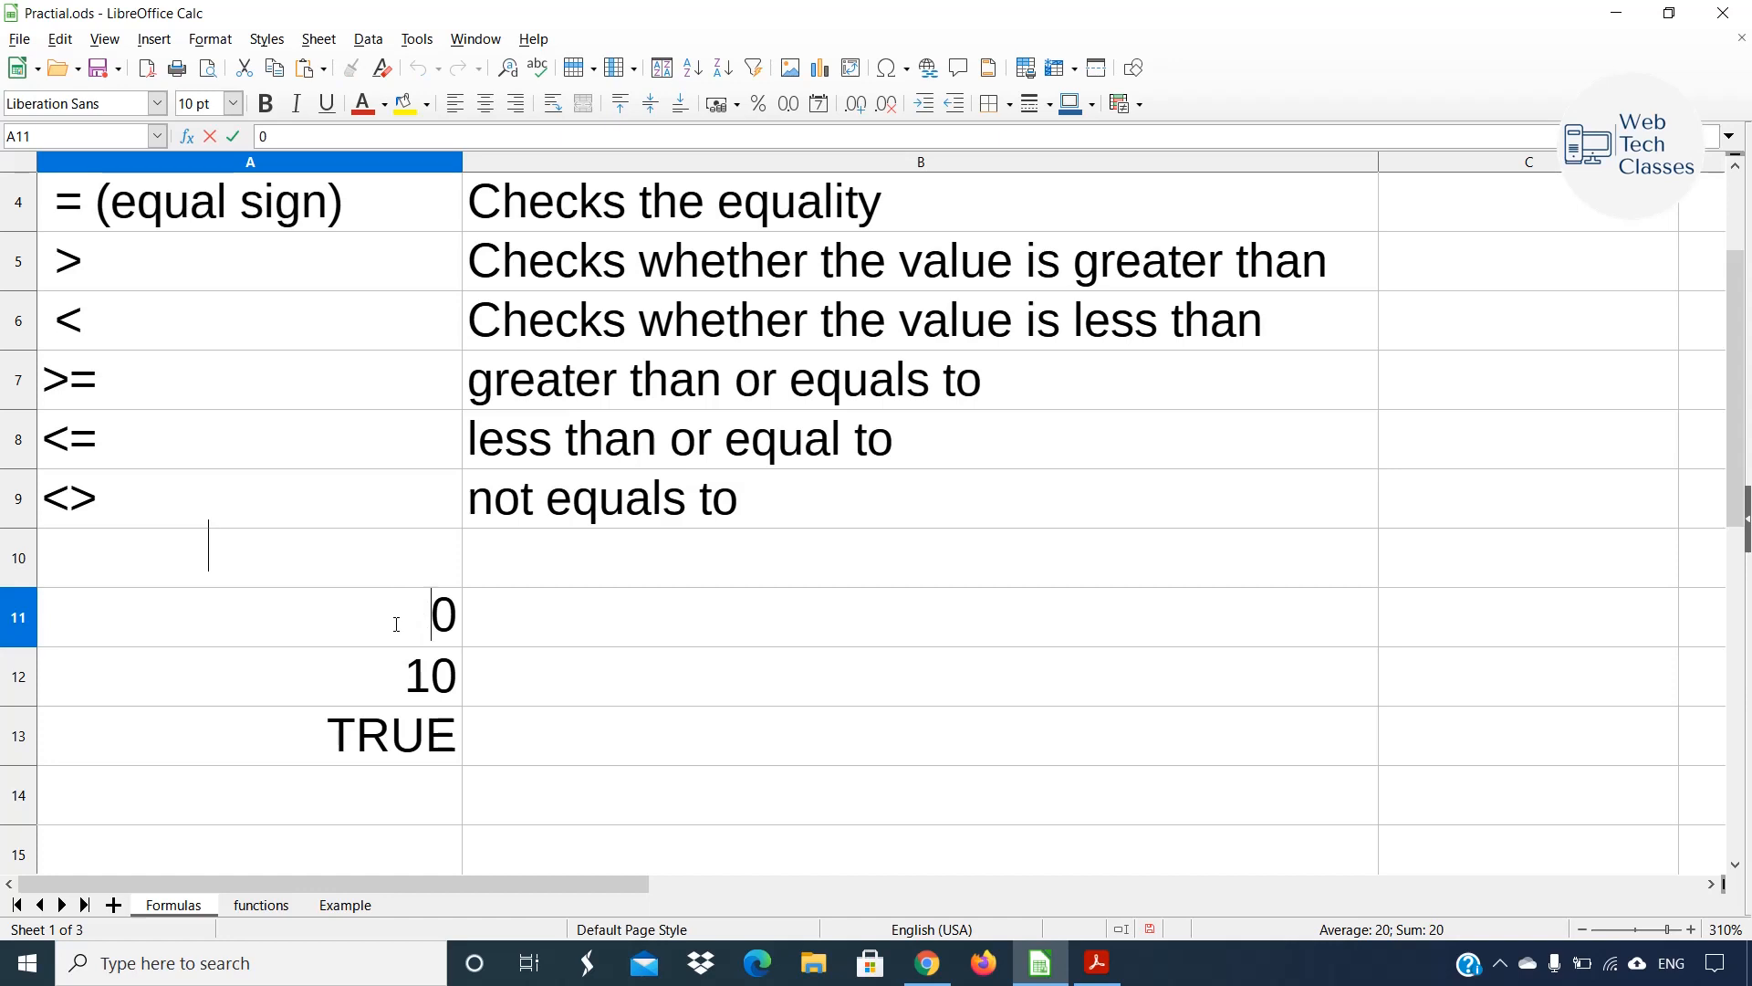
{"action": "type", "text": "1"}
{"action": "key", "text": "Return"}
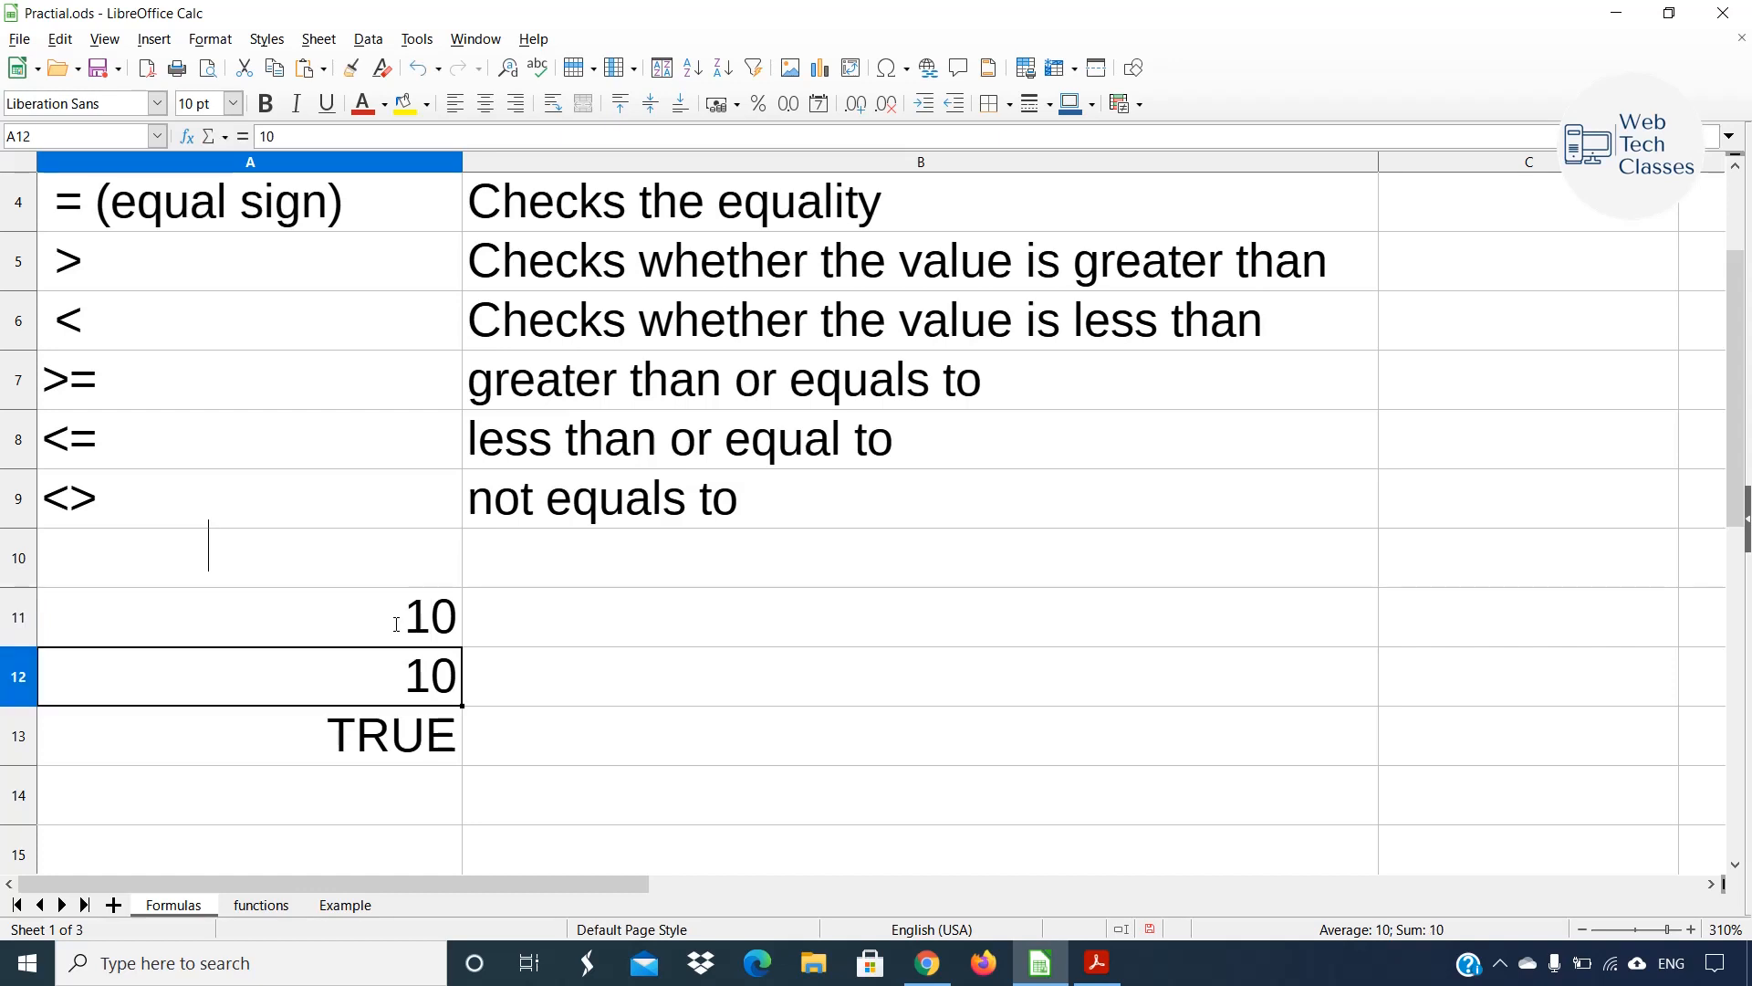
{"action": "left_click", "coordinate": [385, 741]}
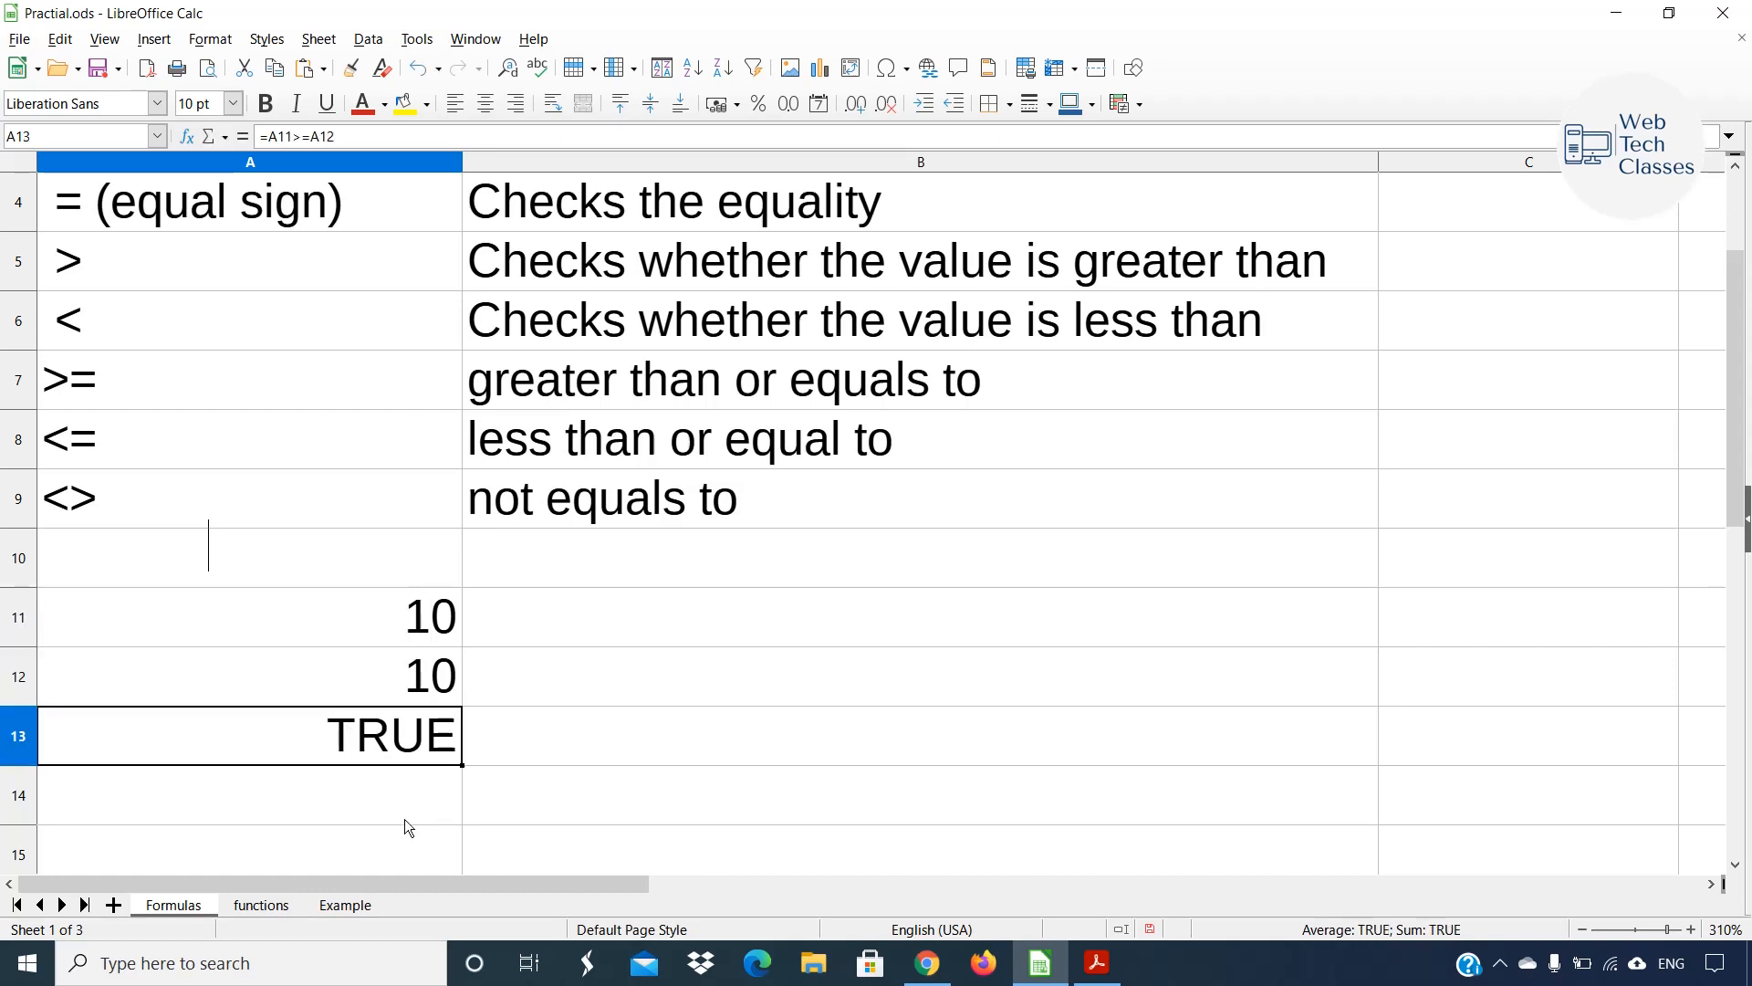
Replace the operator in the A13 formula so it reads =A11<=A12, testing less than or equal.
{"action": "double_click", "coordinate": [211, 730]}
{"action": "key", "text": "shift+Left"}
{"action": "key", "text": "shift+Left"}
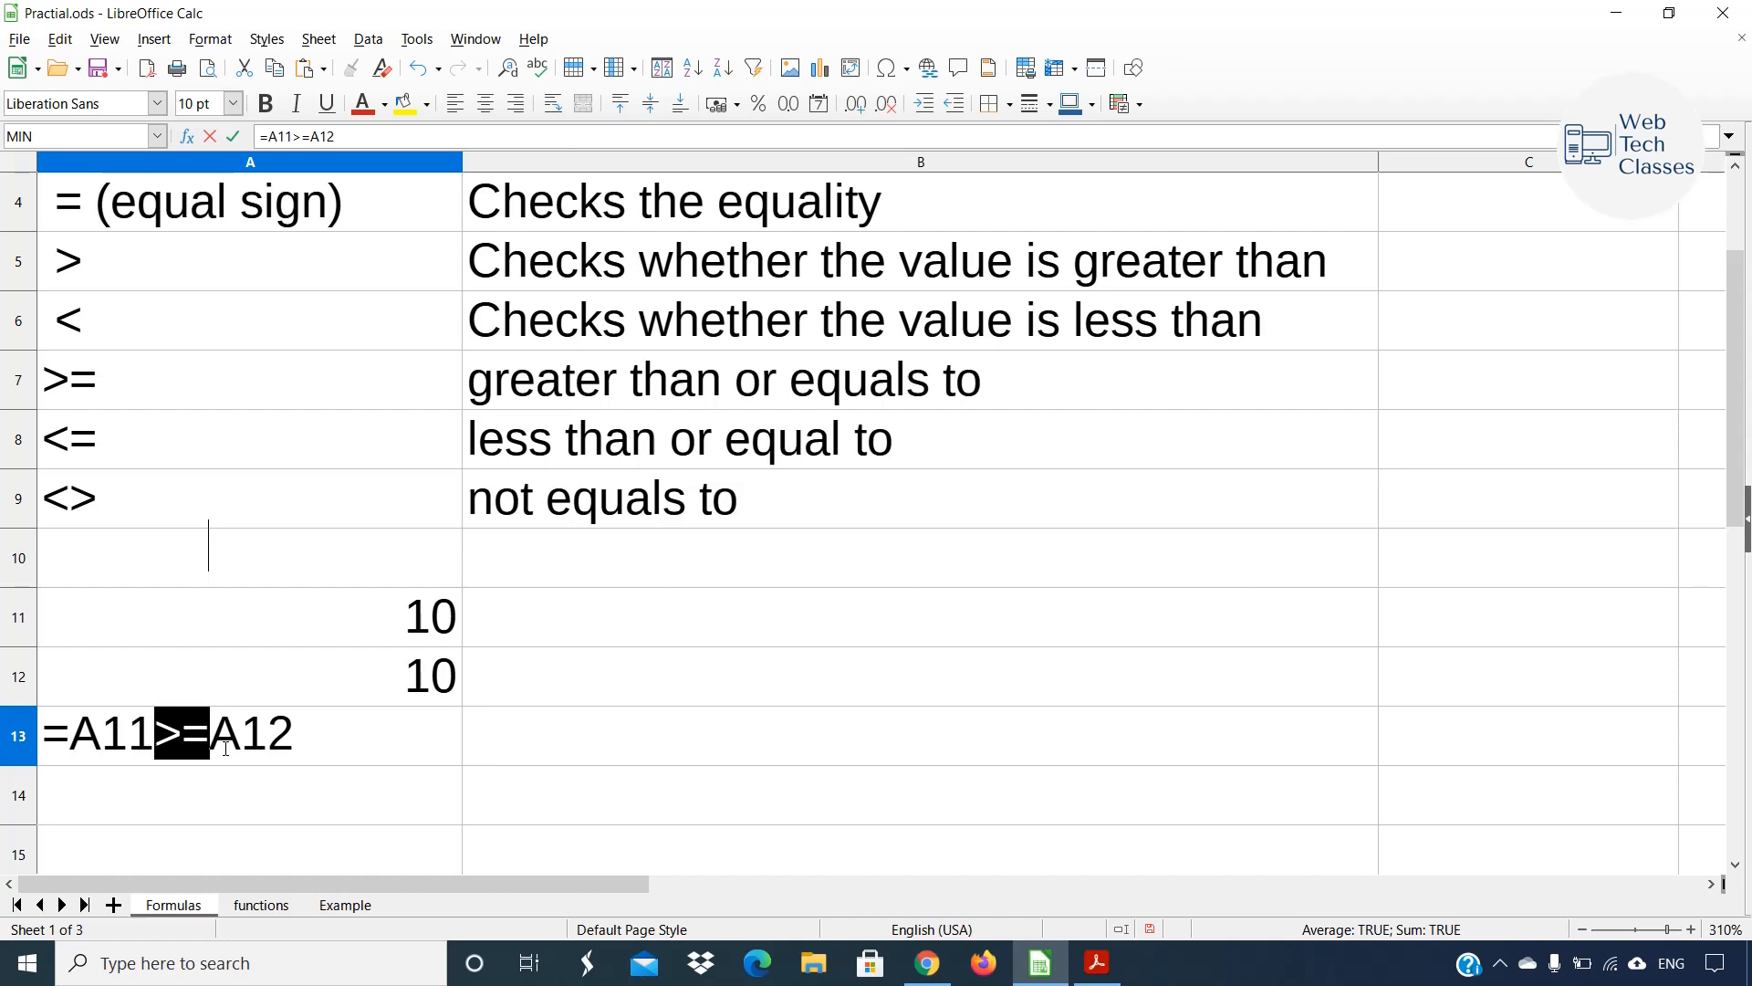
{"action": "left_click", "coordinate": [125, 381]}
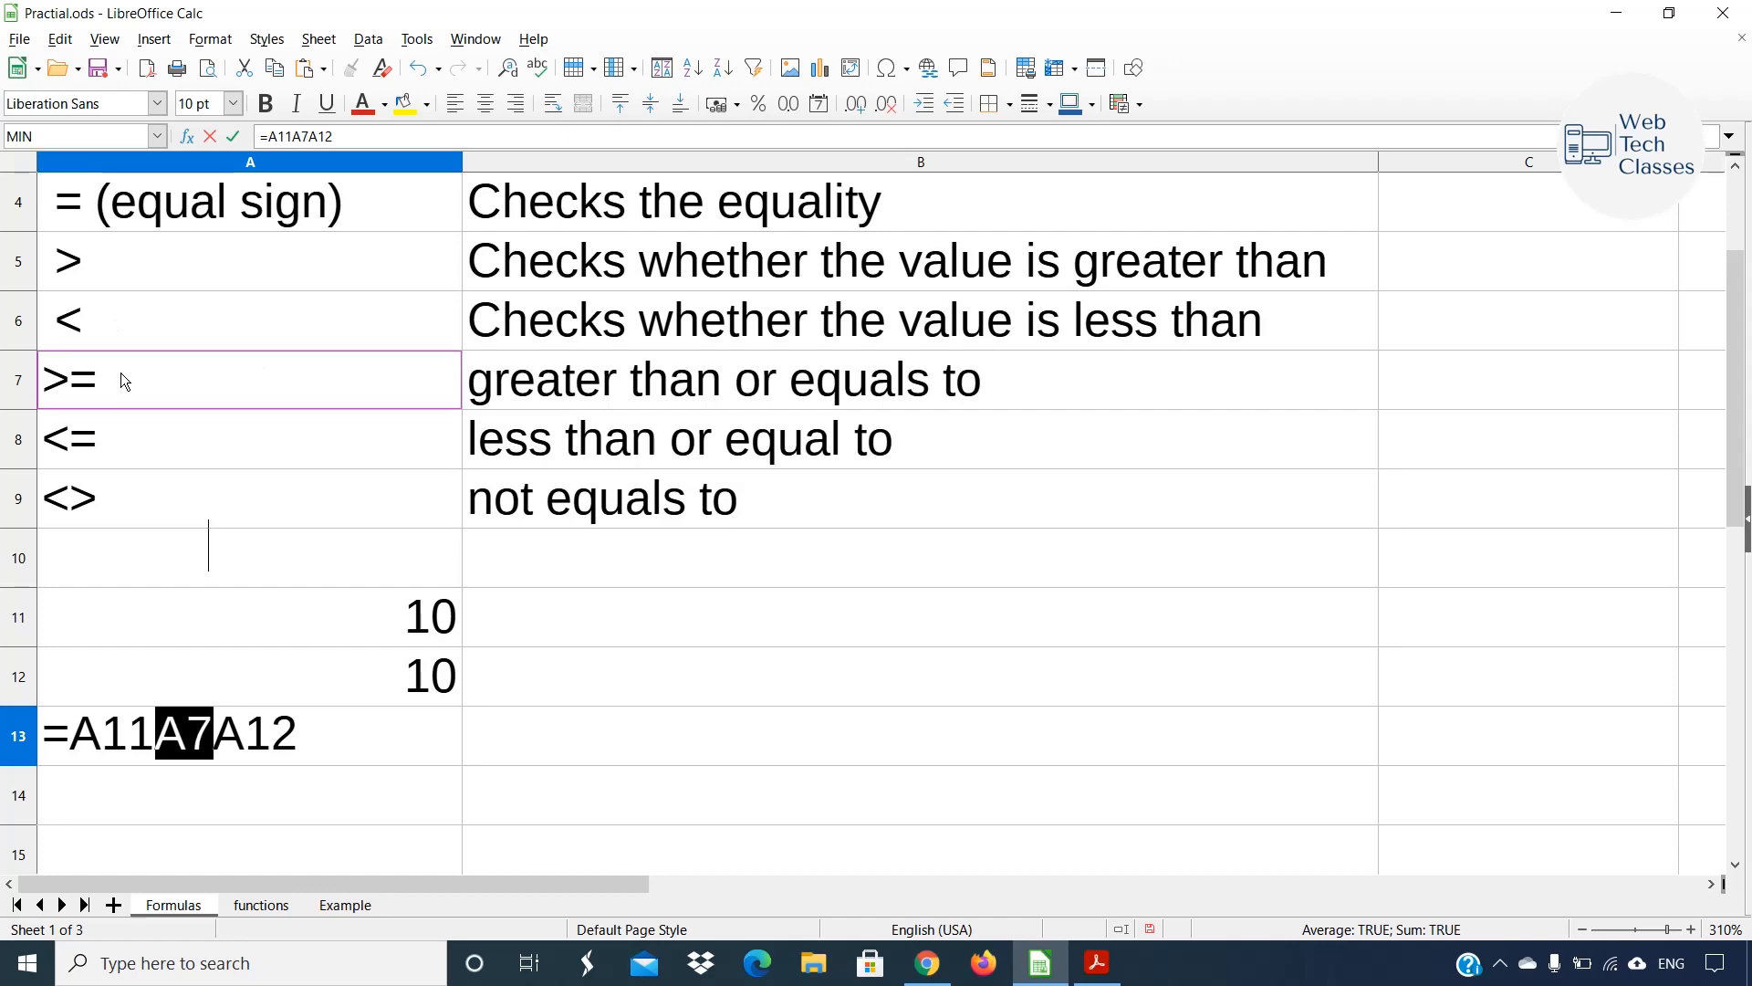
{"action": "key", "text": "BackSpace"}
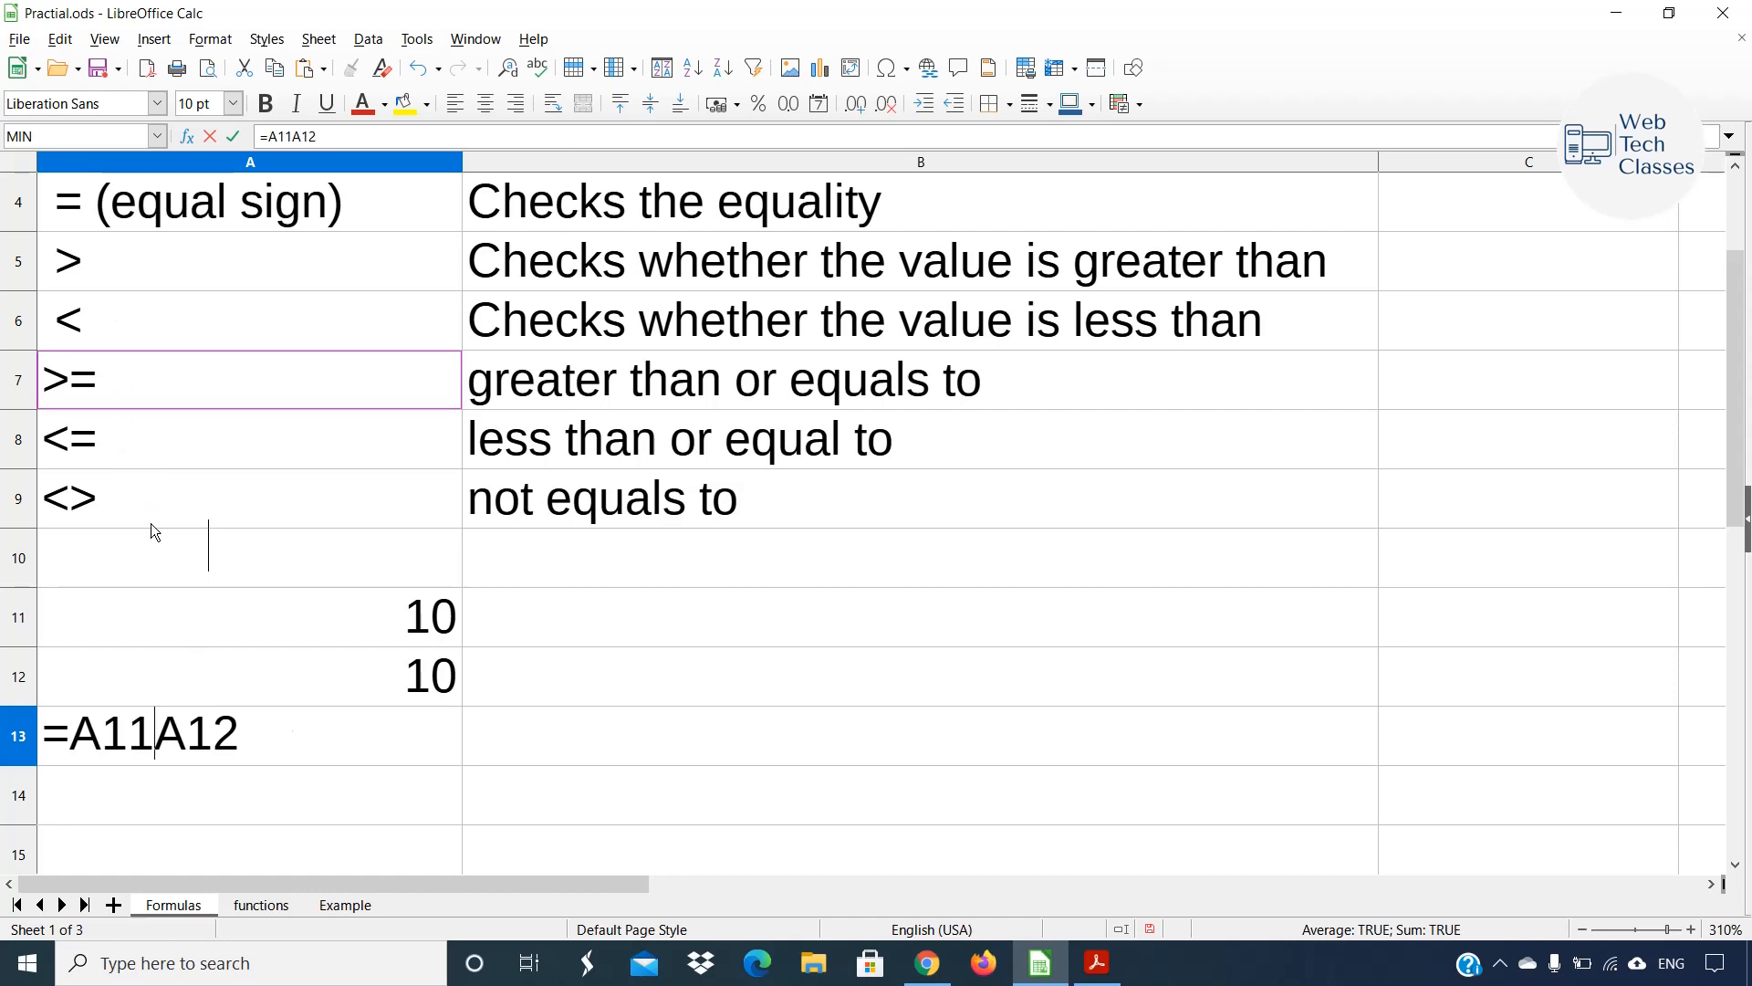
{"action": "type", "text": "<="}
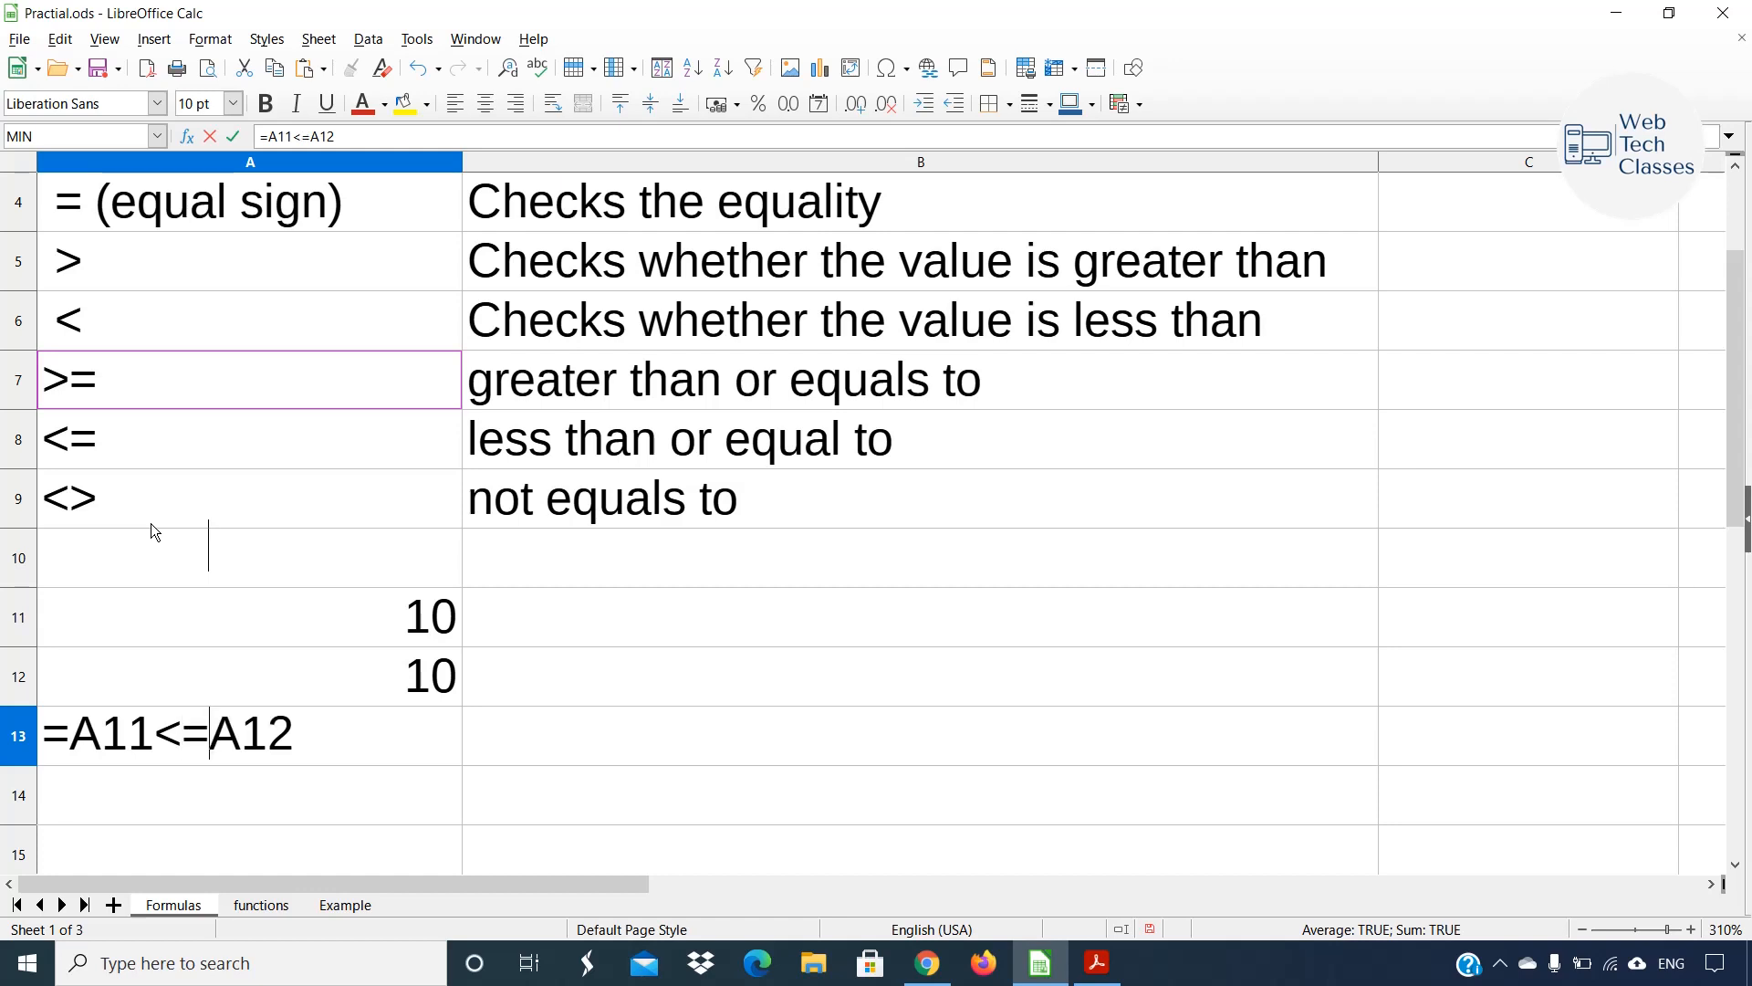
{"action": "key", "text": "Return"}
Set the value in A11 to 20 to retest the less-than-or-equal formula with unequal values.
{"action": "left_click_drag", "start_coordinate": [411, 619], "coordinate": [402, 664]}
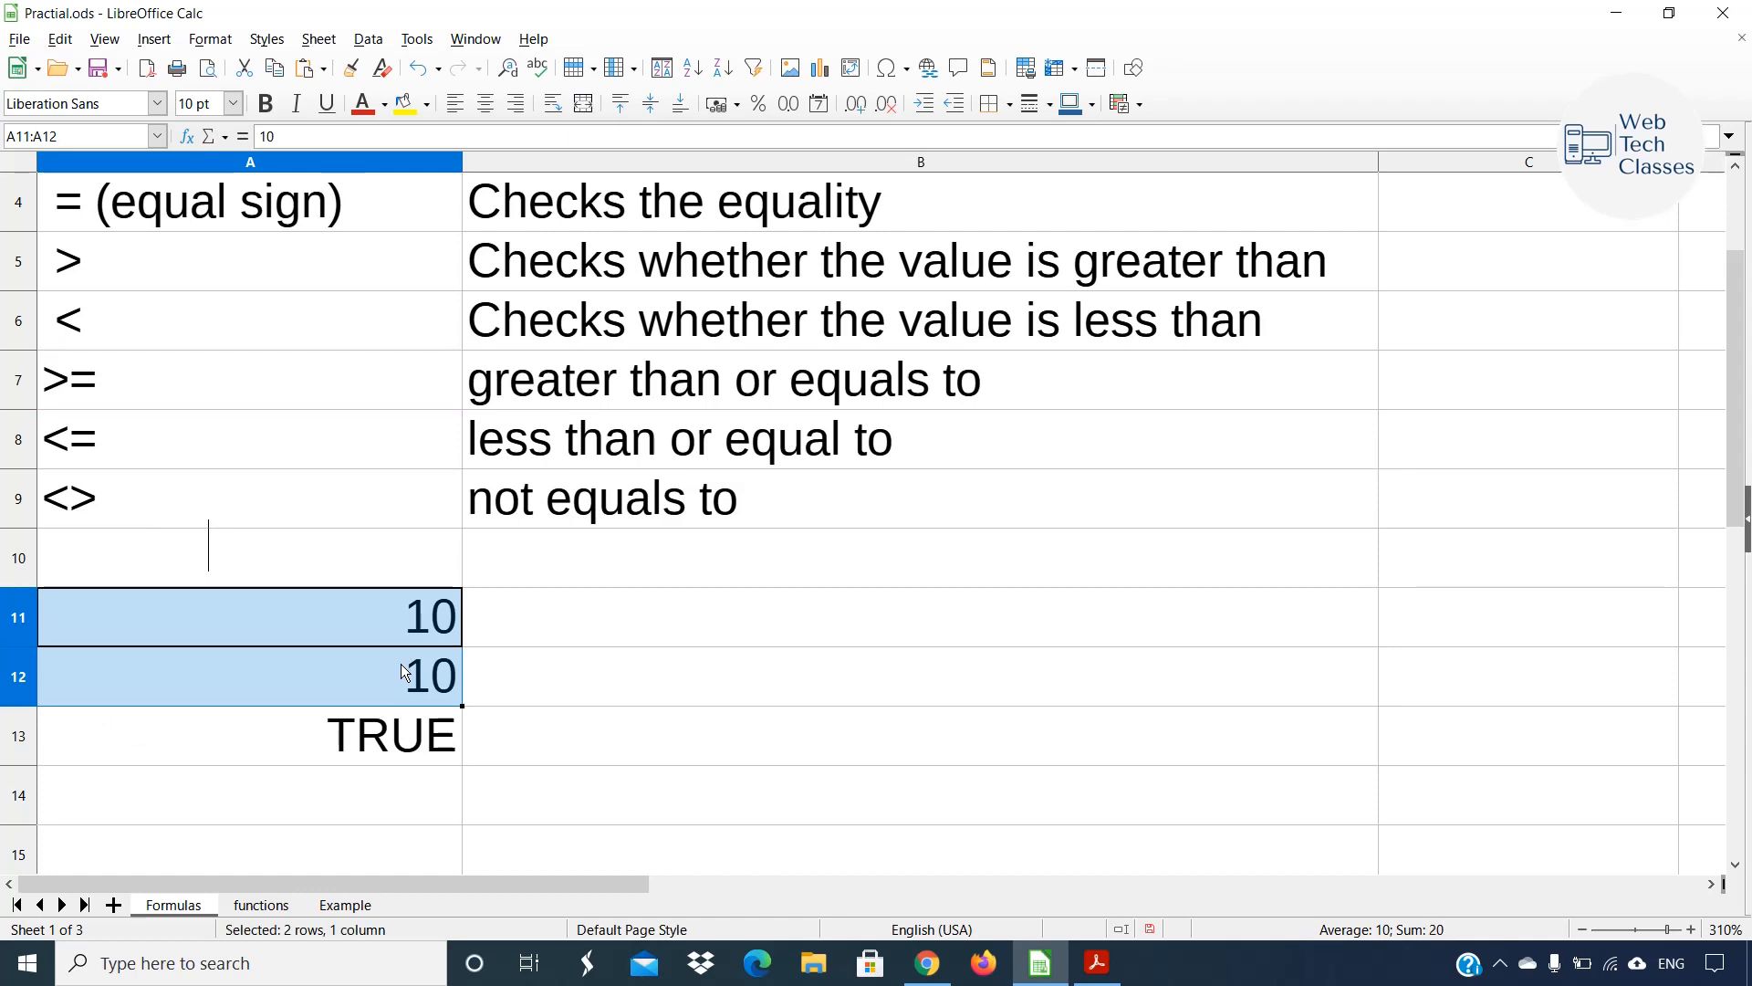
{"action": "double_click", "coordinate": [427, 621]}
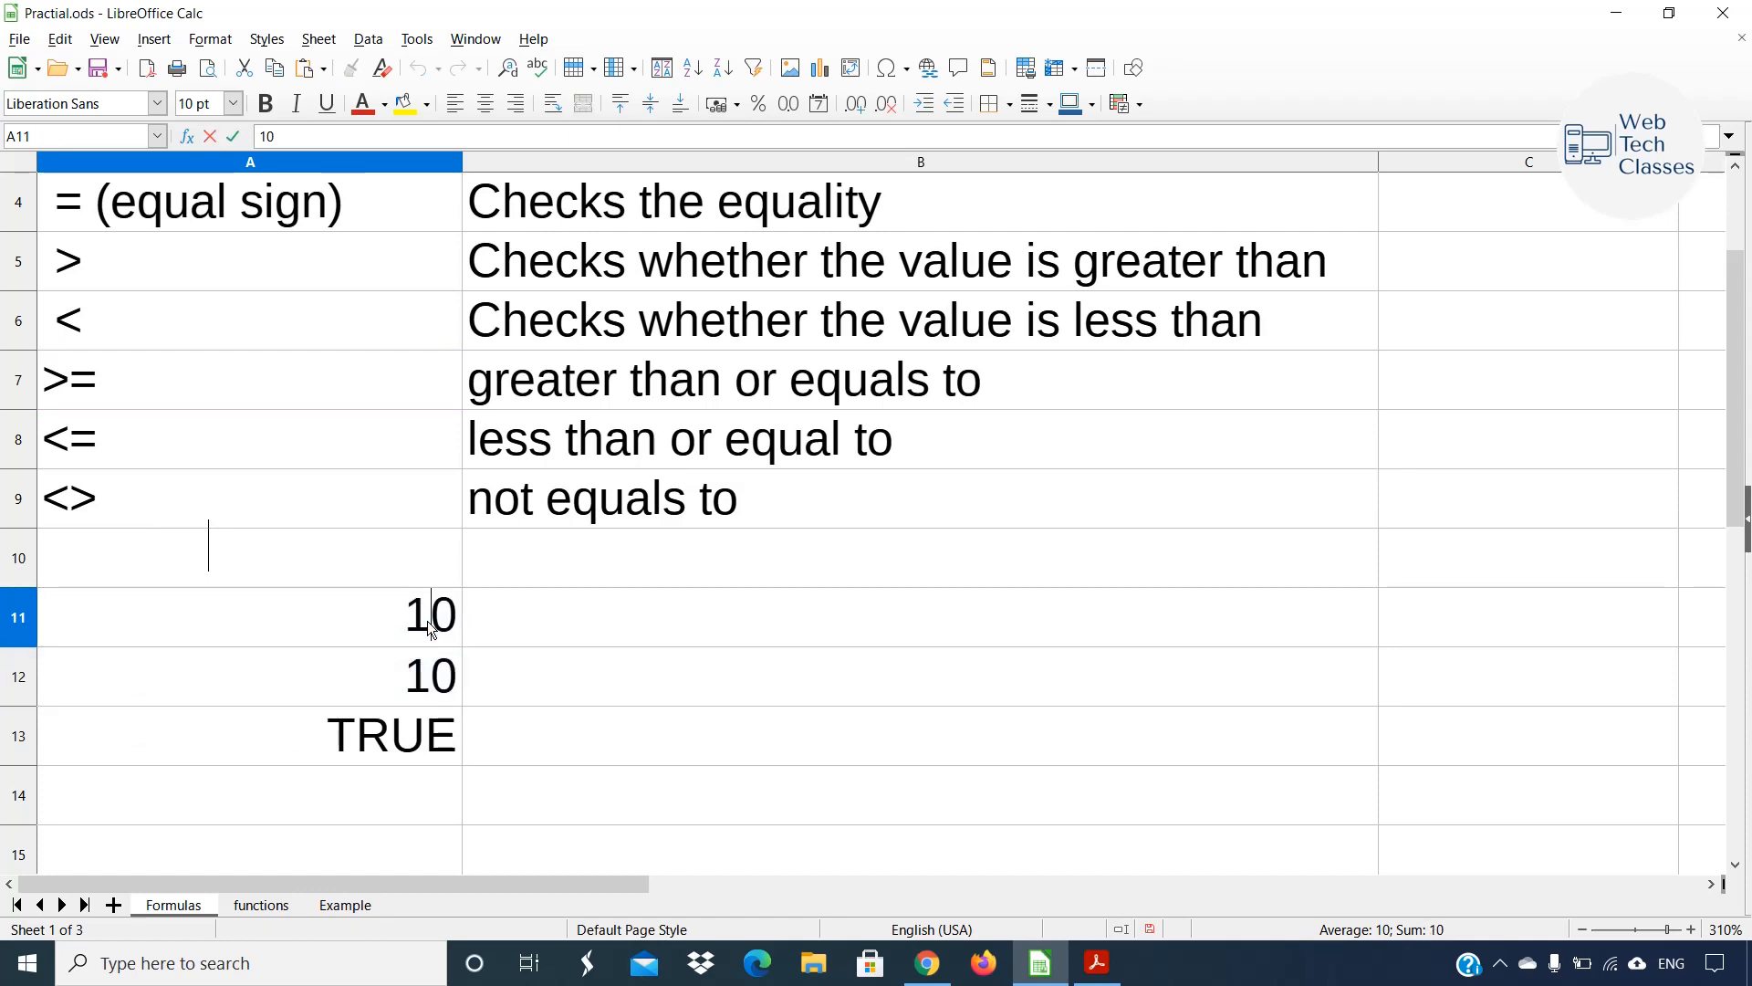
{"action": "key", "text": "BackSpace"}
{"action": "type", "text": "2"}
{"action": "key", "text": "Return"}
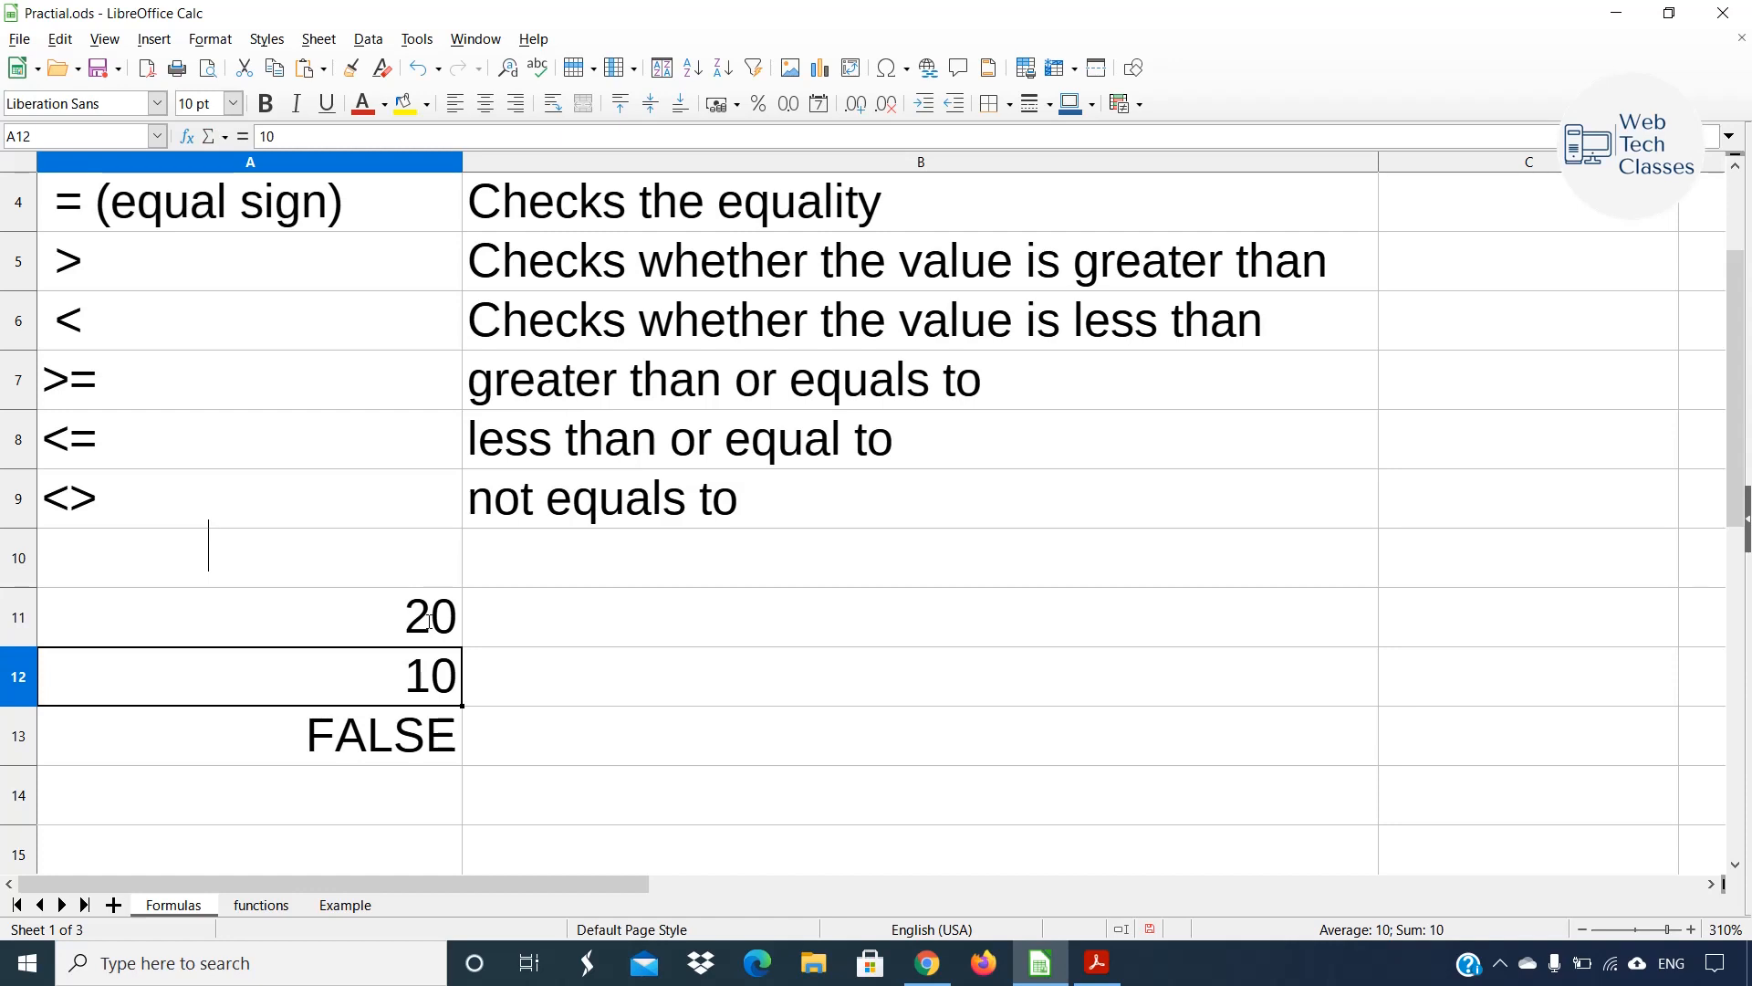
{"action": "left_click", "coordinate": [429, 621]}
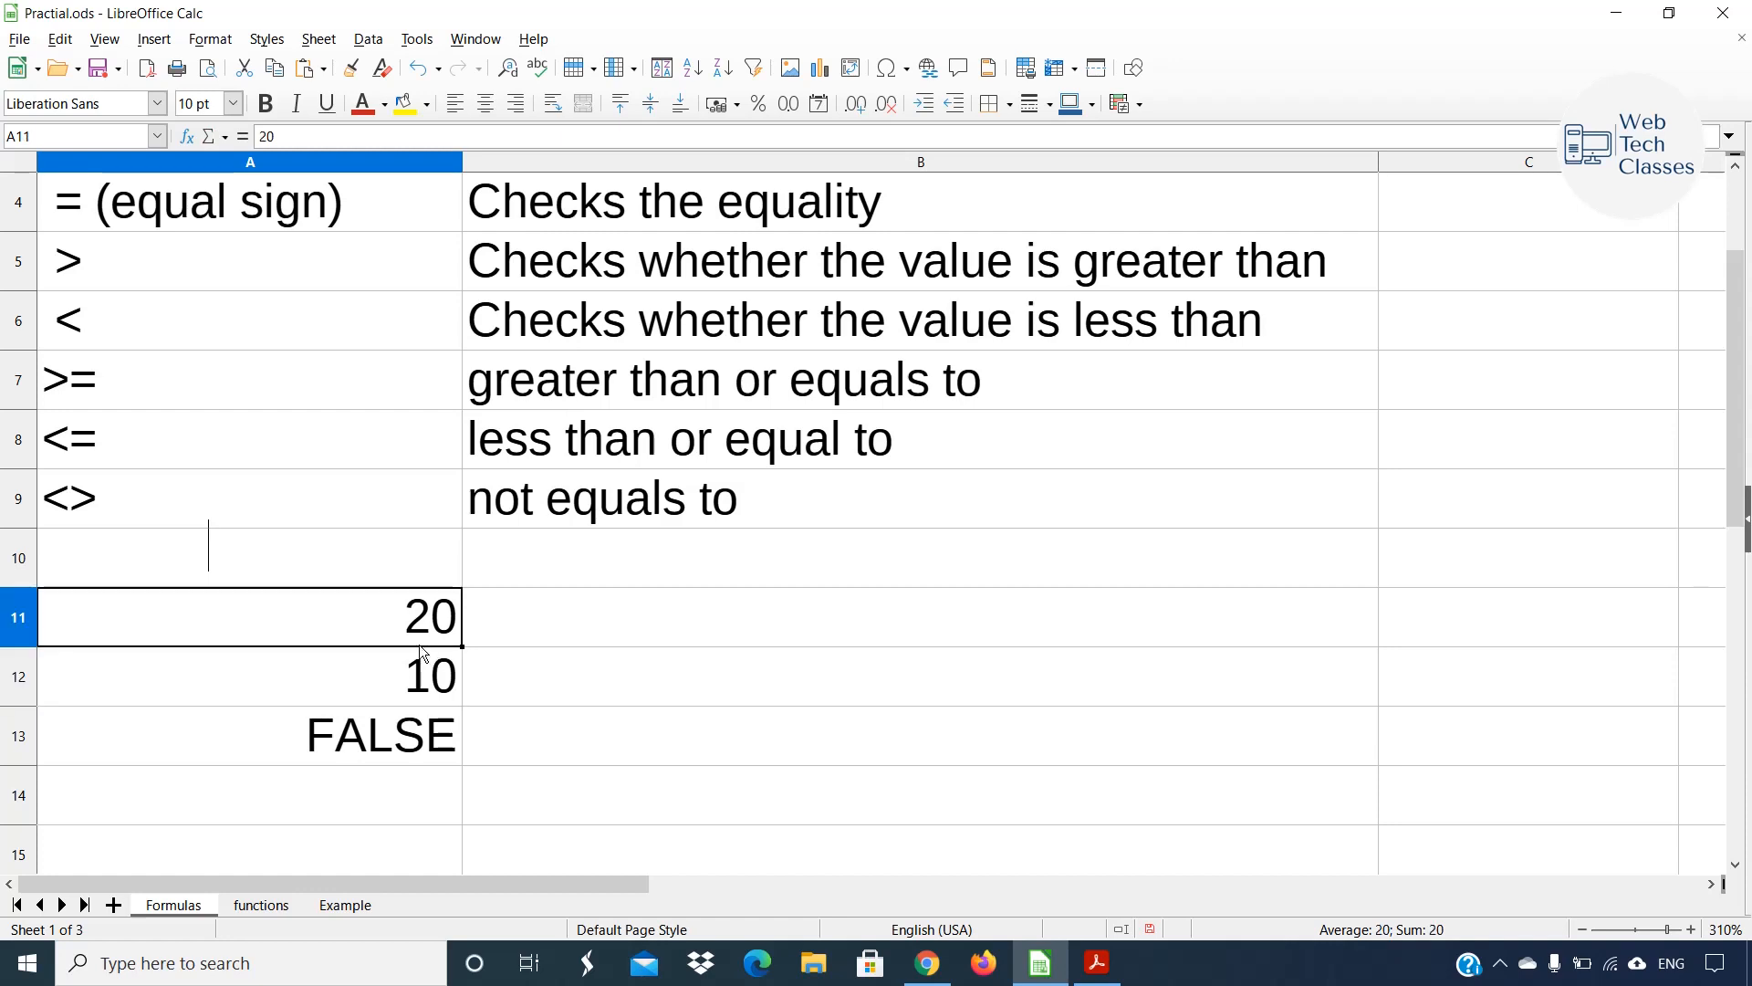
Change the formula in A13 to =A11<>A12 to test the not-equal operator.
{"action": "left_click", "coordinate": [99, 493]}
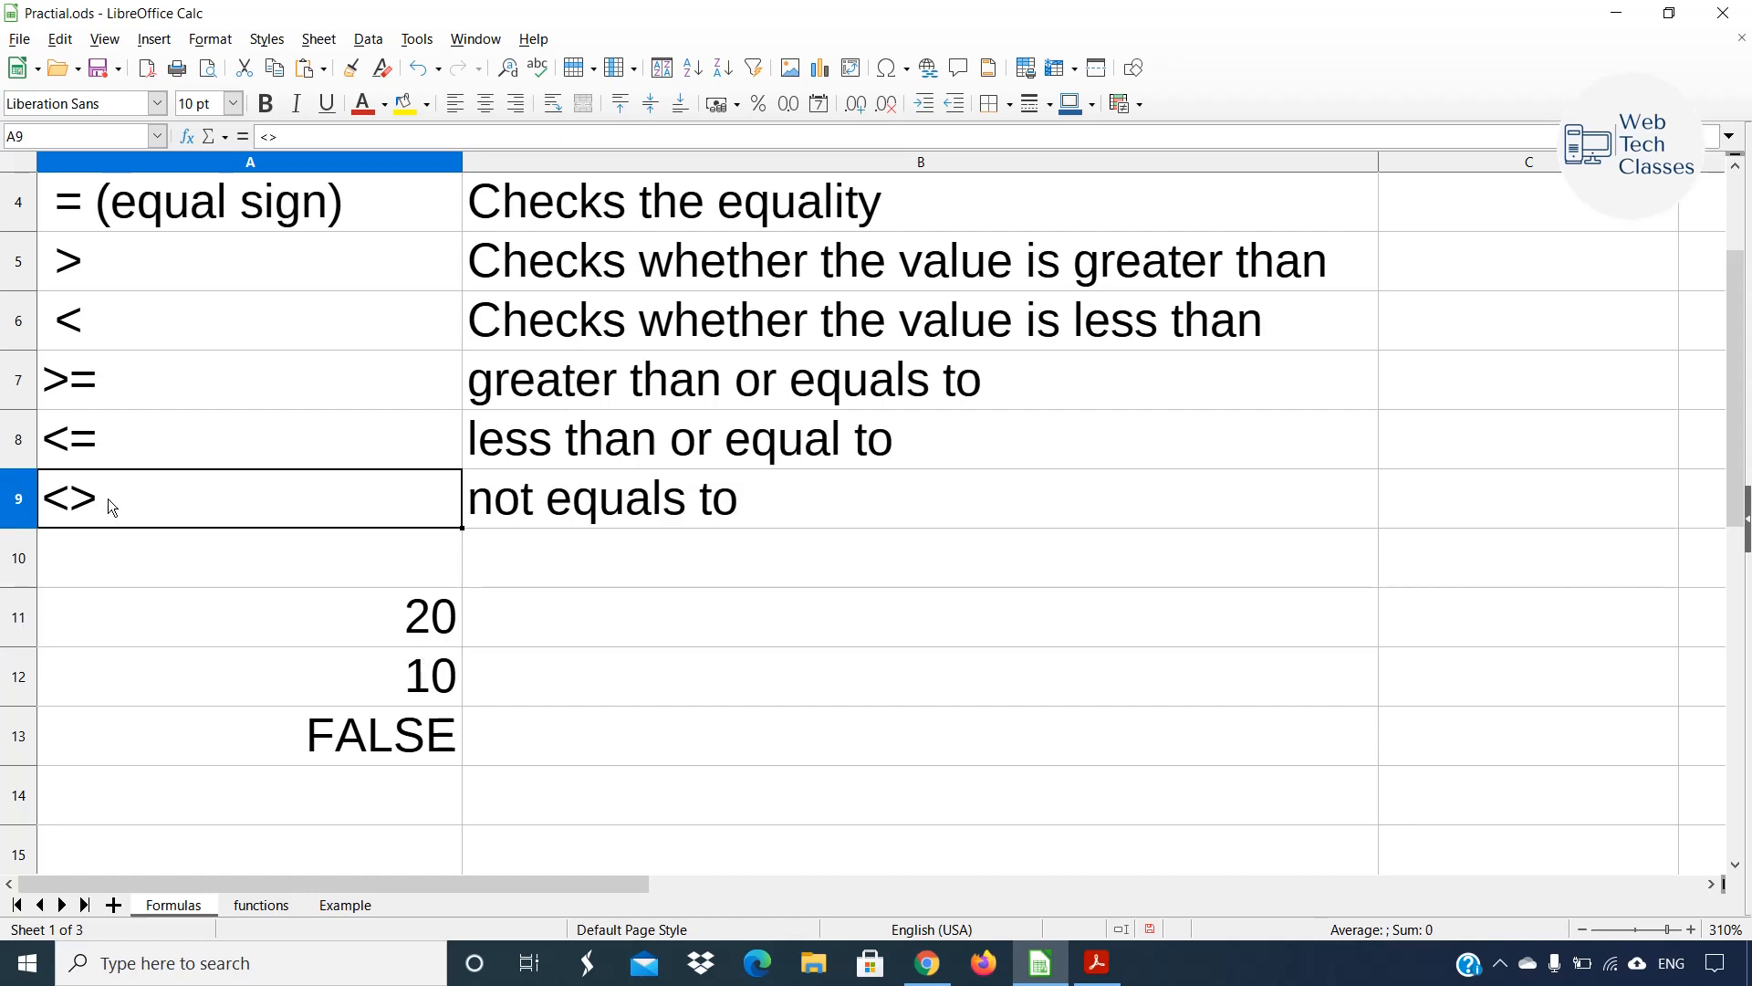
{"action": "left_click", "coordinate": [303, 740]}
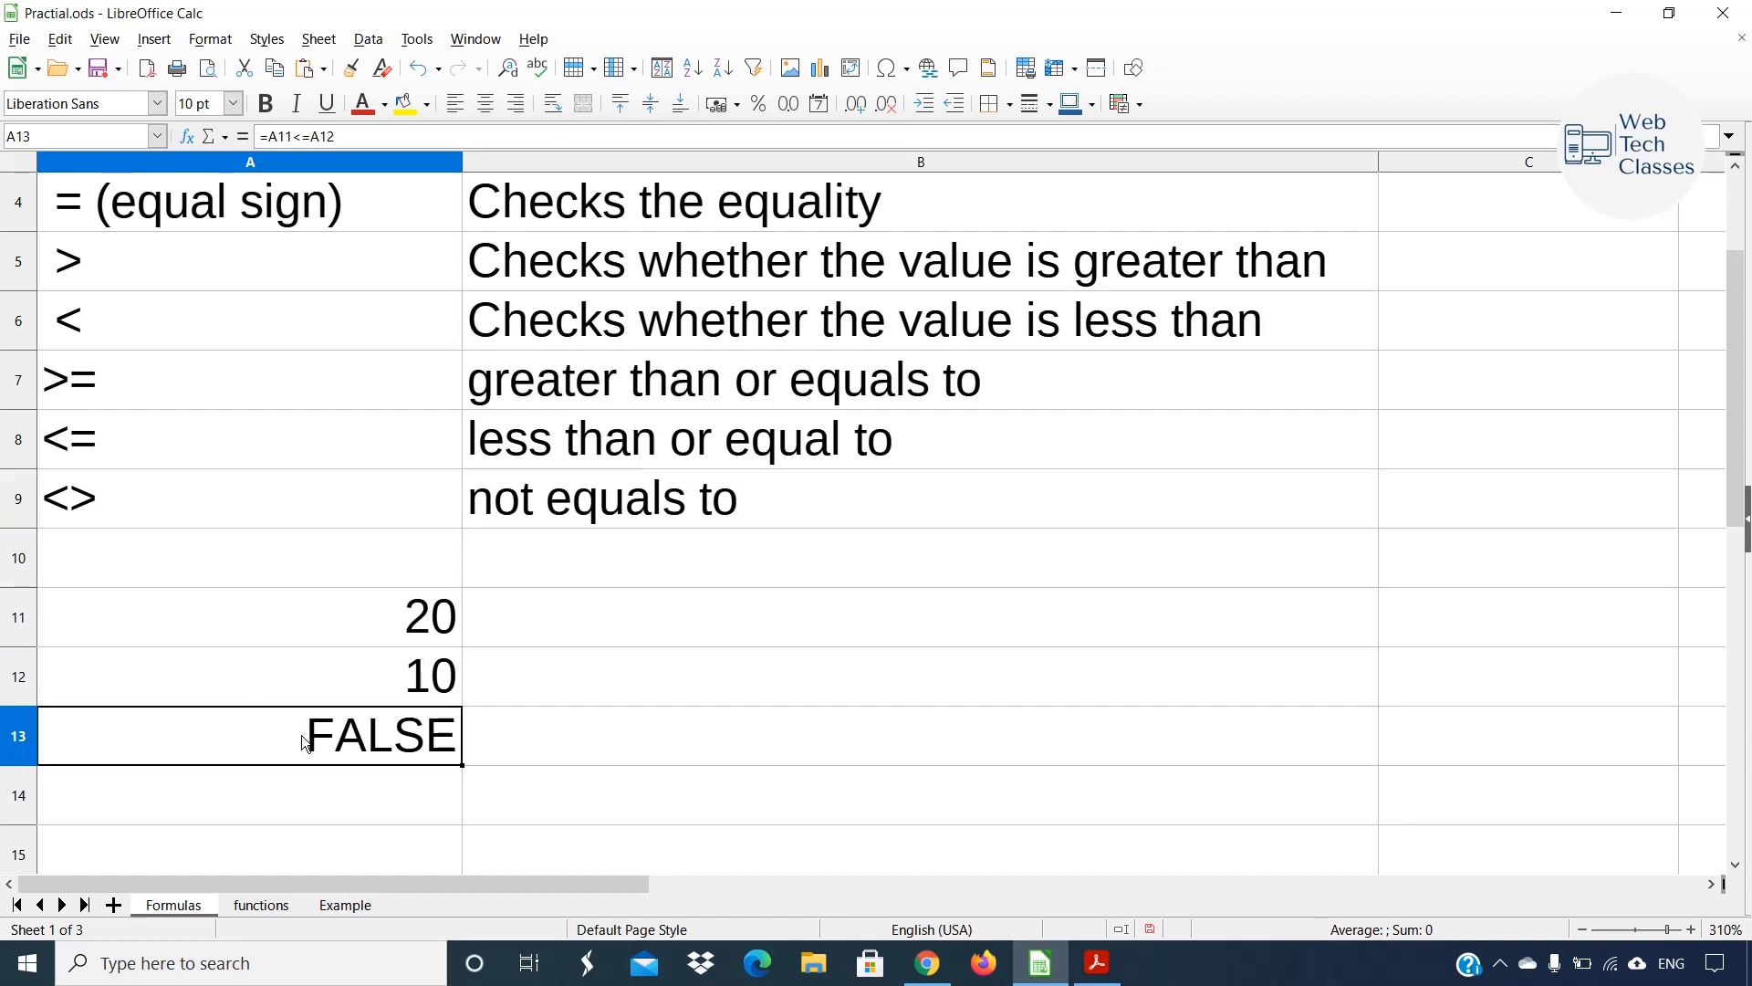
{"action": "double_click", "coordinate": [301, 736]}
{"action": "left_click", "coordinate": [210, 735]}
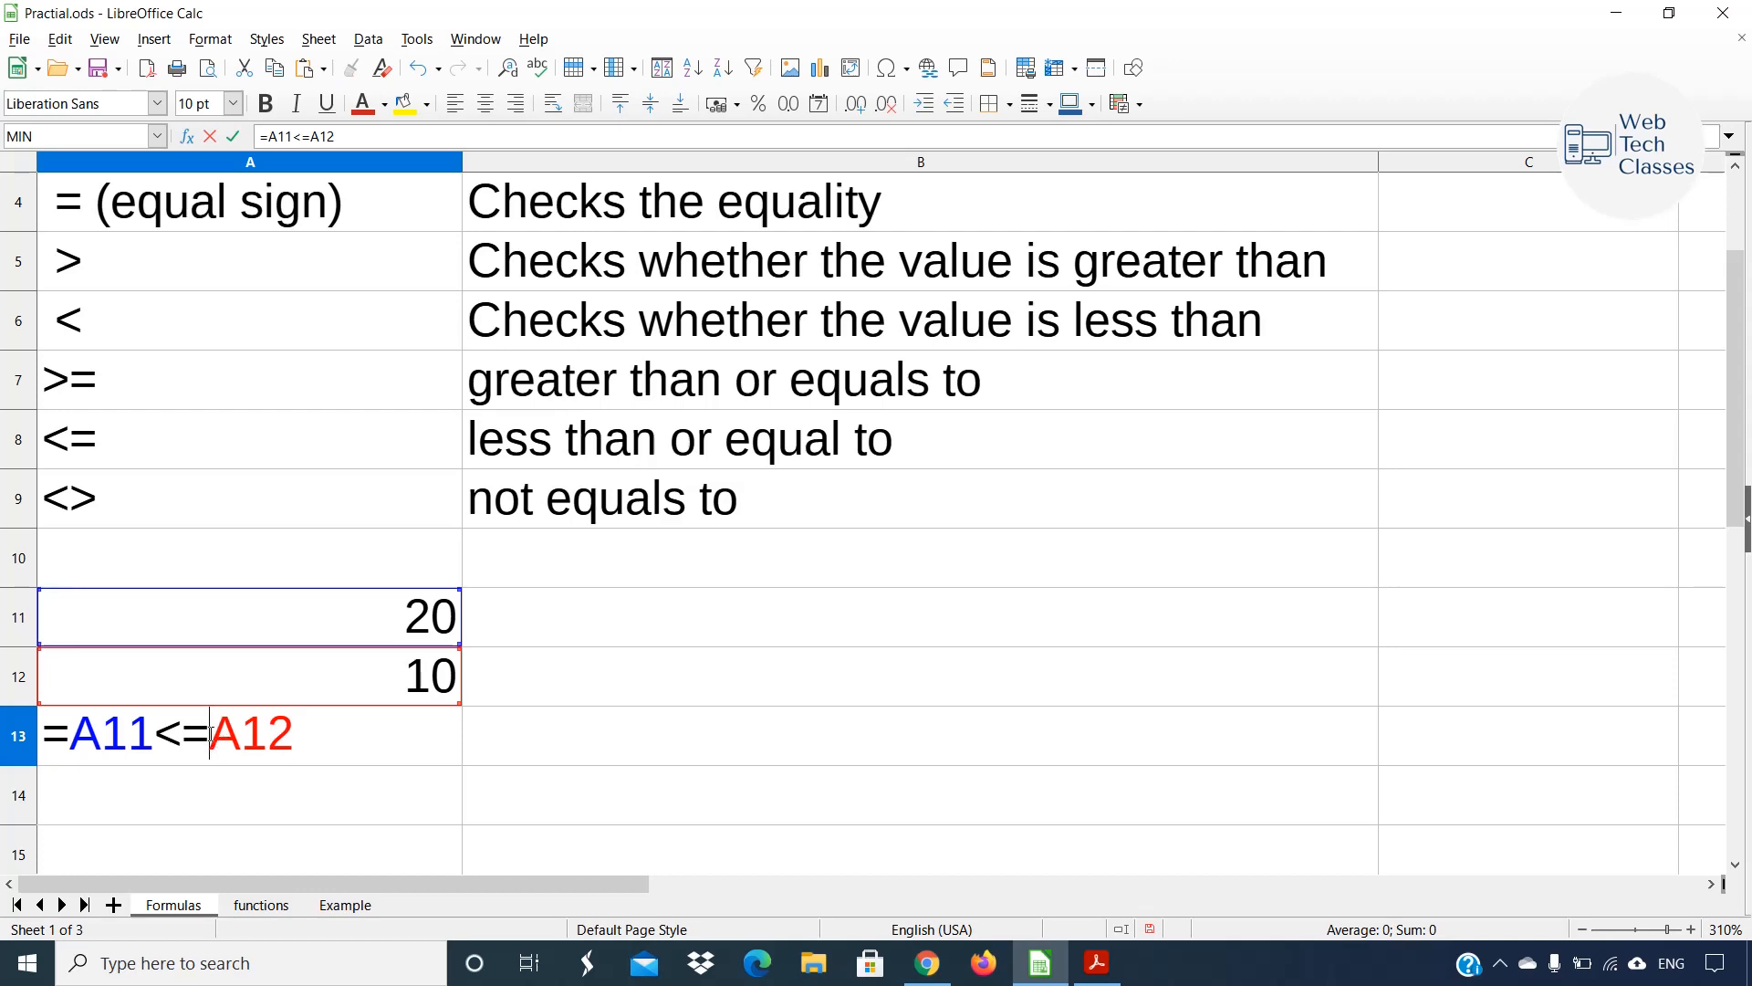
{"action": "key", "text": "BackSpace"}
{"action": "type", "text": ">"}
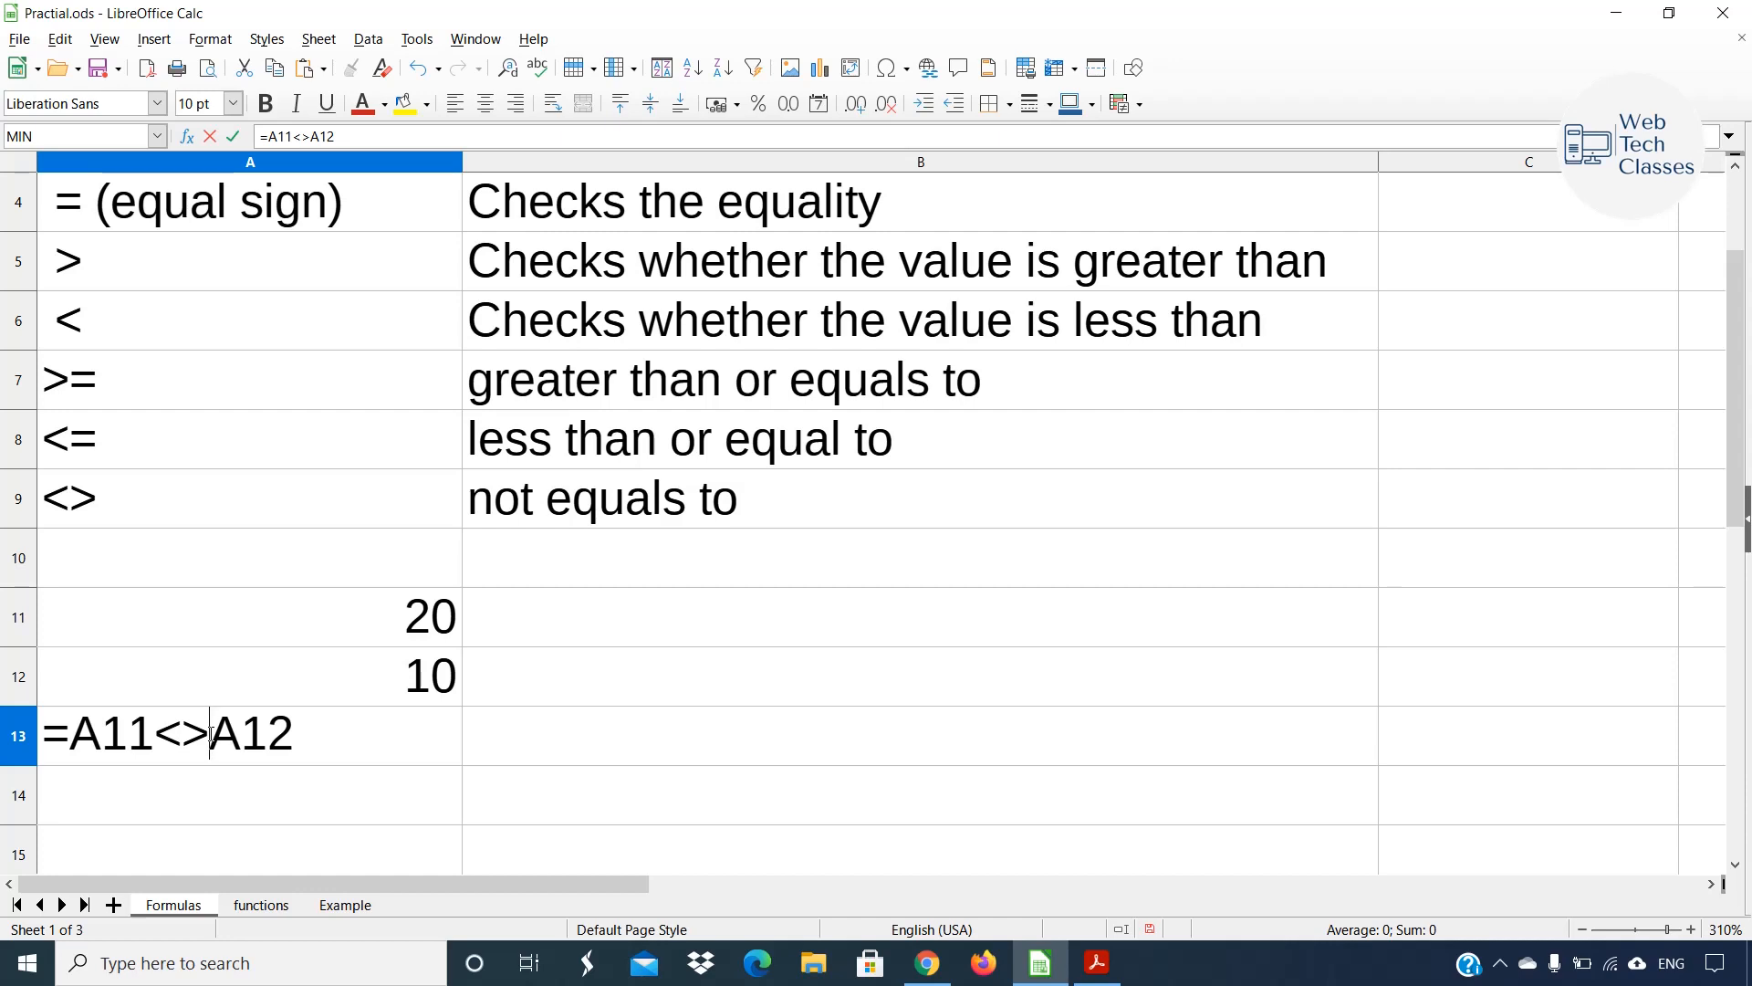
{"action": "key", "text": "Return"}
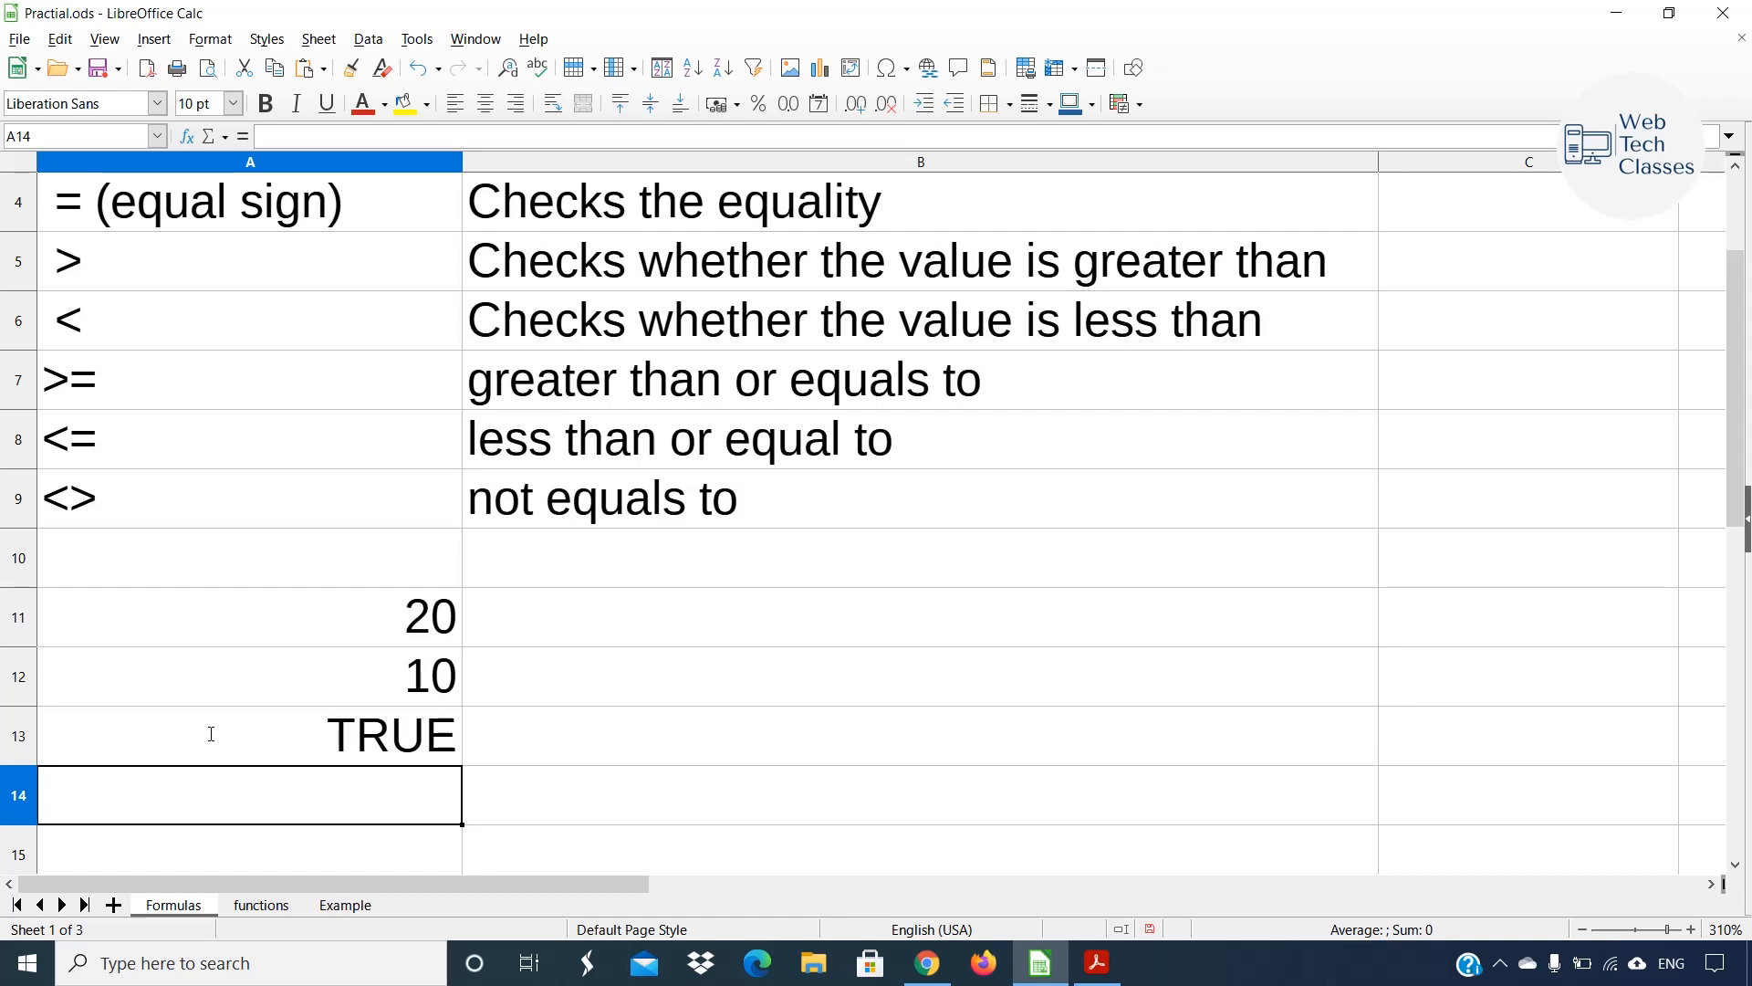
Set the value in A12 to 20 to retest the not-equal formula with equal values.
{"action": "double_click", "coordinate": [431, 666]}
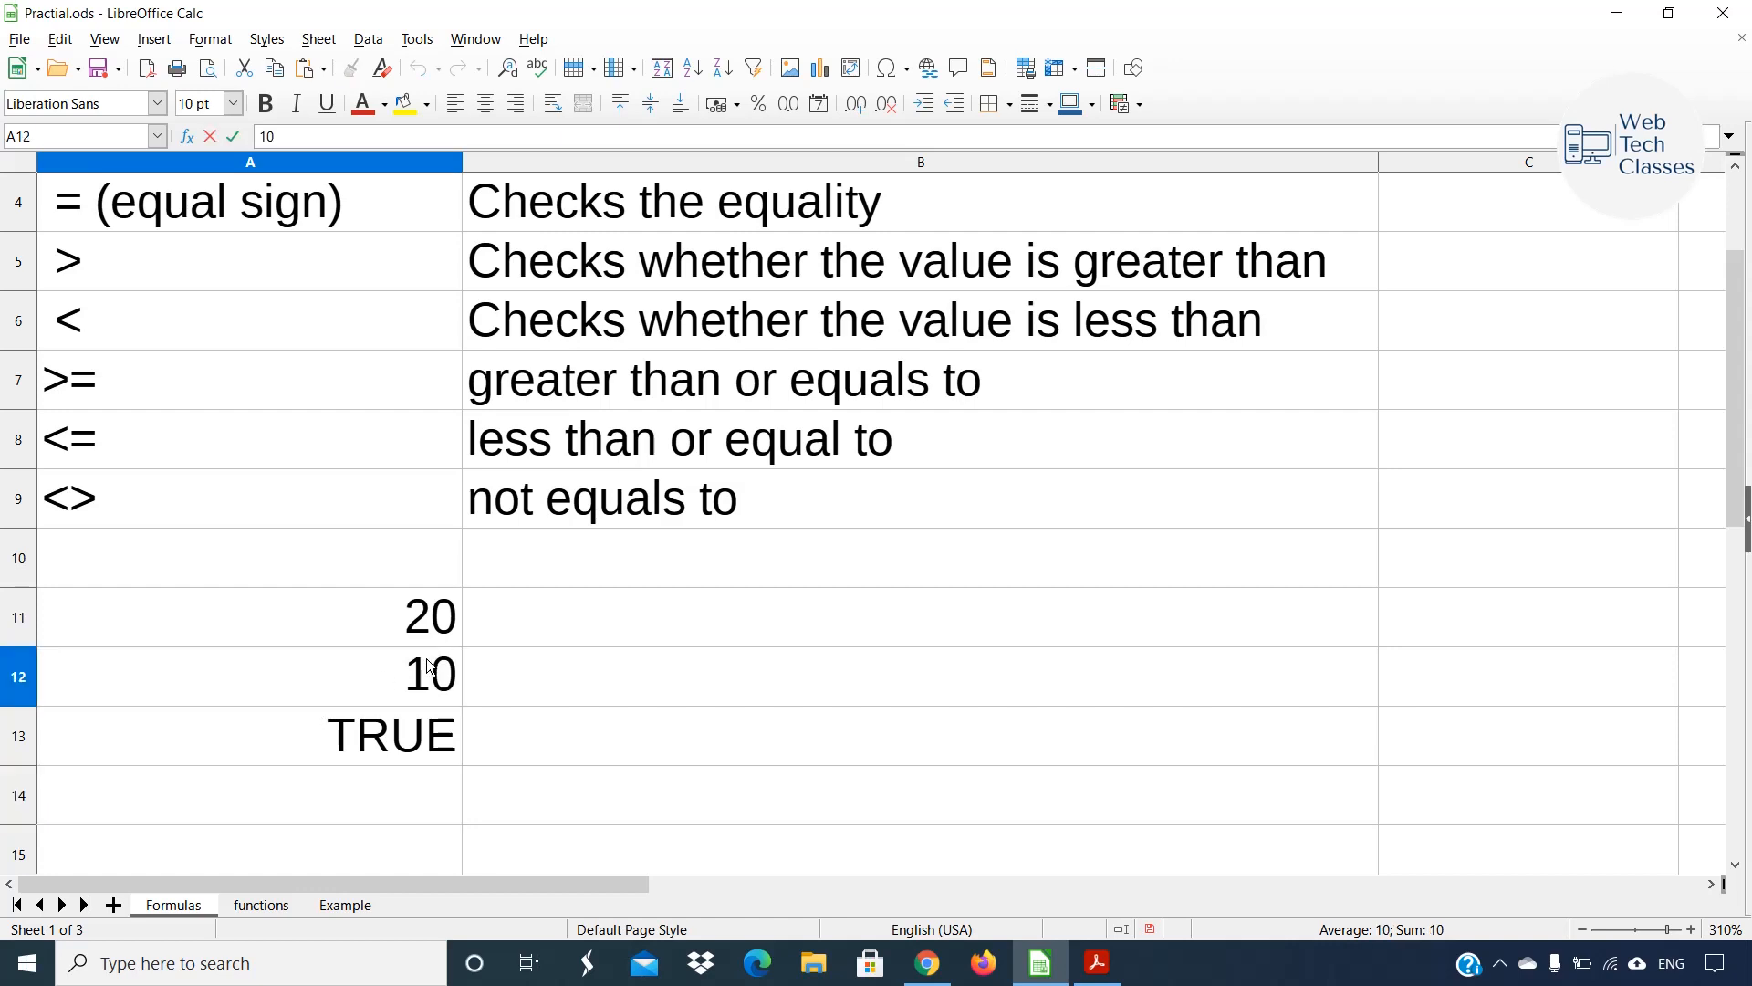
{"action": "key", "text": "BackSpace"}
{"action": "type", "text": "2"}
{"action": "key", "text": "Return"}
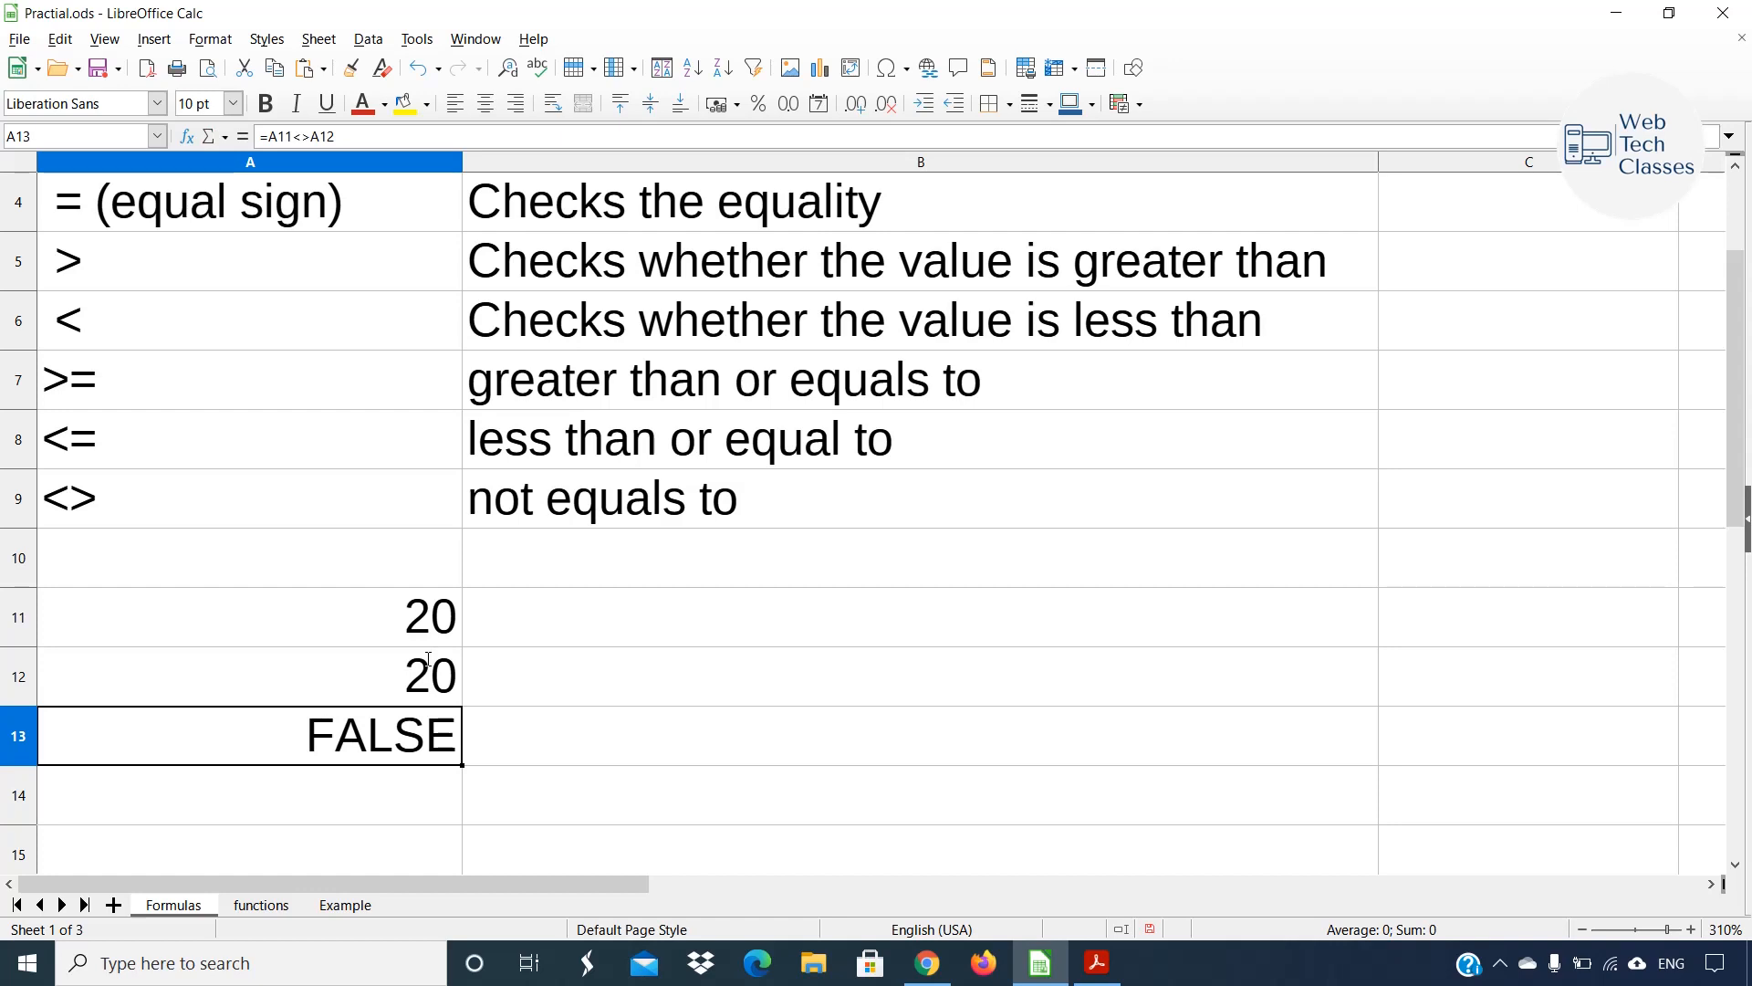
Switch to the functions sheet and examine the list of mathematical functions in column A, starting with SUM().
{"action": "scroll", "coordinate": [592, 633], "scroll_direction": "up", "scroll_amount": 1}
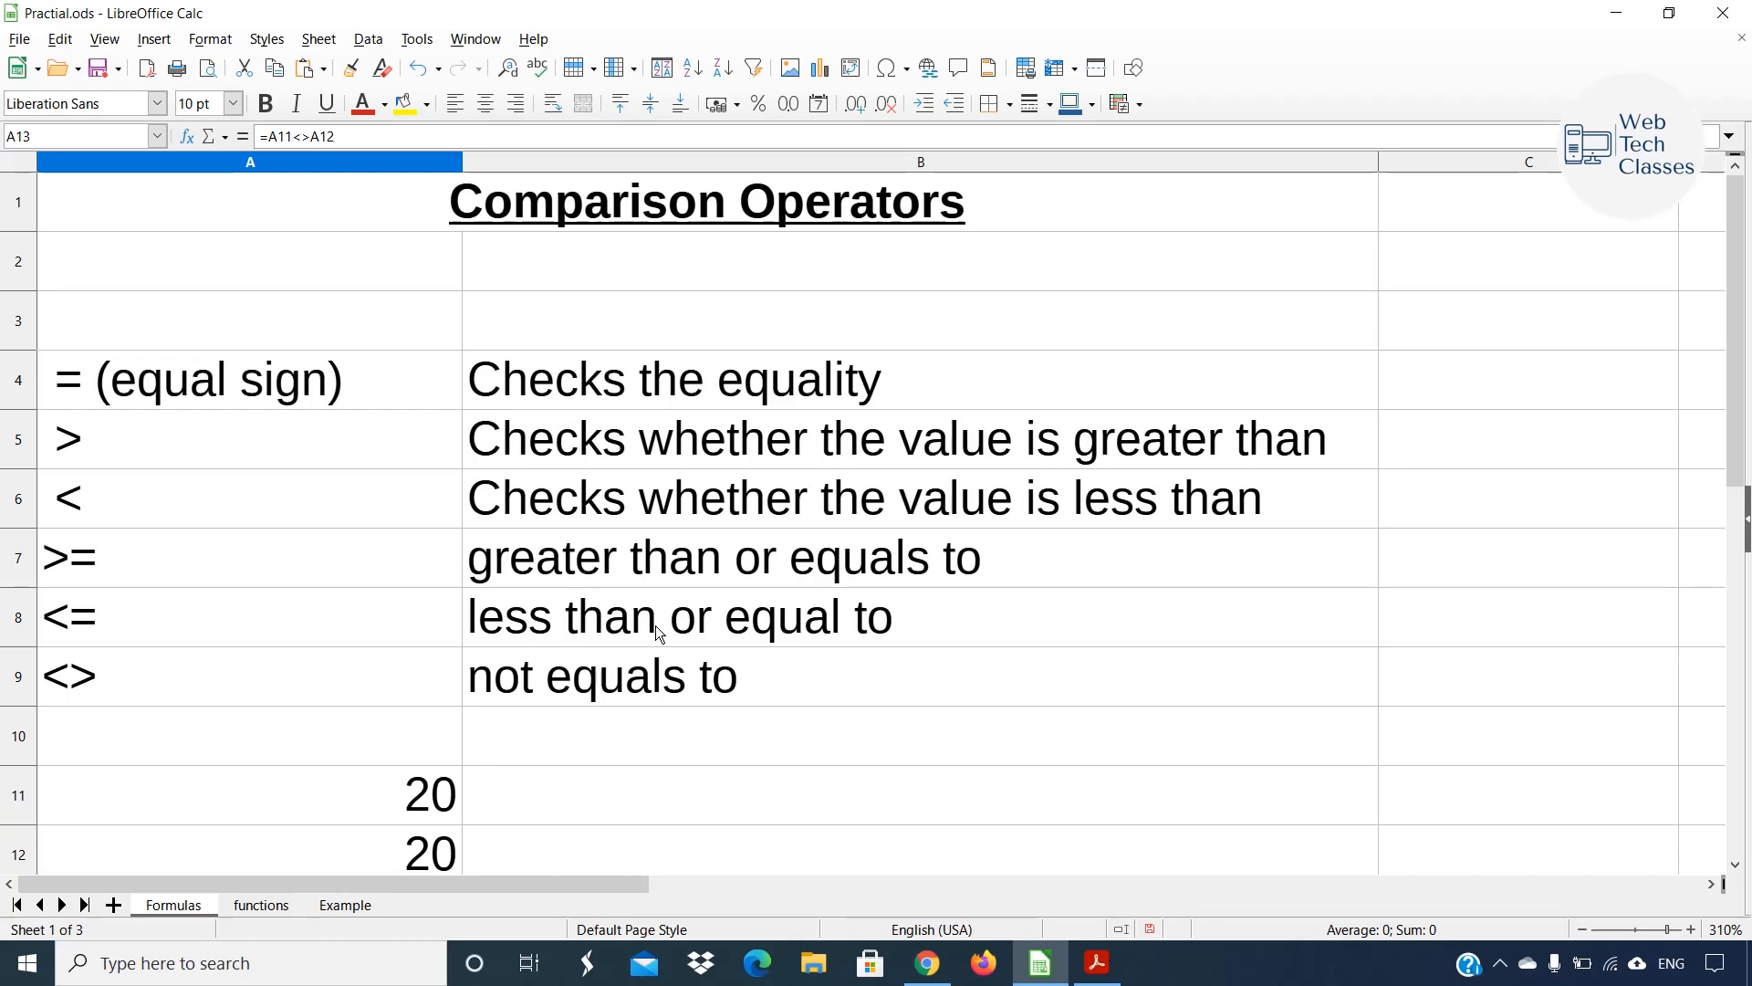
{"action": "key", "text": "ctrl+Page_Down"}
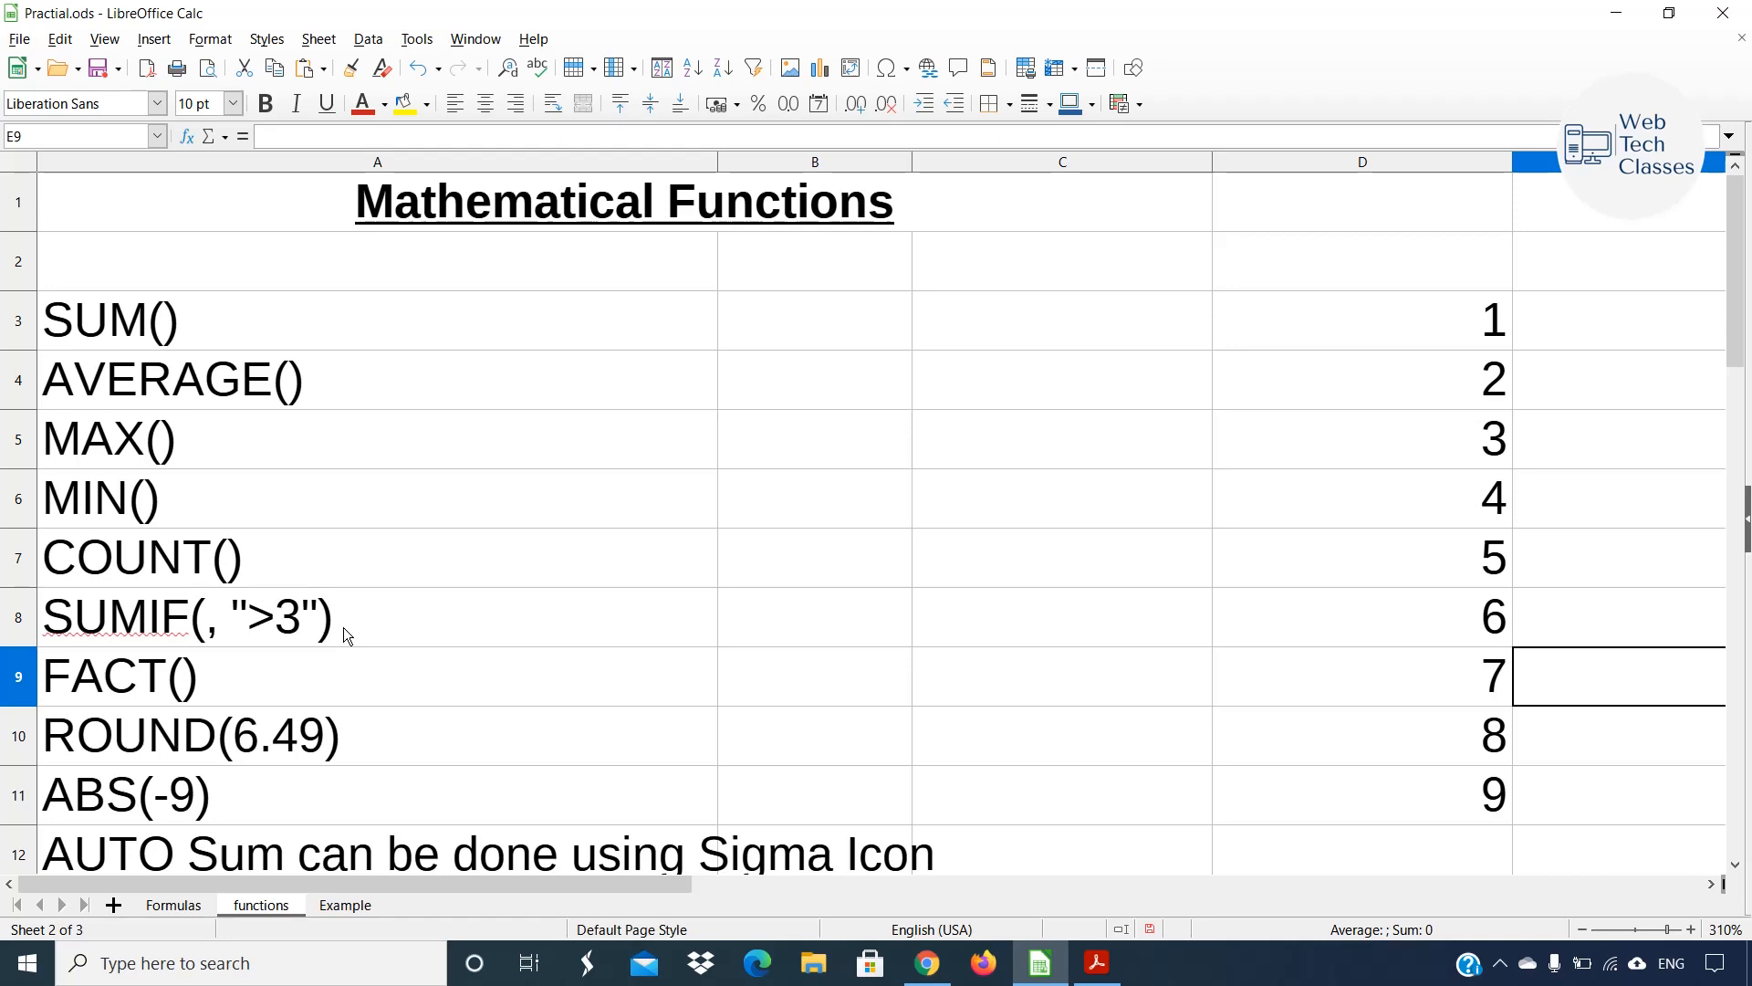
{"action": "scroll", "coordinate": [343, 617], "scroll_direction": "down", "scroll_amount": 1}
{"action": "scroll", "coordinate": [343, 617], "scroll_direction": "up", "scroll_amount": 1}
{"action": "left_click", "coordinate": [189, 323]}
{"action": "key", "text": "Down"}
{"action": "key", "text": "Down"}
{"action": "key", "text": "Down"}
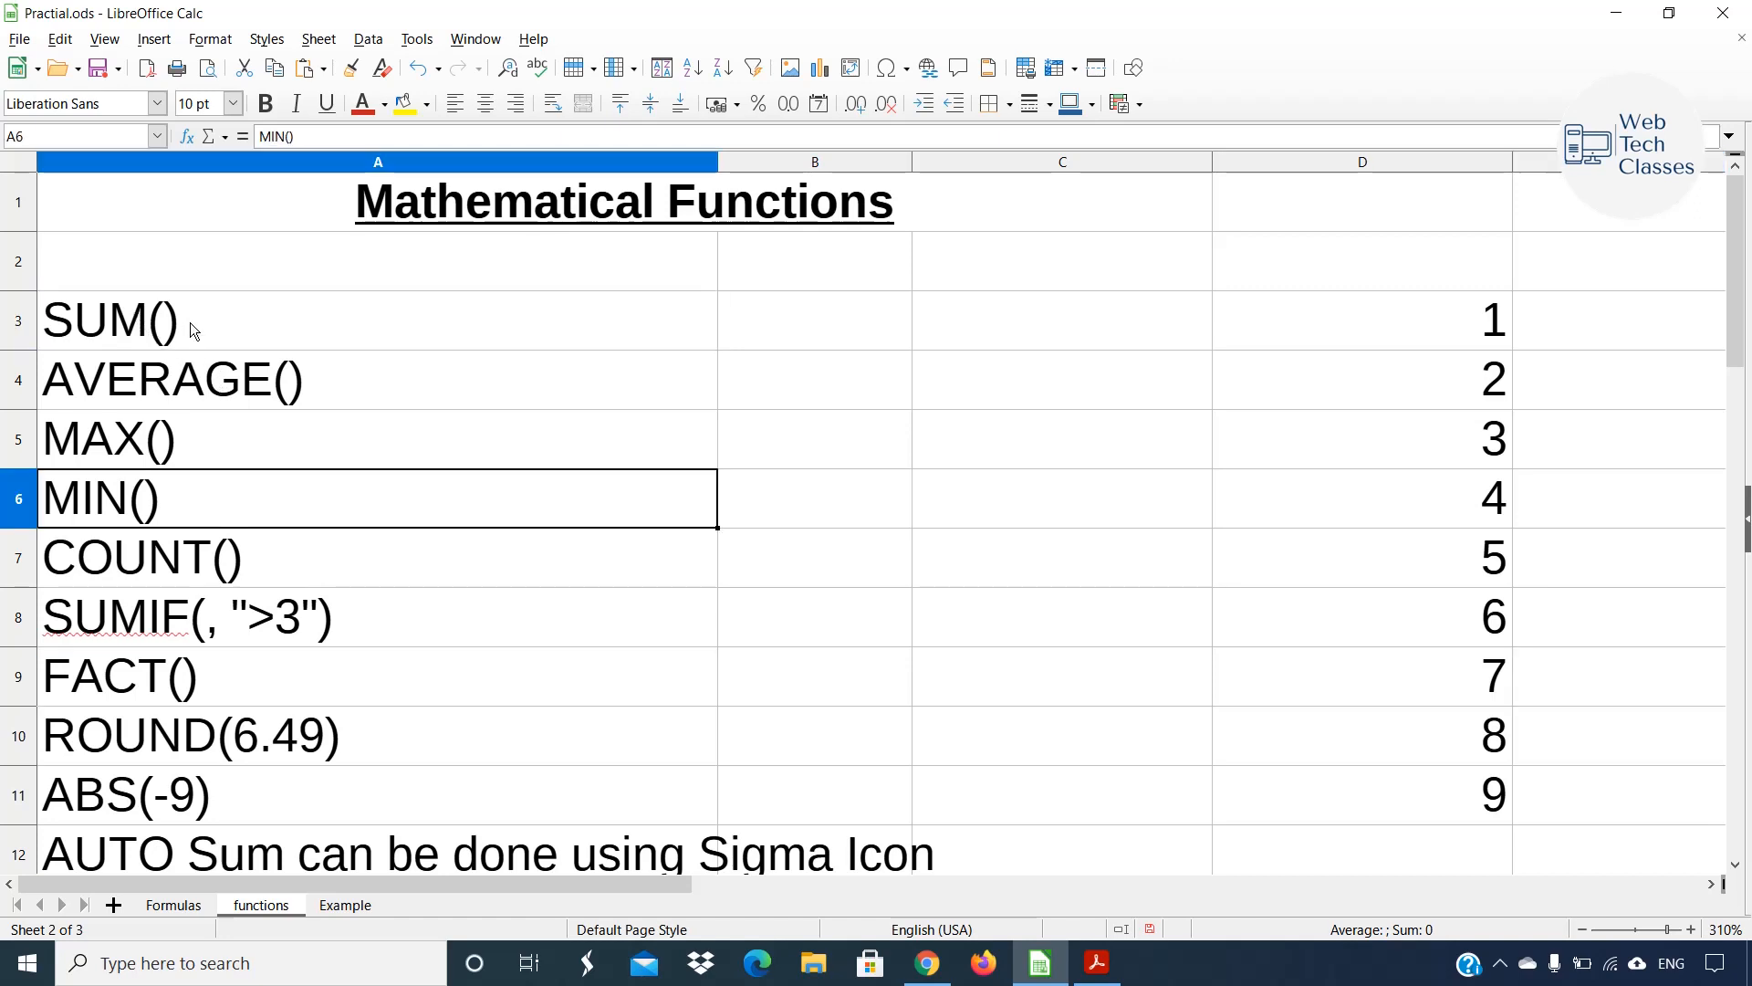
{"action": "left_click_drag", "start_coordinate": [190, 321], "coordinate": [265, 732]}
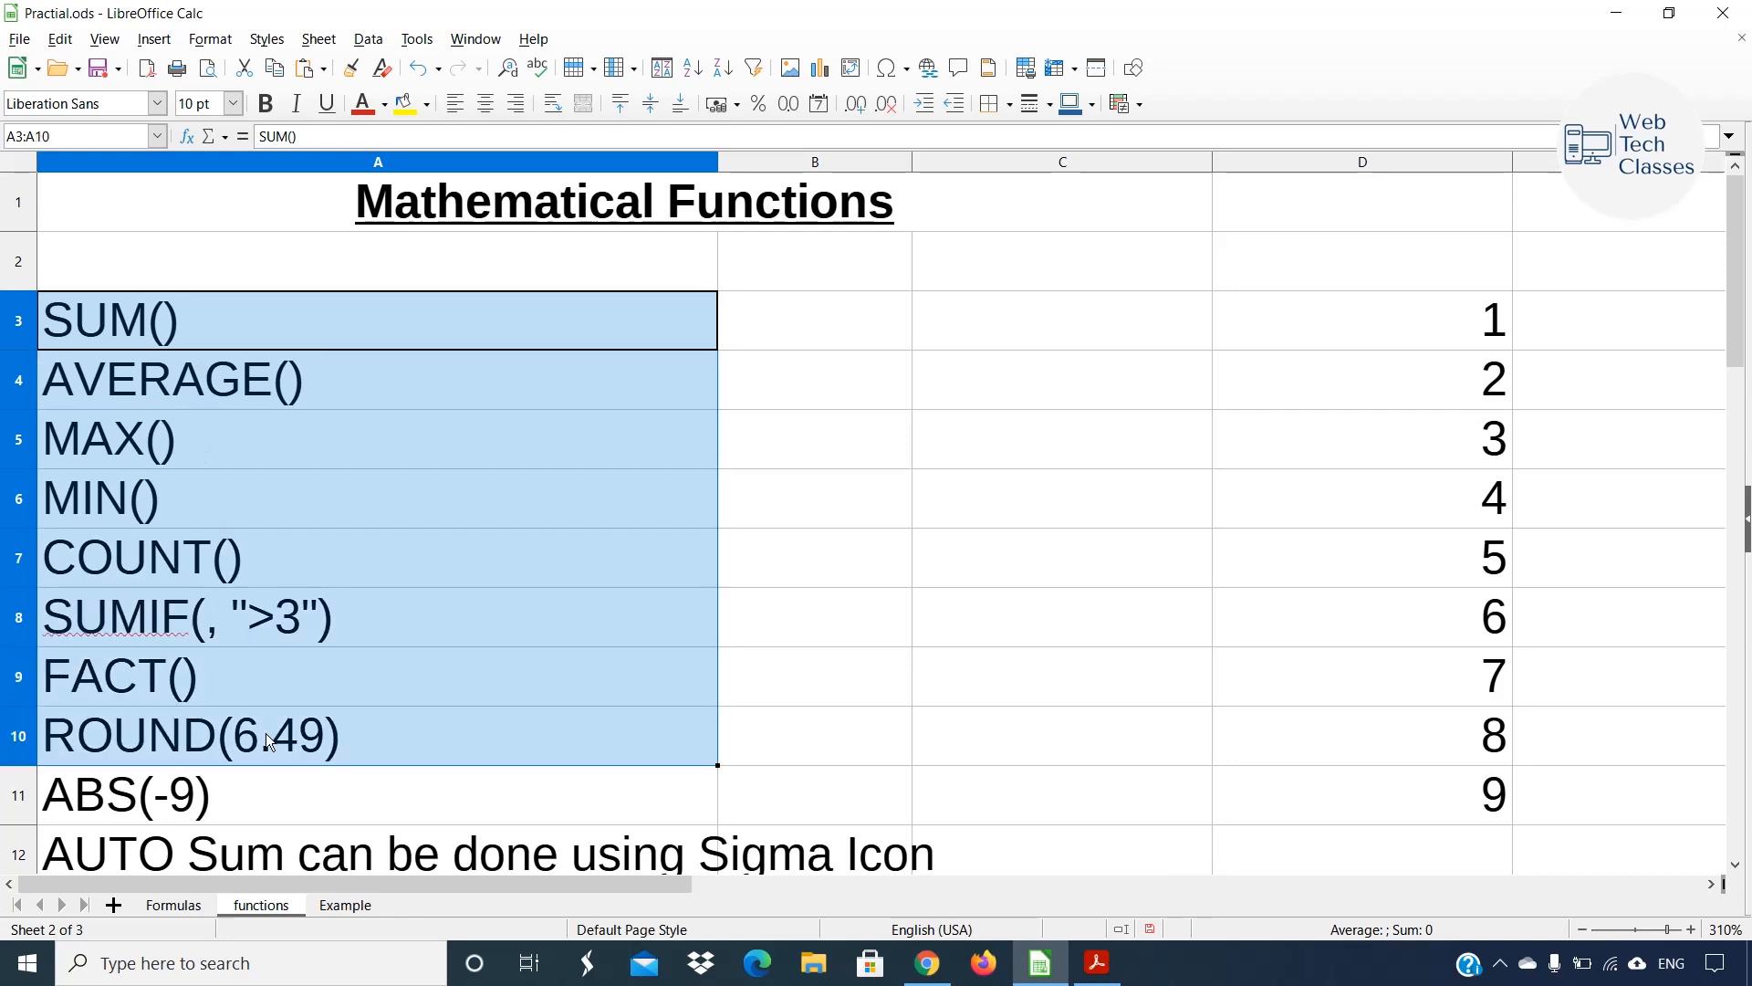
{"action": "left_click", "coordinate": [923, 345]}
{"action": "left_click", "coordinate": [324, 315]}
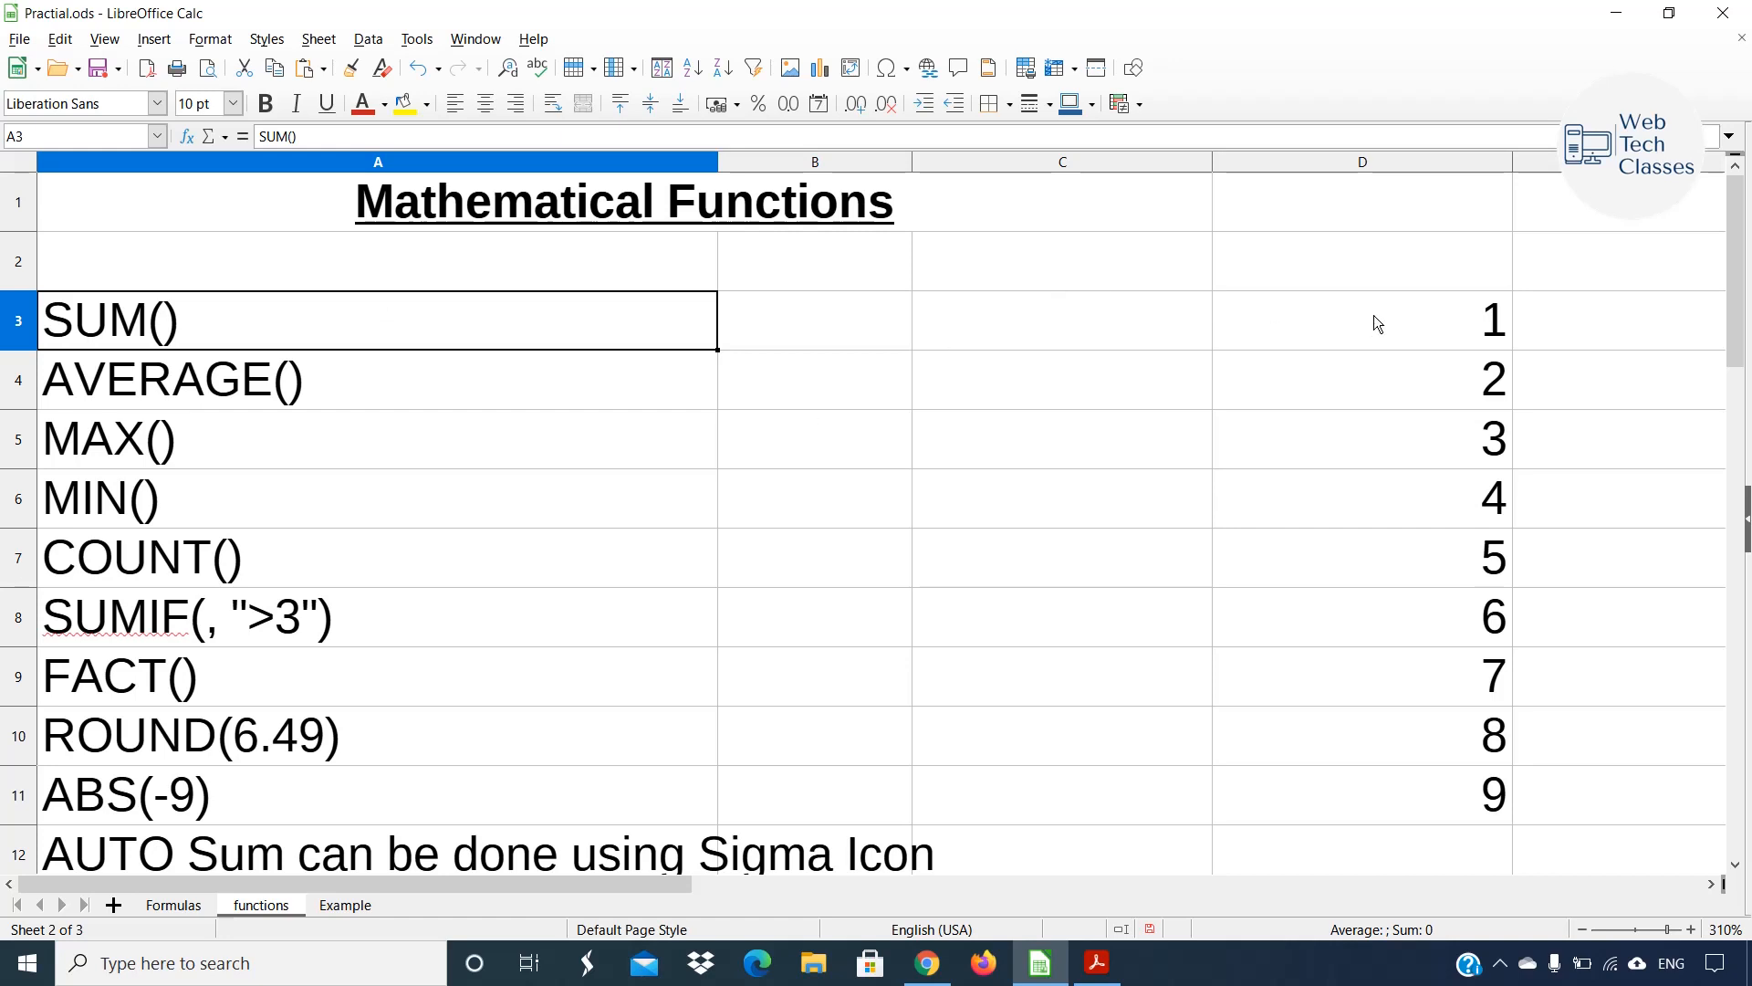
Enter the formula =D3+D4+D5 in C3 to add the first three numbers individually.
{"action": "left_click_drag", "start_coordinate": [1420, 317], "coordinate": [1446, 450]}
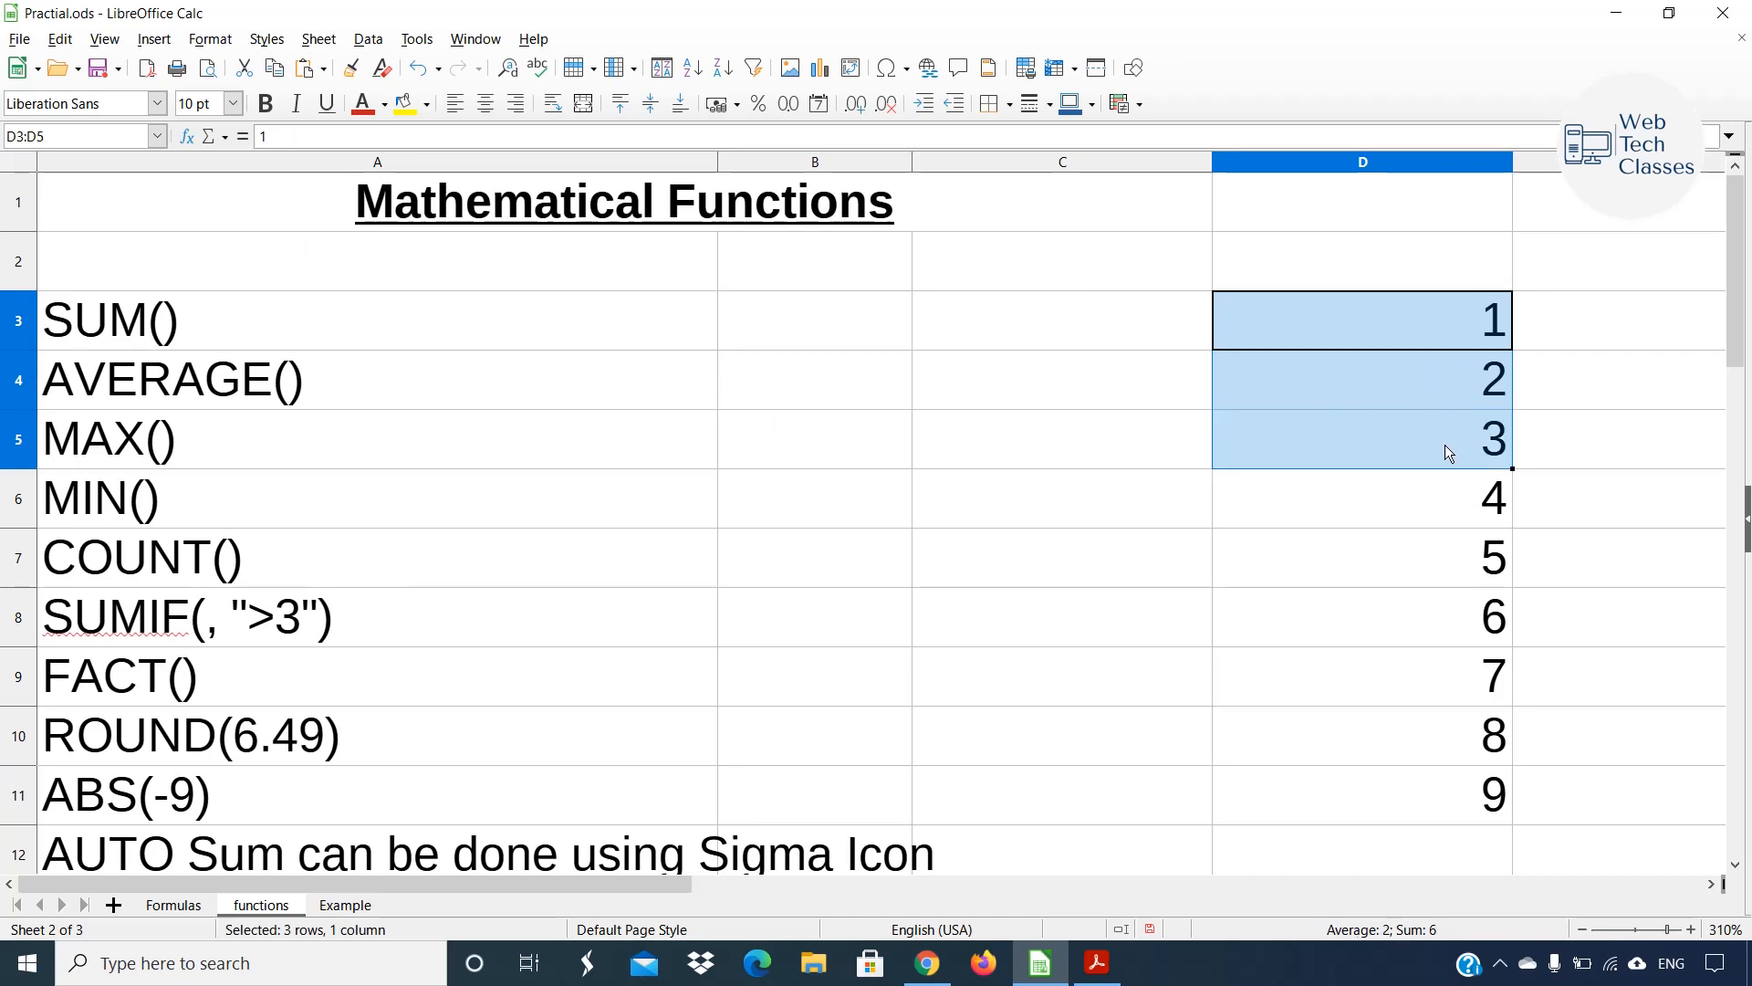
{"action": "double_click", "coordinate": [1015, 314]}
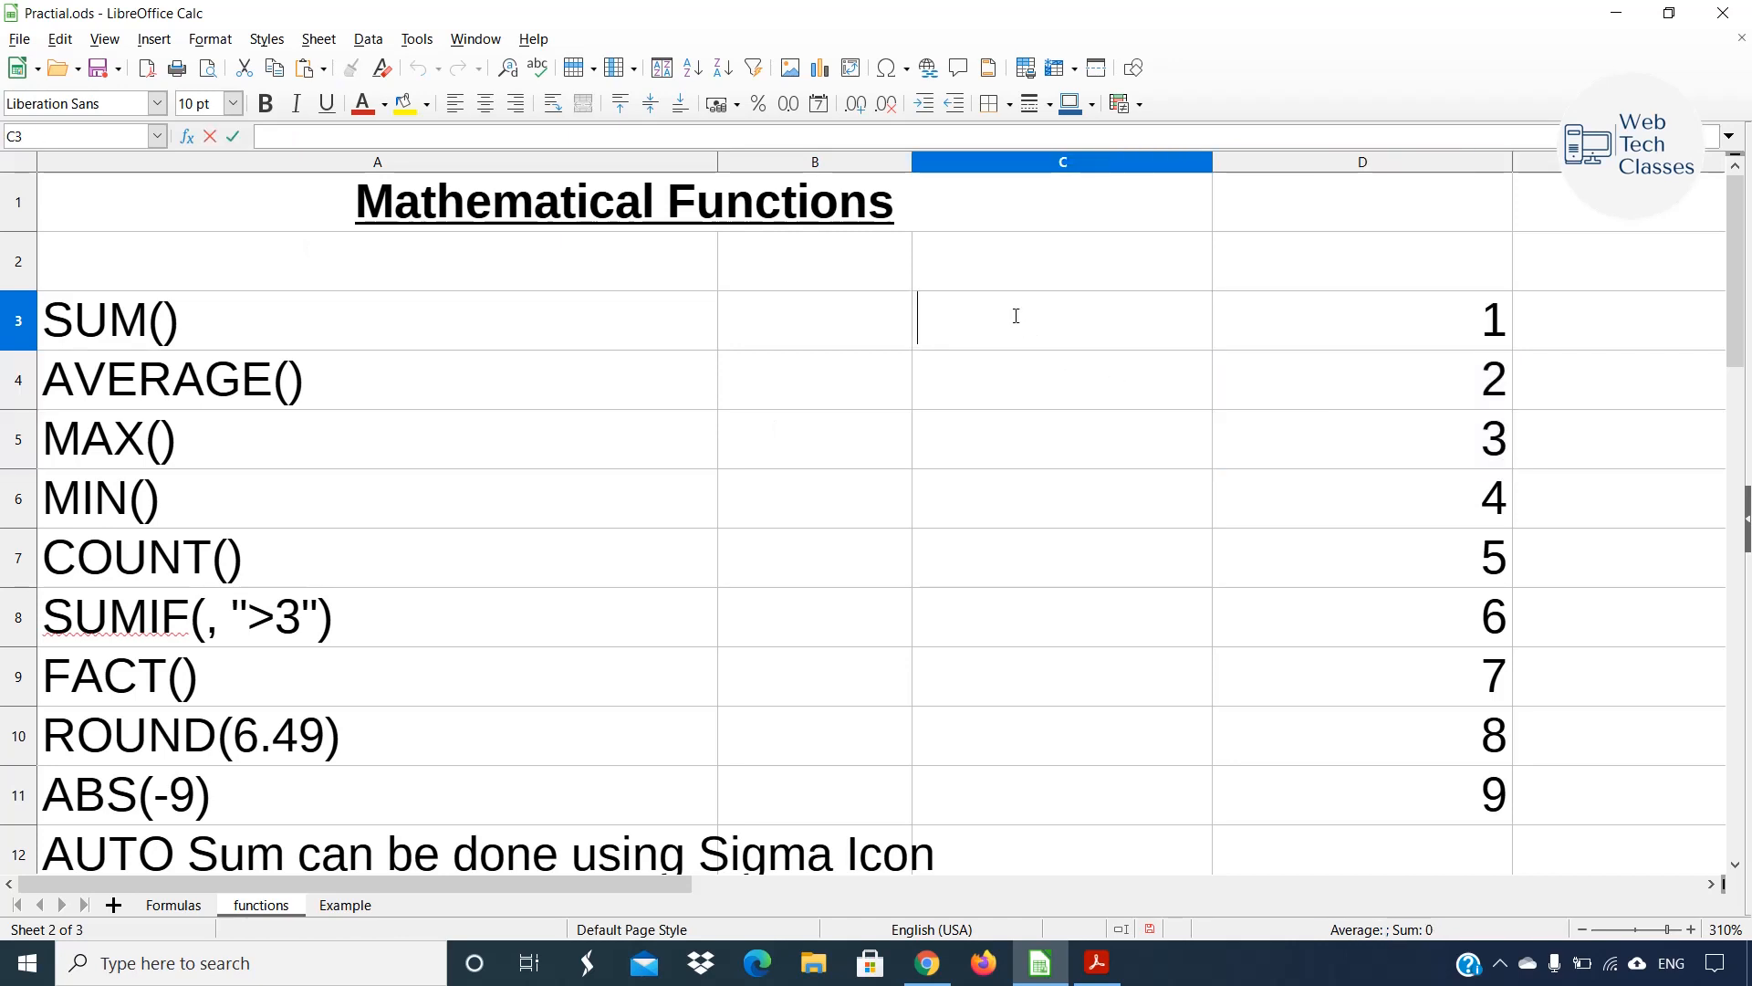
{"action": "type", "text": "="}
{"action": "left_click", "coordinate": [1466, 317]}
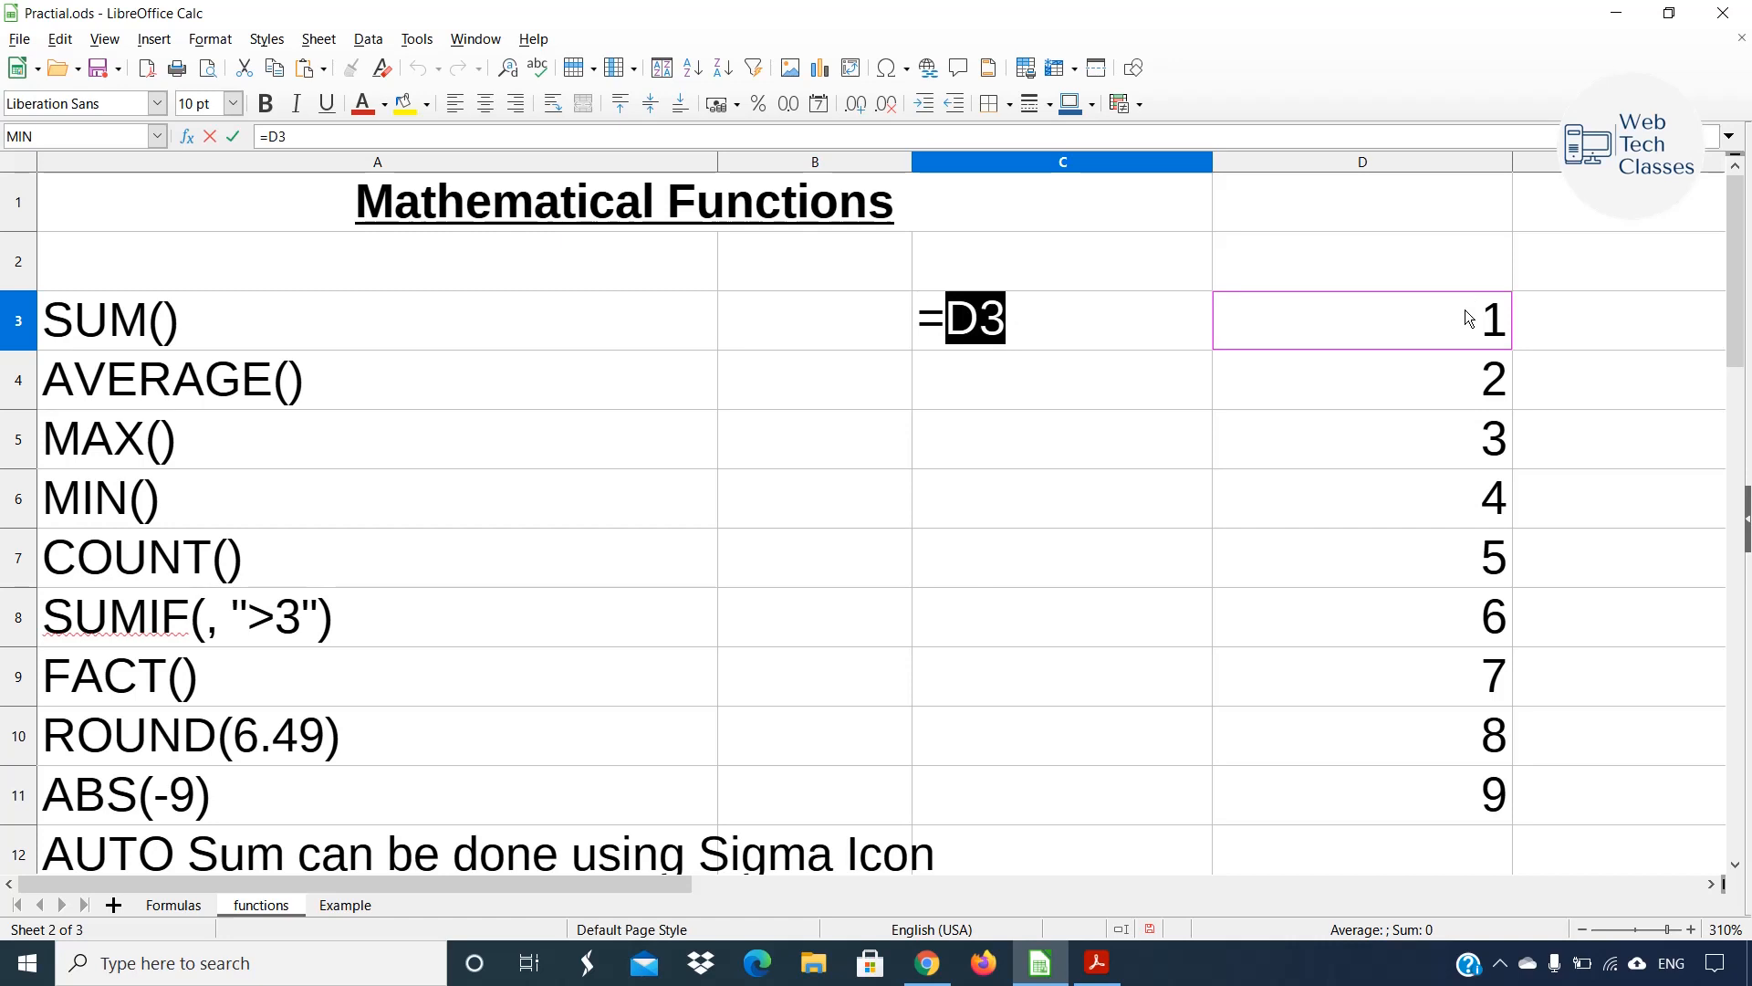
{"action": "type", "text": "+"}
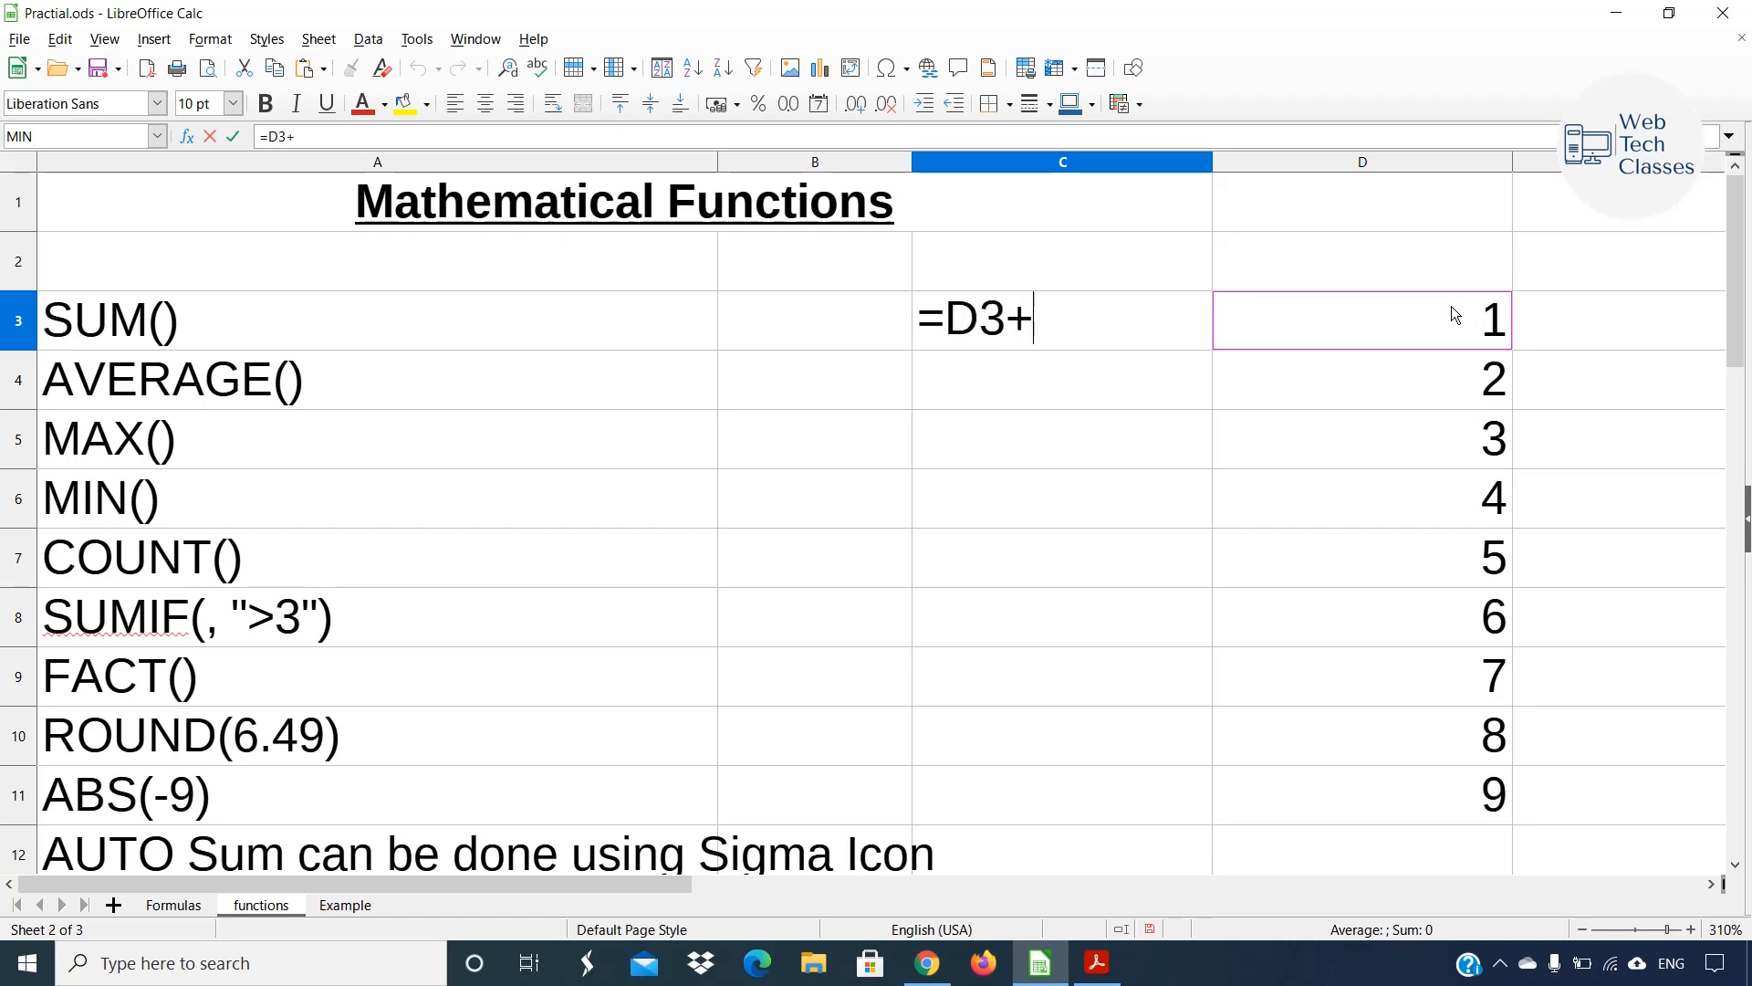
{"action": "left_click", "coordinate": [1494, 383]}
{"action": "type", "text": "+"}
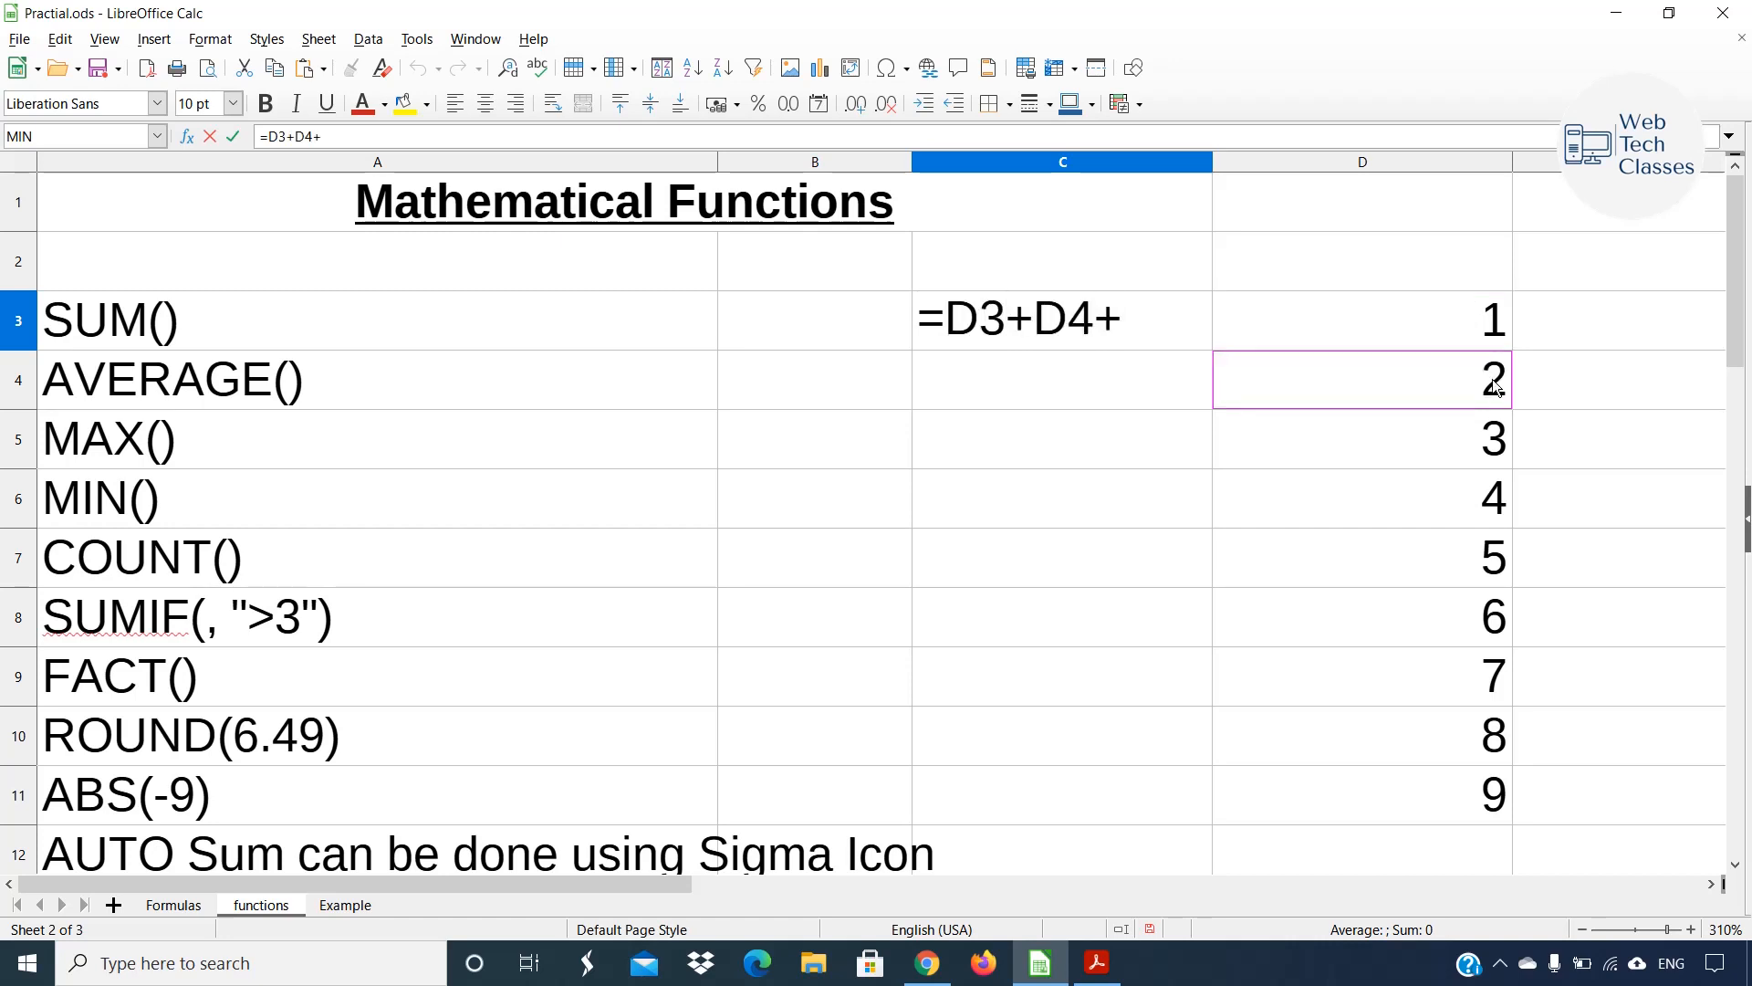
{"action": "left_click", "coordinate": [1494, 437]}
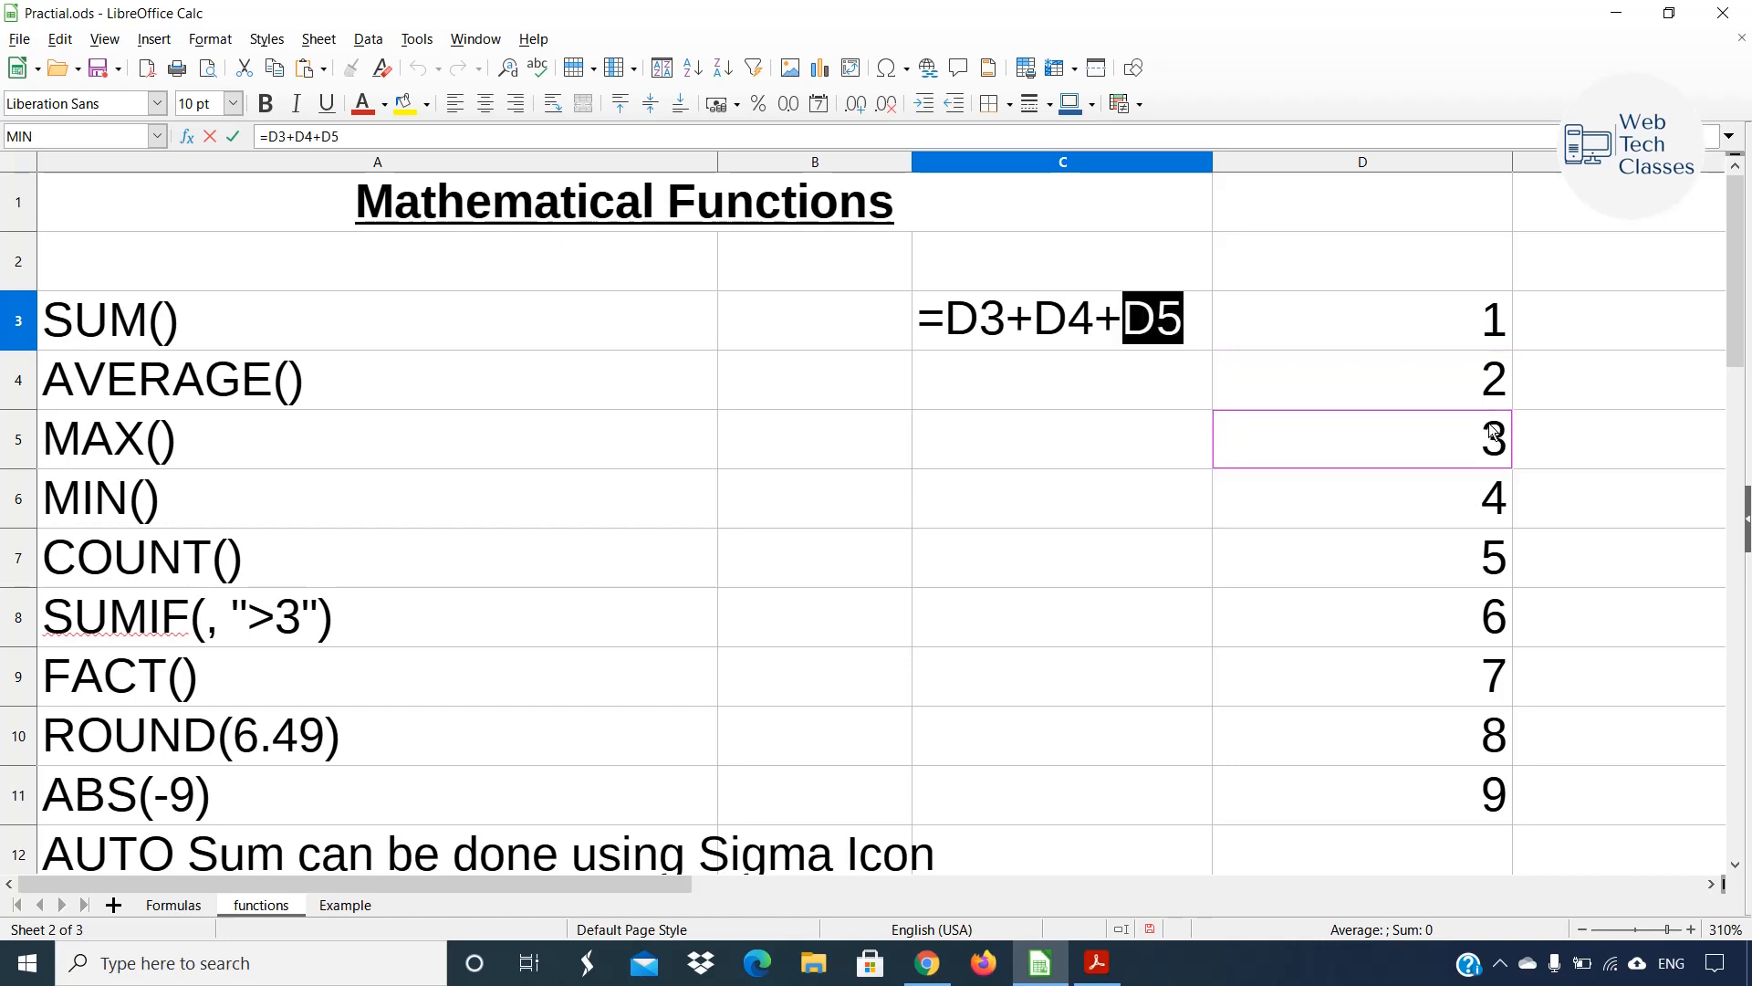
{"action": "key", "text": "Return"}
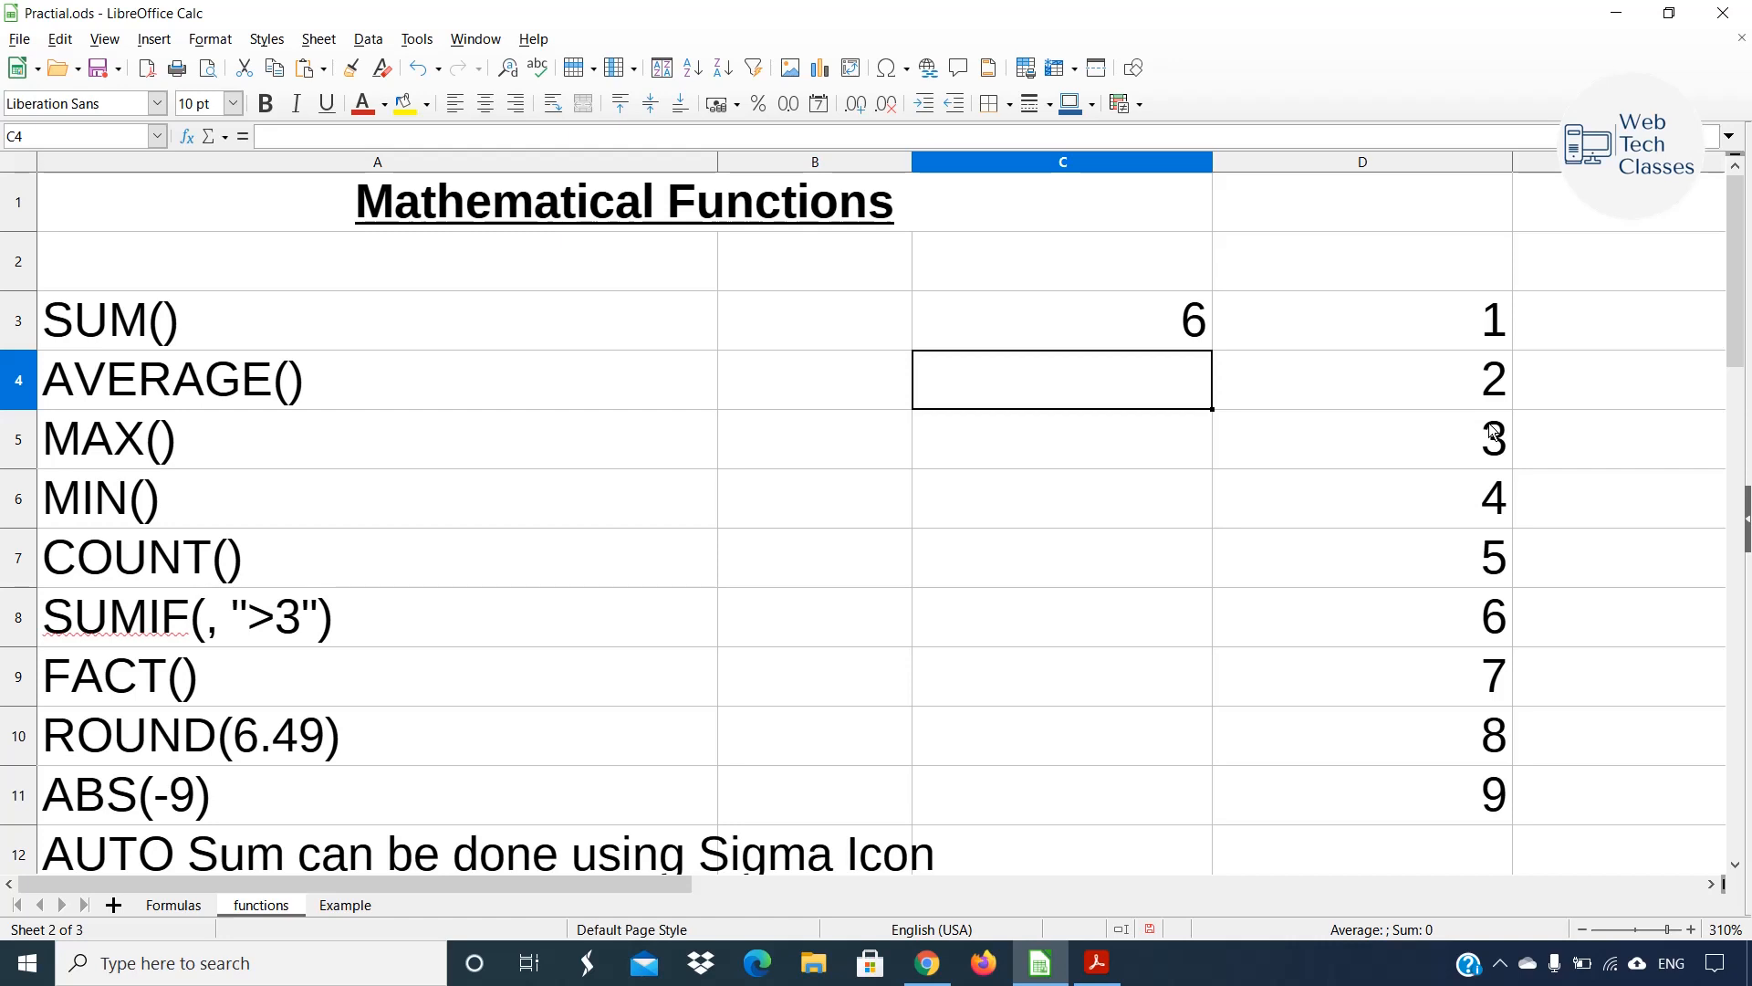
{"action": "key", "text": "Up"}
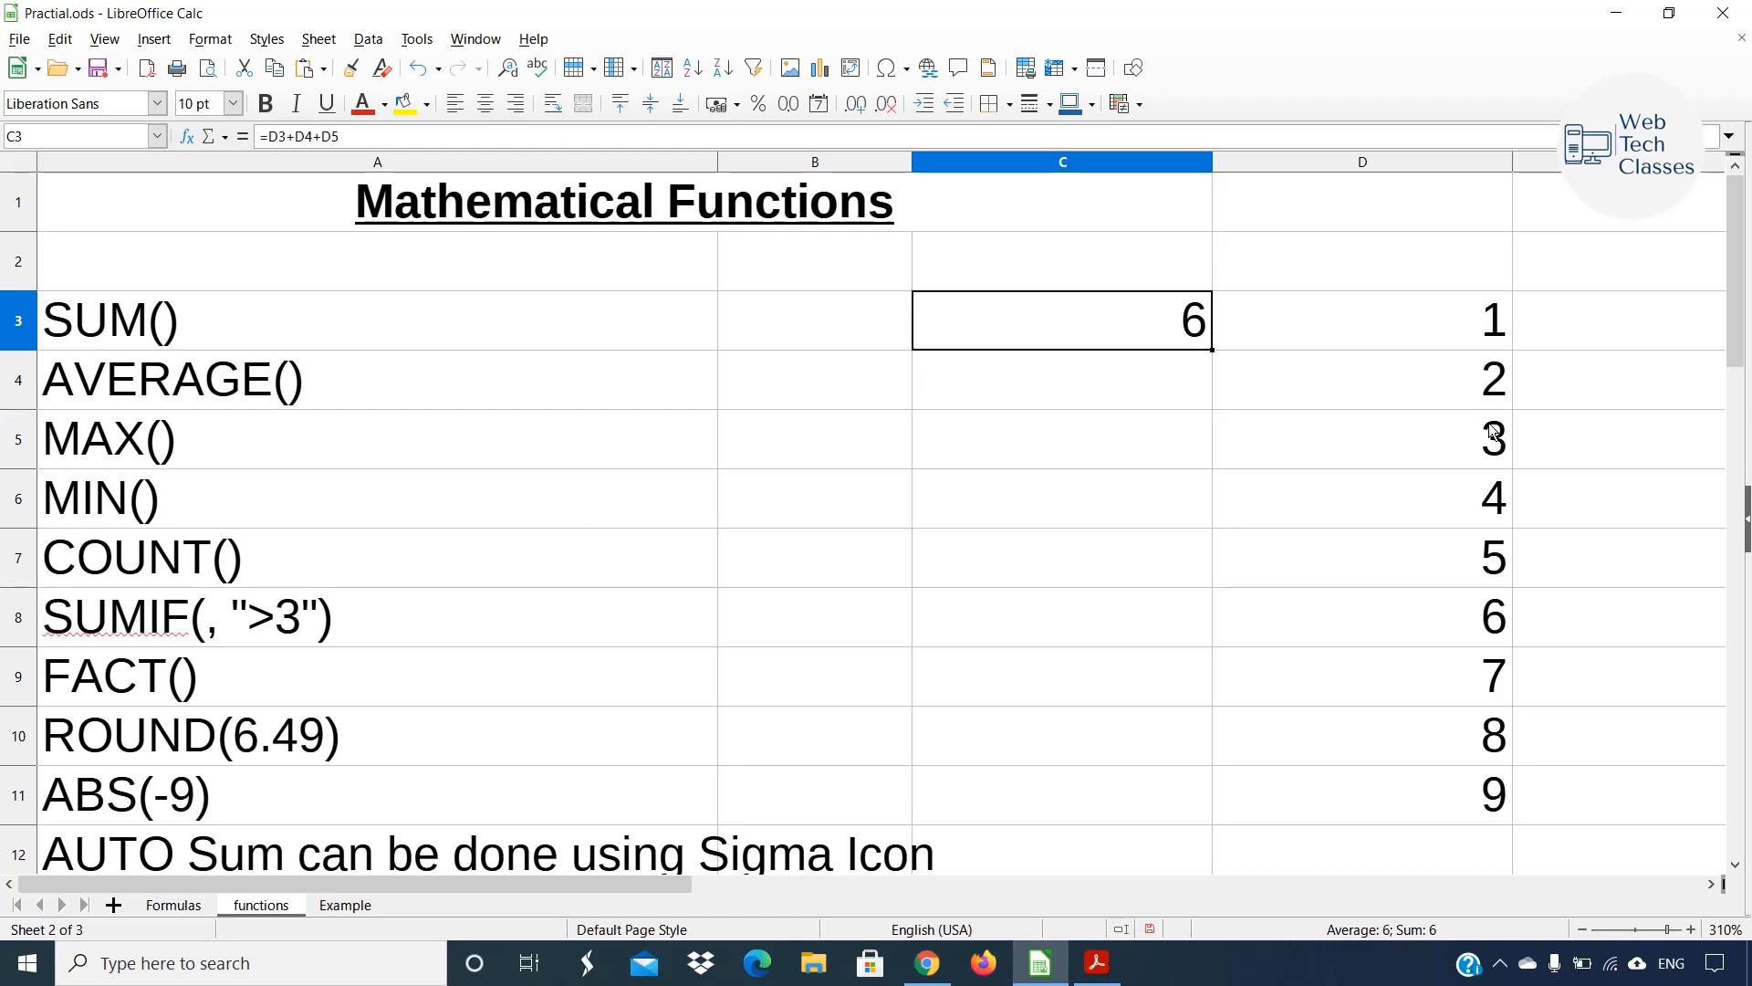
Try to extend the addition formula in C3 with a reference to D11.
{"action": "left_click_drag", "start_coordinate": [1396, 735], "coordinate": [1451, 783]}
{"action": "left_click", "coordinate": [1380, 315]}
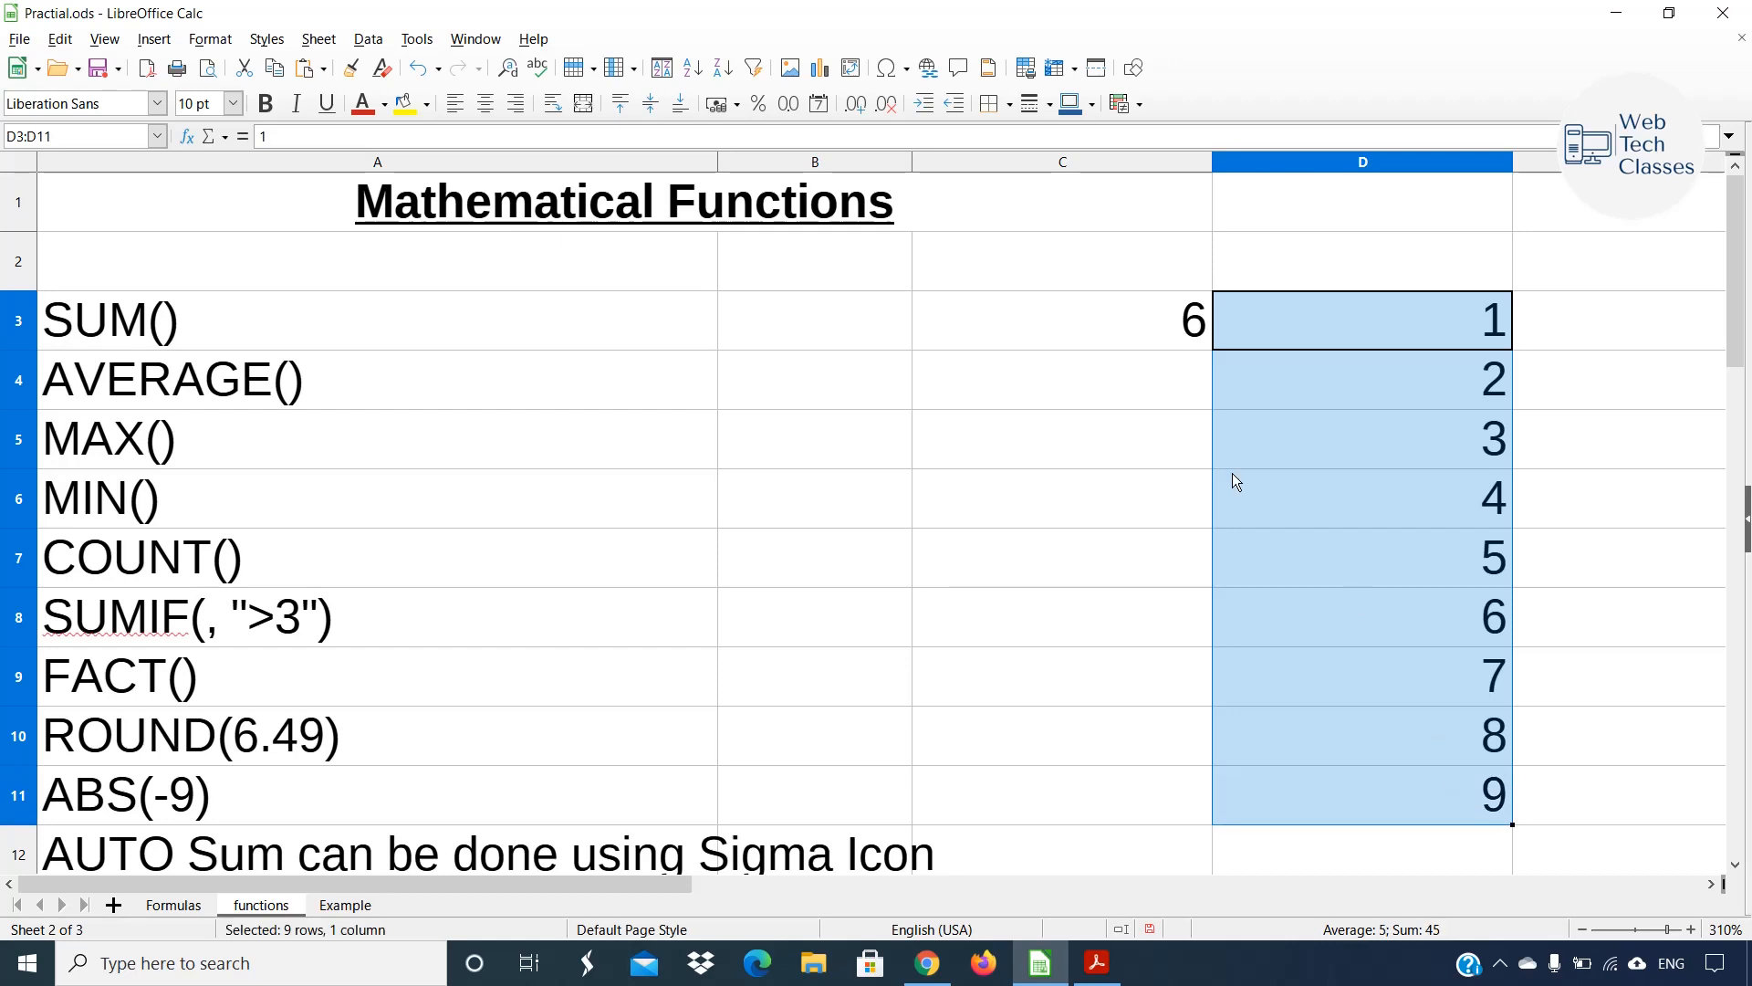
{"action": "left_click", "coordinate": [1147, 330]}
{"action": "double_click", "coordinate": [1147, 326]}
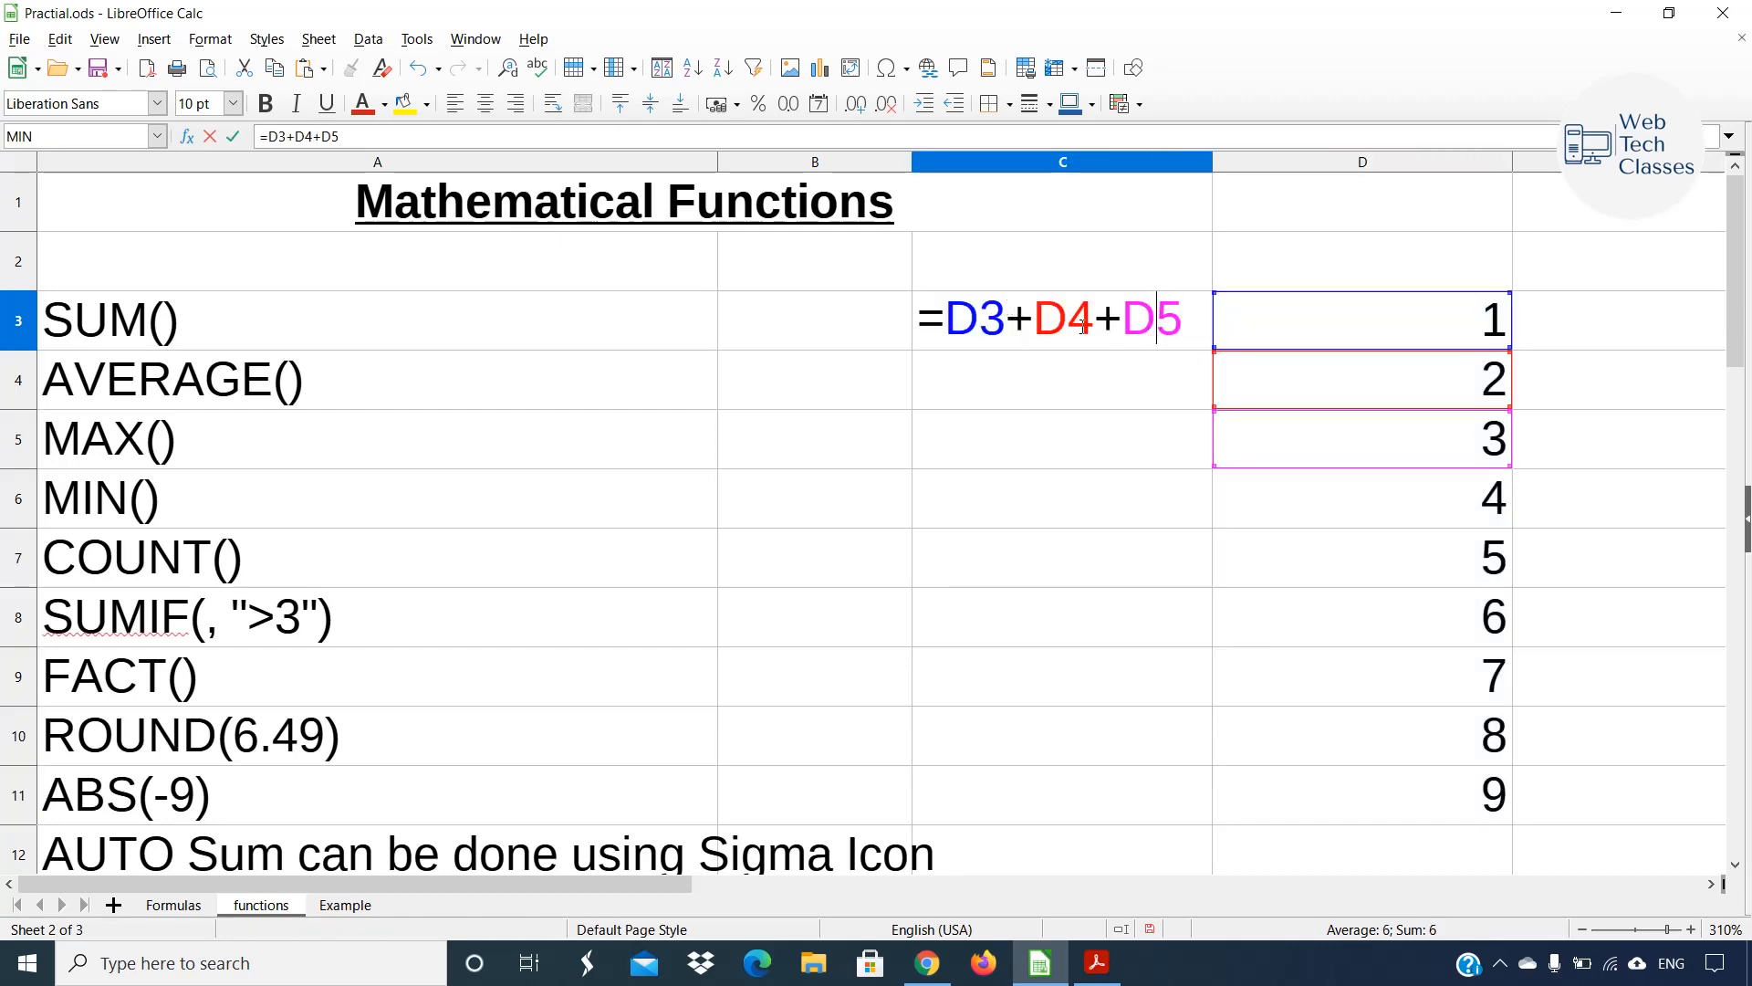
{"action": "left_click", "coordinate": [1188, 325]}
{"action": "left_click", "coordinate": [1440, 800]}
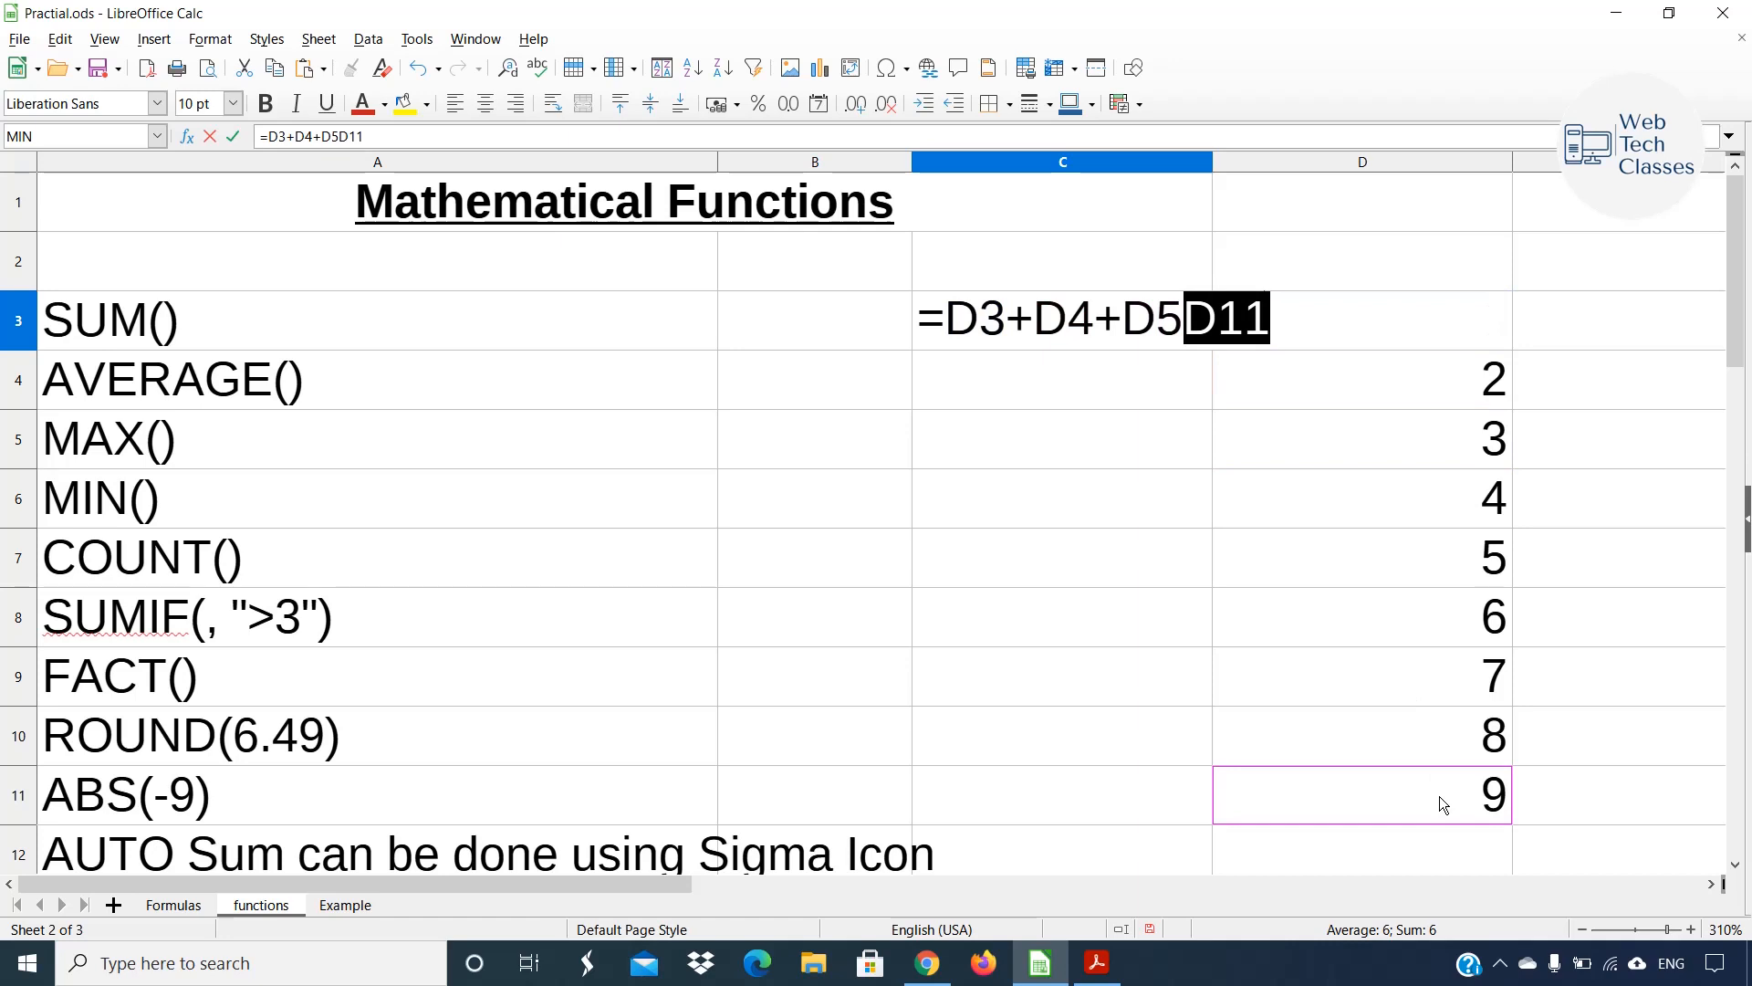
Clear the whole addition formula from C3 and leave the cell empty.
{"action": "key", "text": "BackSpace"}
{"action": "key", "text": "BackSpace"}
{"action": "key", "text": "BackSpace"}
{"action": "key", "text": "BackSpace"}
{"action": "key", "text": "BackSpace"}
{"action": "key", "text": "BackSpace"}
{"action": "key", "text": "BackSpace"}
{"action": "key", "text": "BackSpace"}
{"action": "key", "text": "BackSpace"}
{"action": "key", "text": "BackSpace"}
{"action": "key", "text": "BackSpace"}
{"action": "key", "text": "BackSpace"}
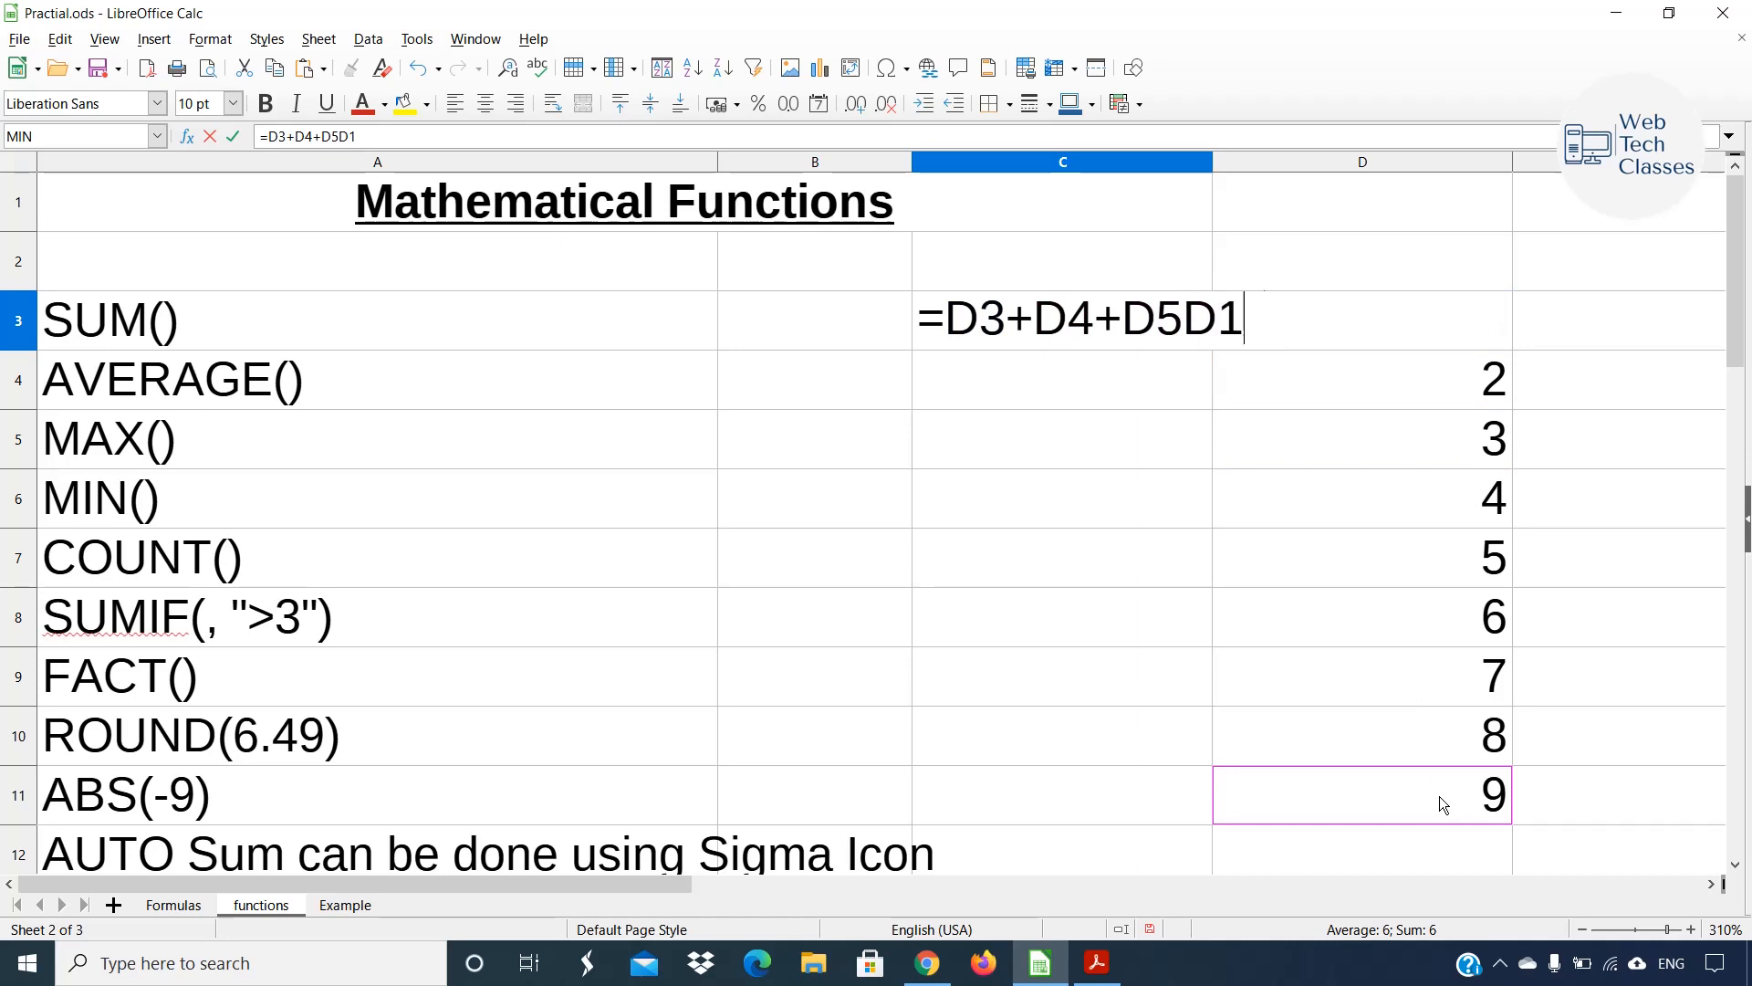
{"action": "left_click", "coordinate": [1132, 499]}
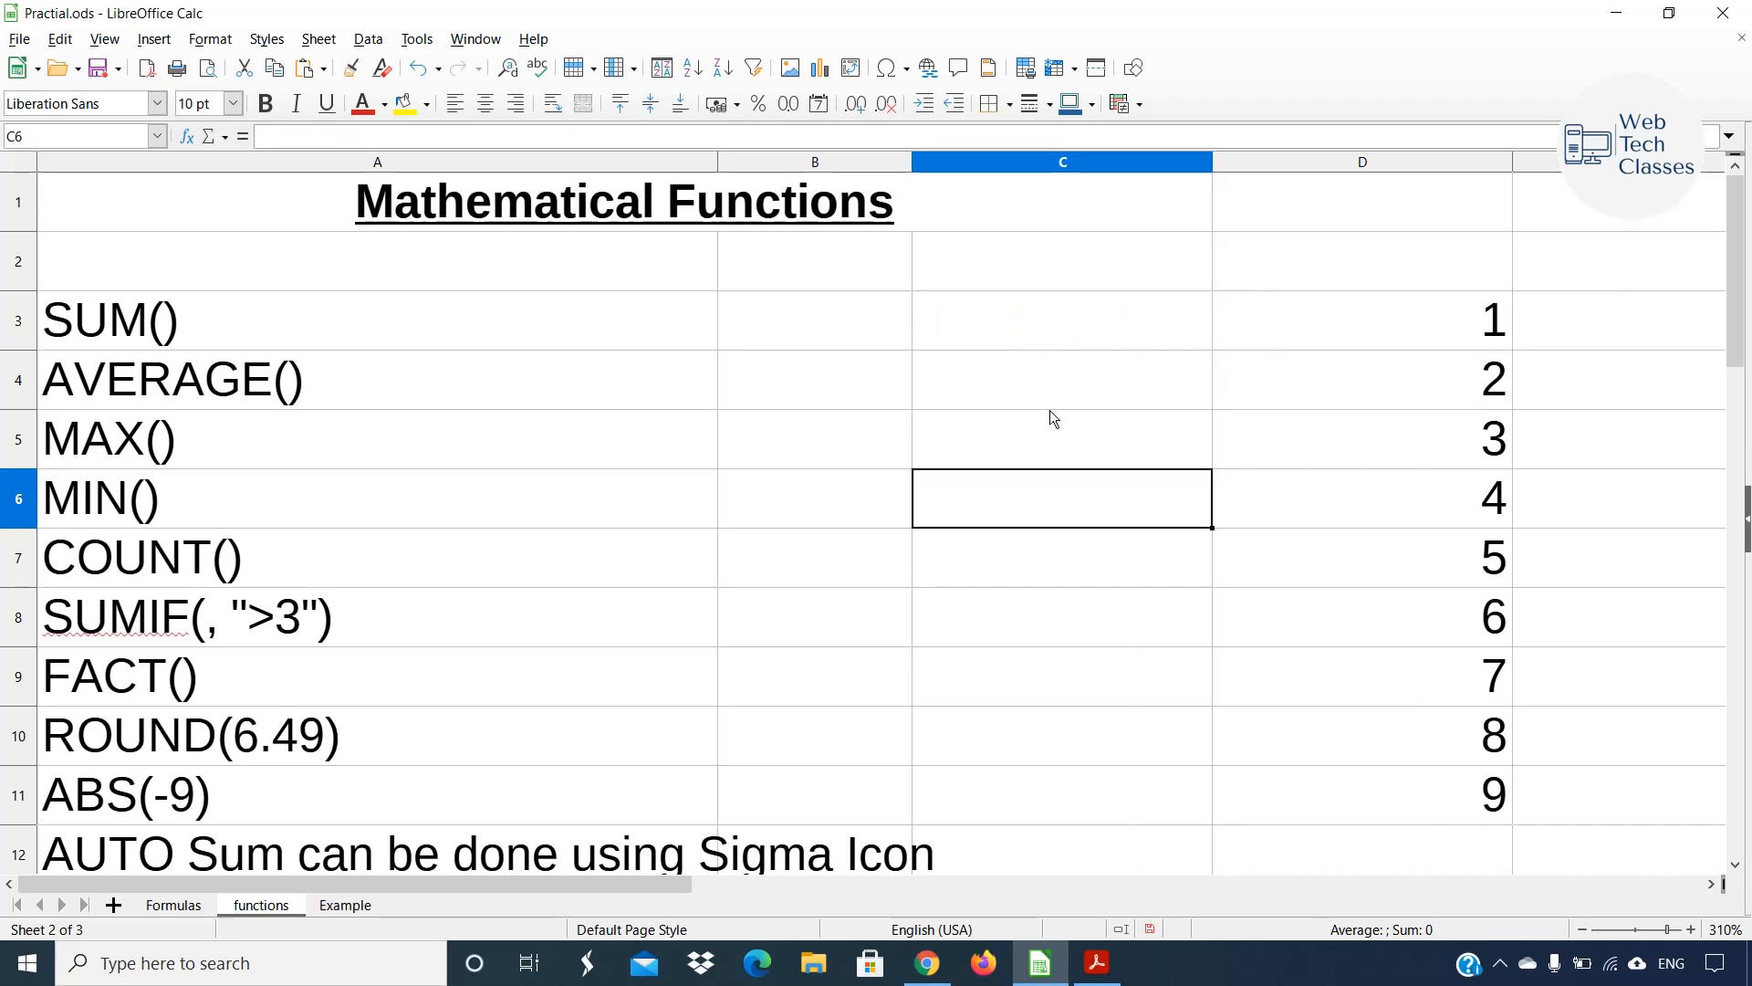
Examine the SUM() entry in A3 and the numbers in D3:D11 that the function is to add.
{"action": "left_click", "coordinate": [221, 330]}
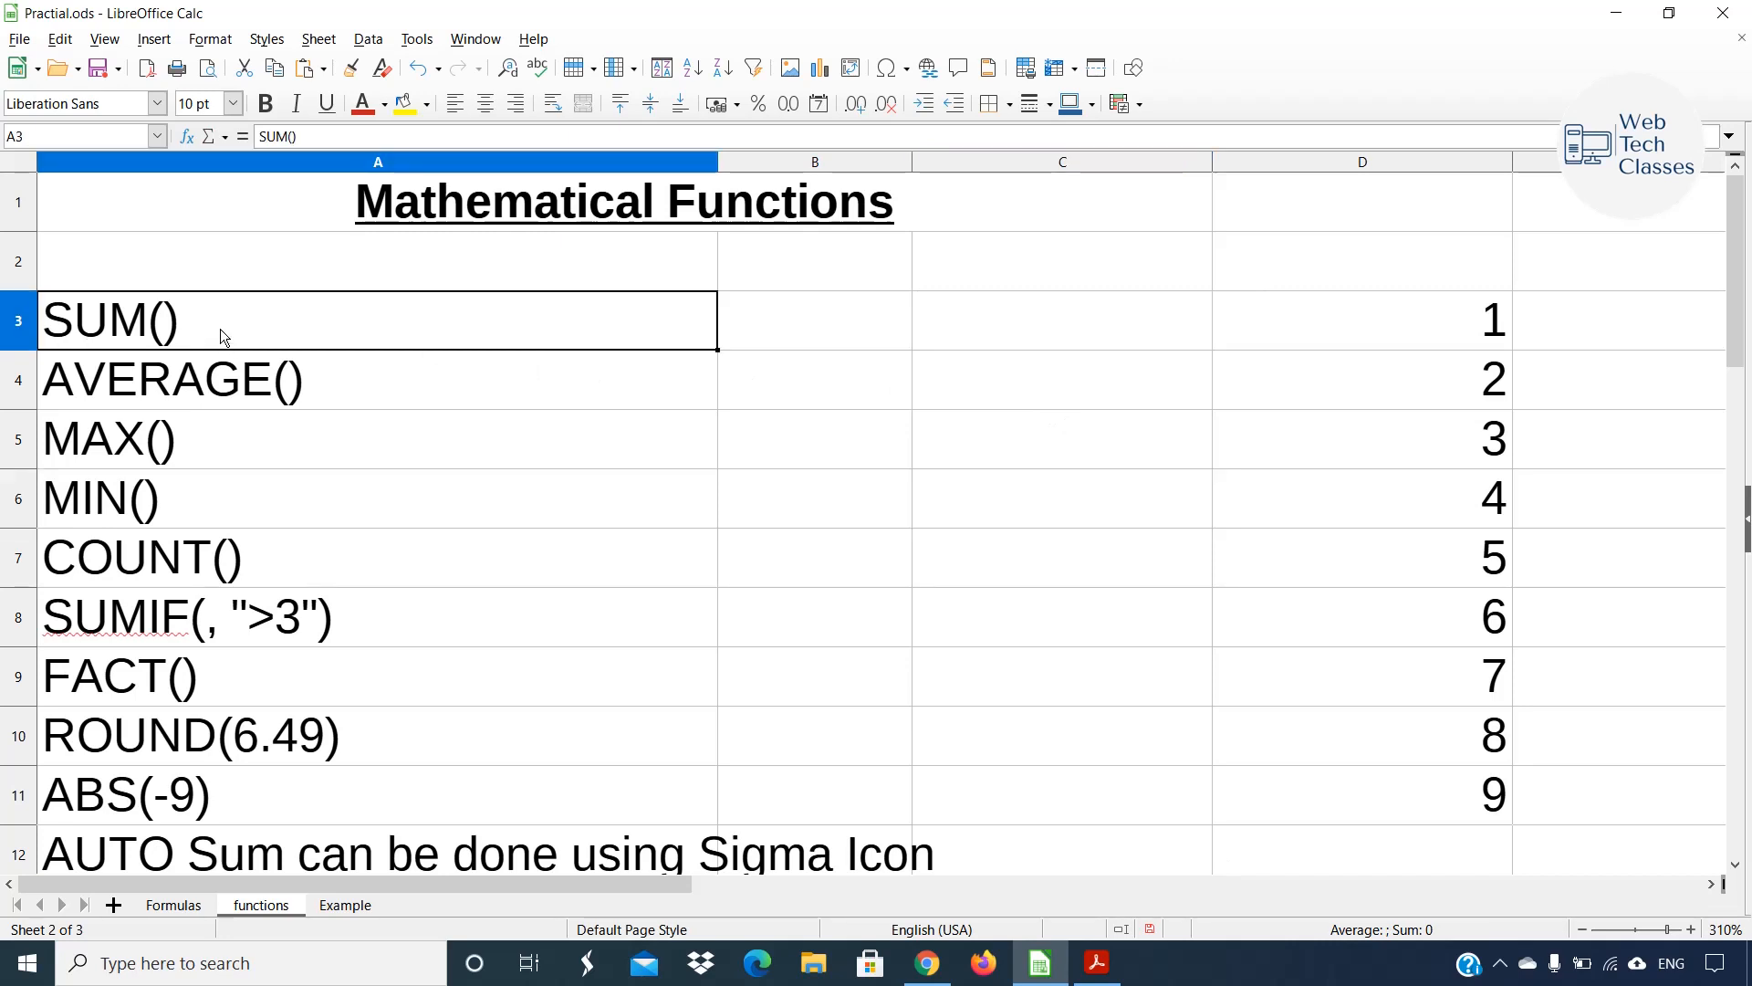
{"action": "double_click", "coordinate": [207, 321]}
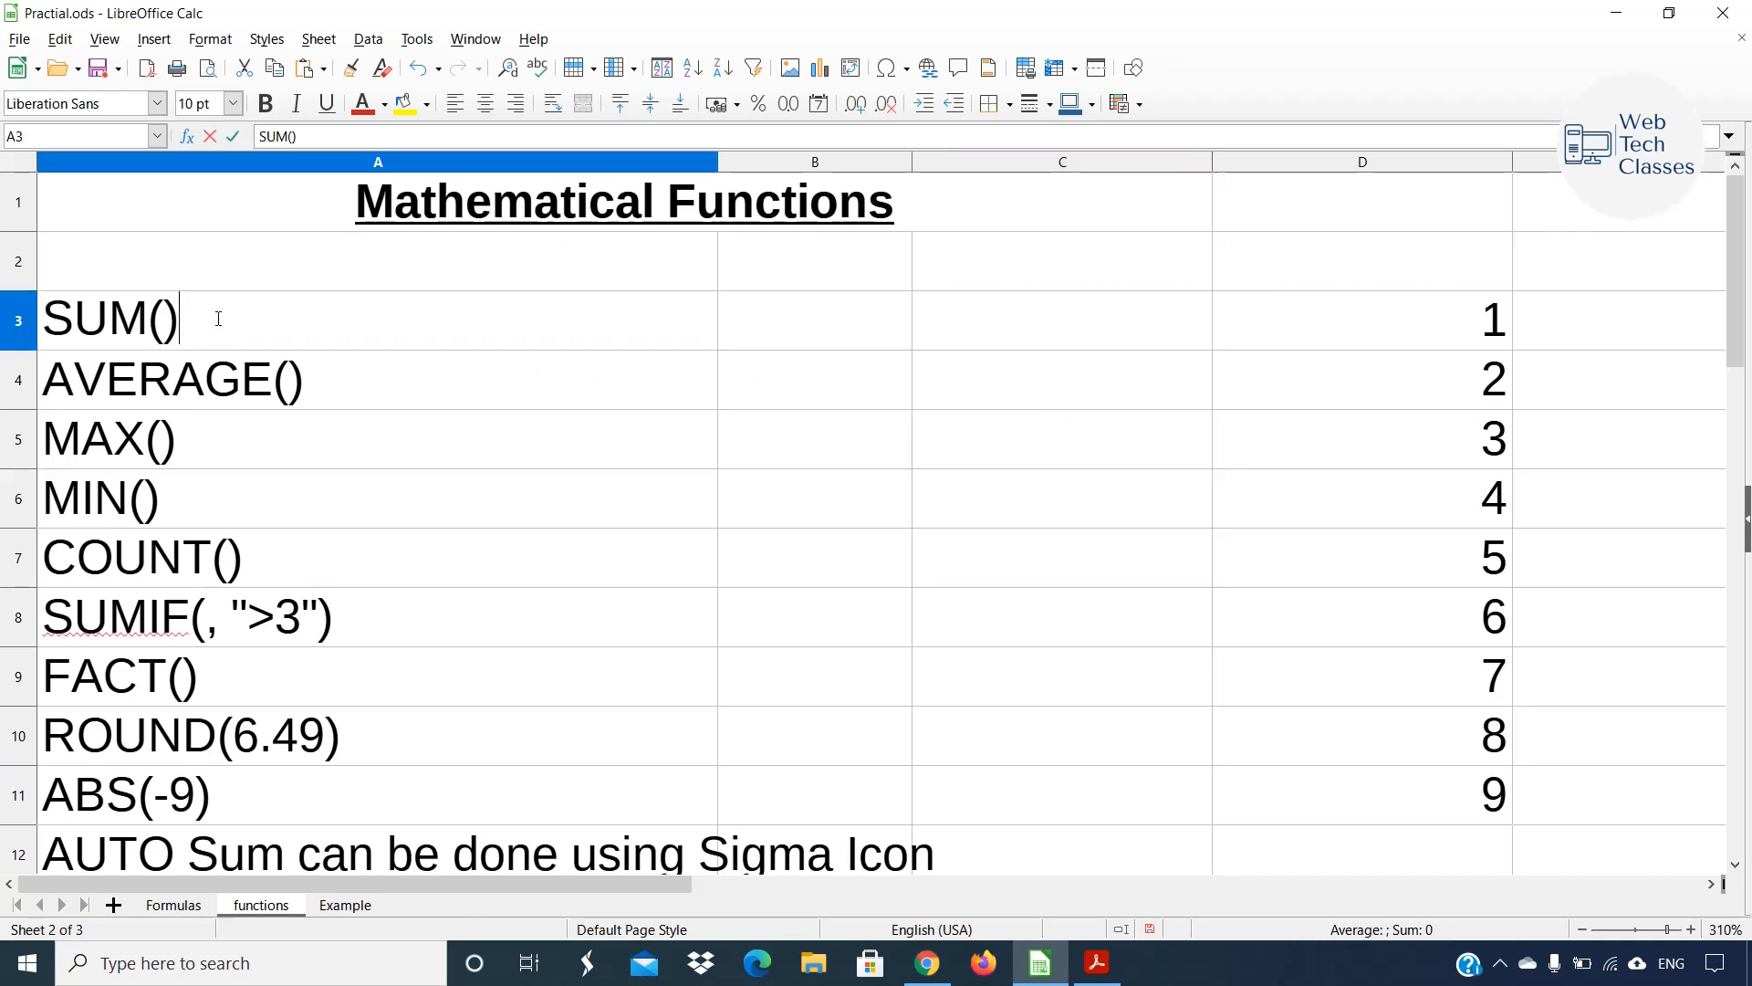
{"action": "left_click_drag", "start_coordinate": [217, 320], "coordinate": [38, 319]}
{"action": "left_click_drag", "start_coordinate": [1470, 309], "coordinate": [1478, 785]}
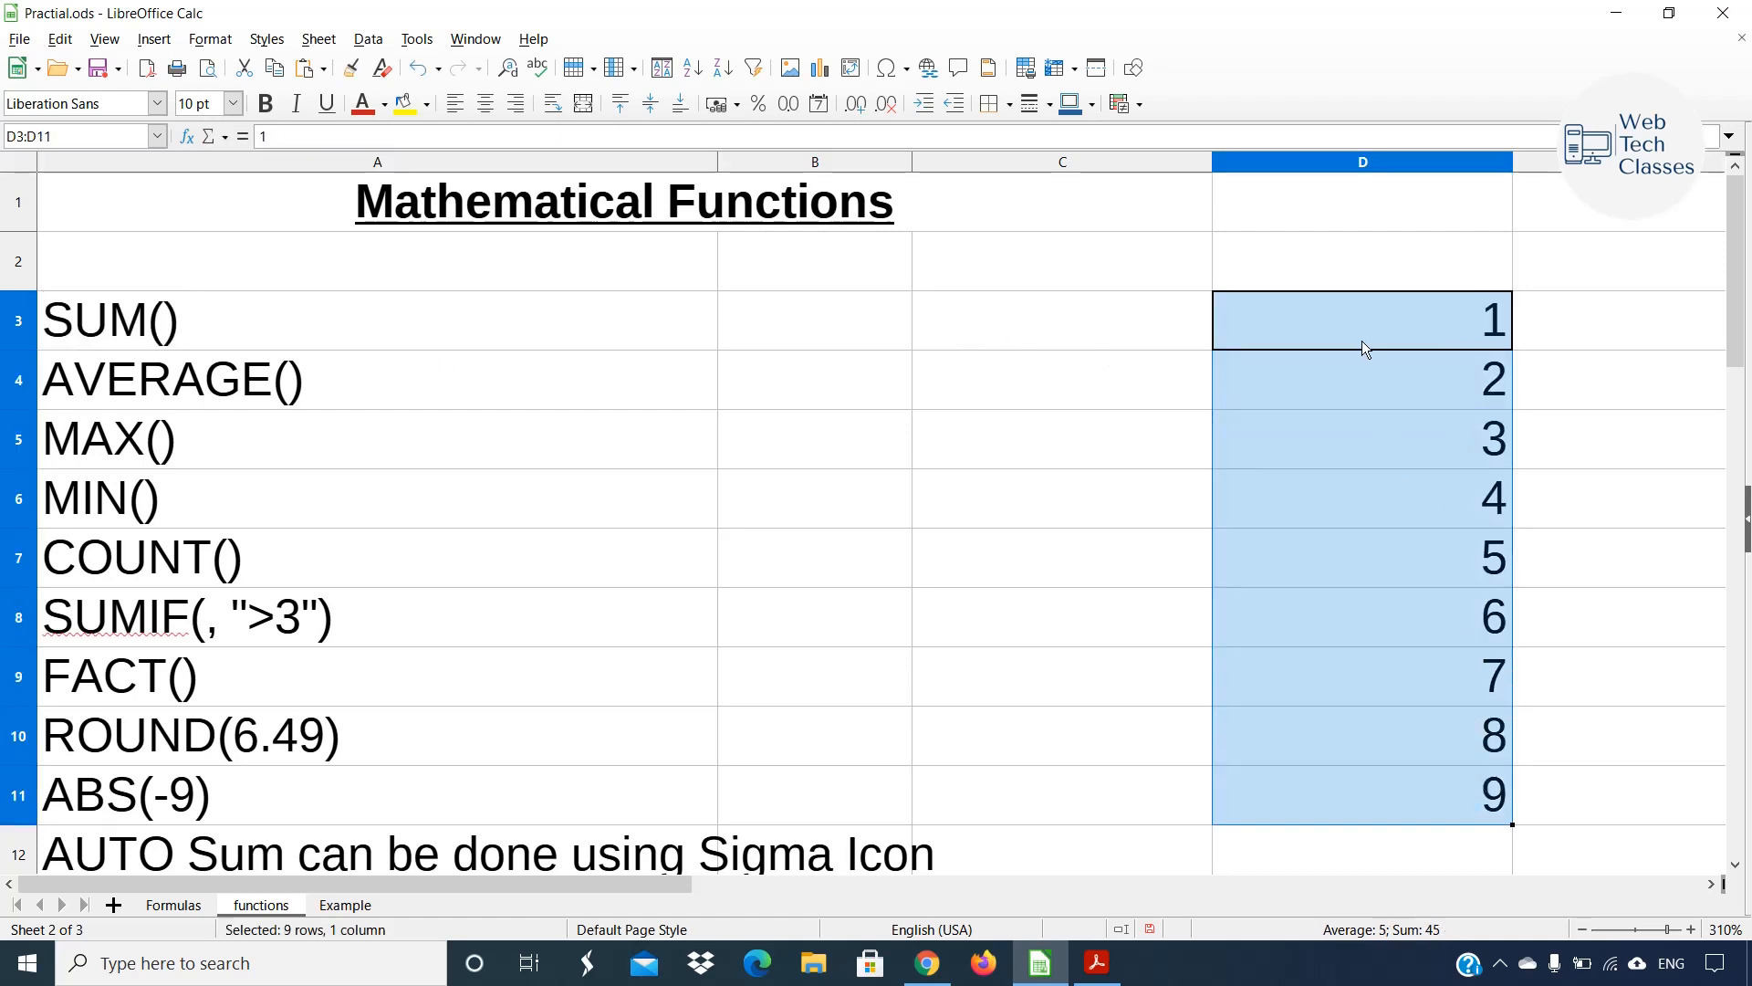
{"action": "left_click", "coordinate": [1361, 312]}
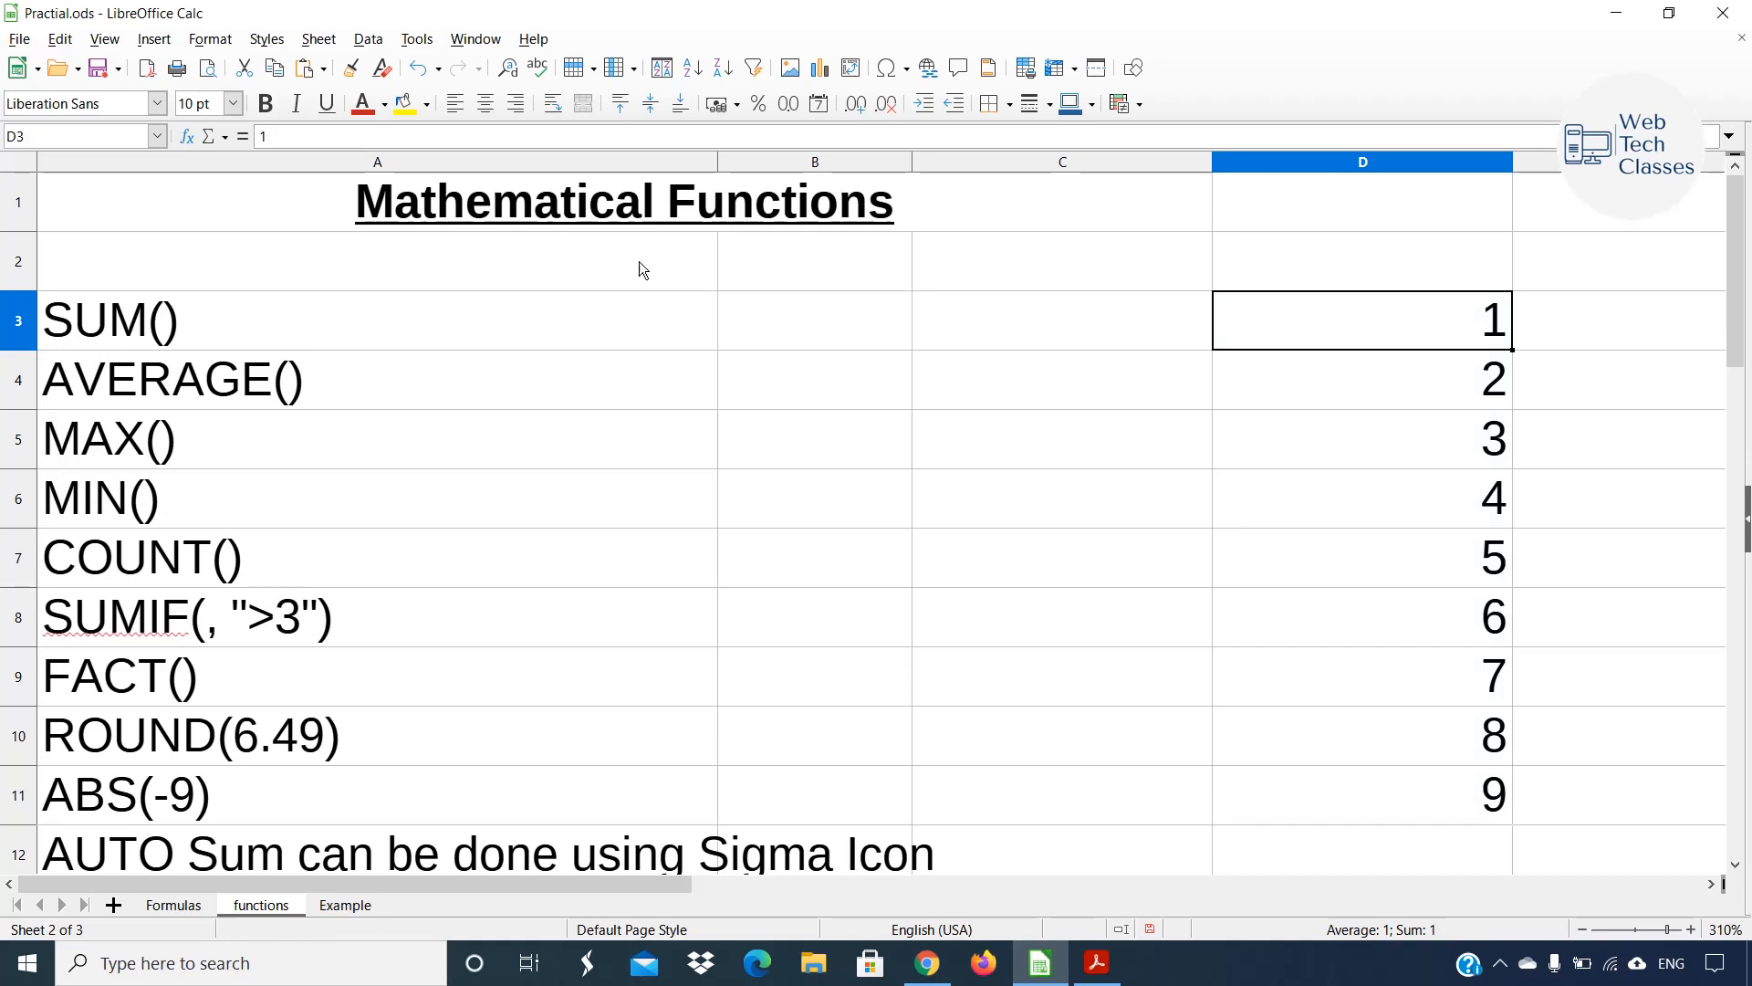
Enter the formula =SUM(D3:D11) in C3 to total the whole column of numbers.
{"action": "double_click", "coordinate": [955, 330]}
{"action": "type", "text": "="}
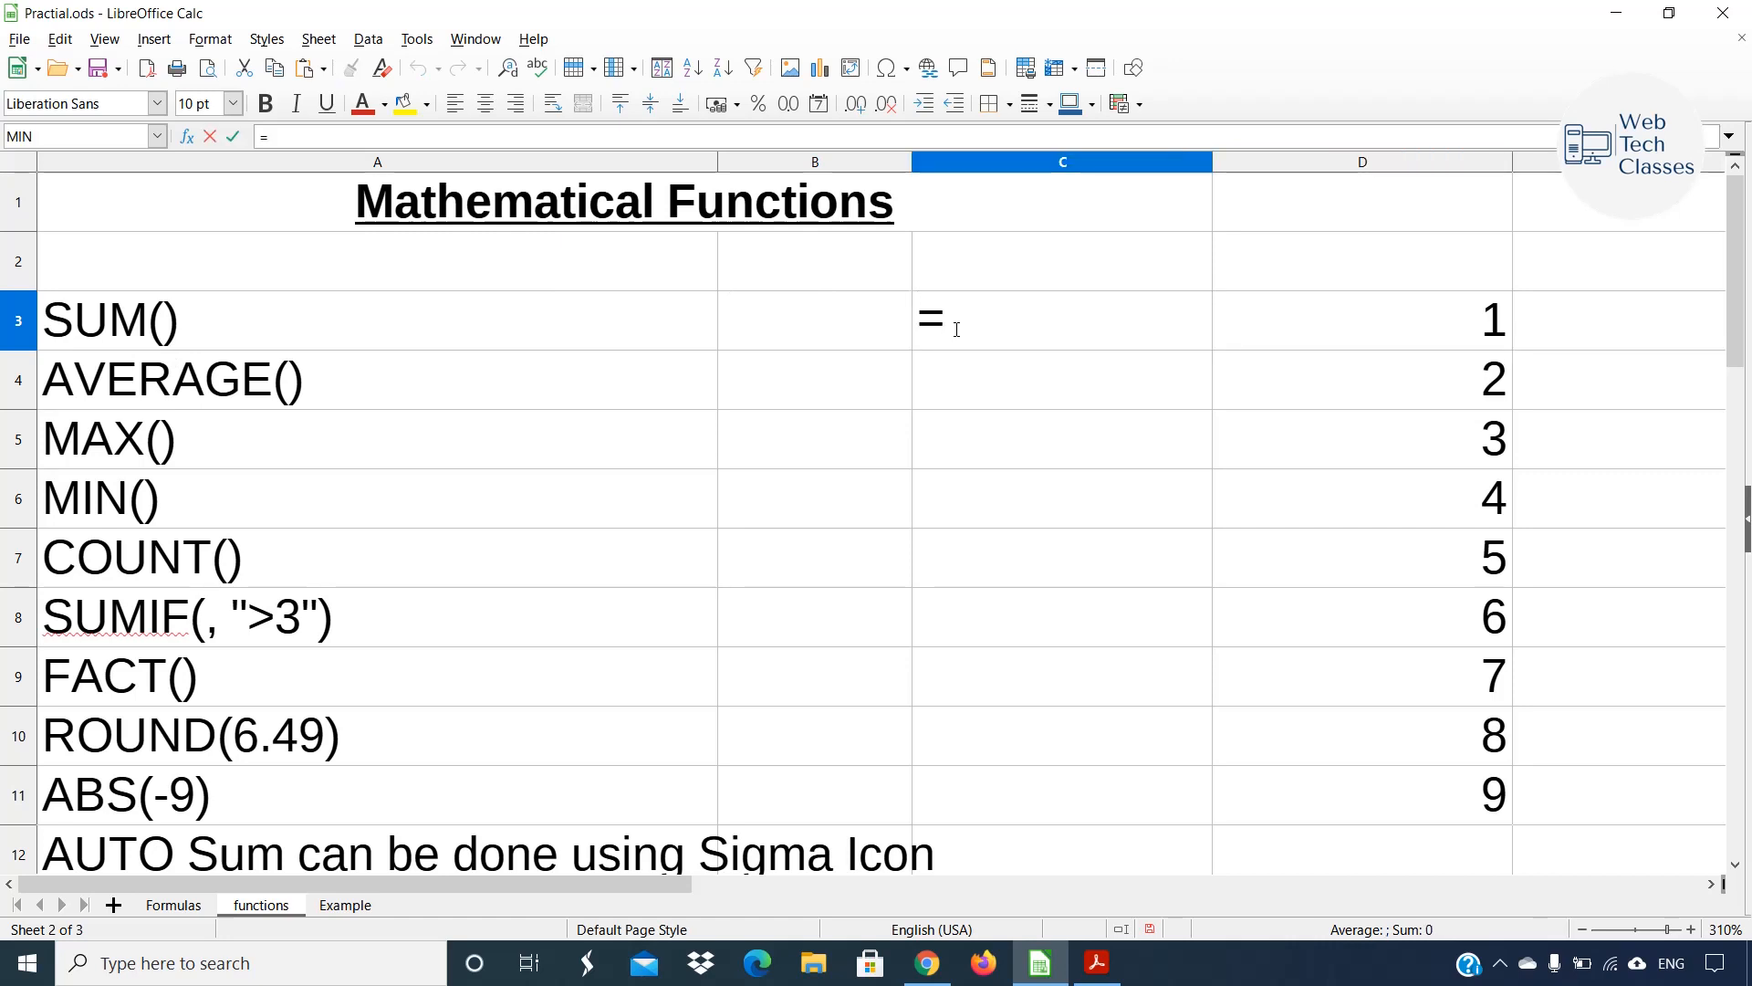
{"action": "type", "text": "SUM"}
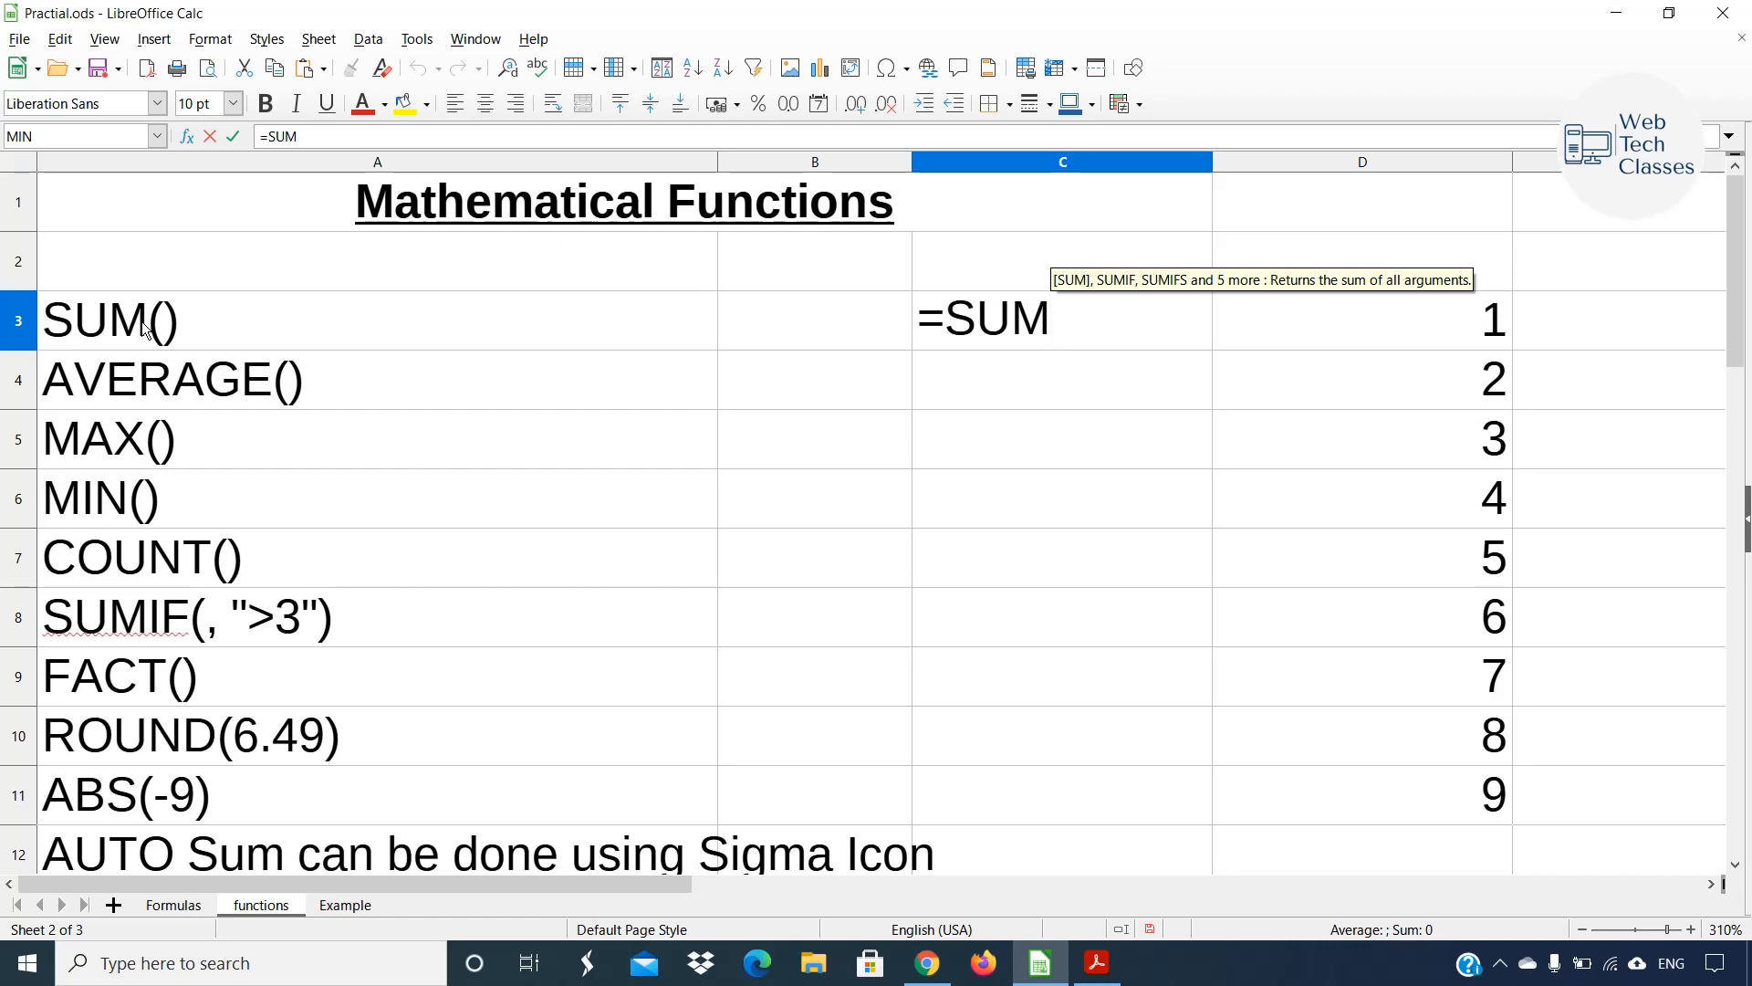
{"action": "type", "text": "("}
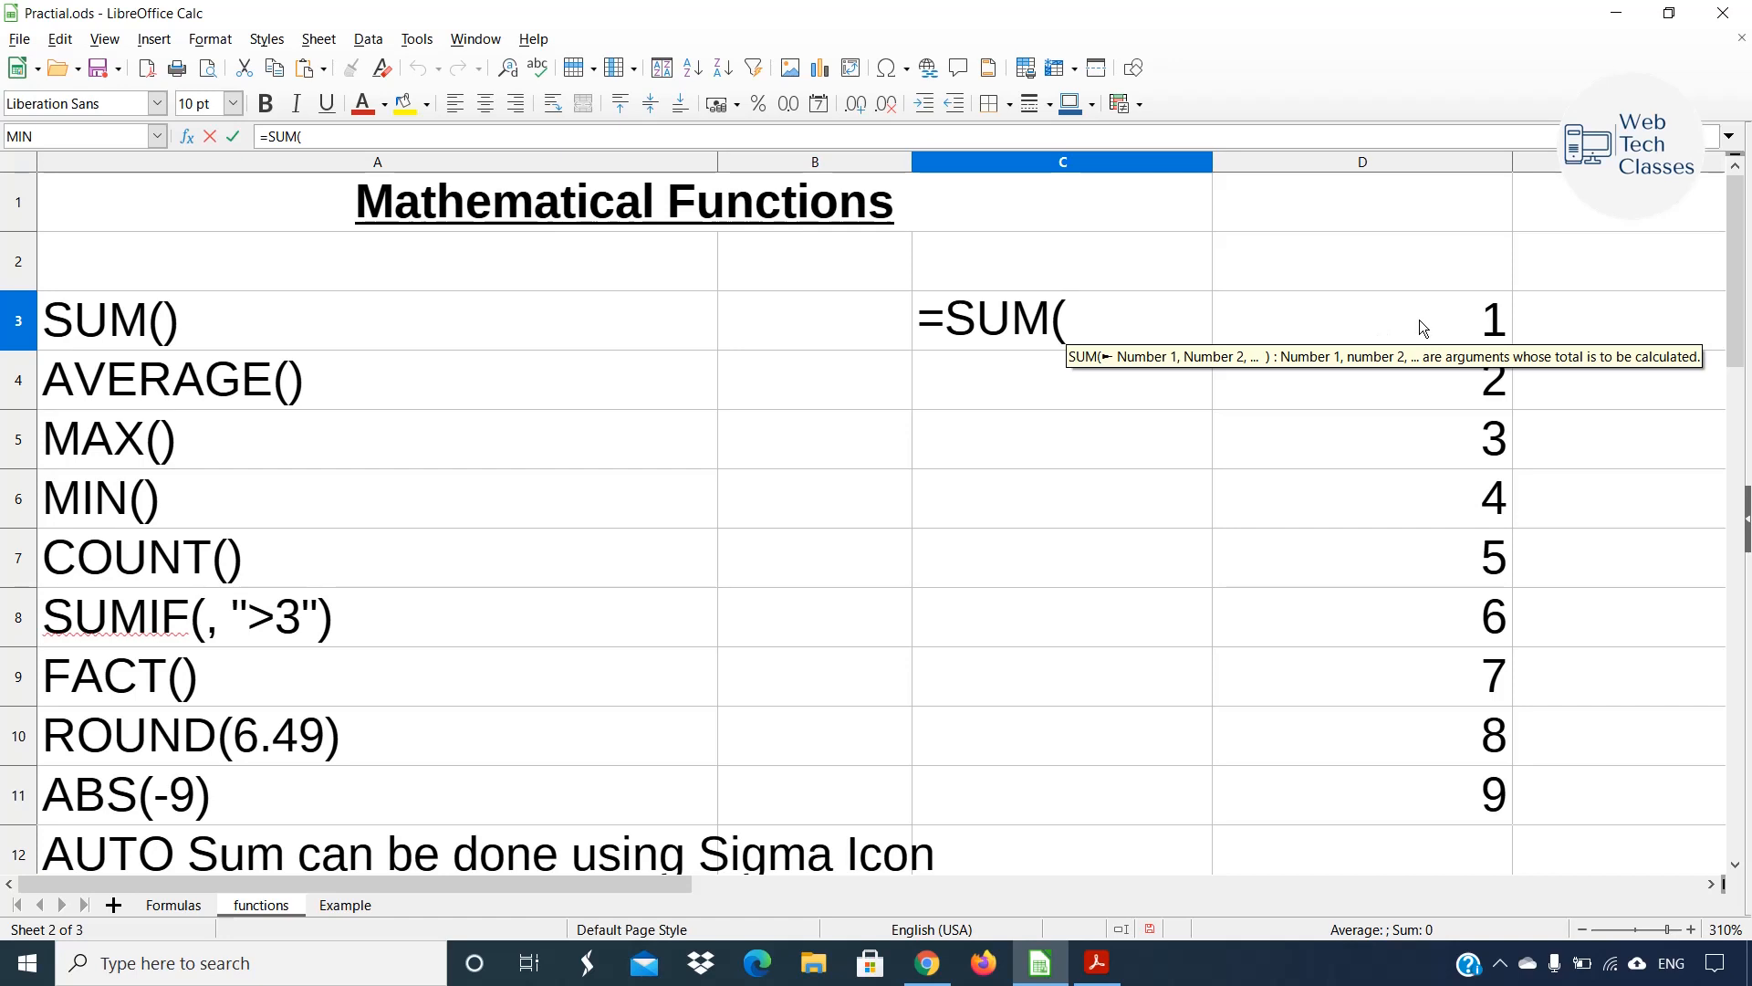
{"action": "left_click_drag", "start_coordinate": [1420, 320], "coordinate": [1459, 783]}
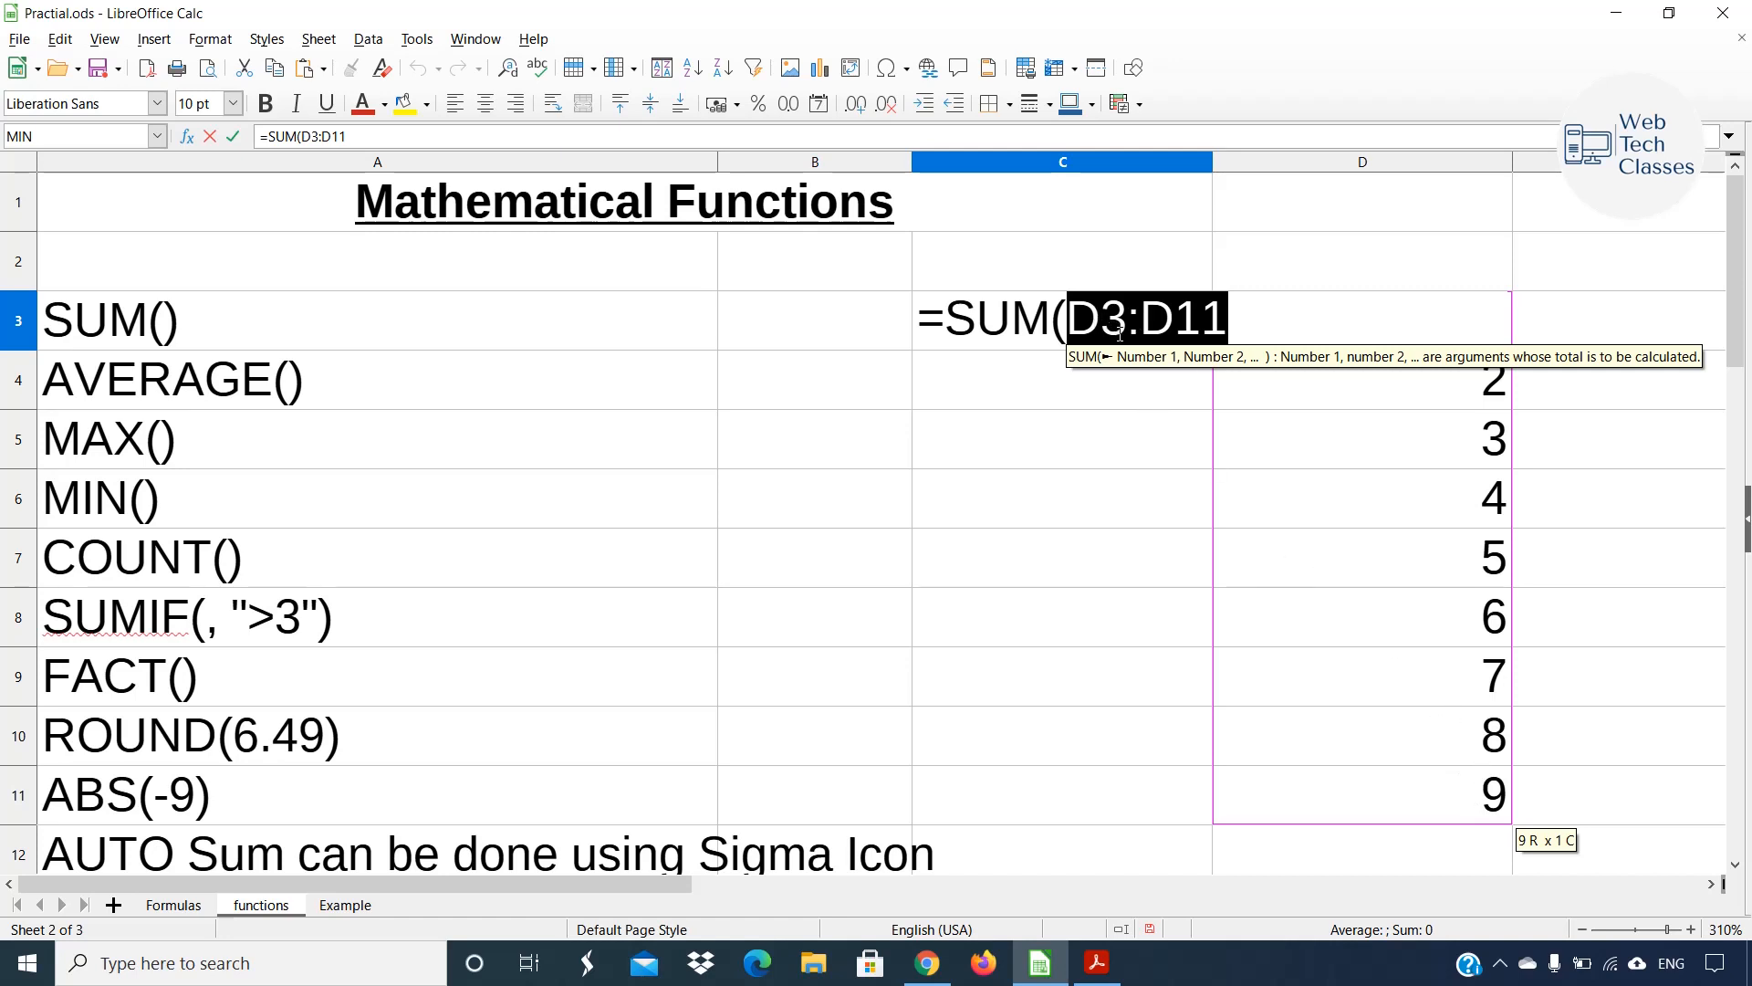
{"action": "scroll", "coordinate": [1177, 388], "scroll_direction": "up", "scroll_amount": 1}
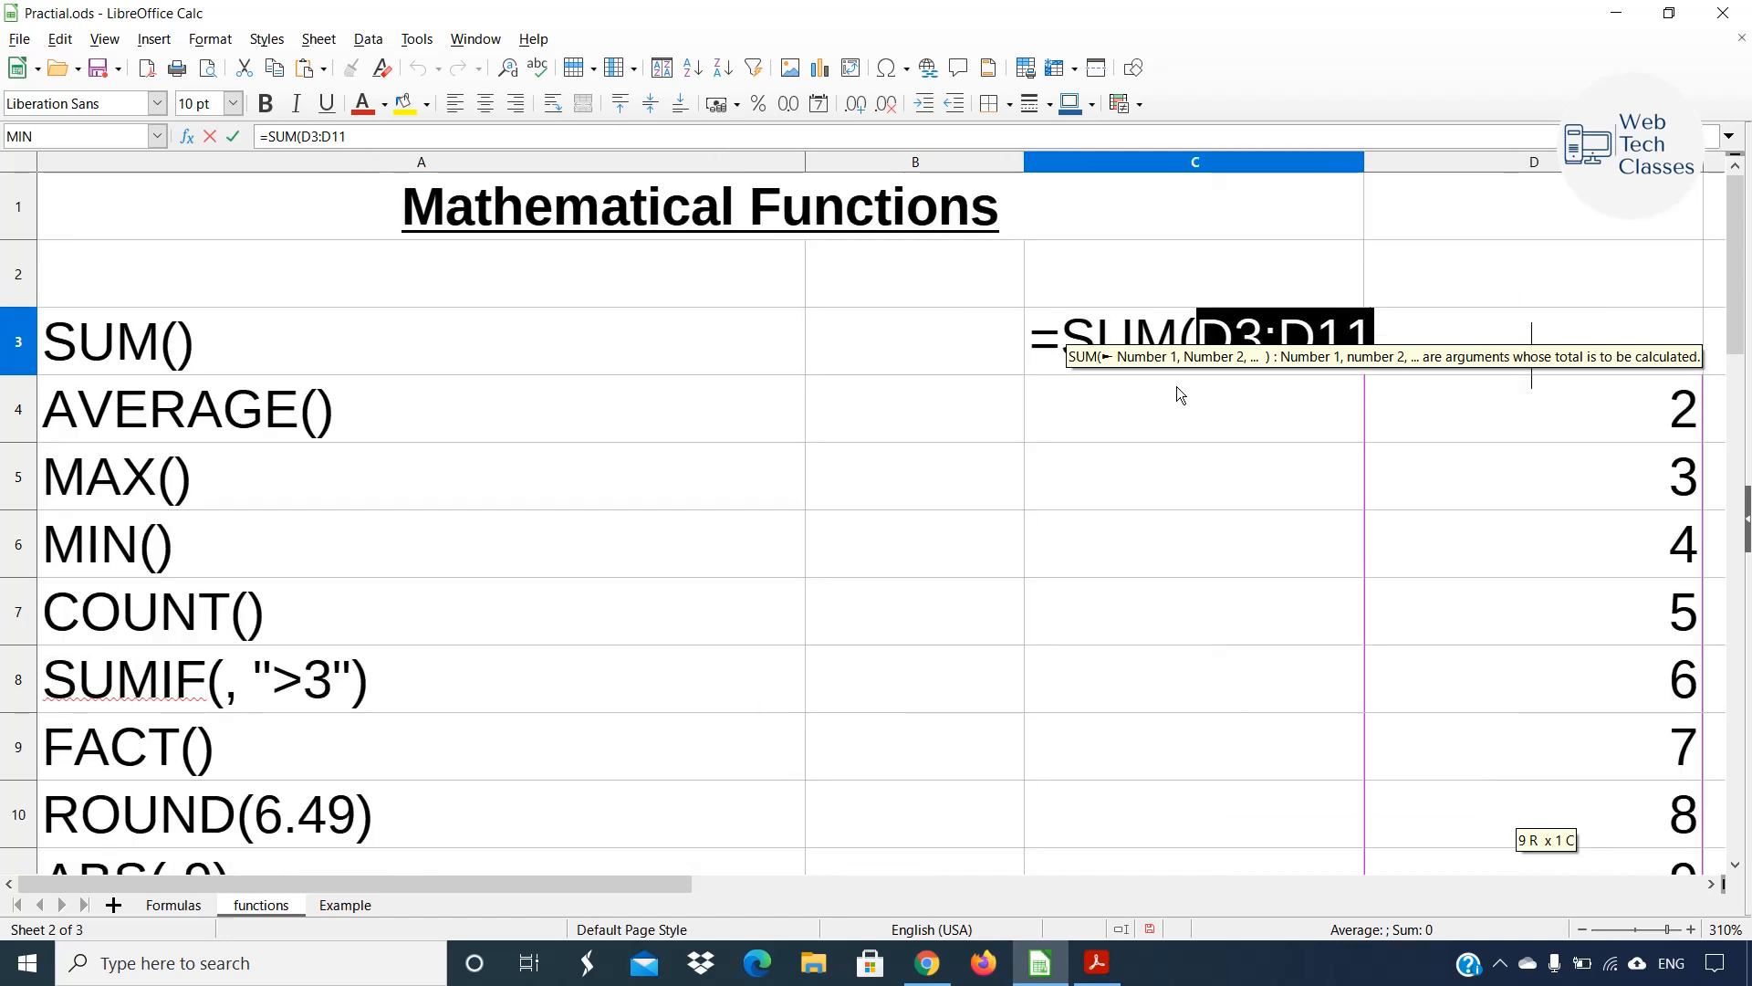
{"action": "scroll", "coordinate": [1177, 388], "scroll_direction": "up", "scroll_amount": 1}
{"action": "scroll", "coordinate": [960, 800], "scroll_direction": "right", "scroll_amount": 1}
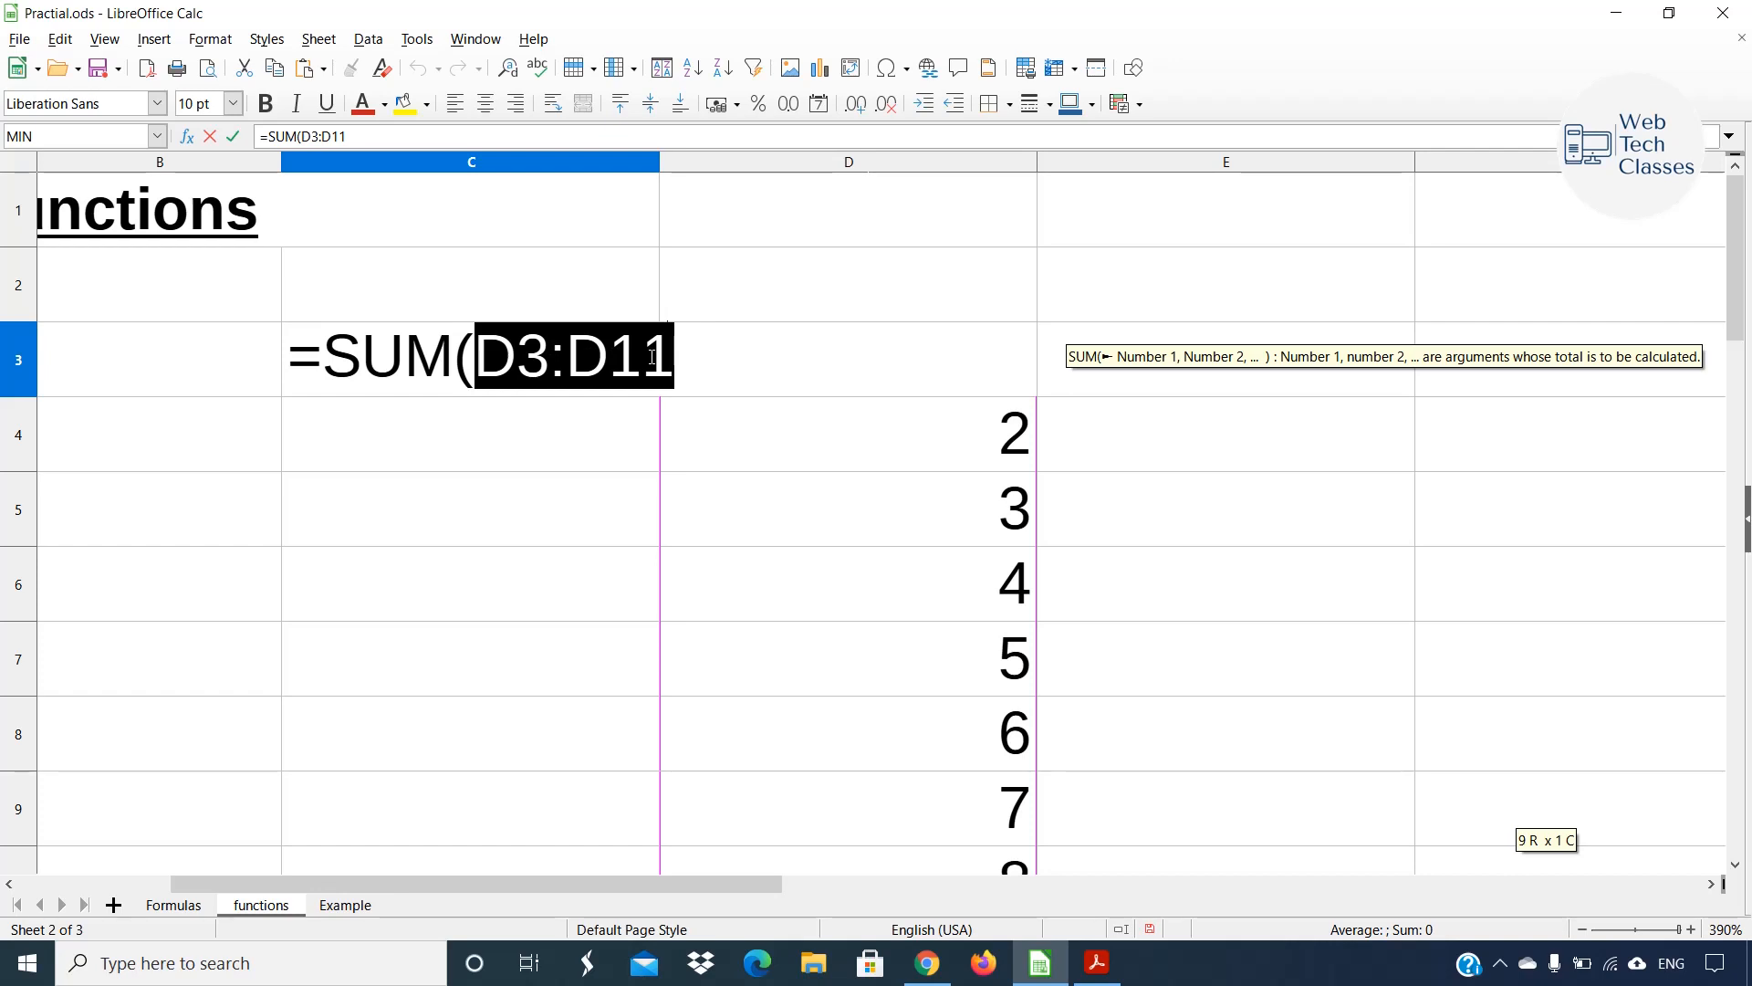
{"action": "type", "text": ")"}
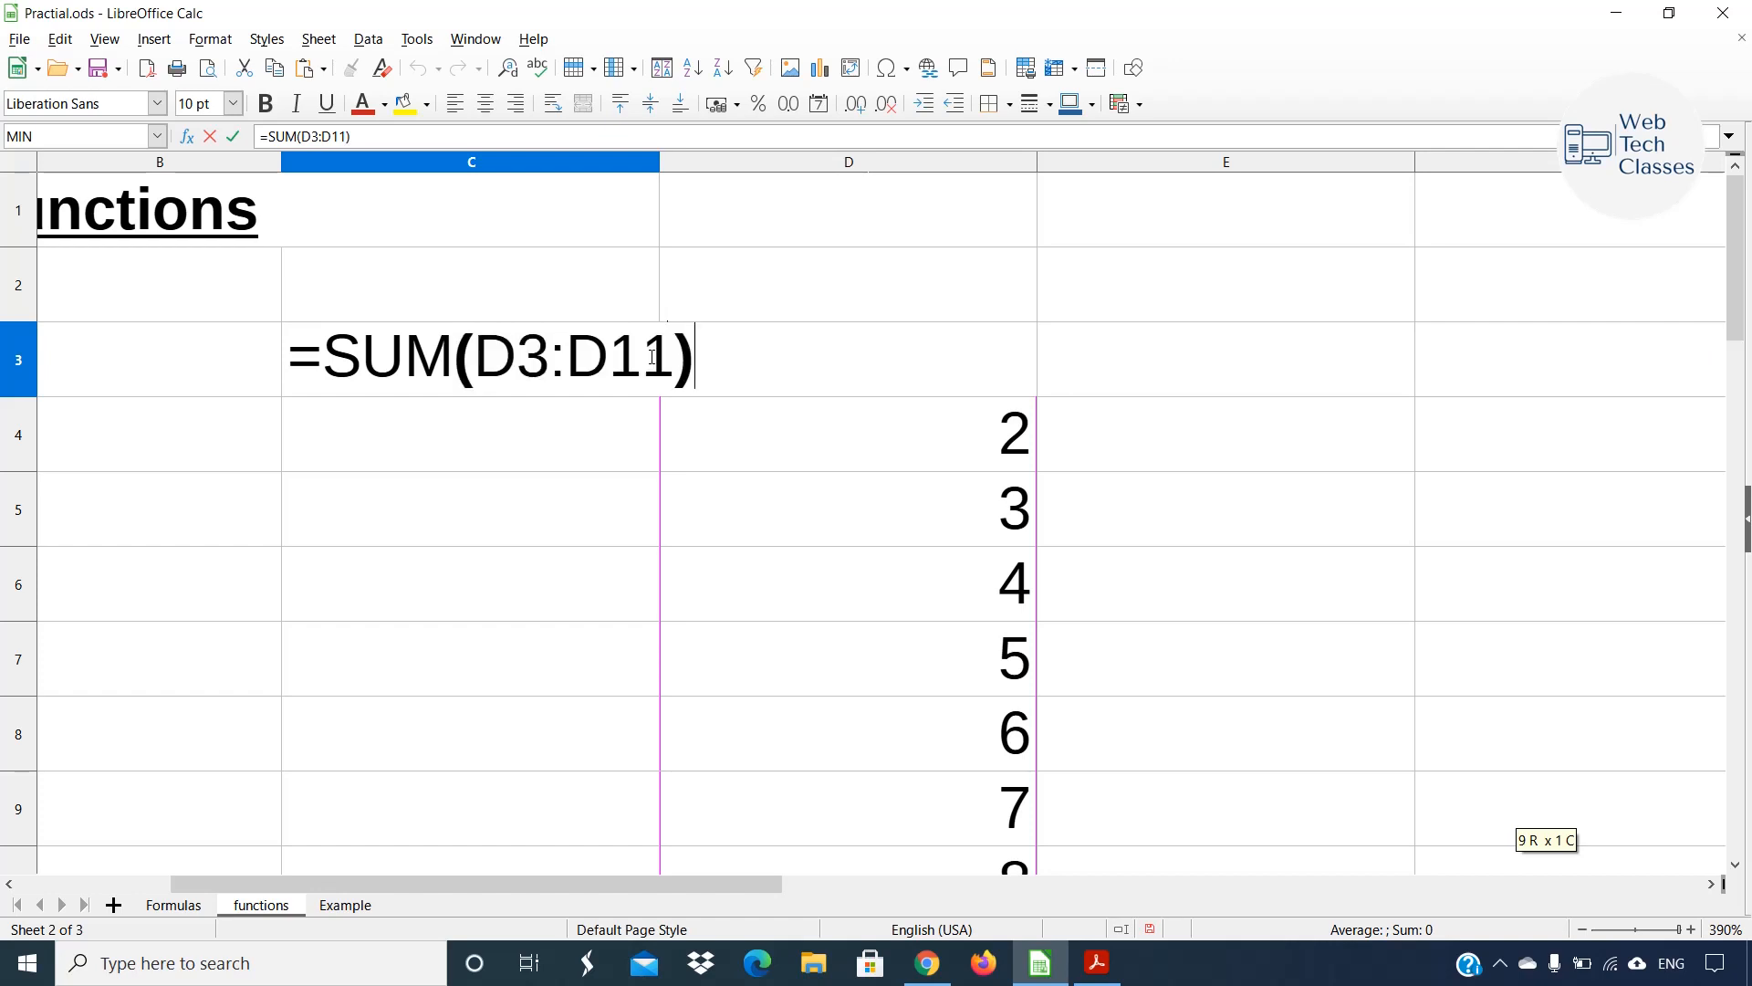
{"action": "key", "text": "Return"}
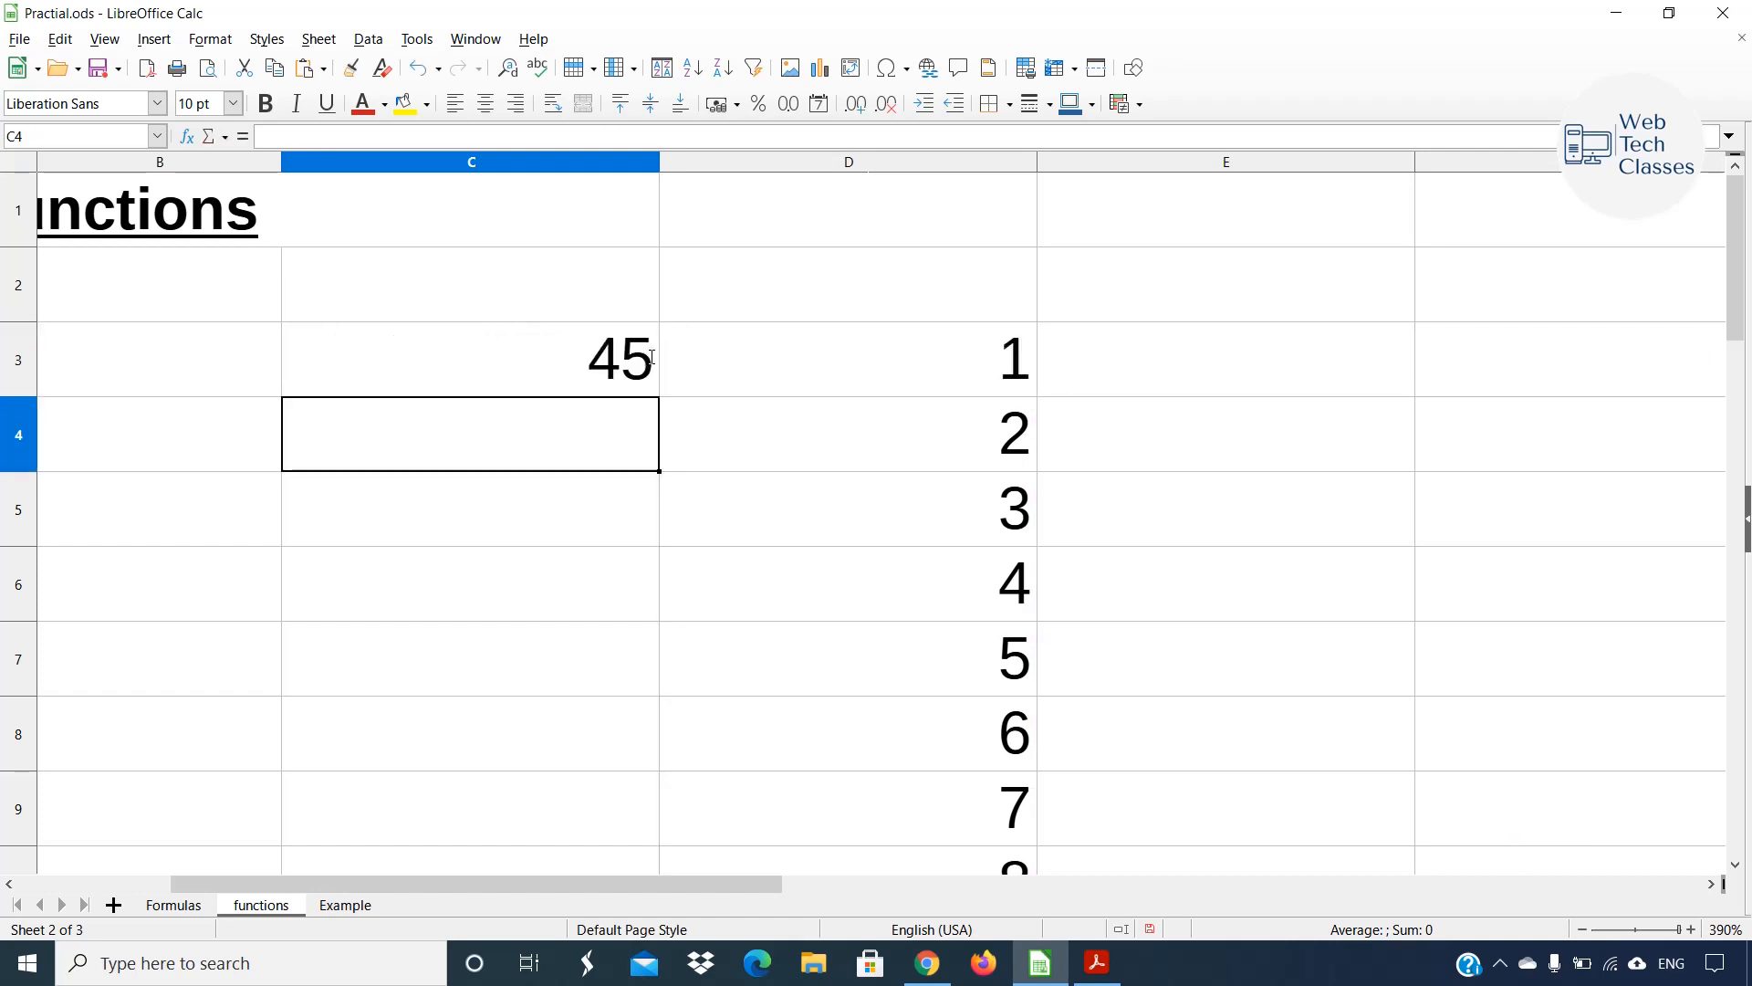
{"action": "left_click", "coordinate": [651, 357]}
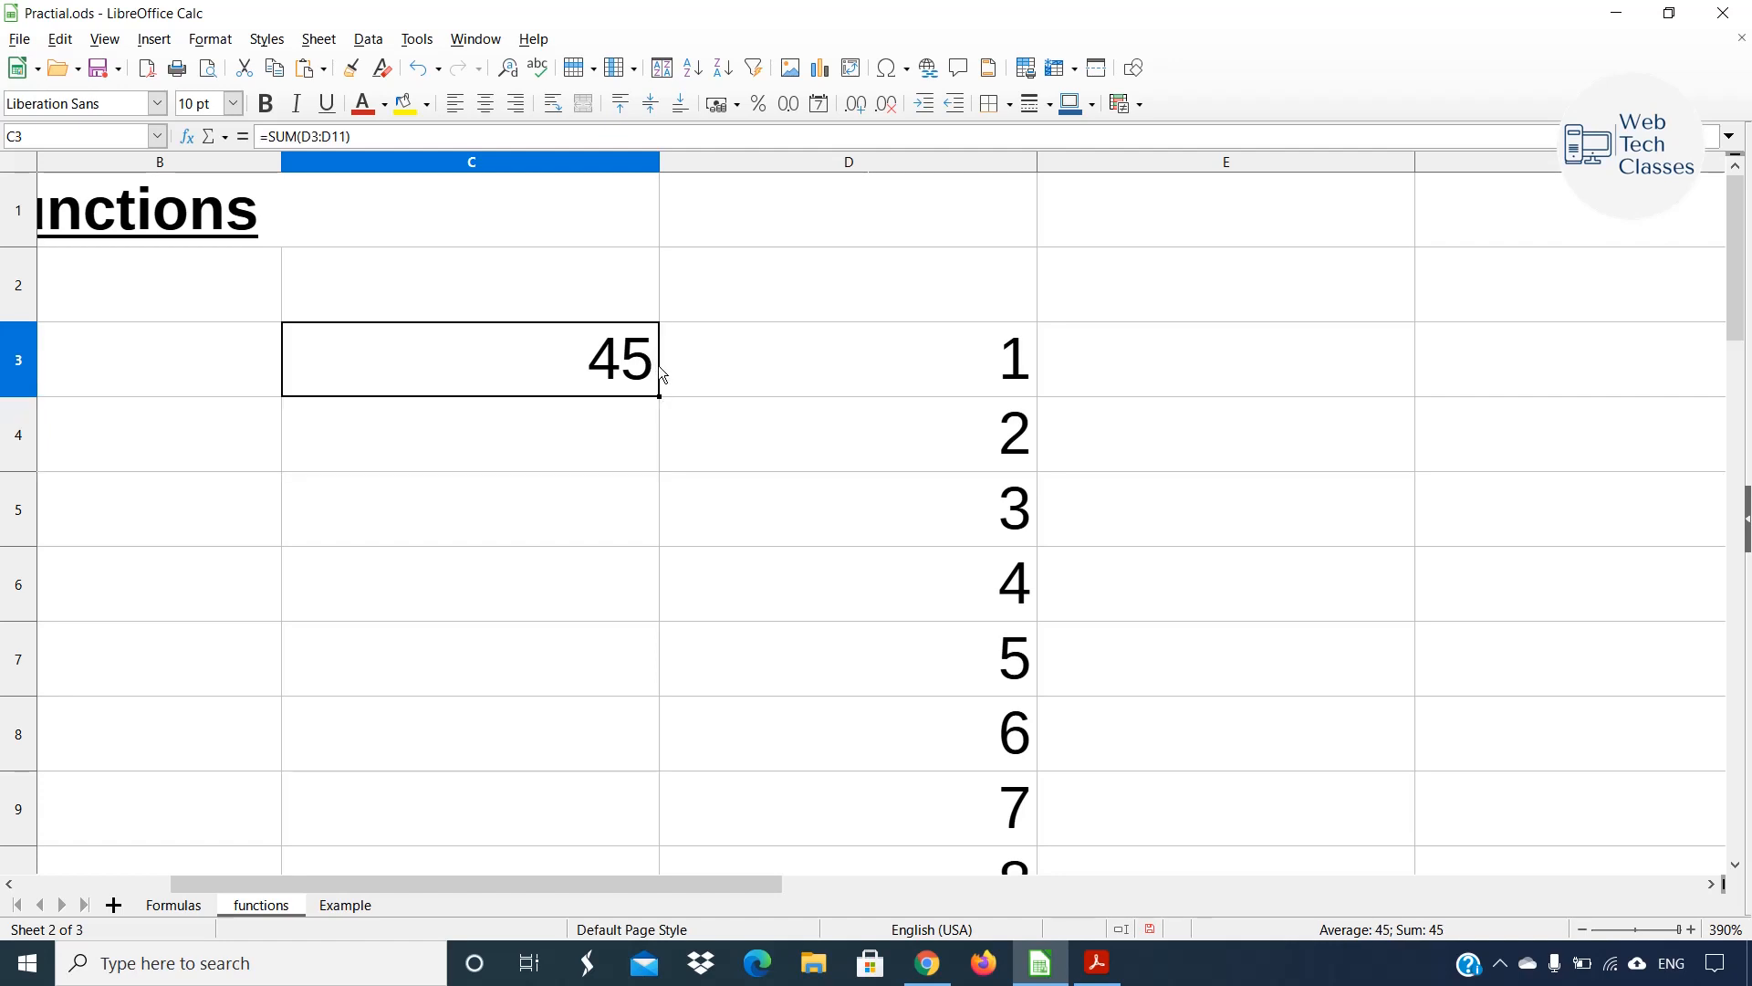
Enter the formula =AVERAGE(D3:D11) in C4, beside the AVERAGE() entry, and check the result against the numbers.
{"action": "scroll", "coordinate": [663, 375], "scroll_direction": "down", "scroll_amount": 2}
{"action": "left_click_drag", "start_coordinate": [473, 885], "coordinate": [337, 884]}
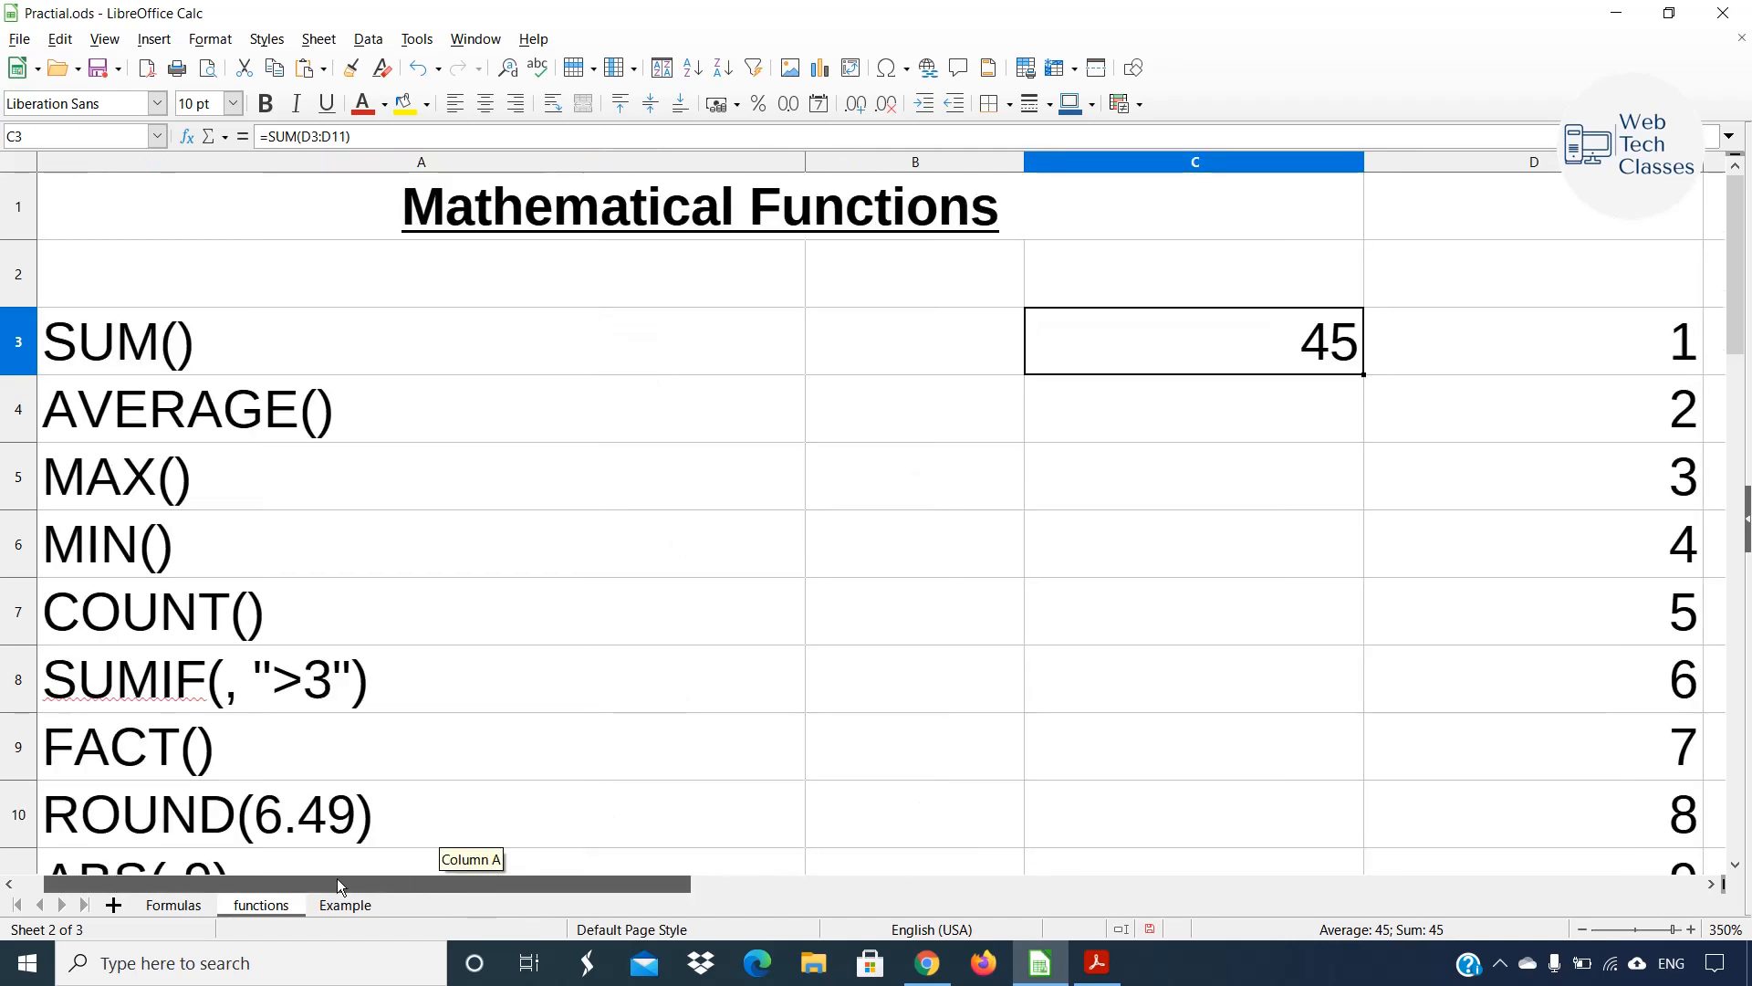
{"action": "scroll", "coordinate": [237, 381], "scroll_direction": "down", "scroll_amount": 1}
{"action": "left_click", "coordinate": [237, 382]}
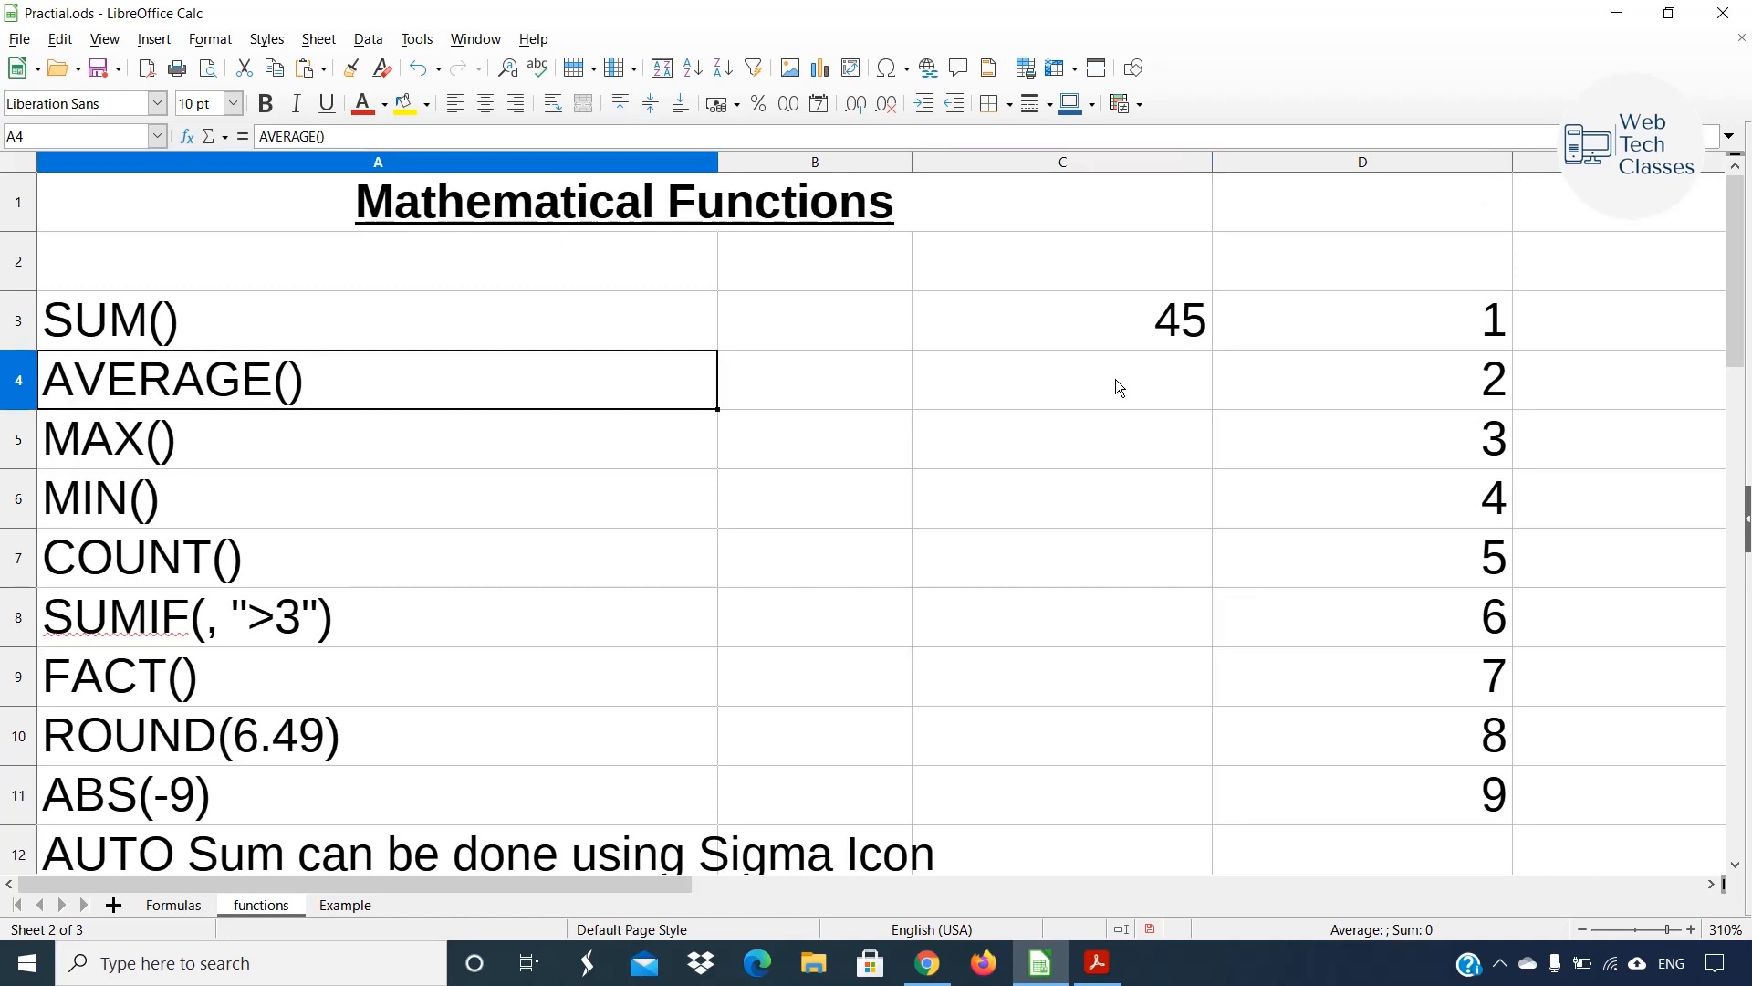
{"action": "left_click", "coordinate": [1115, 380]}
{"action": "double_click", "coordinate": [1116, 380]}
{"action": "type", "text": "="}
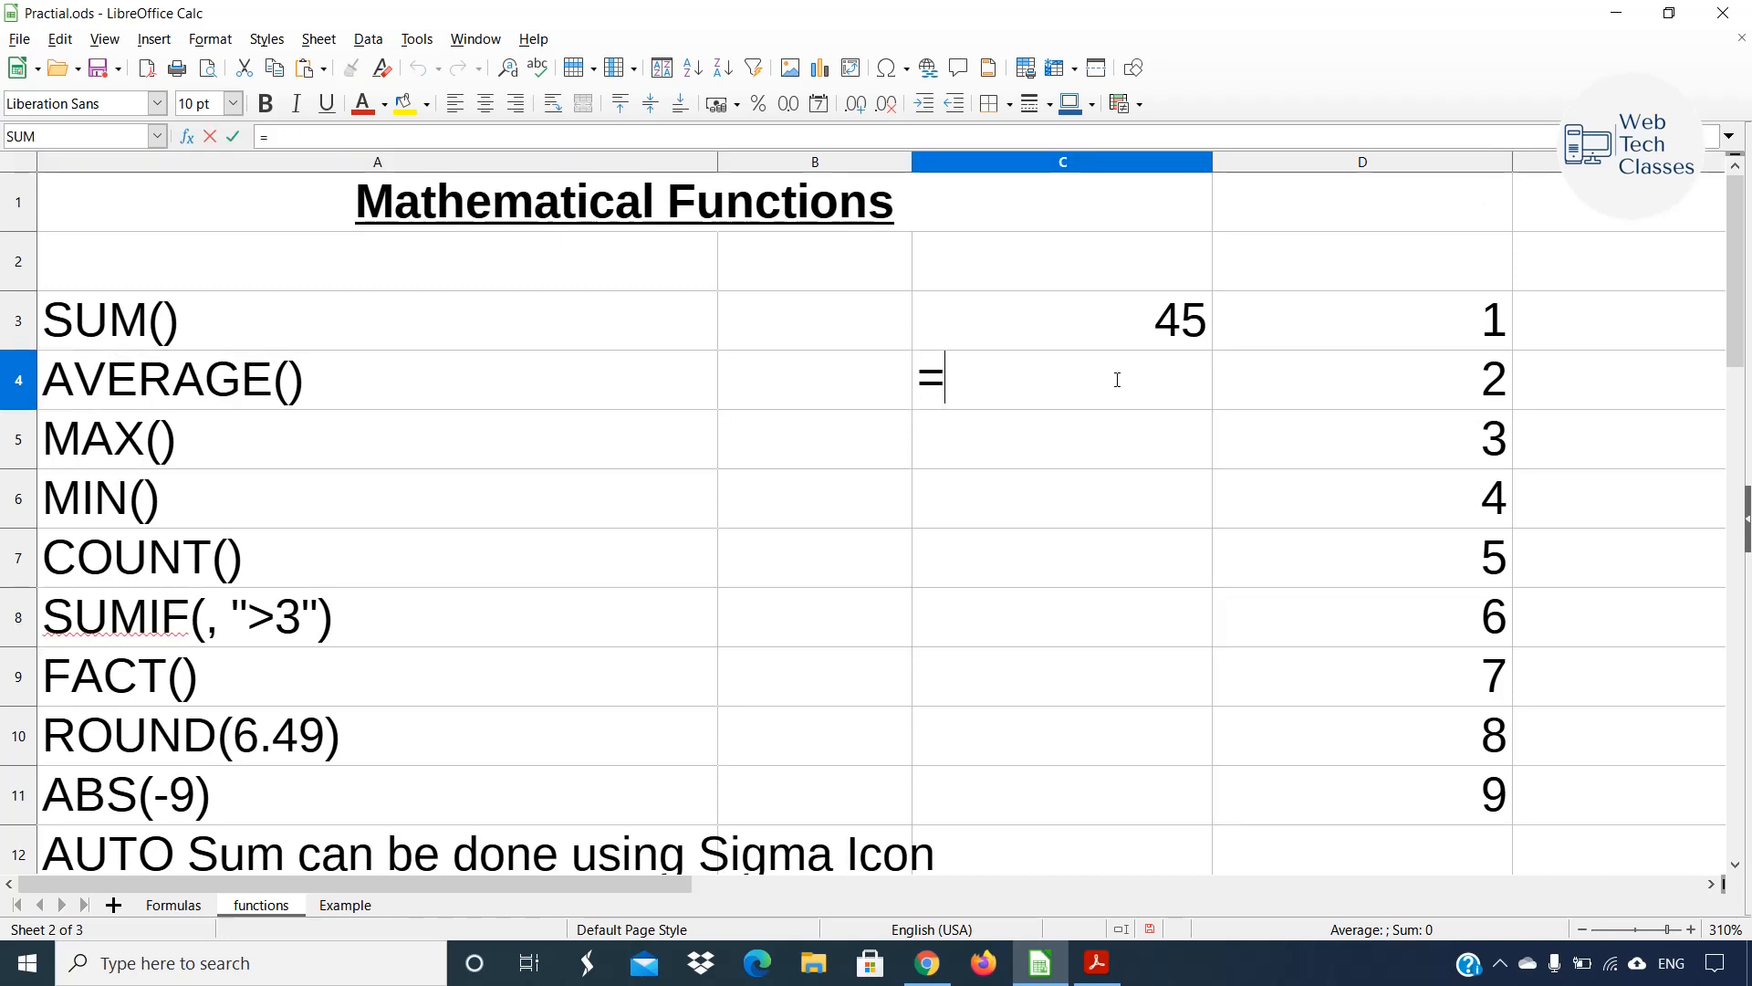
{"action": "type", "text": "aveg"}
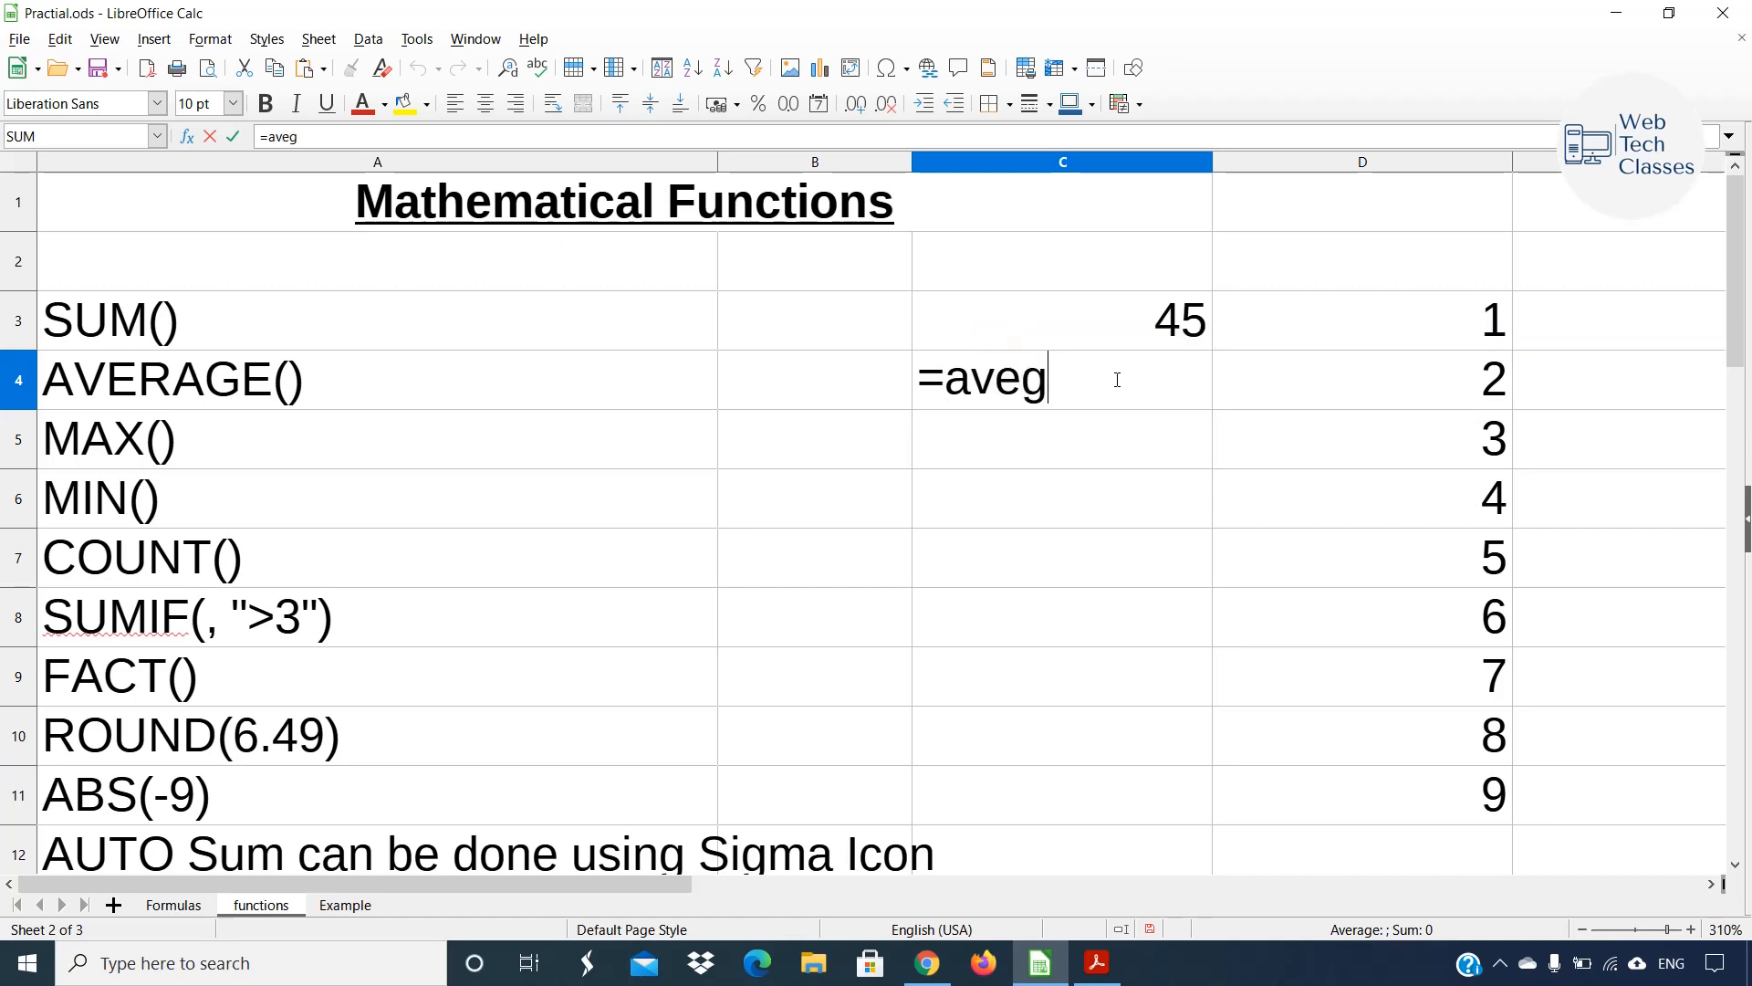
{"action": "key", "text": "BackSpace"}
{"action": "type", "text": "rage("}
{"action": "left_click_drag", "start_coordinate": [1394, 334], "coordinate": [1411, 800]}
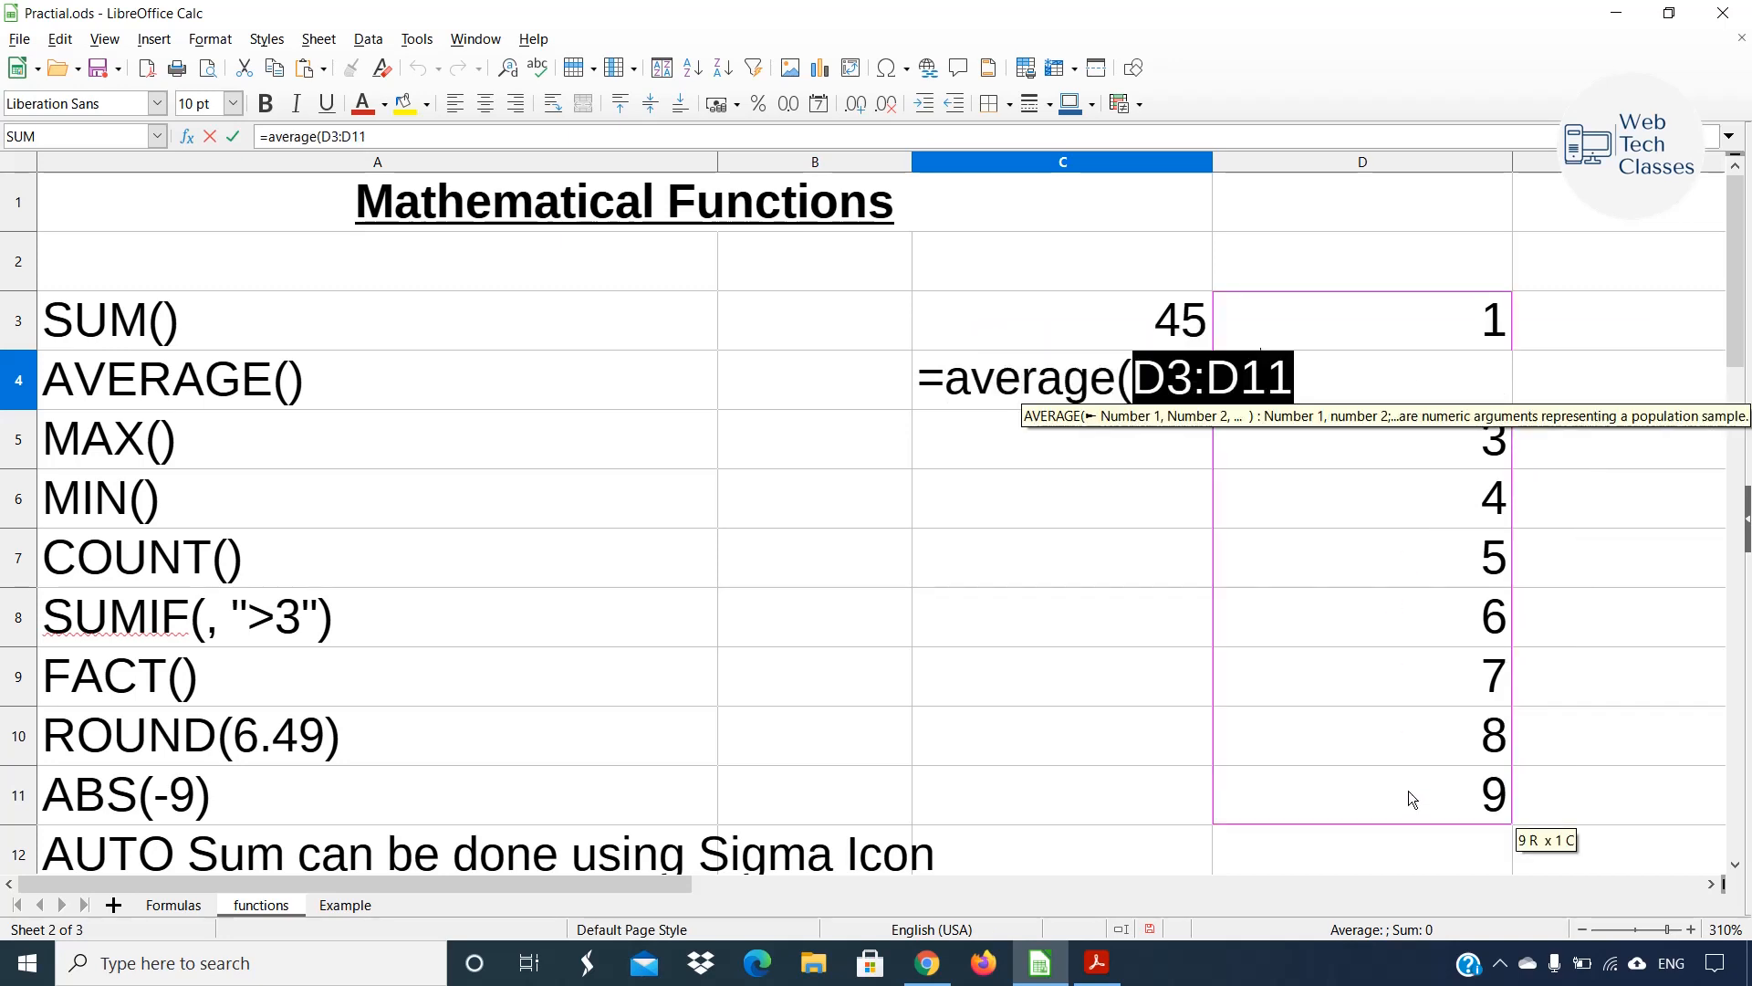
{"action": "type", "text": ")"}
{"action": "key", "text": "Return"}
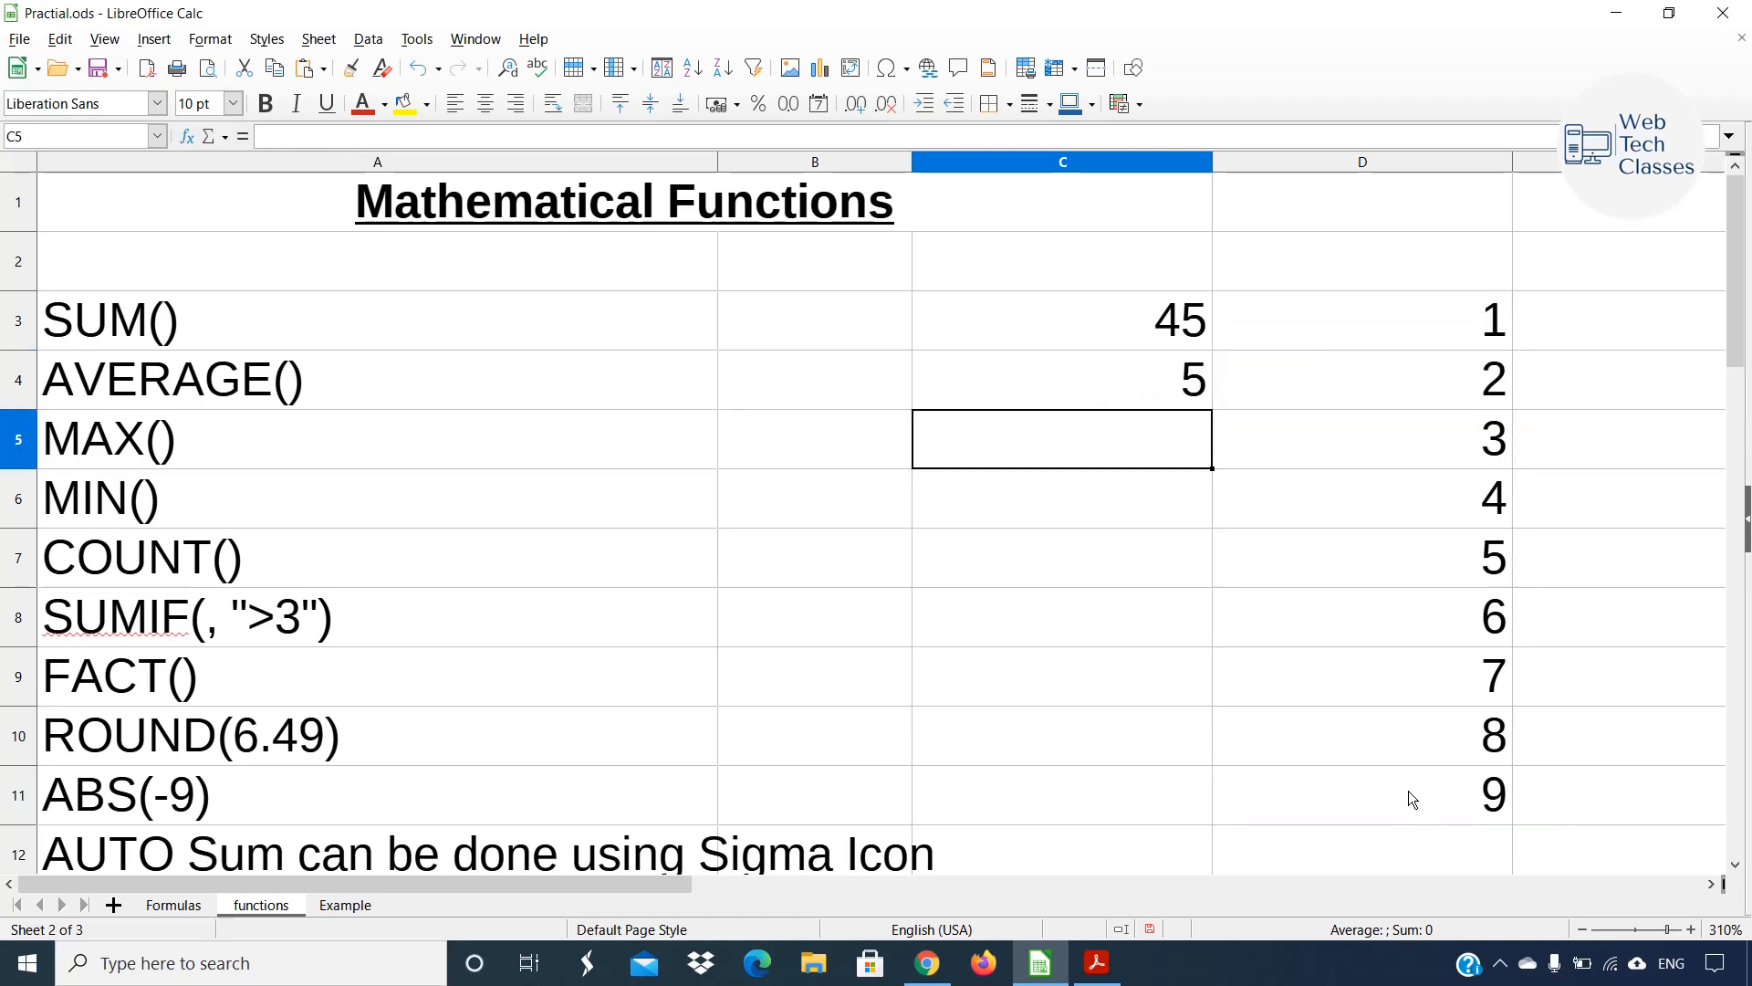
{"action": "left_click_drag", "start_coordinate": [1433, 319], "coordinate": [1407, 778]}
{"action": "left_click", "coordinate": [1169, 396]}
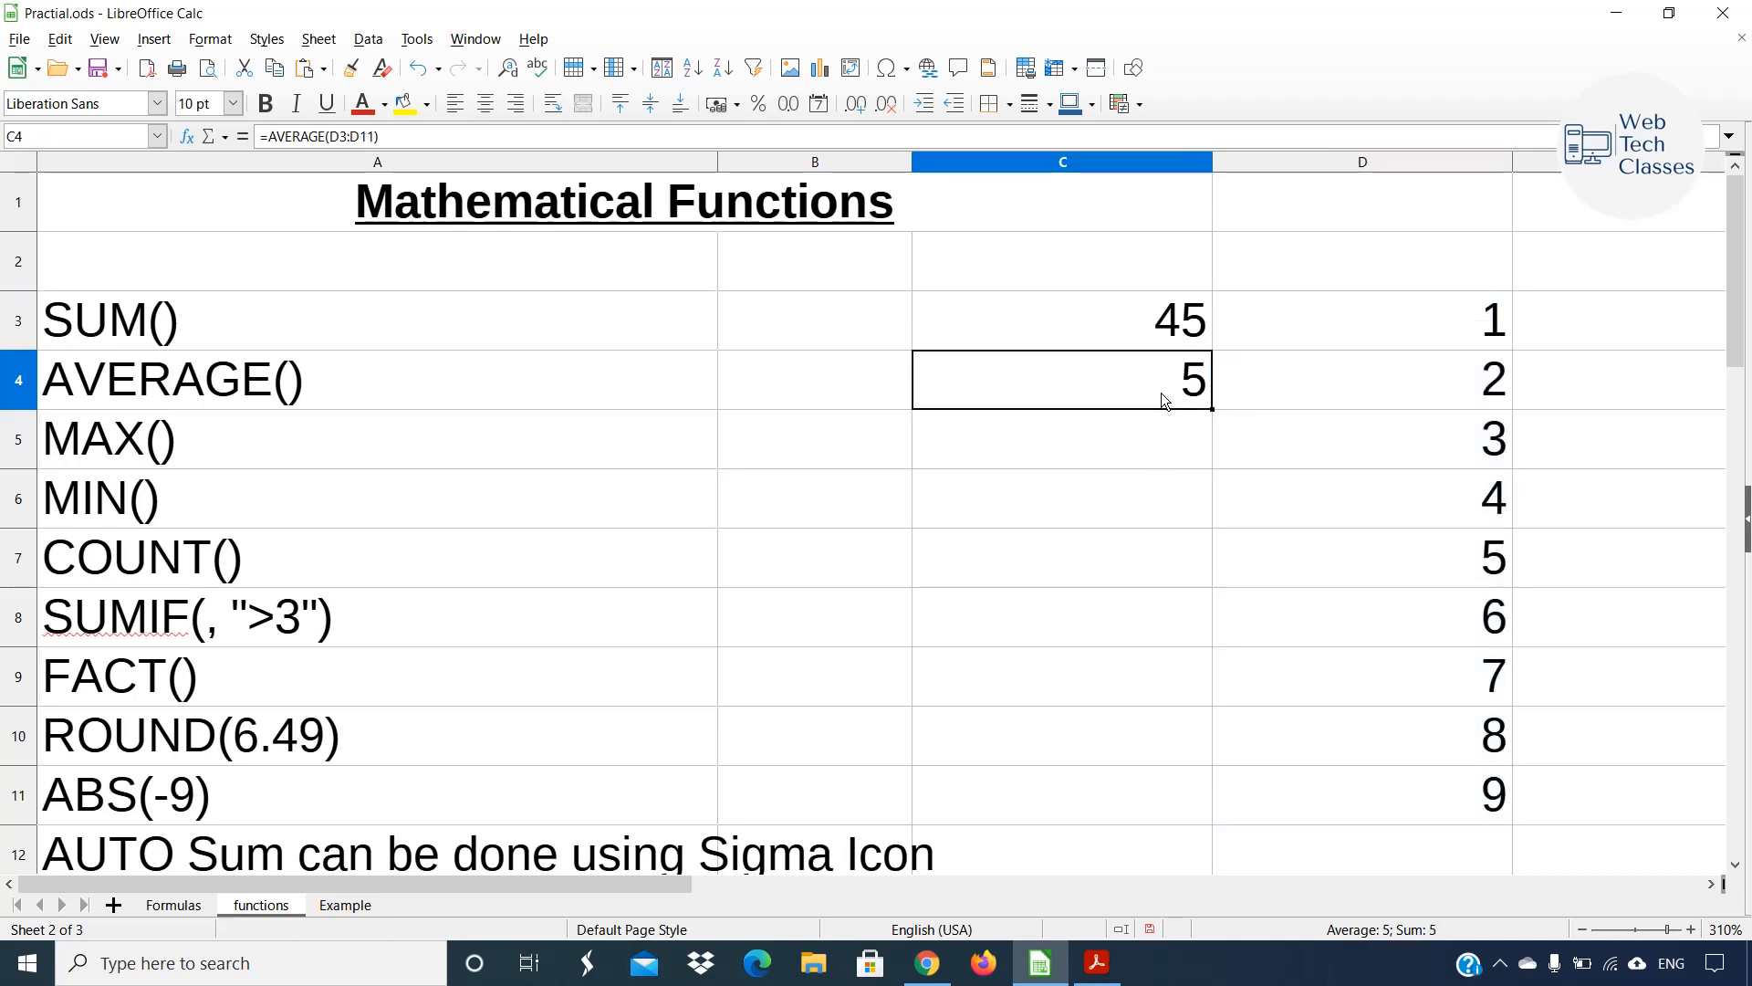
Enter the formula =MAX(D3:D11) in C5, in the MAX() row, to find the largest number.
{"action": "left_click", "coordinate": [136, 447]}
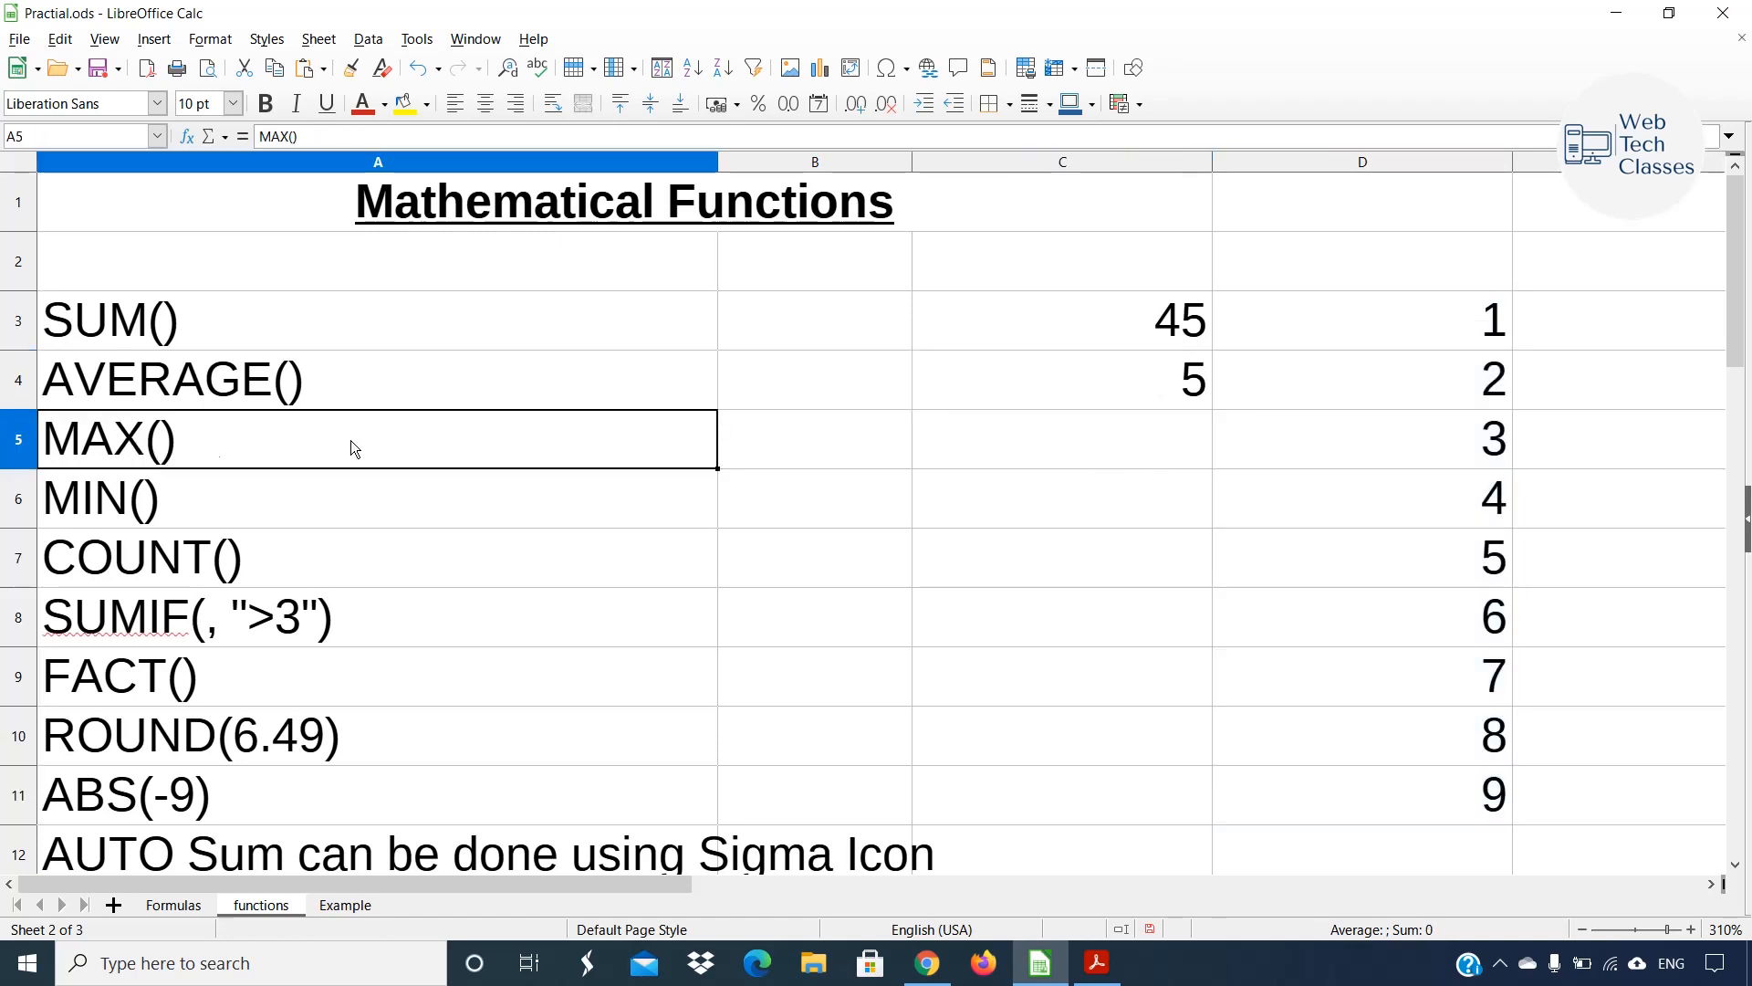
{"action": "double_click", "coordinate": [982, 435]}
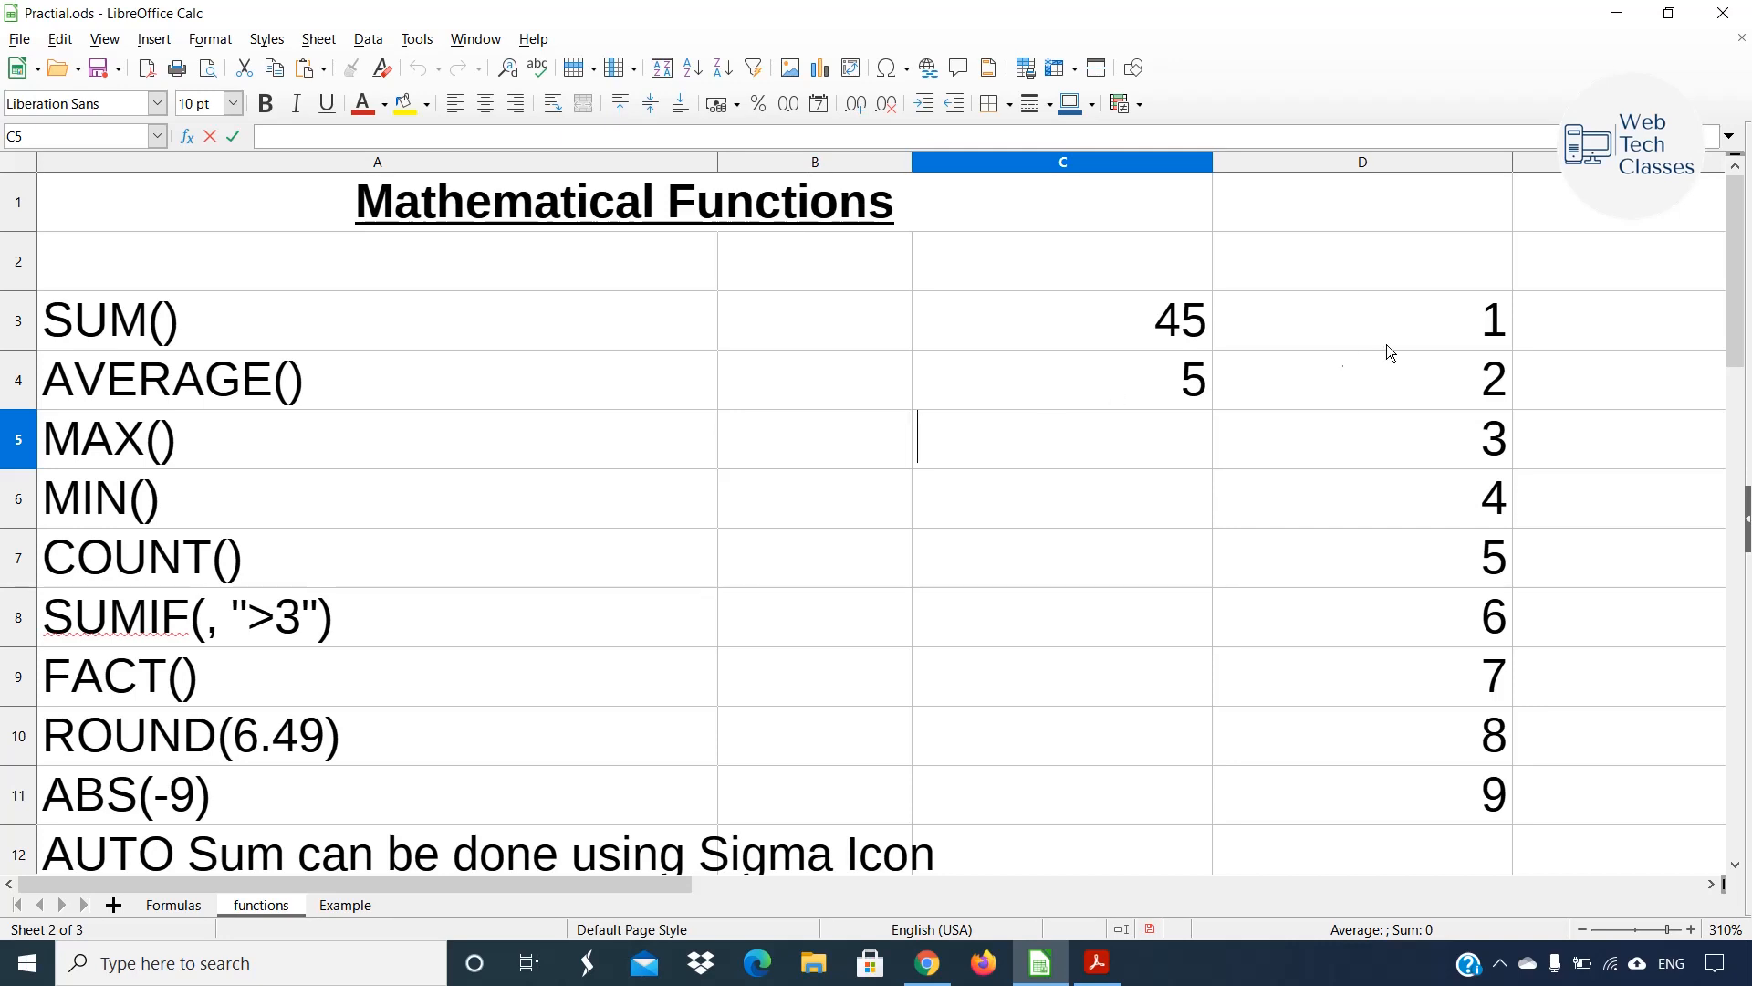
{"action": "left_click_drag", "start_coordinate": [1427, 319], "coordinate": [1409, 787]}
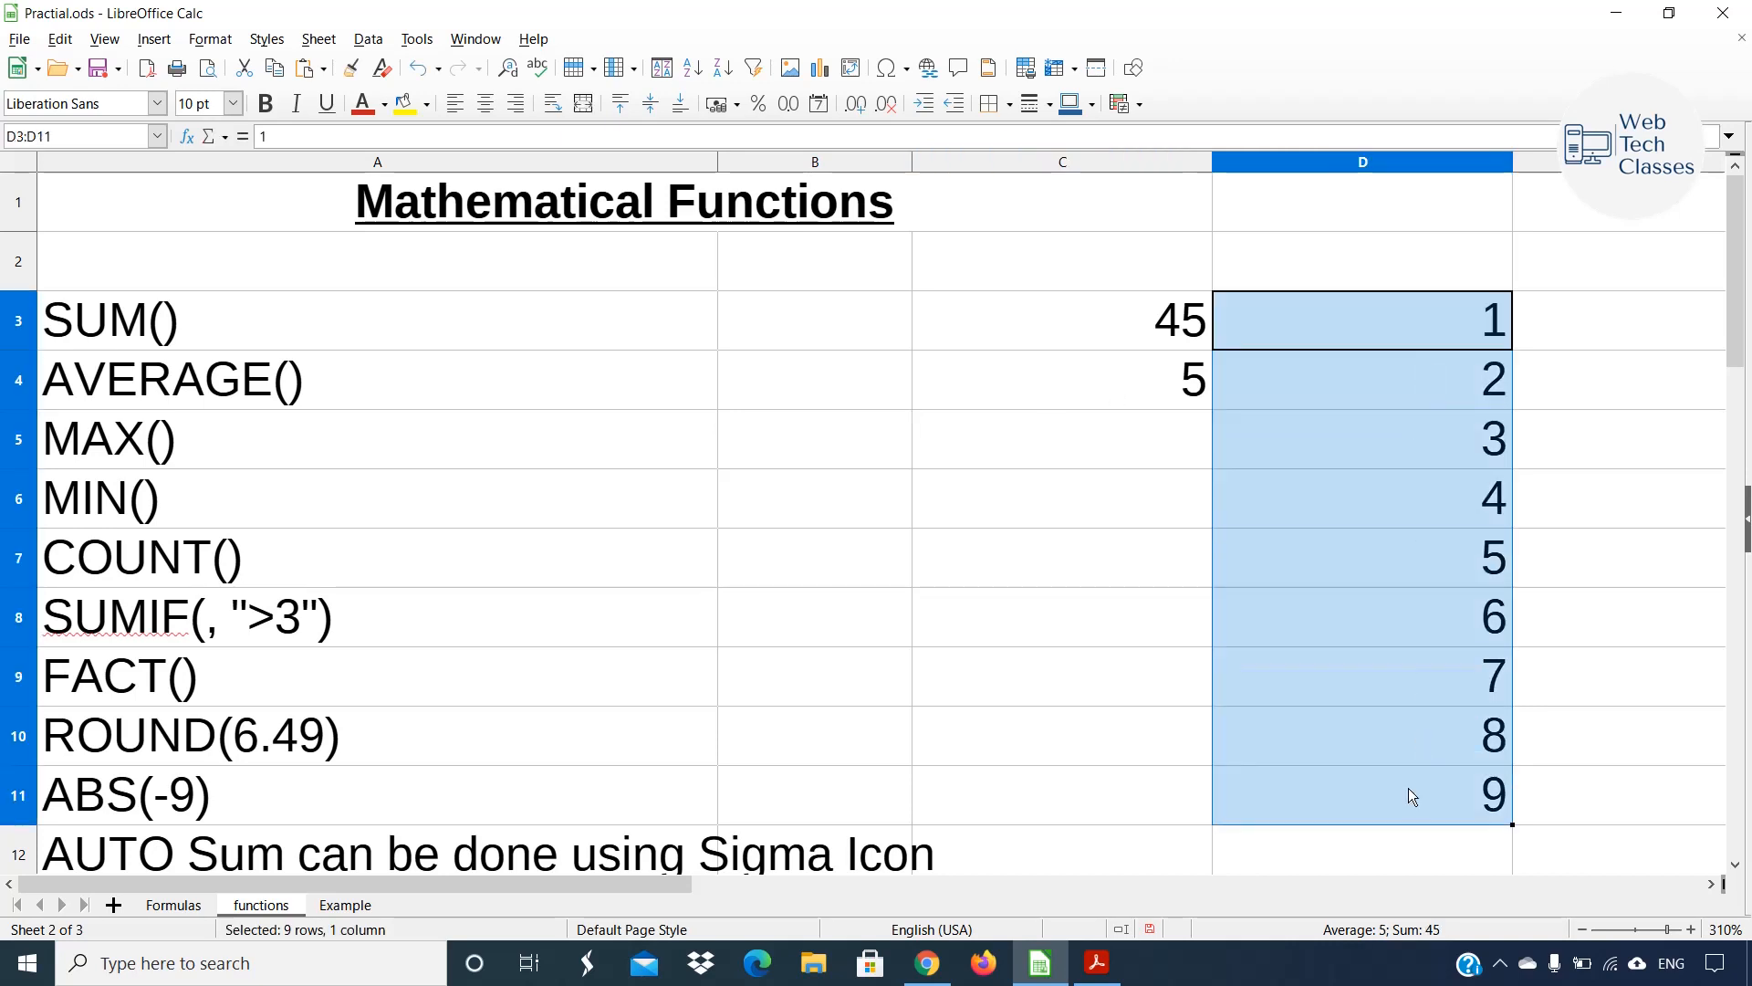
{"action": "left_click", "coordinate": [1497, 802]}
{"action": "left_click", "coordinate": [183, 446]}
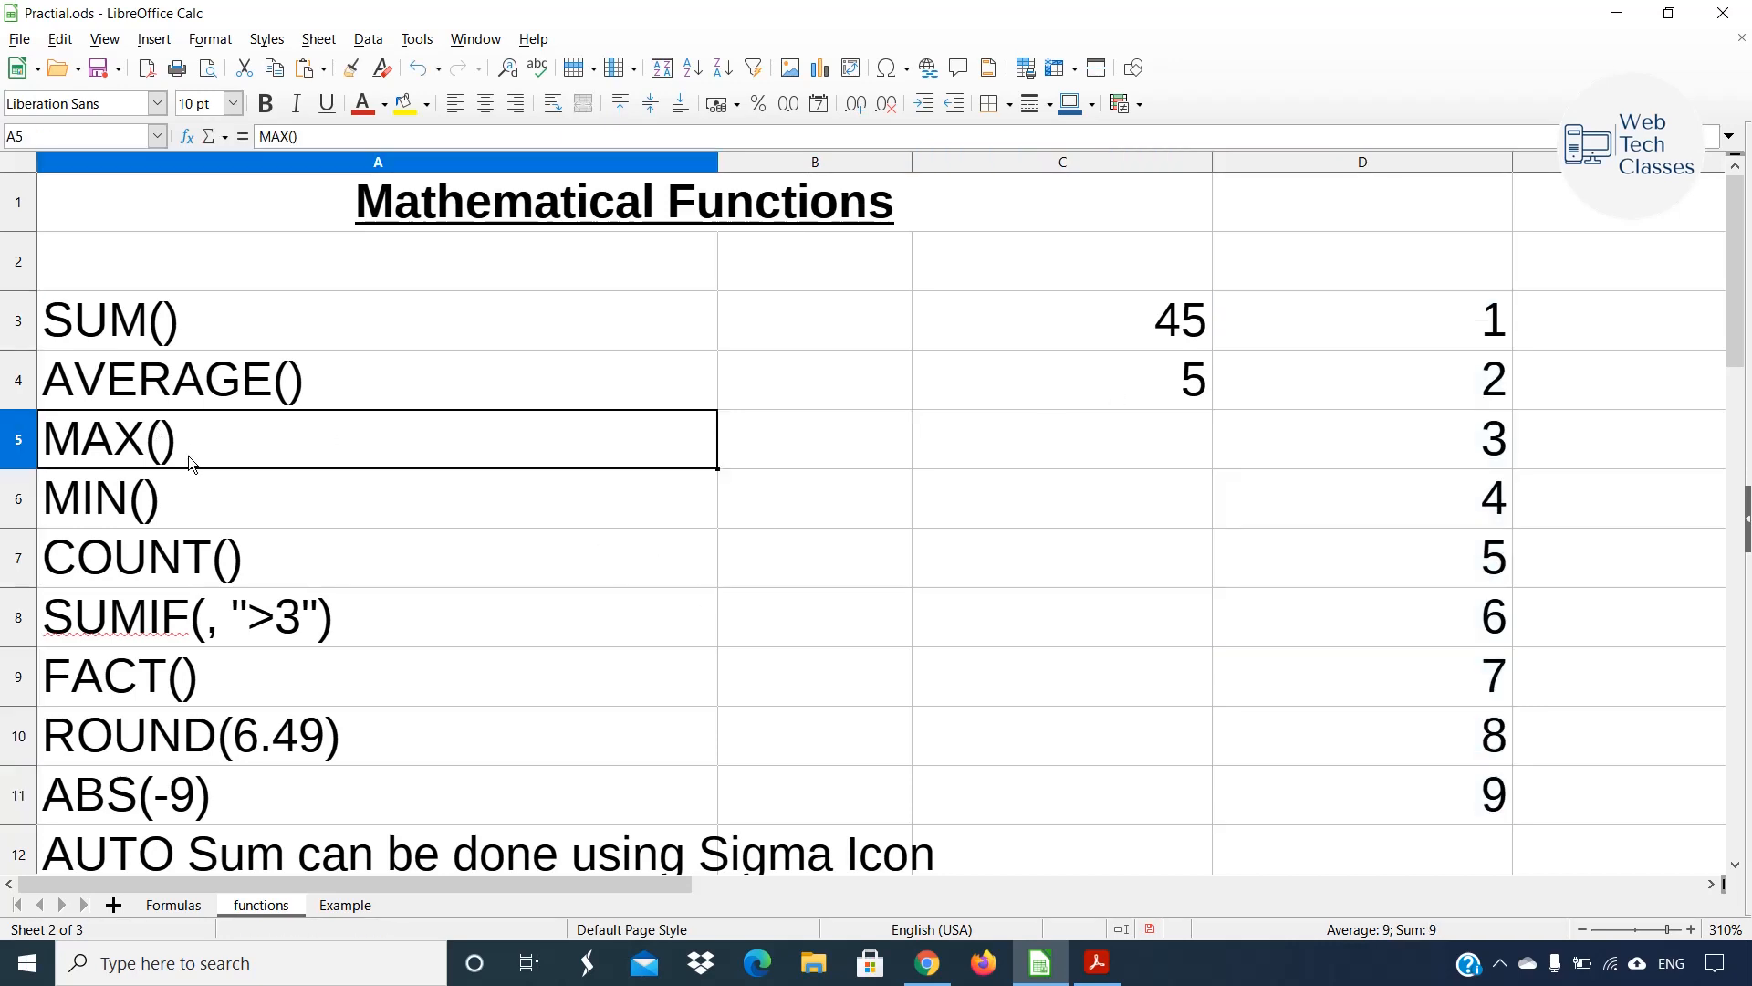
{"action": "left_click", "coordinate": [1380, 794]}
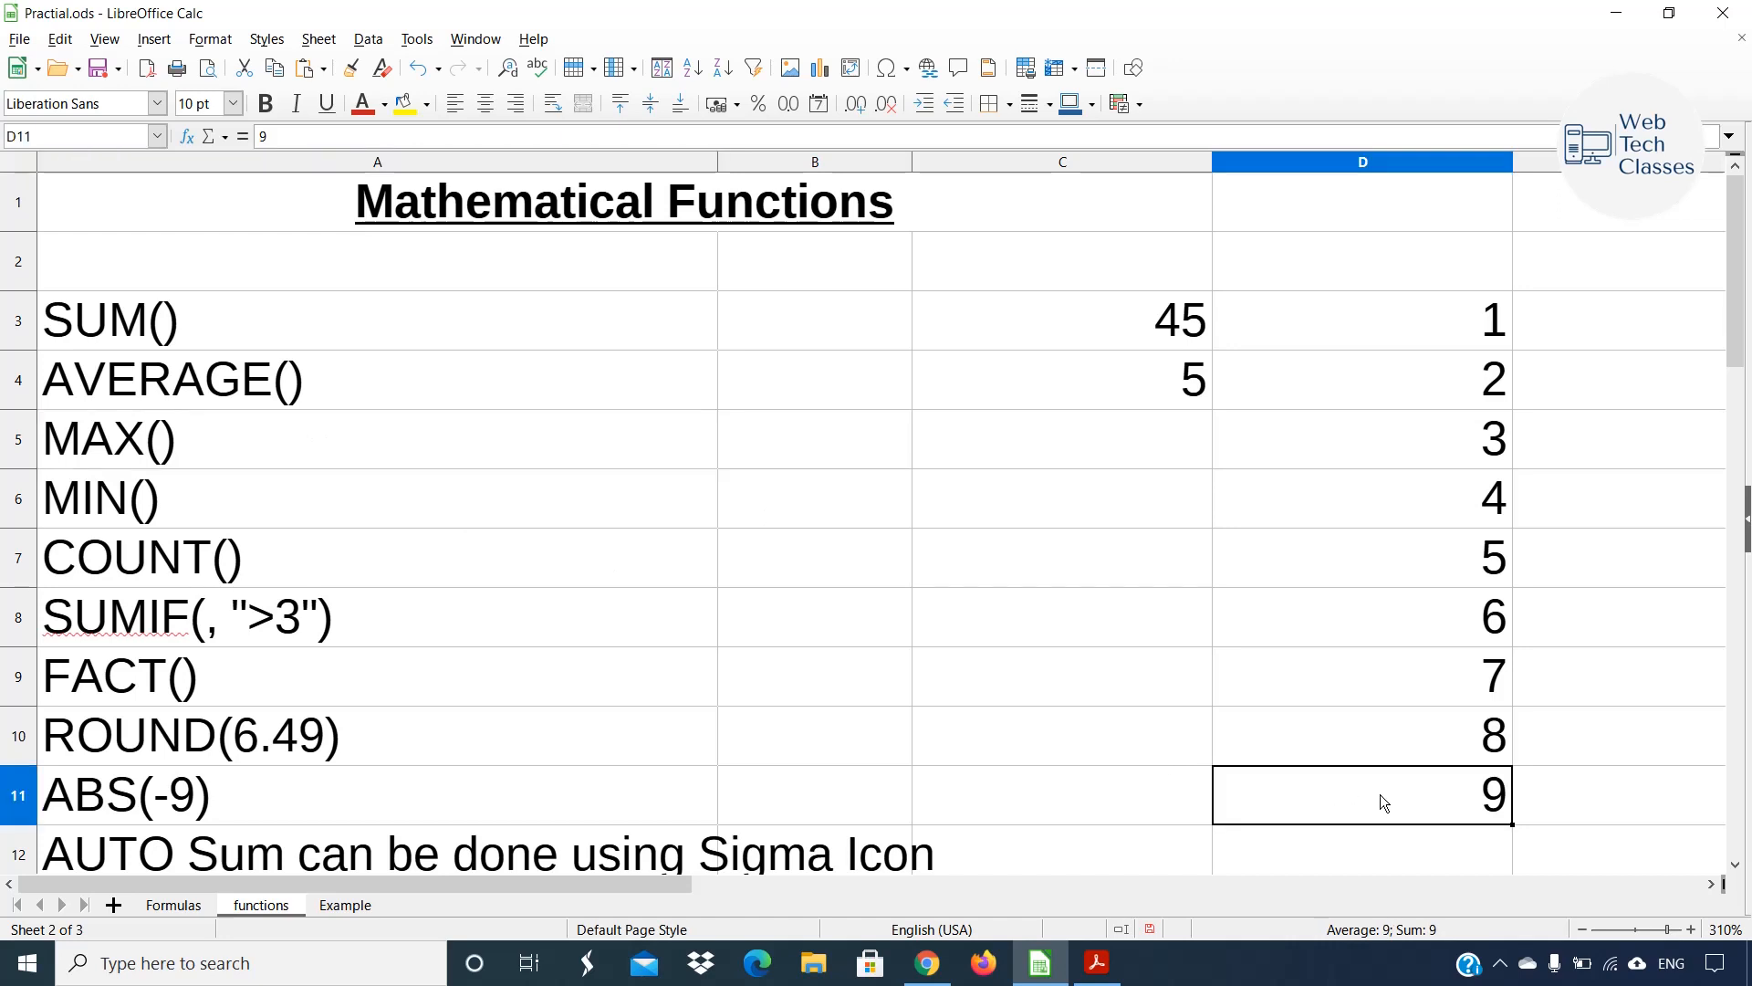
{"action": "double_click", "coordinate": [986, 430]}
{"action": "type", "text": "="}
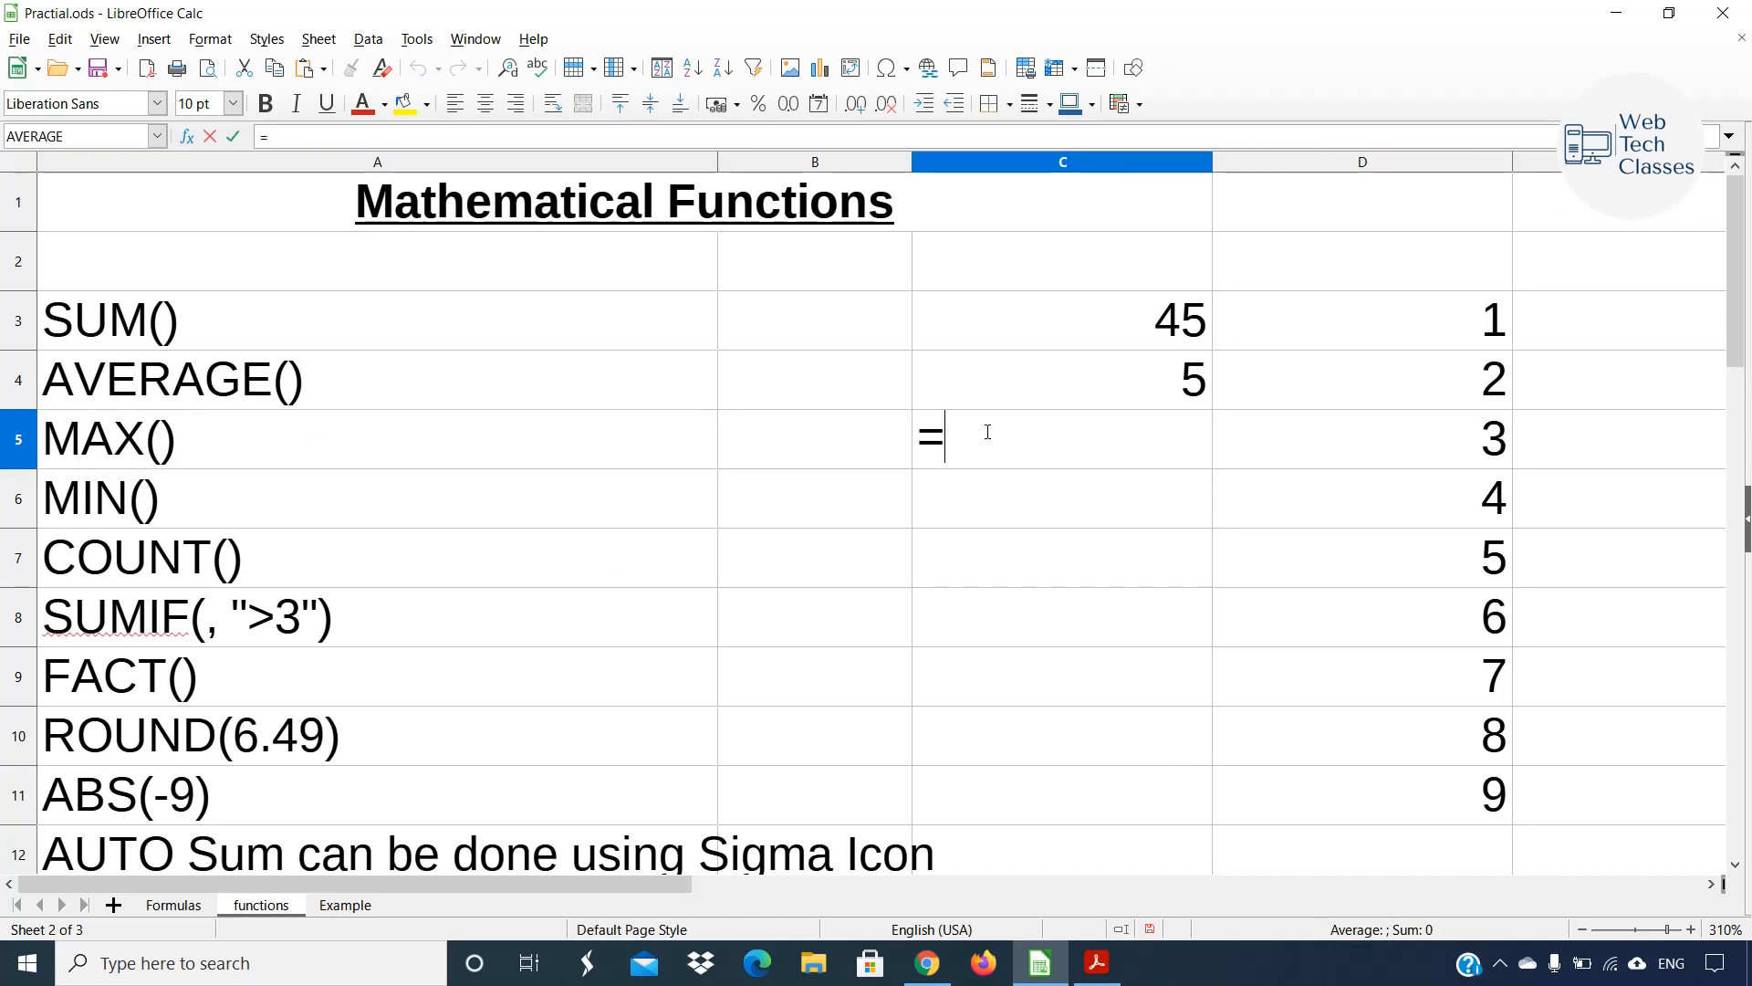
{"action": "type", "text": "max("}
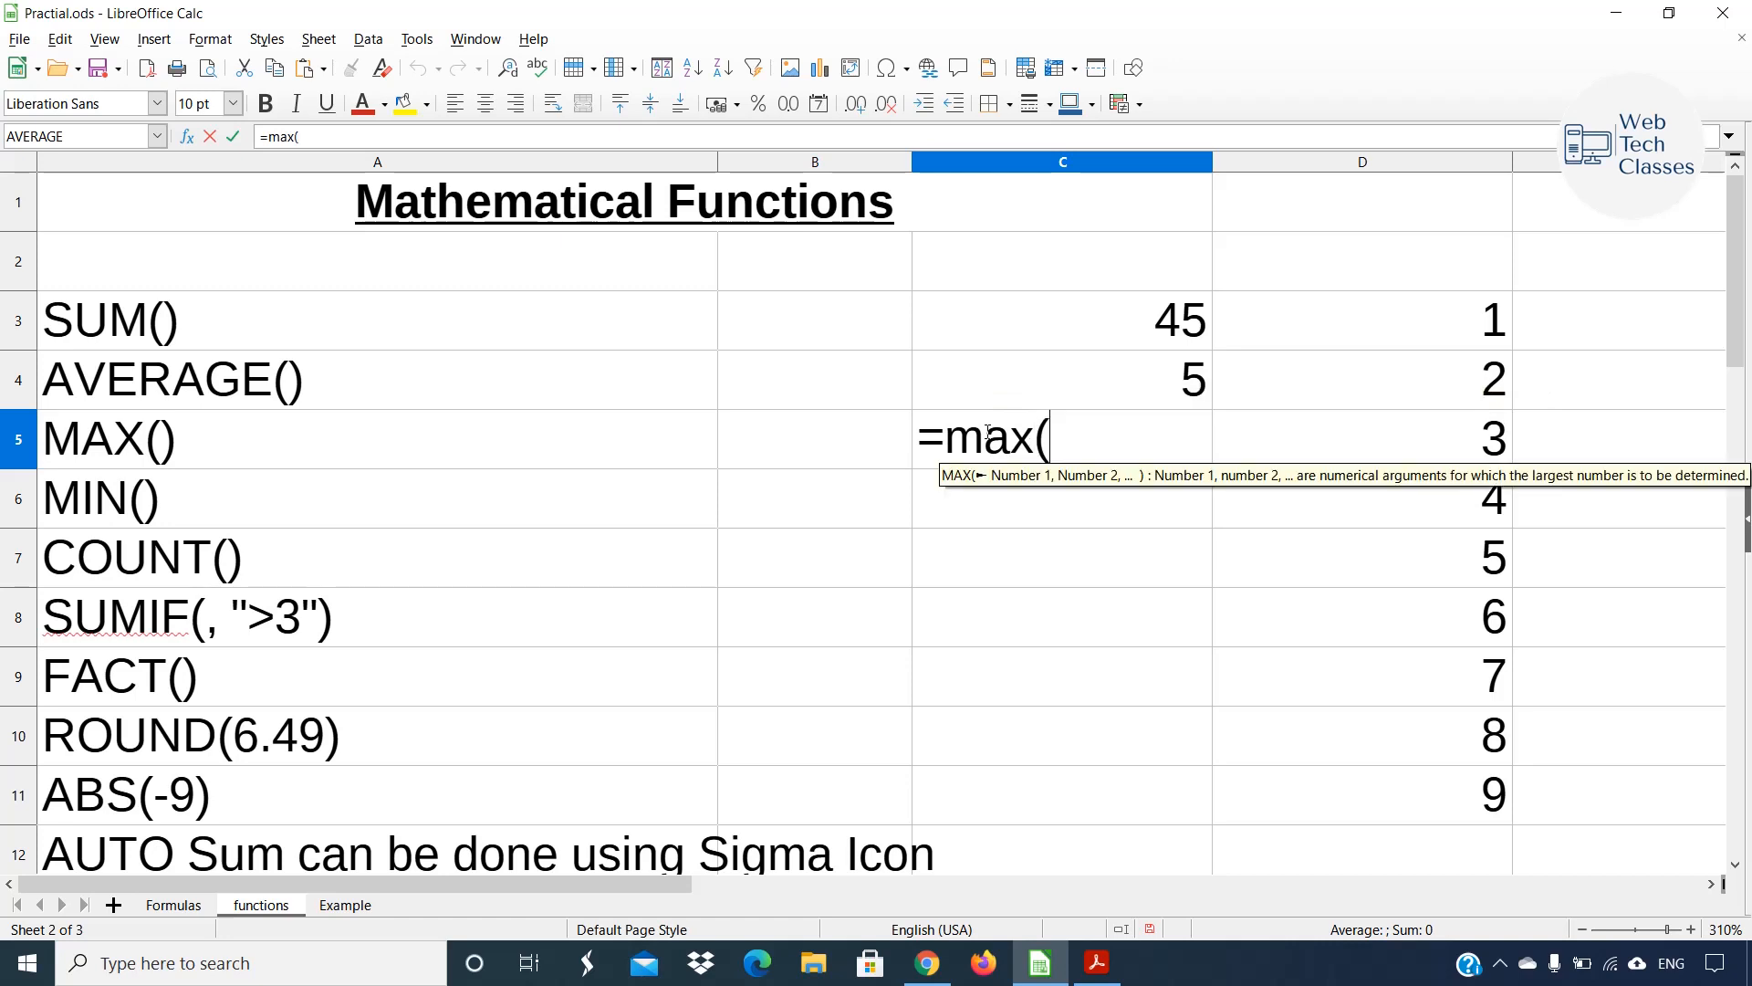
{"action": "left_click_drag", "start_coordinate": [1449, 324], "coordinate": [1410, 781]}
{"action": "type", "text": ")"}
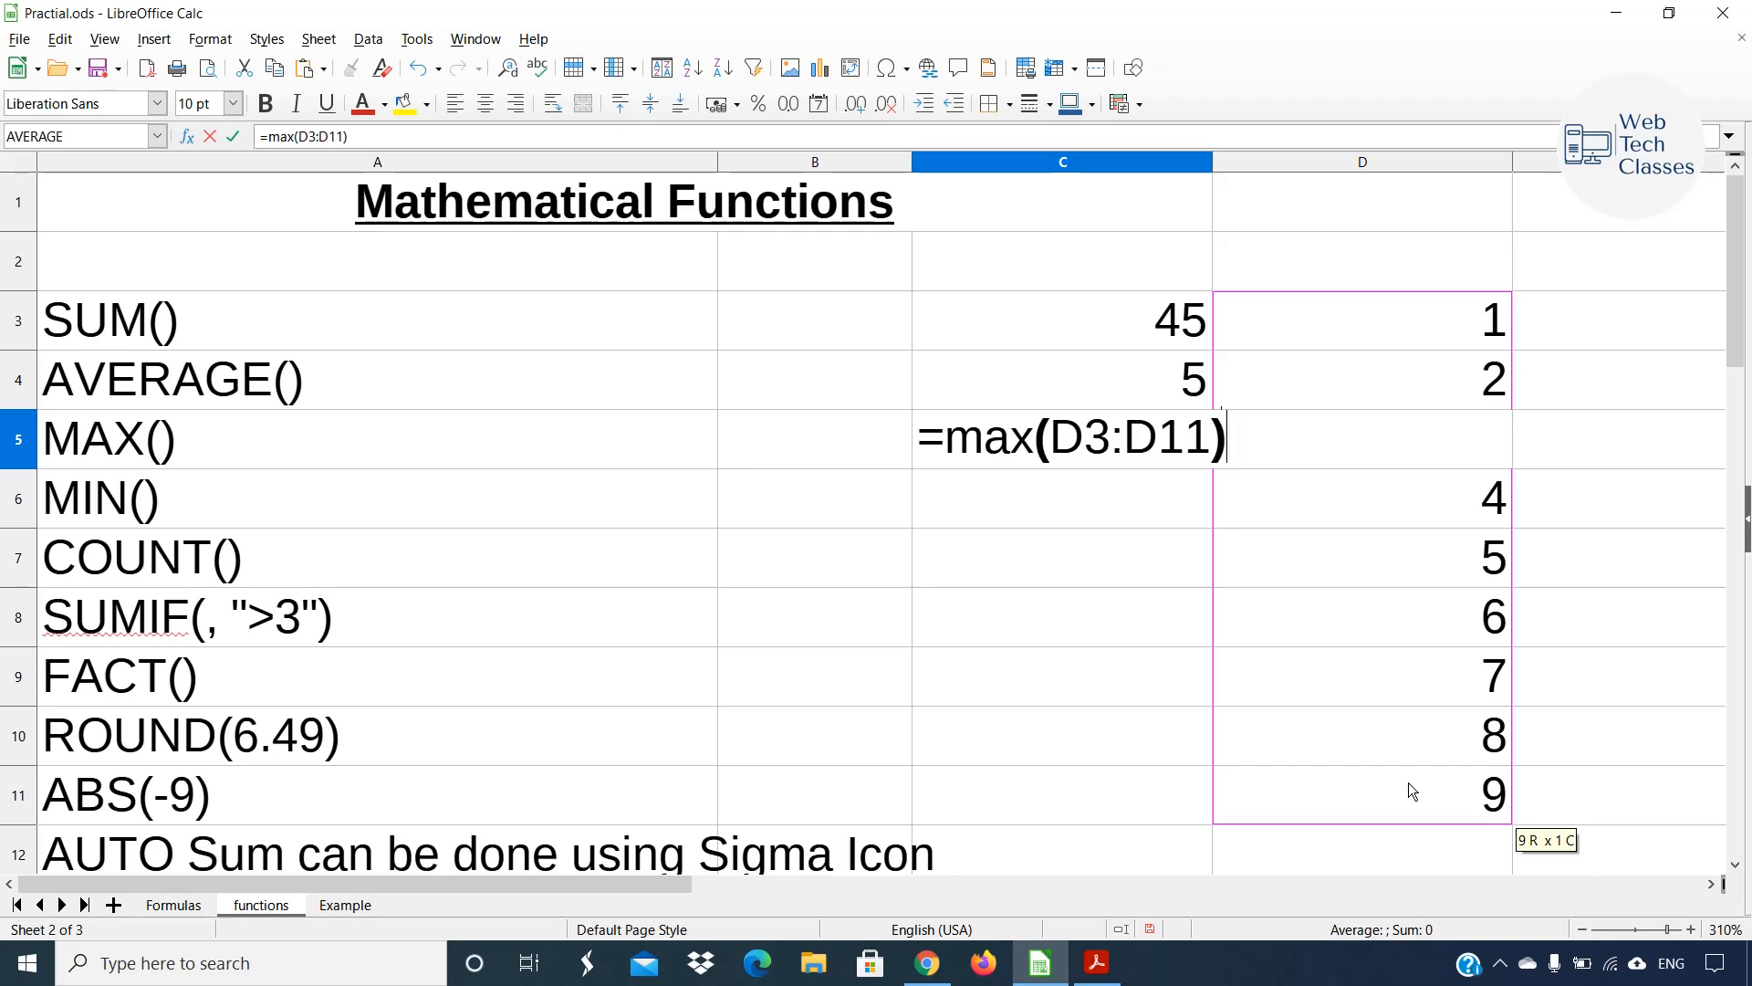
{"action": "key", "text": "Return"}
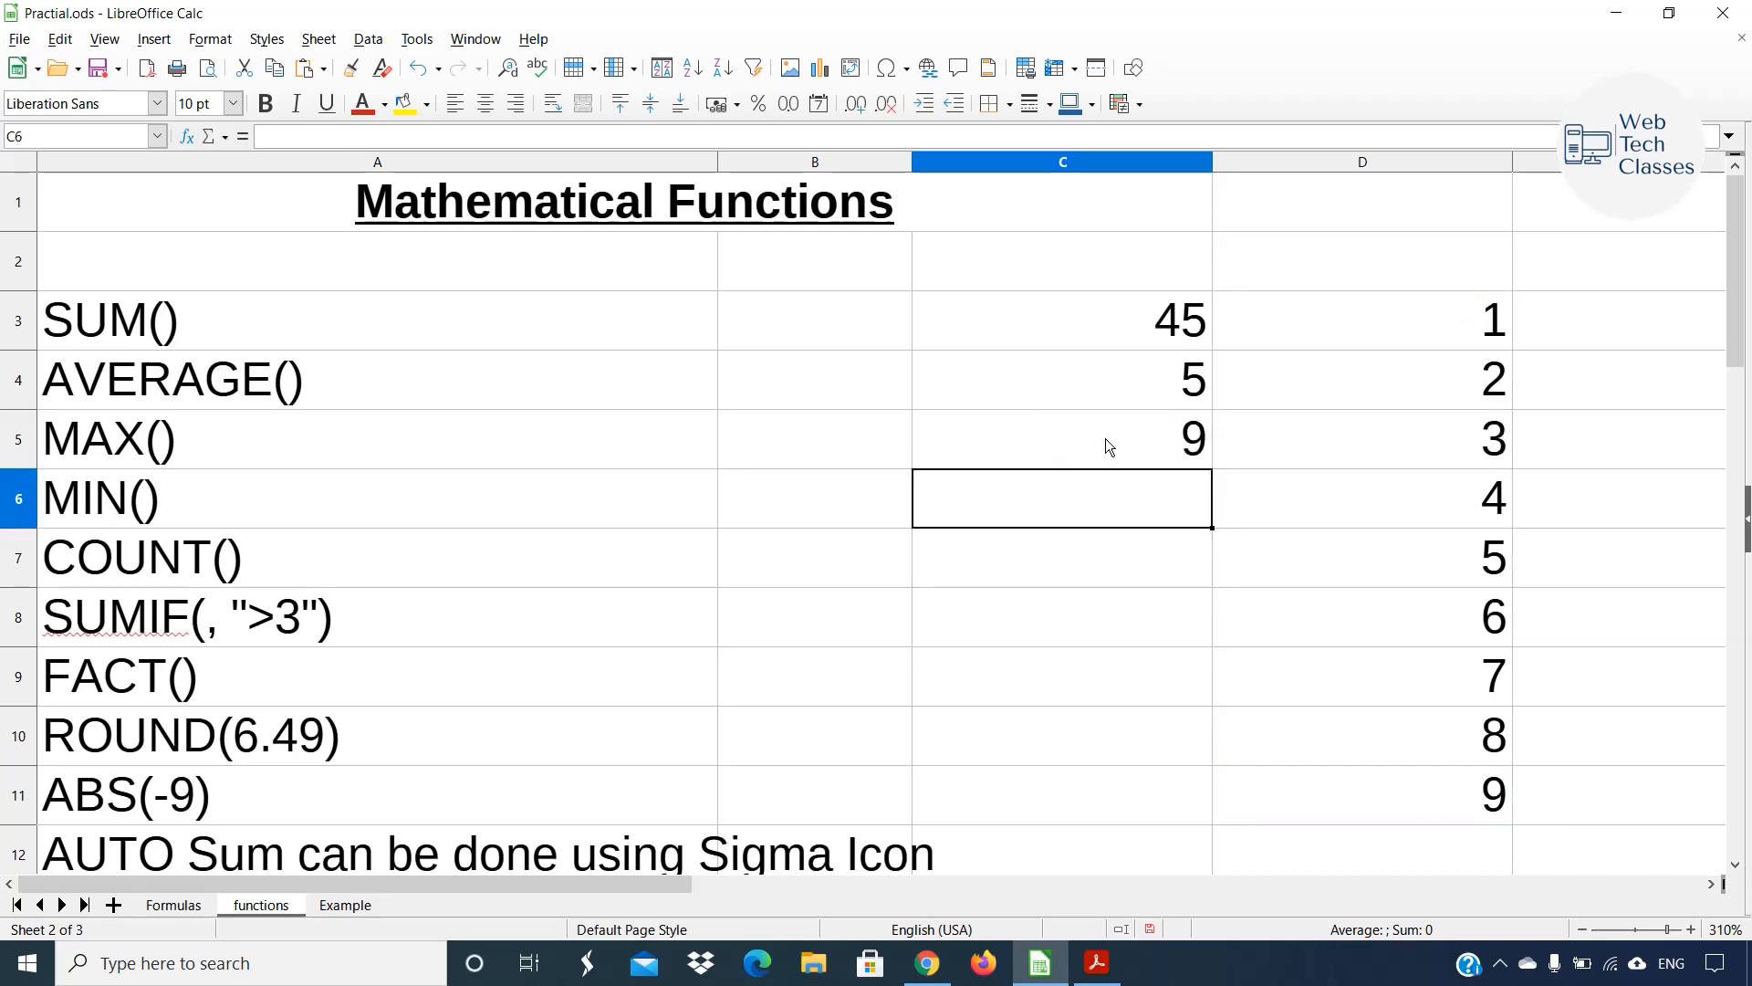
Enter the formula =MIN(D3:D11) in C6, in the MIN() row, to find the smallest number.
{"action": "left_click", "coordinate": [268, 511]}
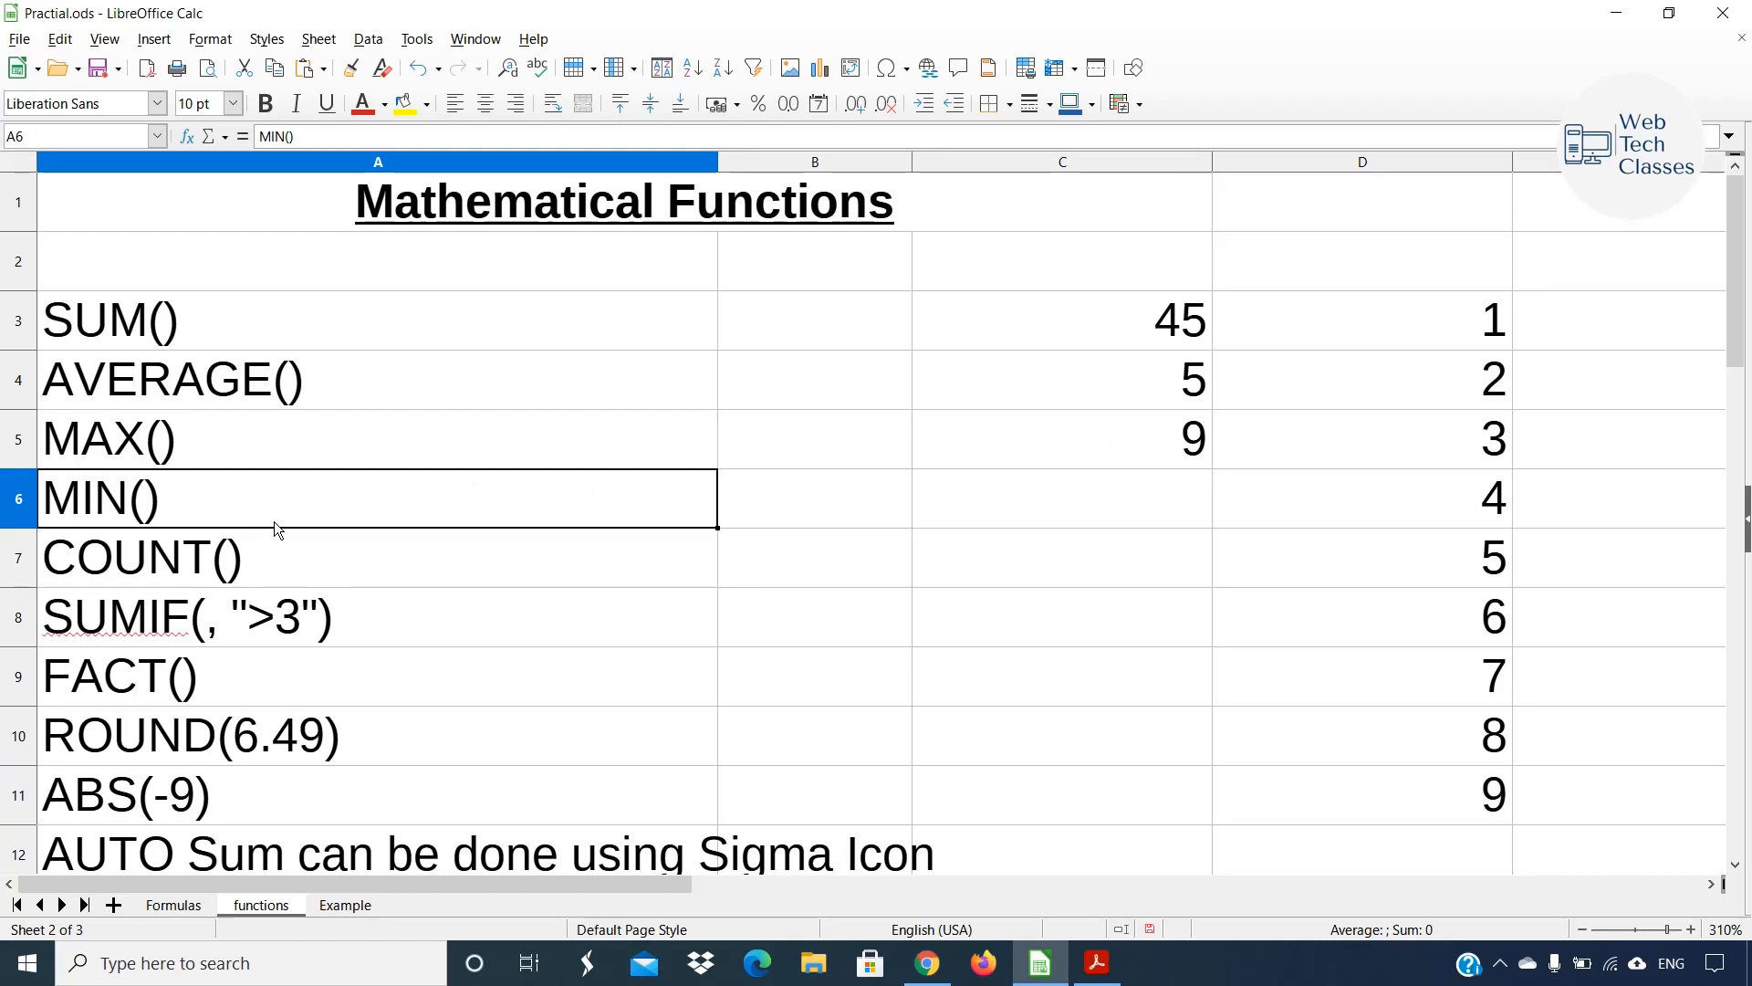
{"action": "double_click", "coordinate": [1005, 484]}
{"action": "type", "text": "="}
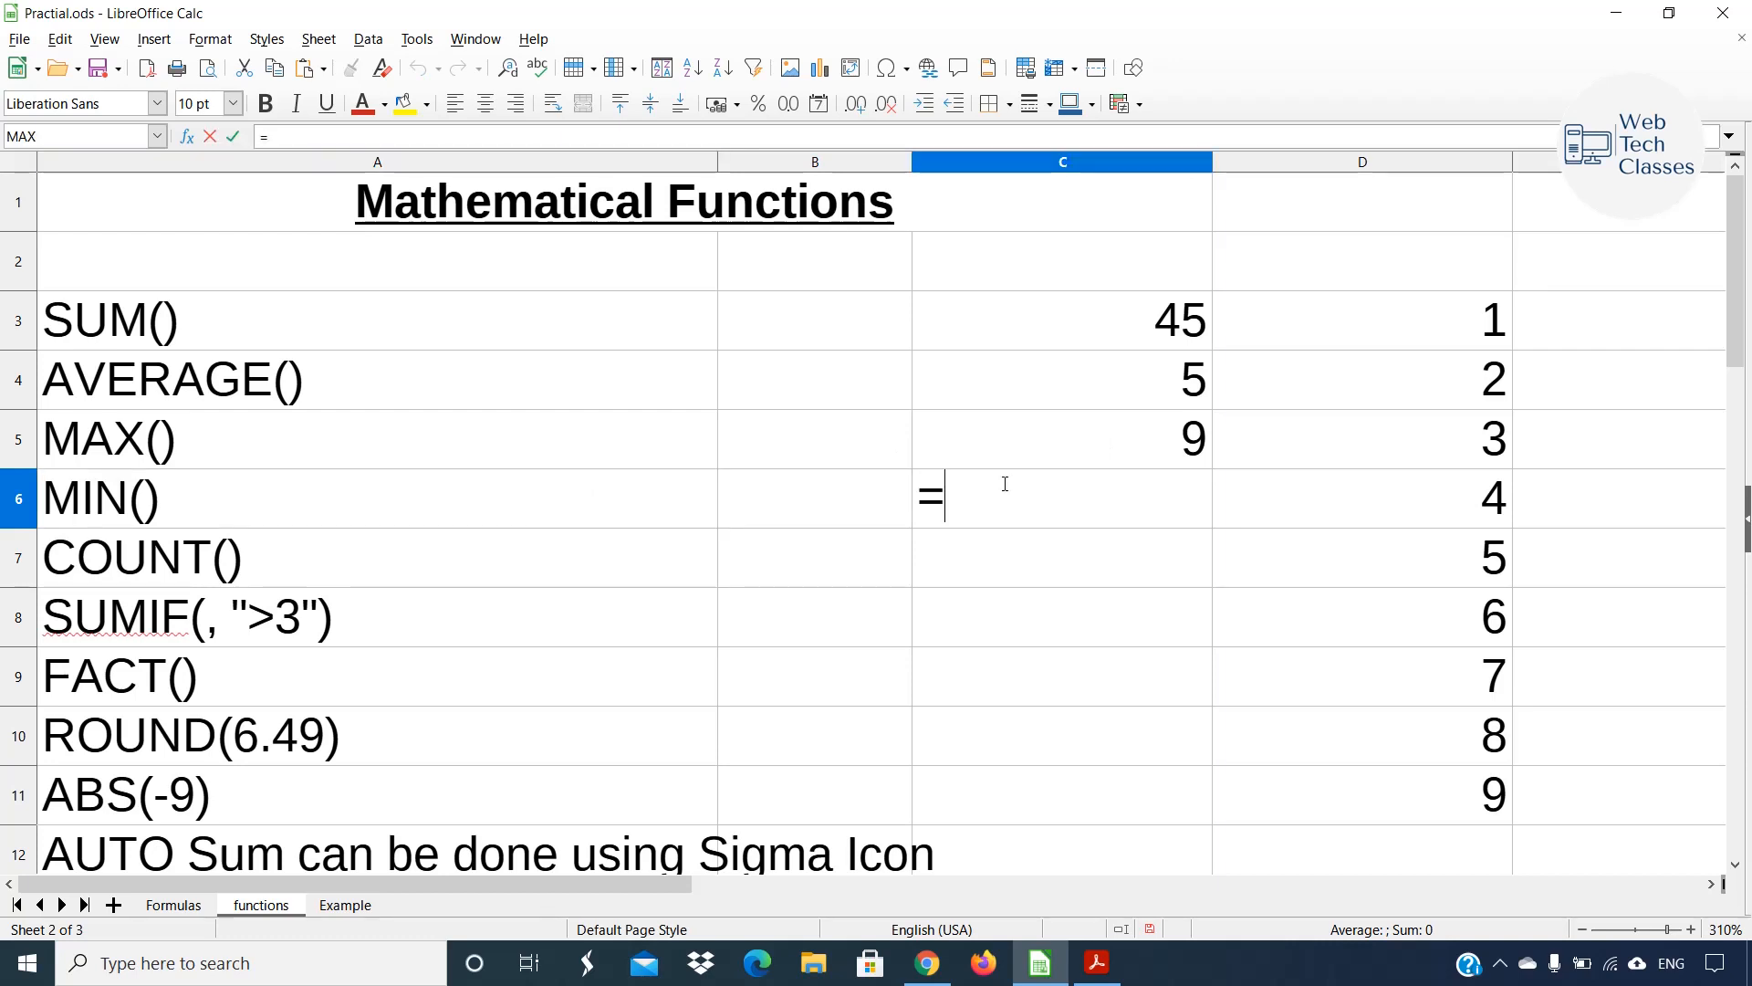
{"action": "type", "text": "min("}
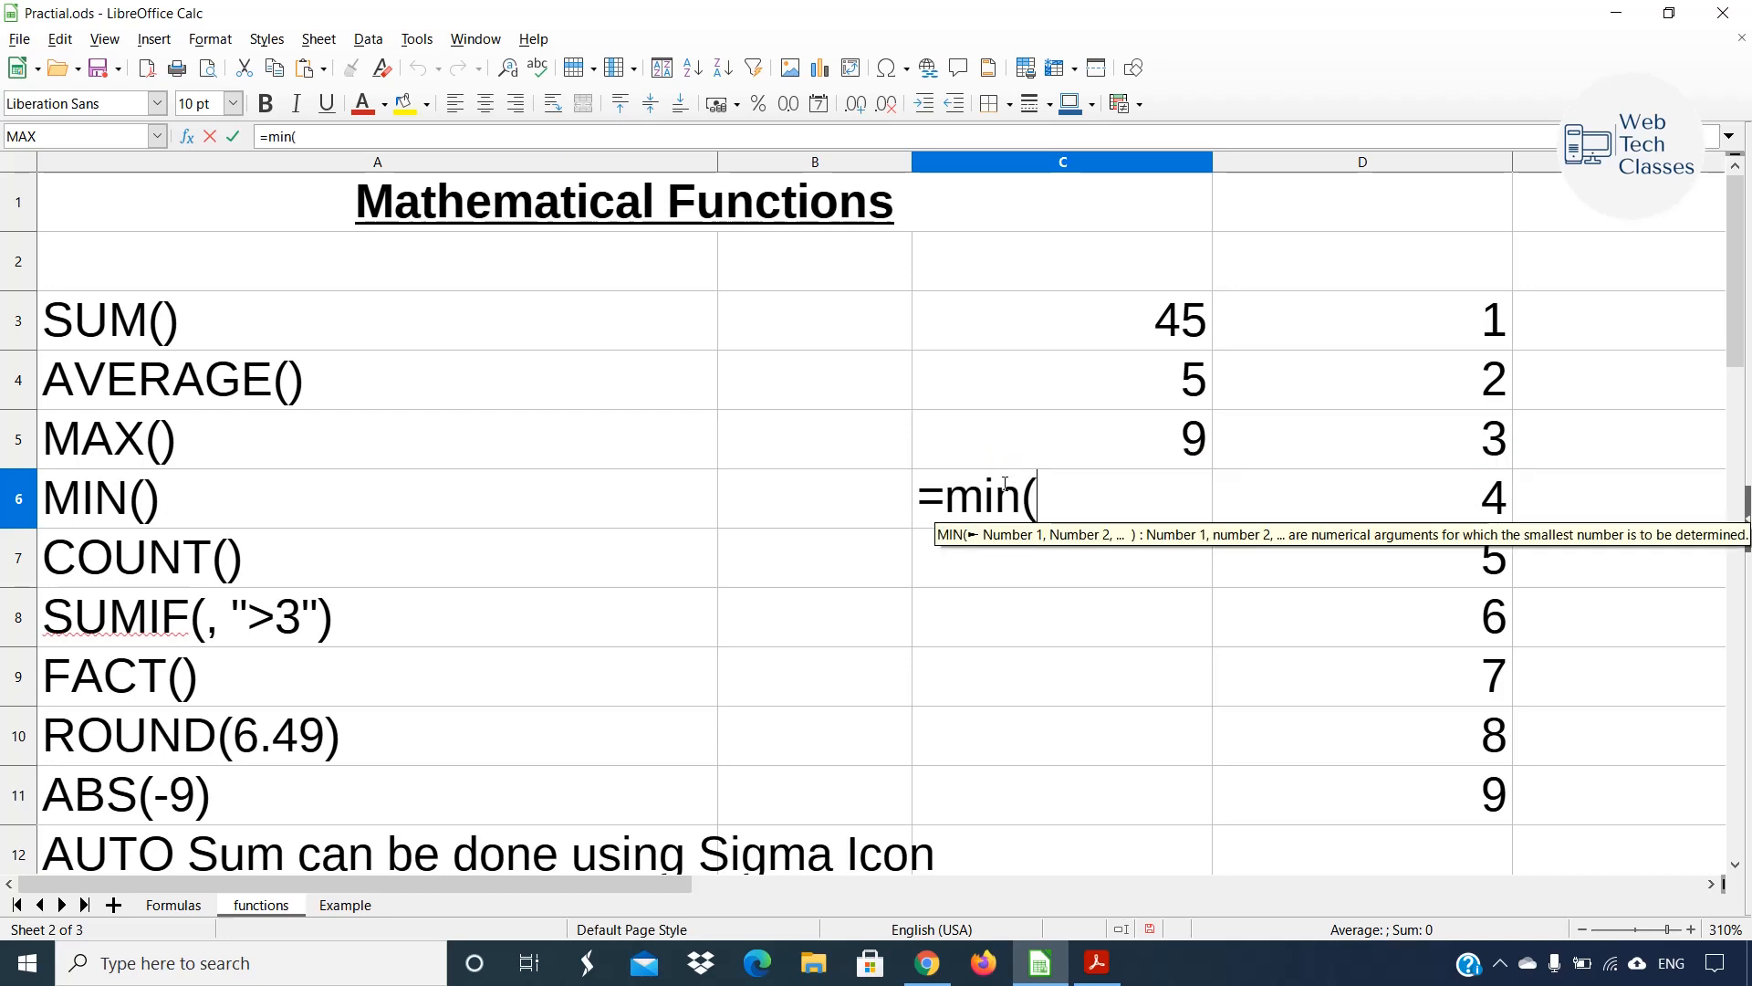
{"action": "left_click_drag", "start_coordinate": [1414, 320], "coordinate": [1502, 784]}
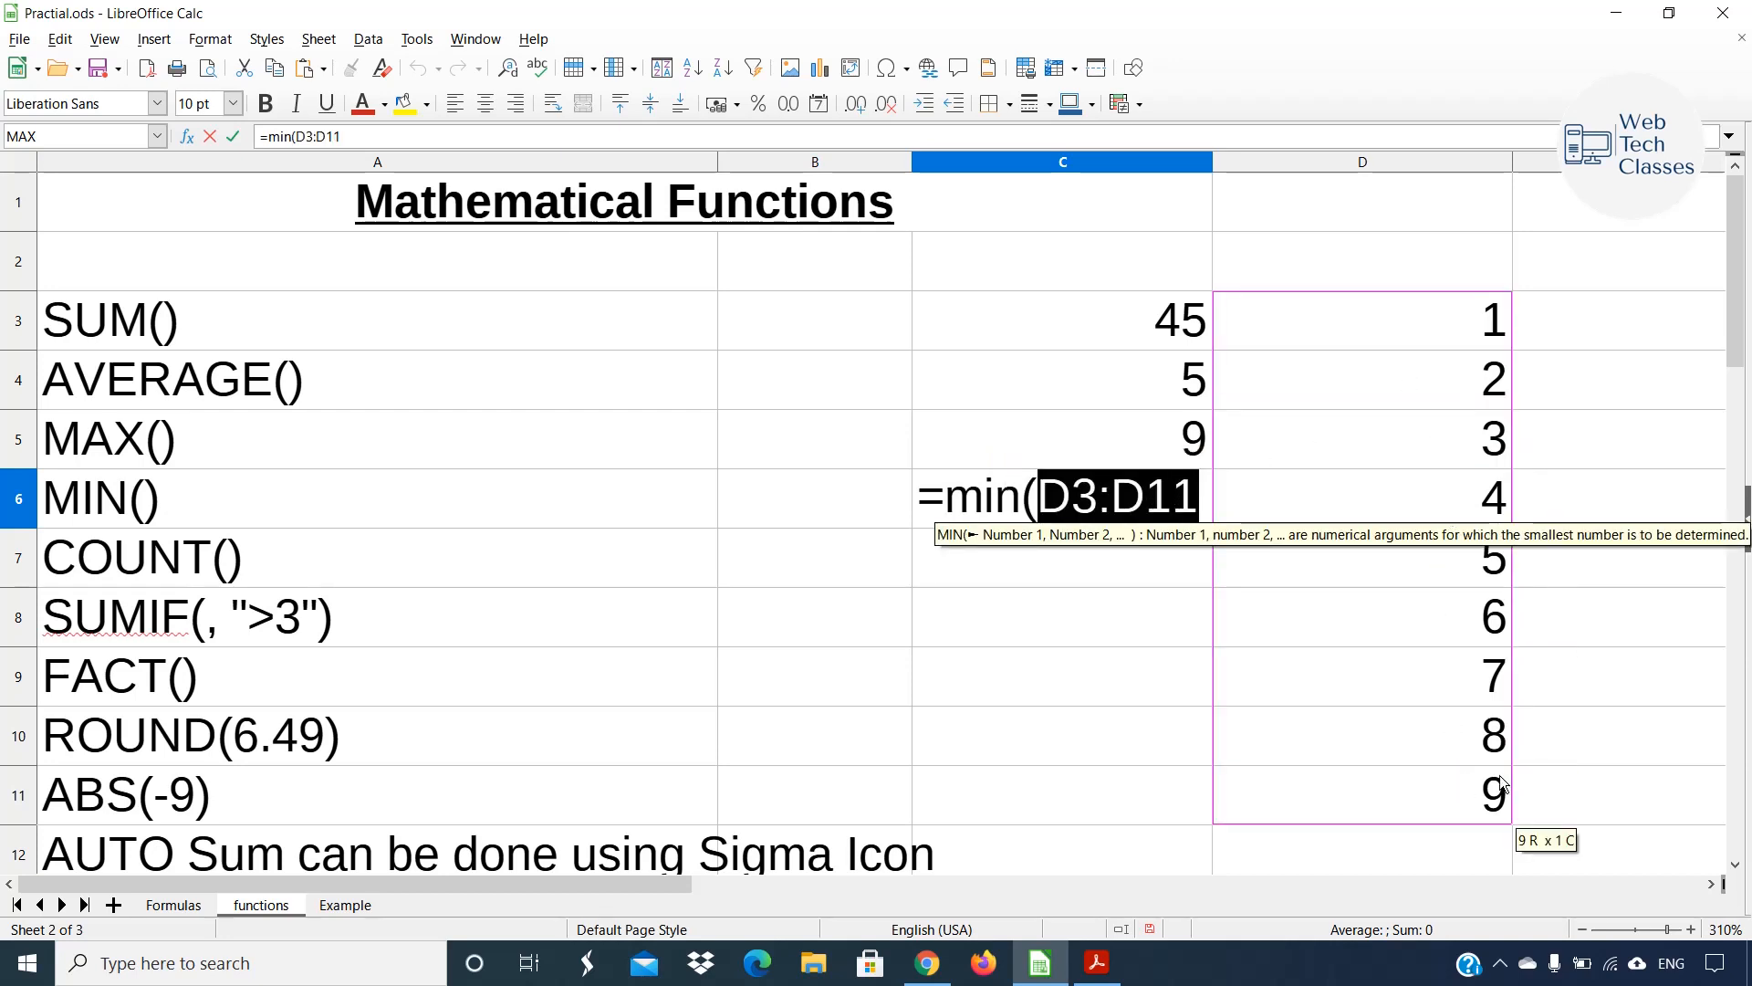
{"action": "type", "text": ")"}
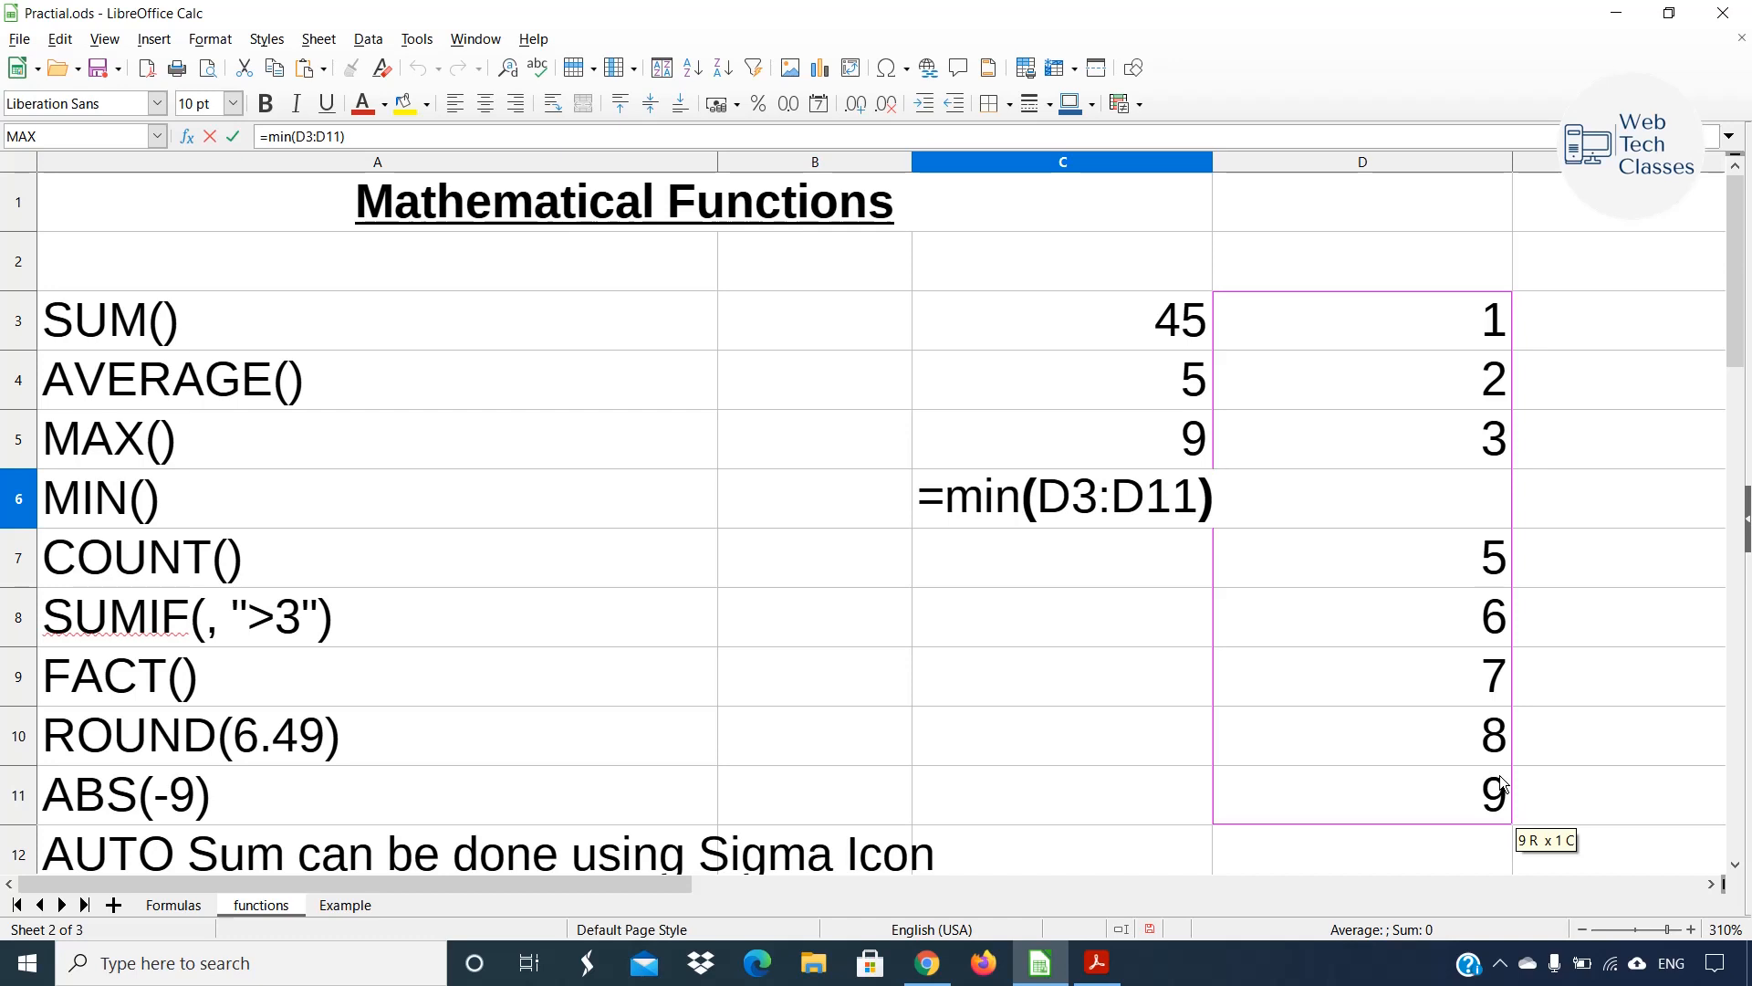
{"action": "key", "text": "Return"}
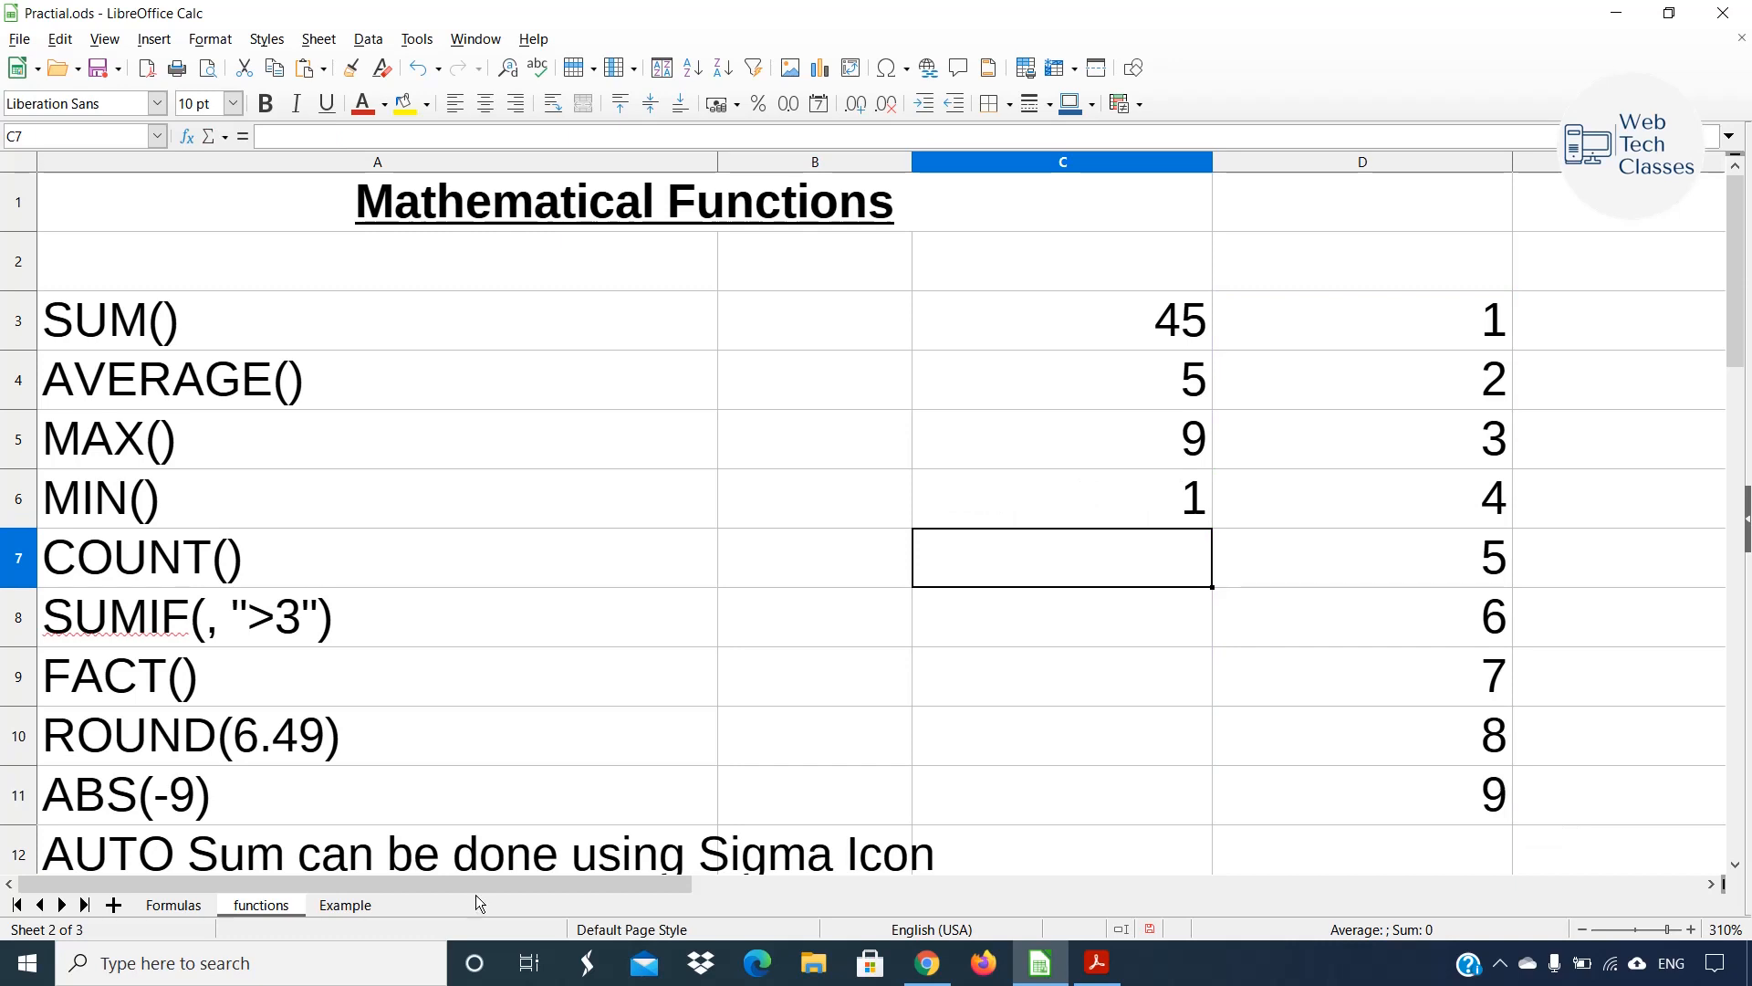
Enter the formula =COUNT(D3:D11) in C7, in the COUNT() row, to count the numbers in the column.
{"action": "left_click_drag", "start_coordinate": [1431, 324], "coordinate": [1445, 799]}
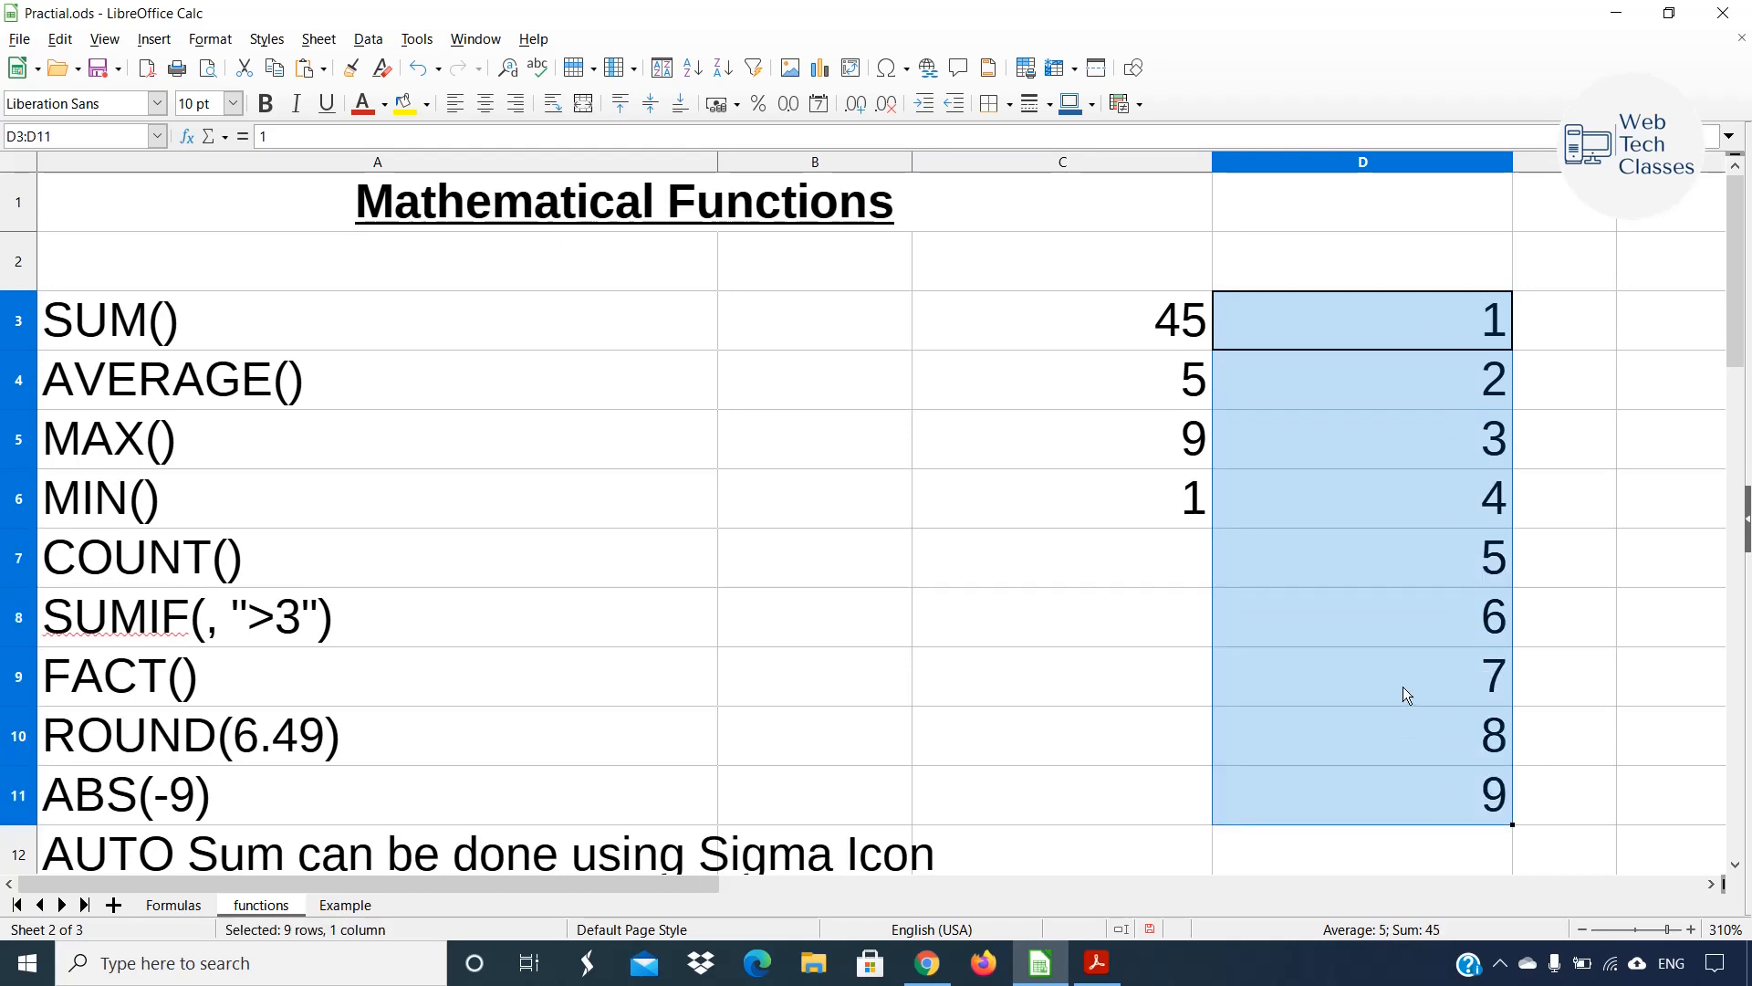
{"action": "left_click", "coordinate": [1425, 381]}
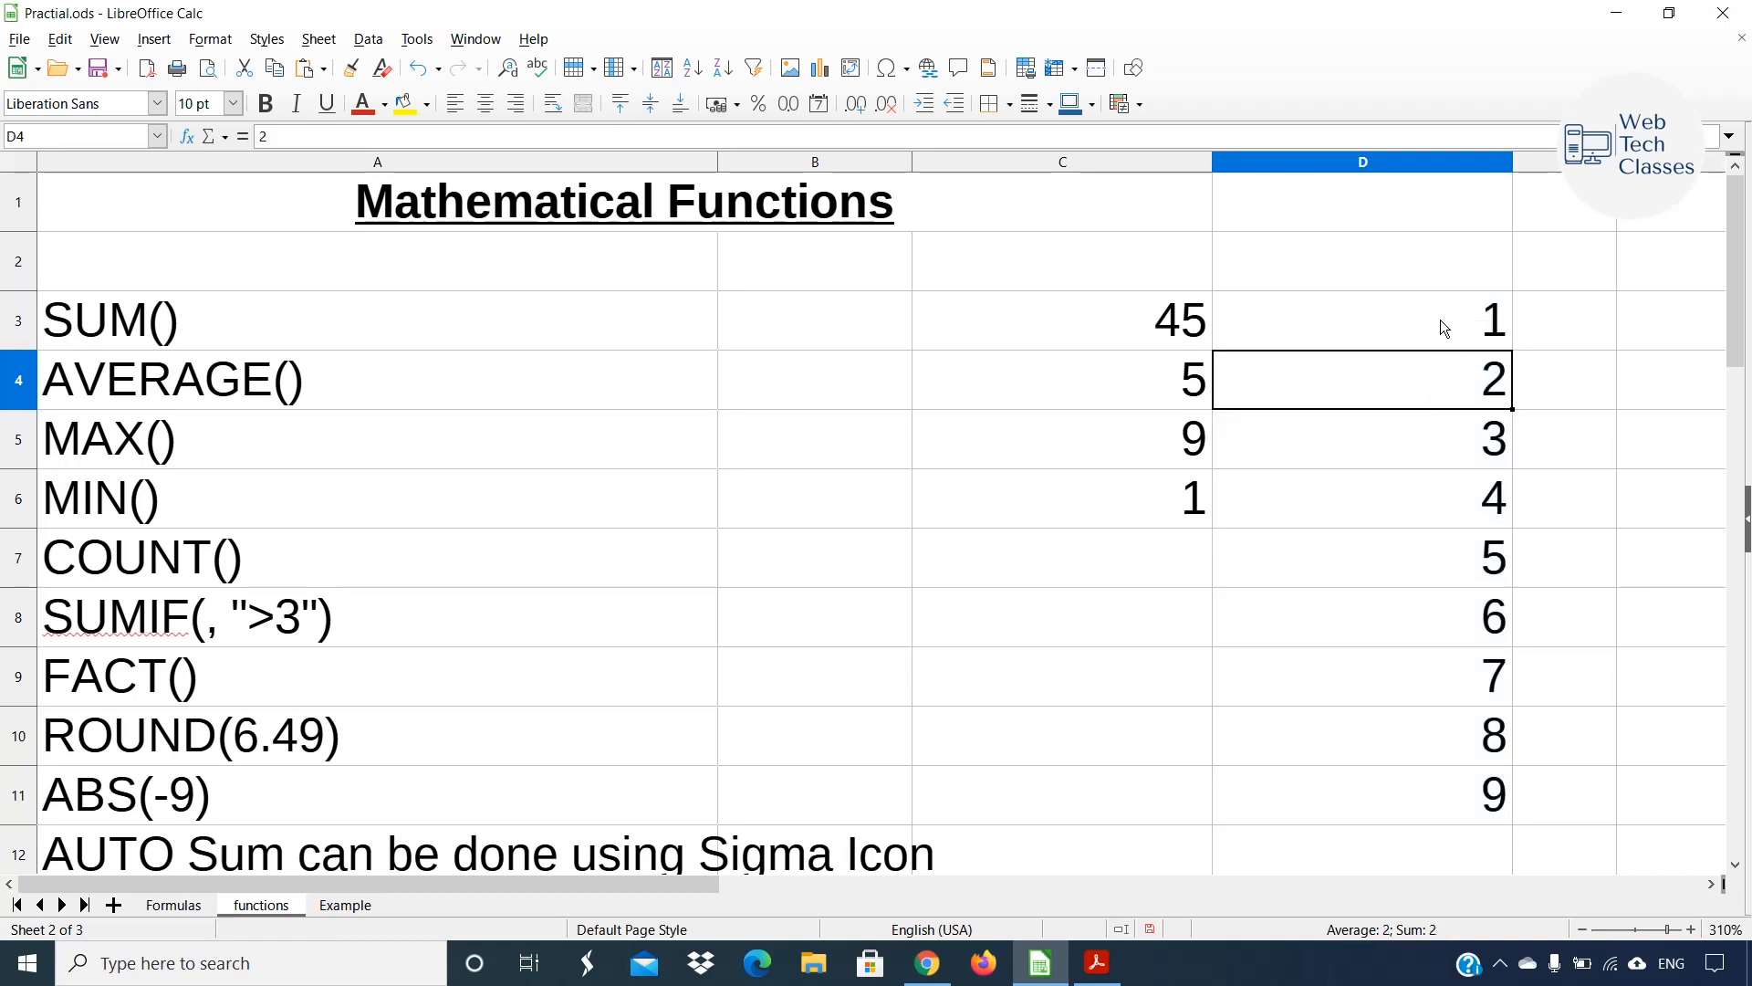
{"action": "left_click_drag", "start_coordinate": [1440, 323], "coordinate": [1453, 791]}
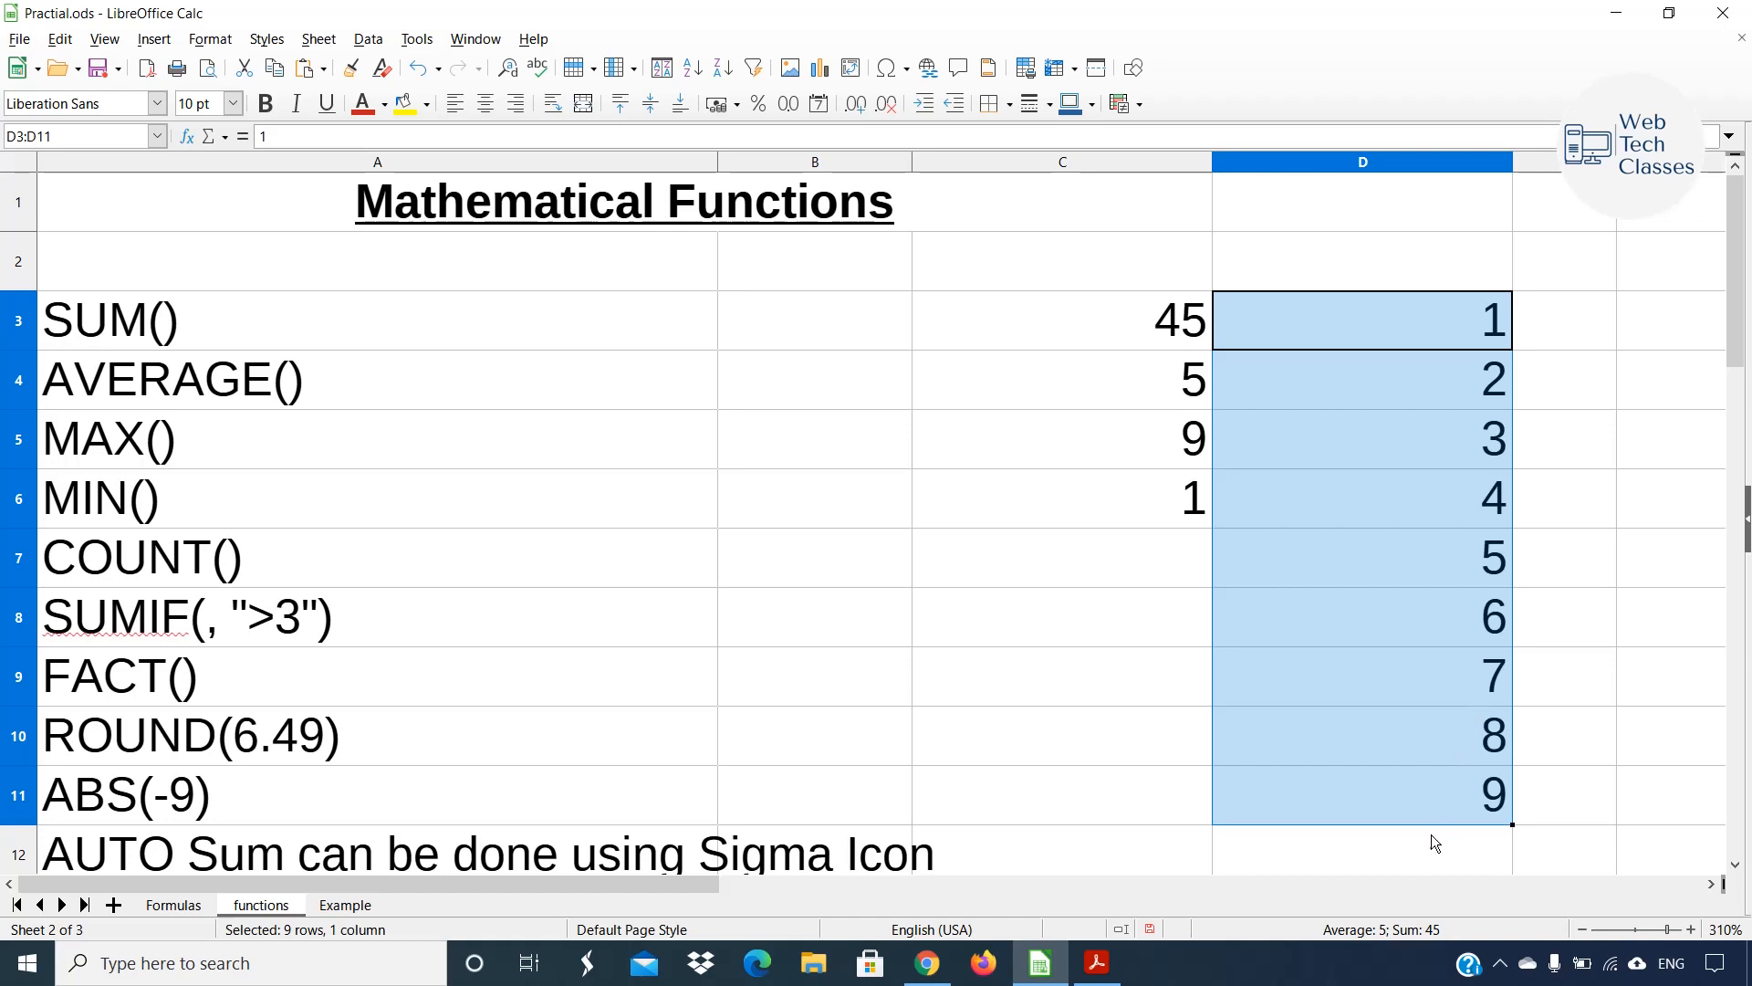
{"action": "left_click", "coordinate": [1130, 561]}
{"action": "type", "text": "="}
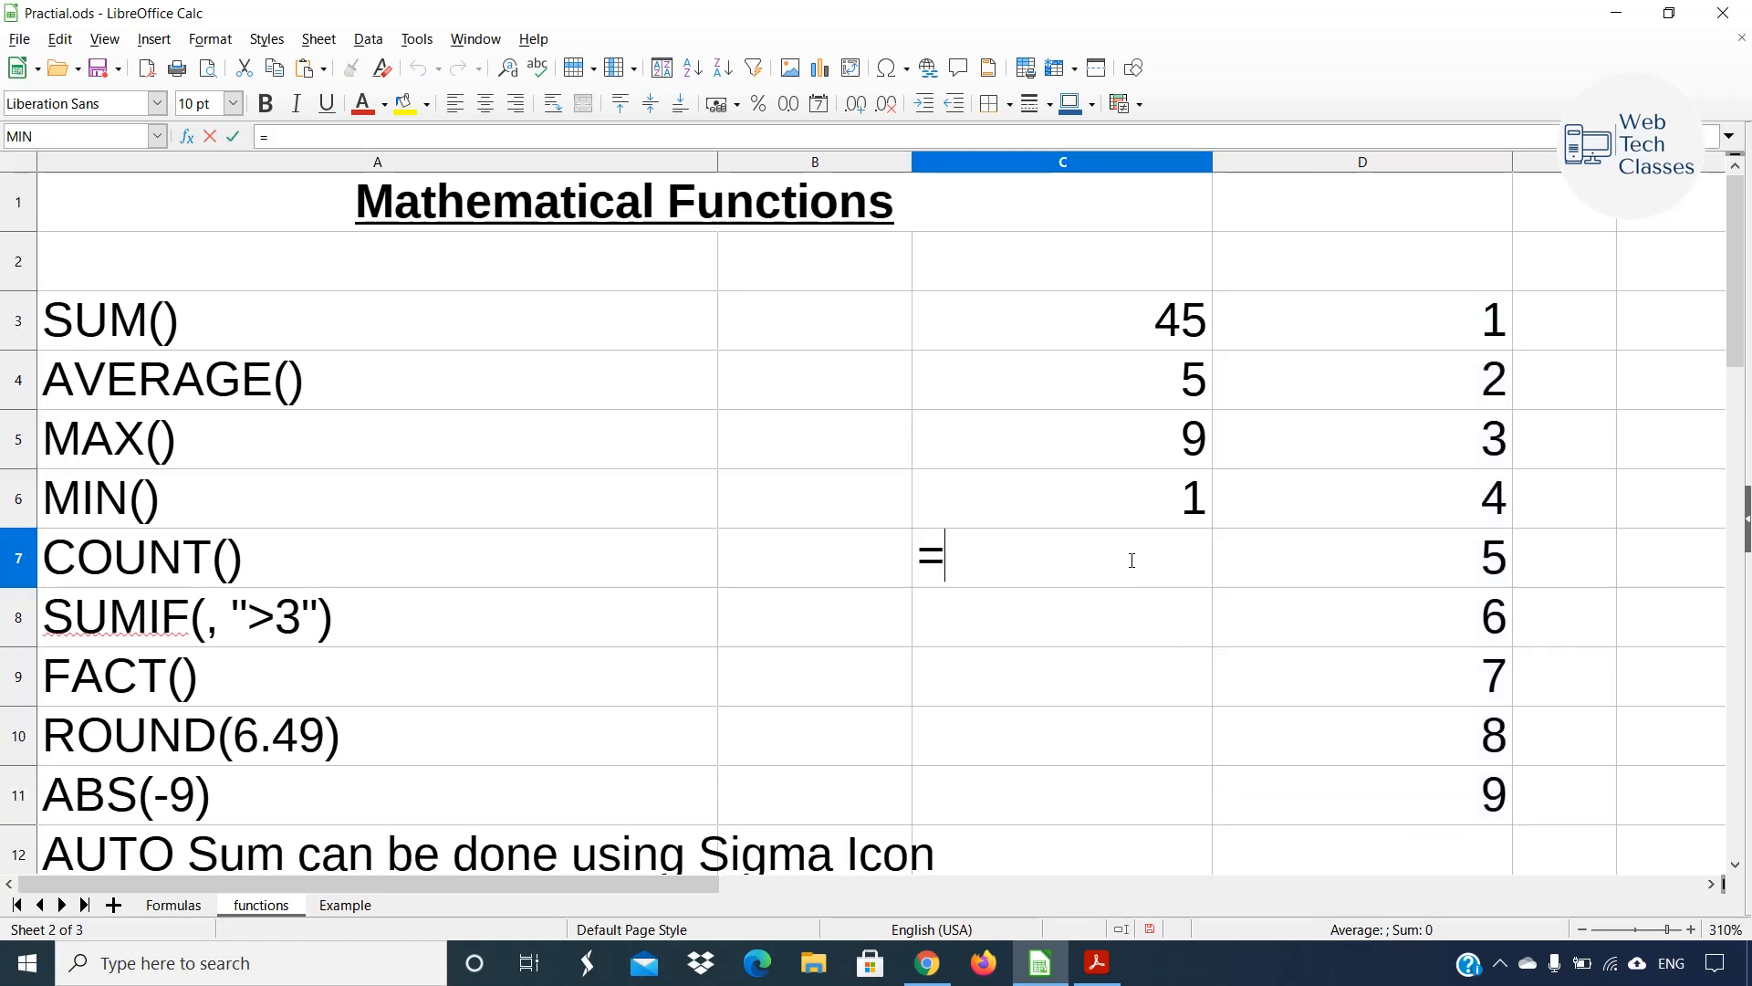
{"action": "type", "text": "count("}
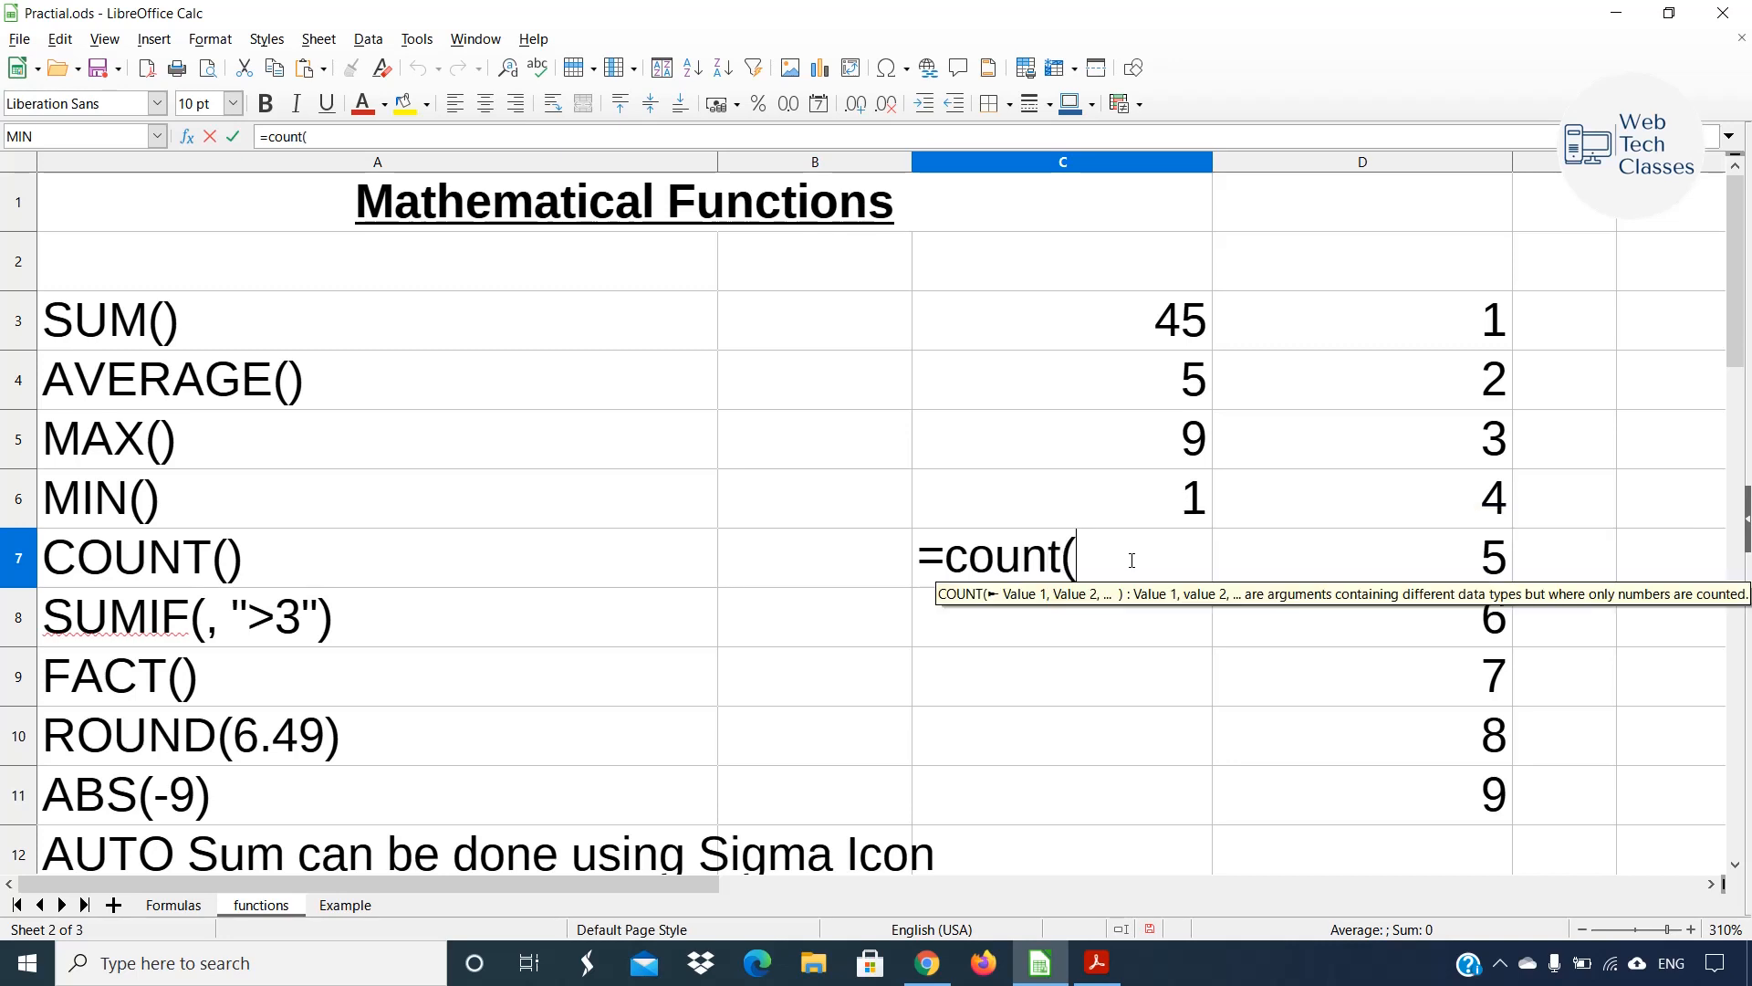
{"action": "left_click_drag", "start_coordinate": [1337, 309], "coordinate": [1349, 813]}
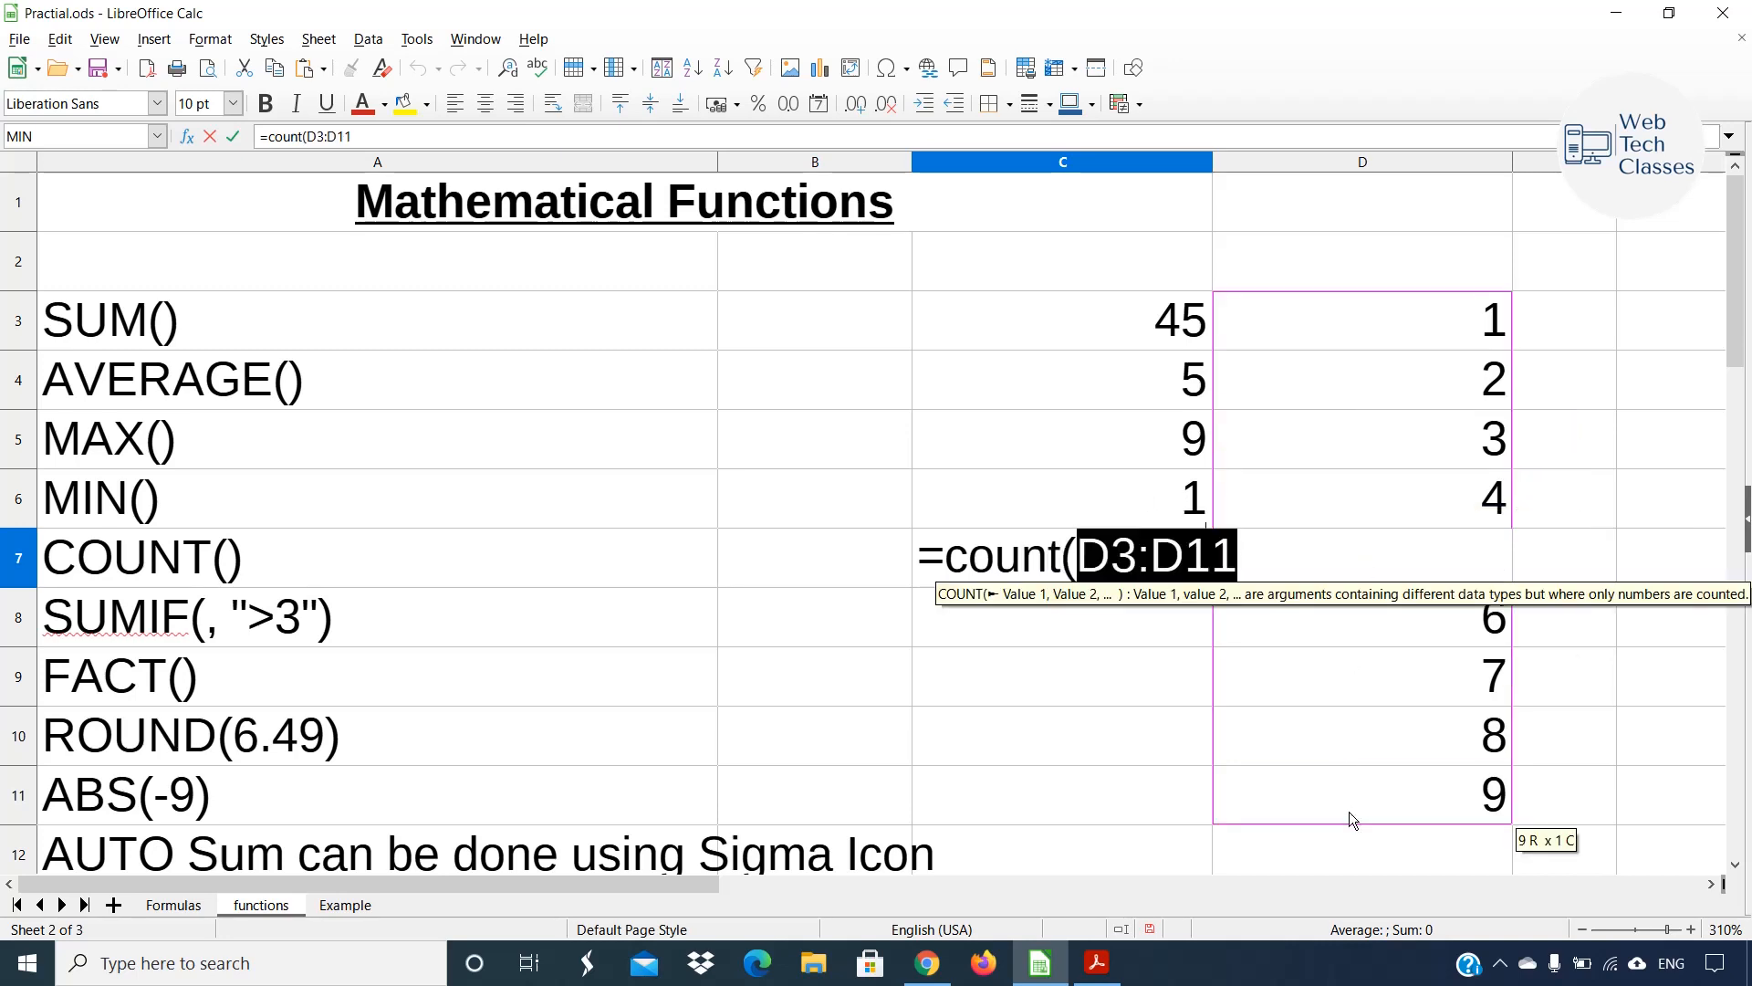
{"action": "type", "text": ")"}
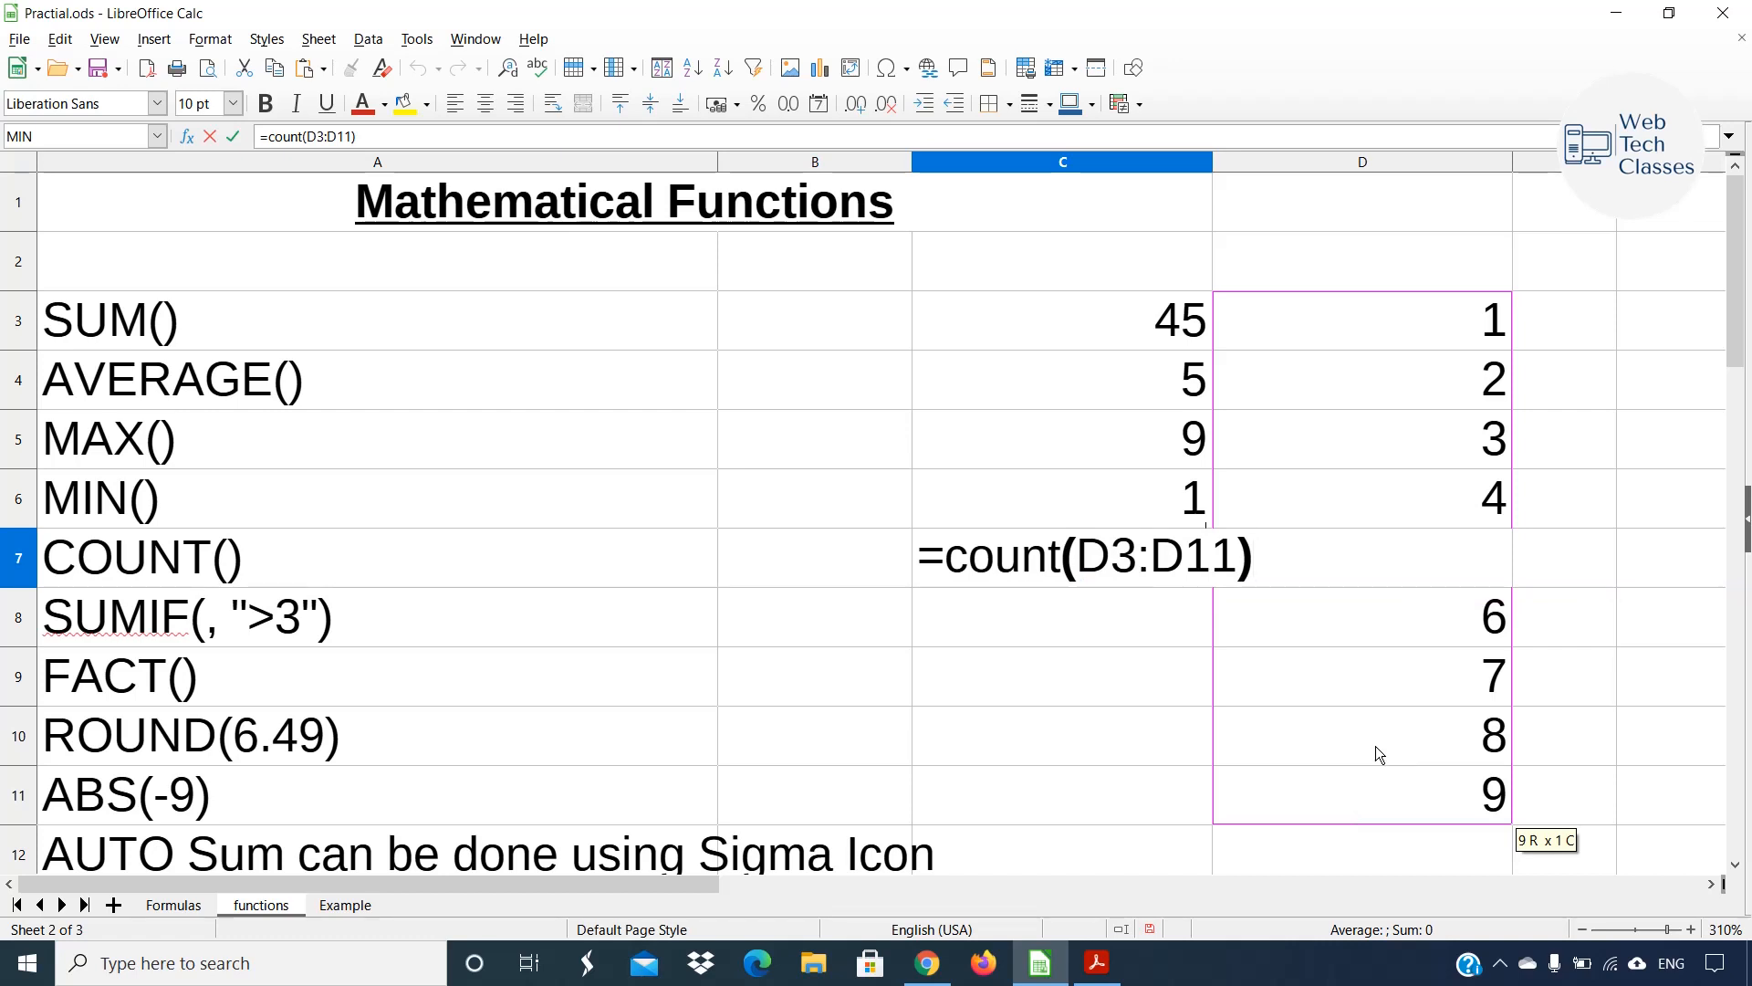
{"action": "key", "text": "Return"}
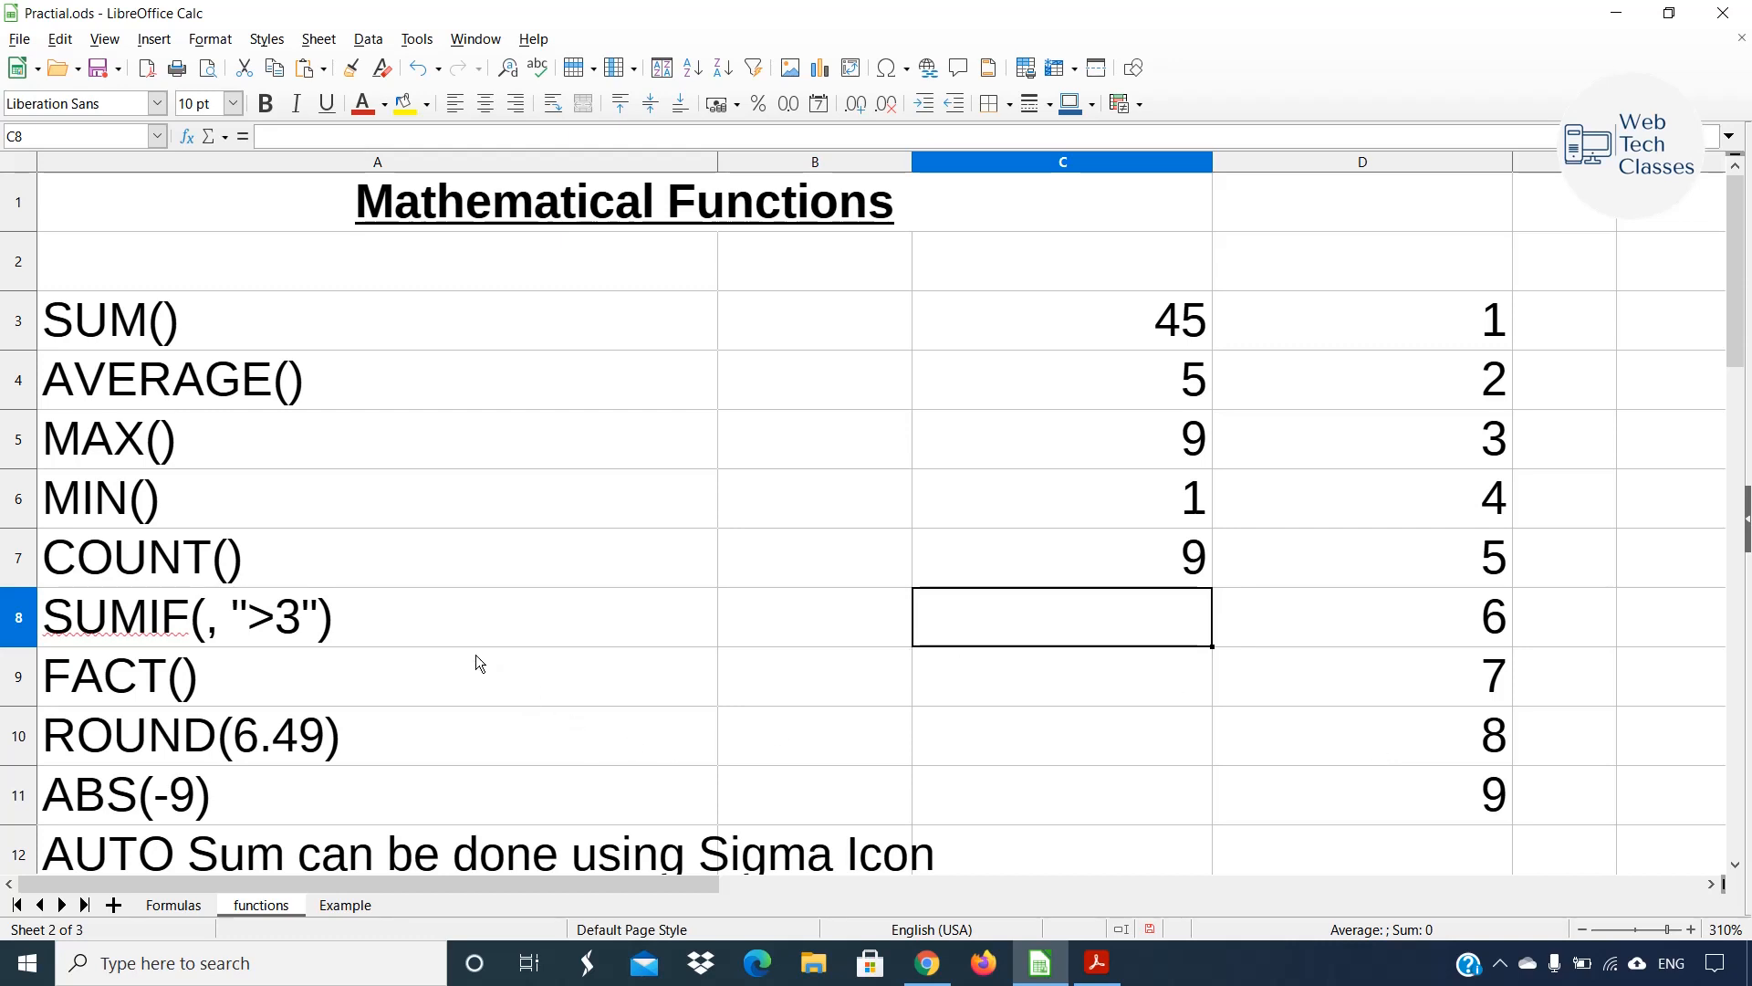
Mark up the SUMIF(, ">3") entry in A8, pointing out where the range goes and boxing the ">3" condition.
{"action": "left_click", "coordinate": [457, 628]}
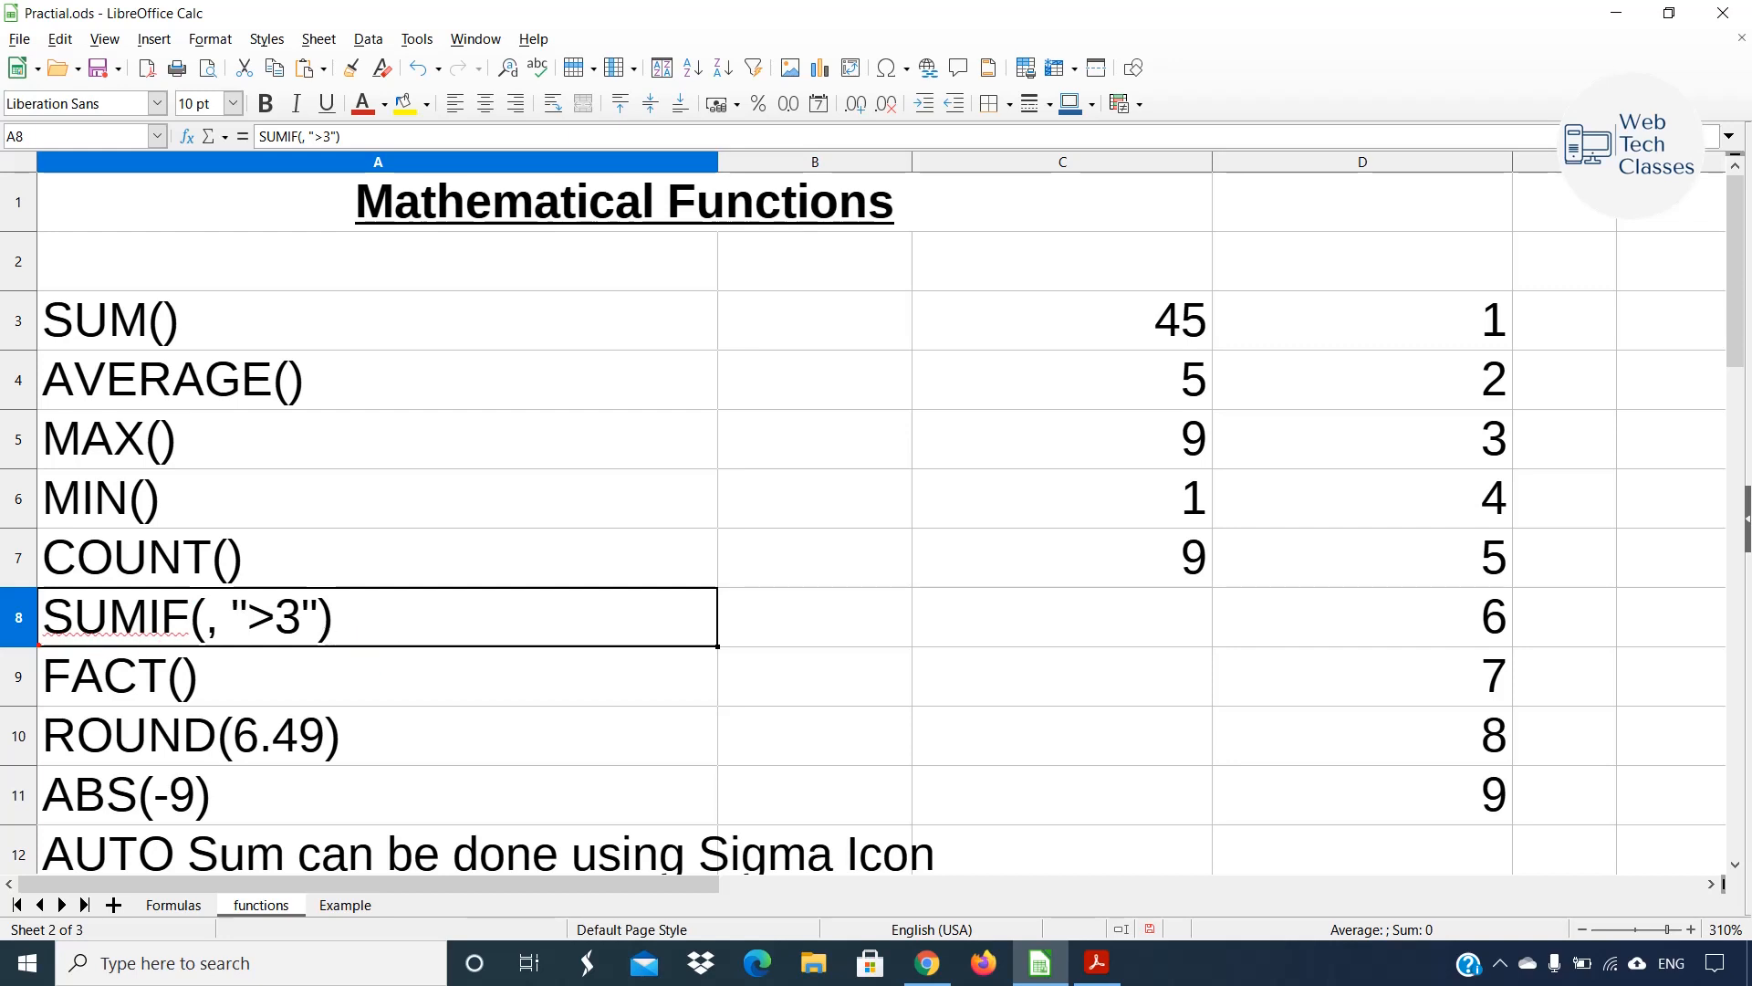
{"action": "left_click_drag", "start_coordinate": [40, 645], "coordinate": [116, 654]}
{"action": "mouse_move", "coordinate": [27, 585]}
{"action": "left_mouse_down"}
{"action": "mouse_move", "coordinate": [99, 630]}
{"action": "mouse_move", "coordinate": [367, 659]}
{"action": "left_mouse_up"}
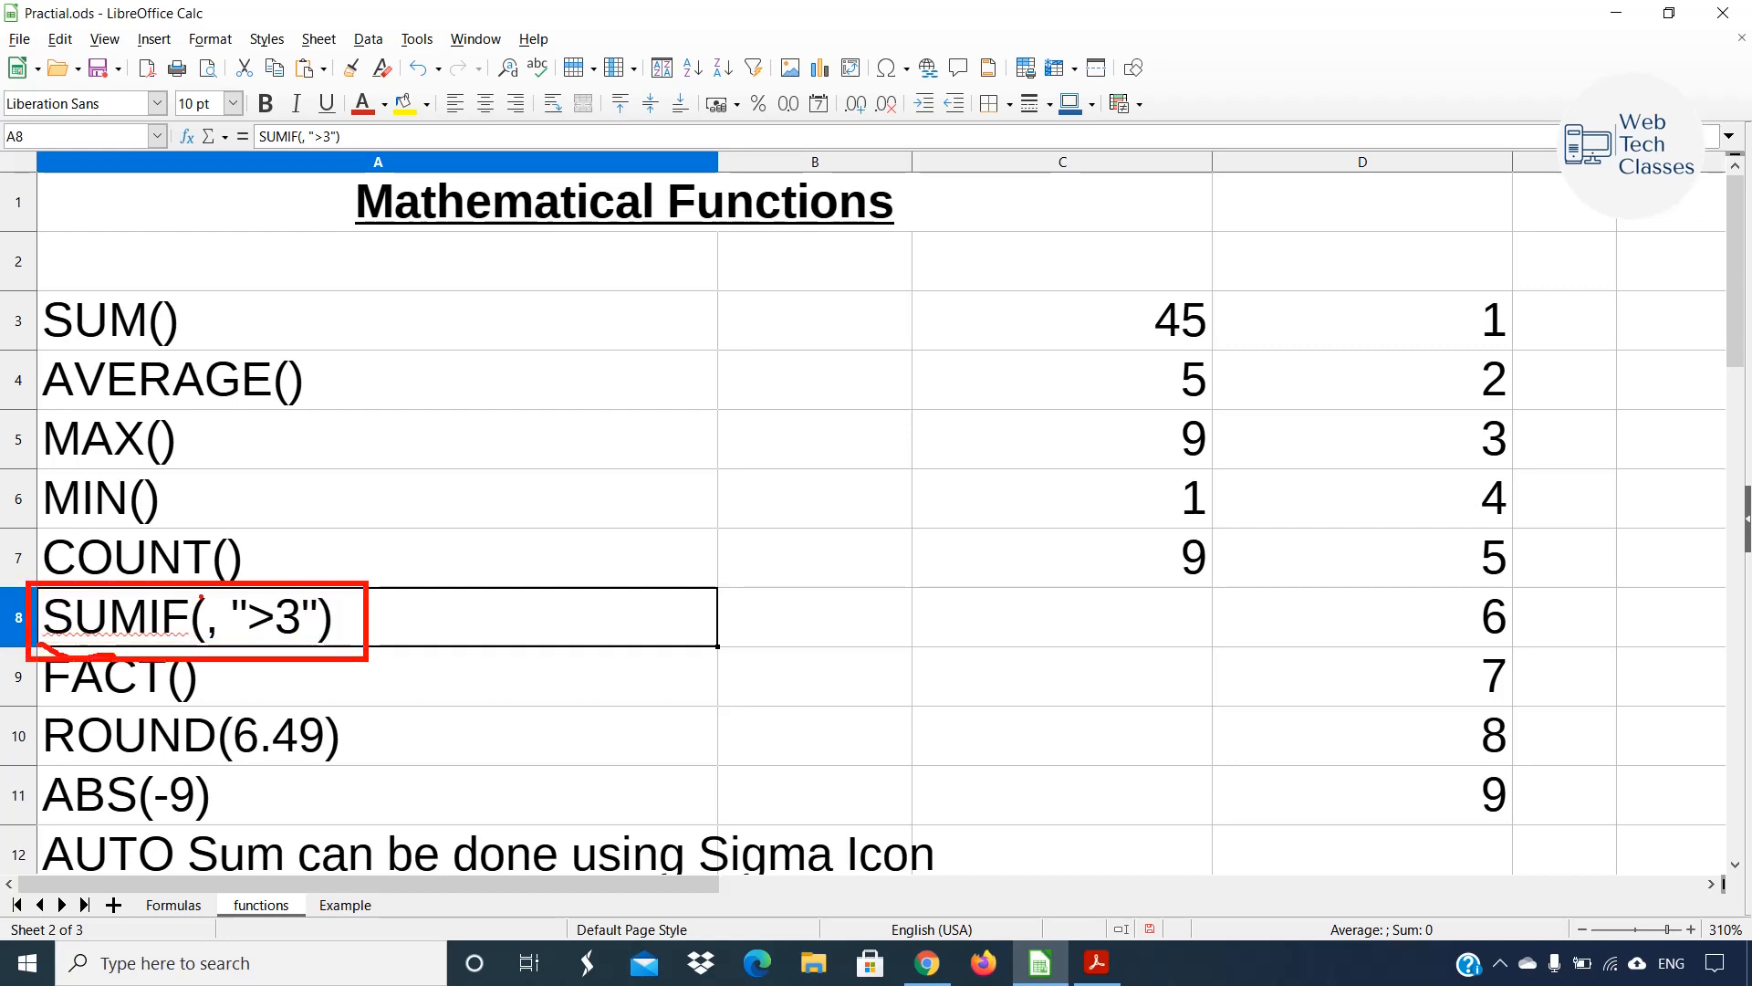
{"action": "left_click_drag", "start_coordinate": [202, 588], "coordinate": [268, 512]}
{"action": "mouse_move", "coordinate": [227, 583]}
{"action": "left_mouse_down"}
{"action": "mouse_move", "coordinate": [277, 655]}
{"action": "mouse_move", "coordinate": [346, 681]}
{"action": "left_mouse_up"}
{"action": "left_click_drag", "start_coordinate": [313, 573], "coordinate": [413, 457]}
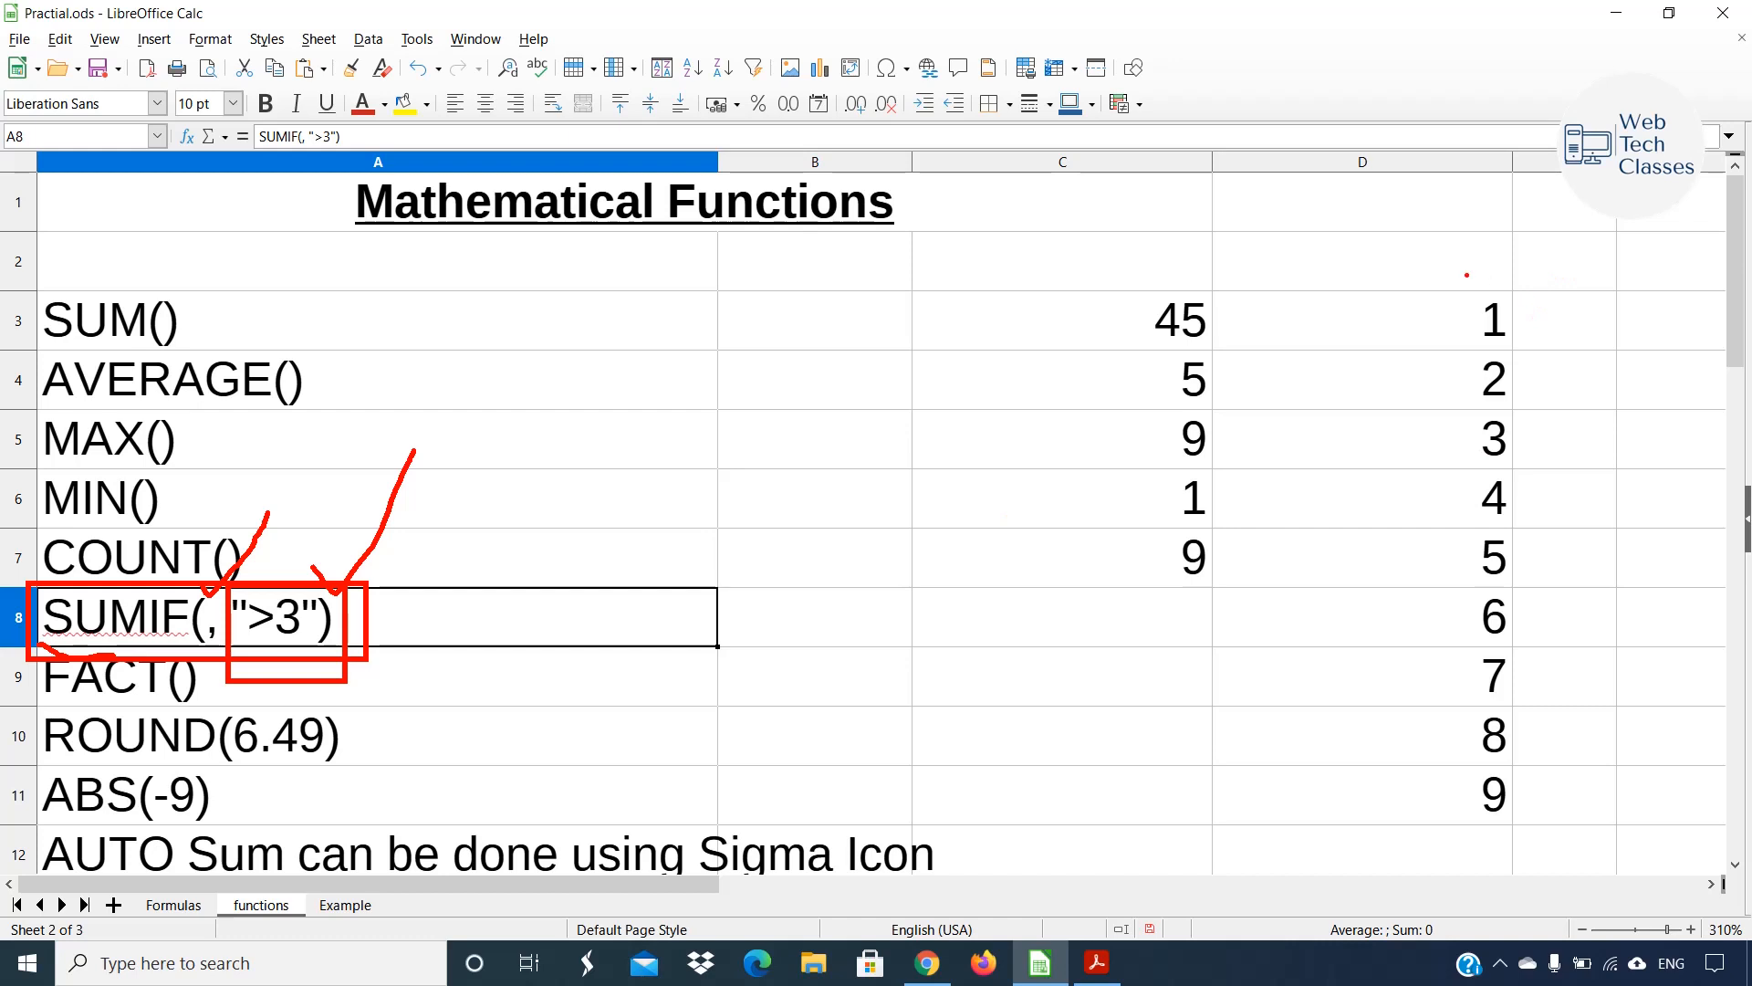
Outline the numbers in column D, tick and box those greater than 3, and clear the on-screen markings.
{"action": "mouse_move", "coordinate": [1436, 250]}
{"action": "left_mouse_down"}
{"action": "mouse_move", "coordinate": [1552, 753]}
{"action": "mouse_move", "coordinate": [1550, 835]}
{"action": "left_mouse_up"}
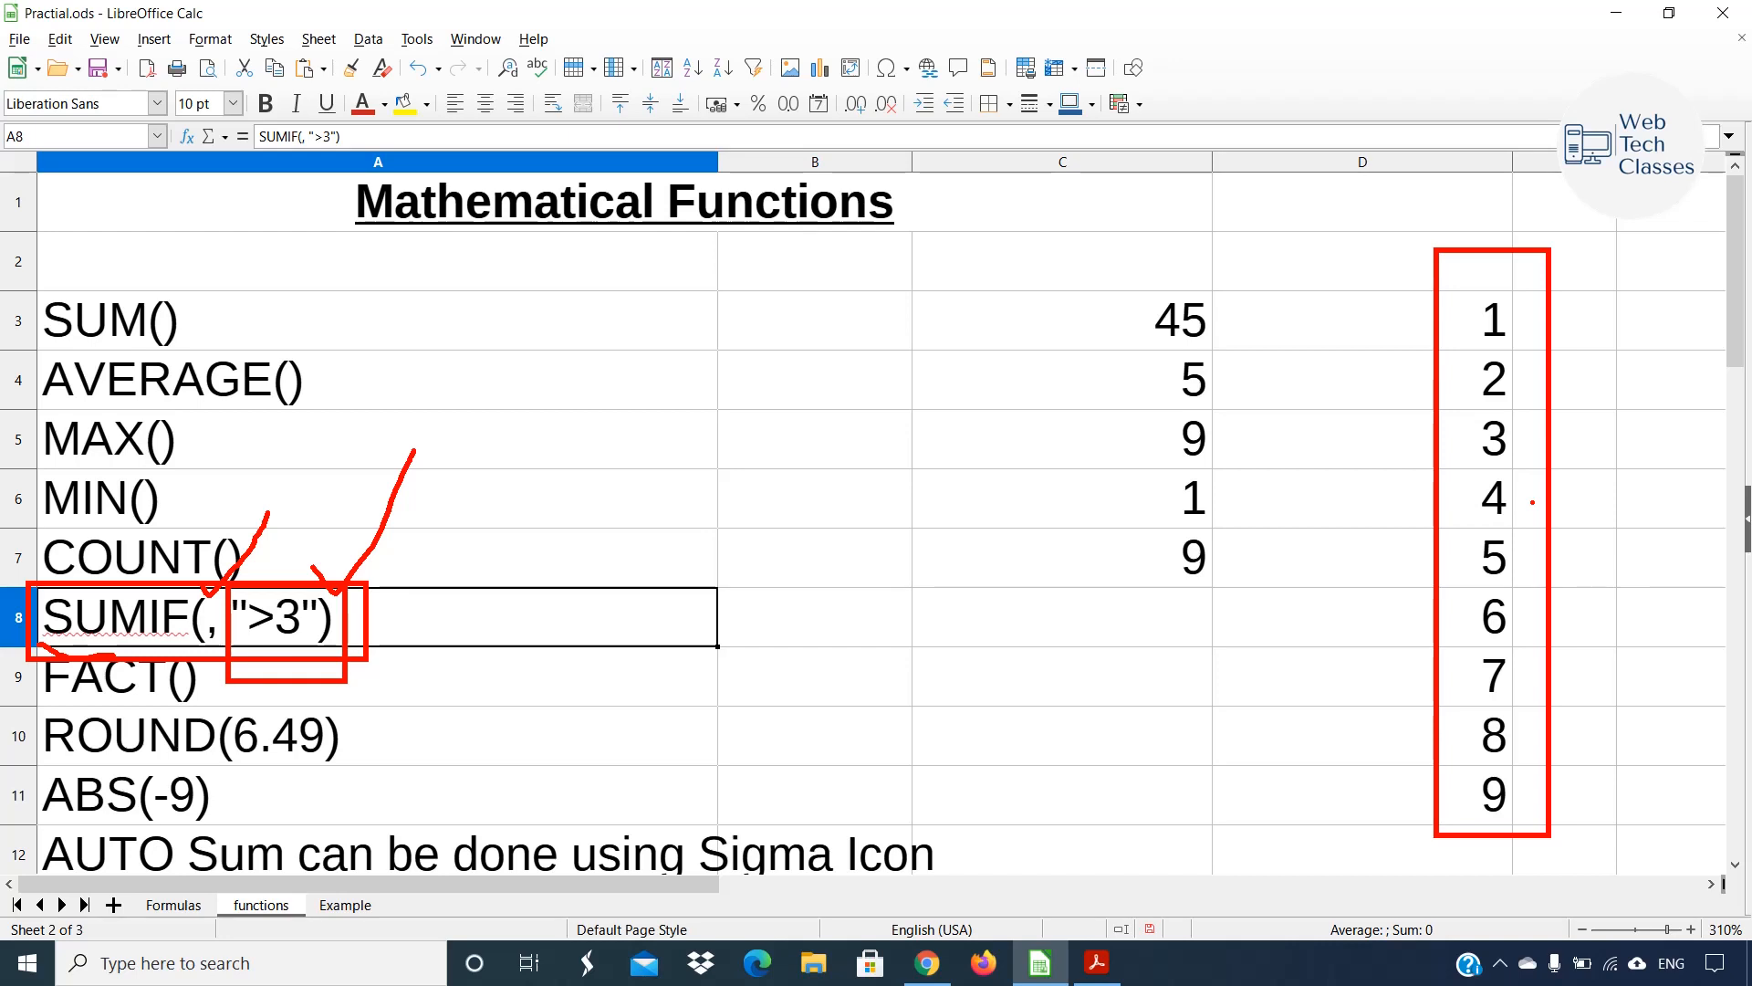
{"action": "left_click_drag", "start_coordinate": [1533, 494], "coordinate": [1609, 470]}
{"action": "mouse_move", "coordinate": [1658, 469]}
{"action": "left_mouse_down"}
{"action": "mouse_move", "coordinate": [1684, 803]}
{"action": "mouse_move", "coordinate": [1654, 775]}
{"action": "mouse_move", "coordinate": [1712, 784]}
{"action": "left_mouse_up"}
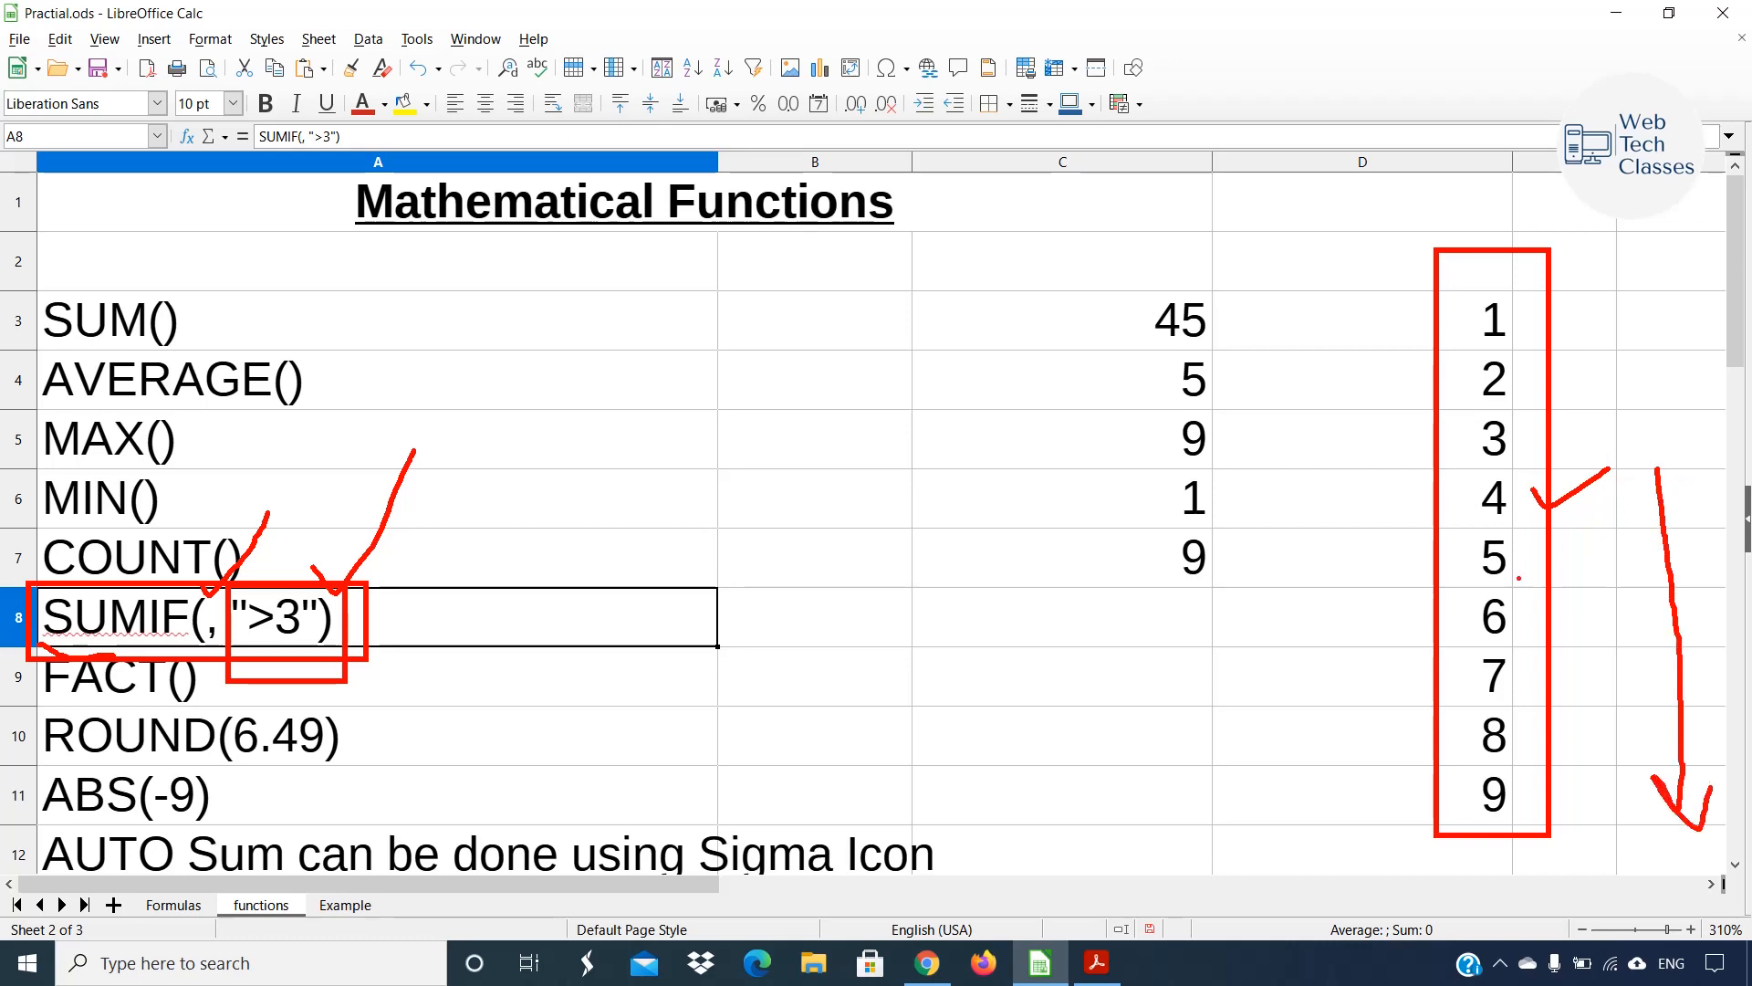
{"action": "left_click_drag", "start_coordinate": [1456, 508], "coordinate": [1565, 475]}
{"action": "mouse_move", "coordinate": [1486, 548]}
{"action": "left_mouse_down"}
{"action": "mouse_move", "coordinate": [1561, 553]}
{"action": "mouse_move", "coordinate": [1465, 600]}
{"action": "mouse_move", "coordinate": [1572, 602]}
{"action": "left_mouse_up"}
{"action": "left_click_drag", "start_coordinate": [1500, 650], "coordinate": [1588, 655]}
{"action": "mouse_move", "coordinate": [1486, 730]}
{"action": "left_mouse_down"}
{"action": "mouse_move", "coordinate": [1504, 751]}
{"action": "mouse_move", "coordinate": [1561, 741]}
{"action": "left_mouse_up"}
{"action": "left_click", "coordinate": [1479, 787]}
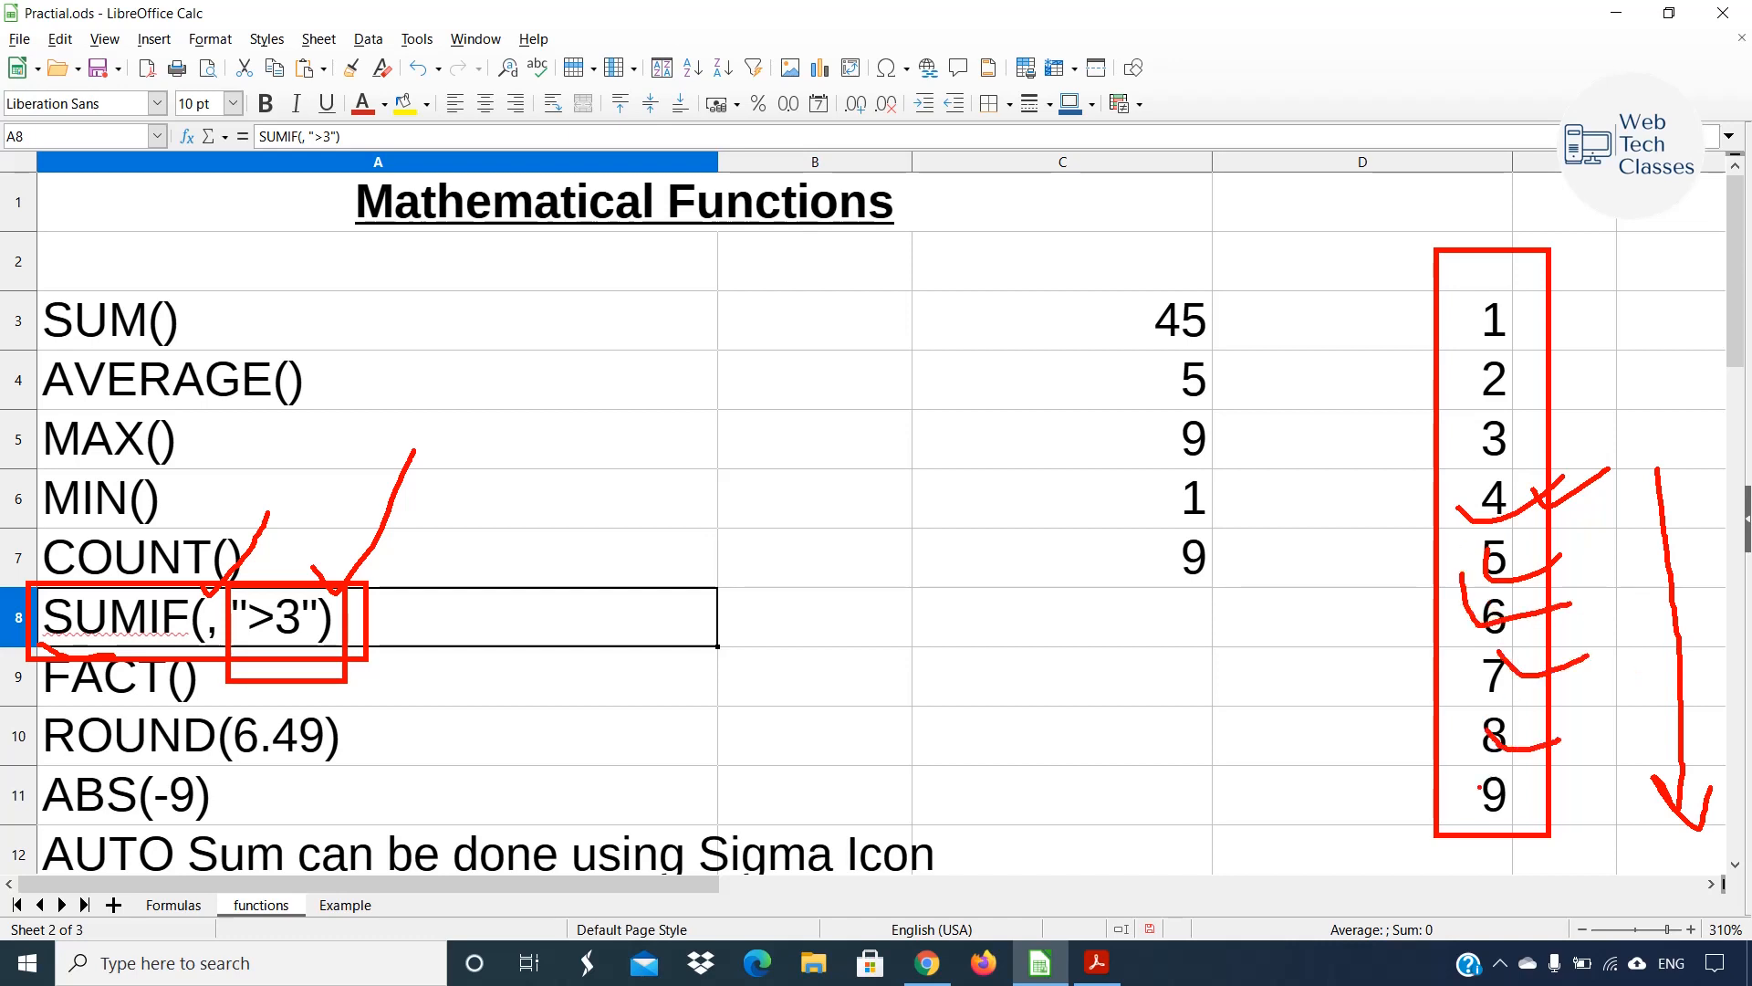
{"action": "left_click_drag", "start_coordinate": [1479, 787], "coordinate": [1540, 782]}
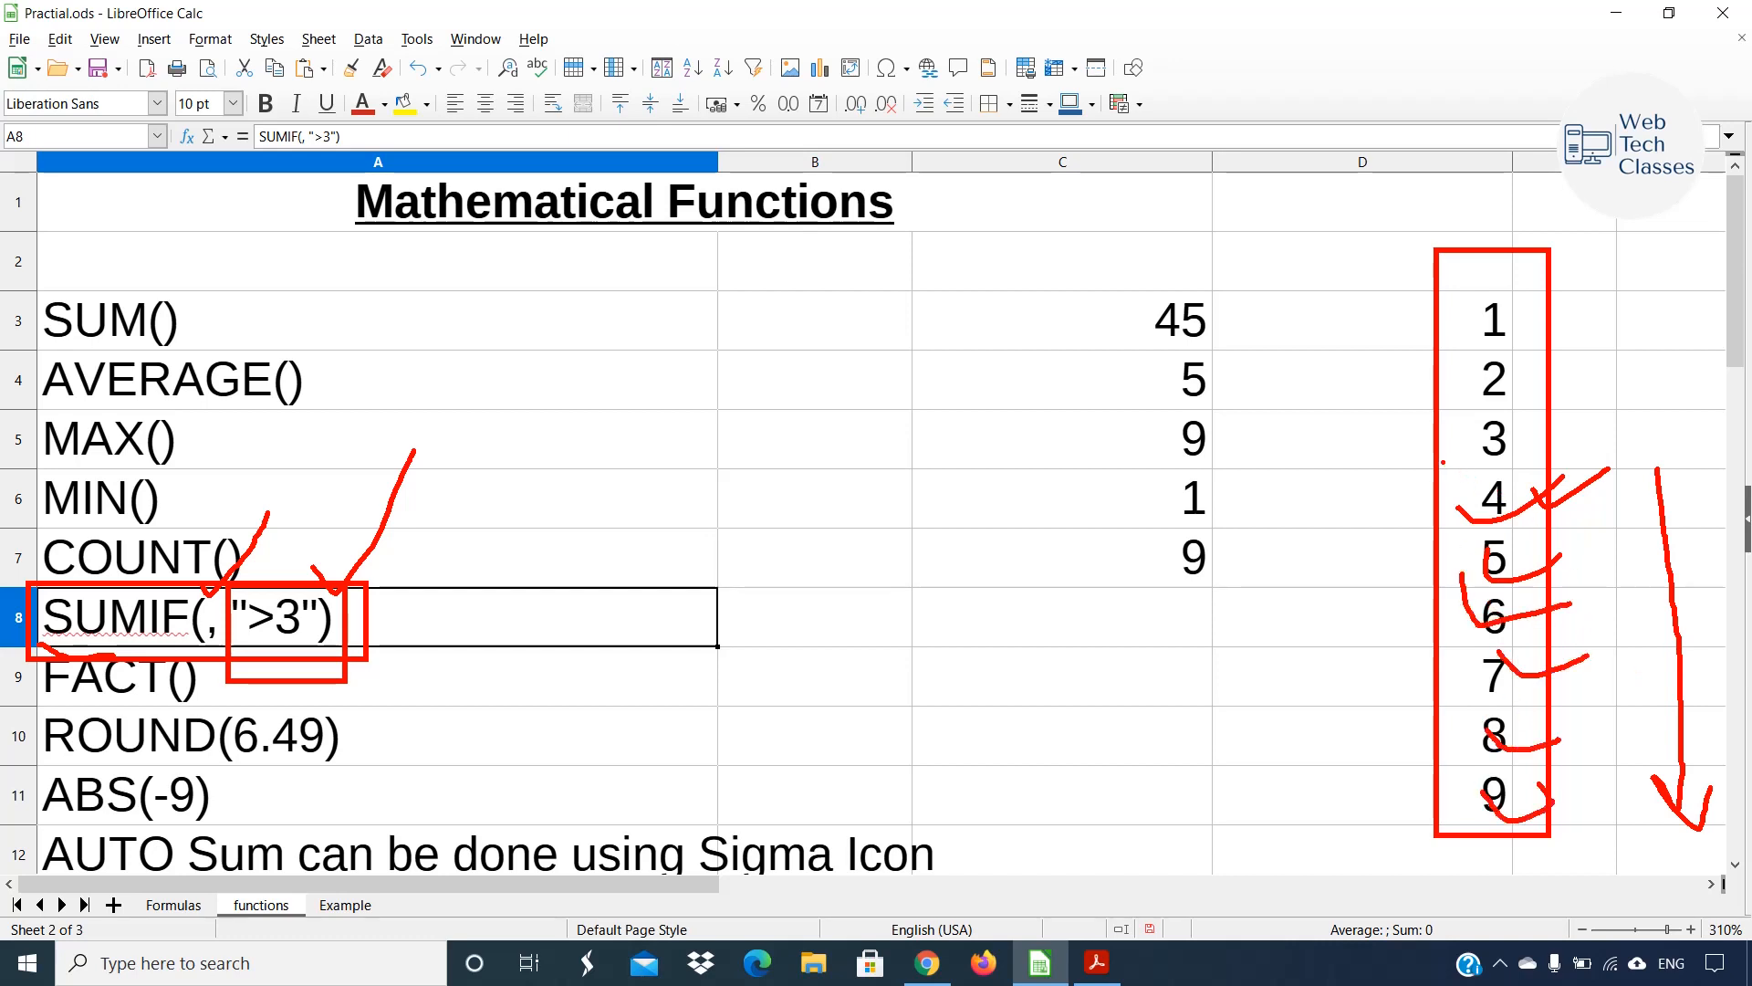
{"action": "left_click_drag", "start_coordinate": [1442, 459], "coordinate": [1629, 865]}
{"action": "mouse_move", "coordinate": [1591, 487]}
{"action": "left_mouse_down"}
{"action": "mouse_move", "coordinate": [1626, 523]}
{"action": "mouse_move", "coordinate": [1670, 410]}
{"action": "left_mouse_up"}
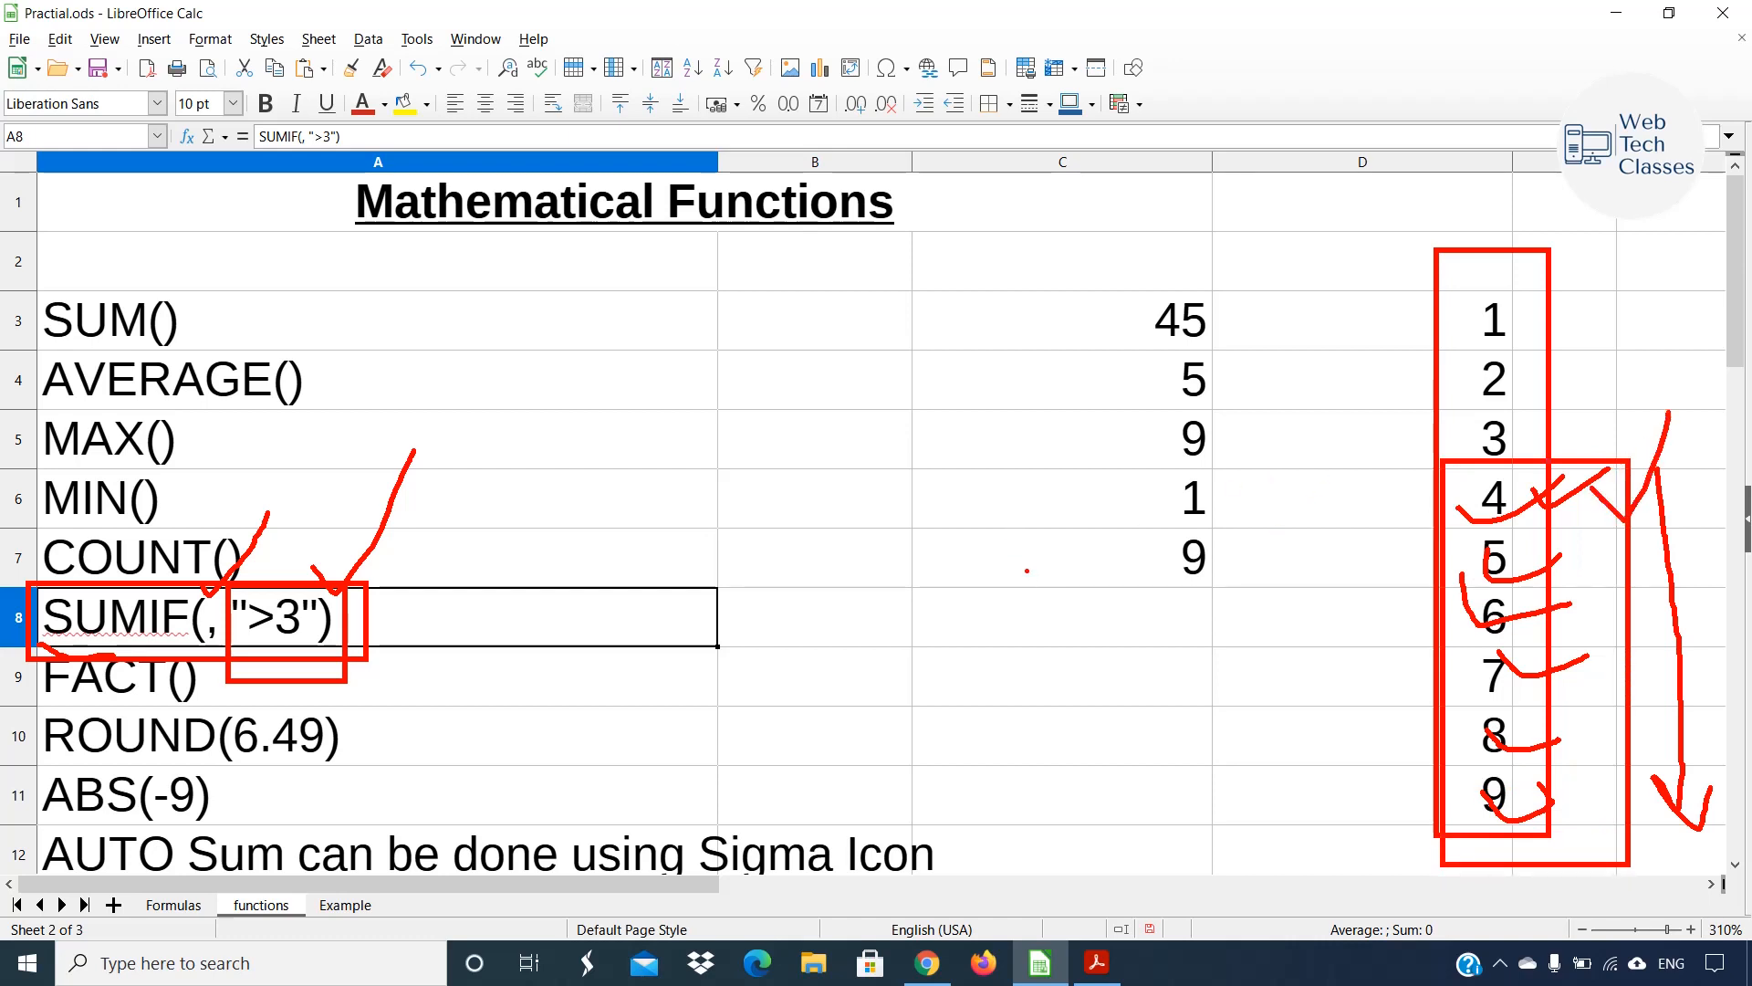
{"action": "key", "text": "Escape"}
Enter the formula =SUMIF(D3:D11,">3") in C8 and select D6:D11 to check the result against their sum.
{"action": "left_click", "coordinate": [1065, 613]}
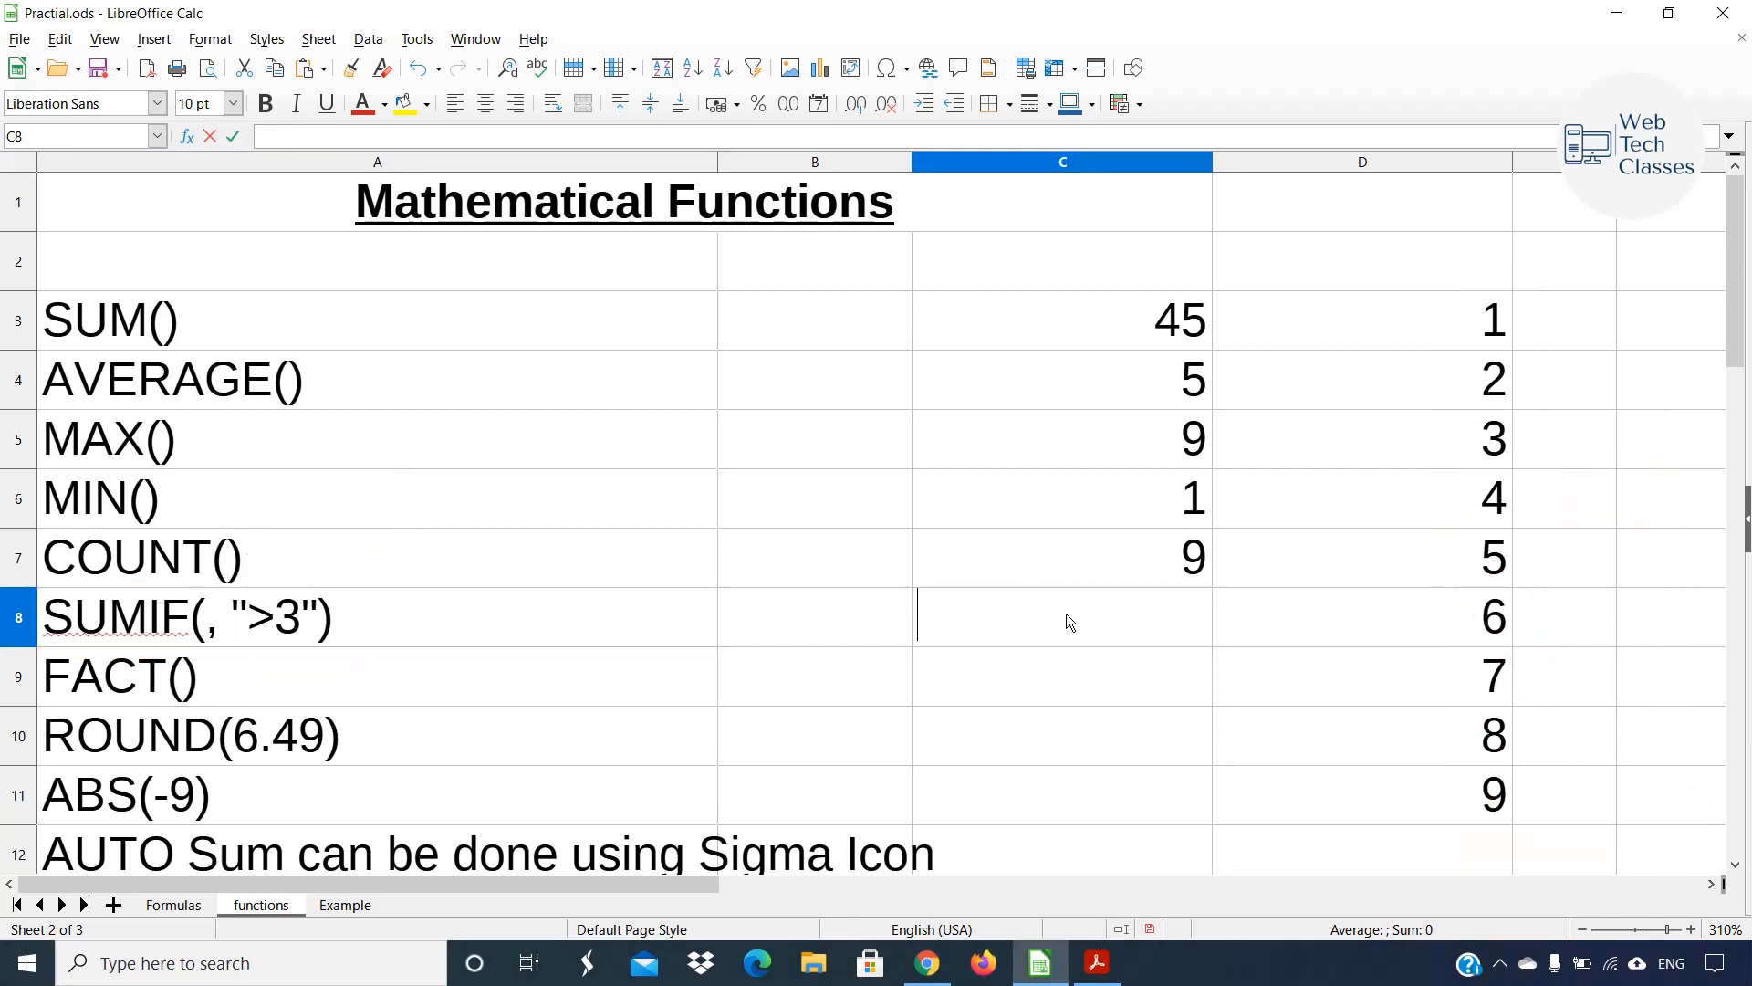
{"action": "type", "text": "=sumif("}
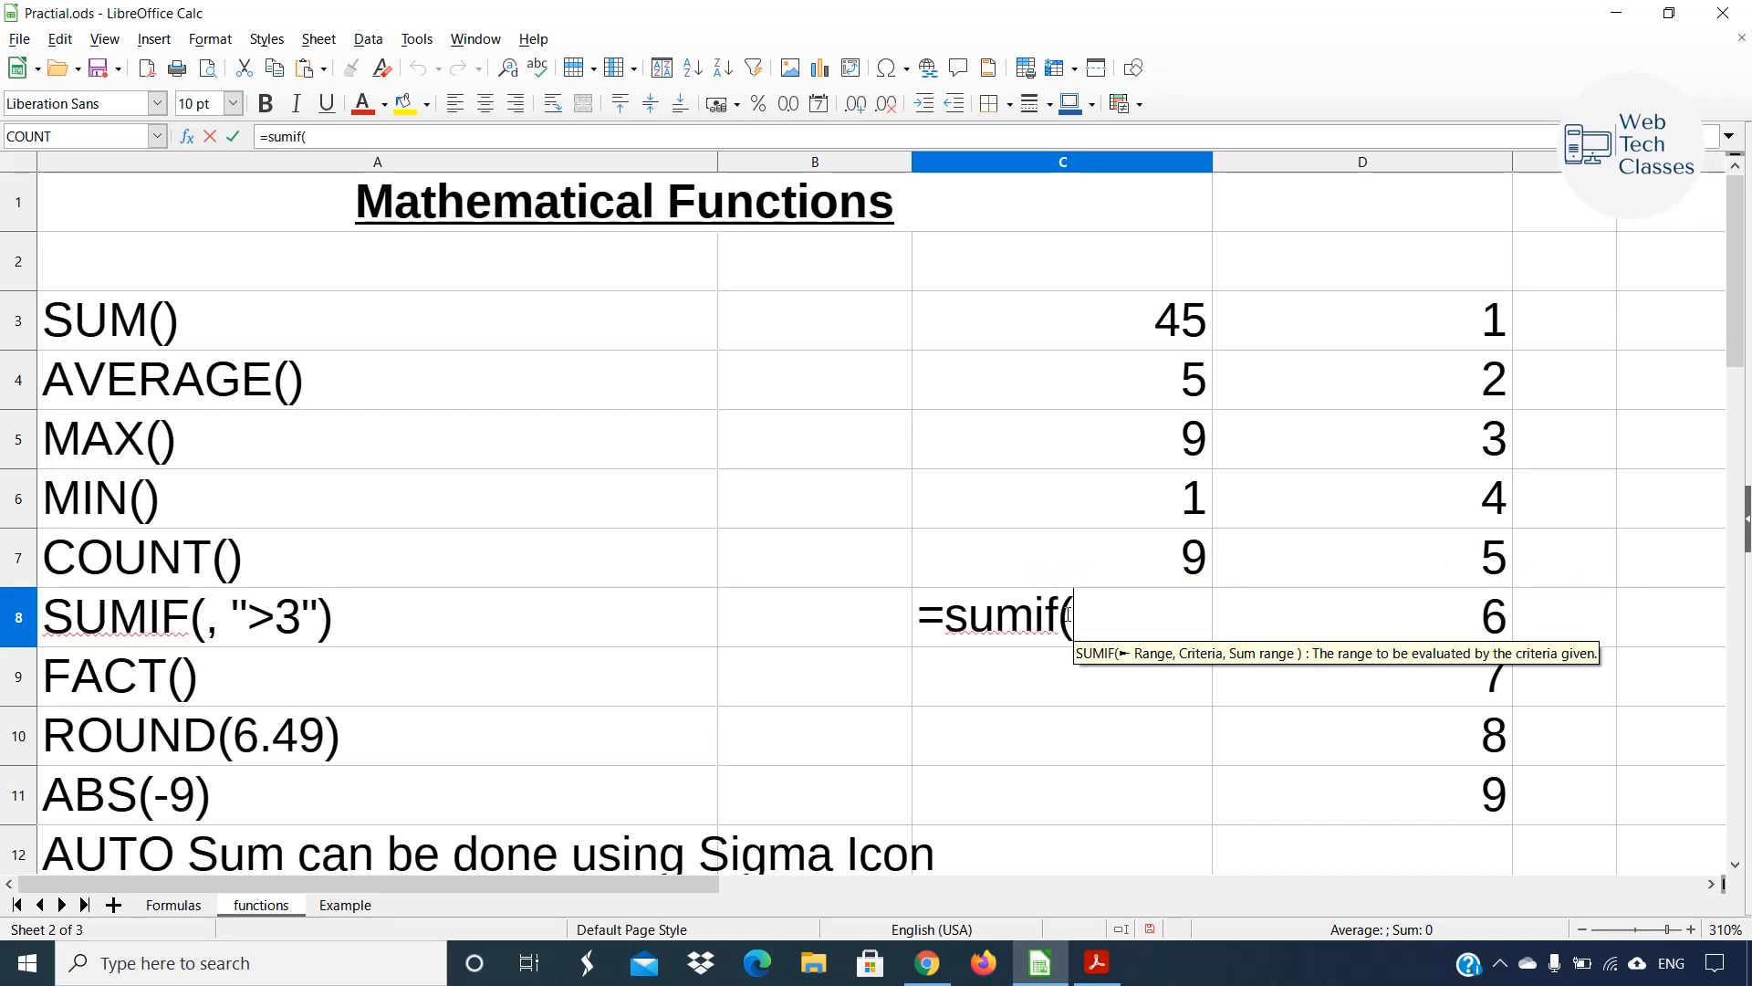
{"action": "left_click_drag", "start_coordinate": [1457, 325], "coordinate": [1455, 785]}
{"action": "type", "text": ","}
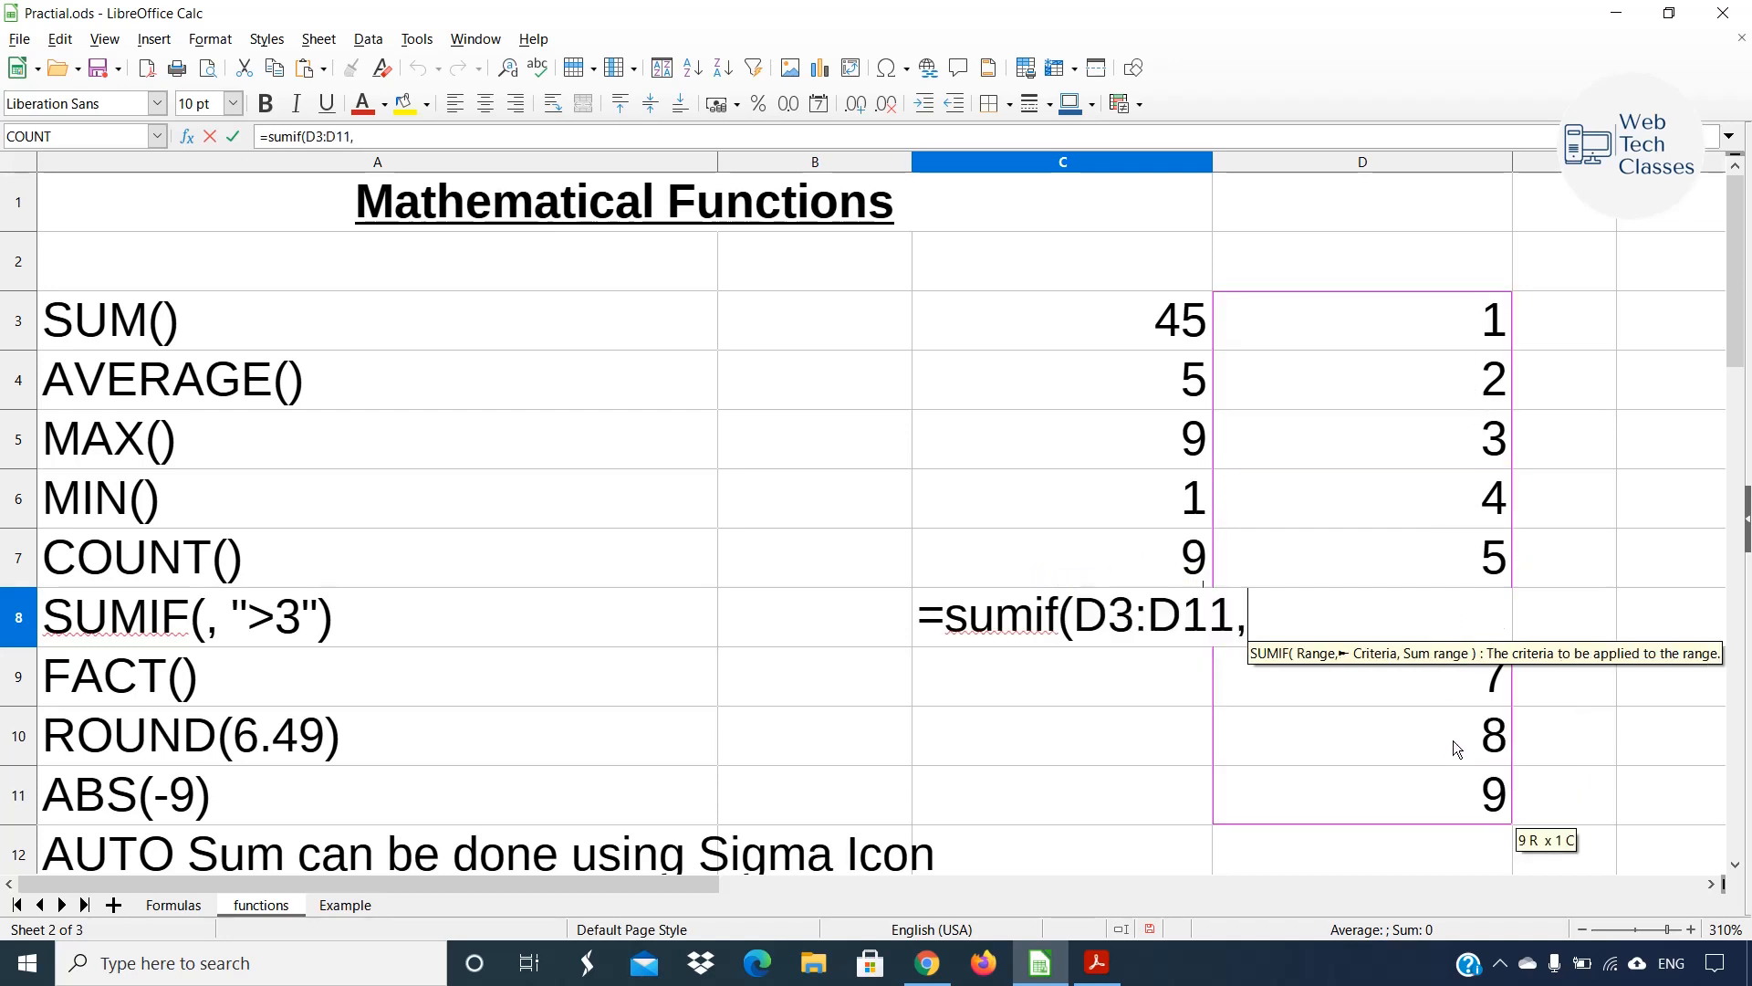
{"action": "type", "text": "\"\""}
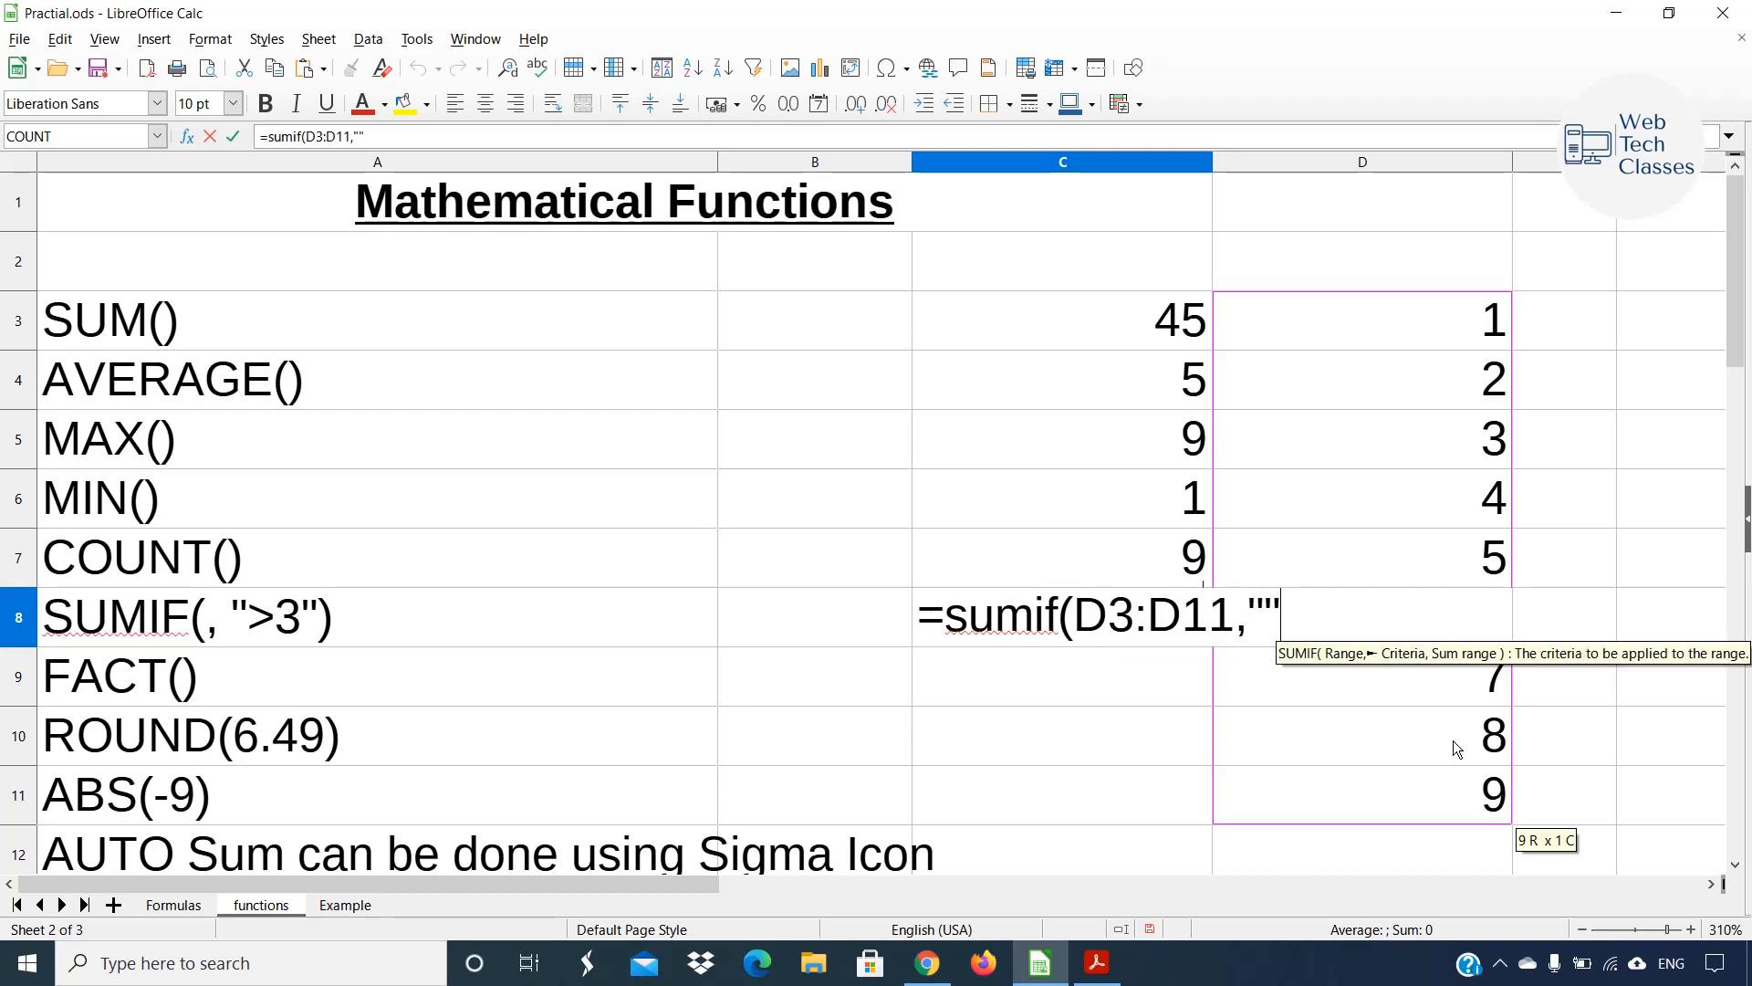
{"action": "type", "text": ">3"}
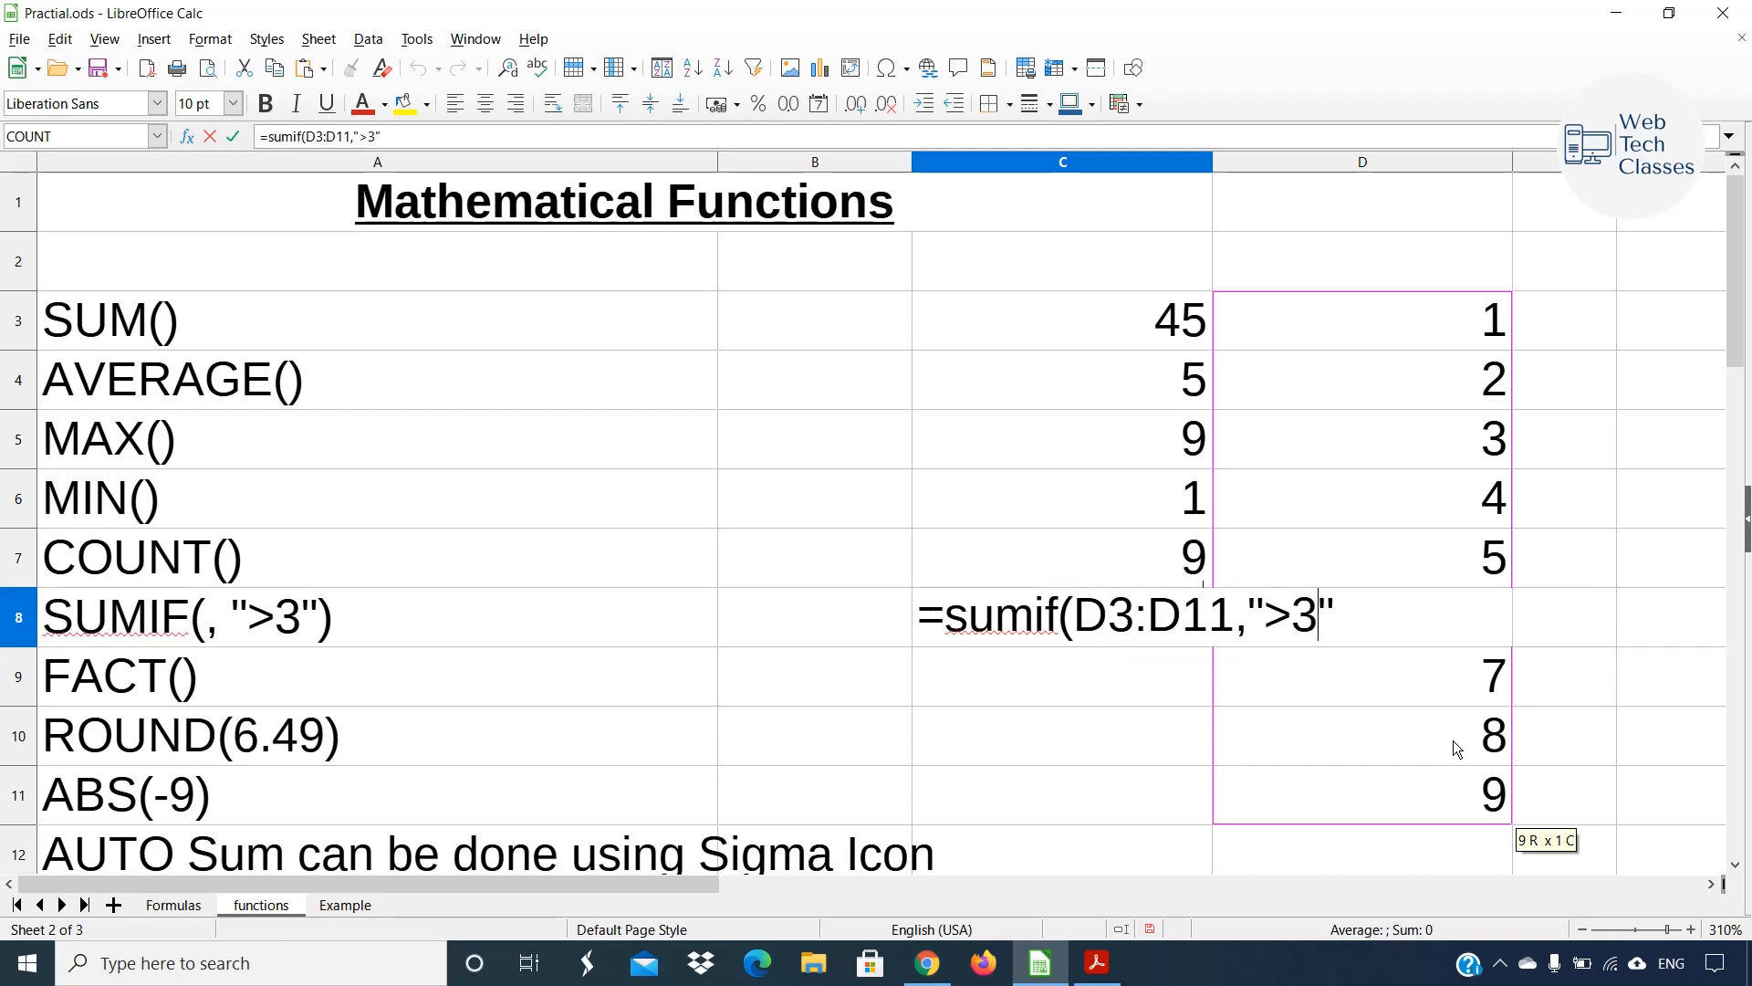
{"action": "key", "text": "Right"}
{"action": "type", "text": ")"}
{"action": "key", "text": "Return"}
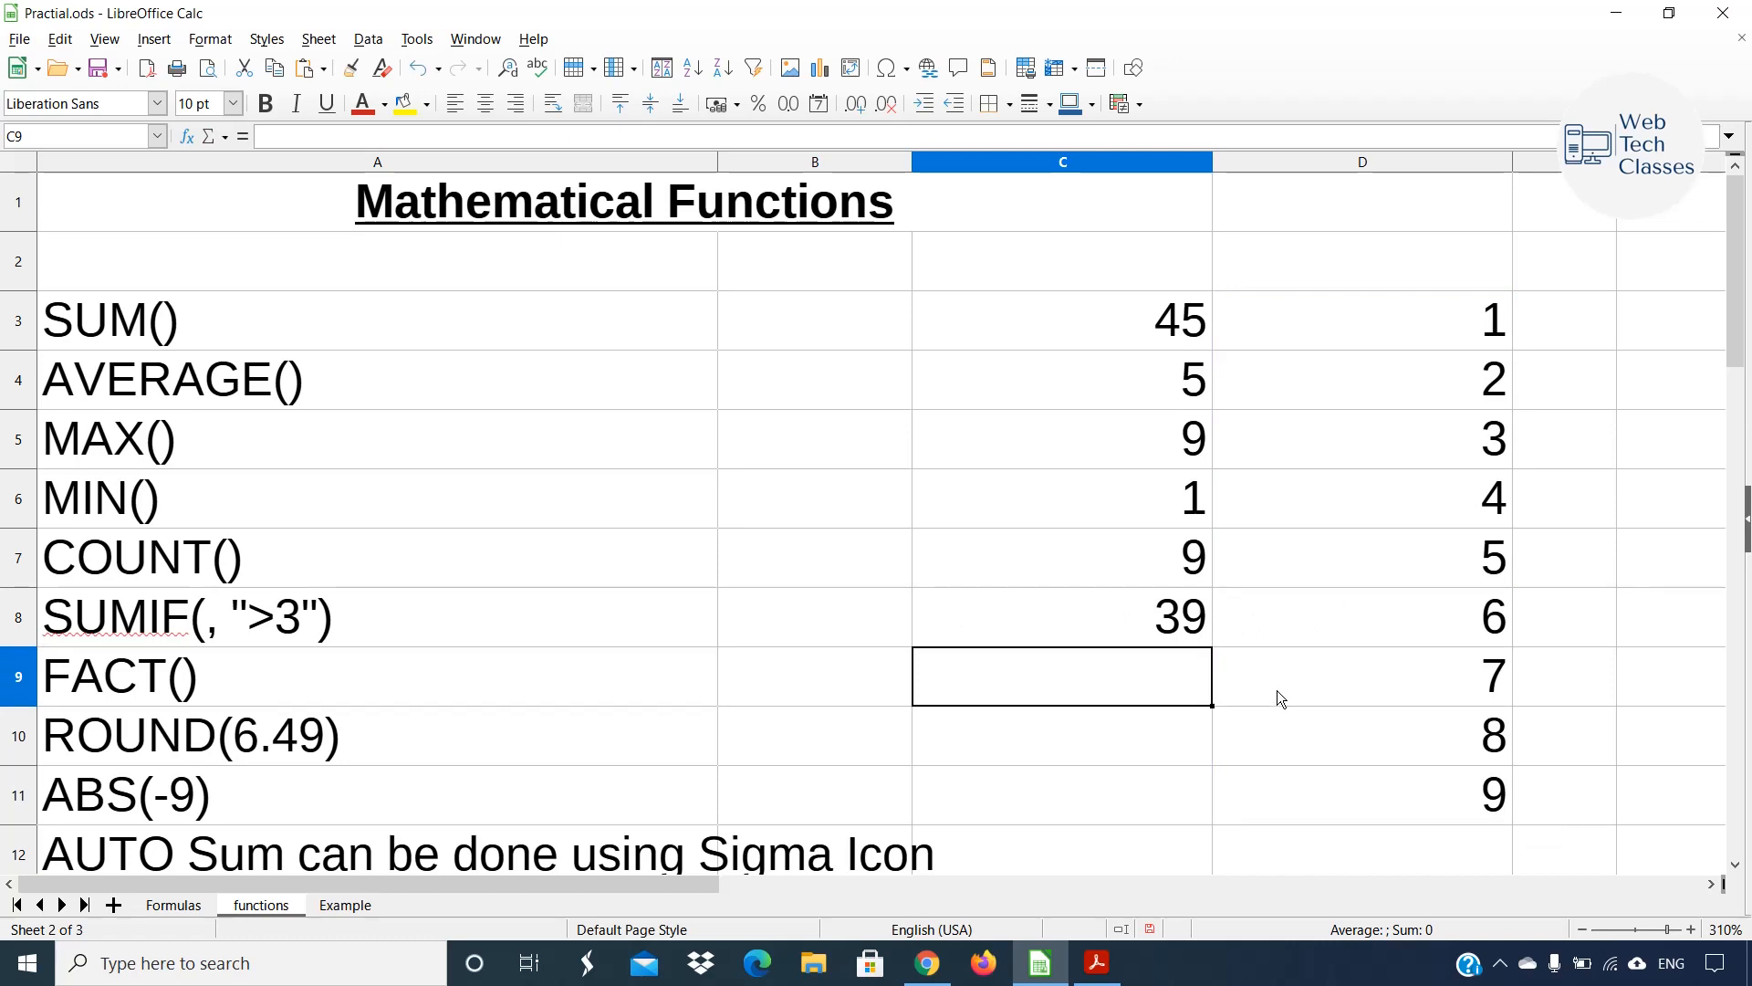
{"action": "key", "text": "Up"}
{"action": "left_click", "coordinate": [1383, 497]}
{"action": "left_click_drag", "start_coordinate": [1382, 498], "coordinate": [1451, 790]}
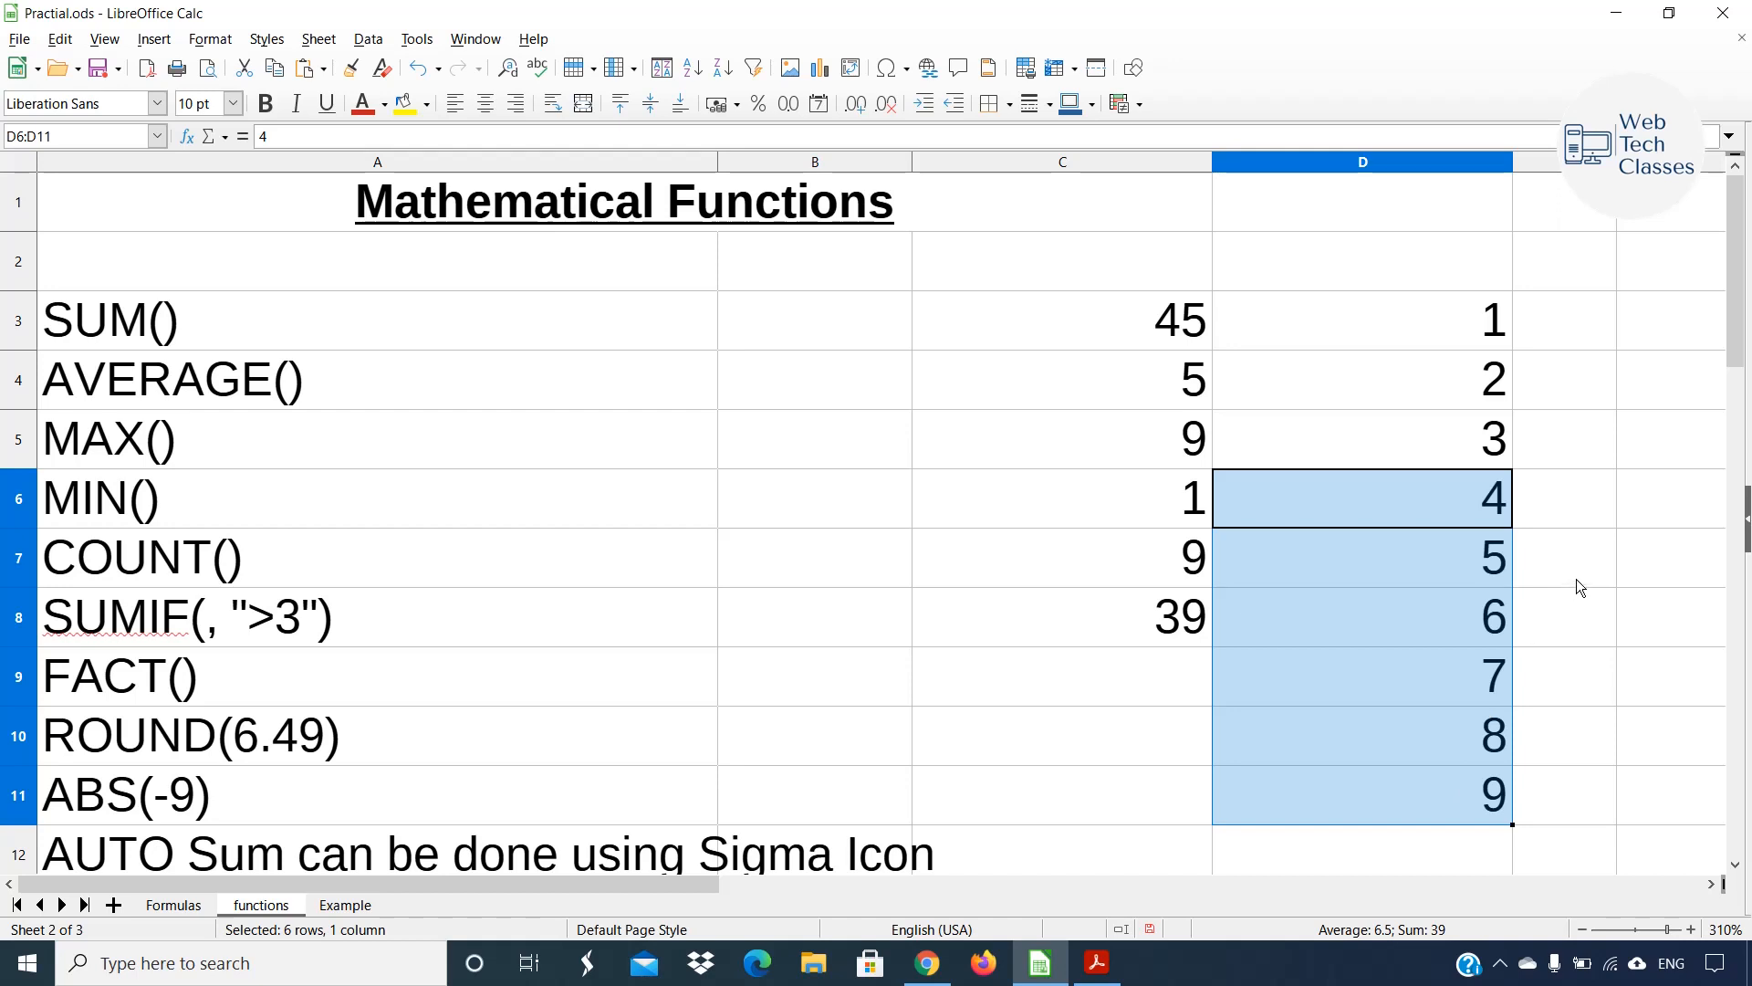
Enter the formula =FACT(D6) in C9, in the FACT() row, to calculate the factorial of 4.
{"action": "left_click", "coordinate": [674, 672]}
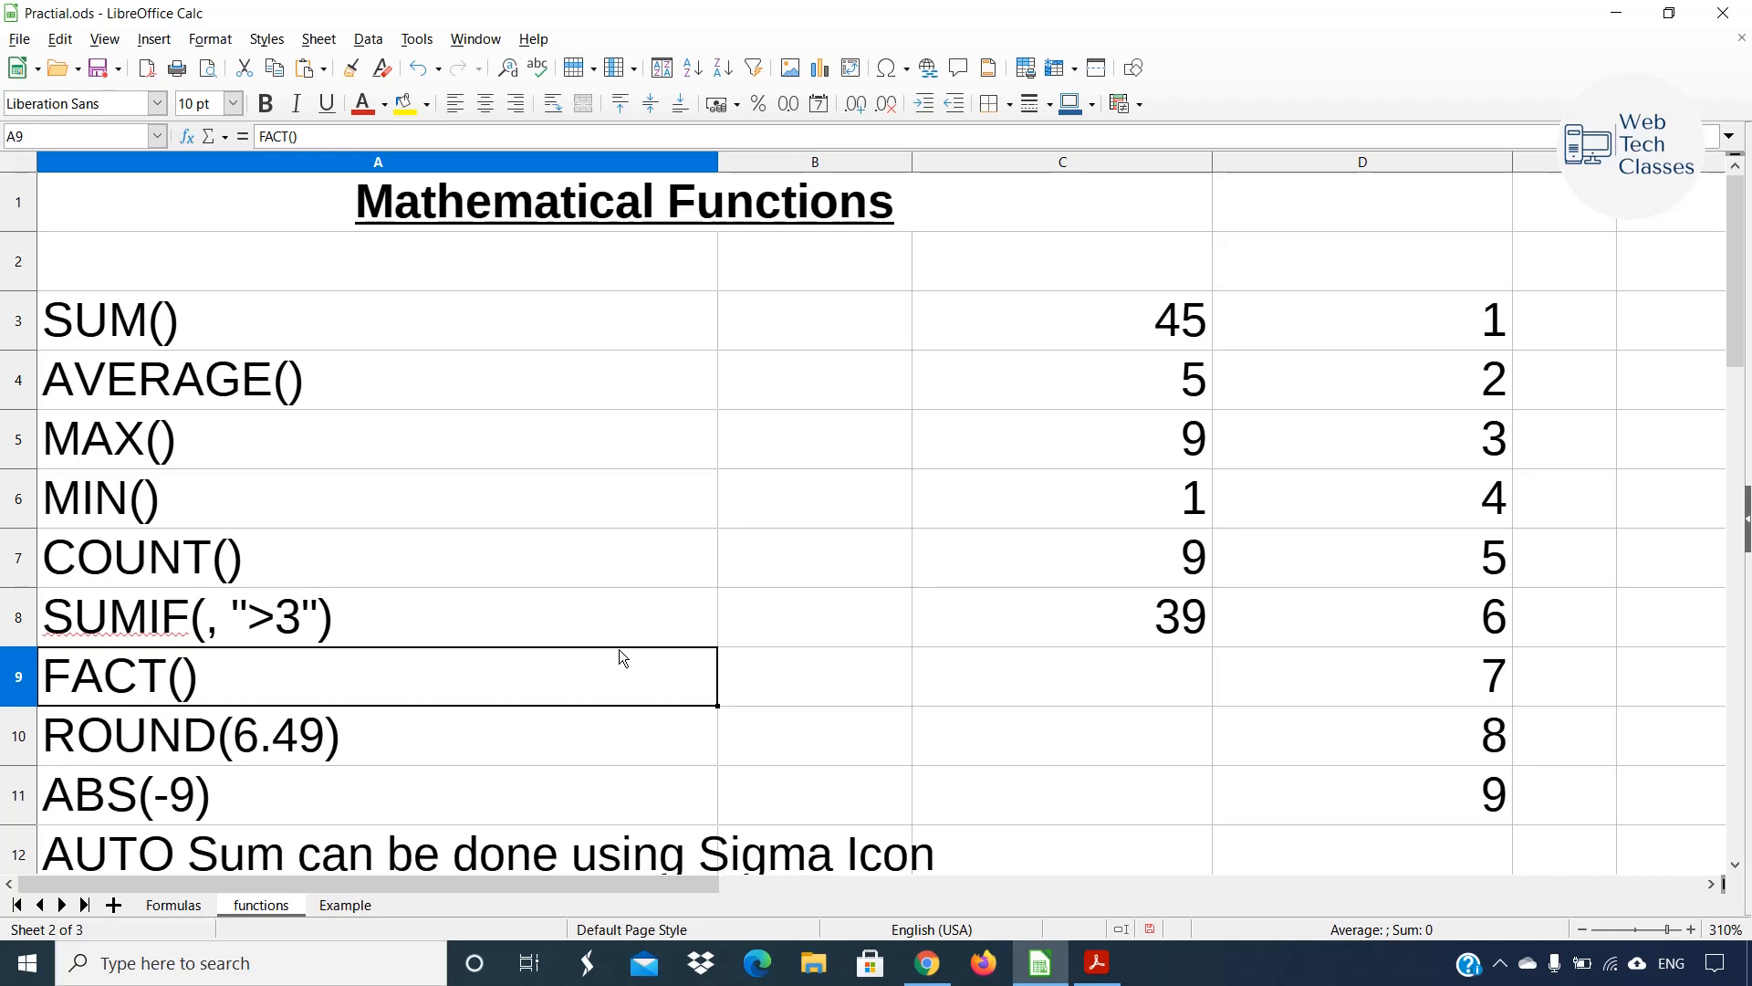
{"action": "double_click", "coordinate": [1020, 683]}
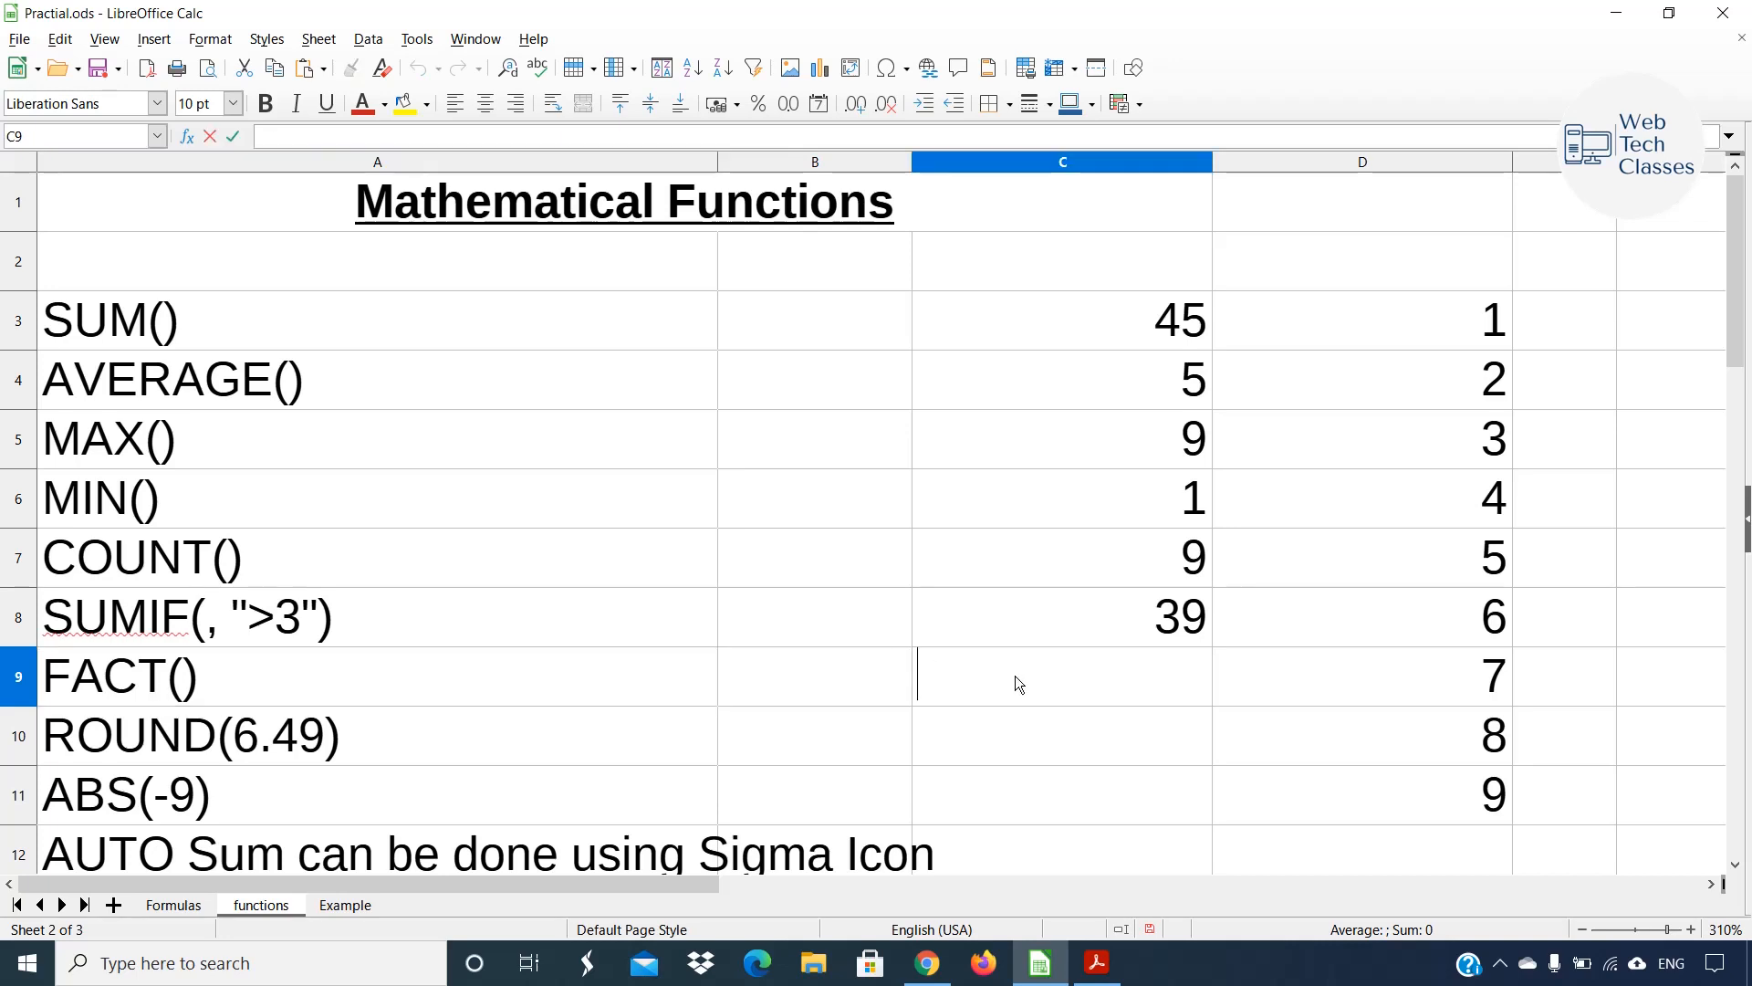
{"action": "type", "text": "=fact"}
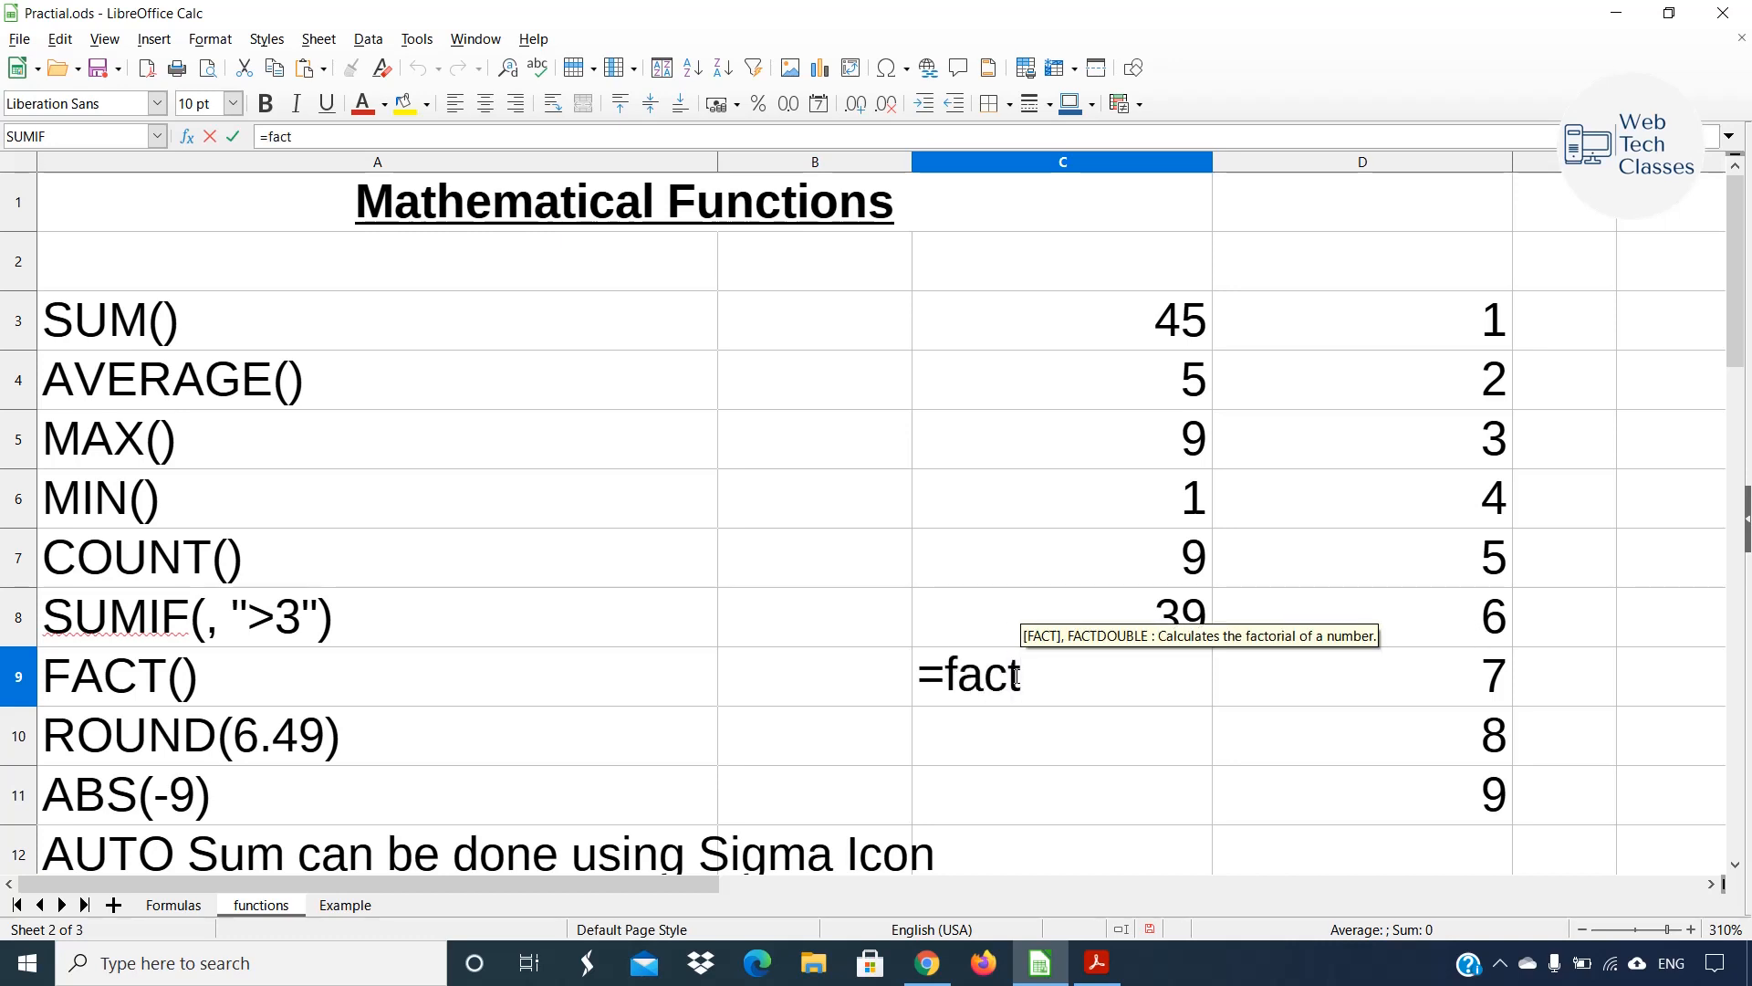
{"action": "type", "text": "("}
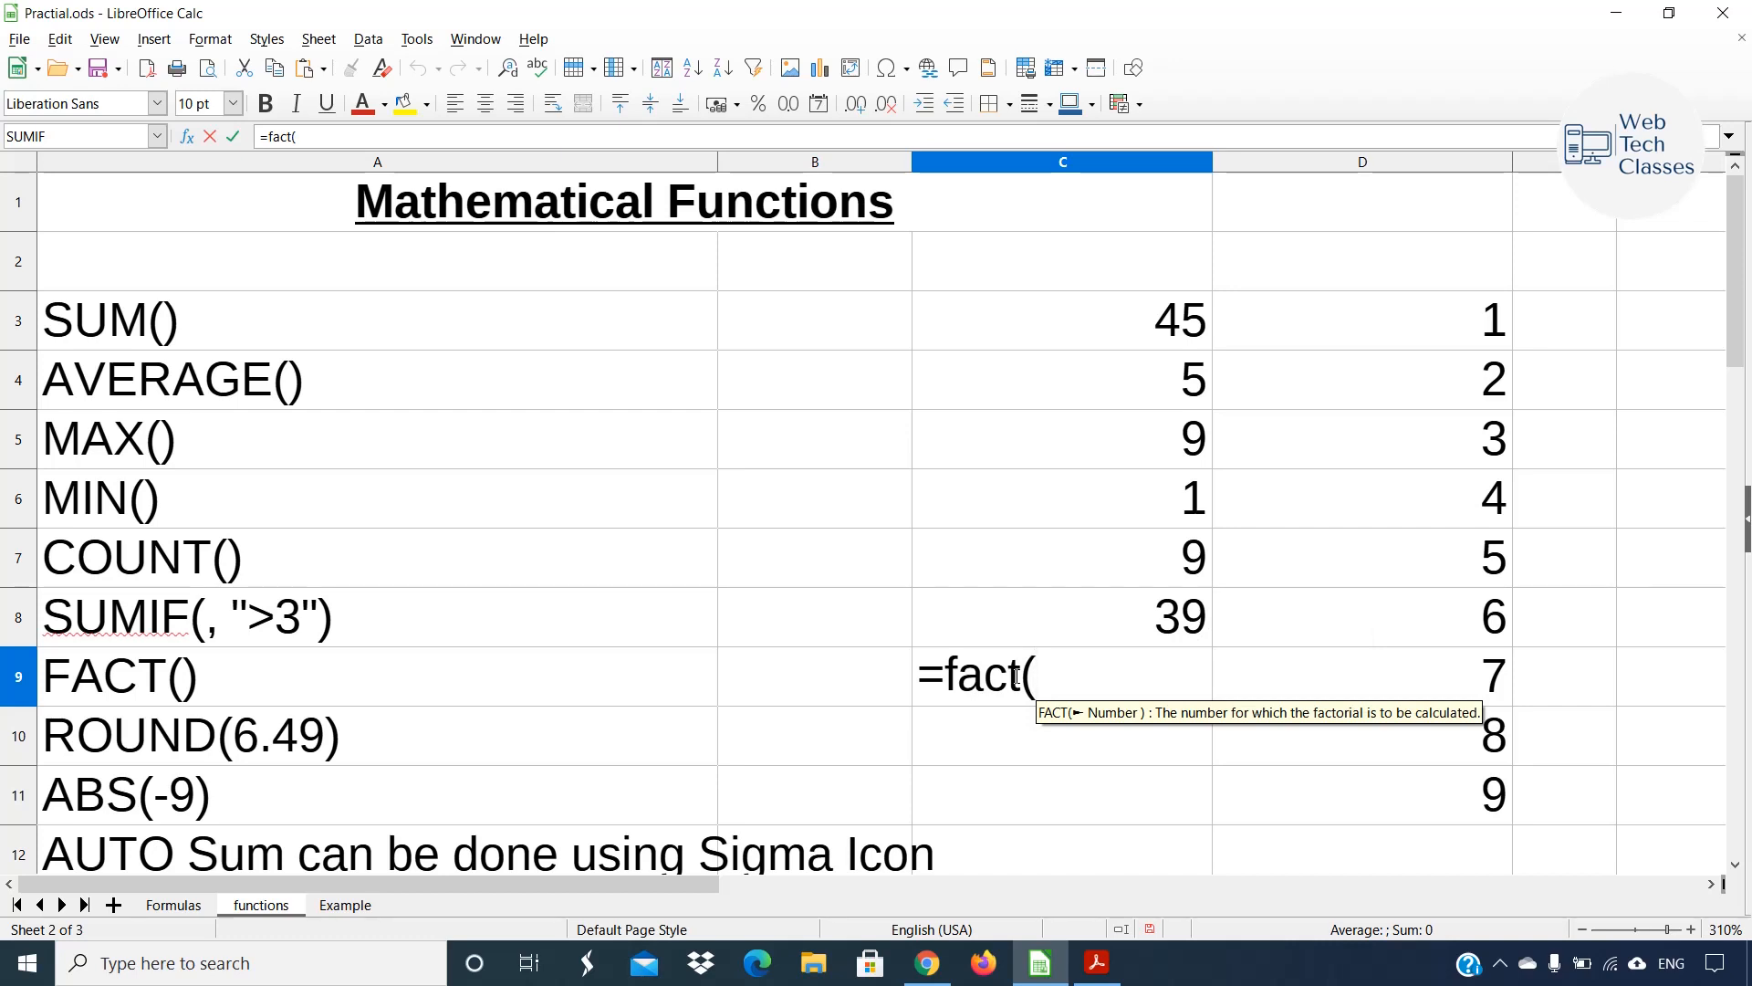
{"action": "left_click", "coordinate": [1444, 498]}
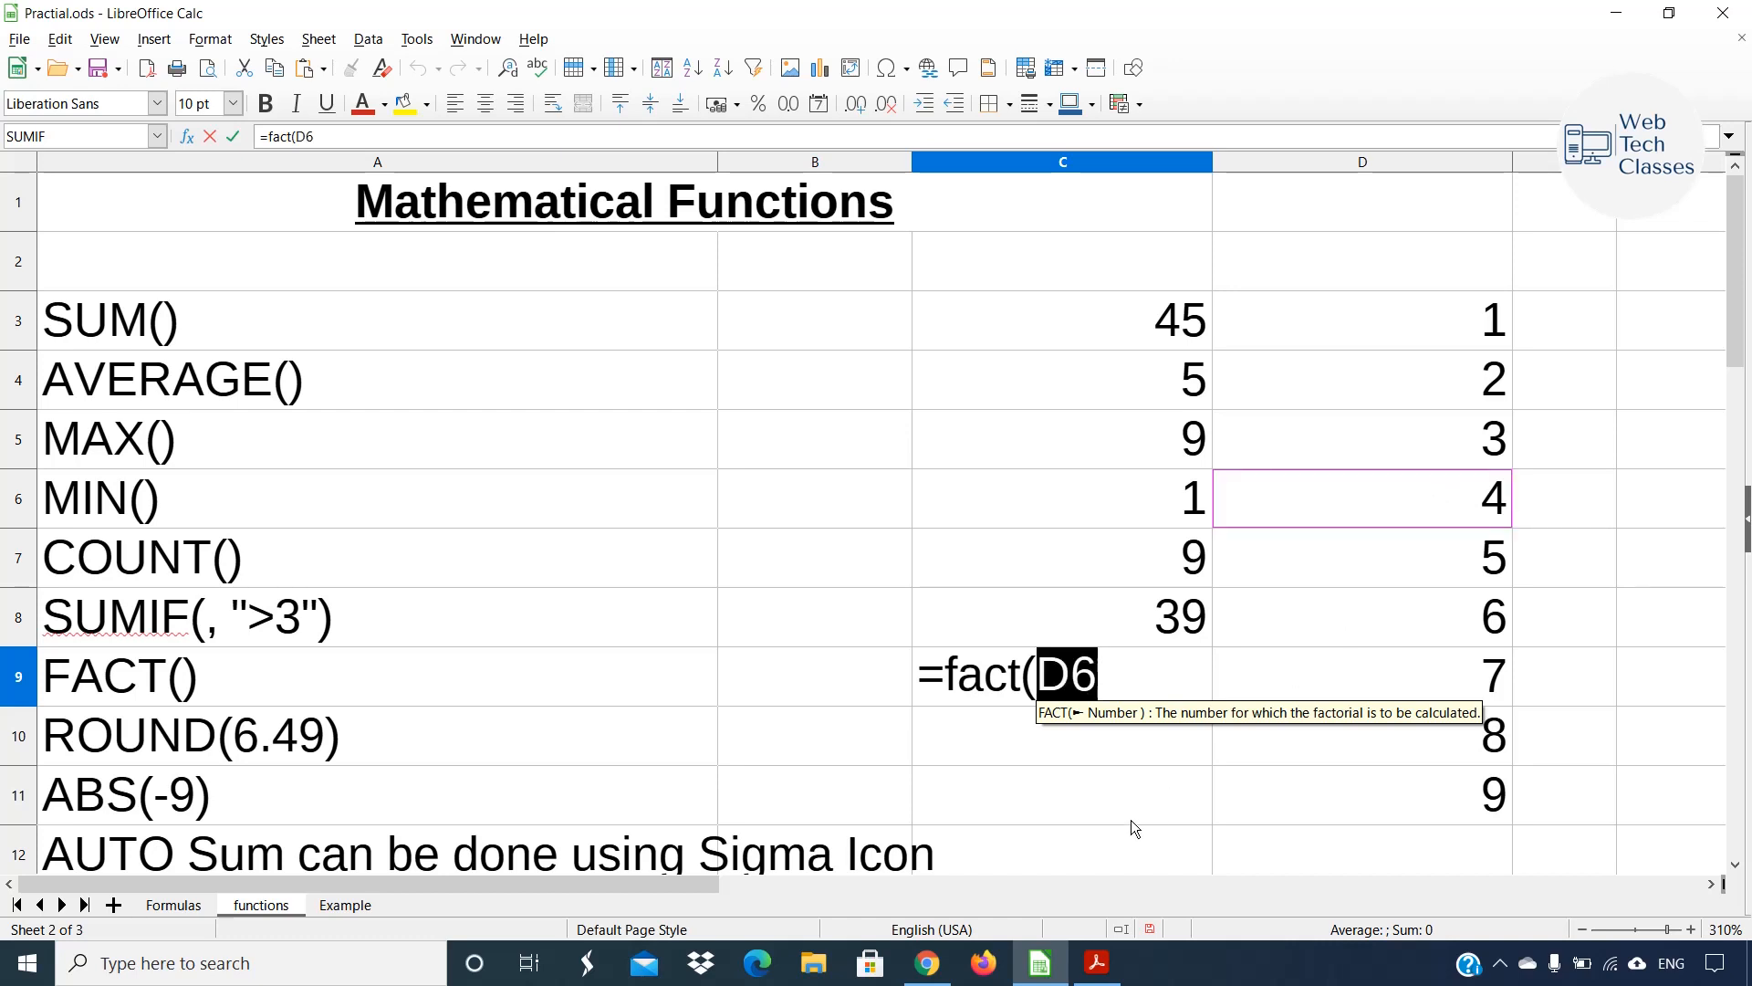
{"action": "type", "text": ")"}
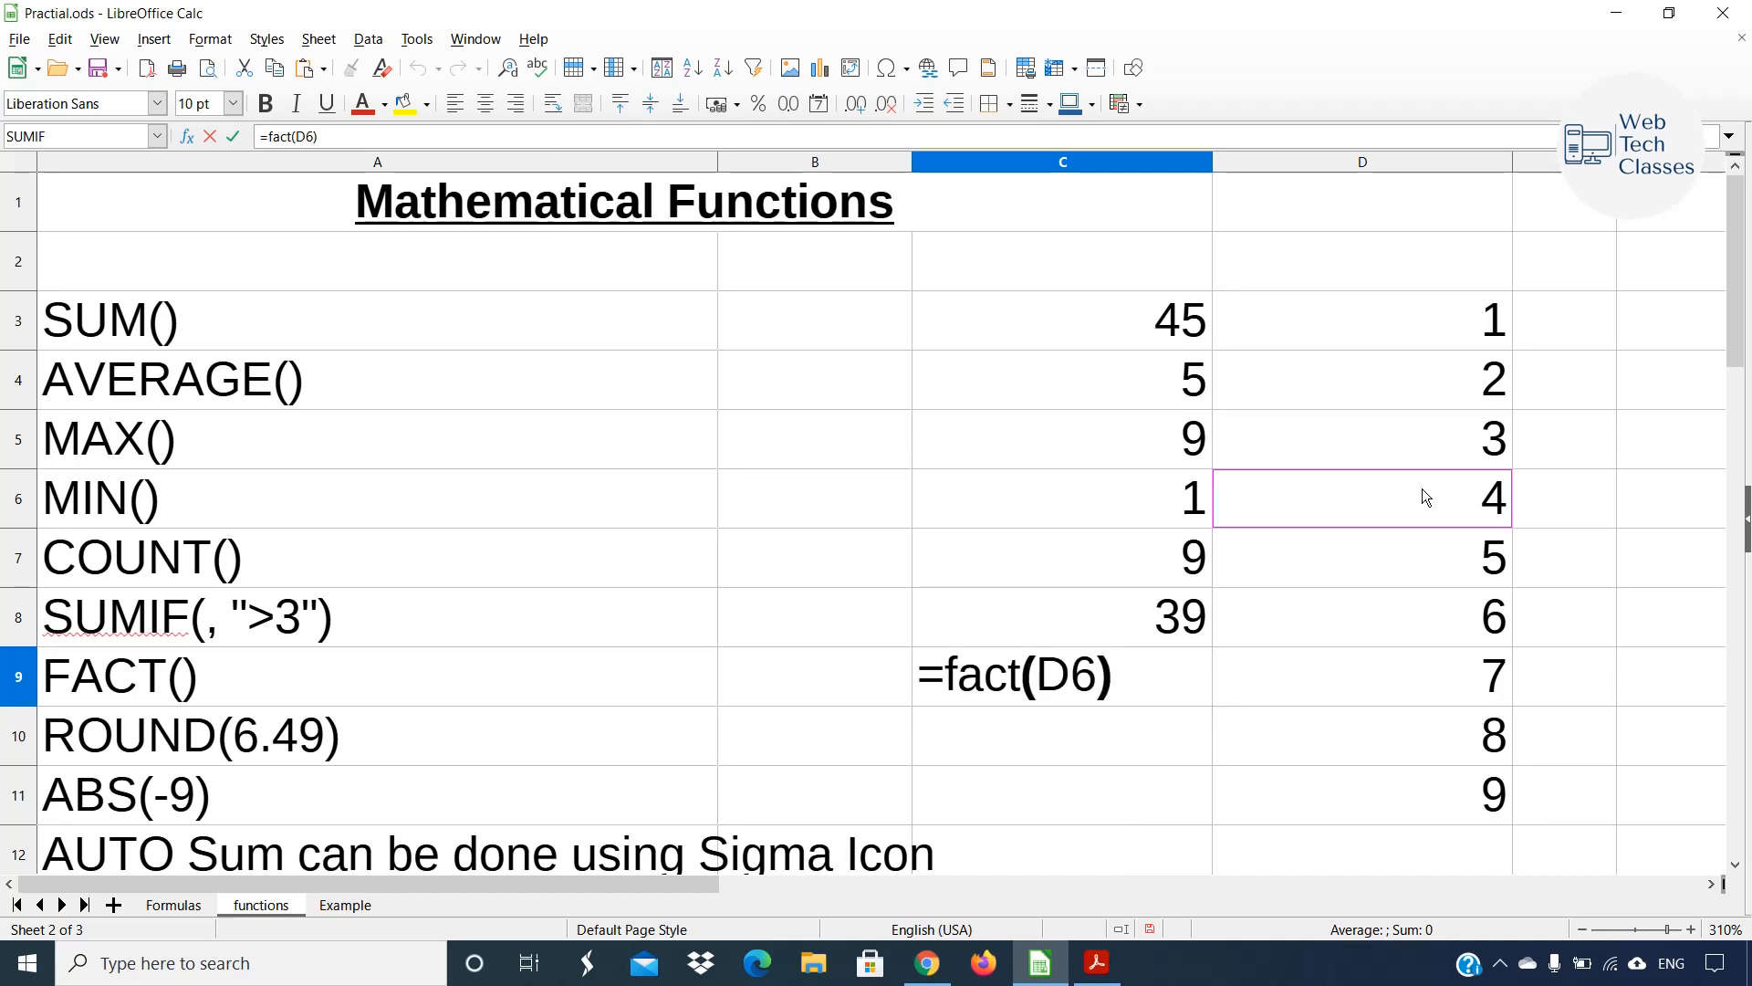
{"action": "key", "text": "Return"}
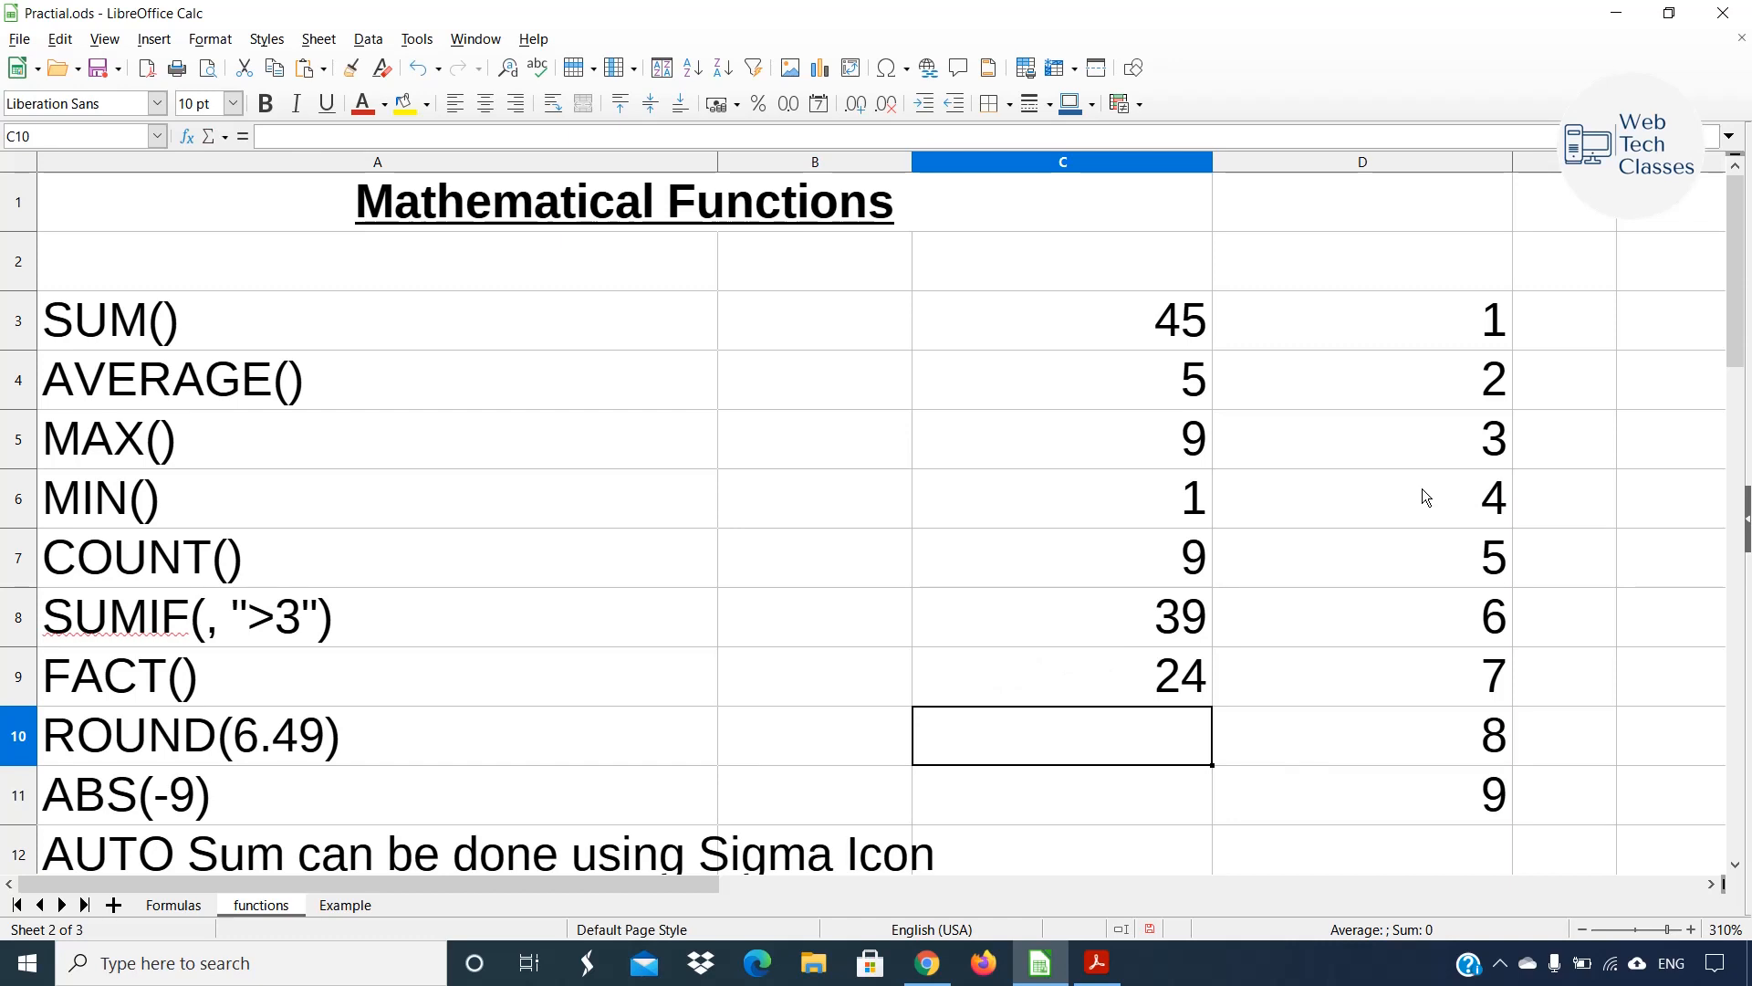
Enter the formula =4*3*2*1 in B3 to verify the factorial result in C9.
{"action": "left_click", "coordinate": [1081, 677]}
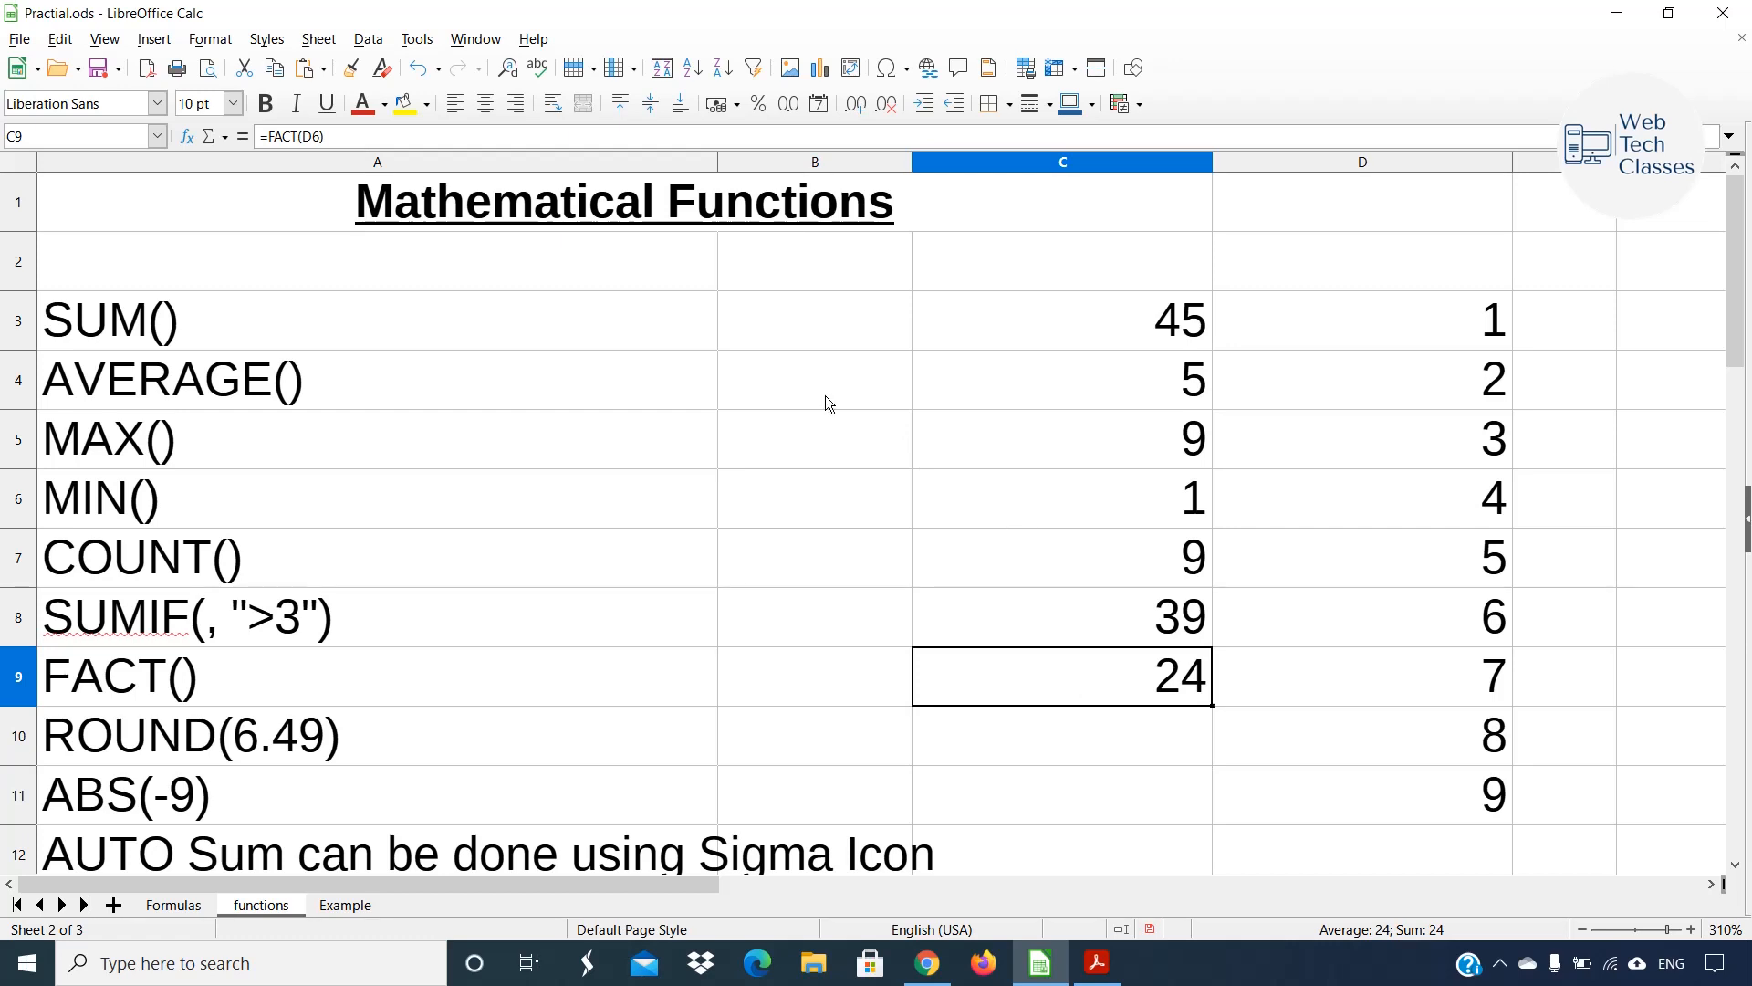
{"action": "double_click", "coordinate": [774, 330]}
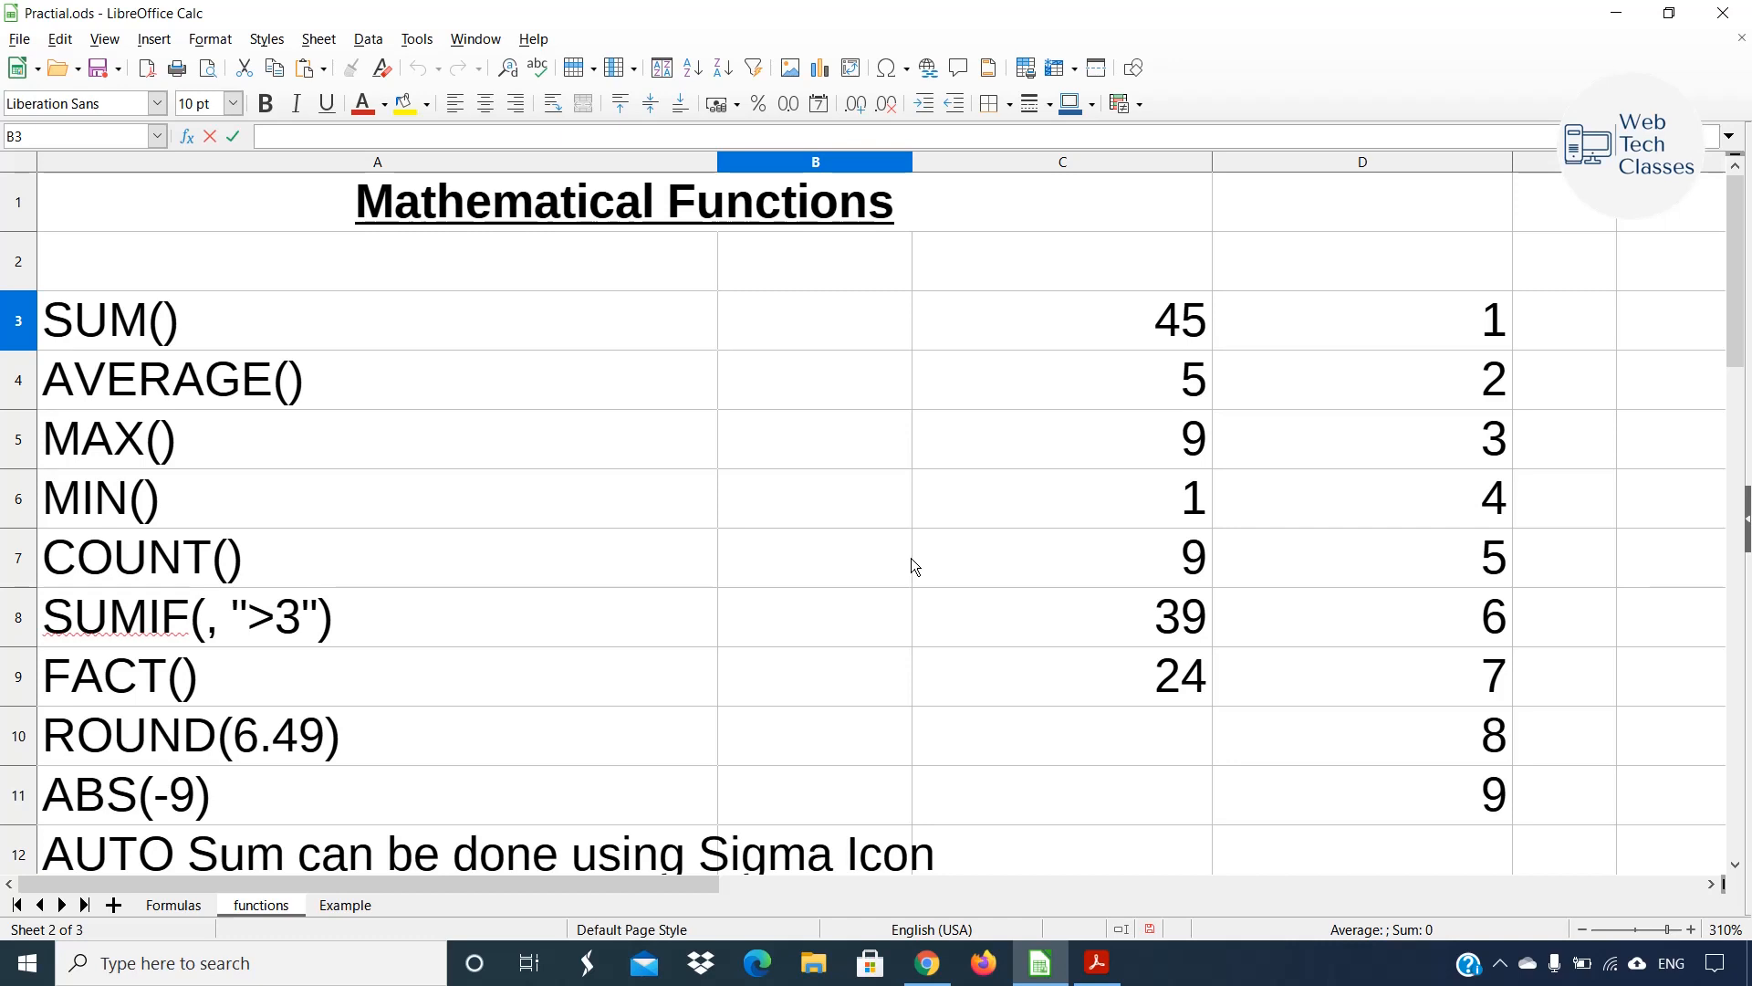
{"action": "type", "text": "=4"}
{"action": "type", "text": "*3"}
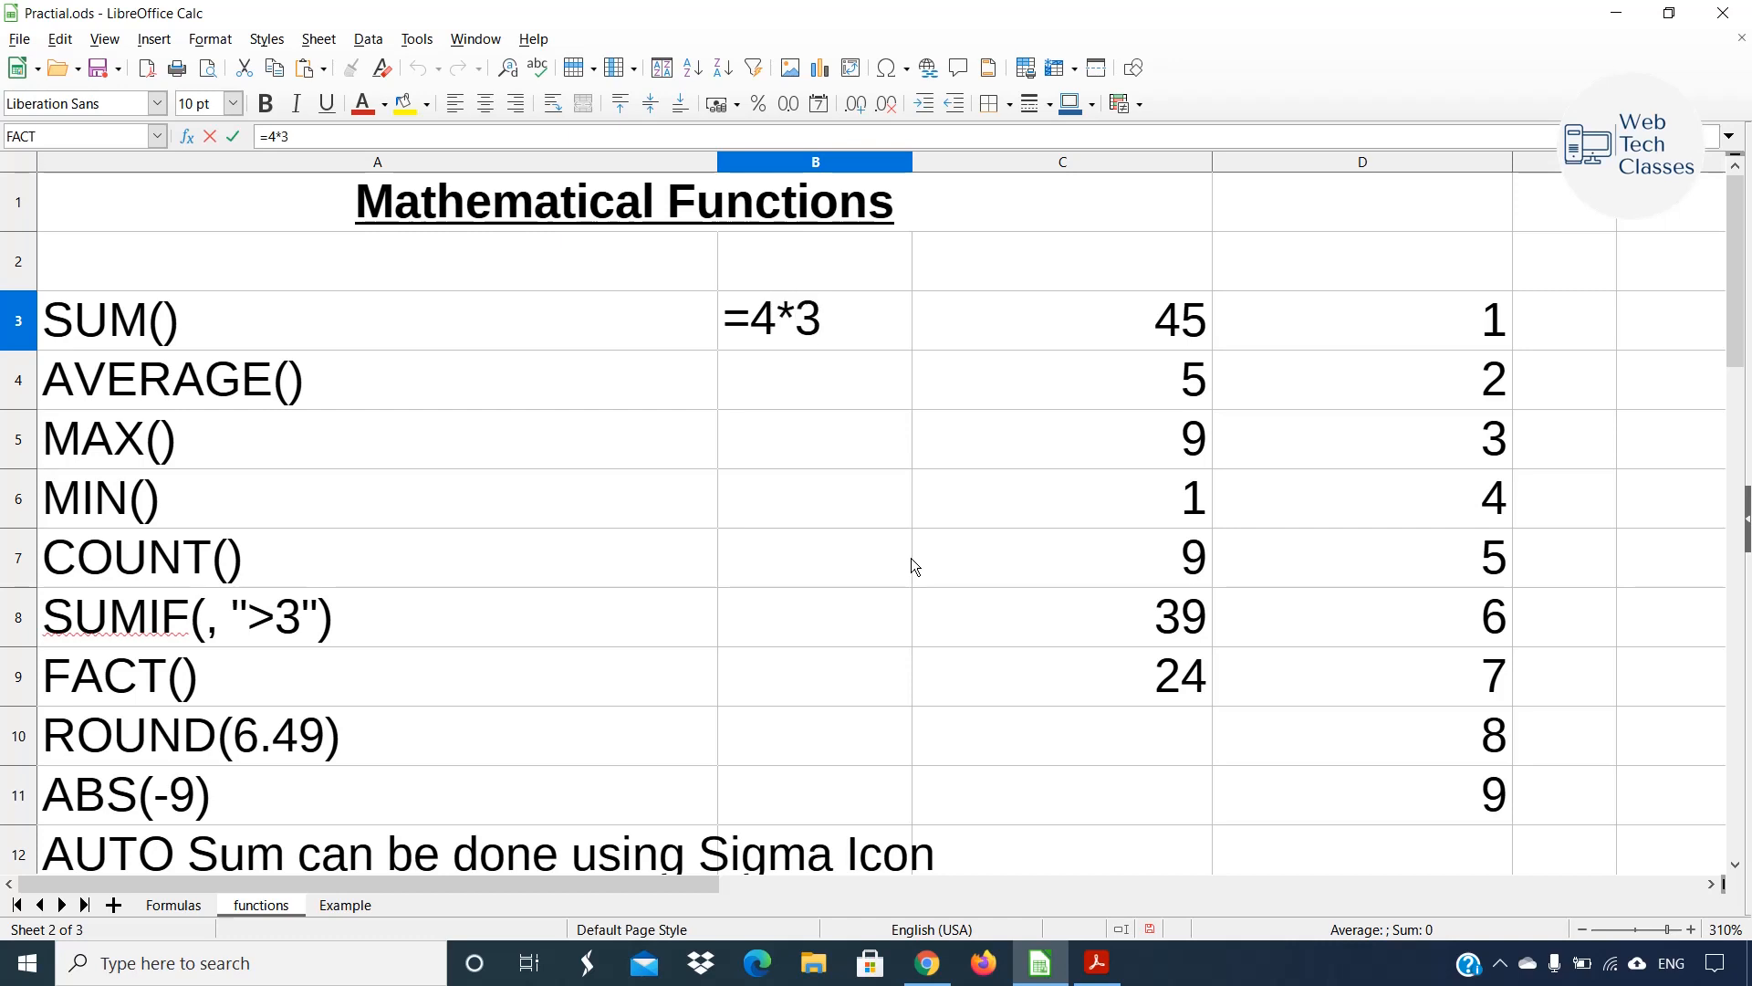
{"action": "type", "text": "*2*"}
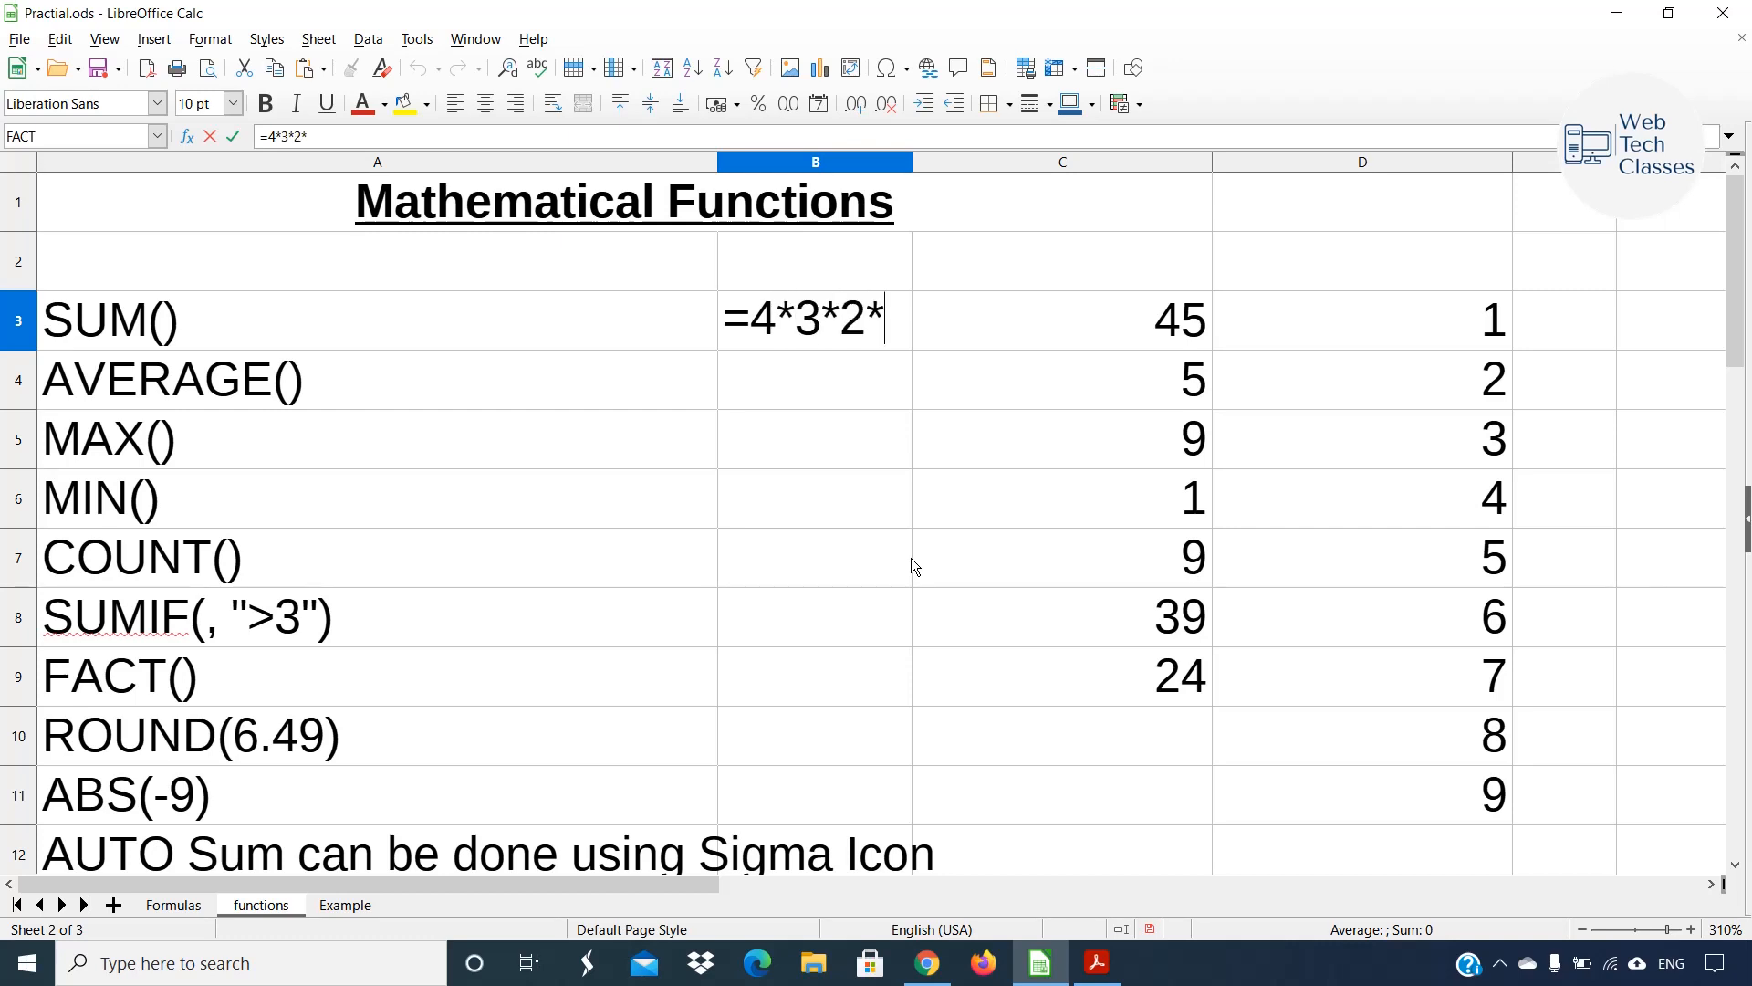
{"action": "type", "text": "1"}
{"action": "key", "text": "Return"}
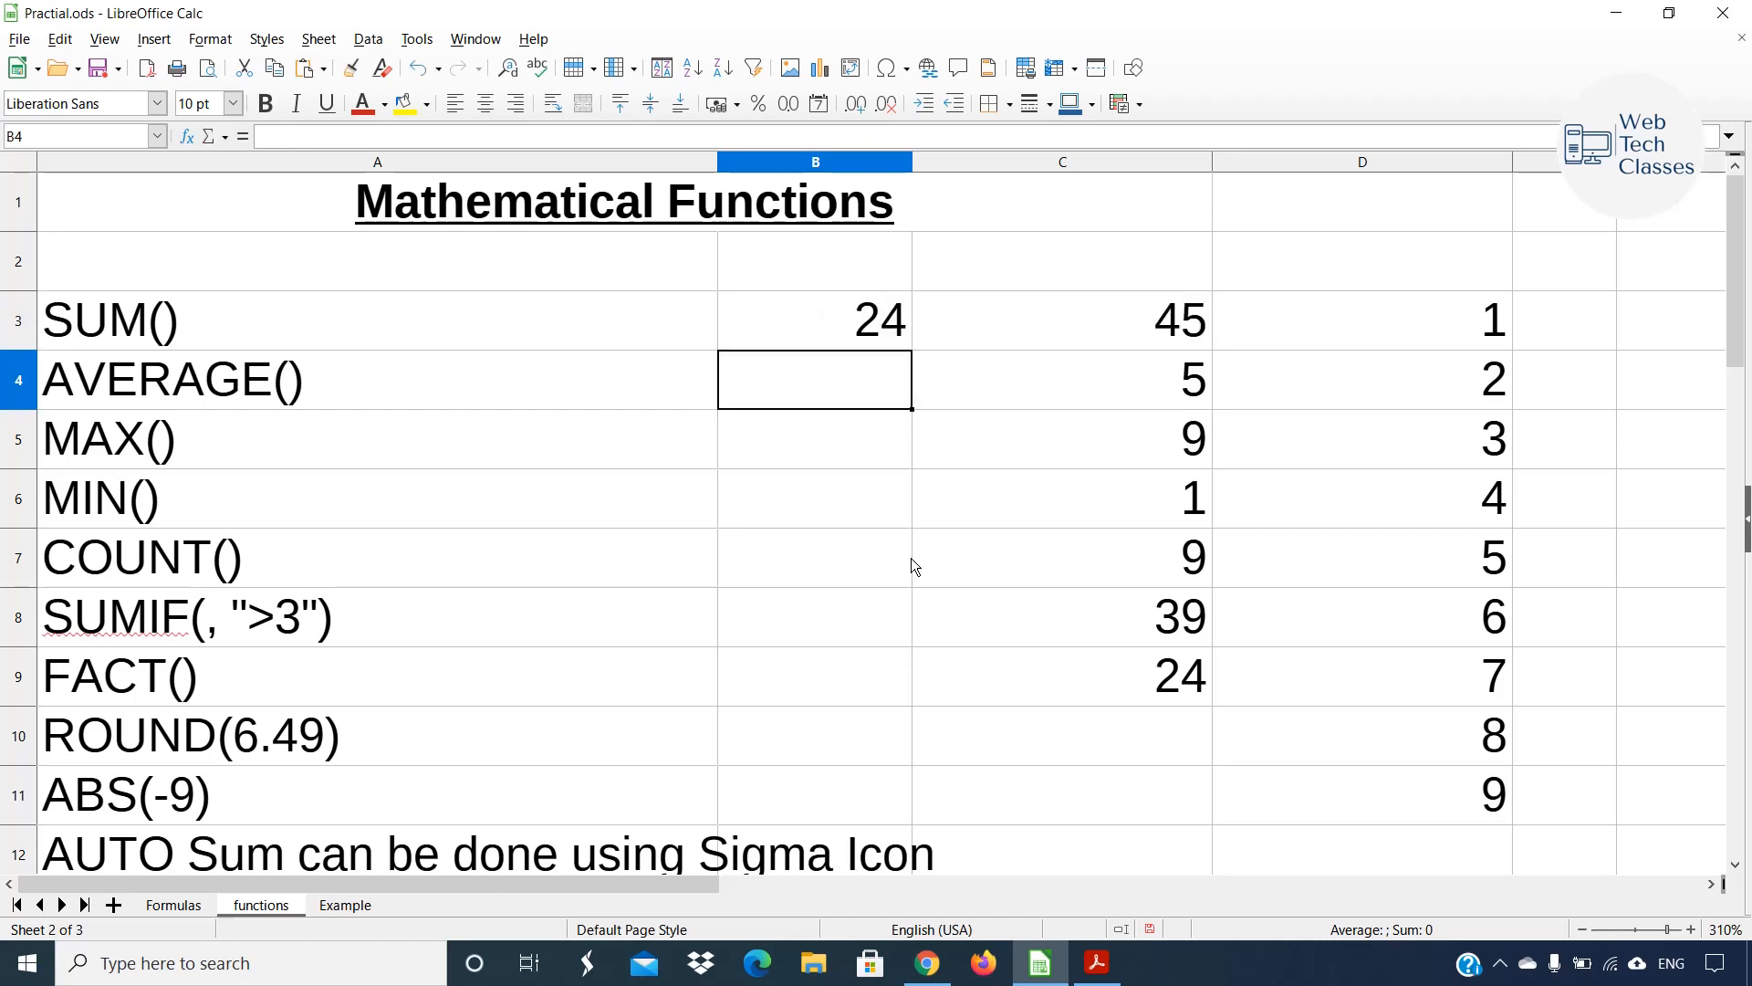
Compare the multiplication formula in B3 with the factorial formula in C9.
{"action": "left_click", "coordinate": [864, 330]}
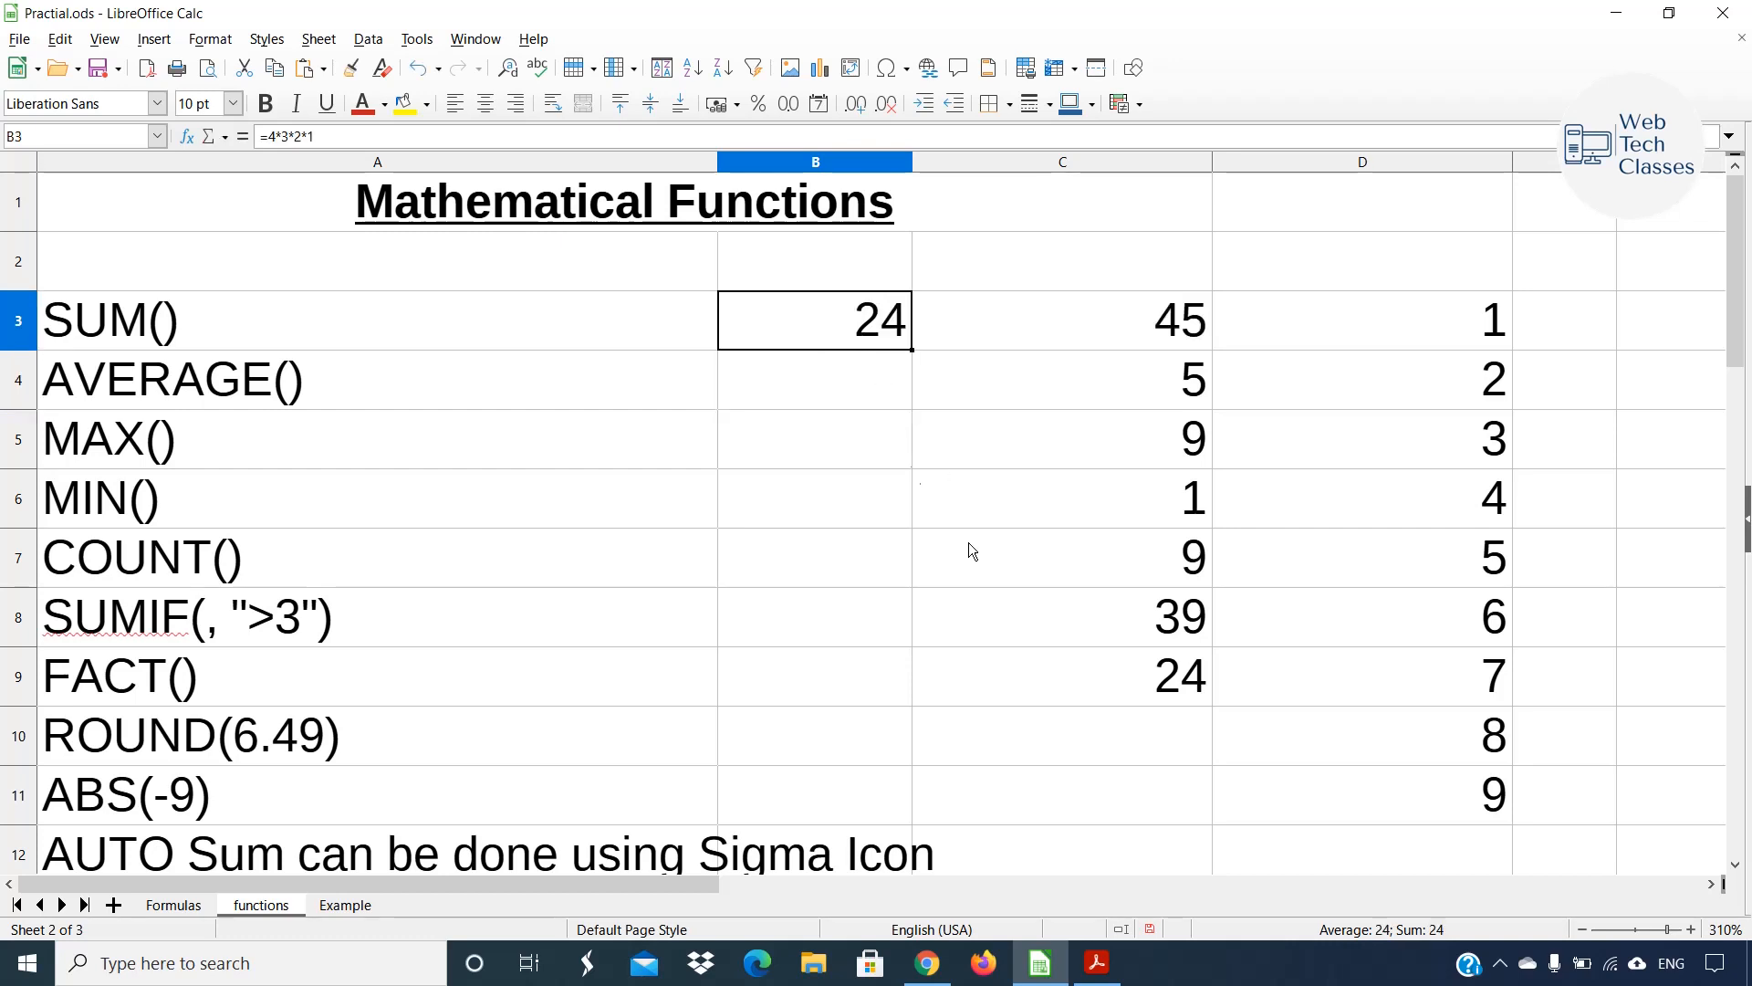
{"action": "left_click", "coordinate": [1115, 672]}
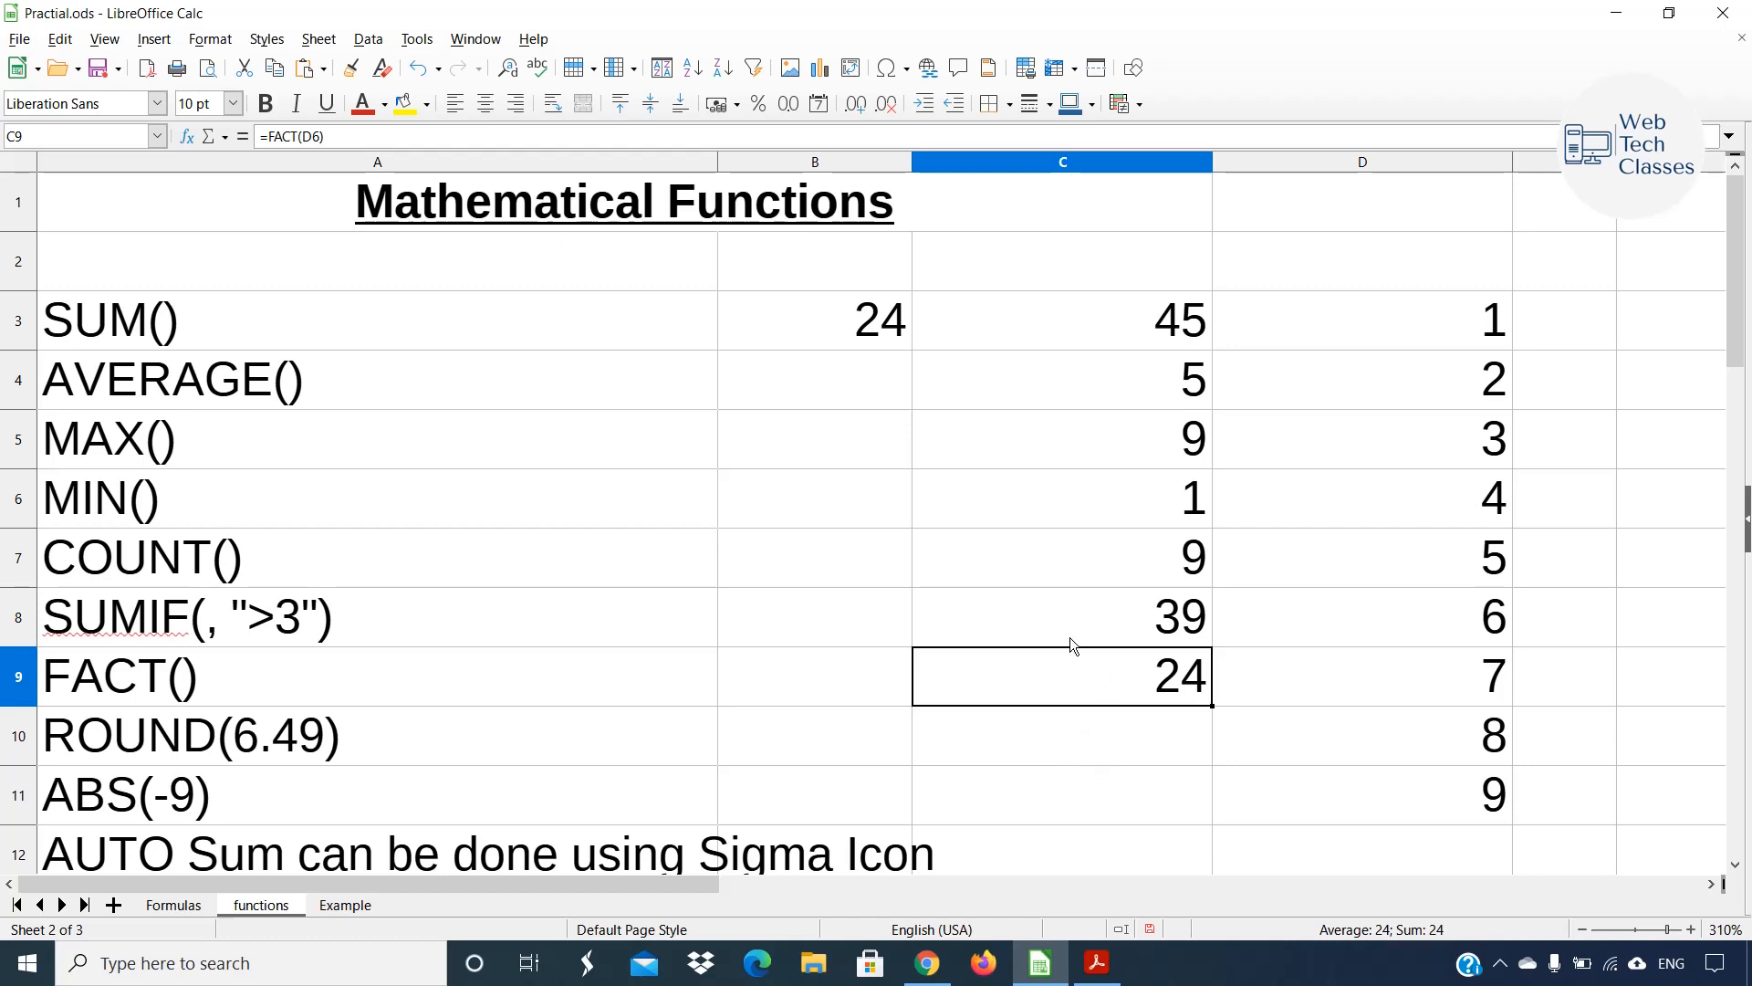
{"action": "left_click", "coordinate": [846, 321]}
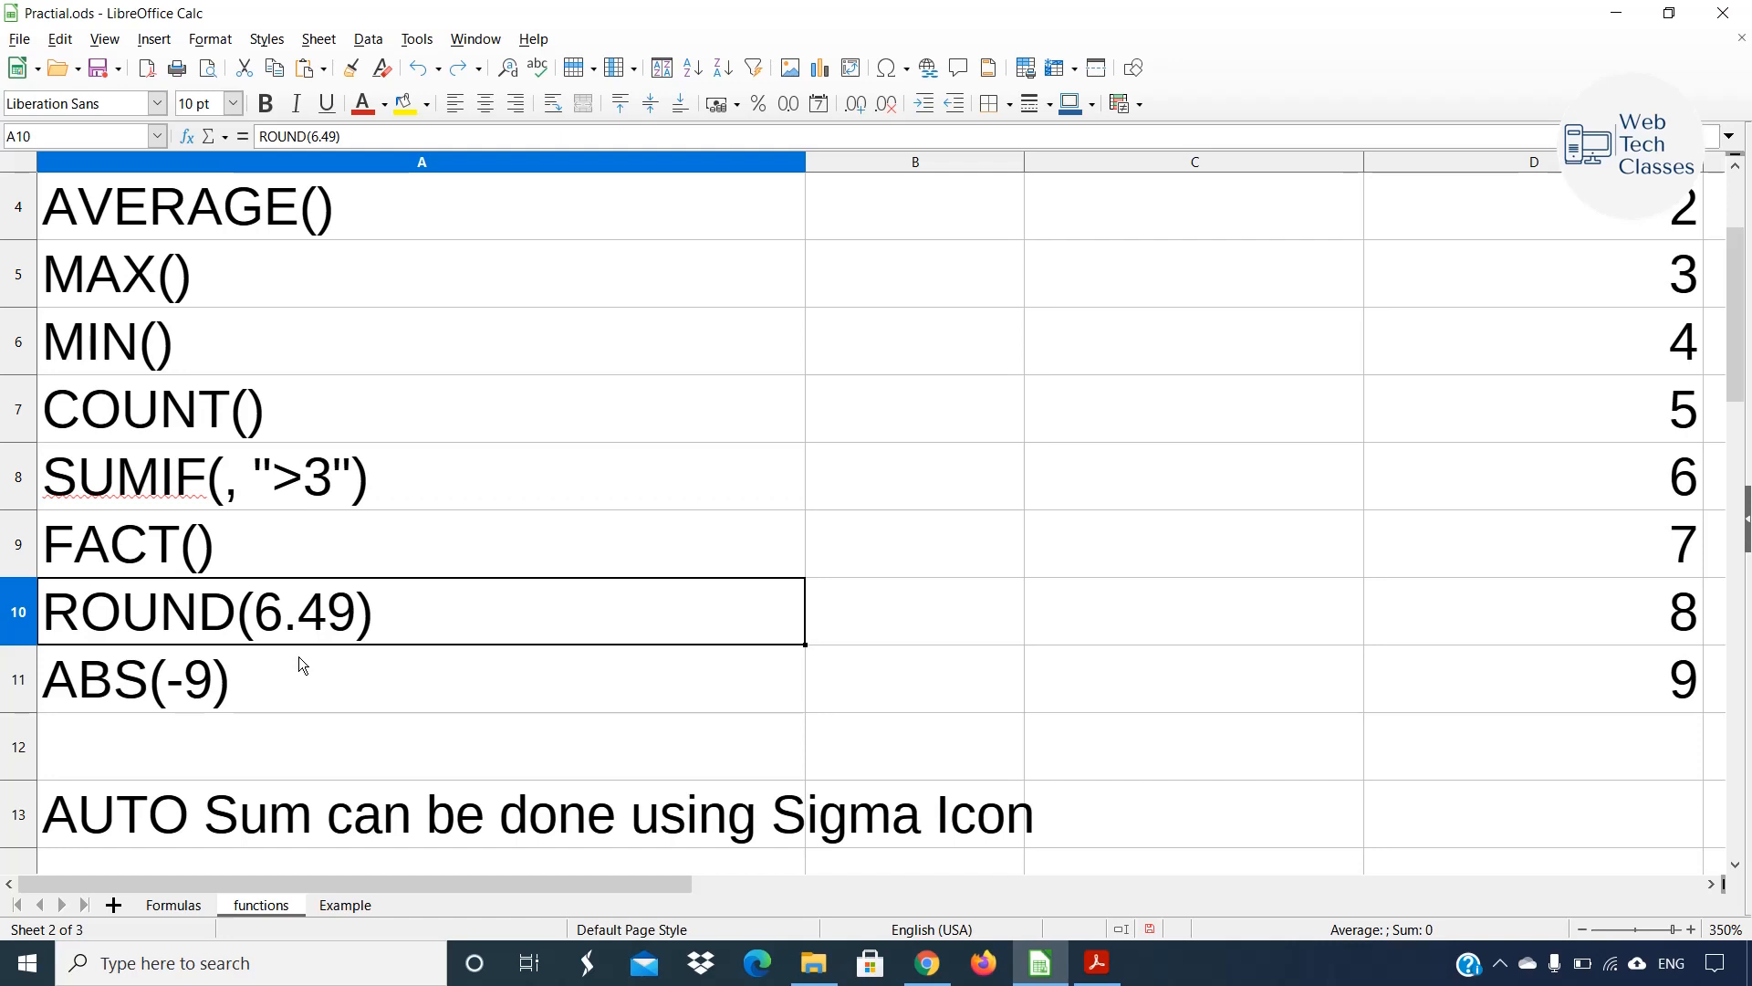
Turn the ROUND(6.49) text in A10 into the formula =ROUND(6.49) and select the cell to check its result.
{"action": "double_click", "coordinate": [174, 615]}
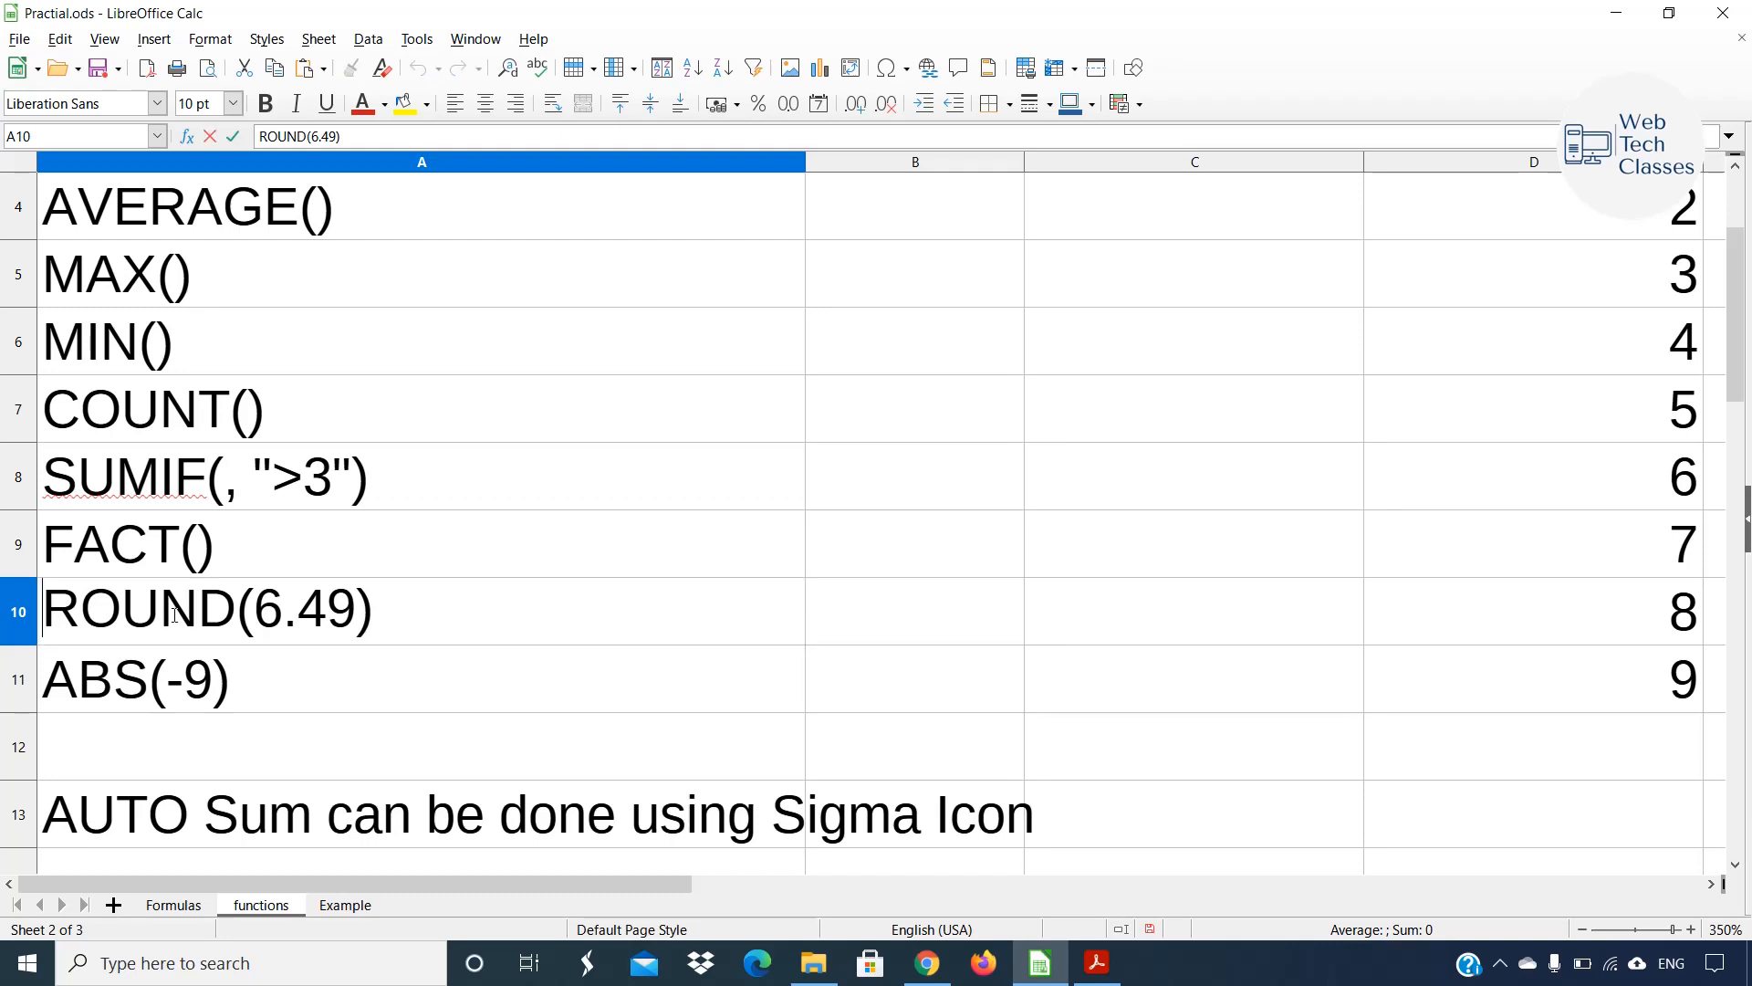
{"action": "type", "text": "="}
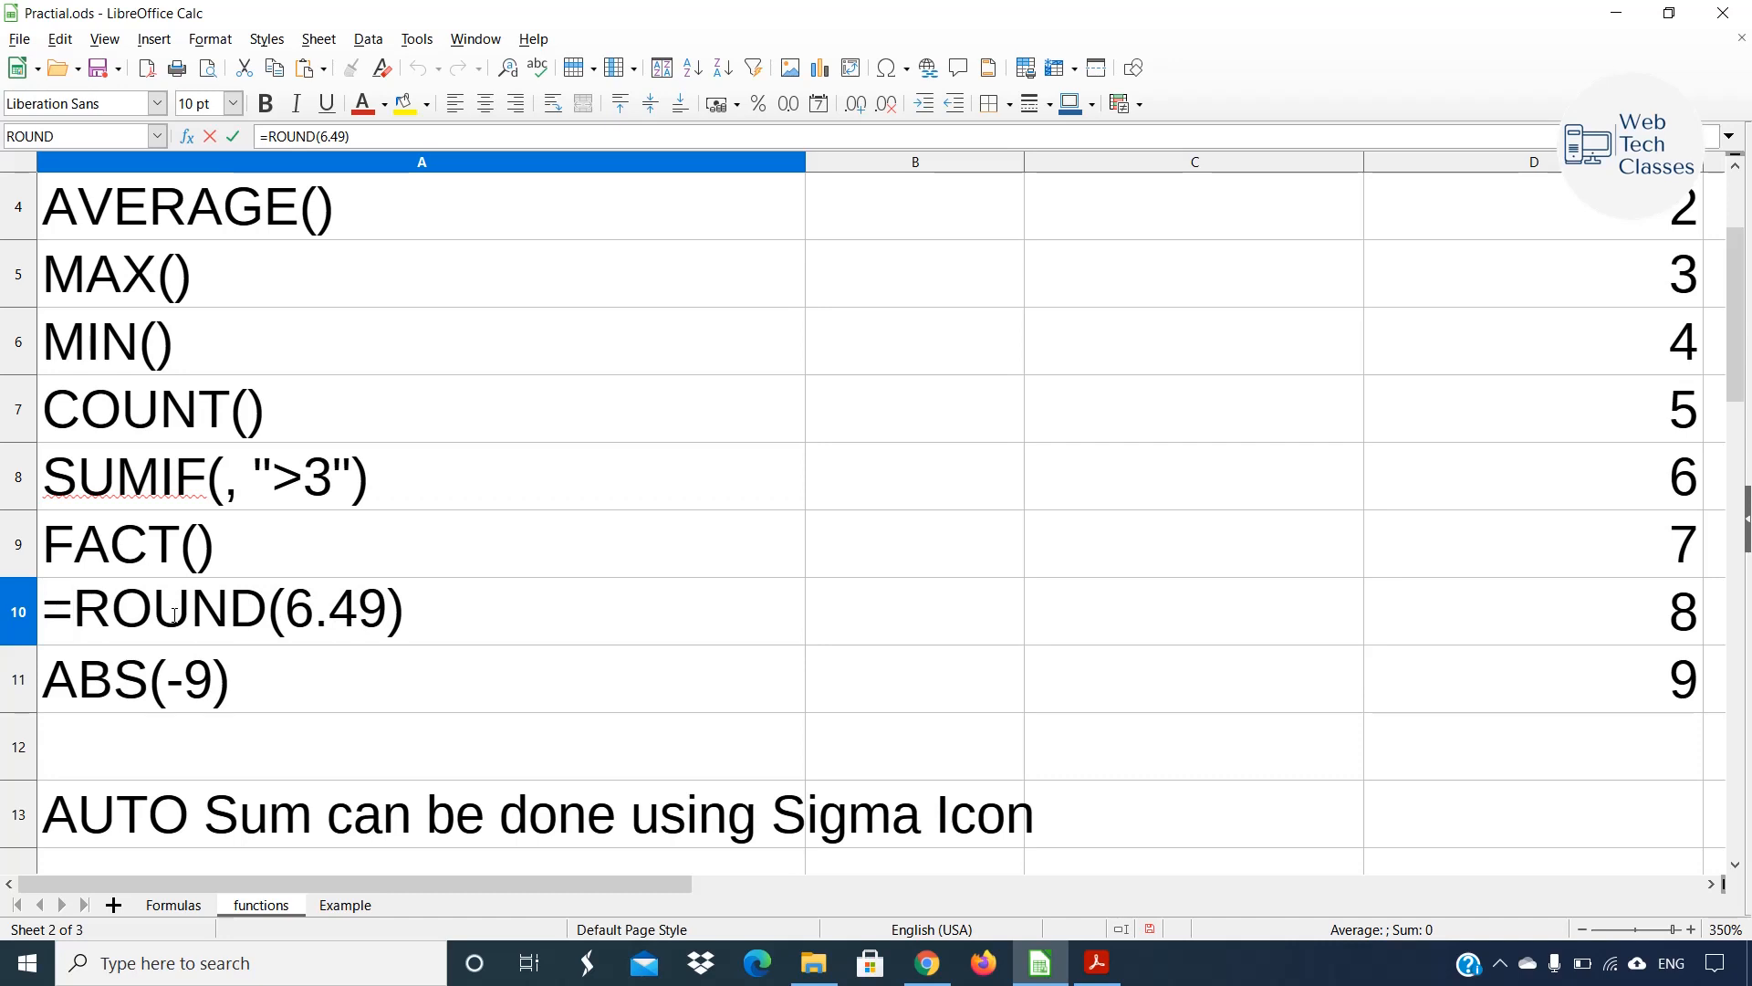
{"action": "key", "text": "Return"}
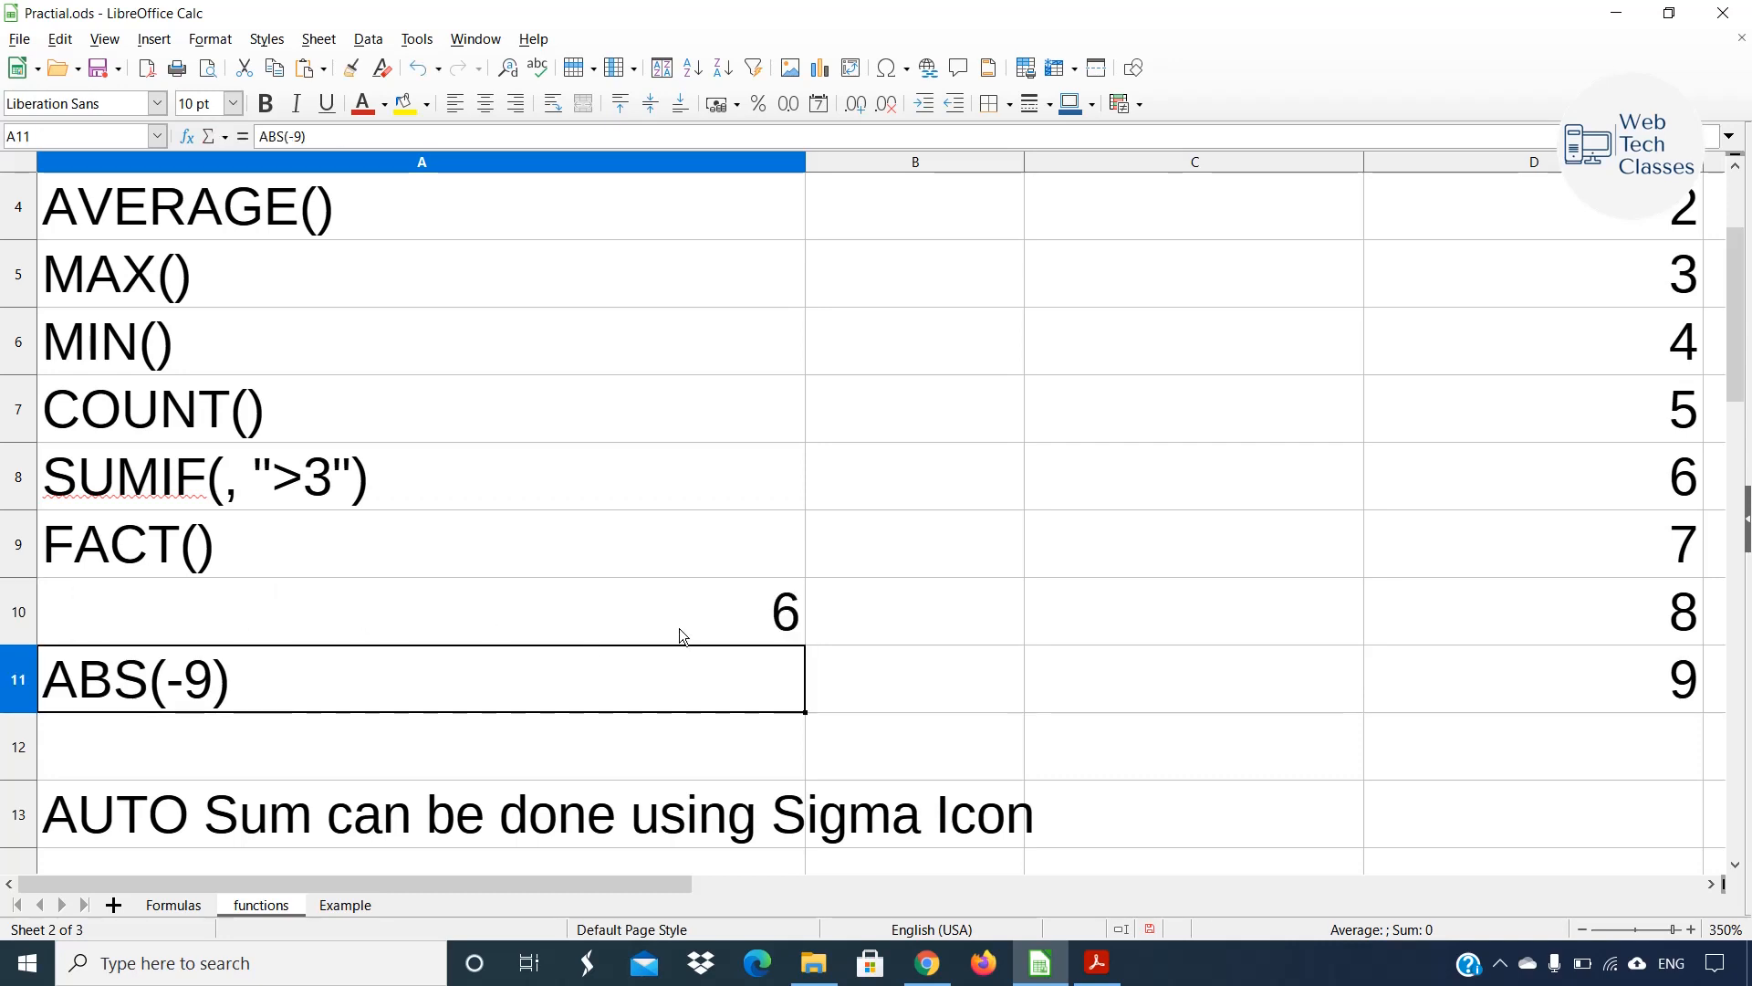
{"action": "left_click", "coordinate": [689, 607]}
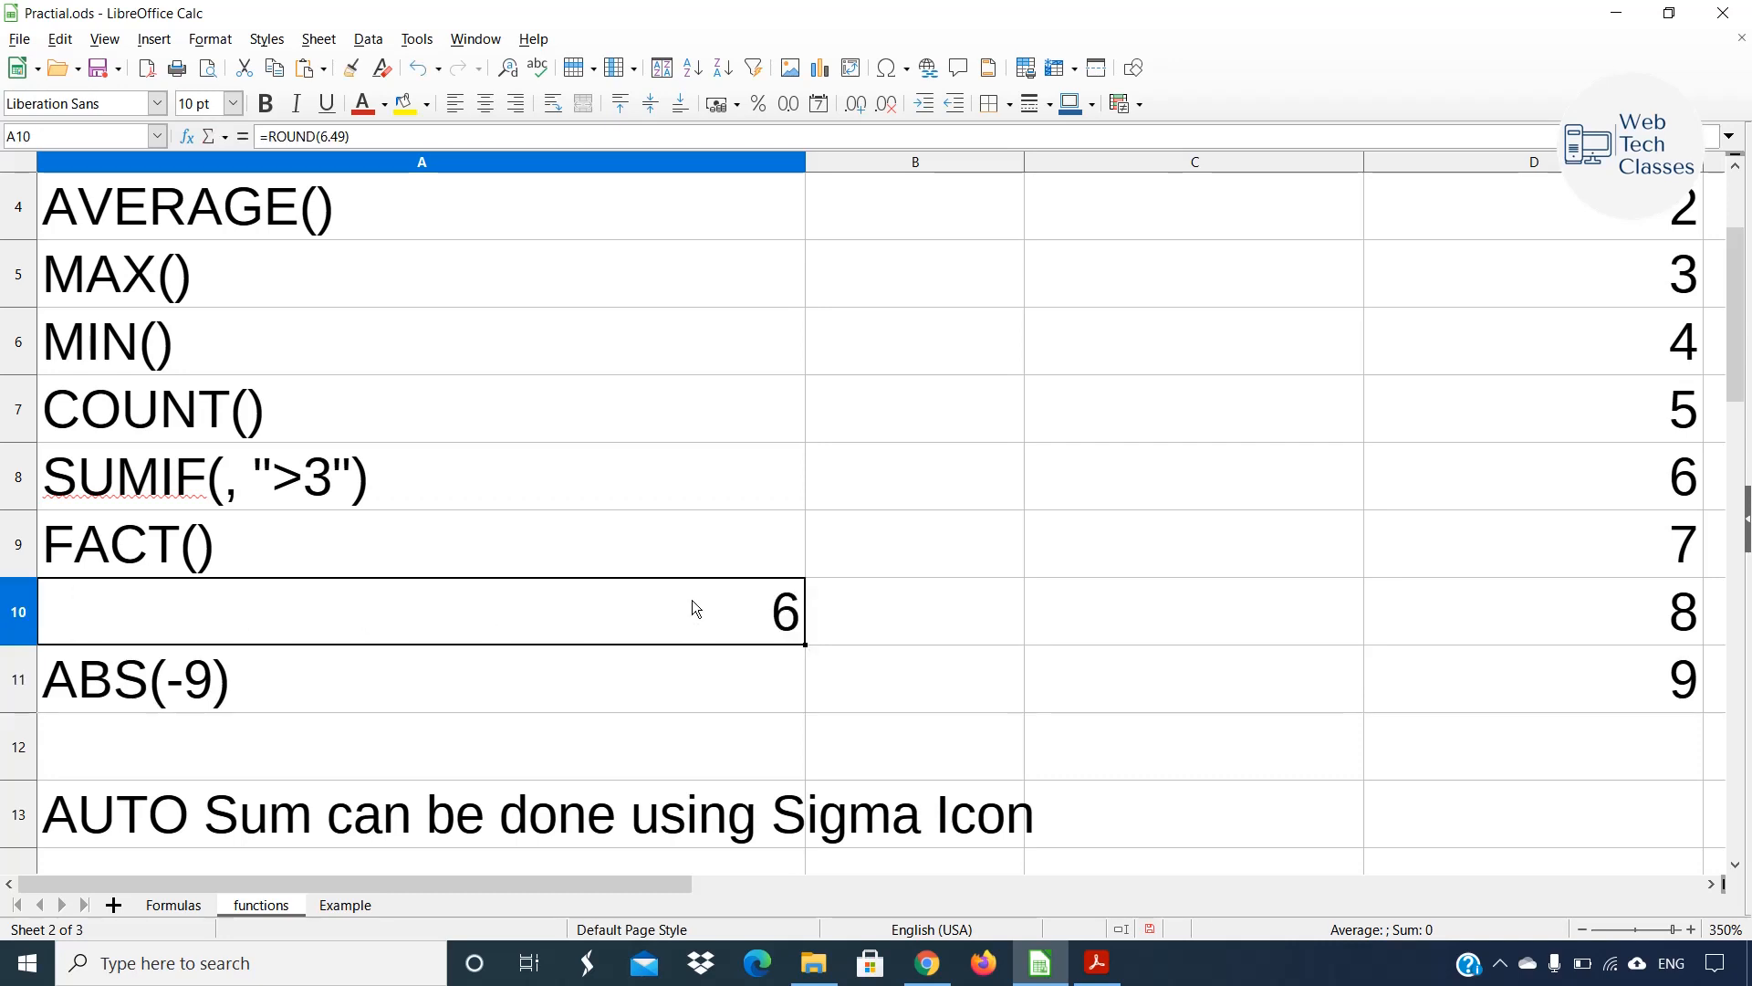
Change the number being rounded in the A10 formula to 6.50.
{"action": "double_click", "coordinate": [533, 610]}
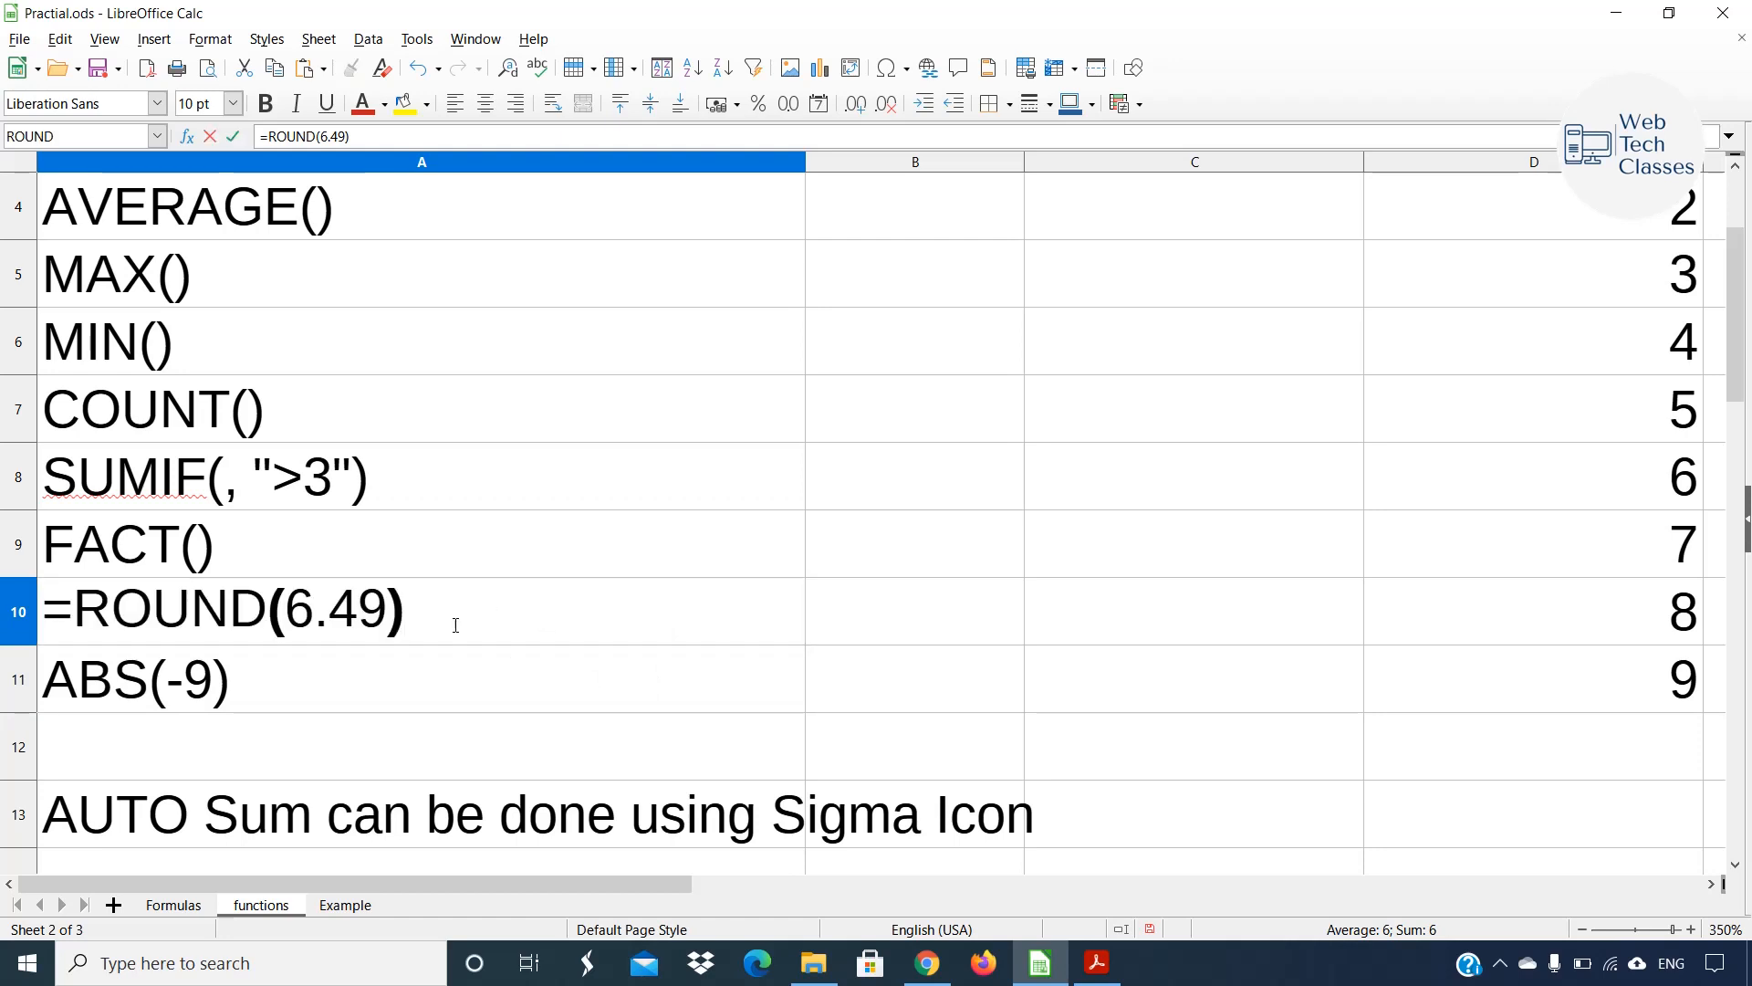
{"action": "key", "text": "Left"}
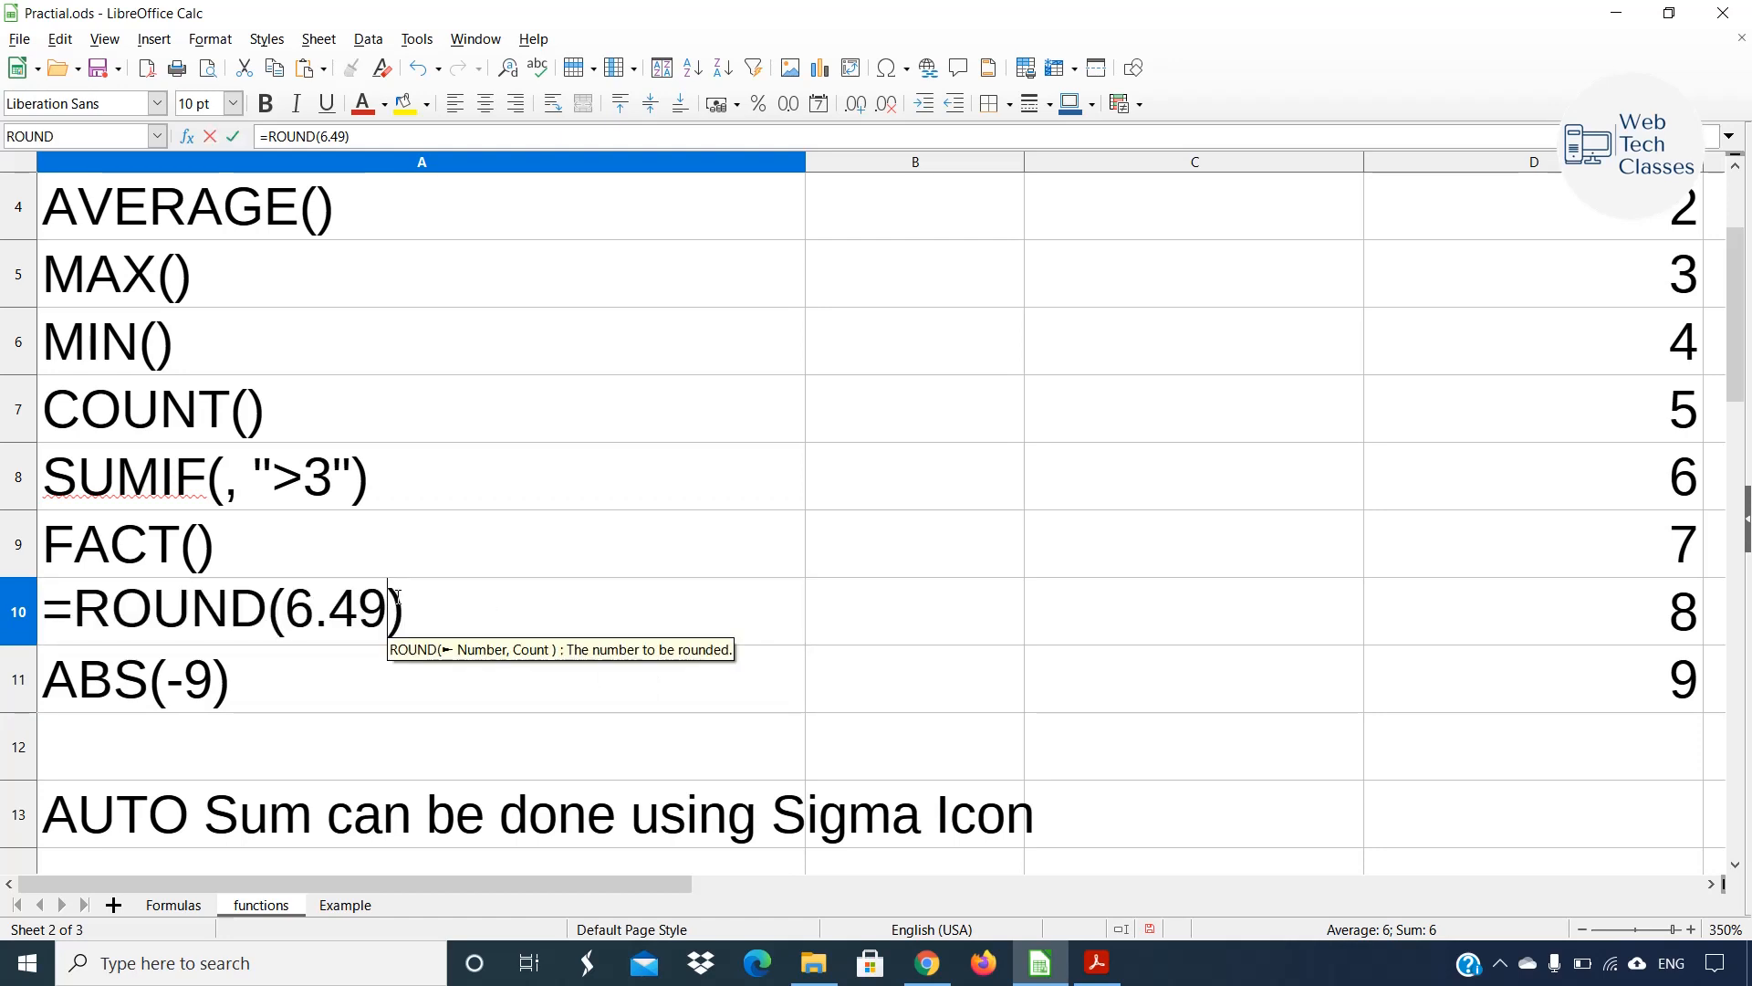
{"action": "key", "text": "BackSpace"}
{"action": "key", "text": "BackSpace"}
{"action": "type", "text": "50"}
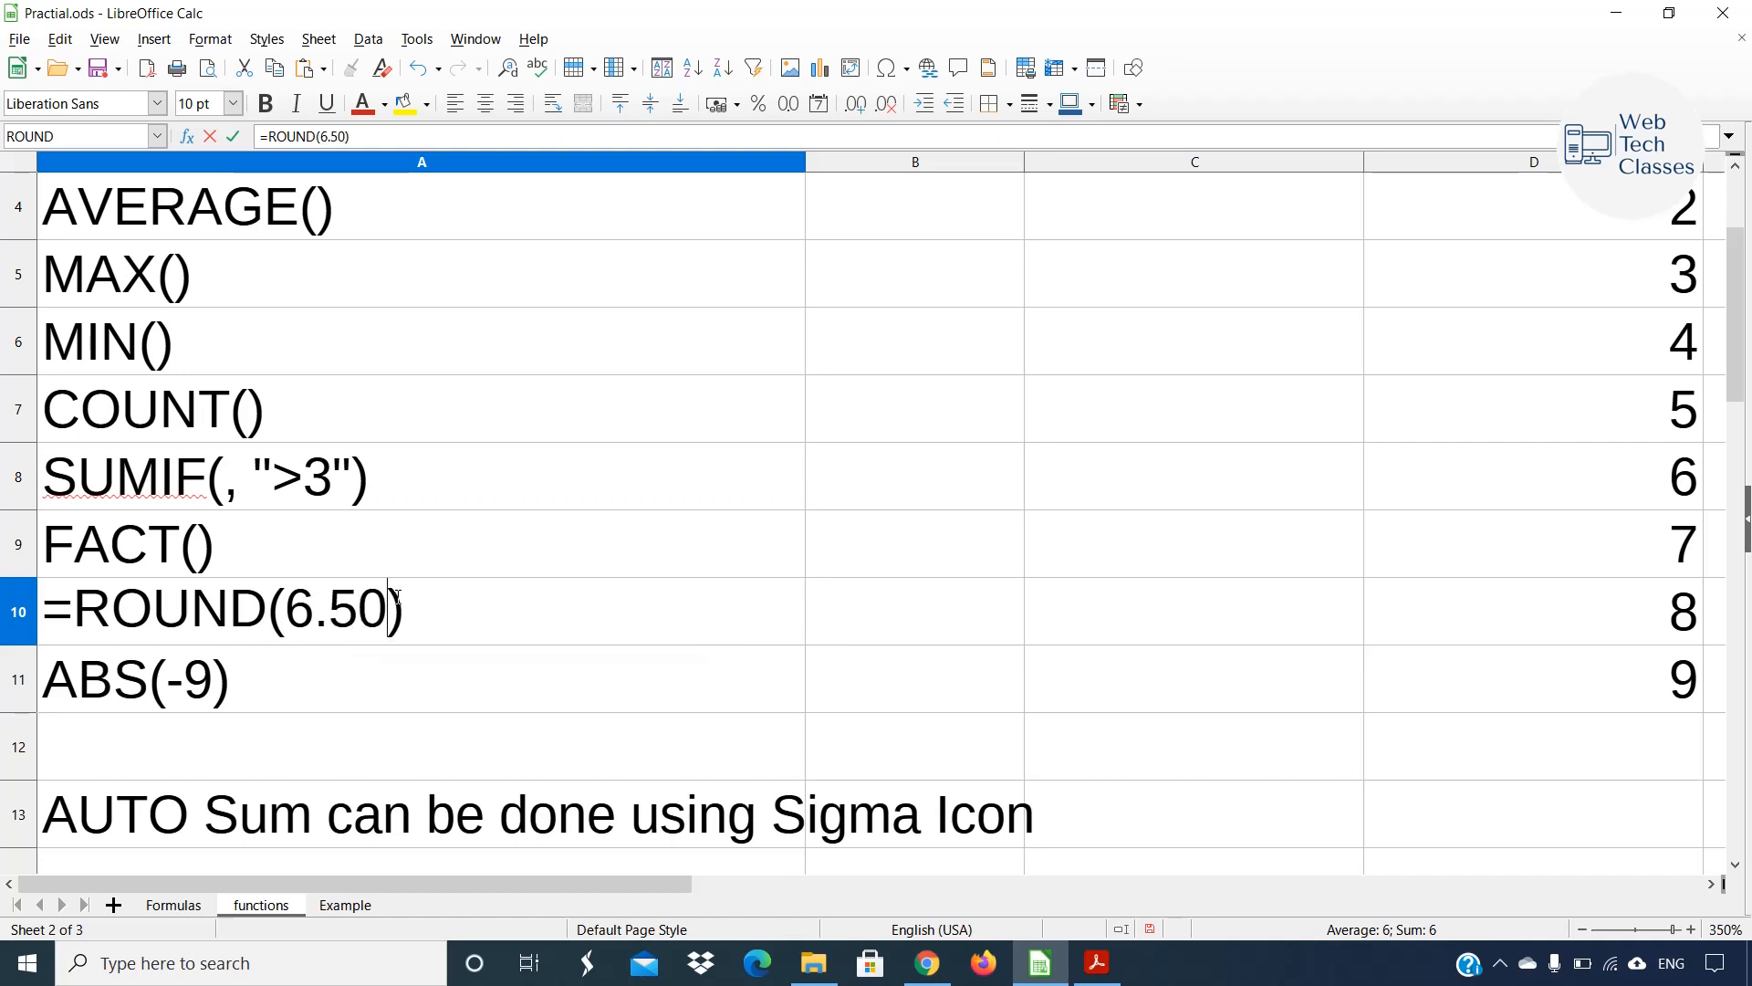
{"action": "key", "text": "Return"}
Edit the A10 formula to =ROUND(6.59,1) so that it rounds to one decimal place.
{"action": "double_click", "coordinate": [364, 614]}
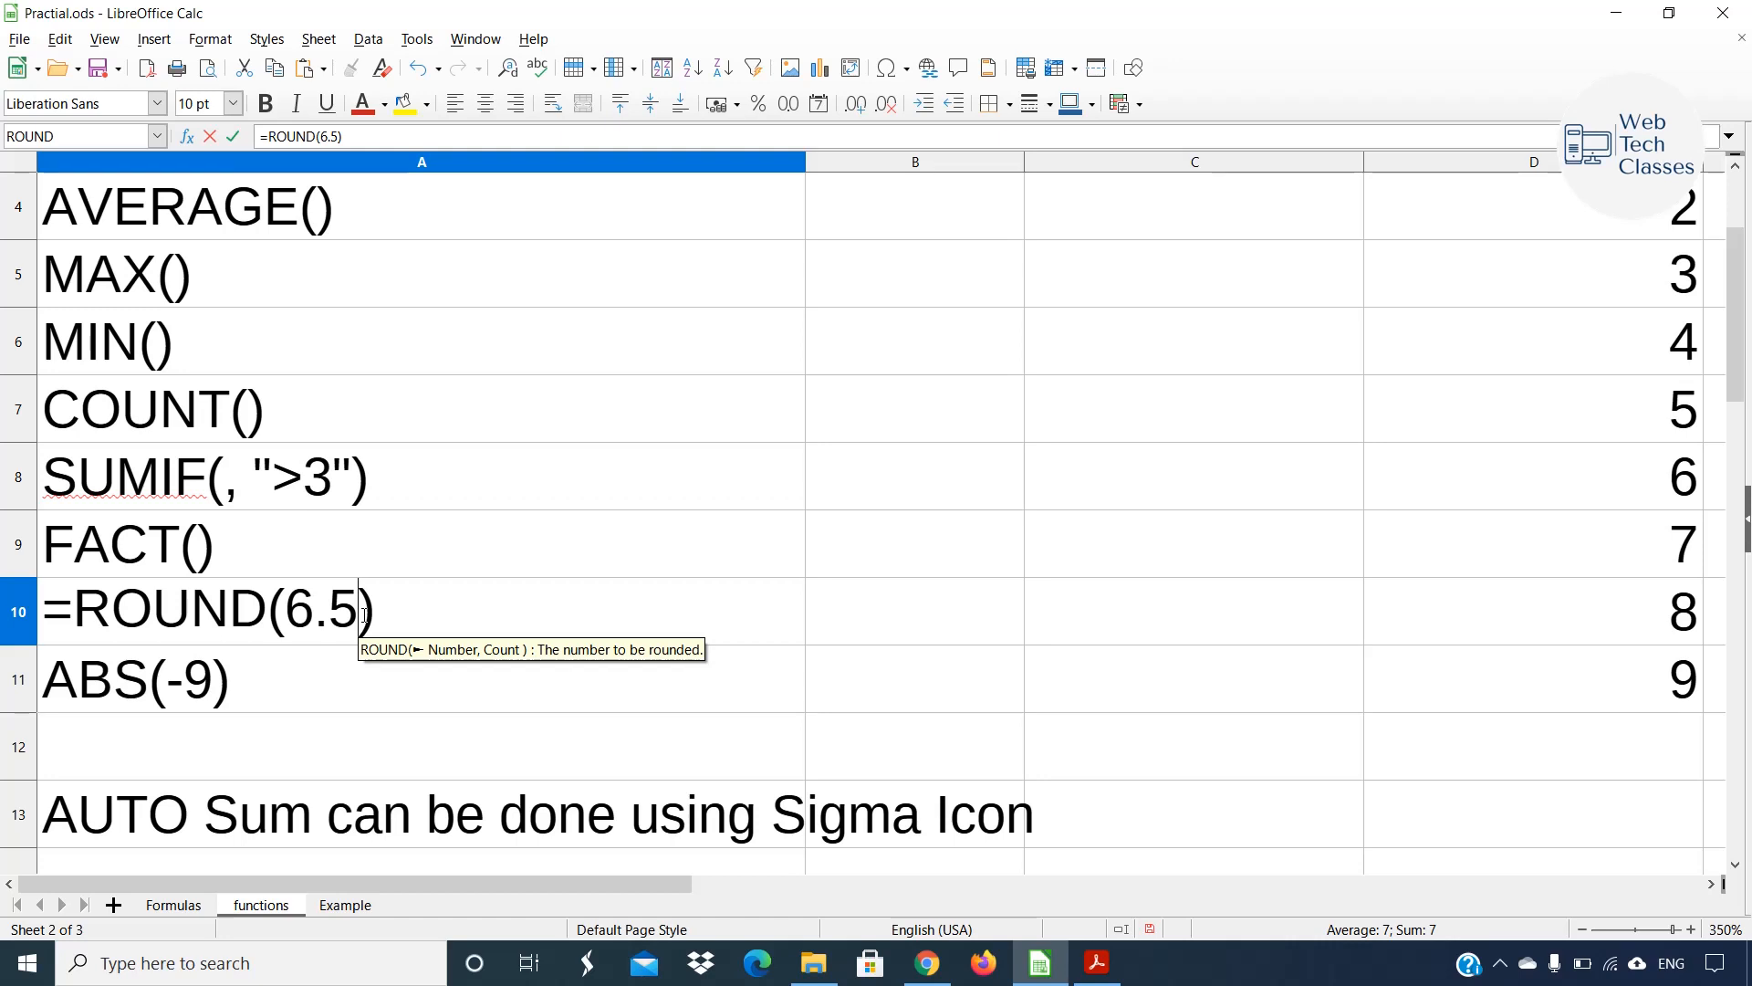
{"action": "type", "text": "9"}
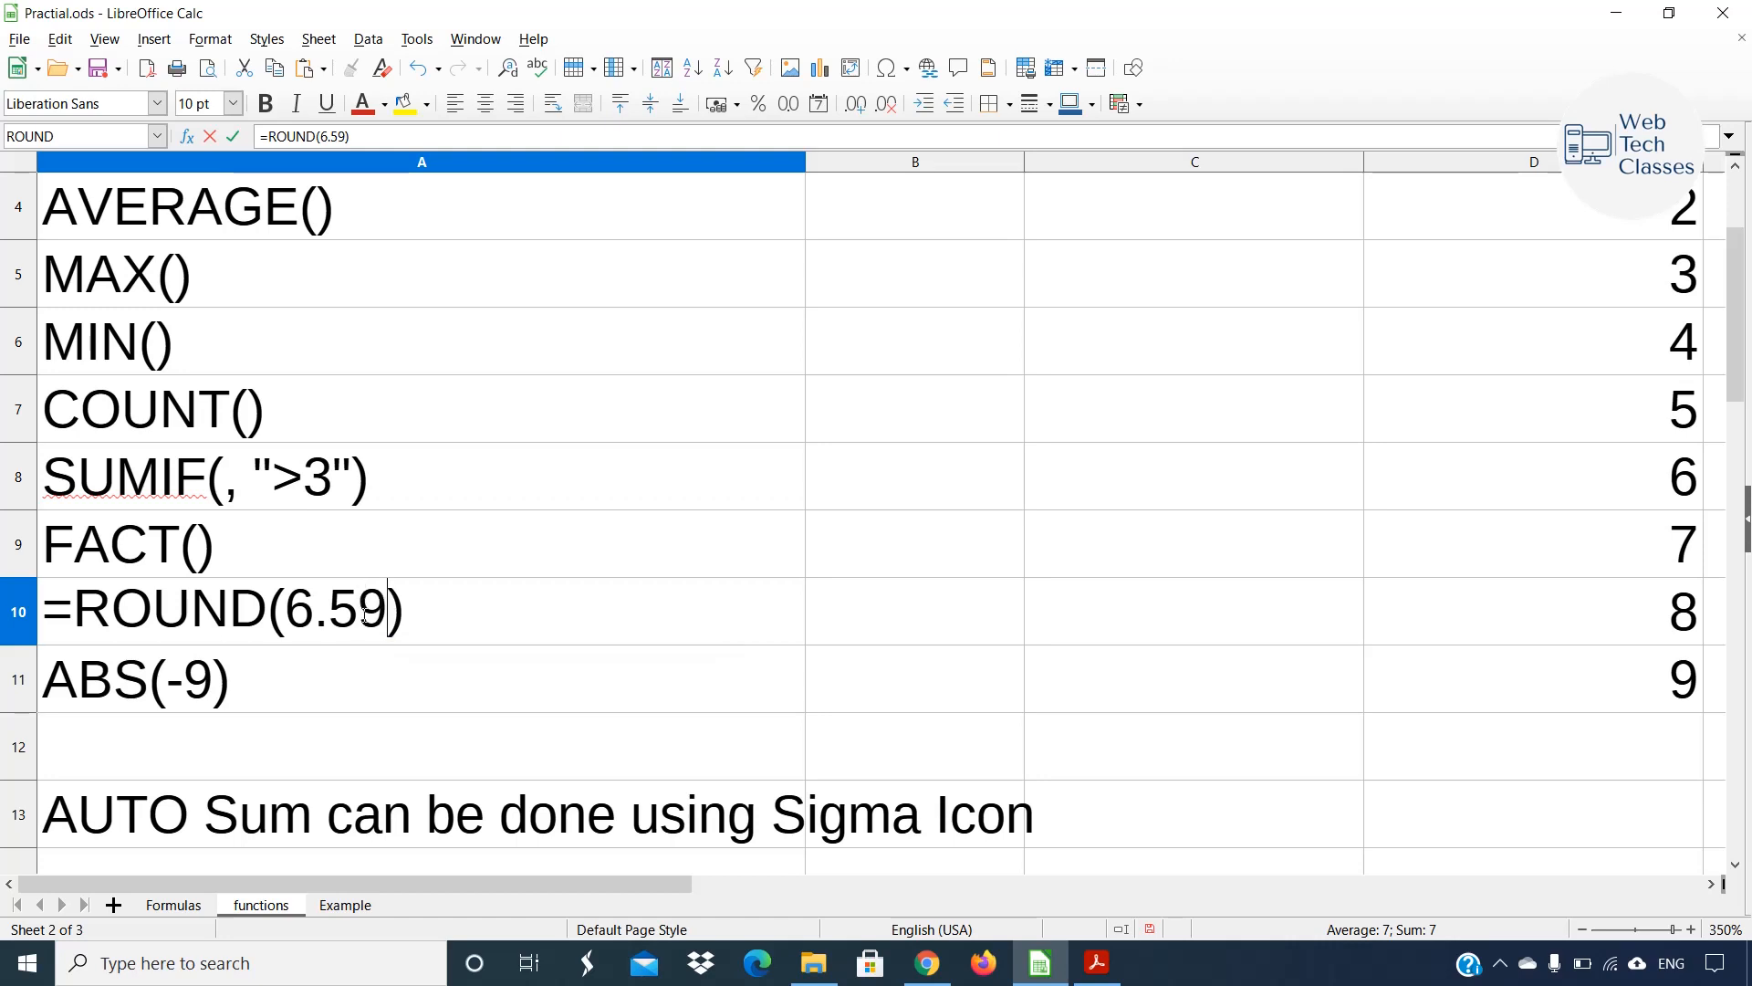
{"action": "type", "text": ","}
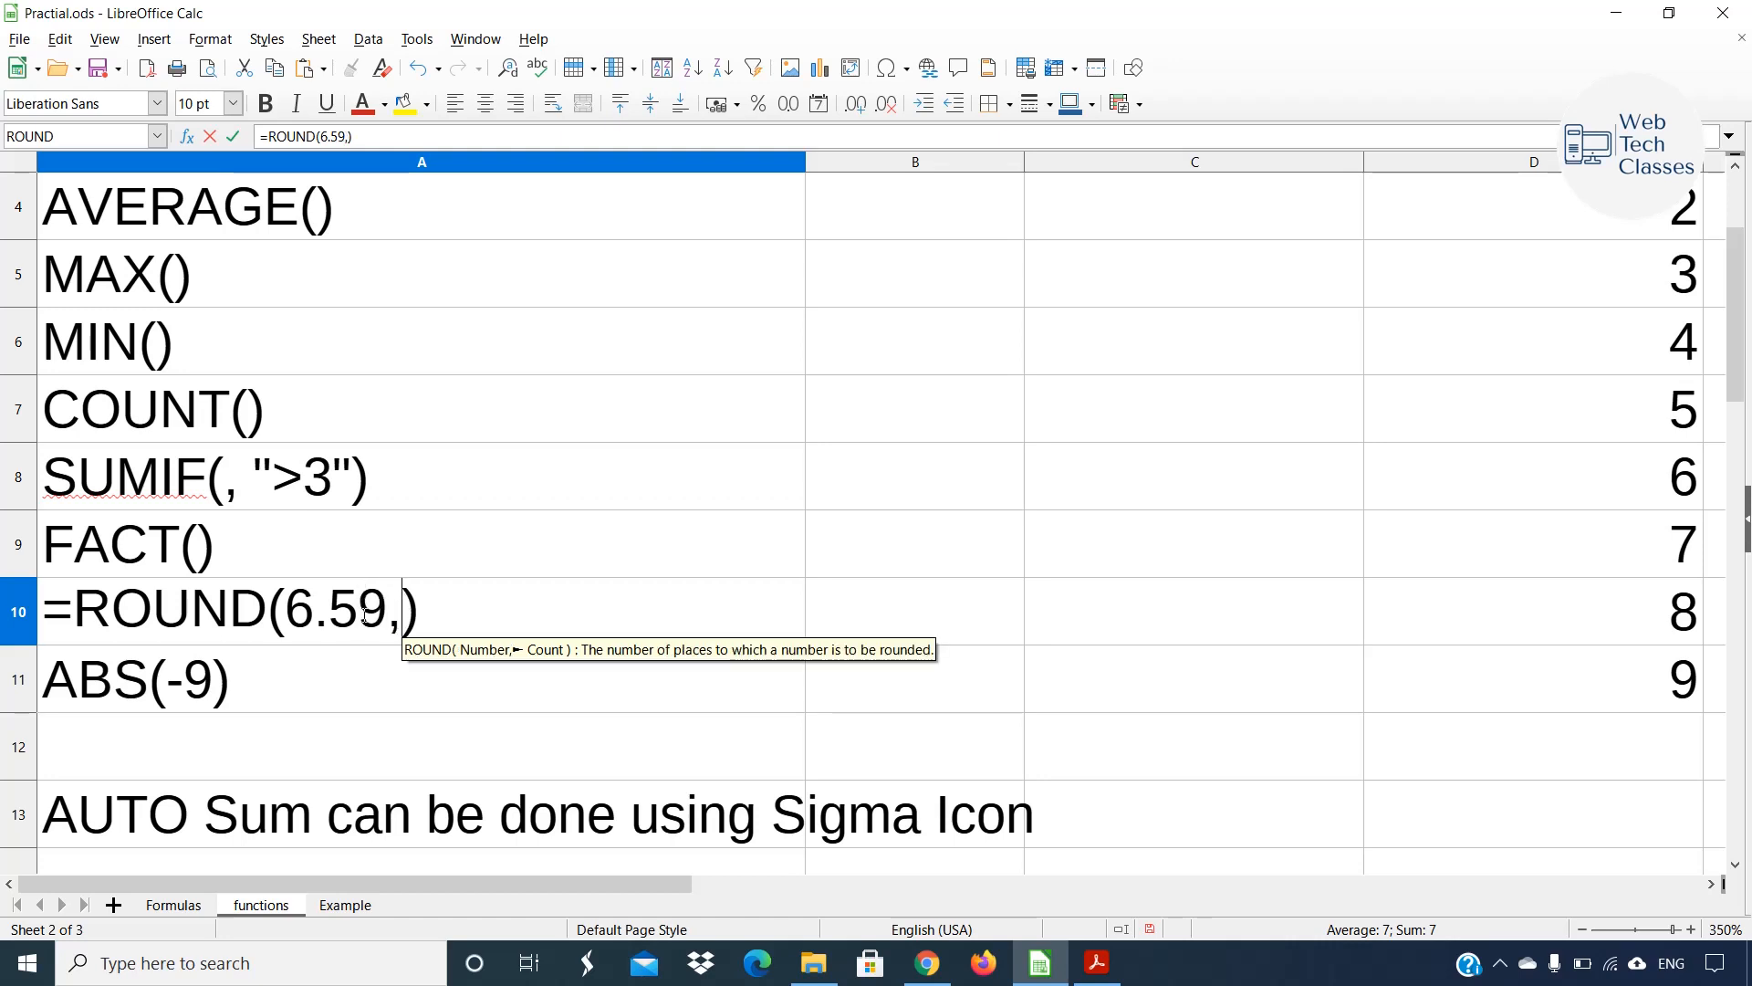
{"action": "type", "text": "1"}
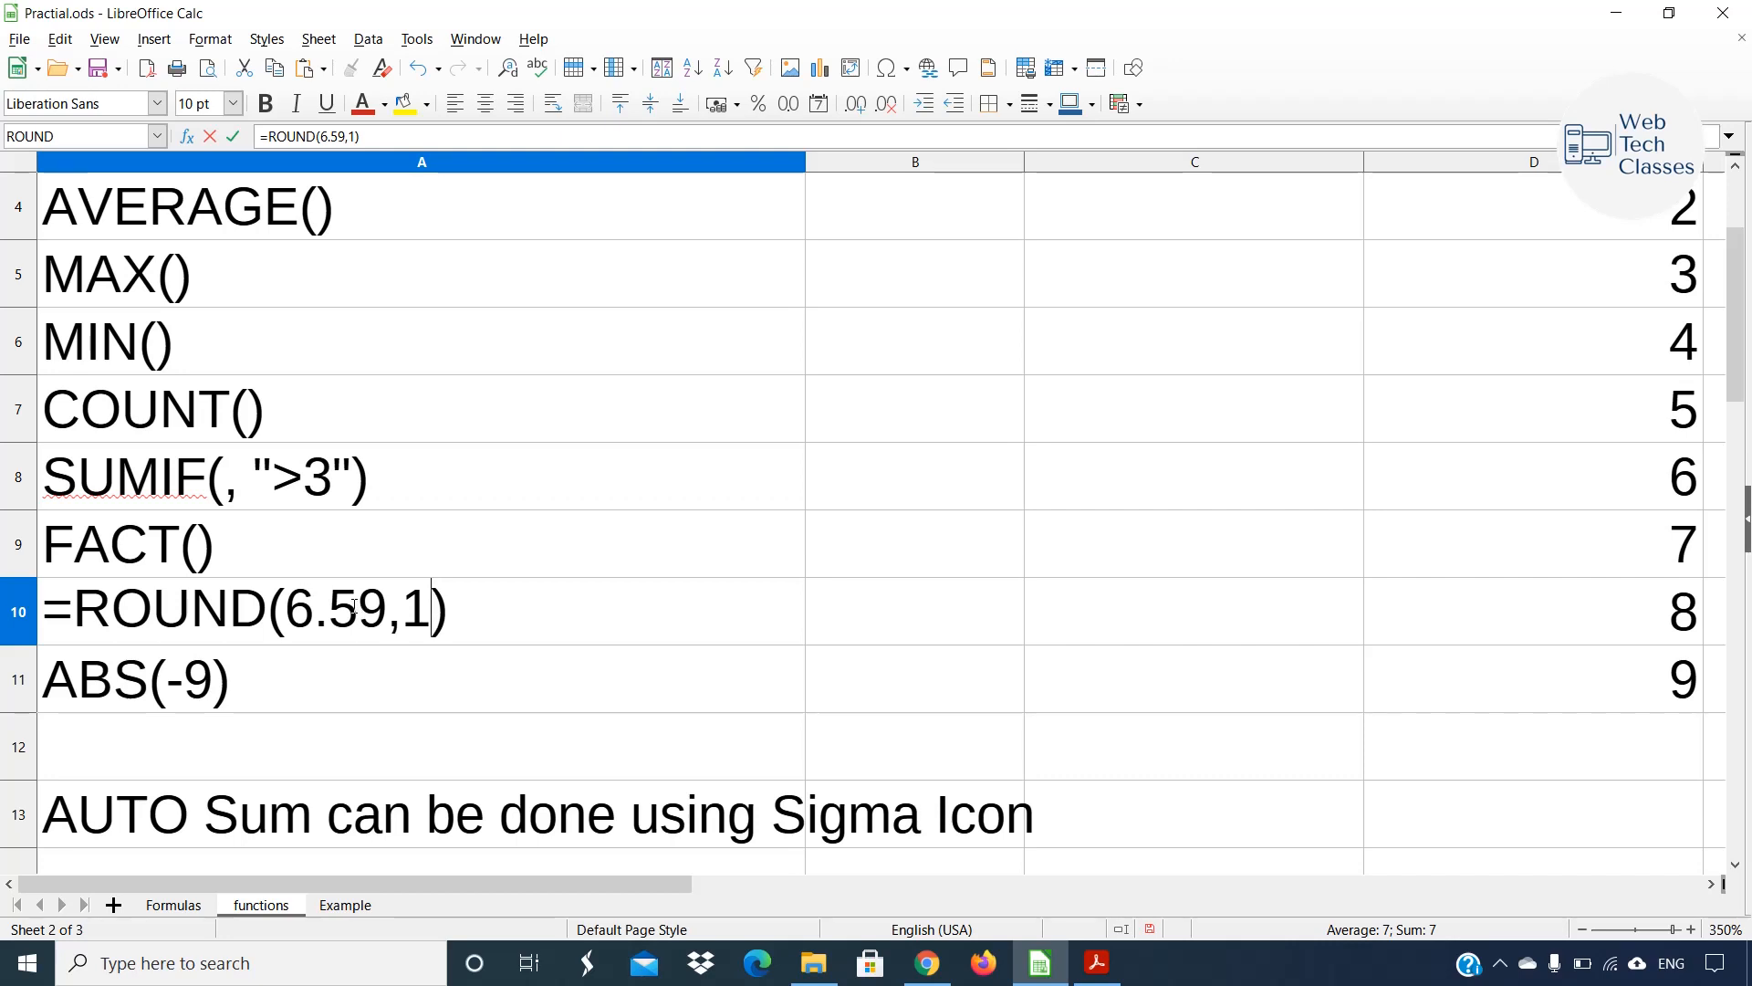
{"action": "mouse_move", "coordinate": [365, 616]}
{"action": "left_mouse_down"}
{"action": "mouse_move", "coordinate": [302, 611]}
{"action": "mouse_move", "coordinate": [372, 602]}
{"action": "left_mouse_up"}
{"action": "left_click", "coordinate": [358, 609]}
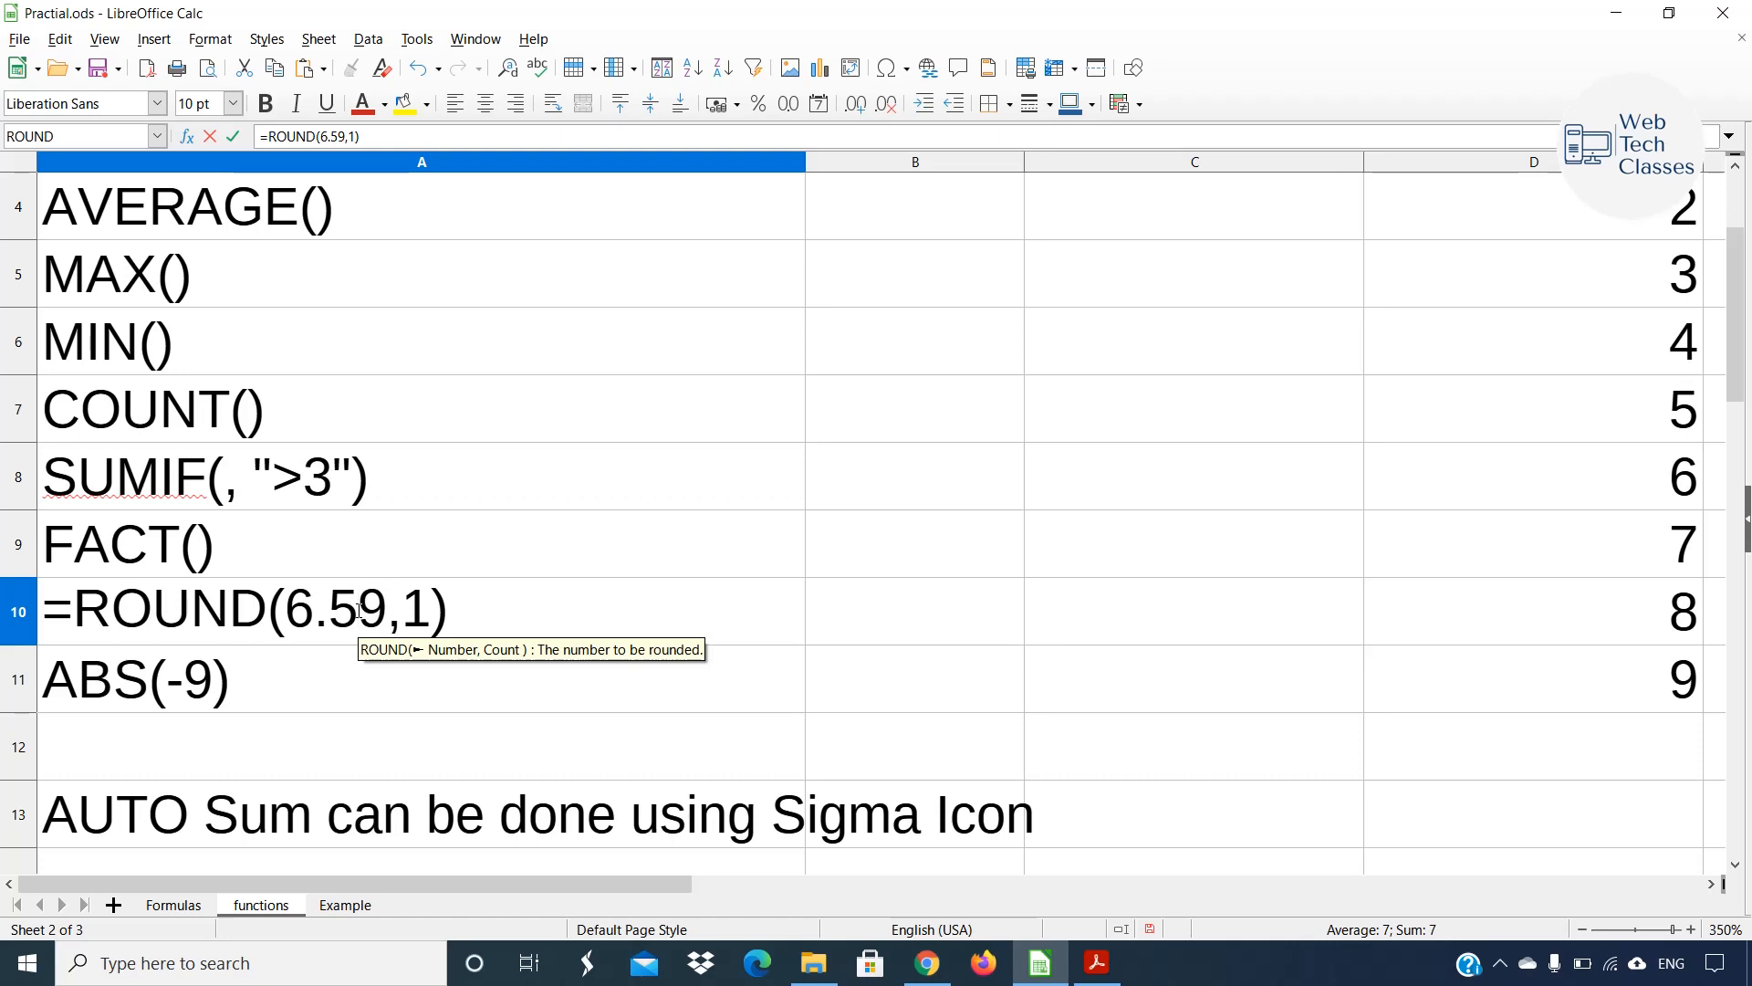
{"action": "key", "text": "Return"}
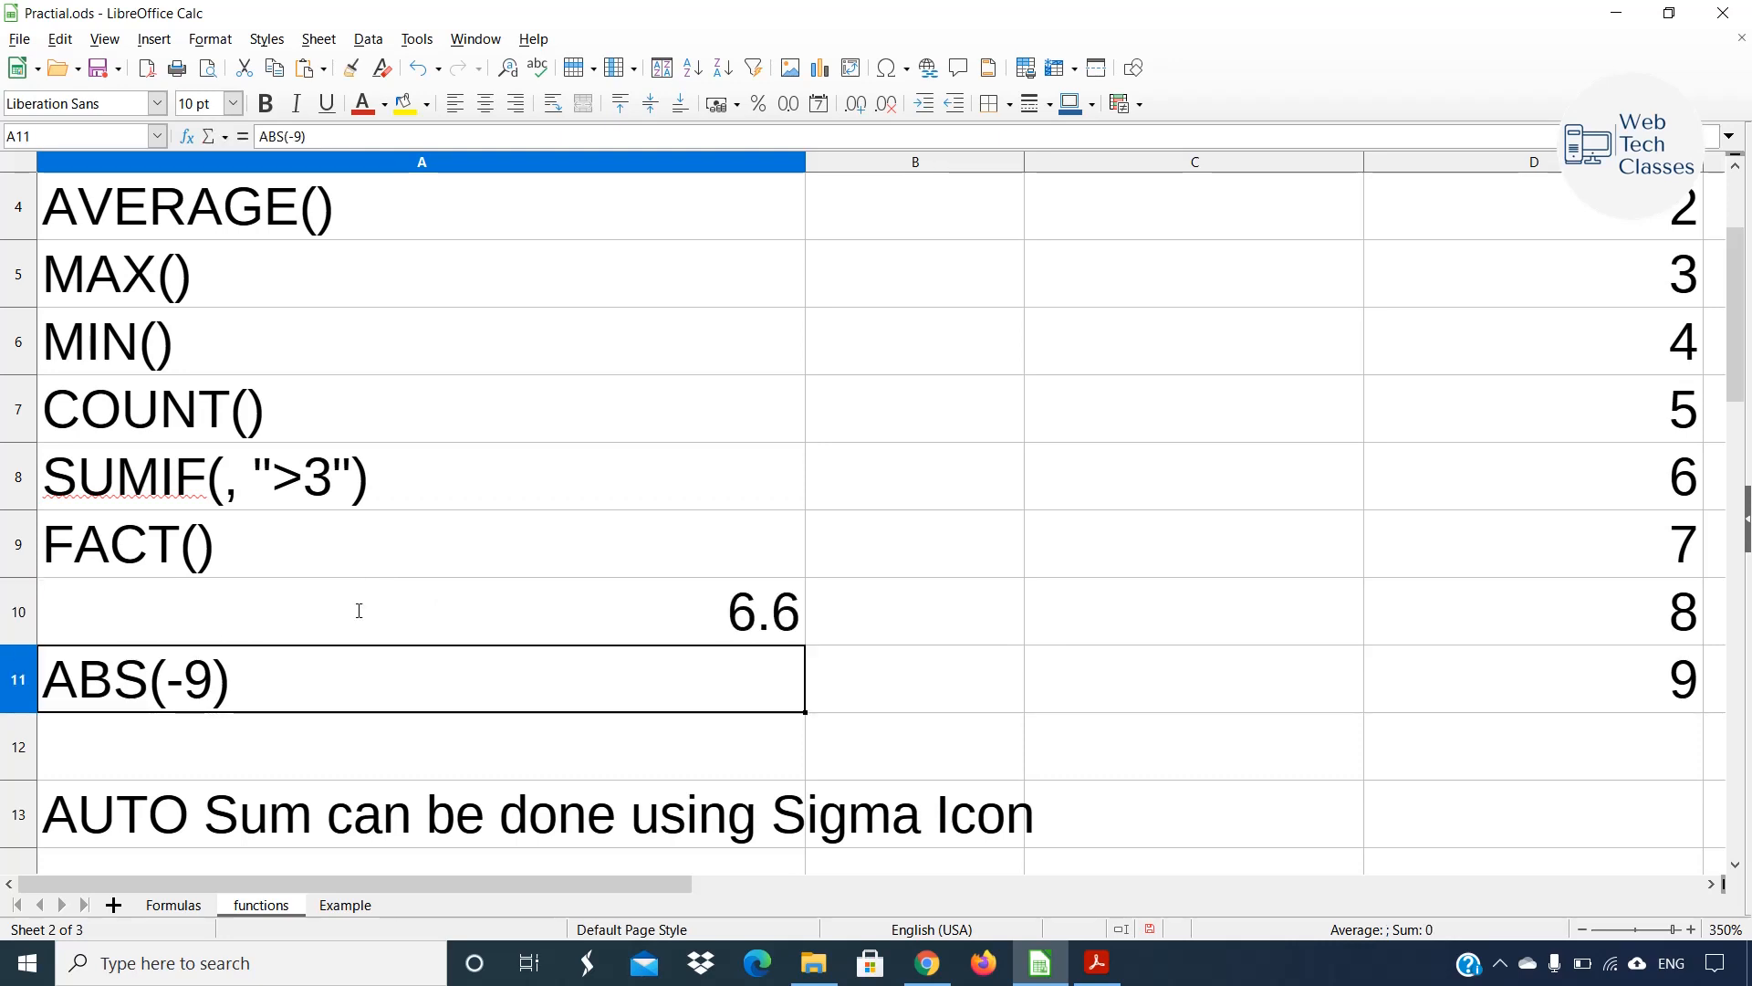
Change the number being rounded in A10 to 6.54, keeping one decimal place.
{"action": "left_click", "coordinate": [359, 610]}
{"action": "double_click", "coordinate": [358, 610]}
{"action": "left_click", "coordinate": [389, 584]}
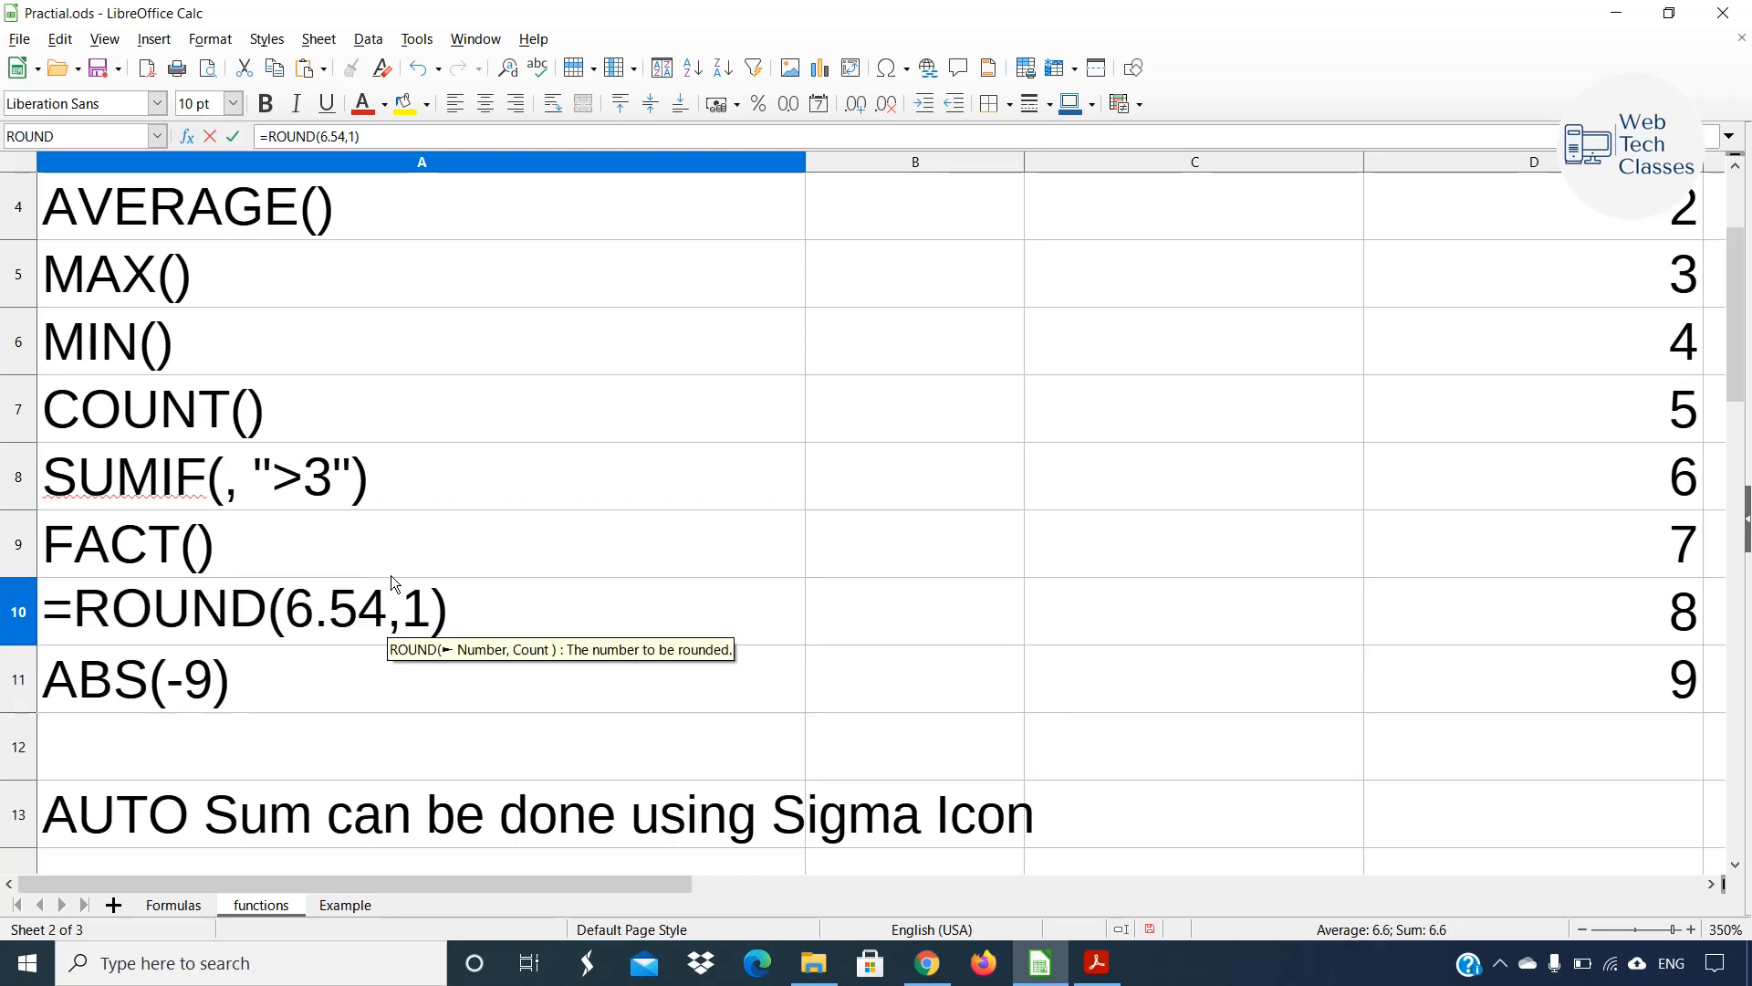
{"action": "key", "text": "BackSpace"}
{"action": "type", "text": "4"}
{"action": "key", "text": "Return"}
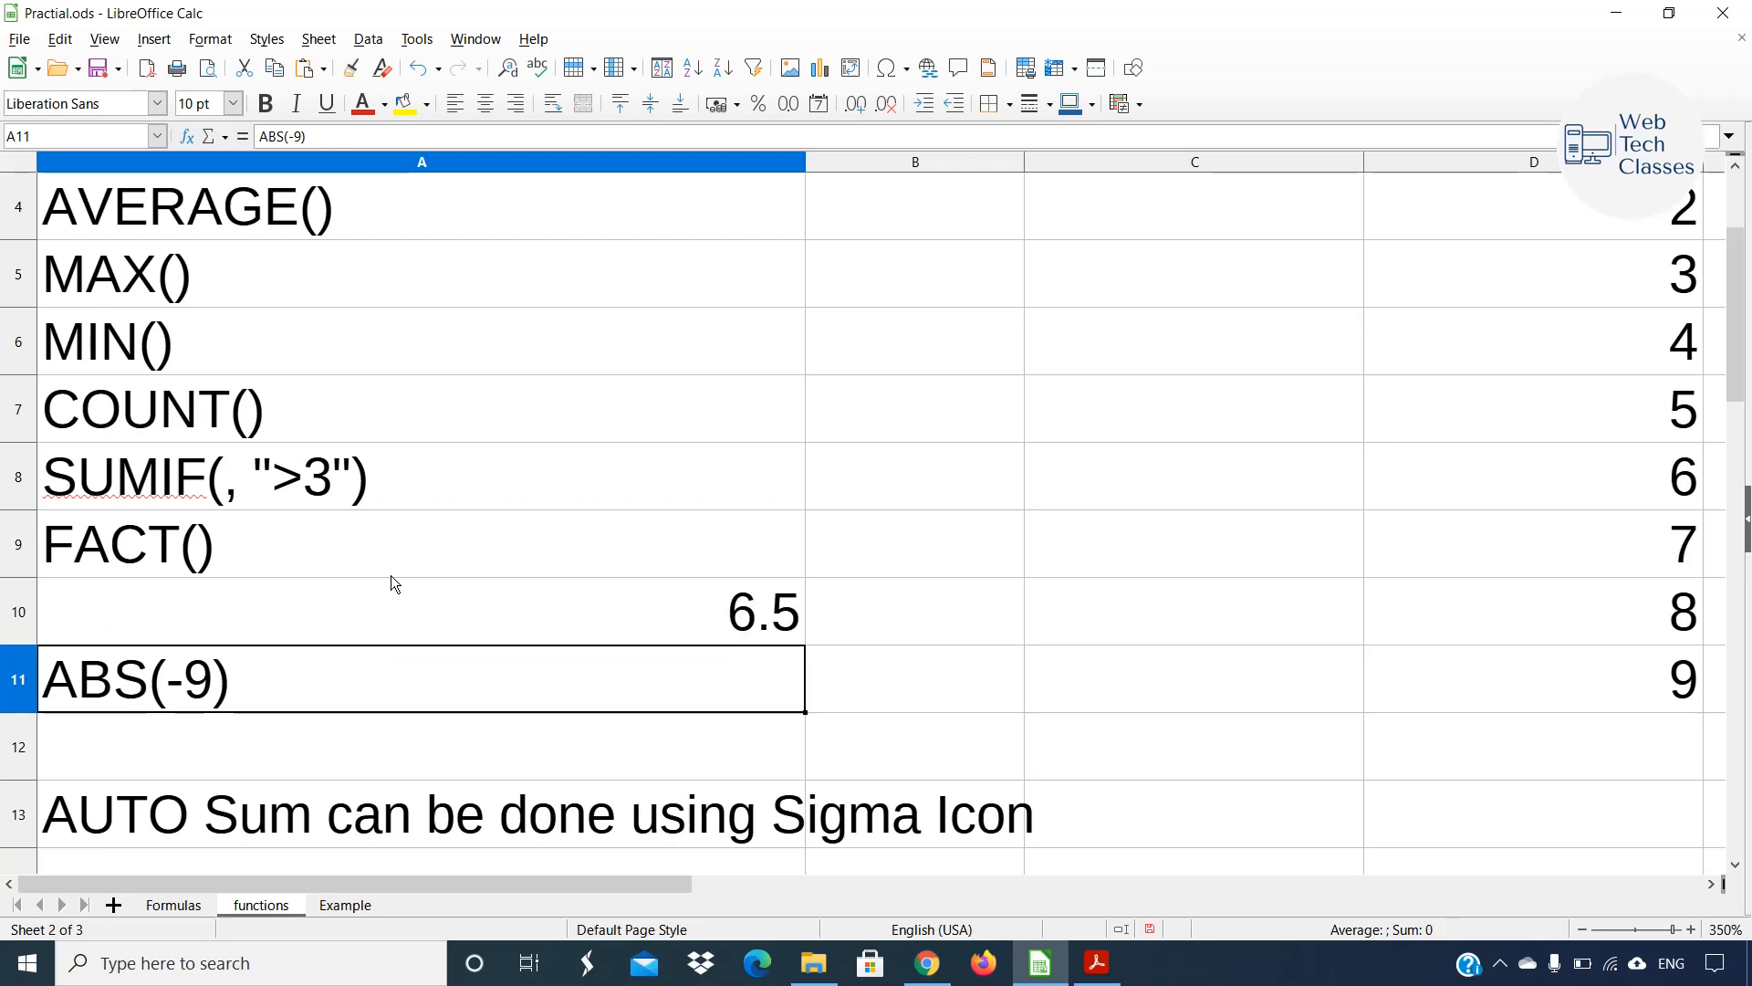
Convert the ROUND formula in A10 back to plain text by removing its equals sign.
{"action": "left_click", "coordinate": [621, 608]}
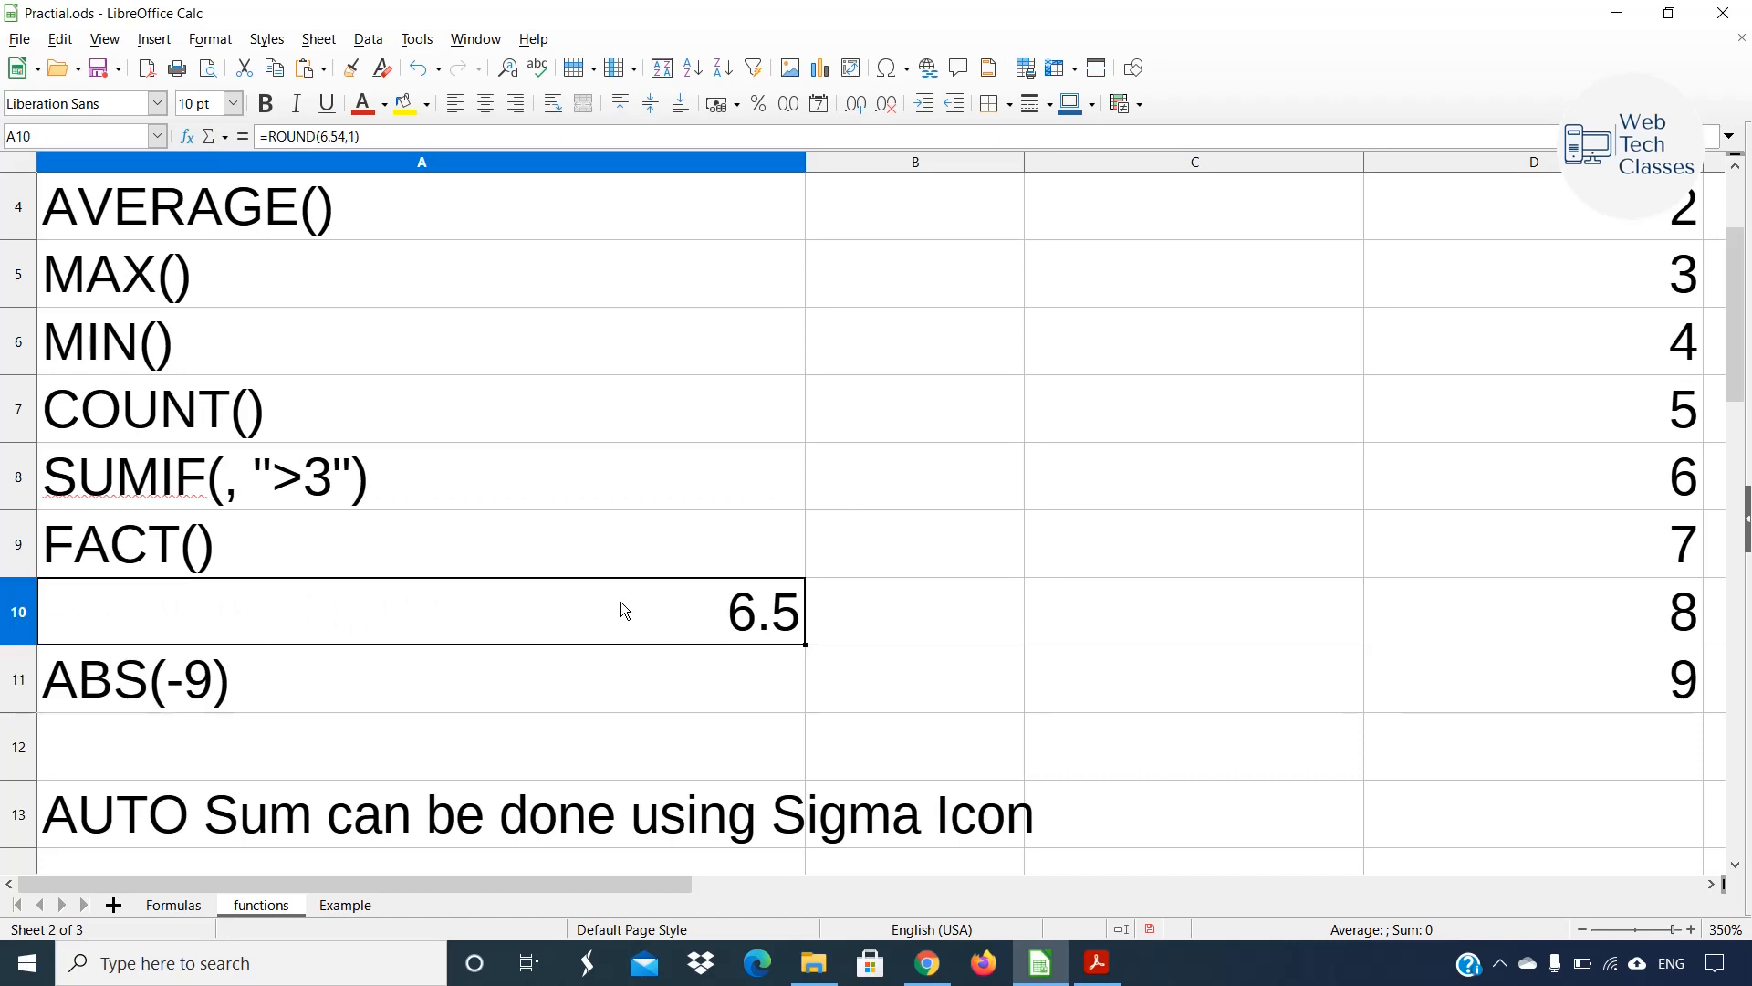
{"action": "double_click", "coordinate": [621, 608]}
{"action": "left_click", "coordinate": [74, 609]}
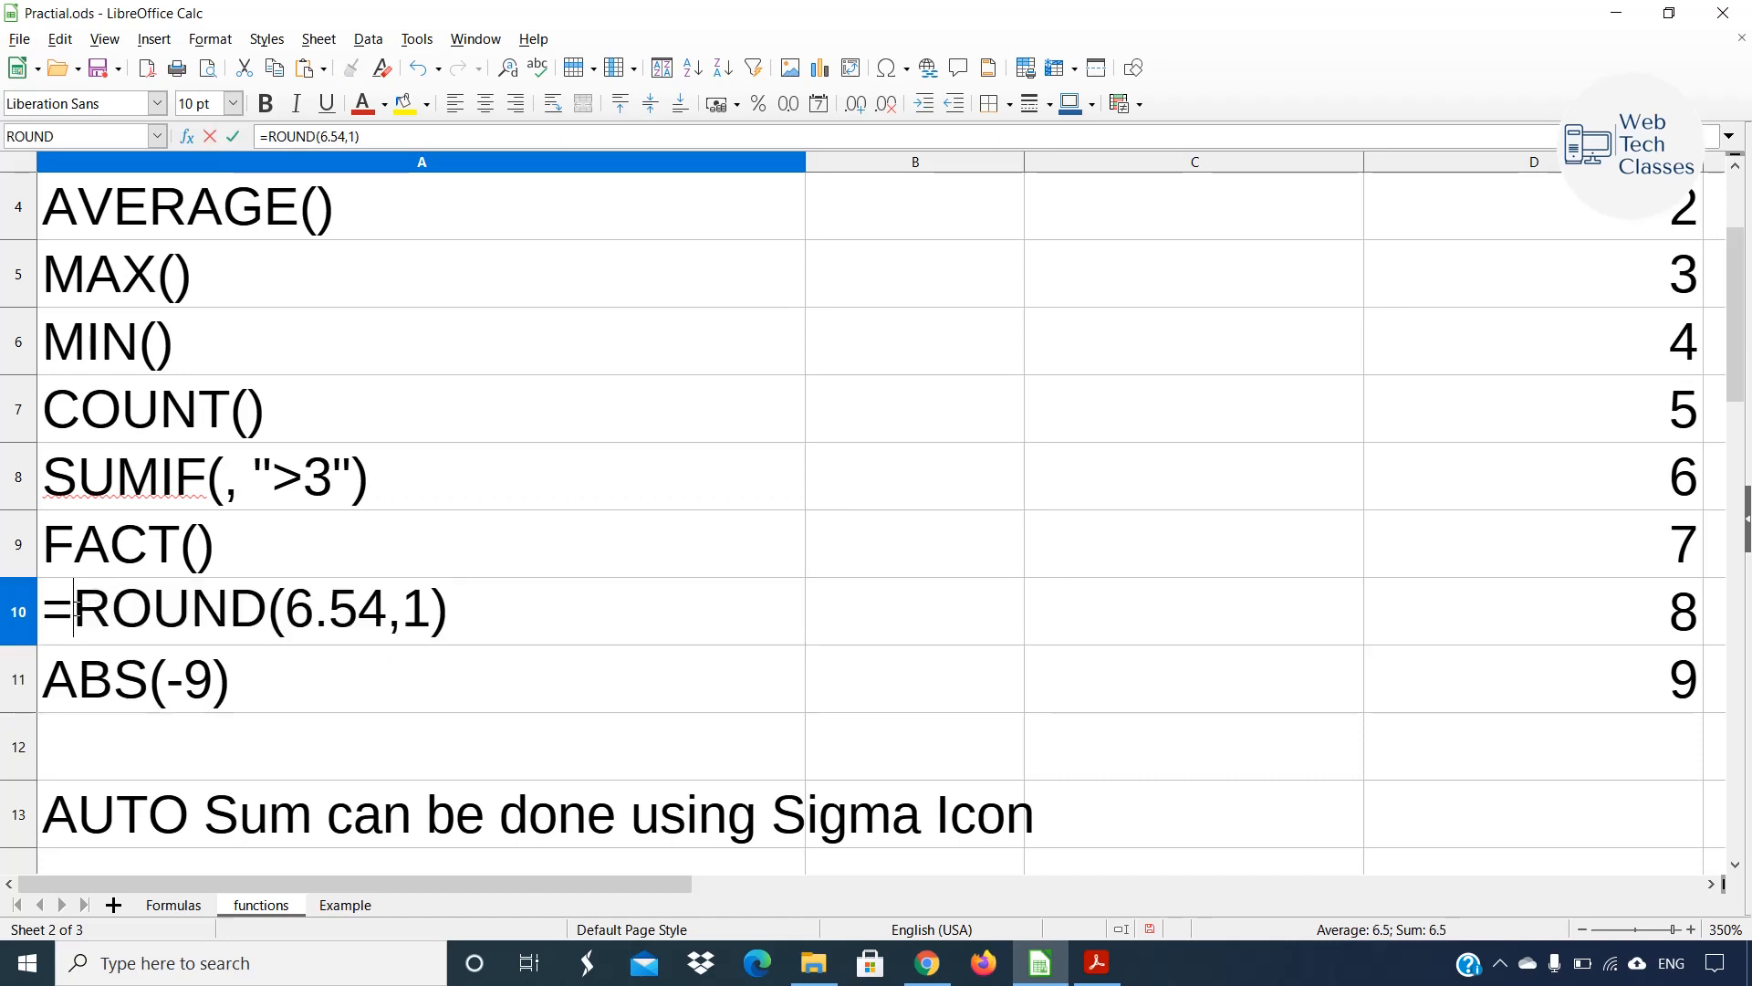
{"action": "key", "text": "BackSpace"}
{"action": "key", "text": "Return"}
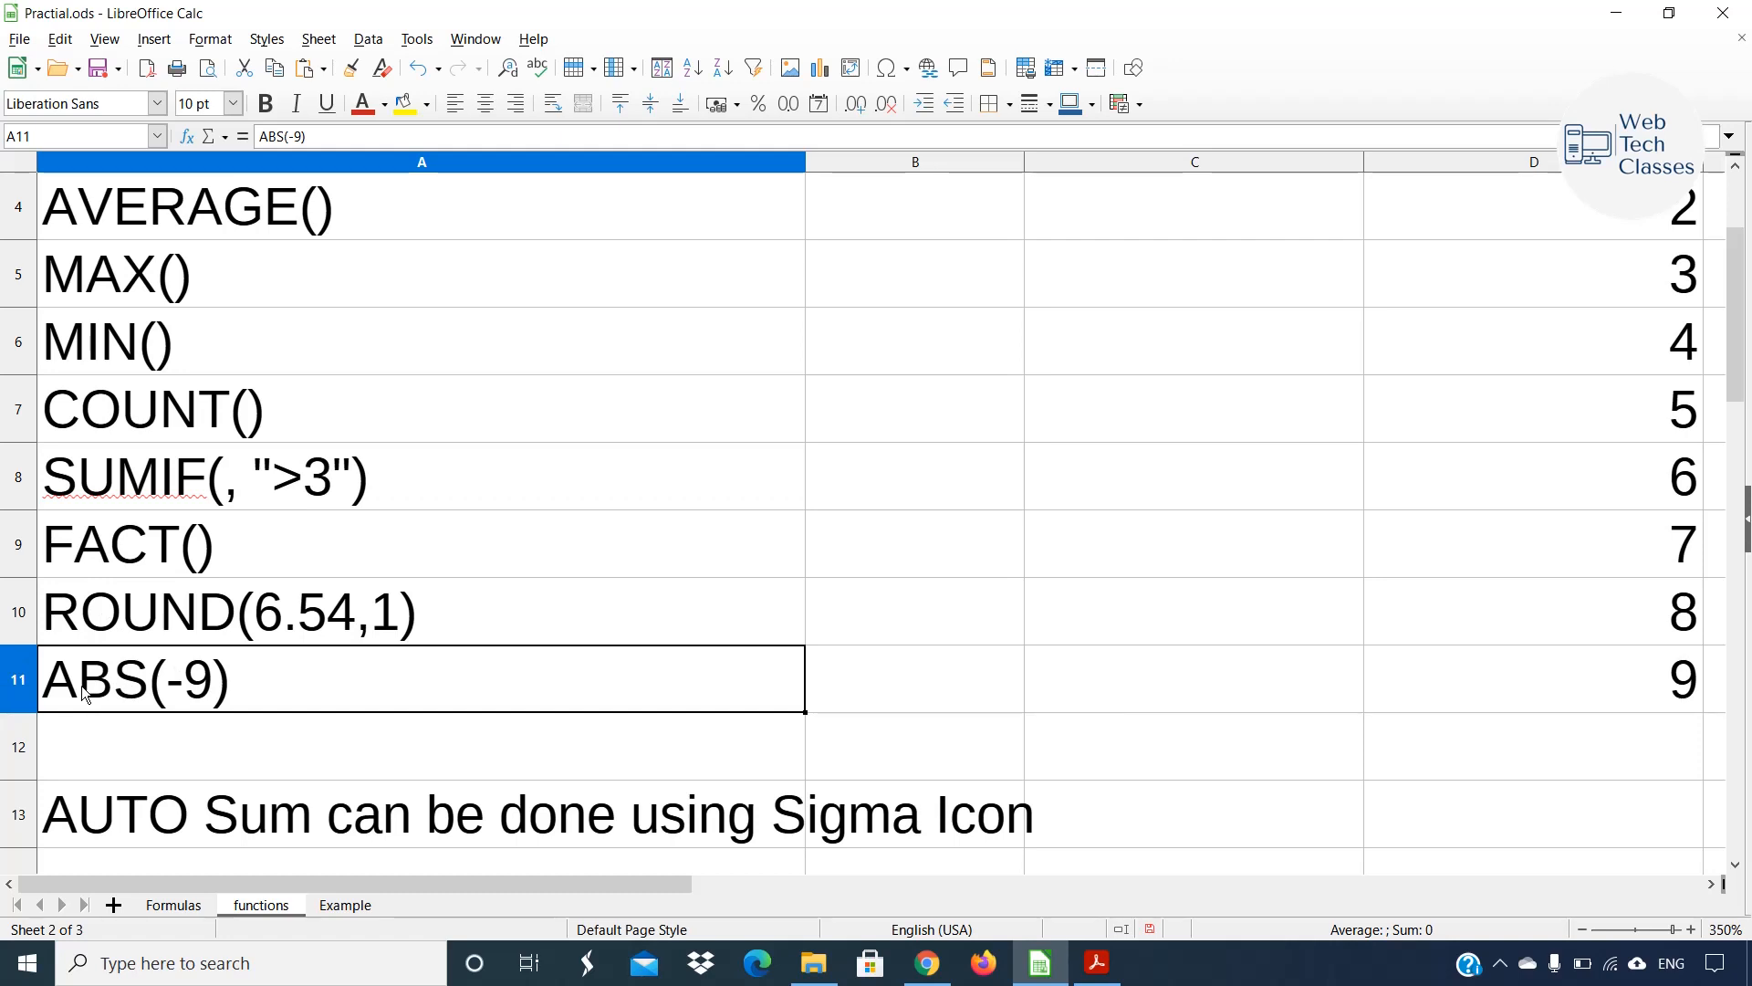
Delete the function names in A4:A10, leaving the ABS(-9) entry in A11.
{"action": "double_click", "coordinate": [53, 687]}
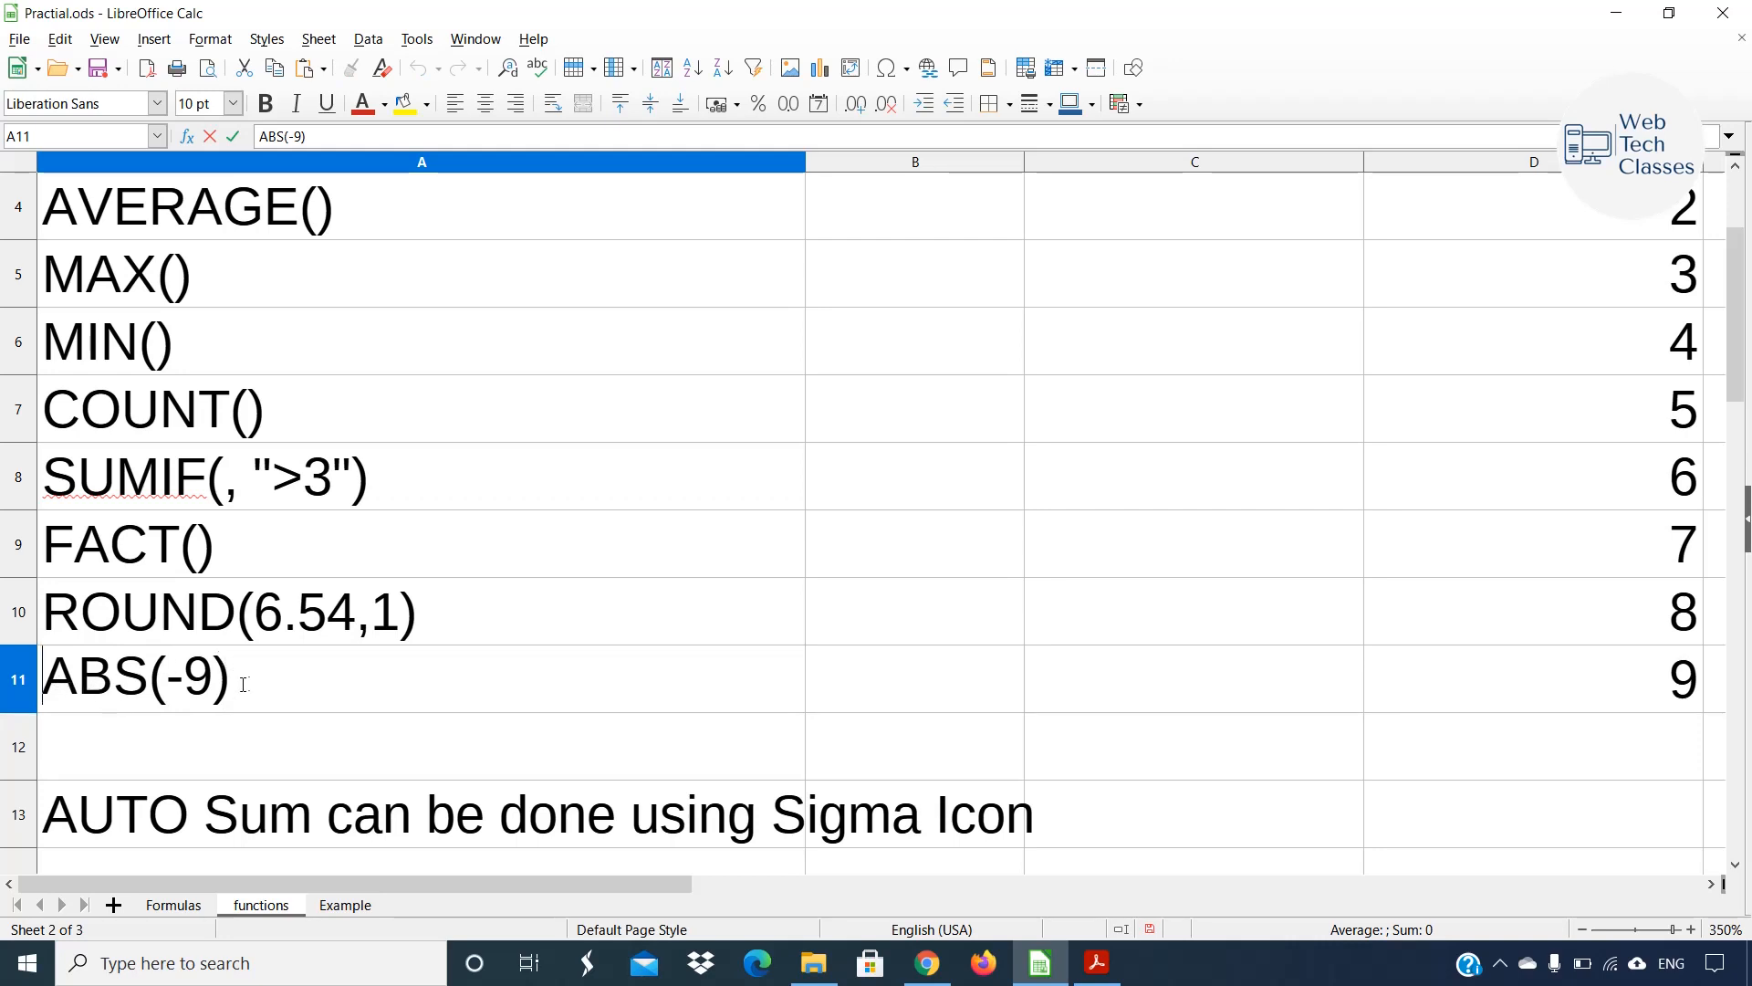
{"action": "left_click_drag", "start_coordinate": [420, 600], "coordinate": [108, 232]}
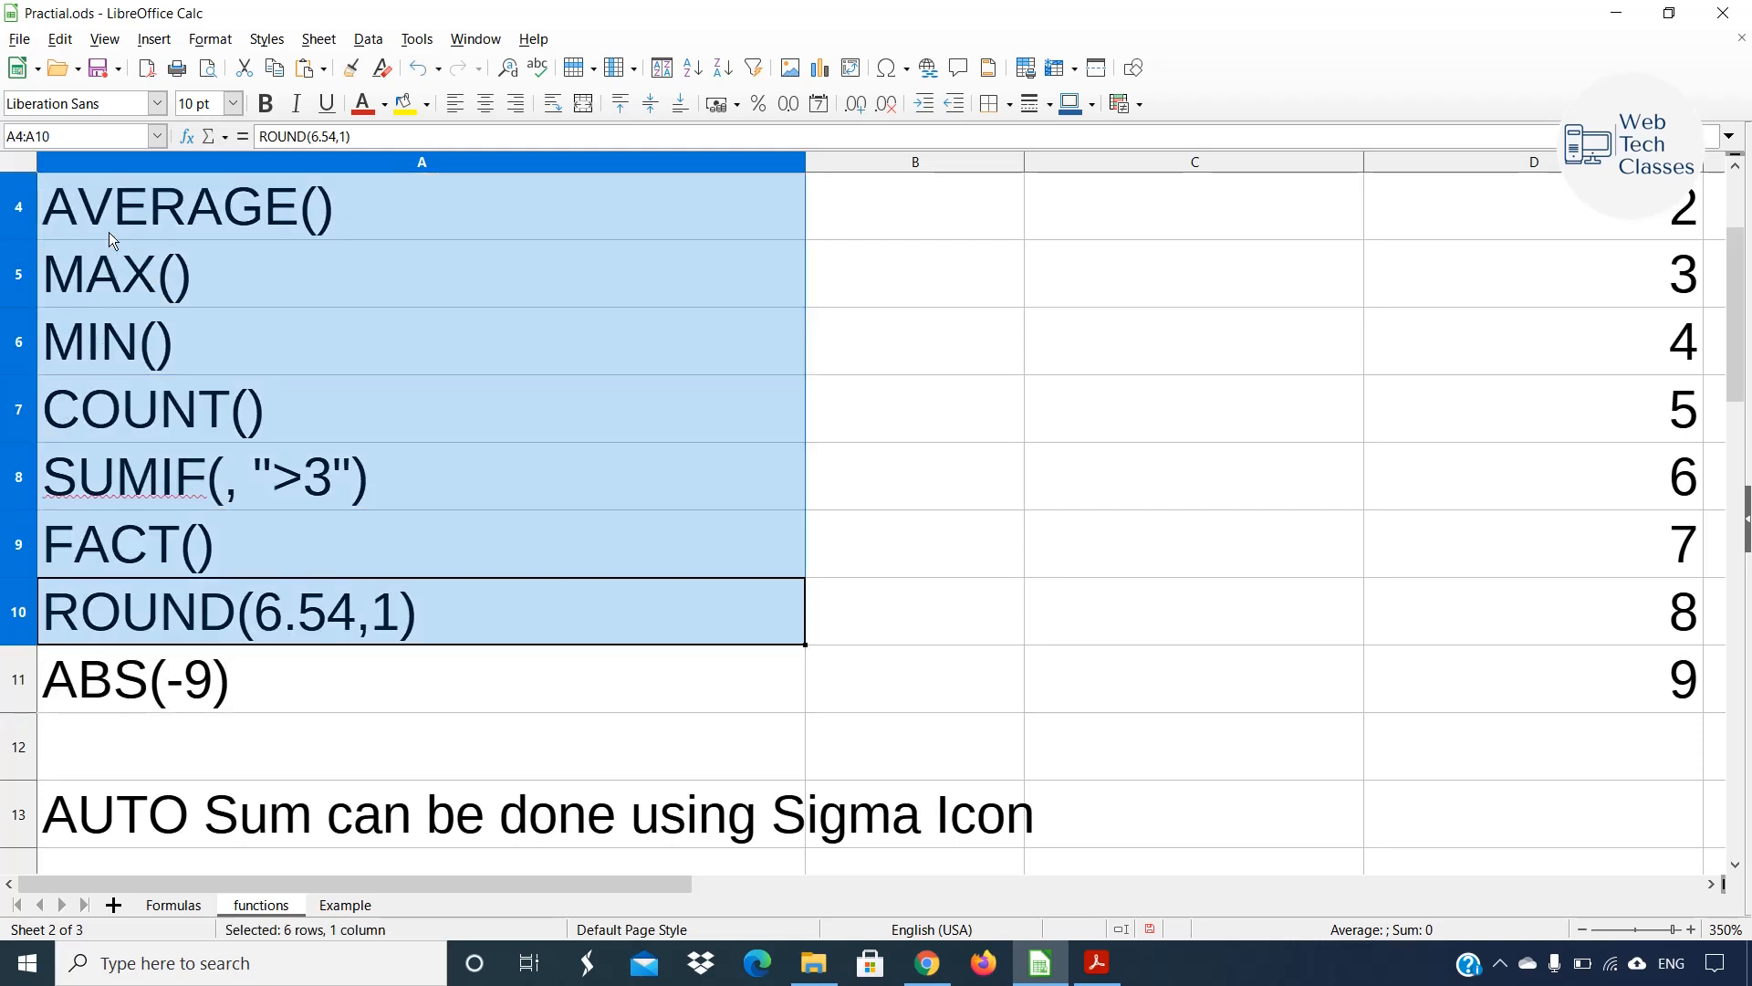
{"action": "key", "text": "Delete"}
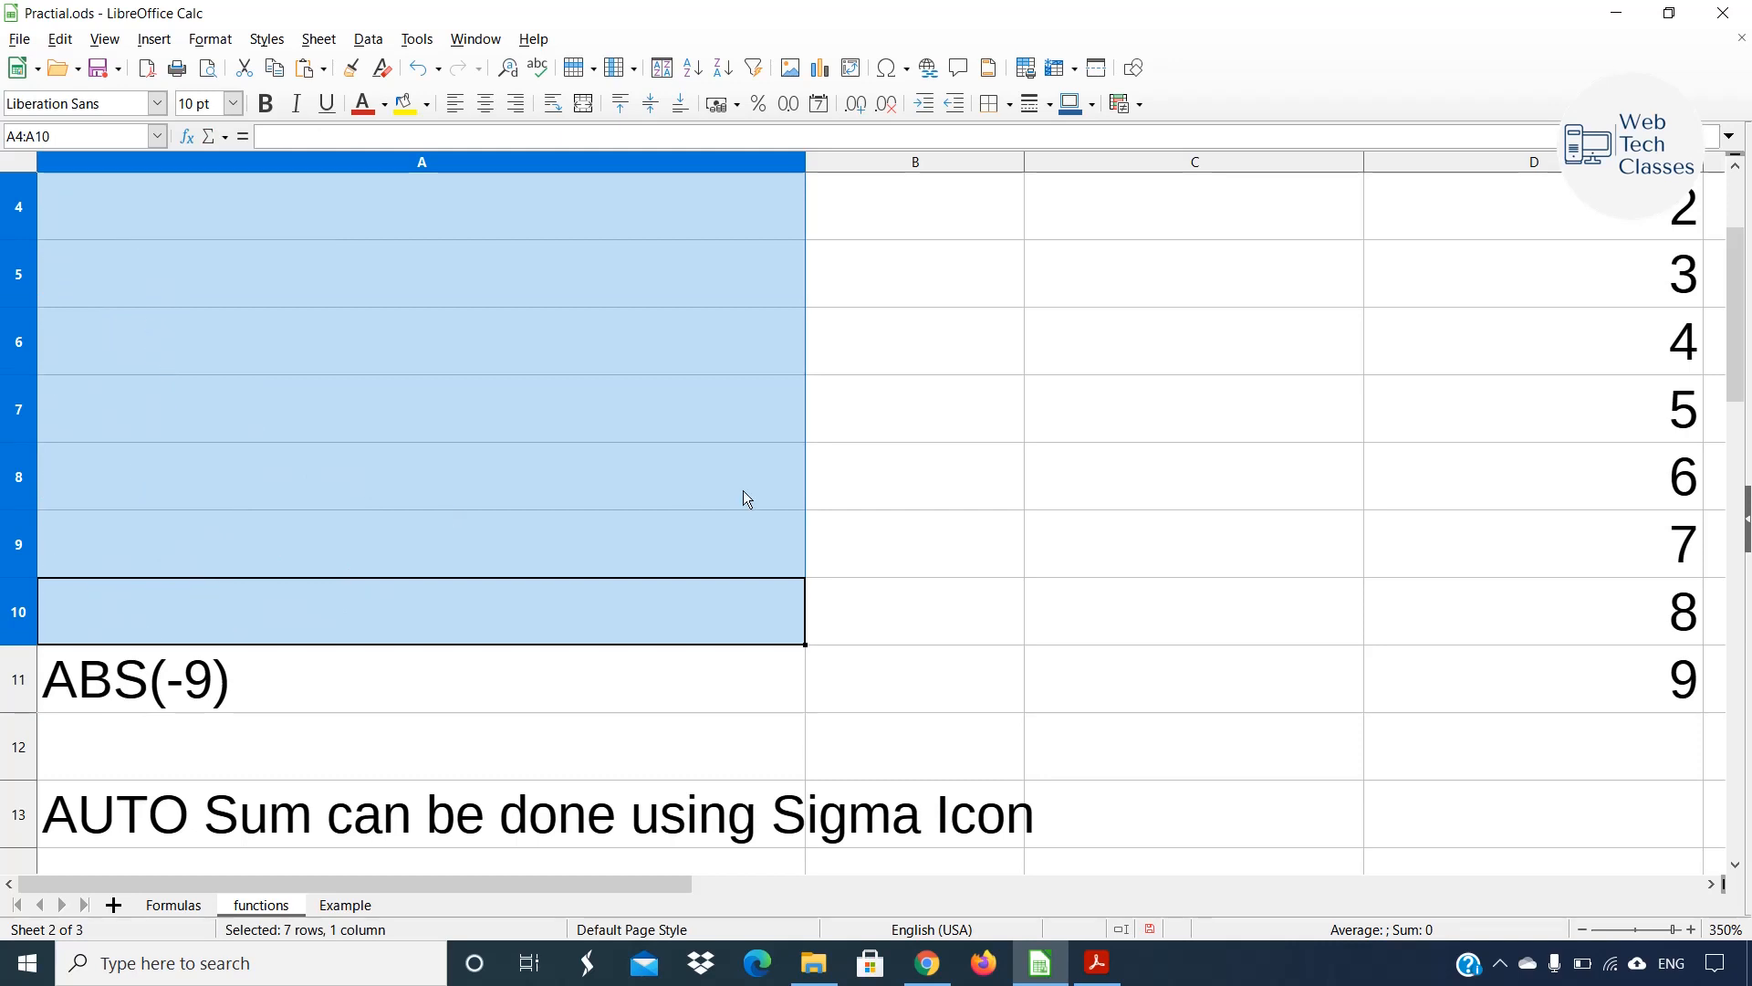
{"action": "left_click", "coordinate": [889, 485]}
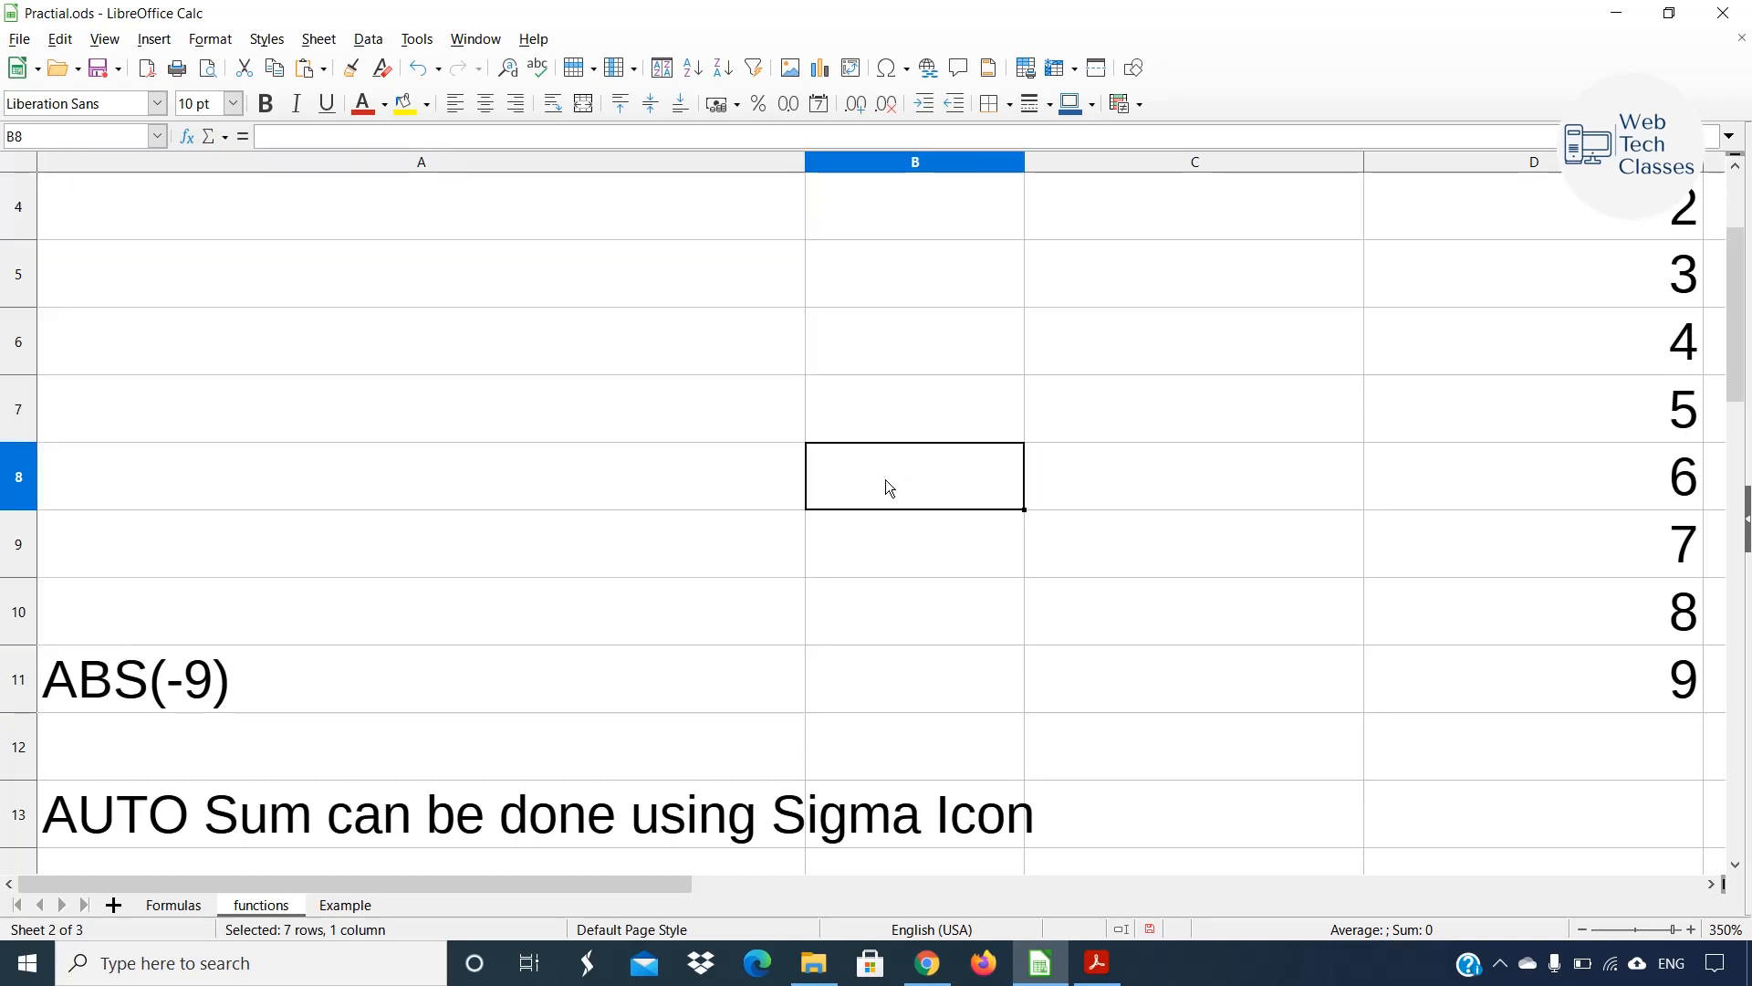
Turn the ABS(-9) text in A11 into the formula =ABS(-9) to calculate the absolute value.
{"action": "double_click", "coordinate": [106, 686]}
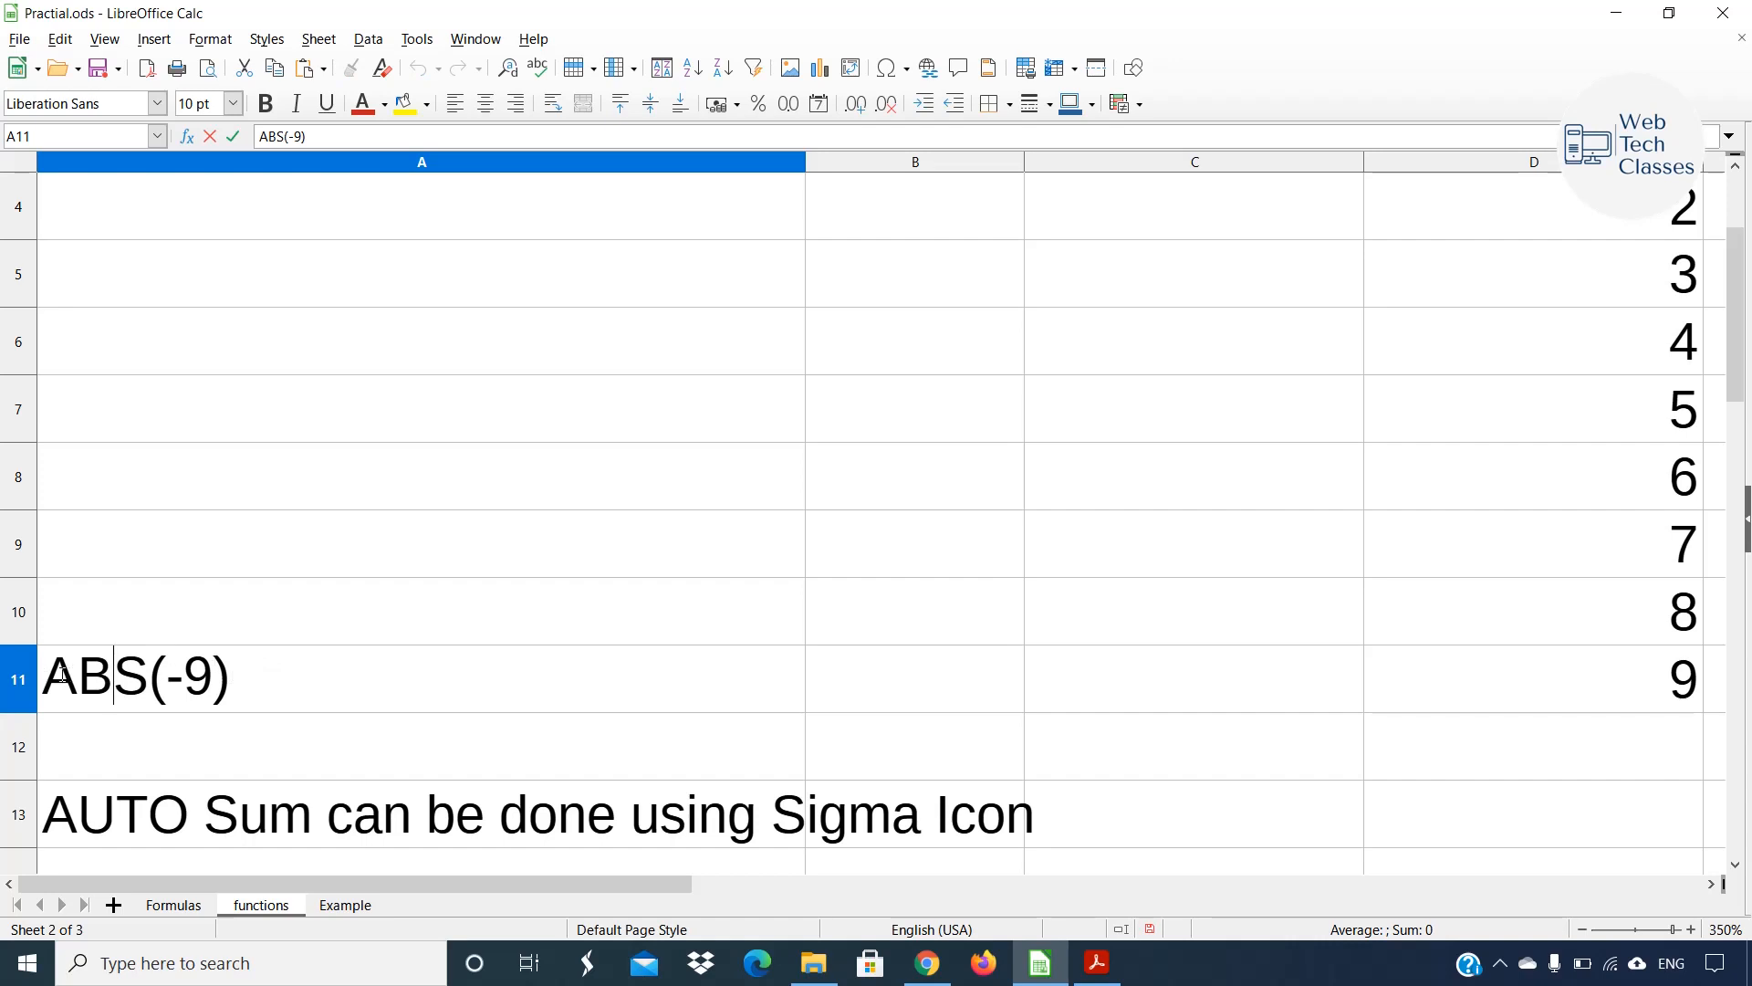
{"action": "left_click", "coordinate": [55, 676]}
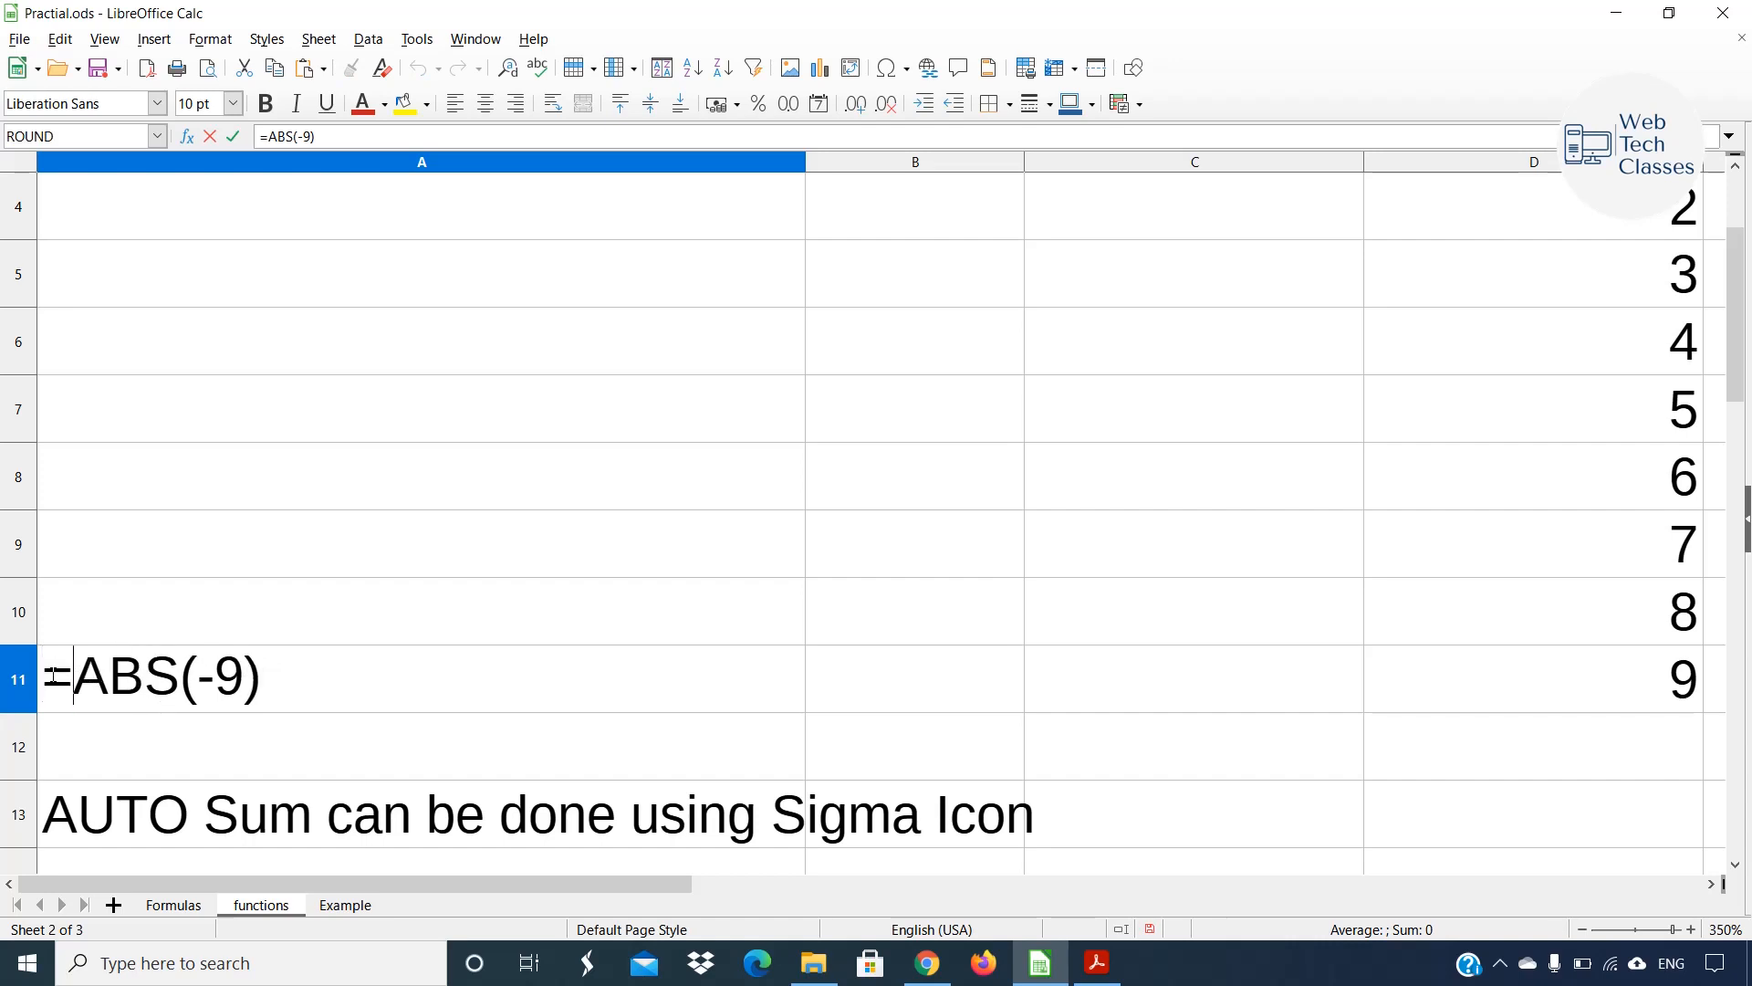
{"action": "type", "text": "="}
{"action": "key", "text": "Return"}
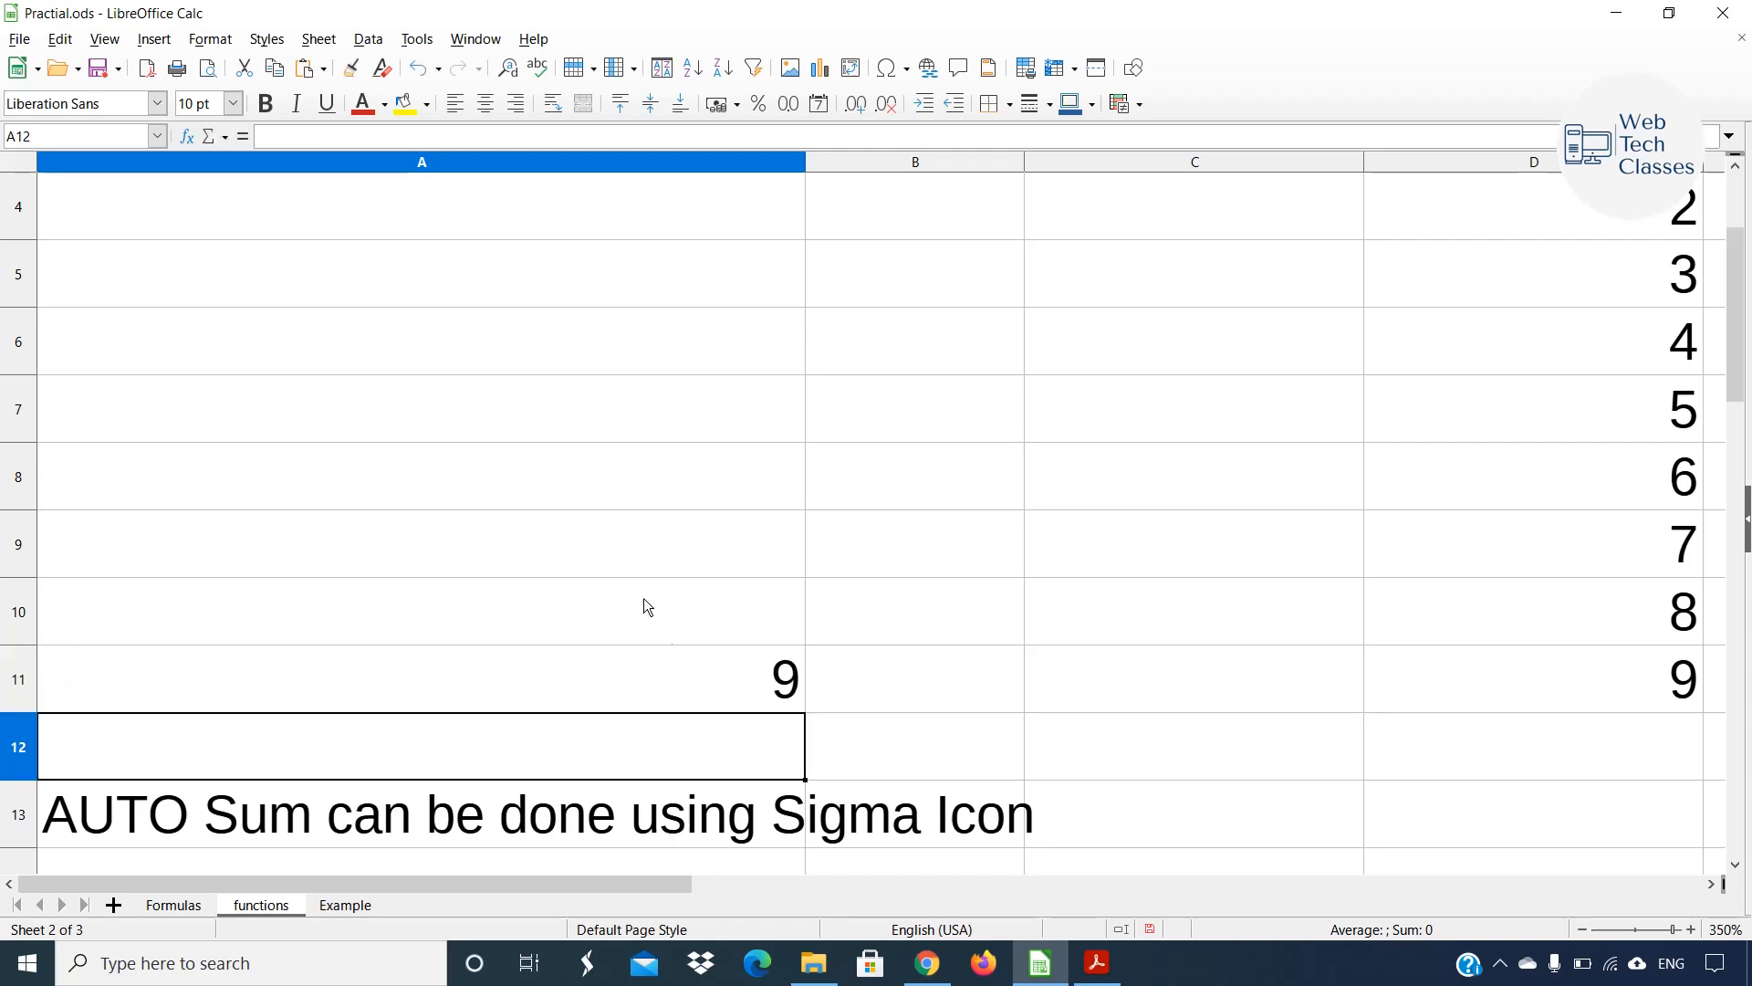
Delete the ABS formula from A11 and select the AUTO Sum note in A13.
{"action": "left_click", "coordinate": [671, 653]}
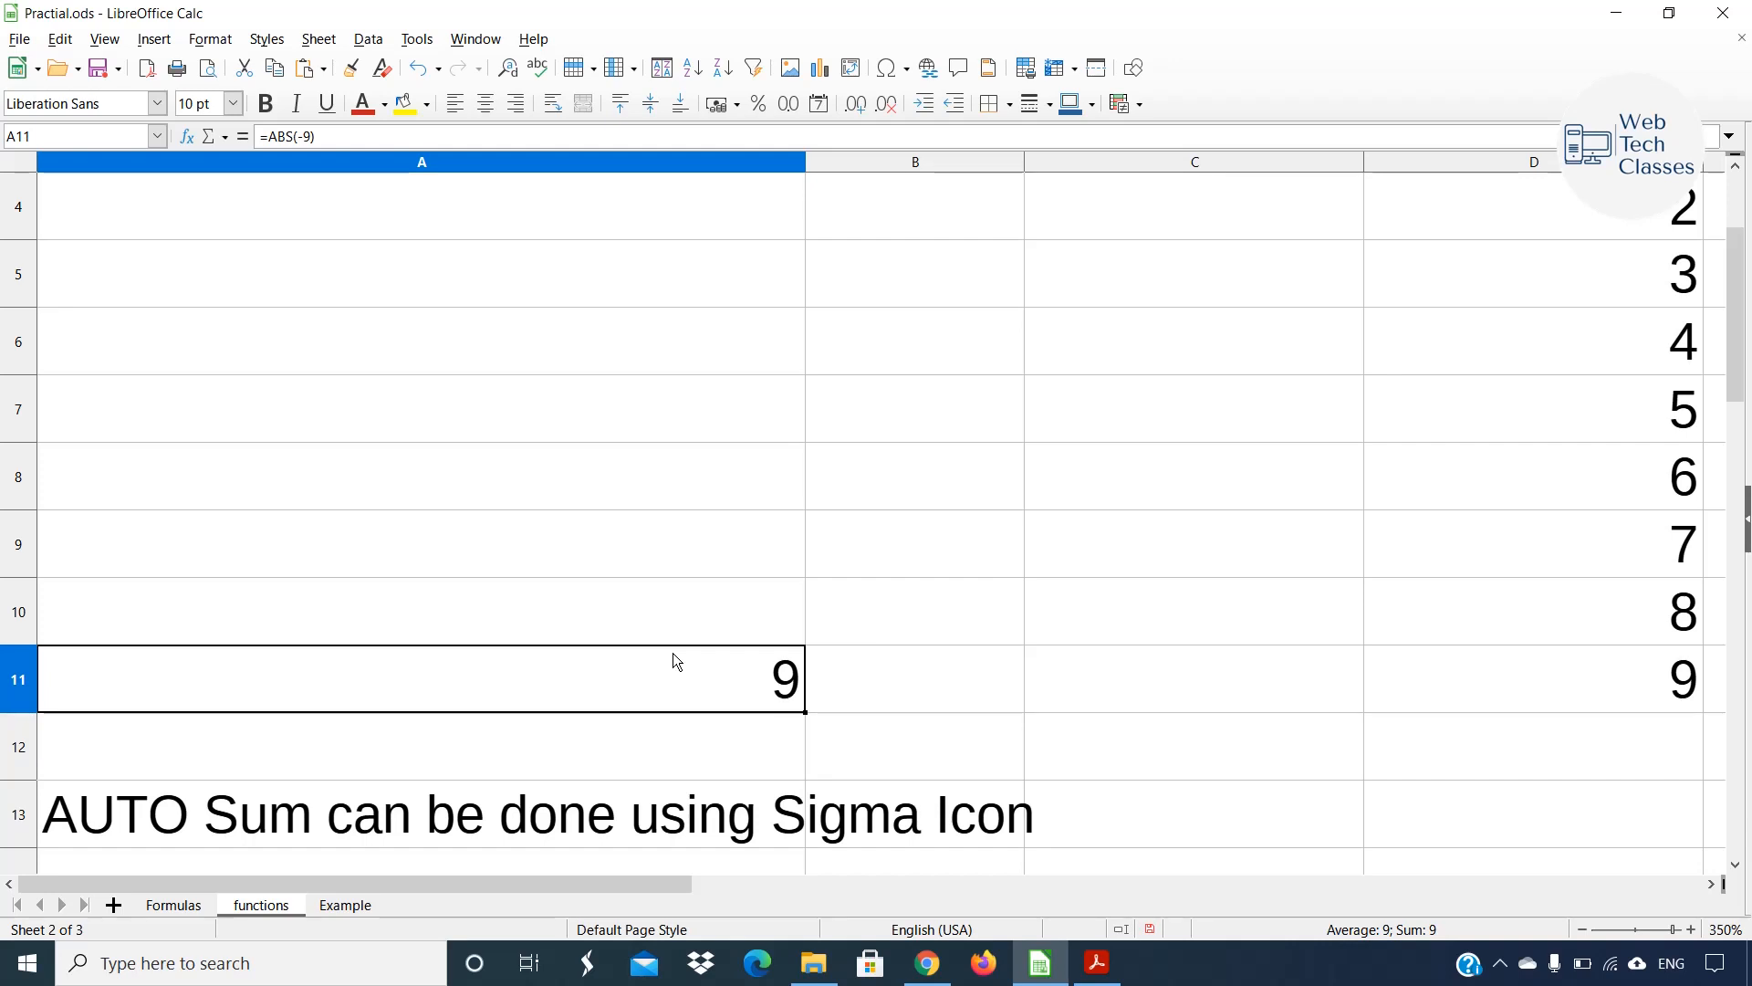
{"action": "key", "text": "Delete"}
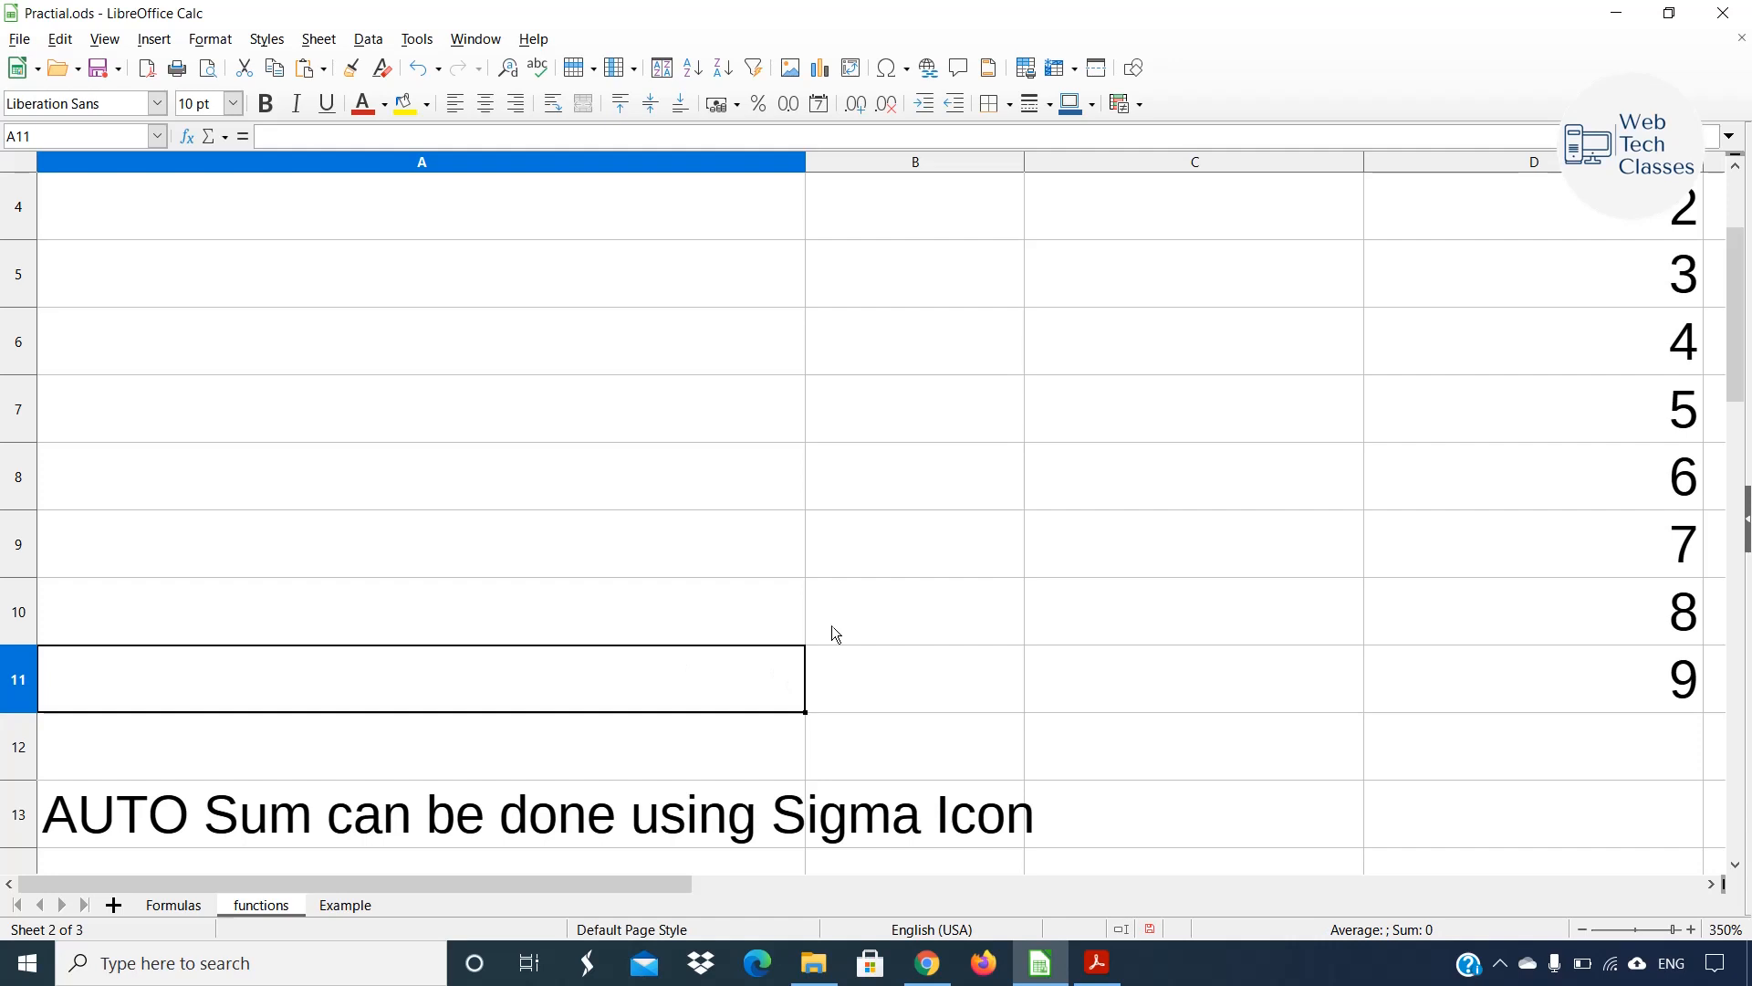
{"action": "scroll", "coordinate": [907, 649], "scroll_direction": "down", "scroll_amount": 1}
{"action": "left_click", "coordinate": [94, 744]}
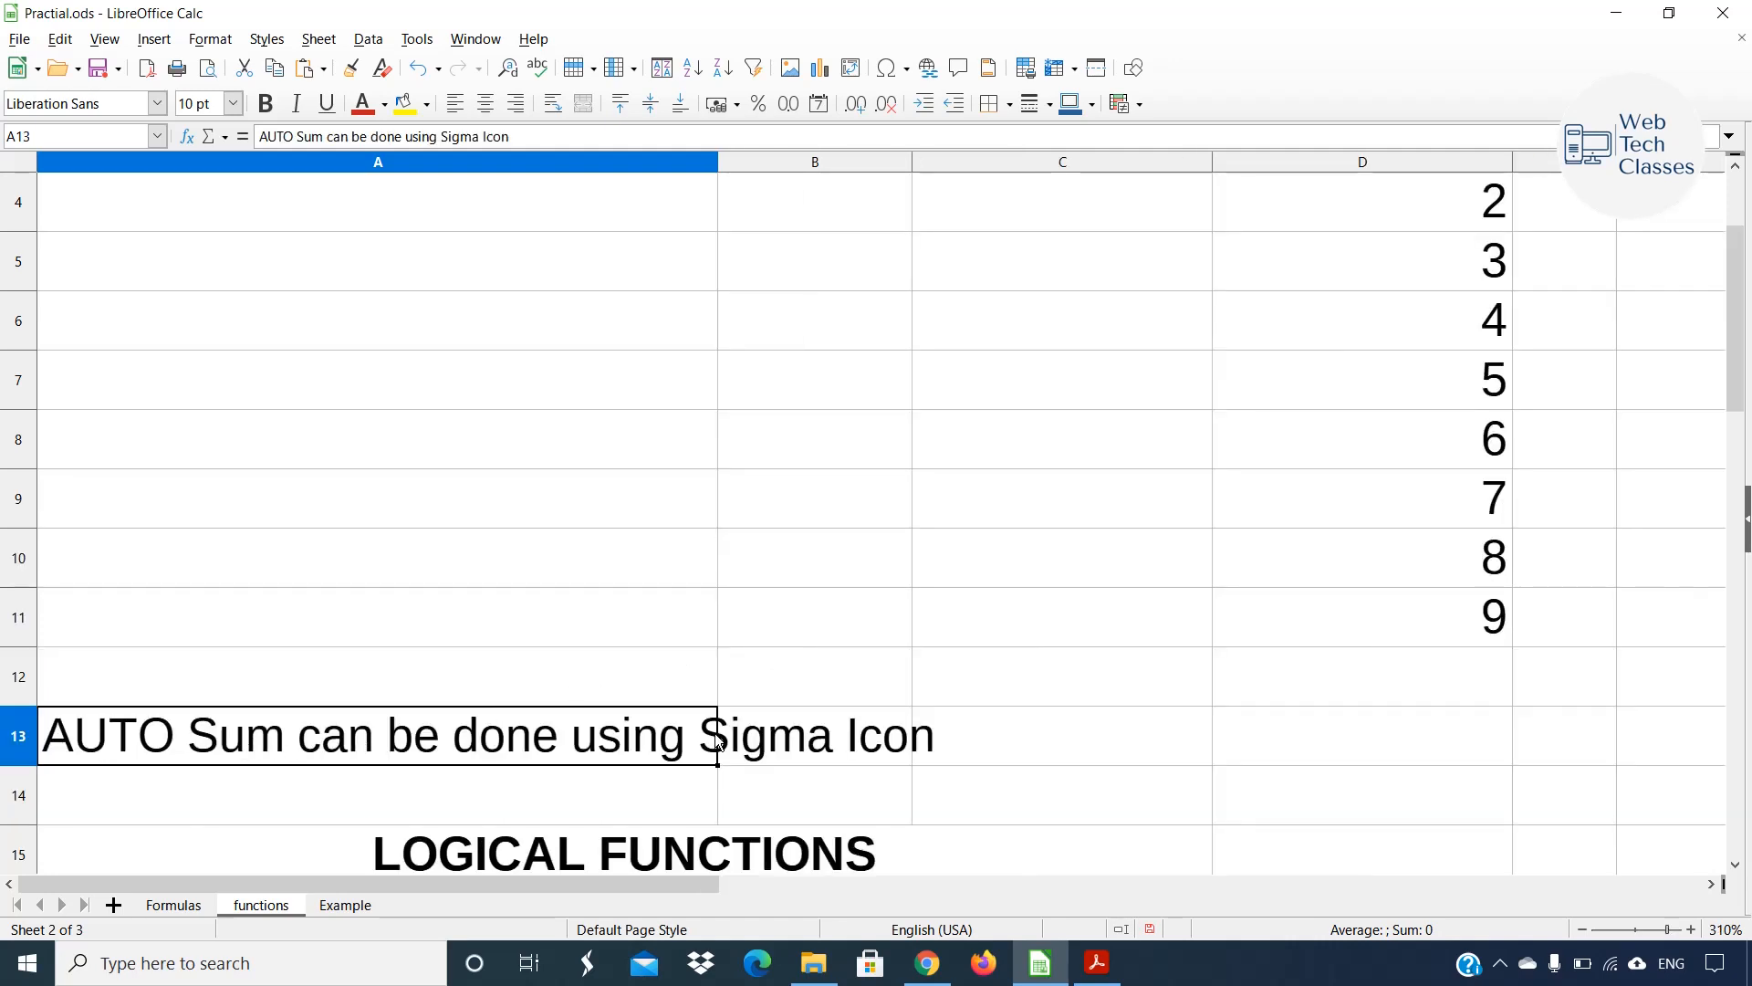
Total the numbers in D3:D11 with the AutoSum Sum function, placing the result in D12.
{"action": "scroll", "coordinate": [1121, 650], "scroll_direction": "up", "scroll_amount": 1}
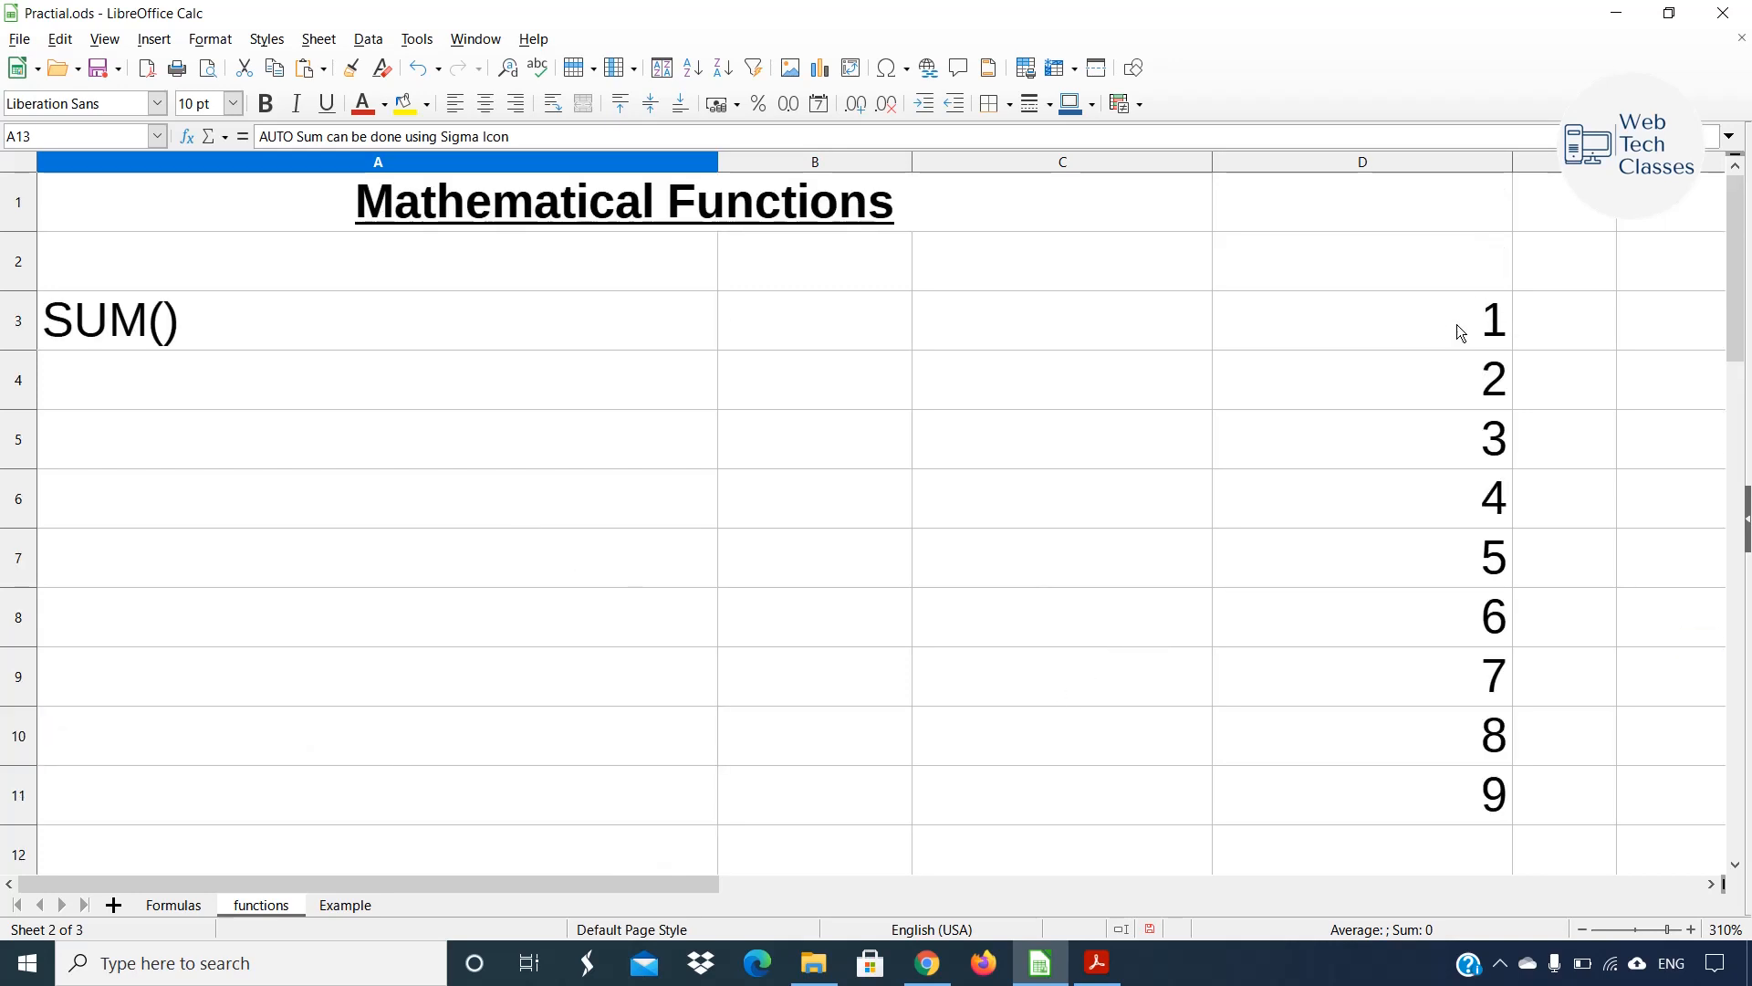
{"action": "left_click_drag", "start_coordinate": [1454, 309], "coordinate": [1498, 796]}
{"action": "left_click", "coordinate": [894, 374]}
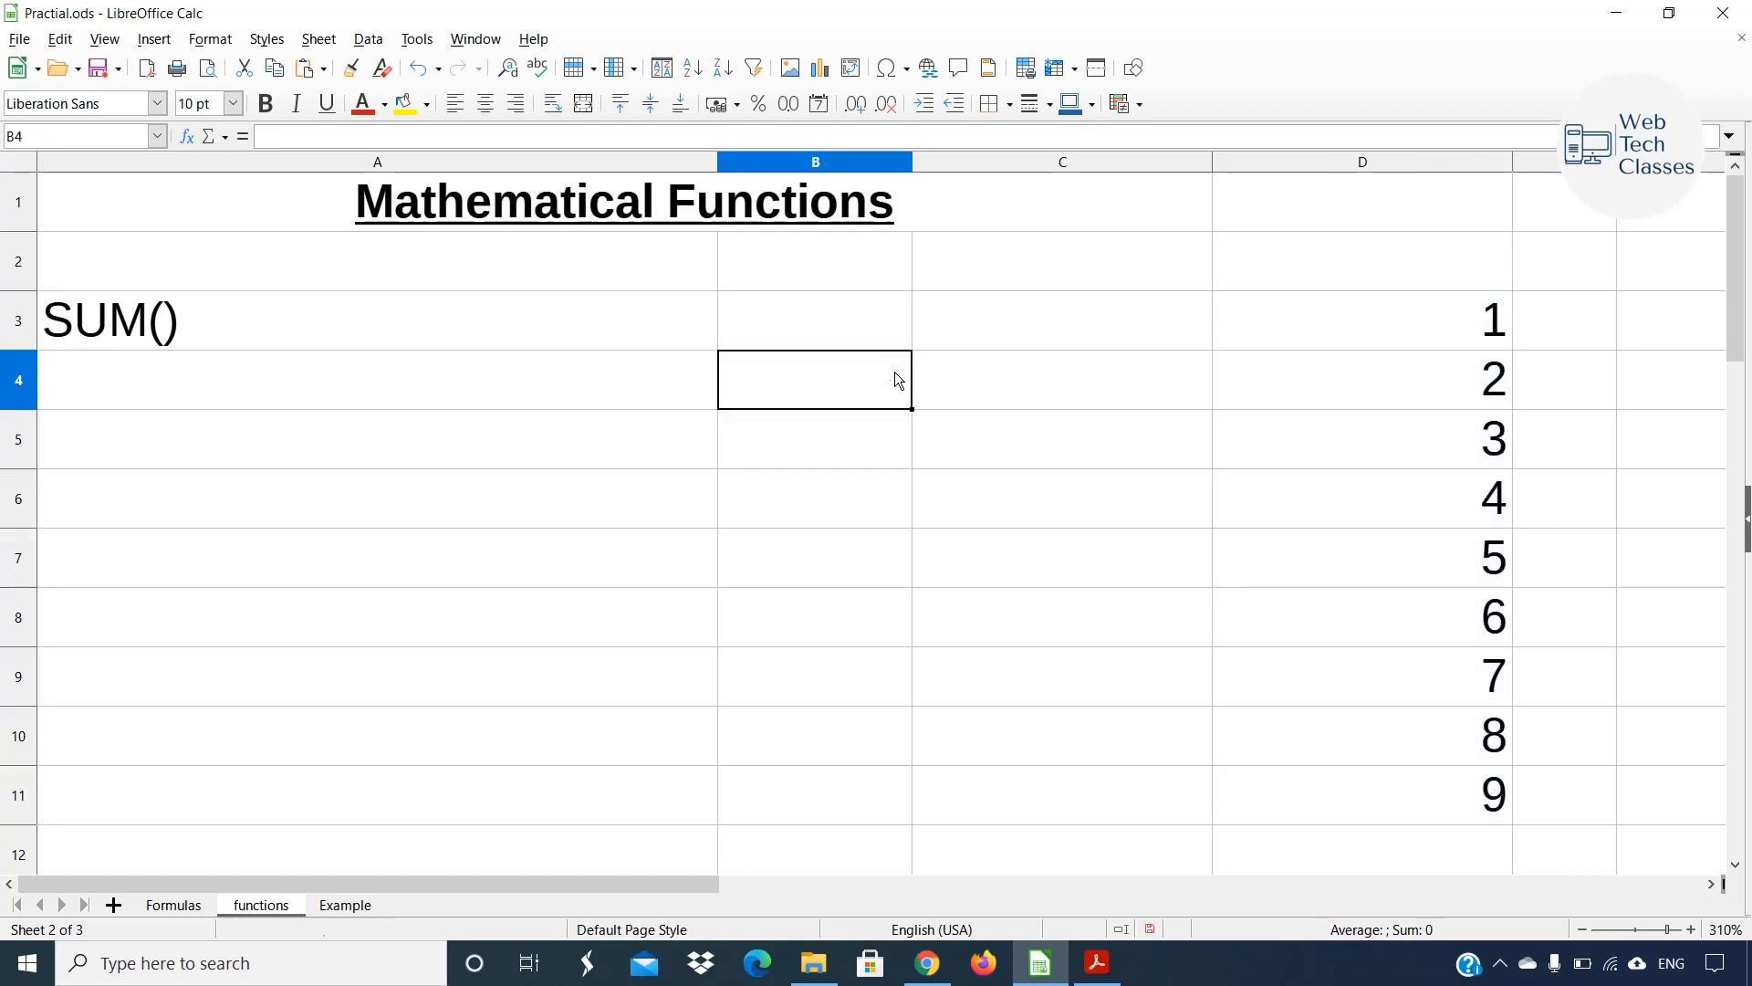
{"action": "scroll", "coordinate": [1284, 381], "scroll_direction": "down", "scroll_amount": 1}
{"action": "scroll", "coordinate": [1284, 381], "scroll_direction": "up", "scroll_amount": 1}
{"action": "left_click_drag", "start_coordinate": [1439, 319], "coordinate": [1493, 790]}
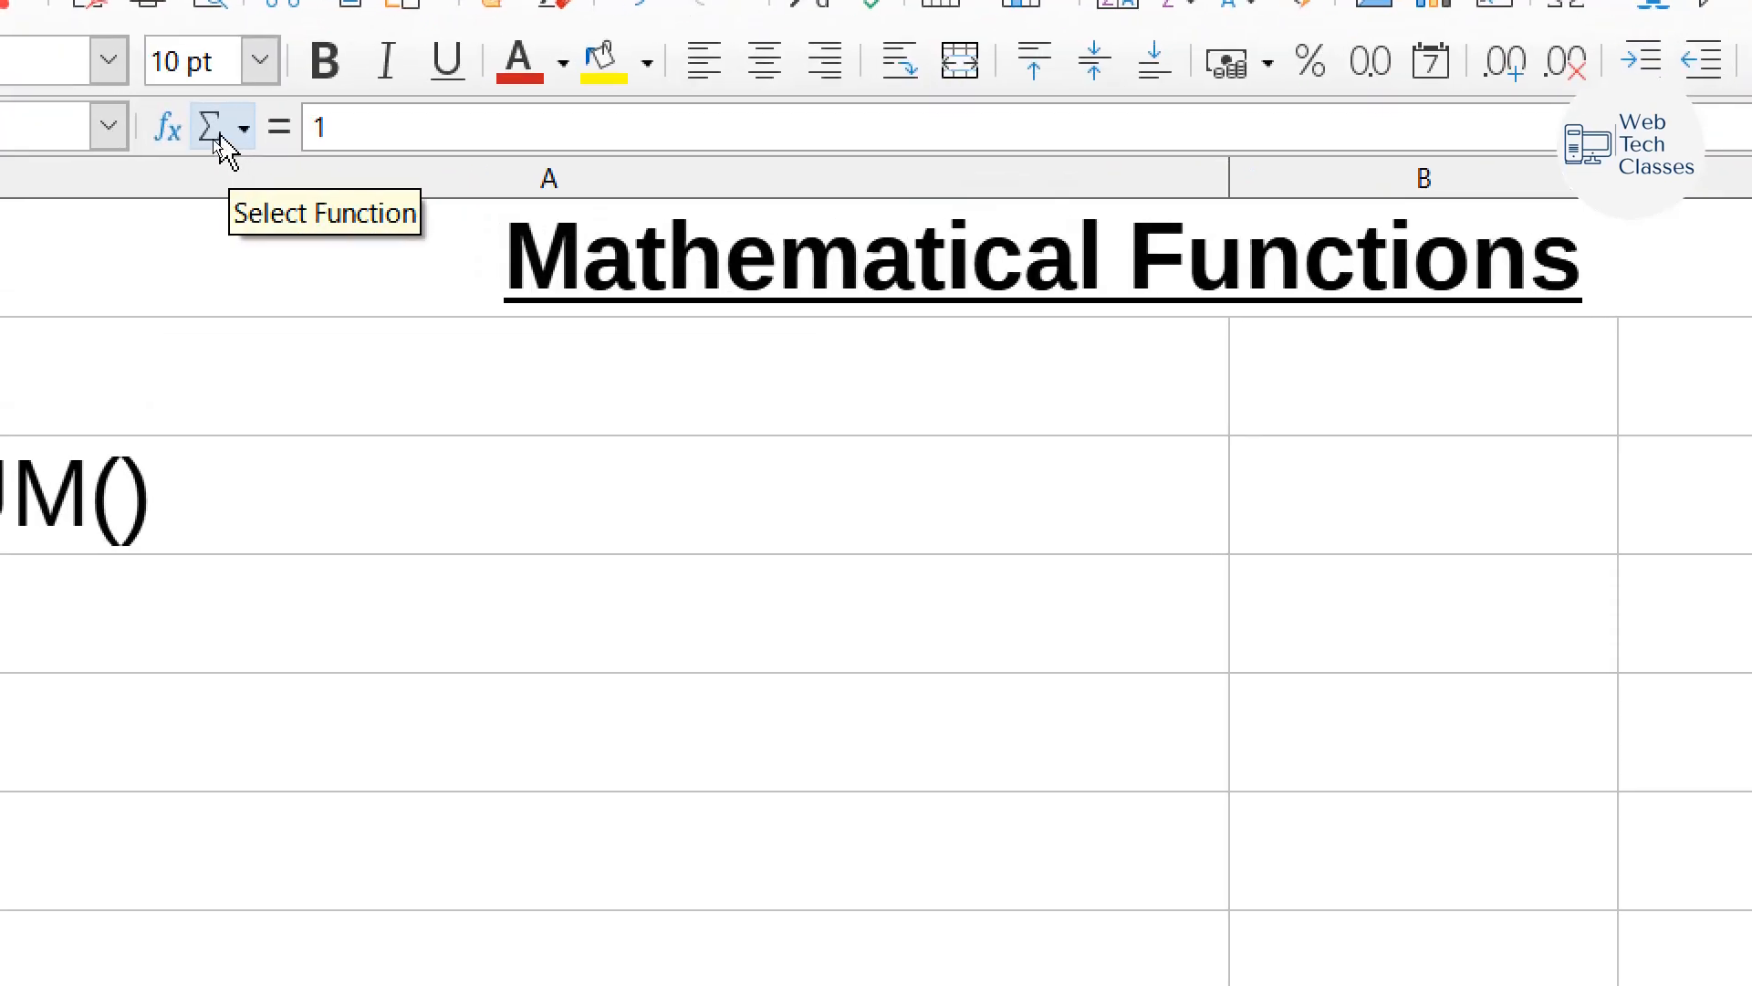
{"action": "left_click", "coordinate": [222, 139]}
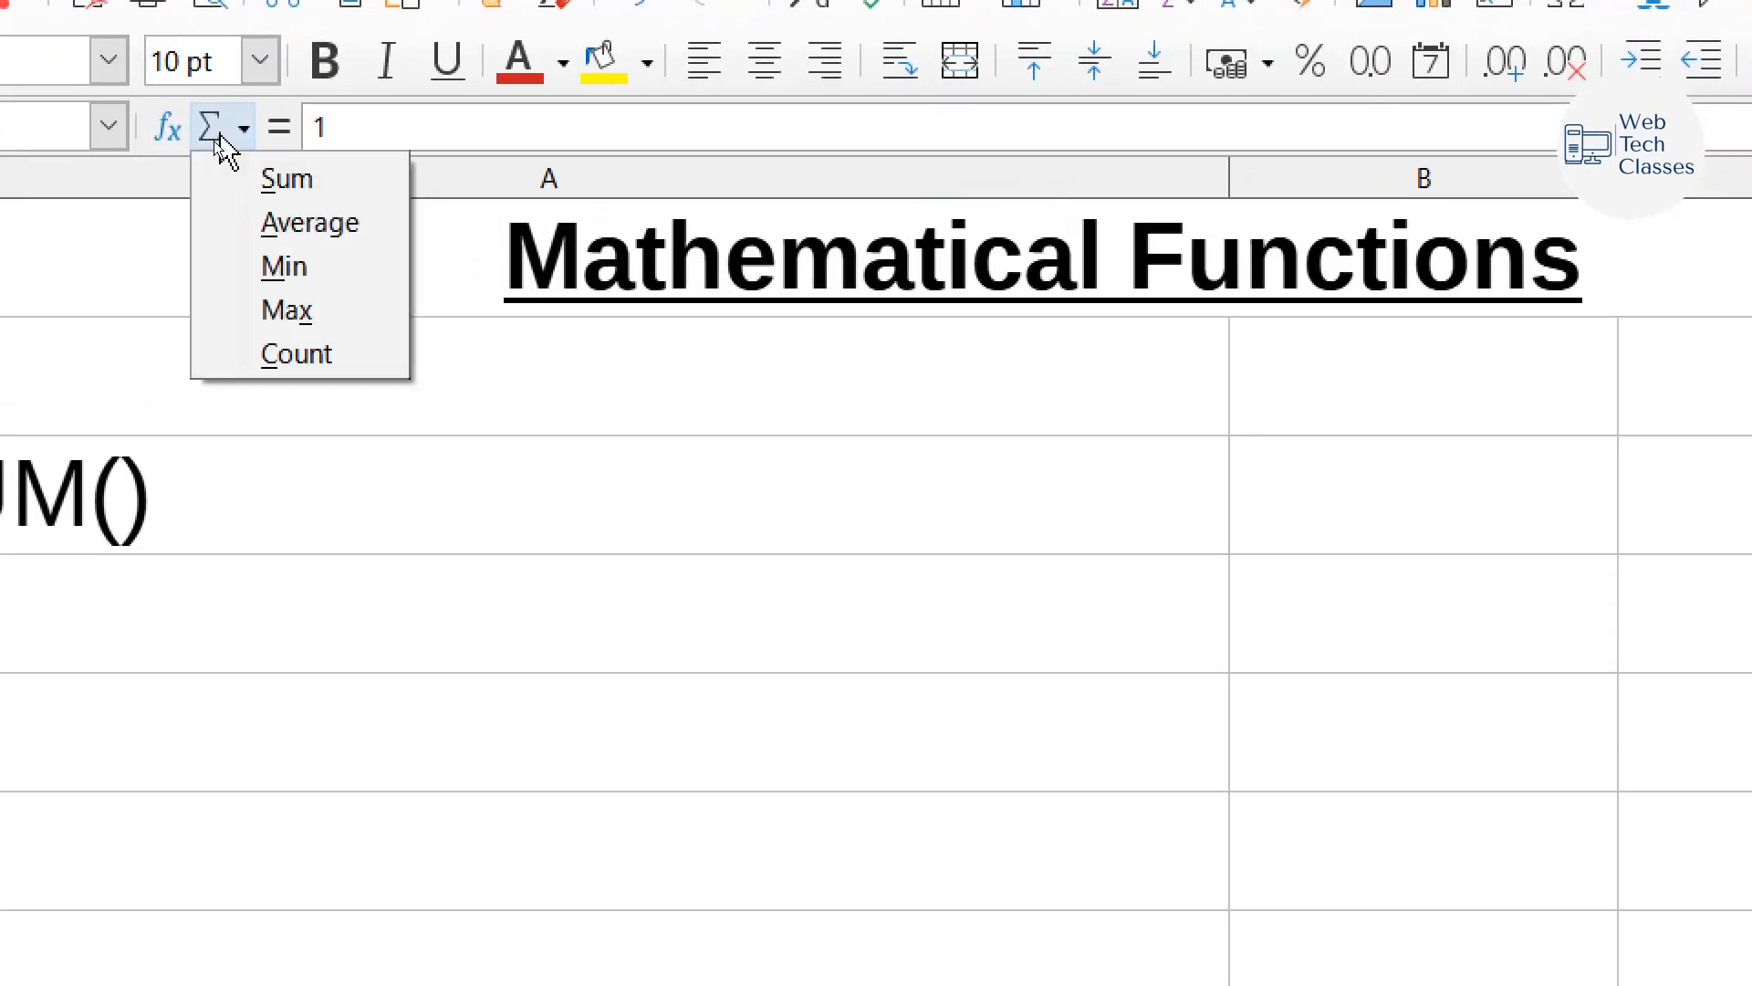
{"action": "left_click", "coordinate": [346, 179]}
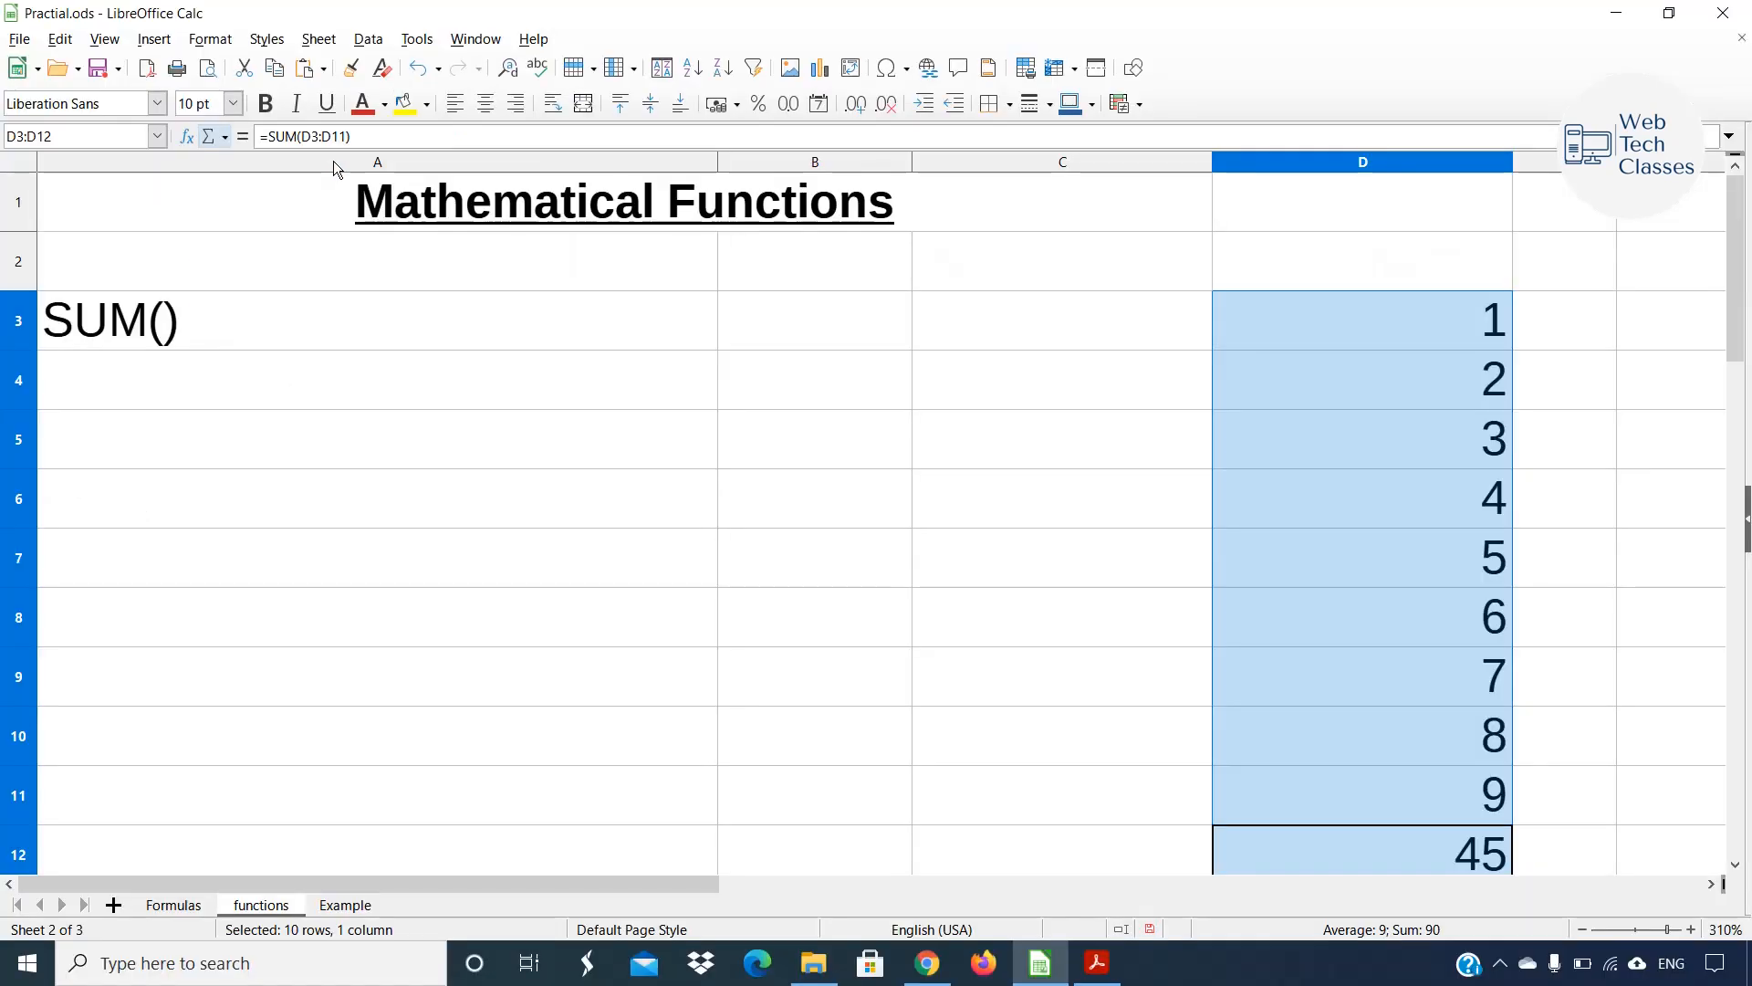
{"action": "key", "text": "Return"}
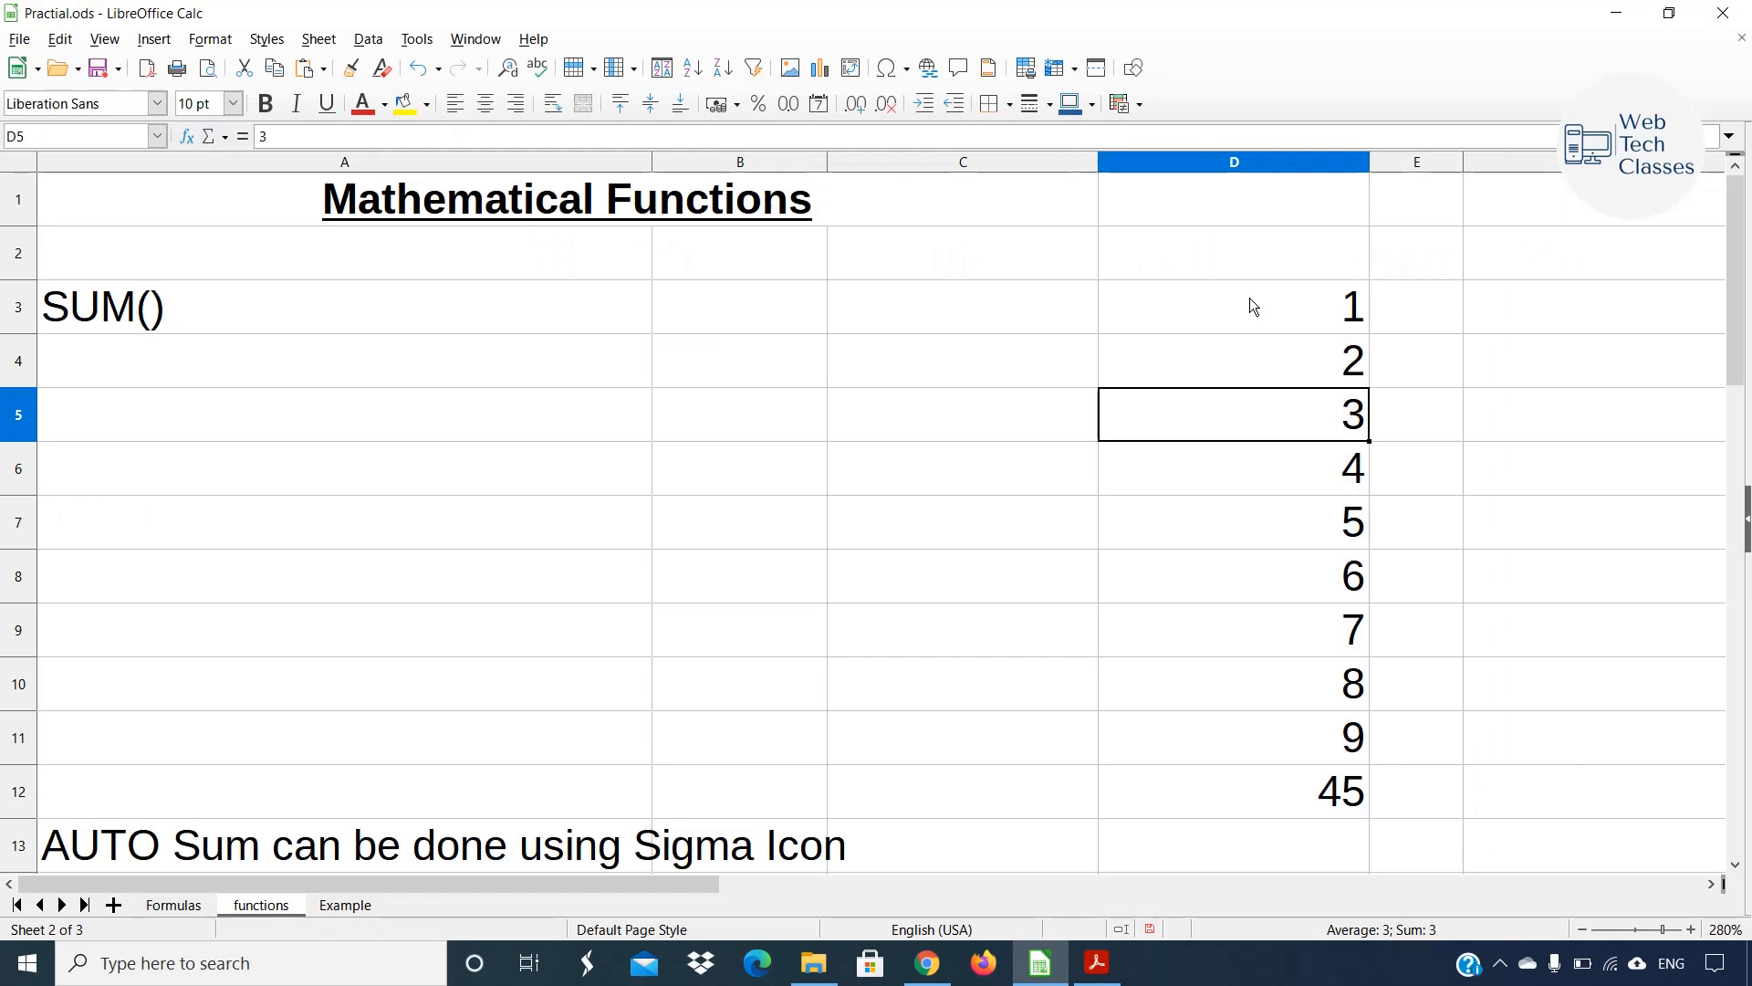
{"action": "left_click_drag", "start_coordinate": [1250, 305], "coordinate": [1351, 730]}
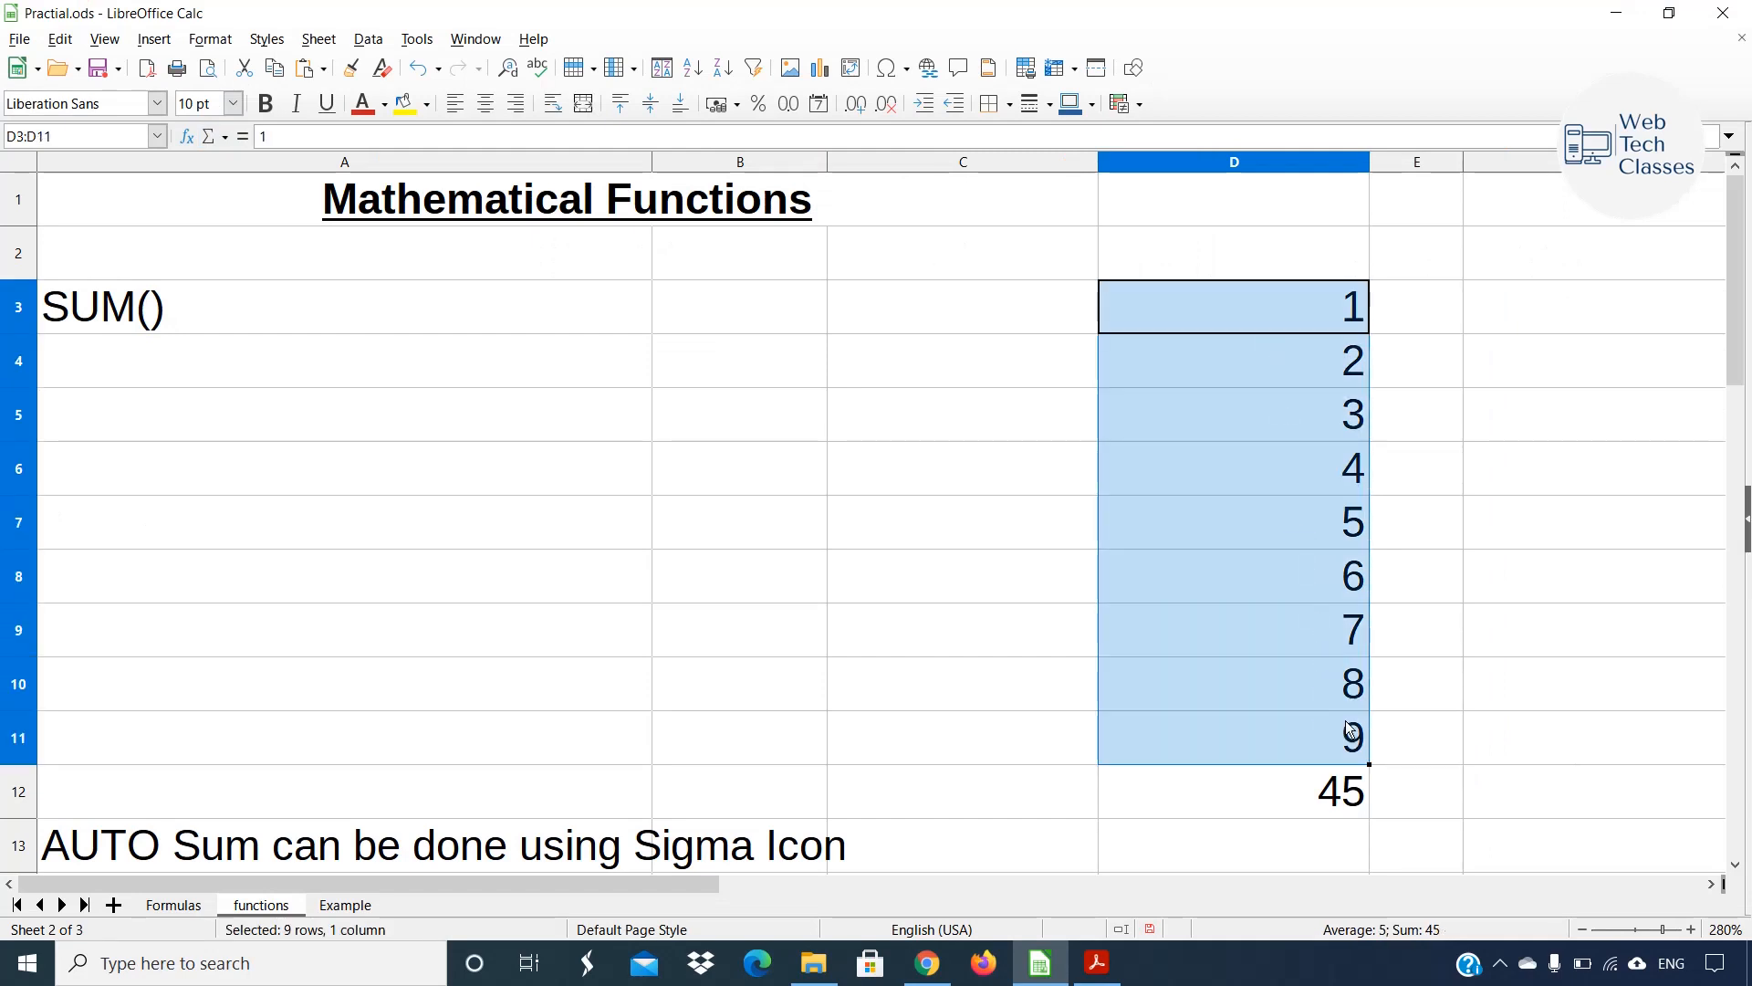
{"action": "left_click", "coordinate": [1269, 786]}
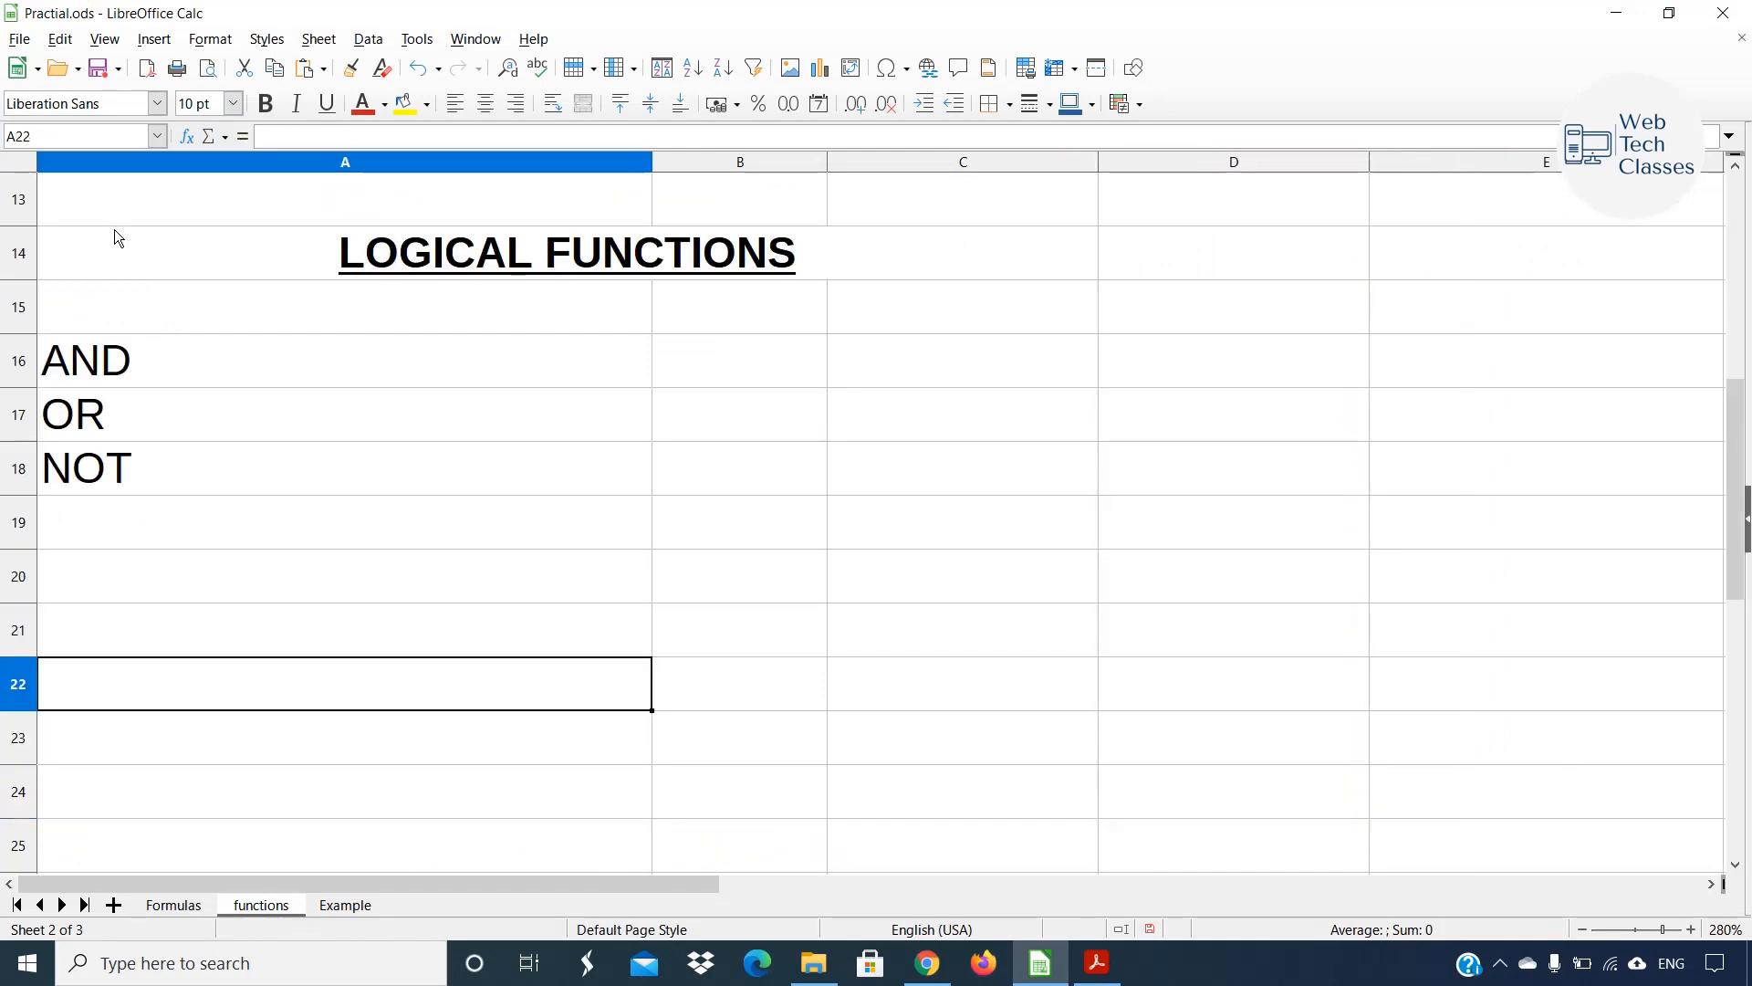
Review the LOGICAL FUNCTIONS heading and the AND, OR and NOT entries in A16:A18.
{"action": "left_click", "coordinate": [116, 236]}
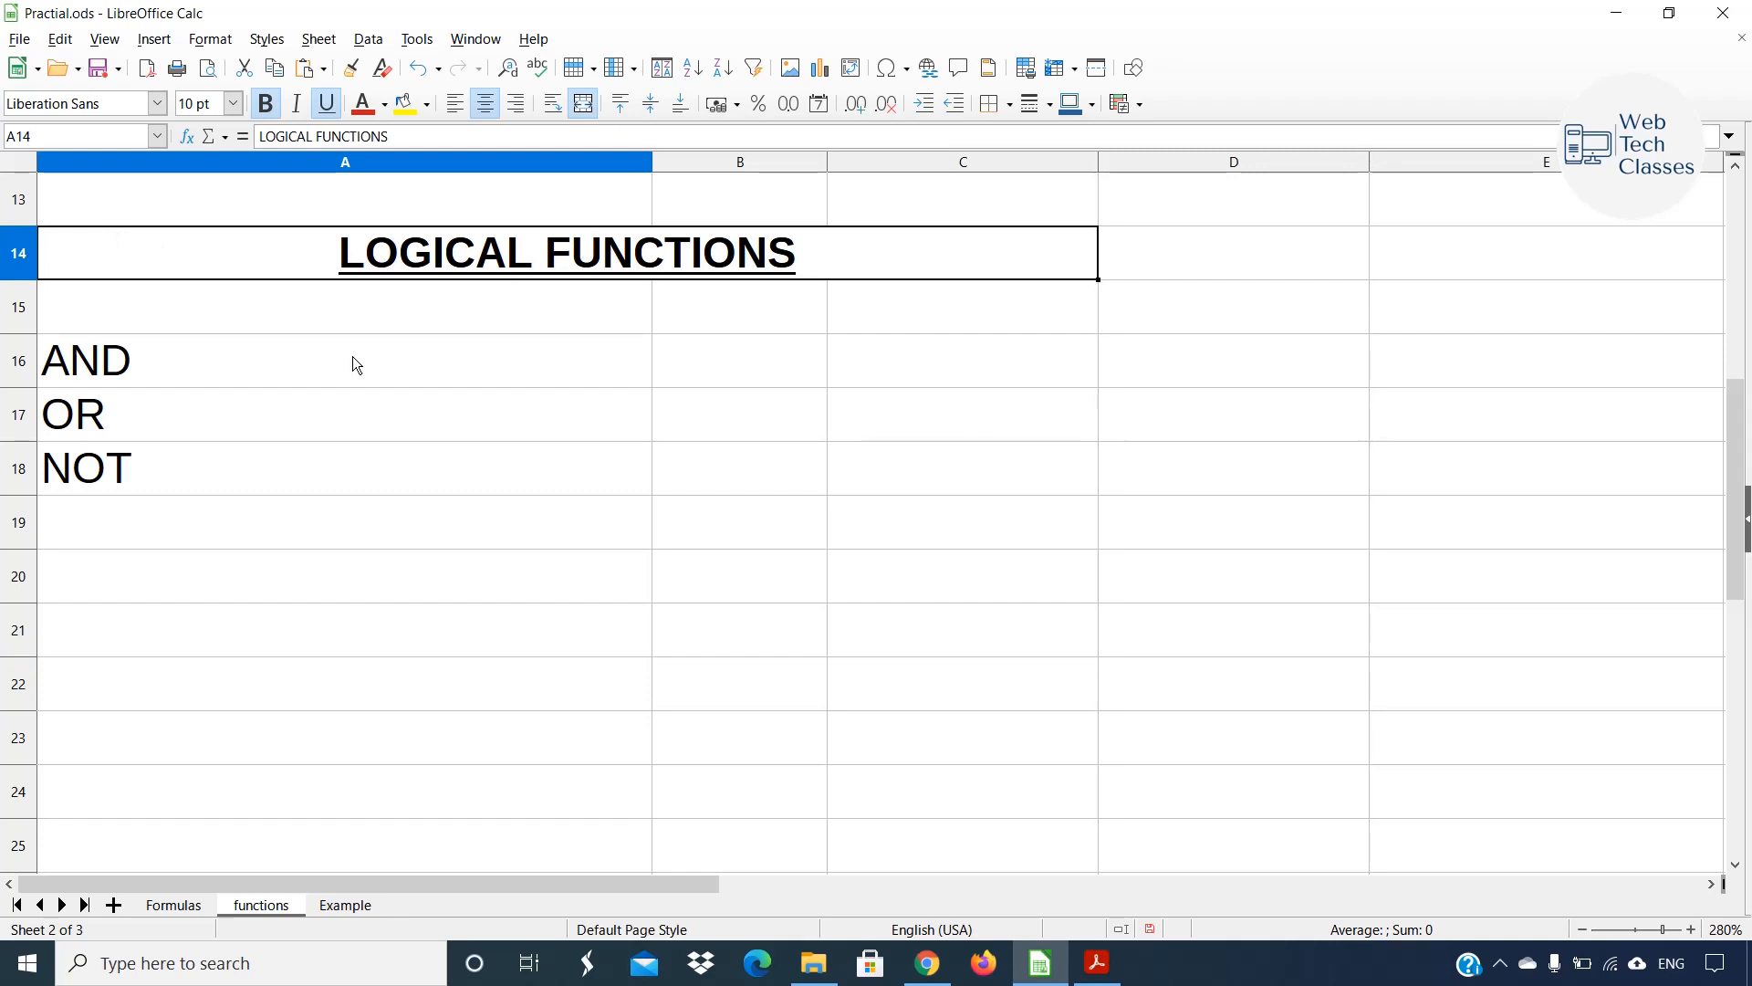
{"action": "left_click", "coordinate": [116, 363]}
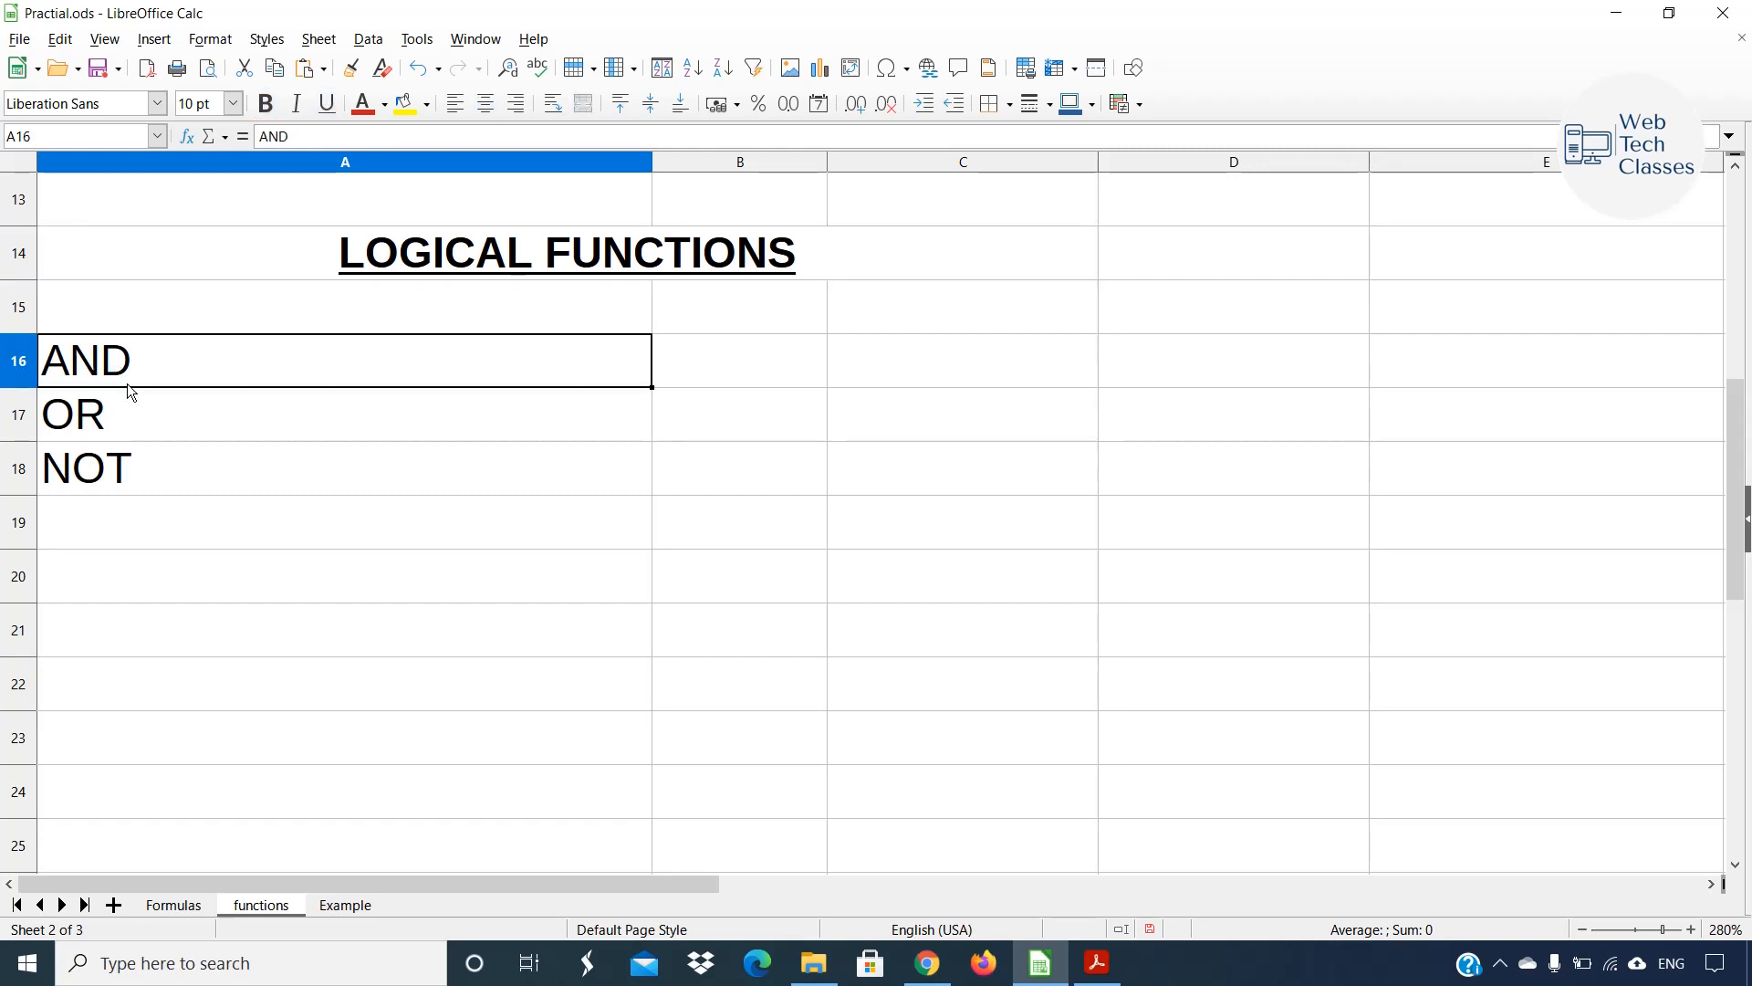
{"action": "left_click", "coordinate": [144, 420]}
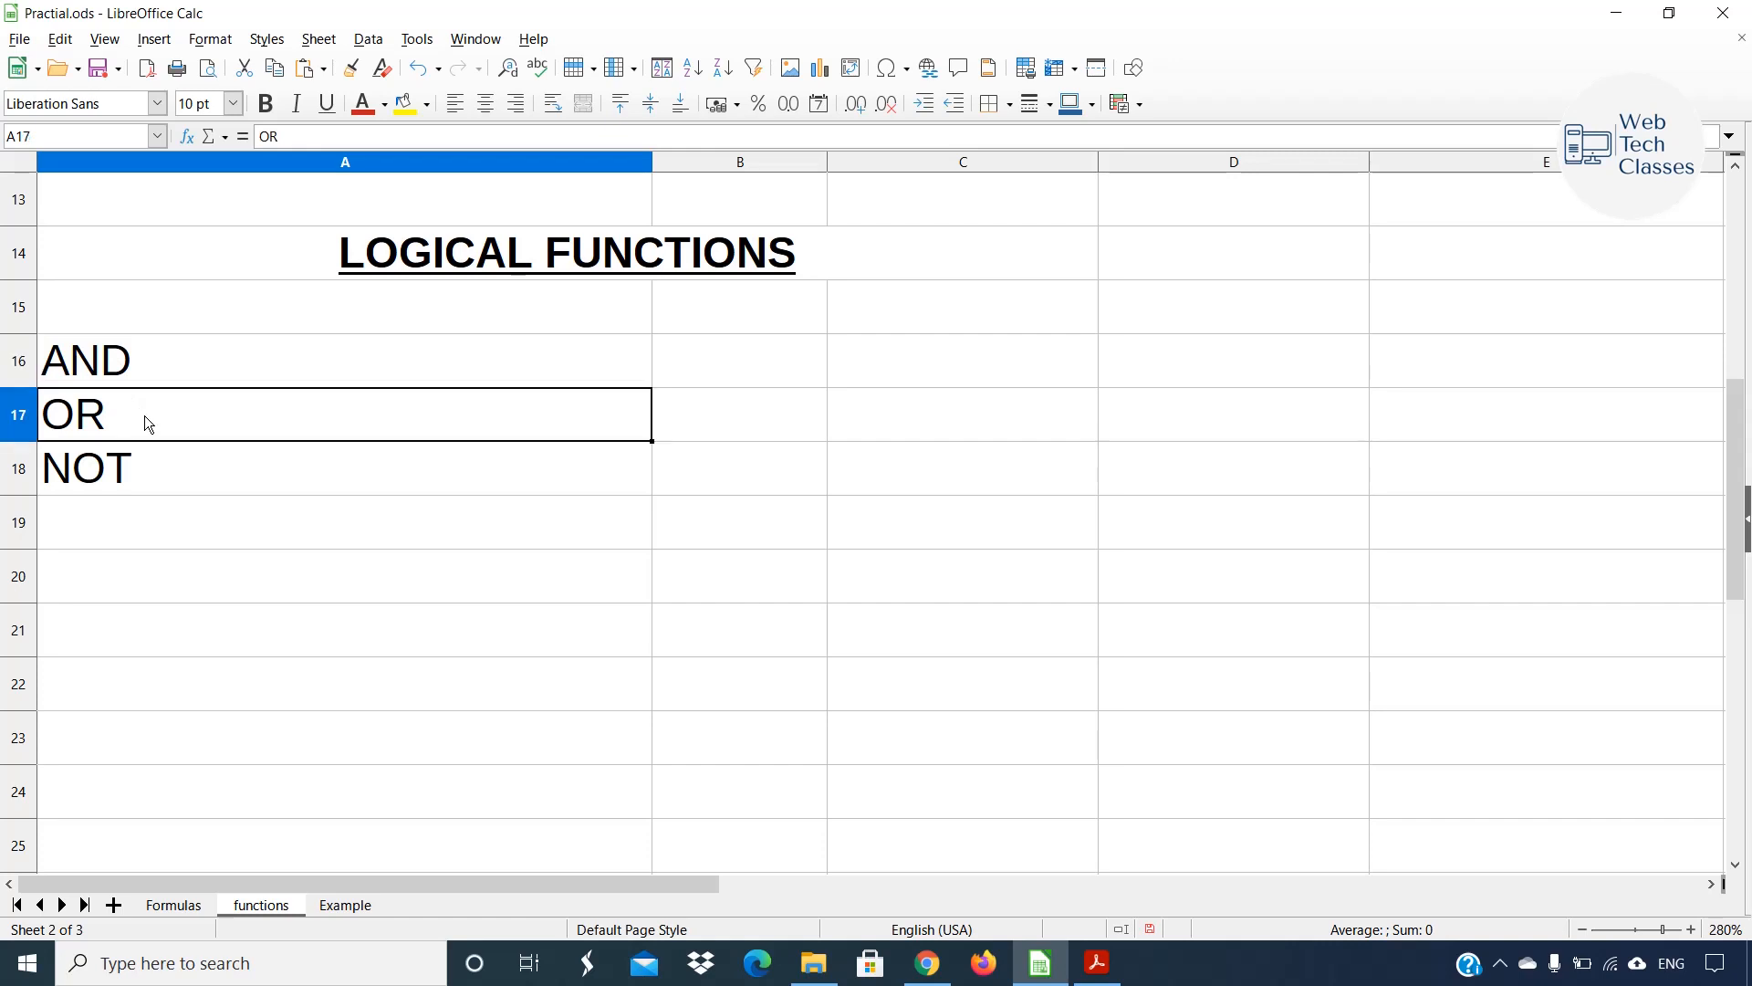
{"action": "left_click", "coordinate": [175, 465]}
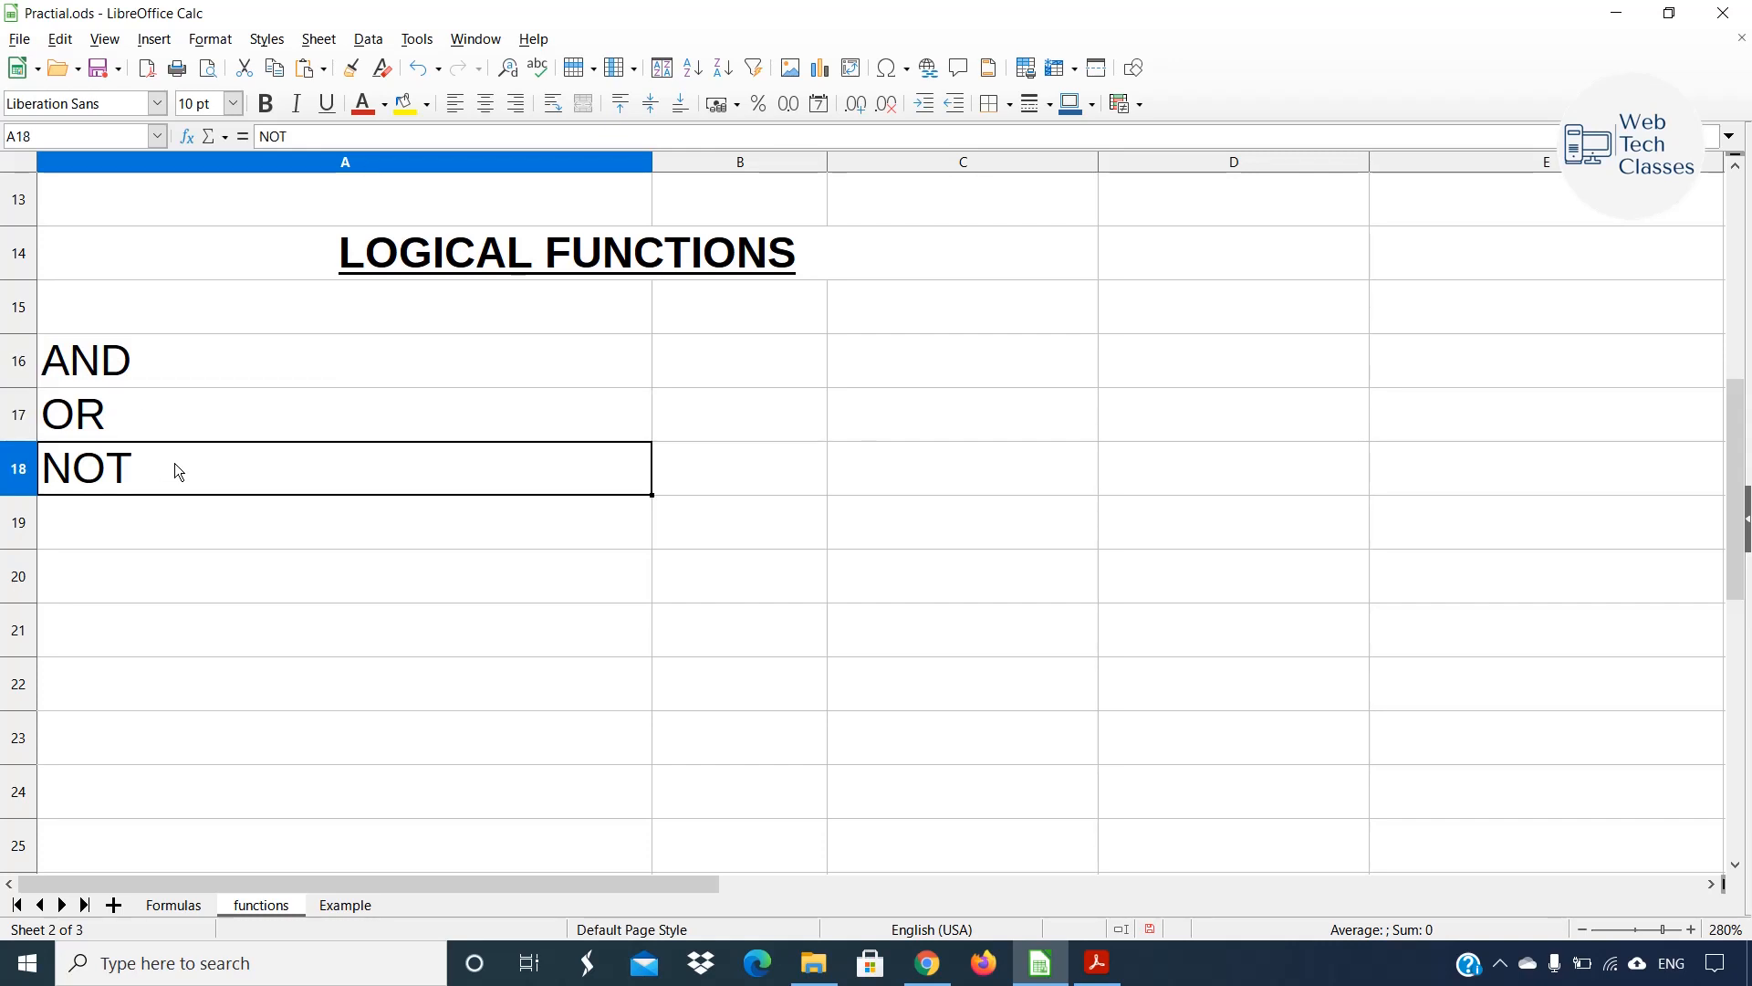
{"action": "left_click_drag", "start_coordinate": [173, 463], "coordinate": [216, 480]}
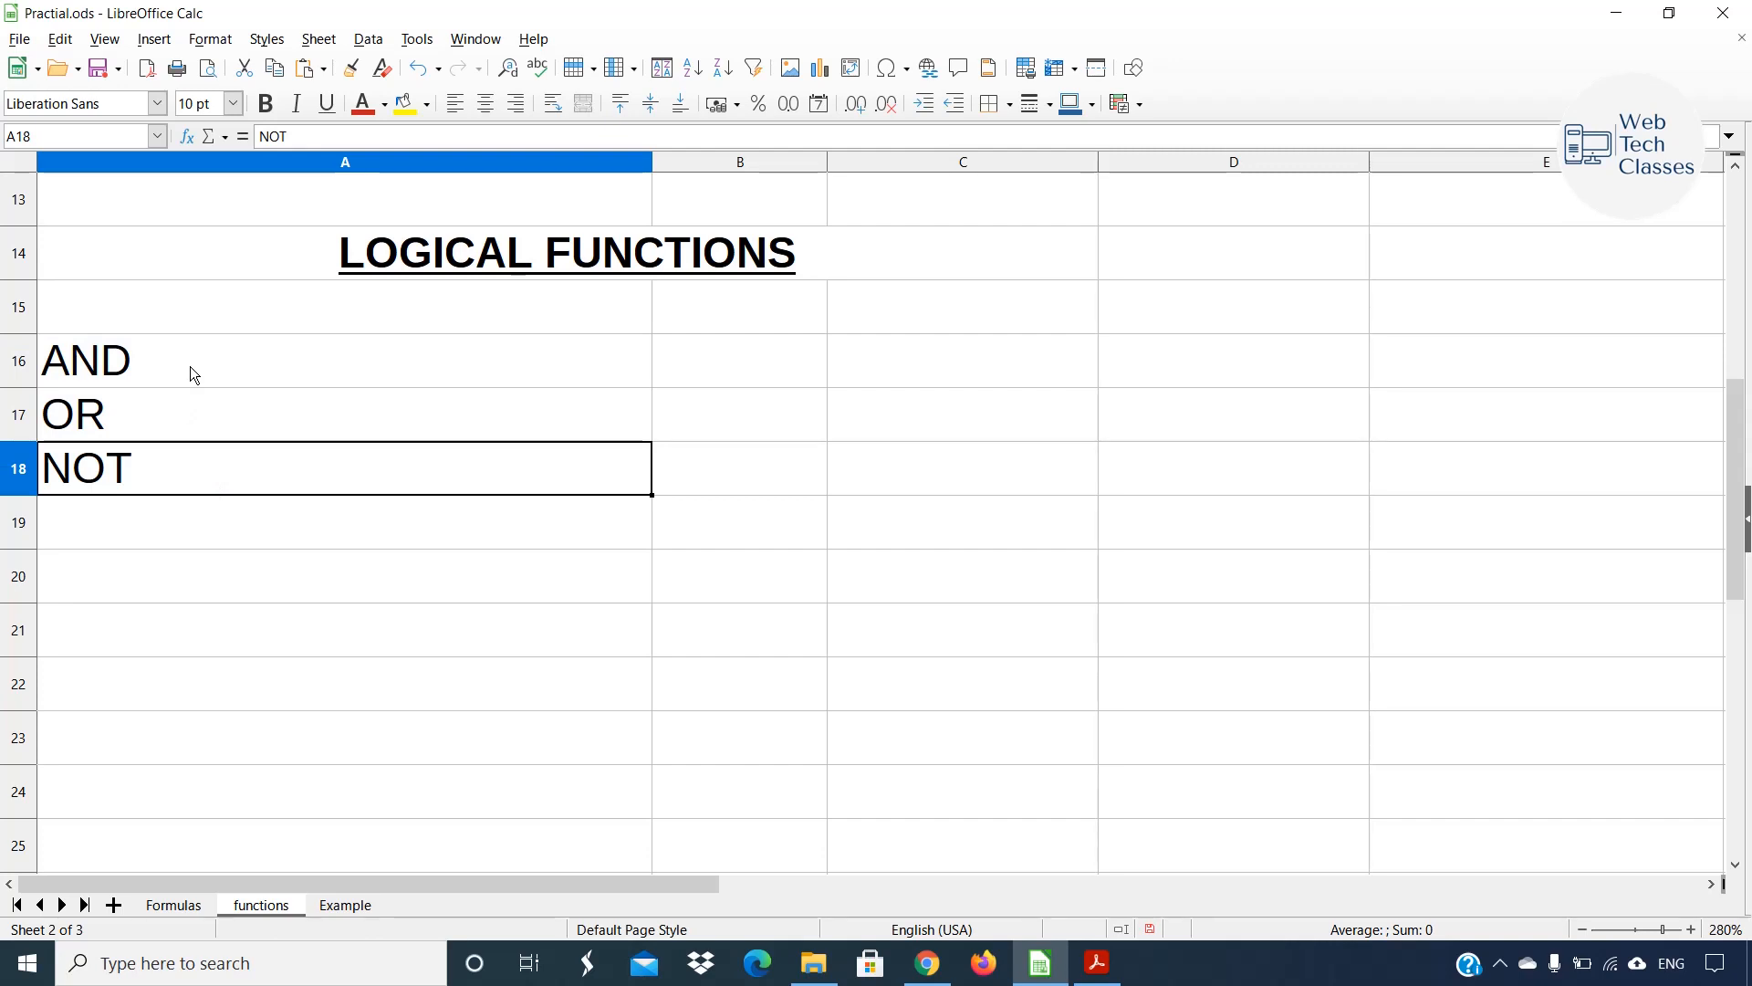
{"action": "left_click_drag", "start_coordinate": [190, 365], "coordinate": [206, 447]}
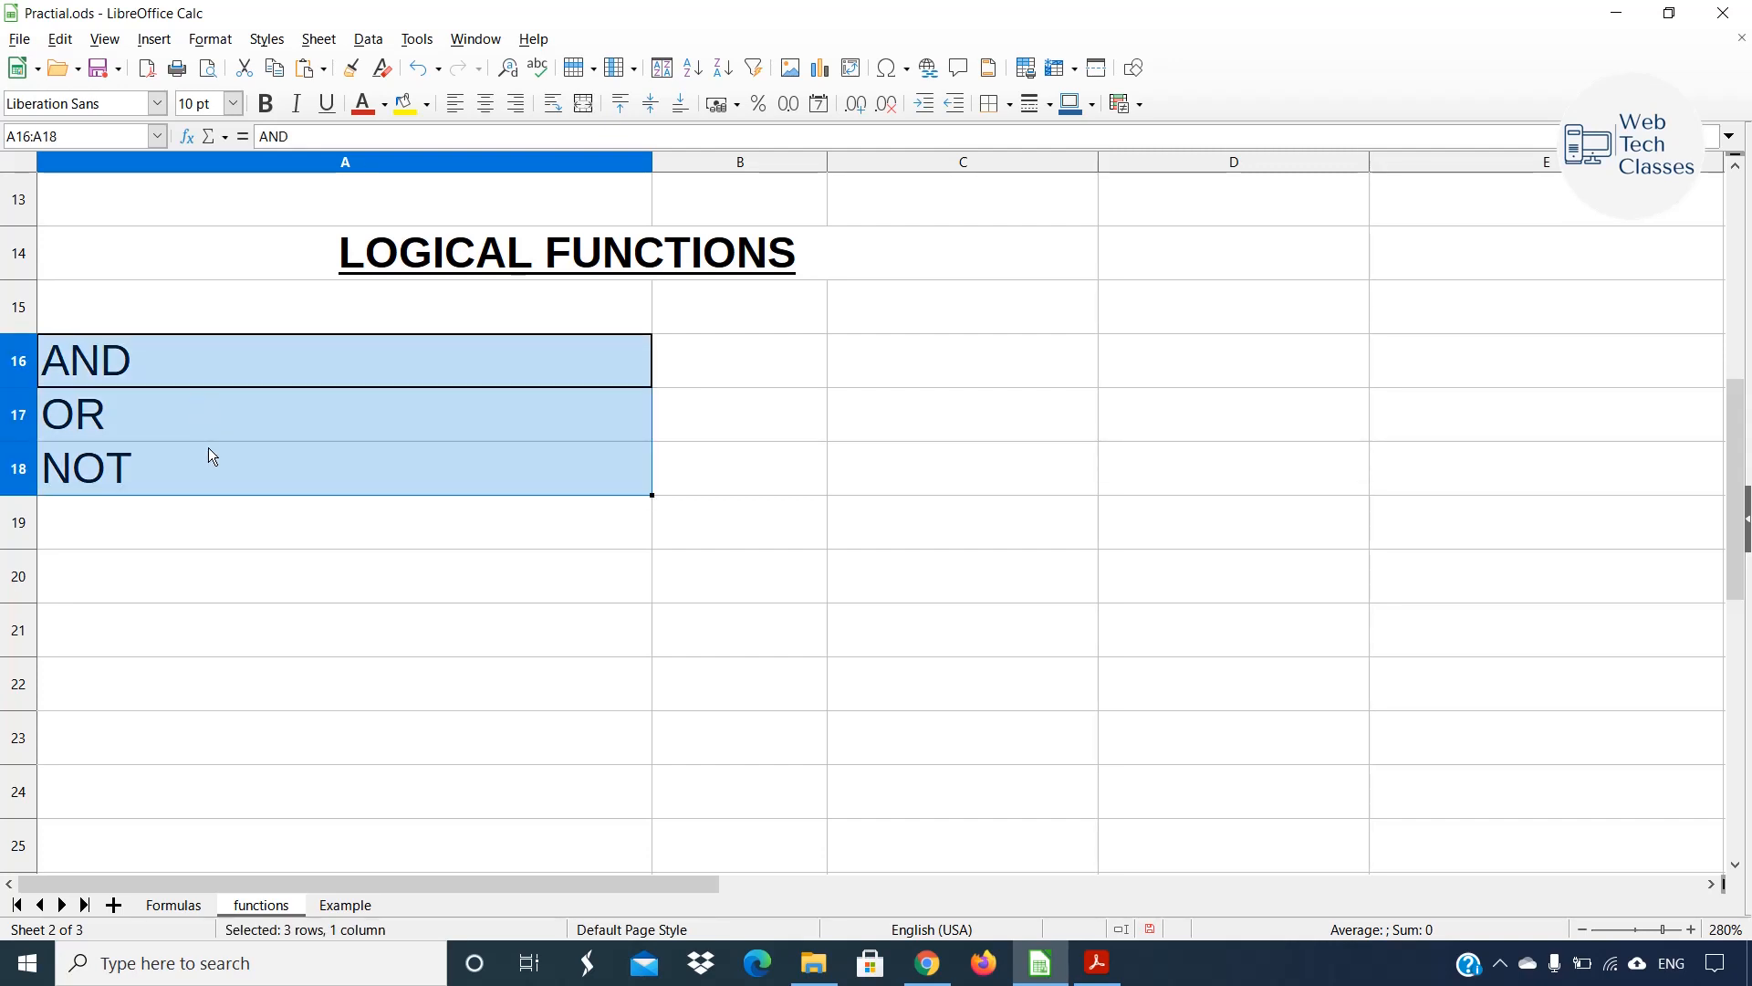
{"action": "left_click", "coordinate": [208, 448]}
{"action": "left_click", "coordinate": [146, 365]}
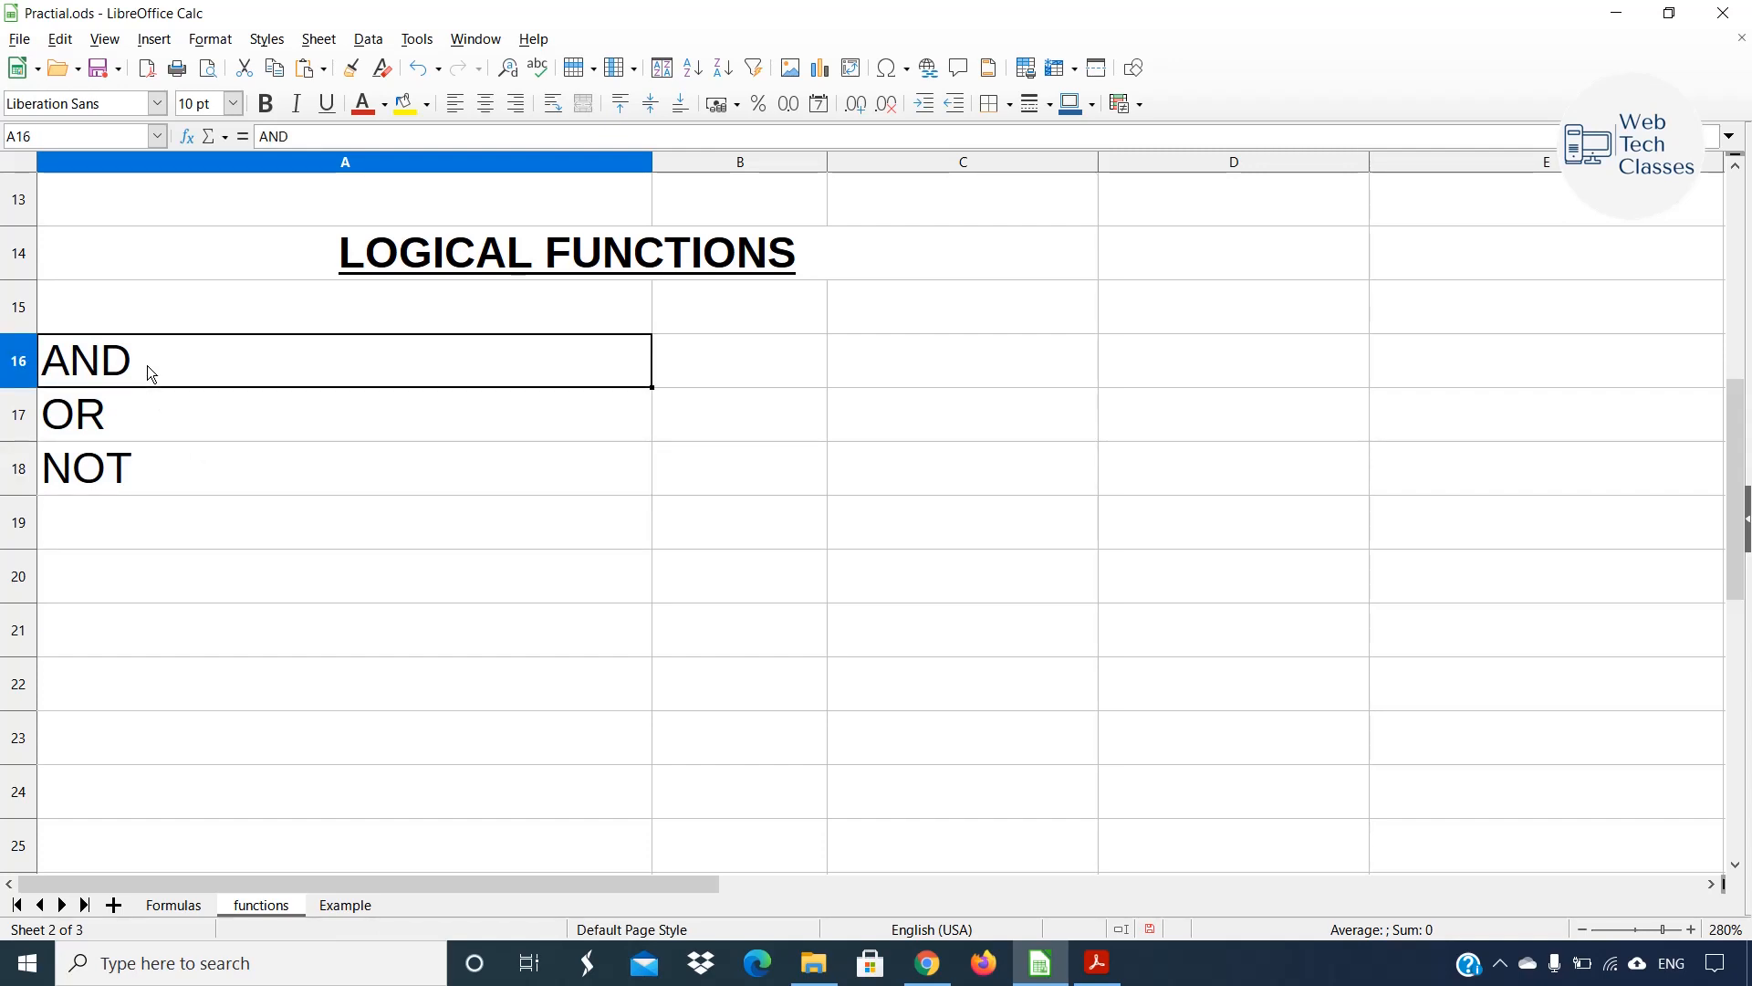
{"action": "left_click", "coordinate": [113, 415]}
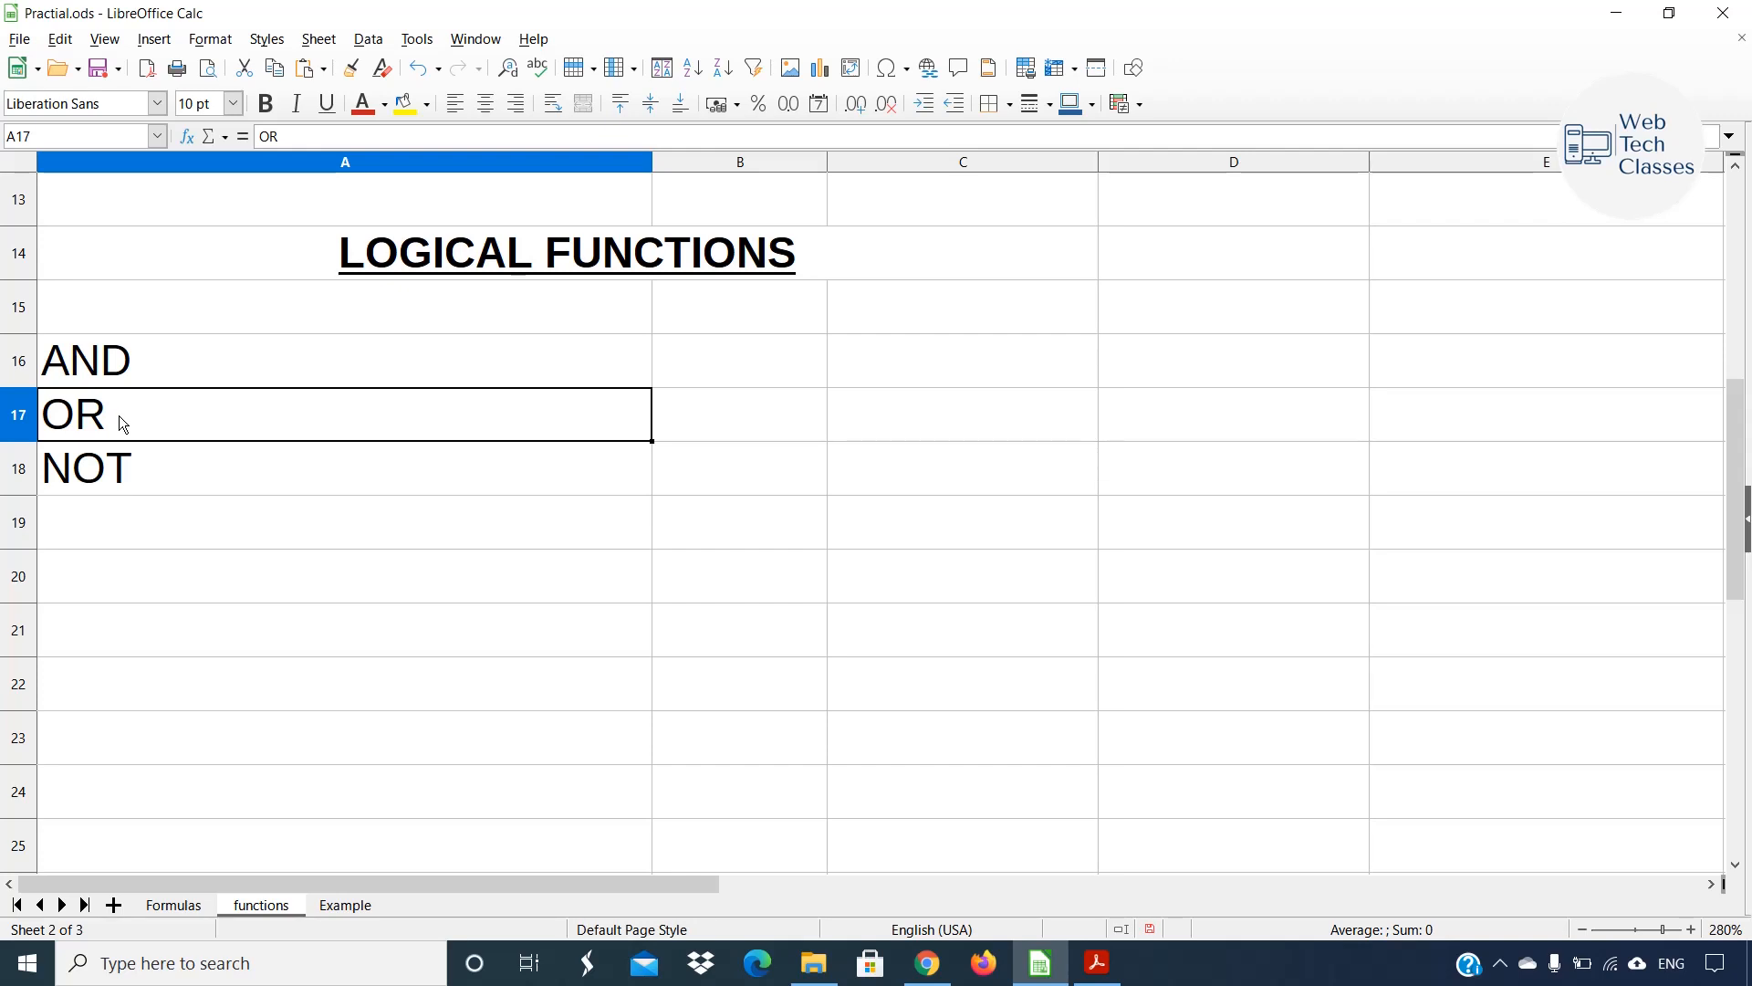
{"action": "left_click", "coordinate": [178, 467]}
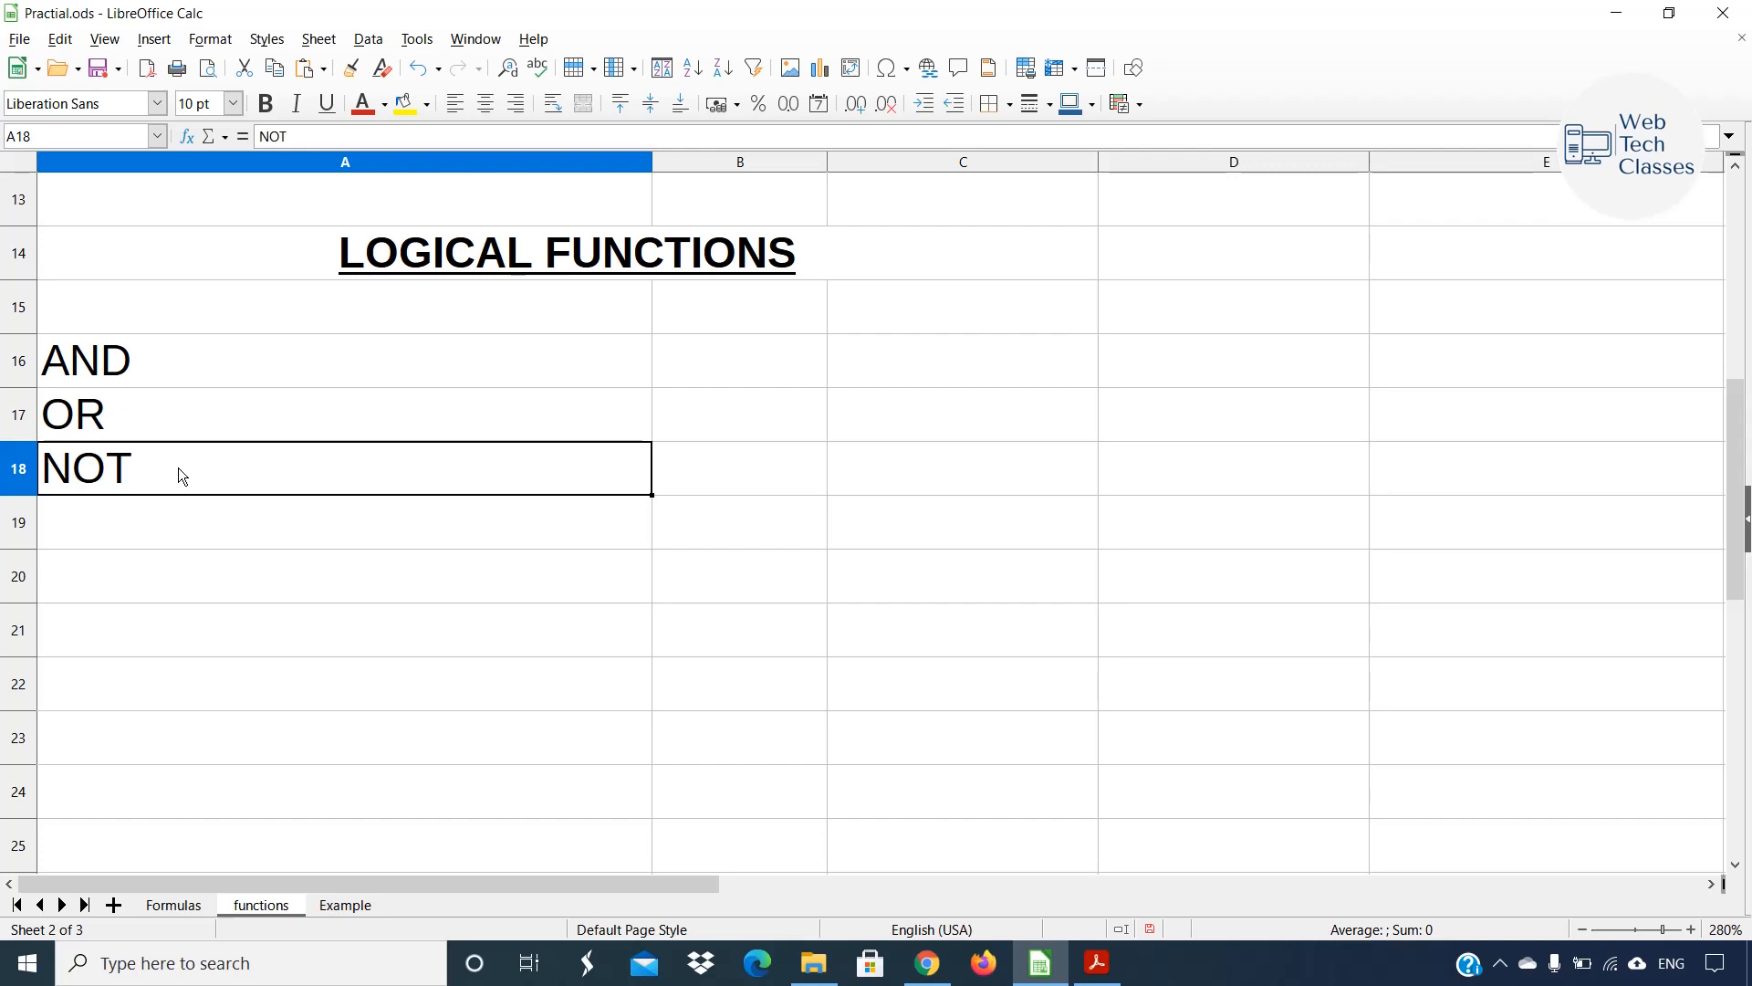
Enter the comparison formula =3>1 in A20.
{"action": "double_click", "coordinate": [199, 584]}
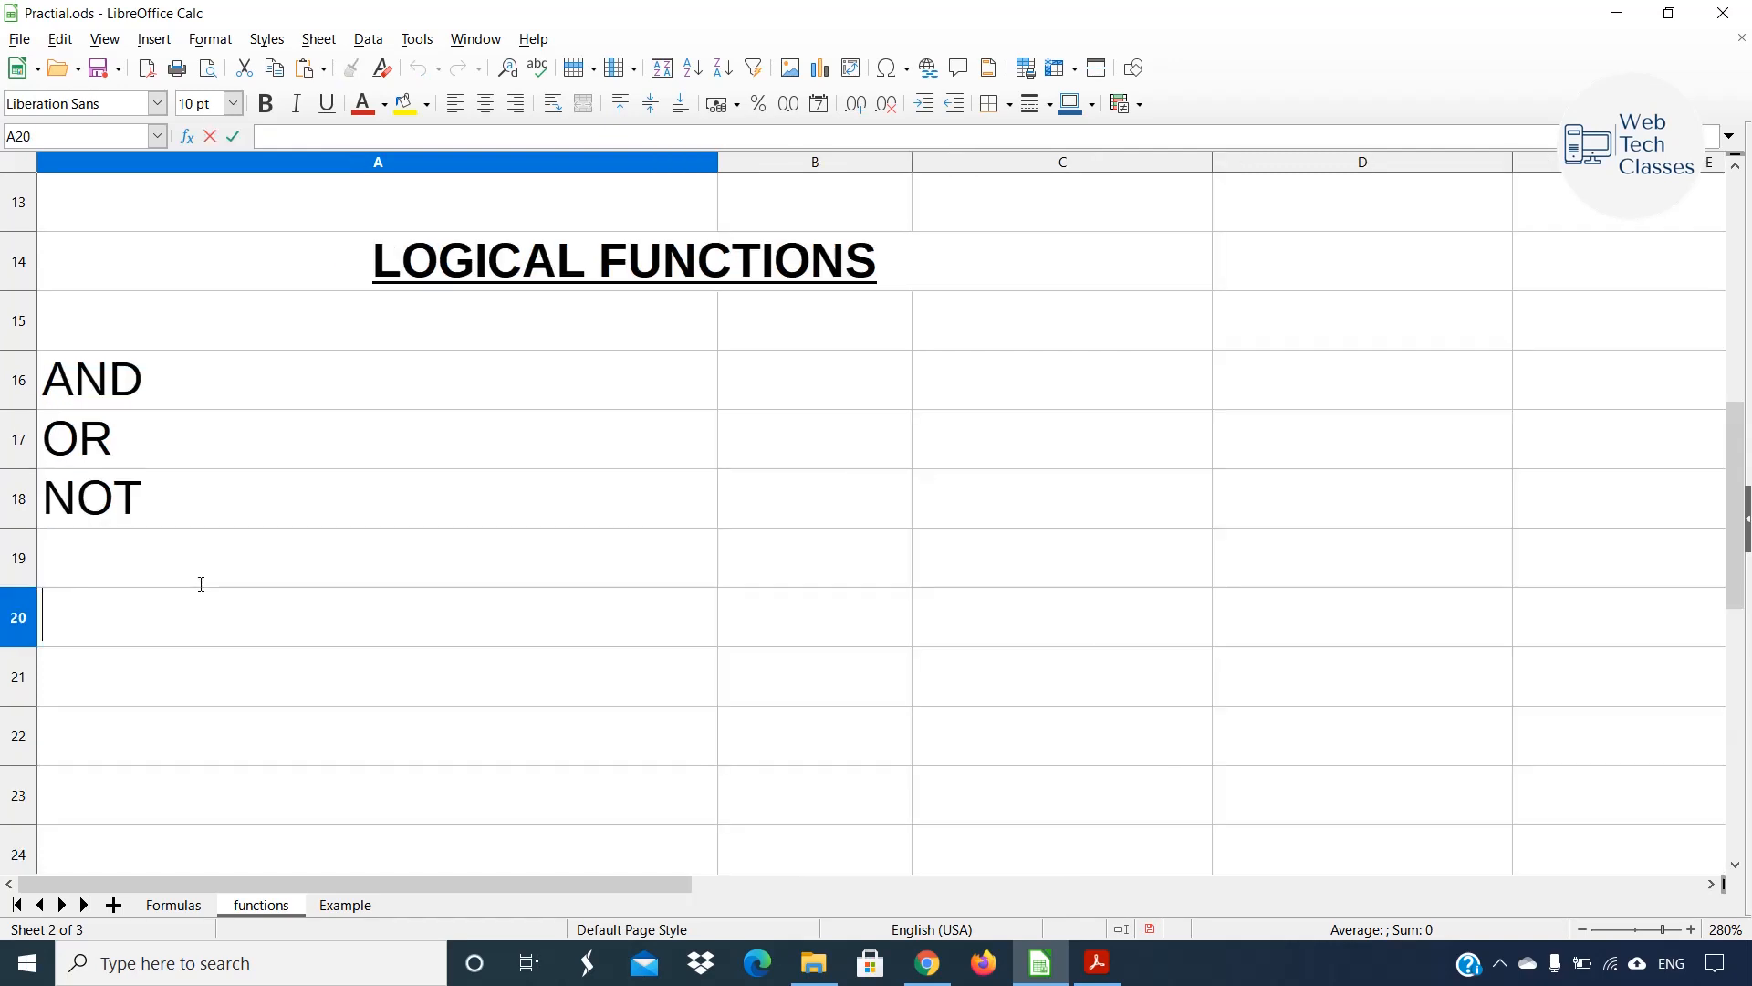
{"action": "scroll", "coordinate": [201, 584], "scroll_direction": "up", "scroll_amount": 2}
{"action": "type", "text": "="}
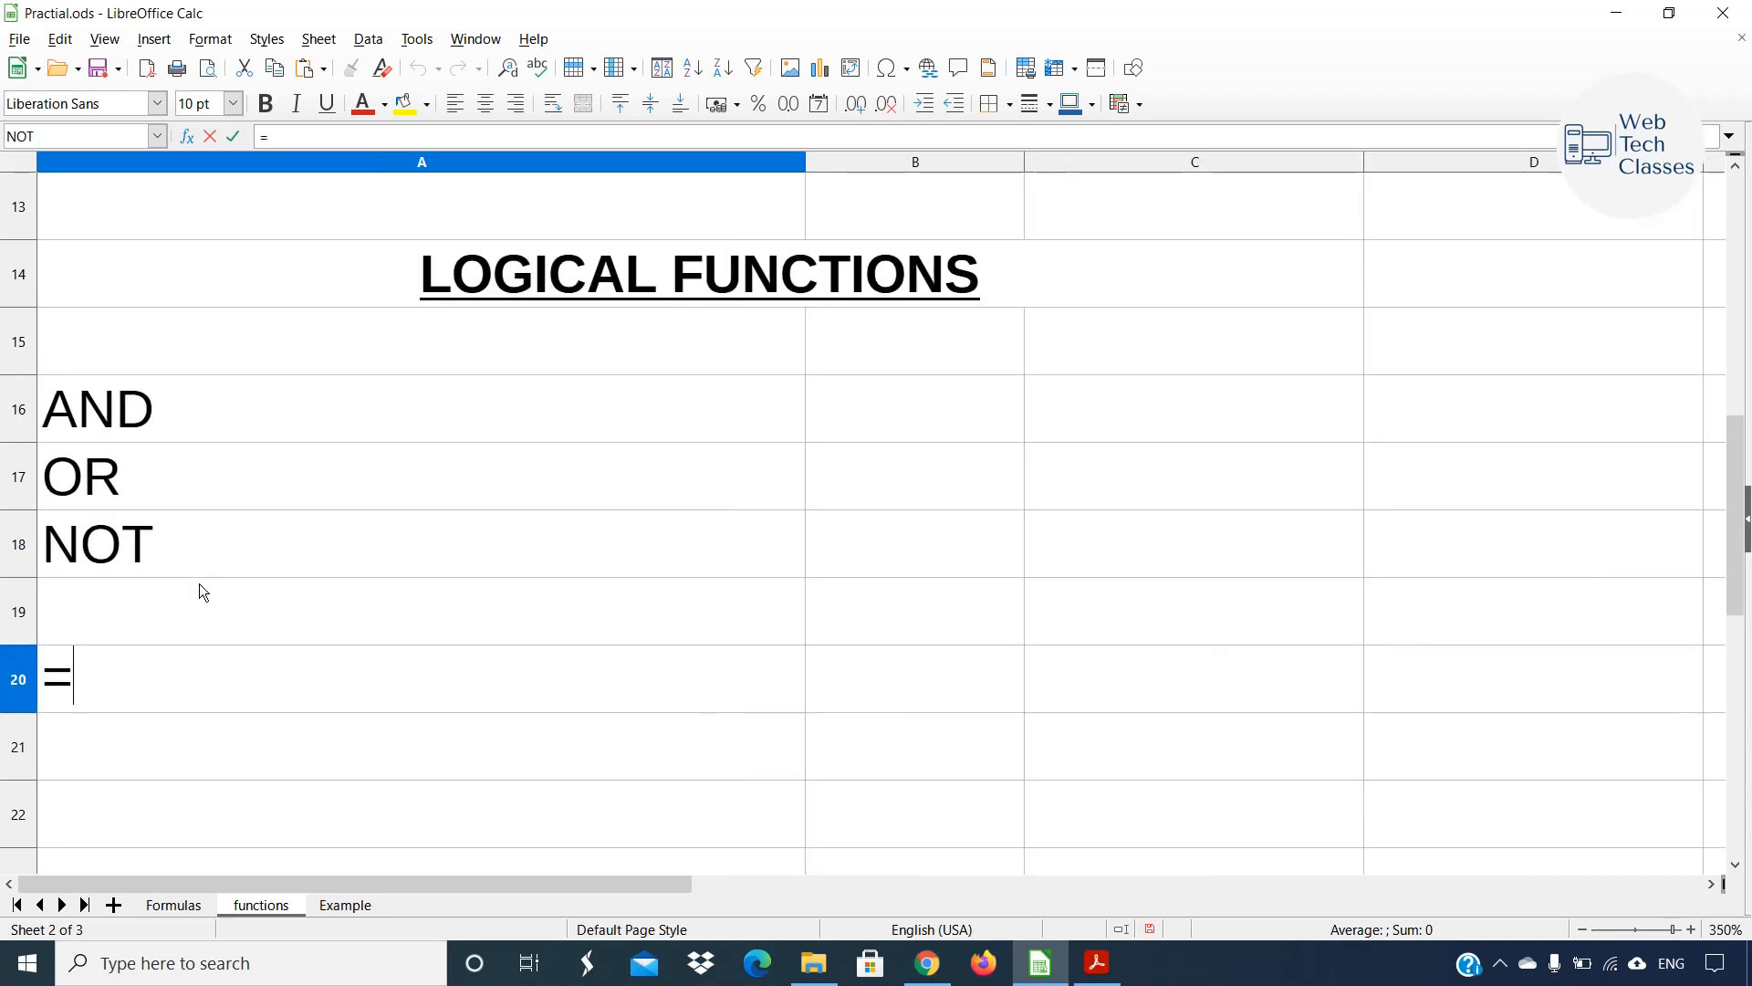
{"action": "type", "text": "3>1"}
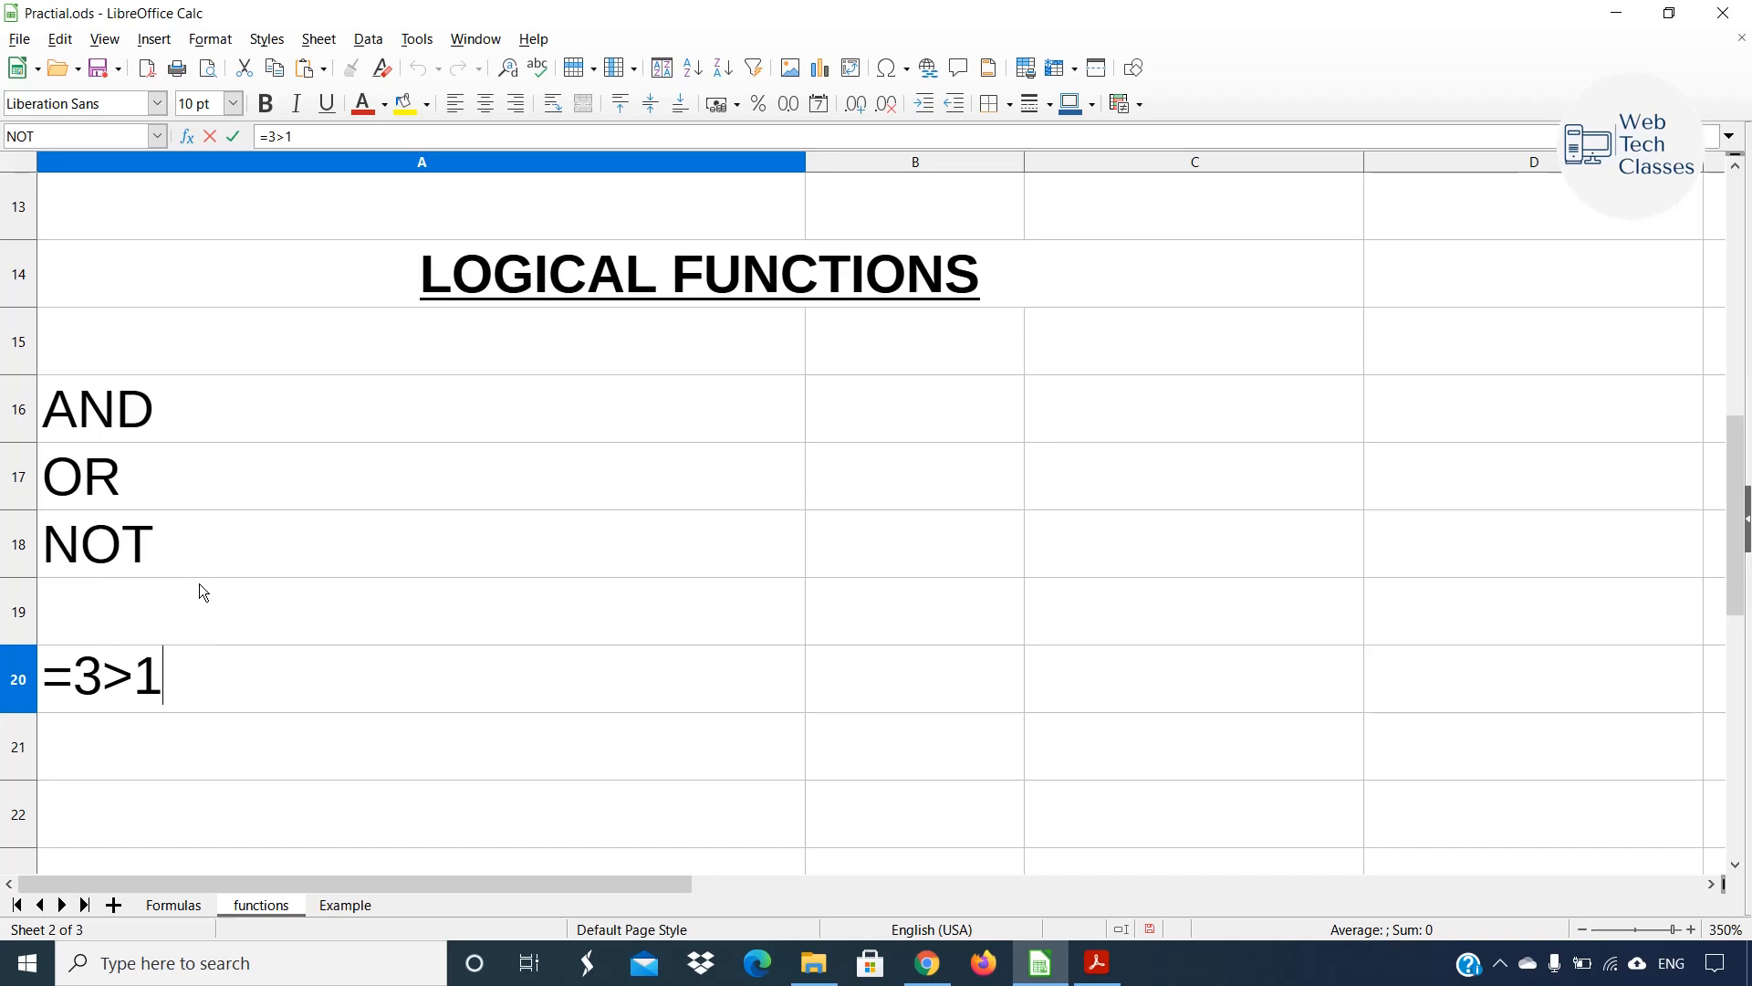
{"action": "key", "text": "Return"}
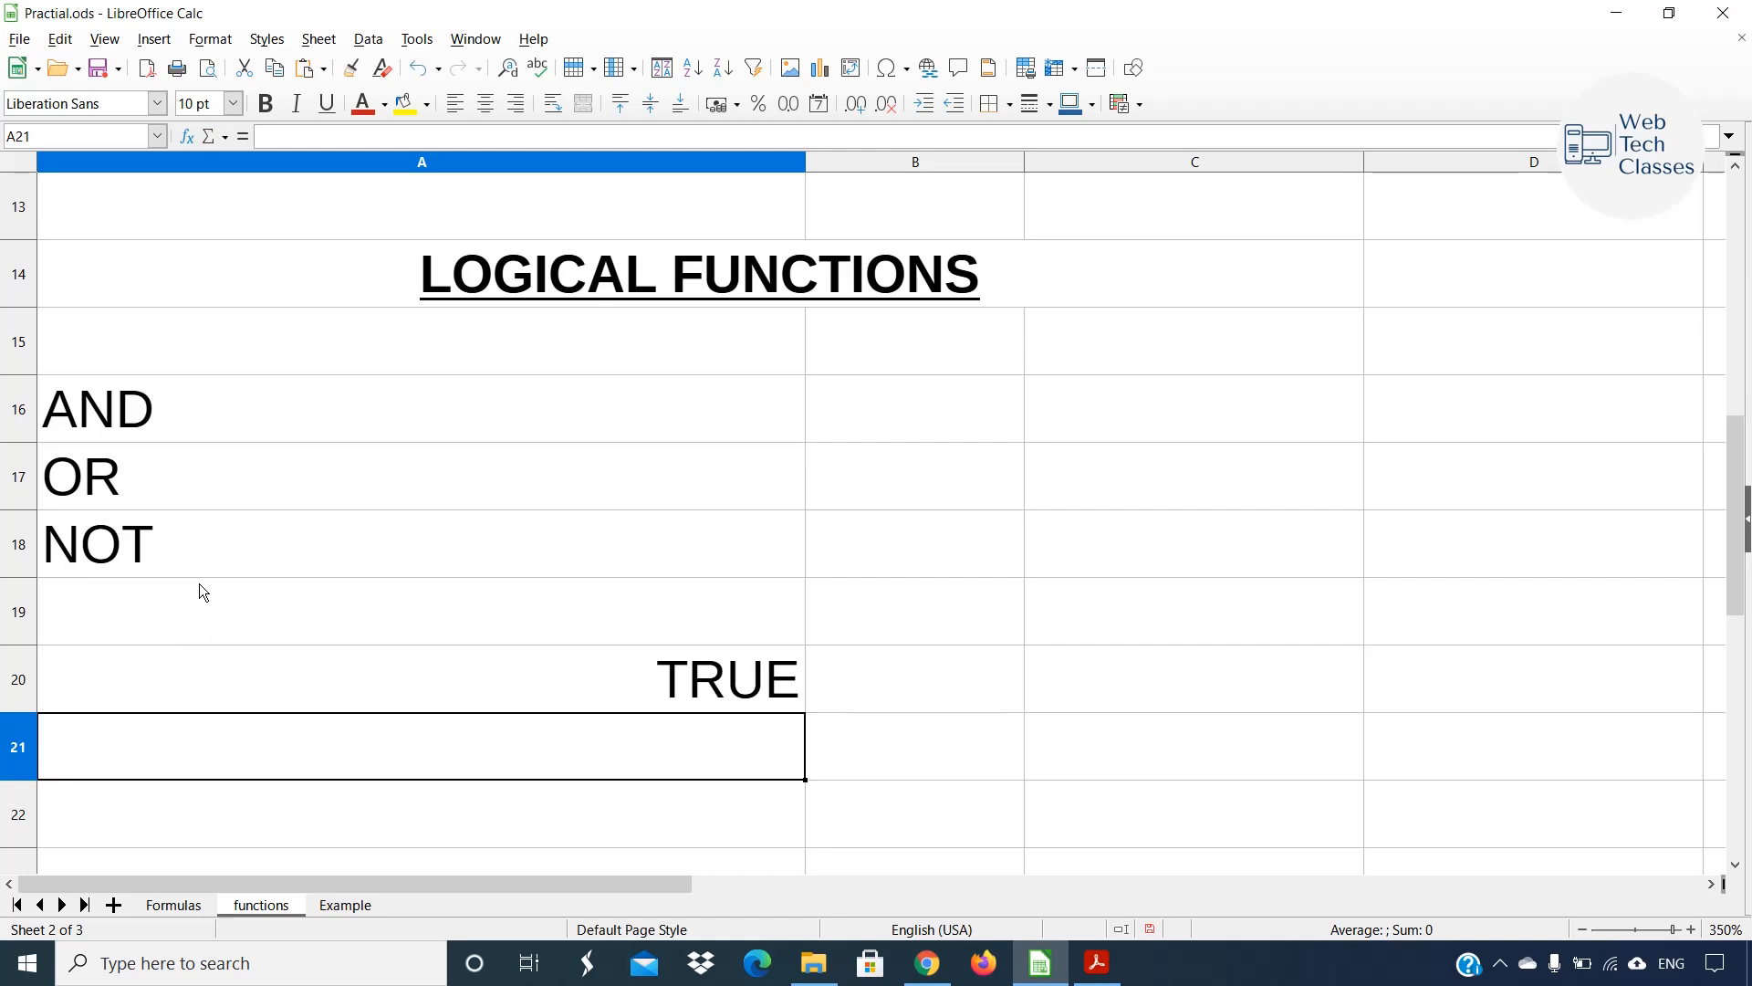
Enter the comparison formula =1>4 in A21, and clear both test comparisons from A20:A21.
{"action": "double_click", "coordinate": [440, 753]}
{"action": "type", "text": "=1>4"}
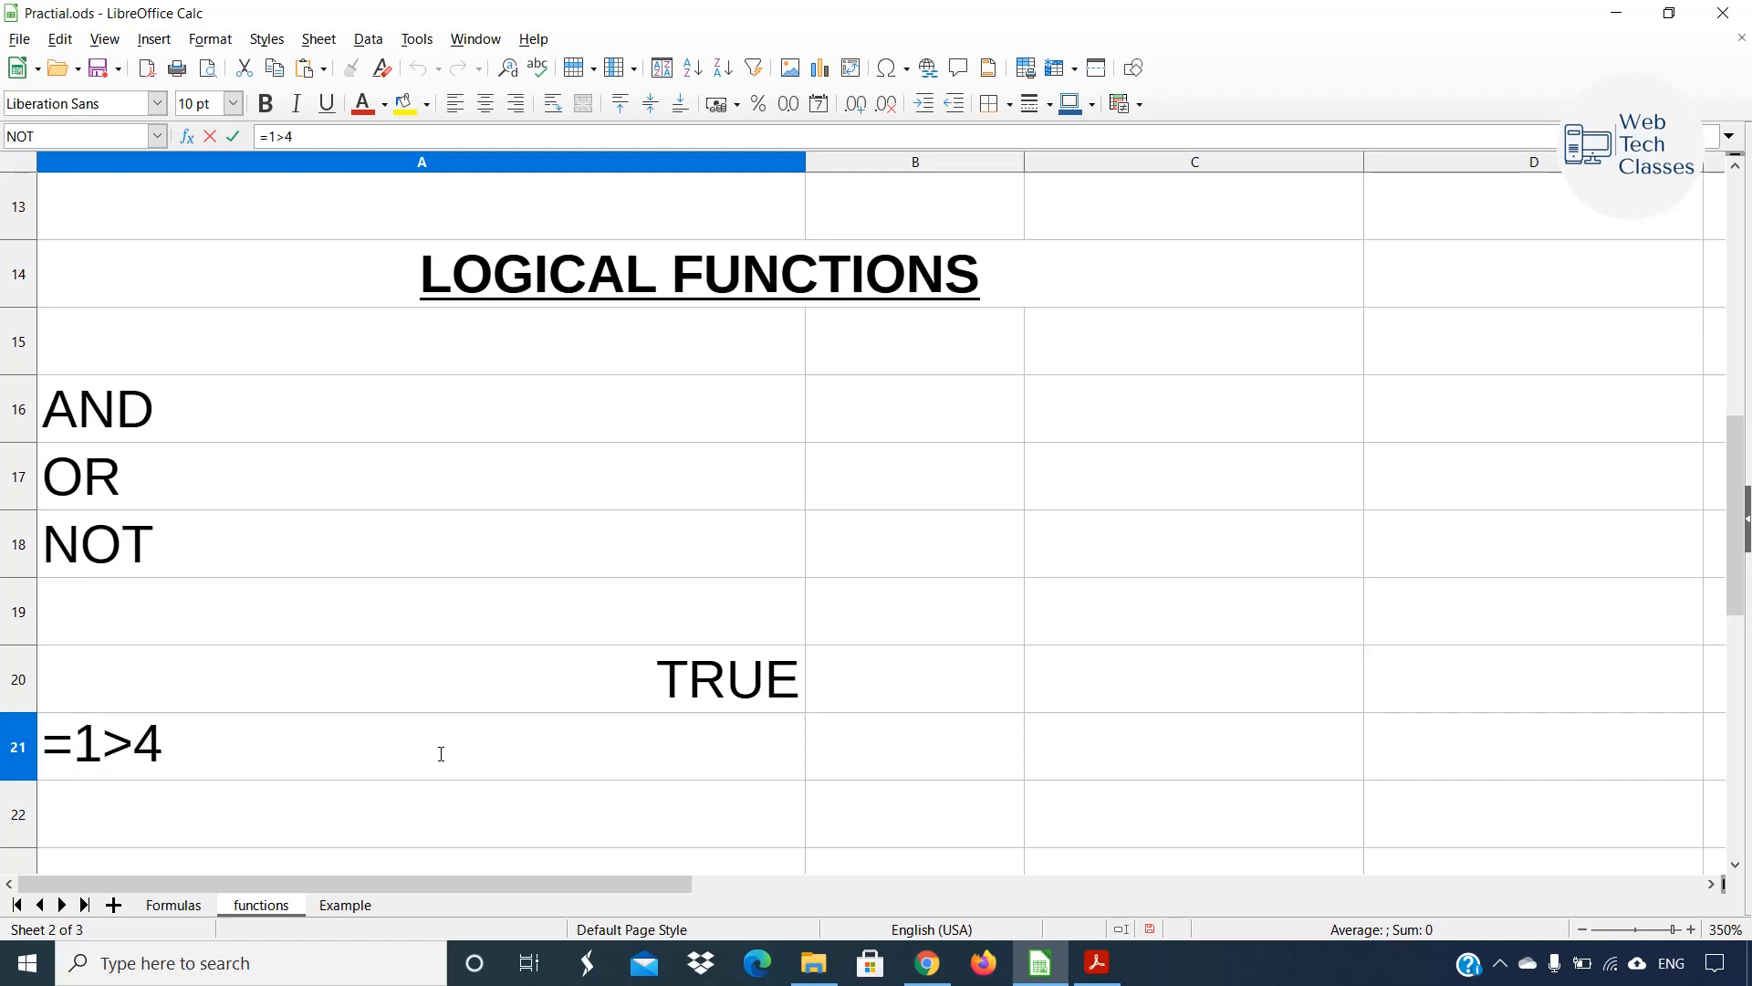
{"action": "key", "text": "Return"}
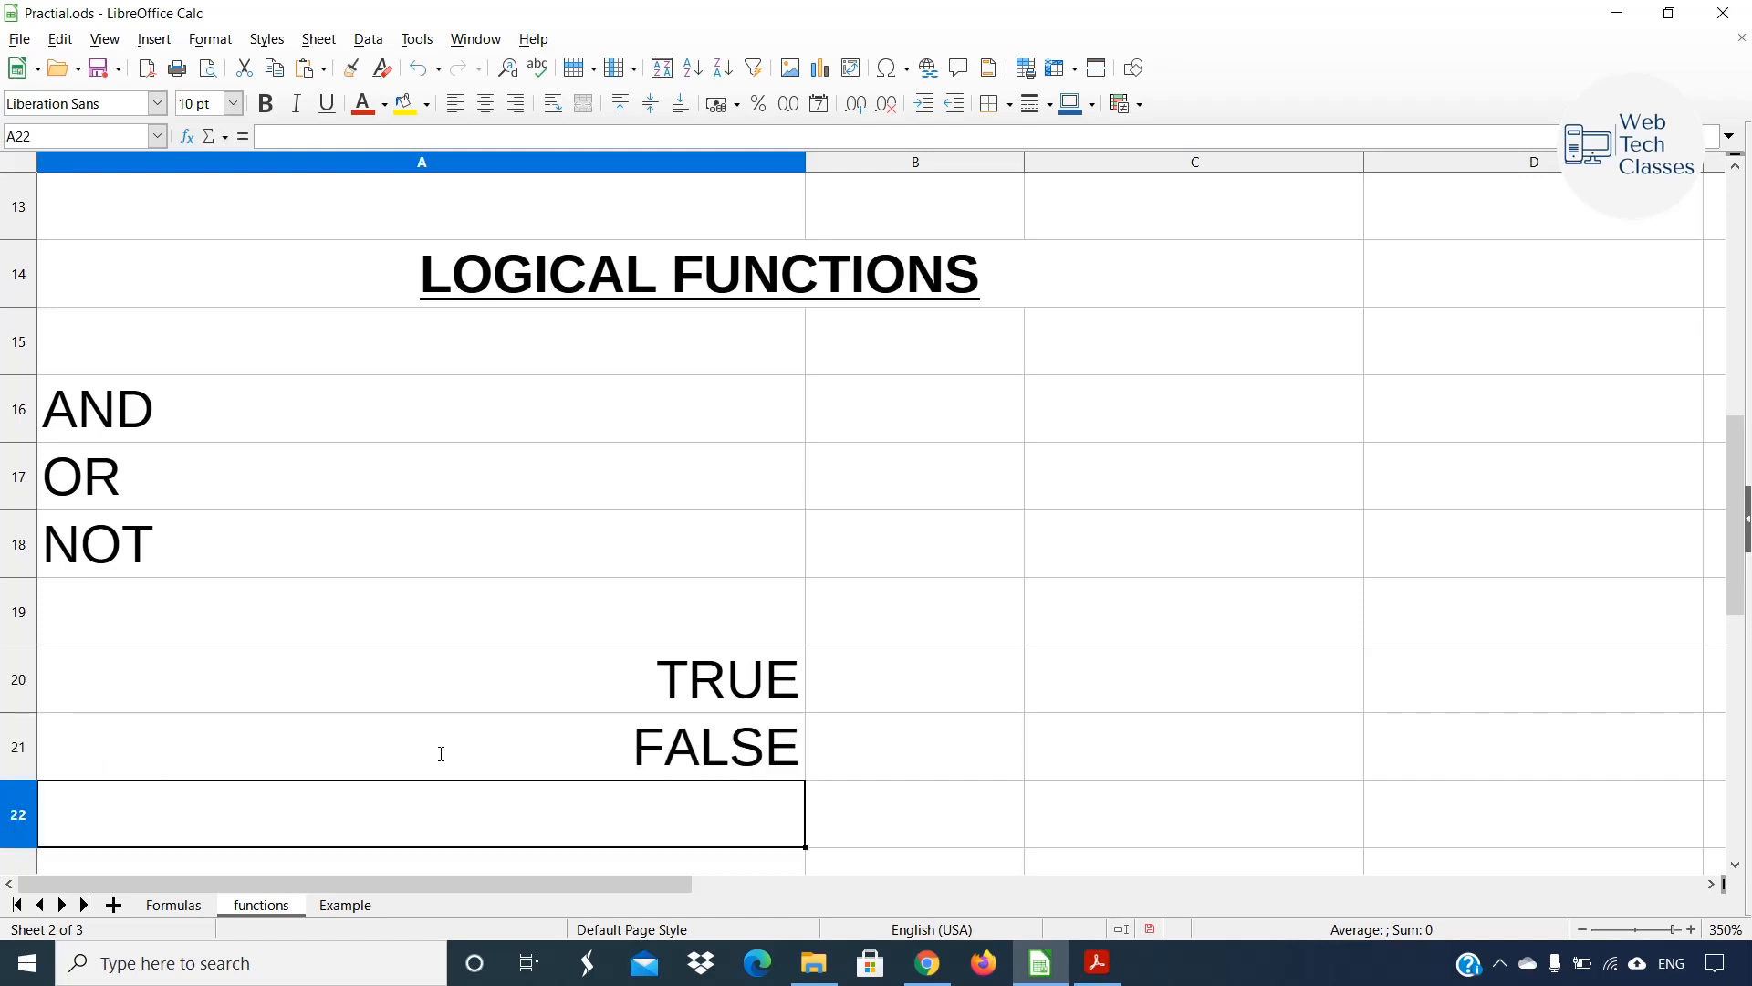
{"action": "left_click_drag", "start_coordinate": [441, 754], "coordinate": [517, 710]}
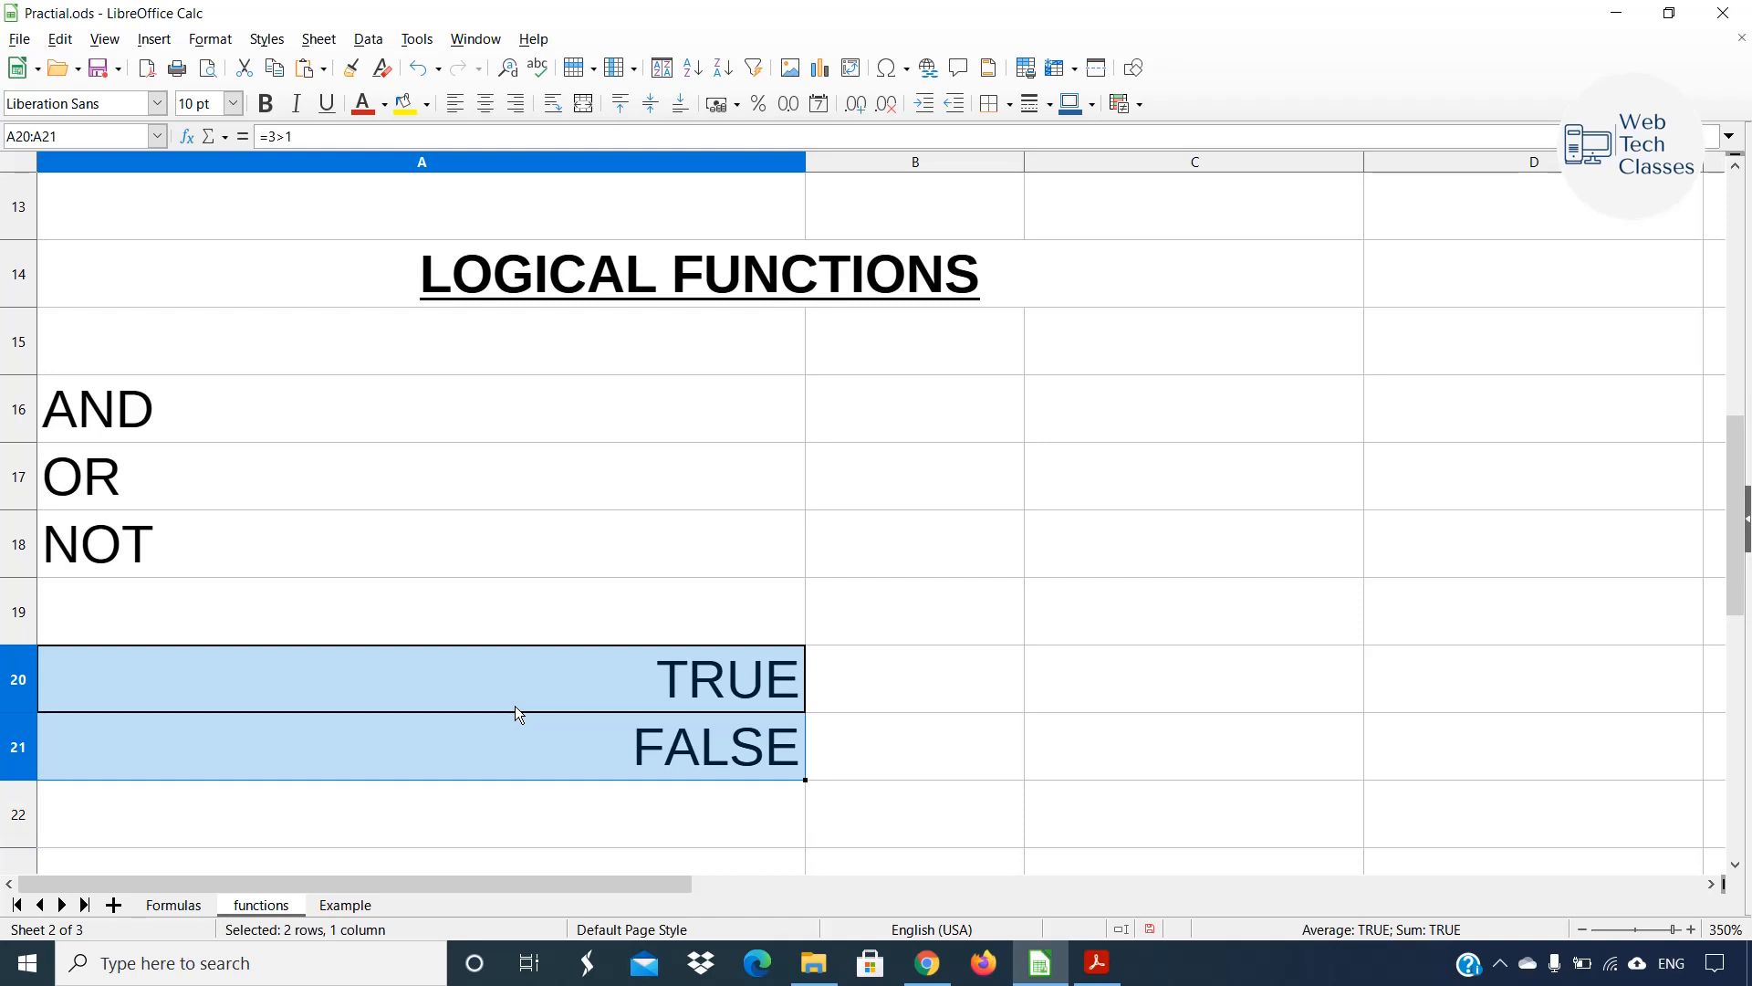
{"action": "key", "text": "Delete"}
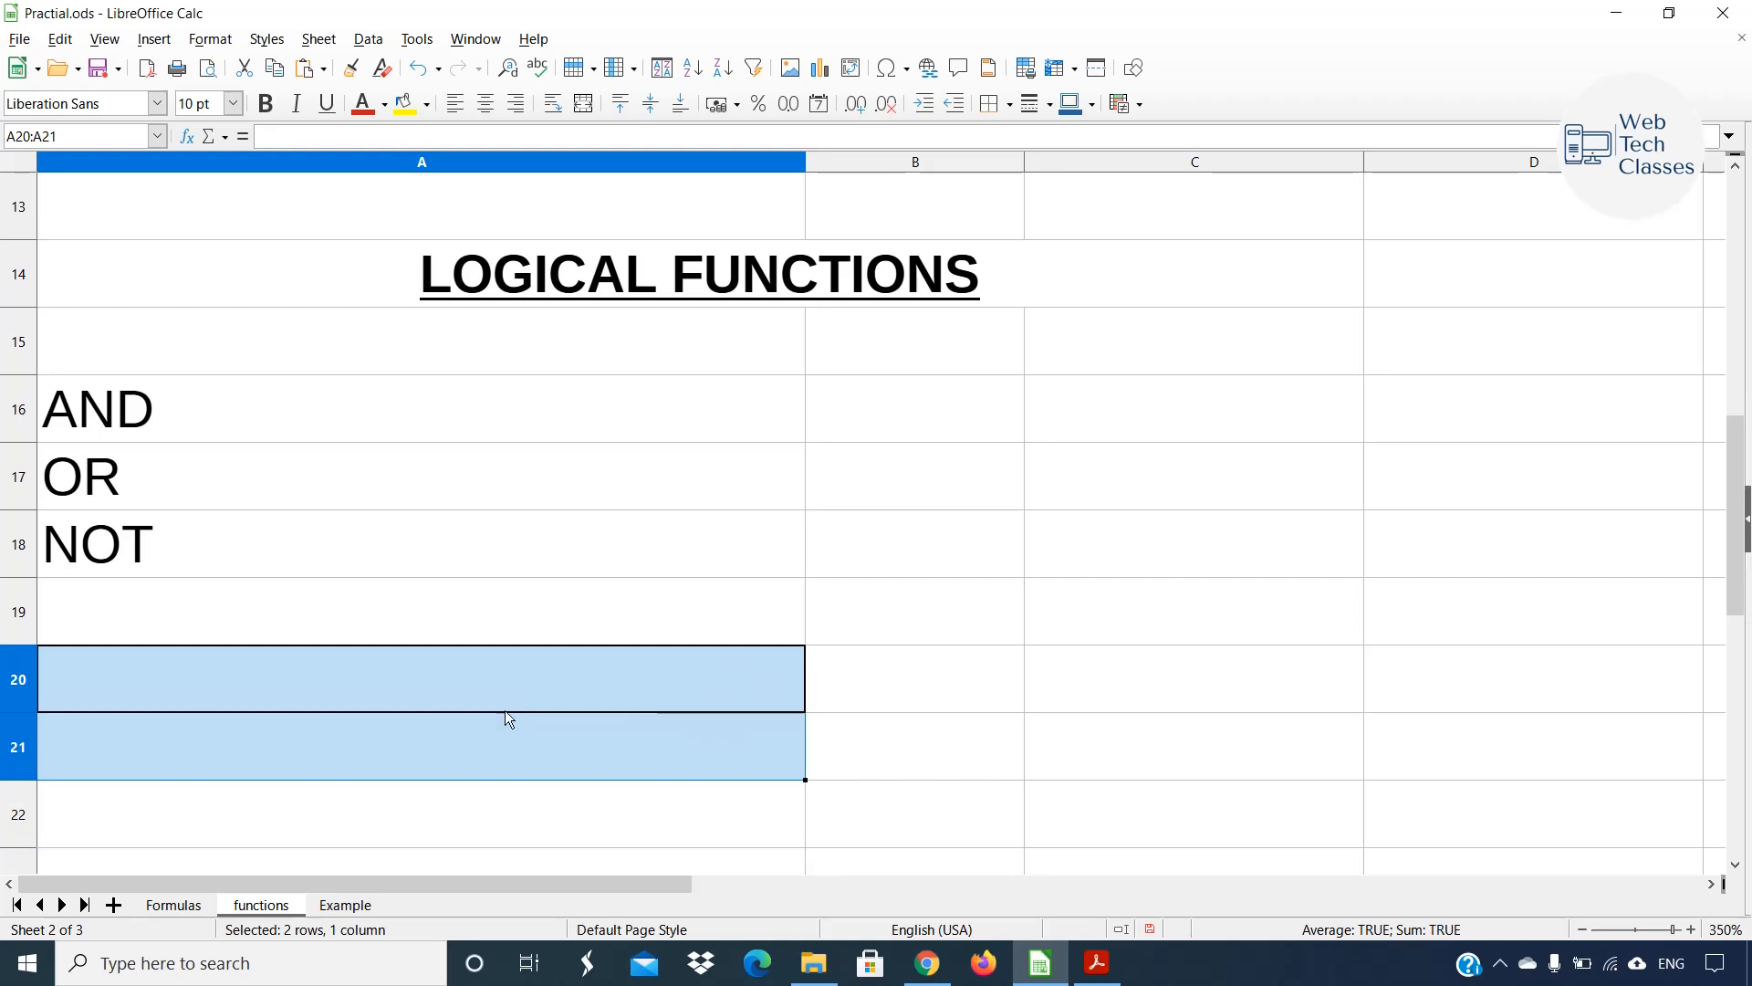
Enter the formula =(3>1)and(4>2) in A20 to combine two comparisons with AND.
{"action": "type", "text": "=(3"}
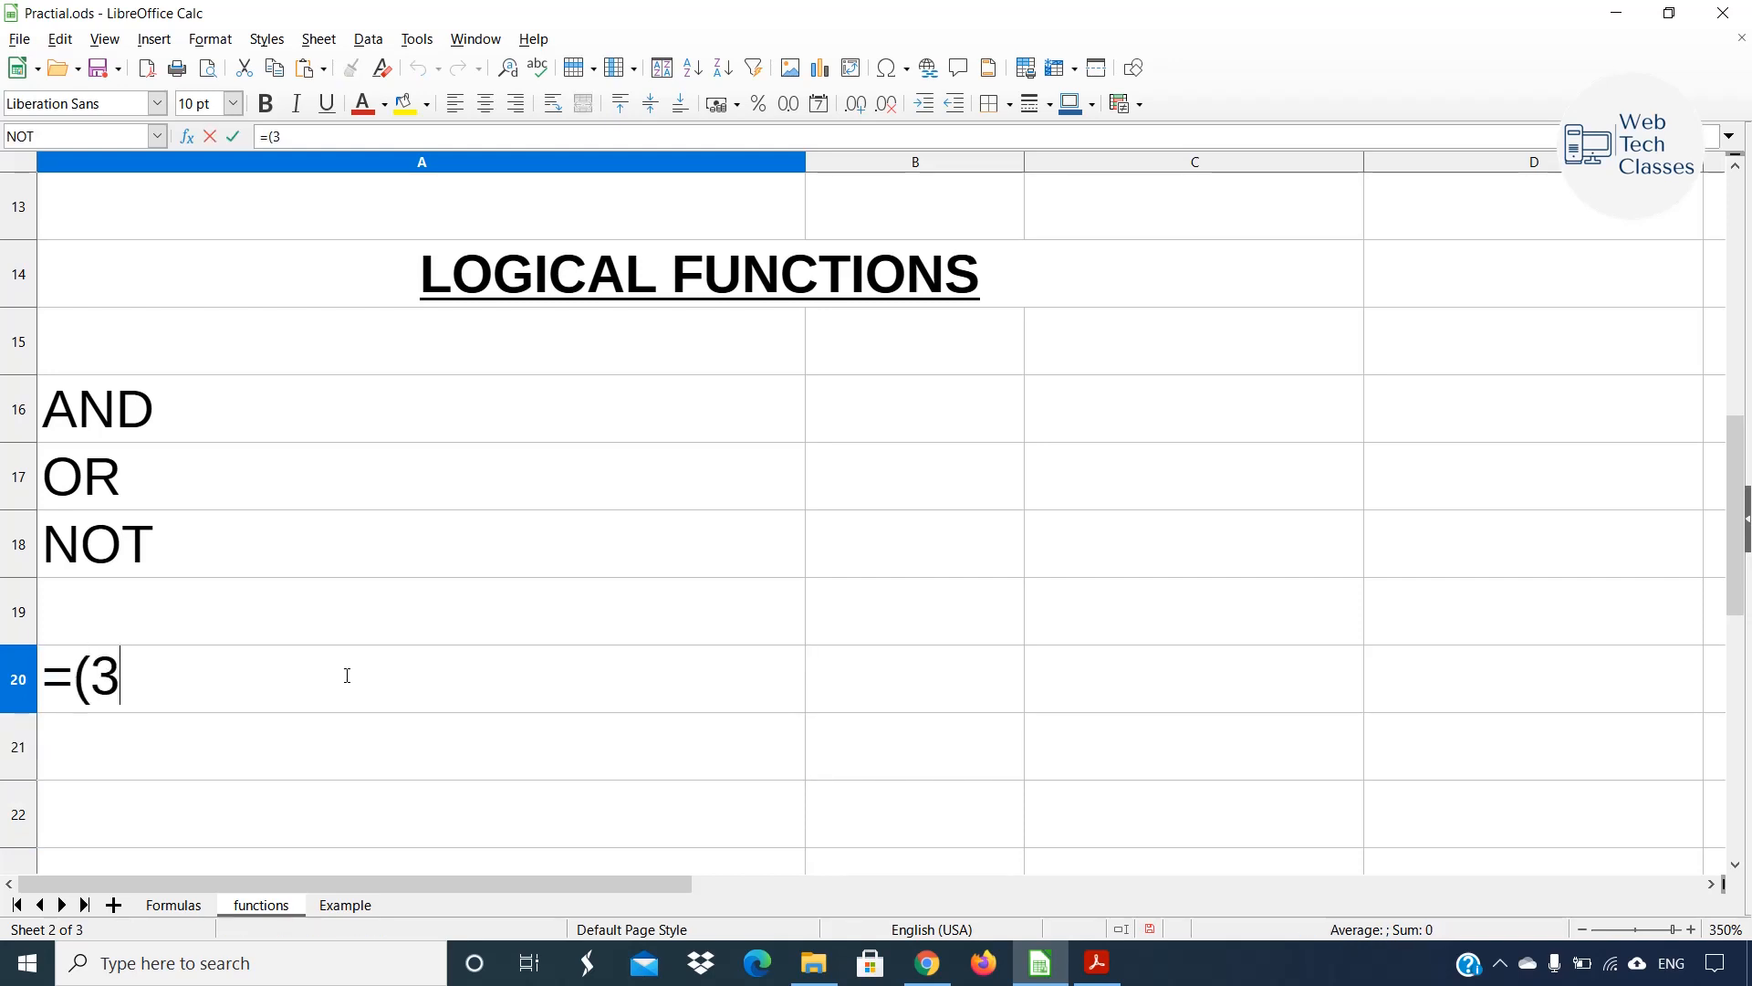
{"action": "type", "text": ">1)"}
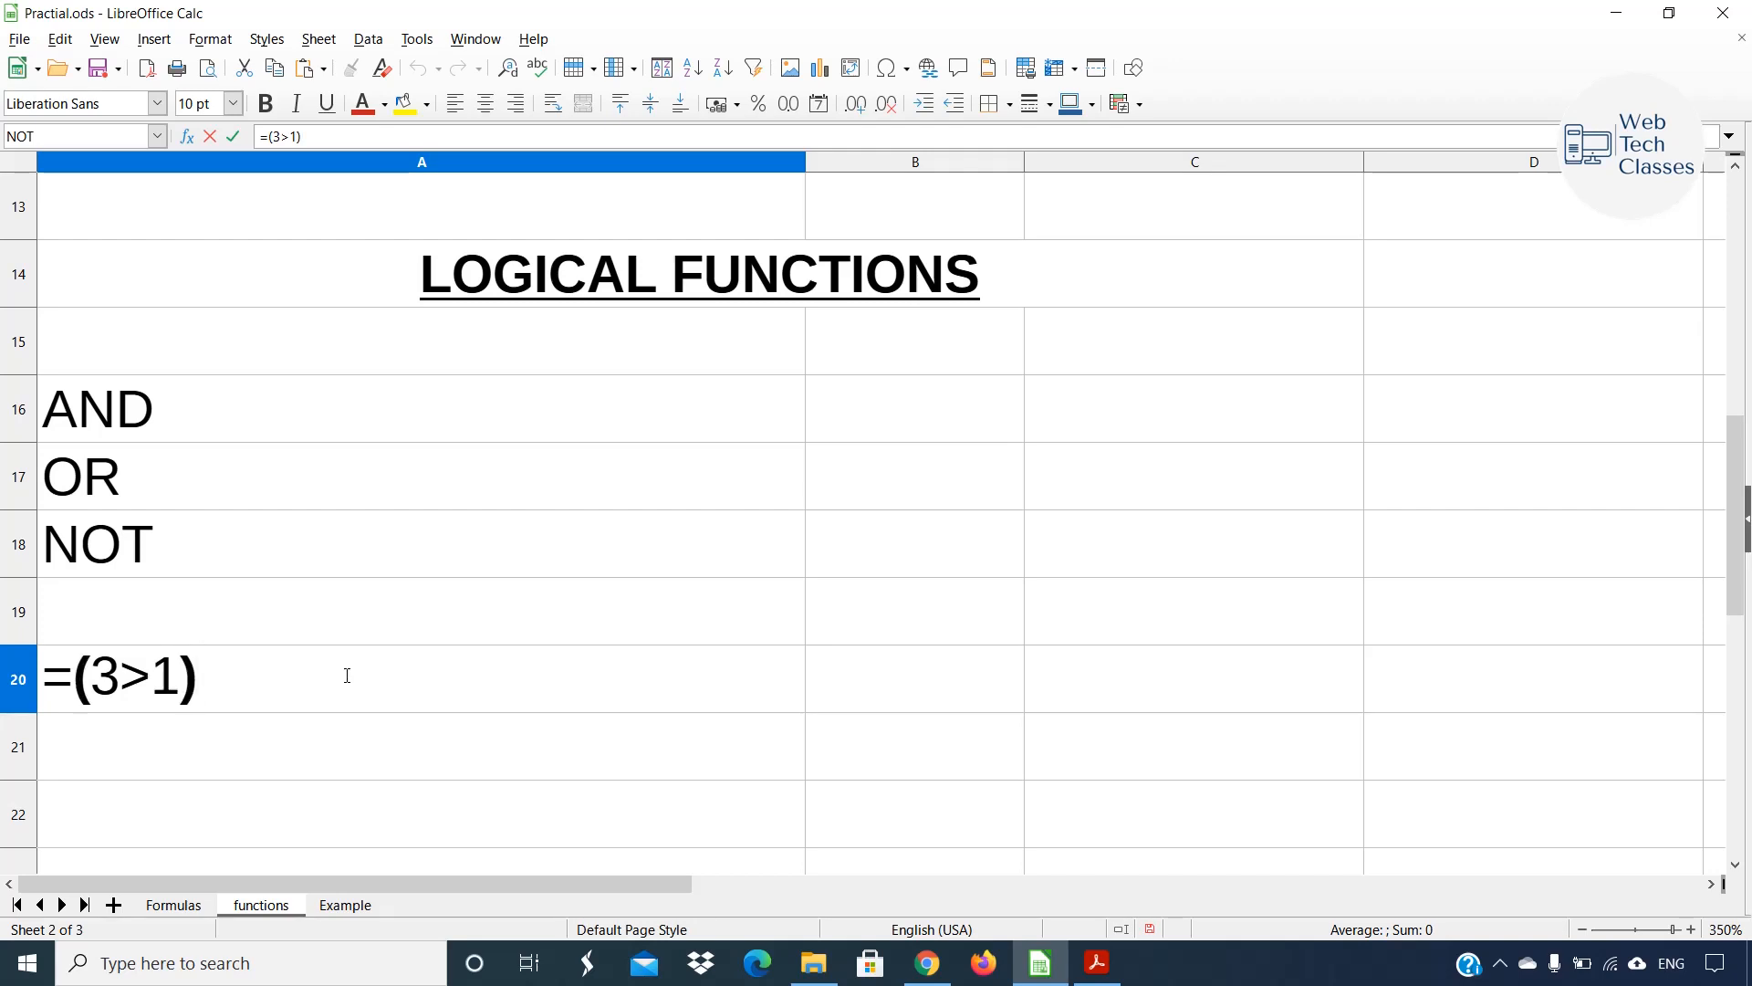
{"action": "type", "text": "and"}
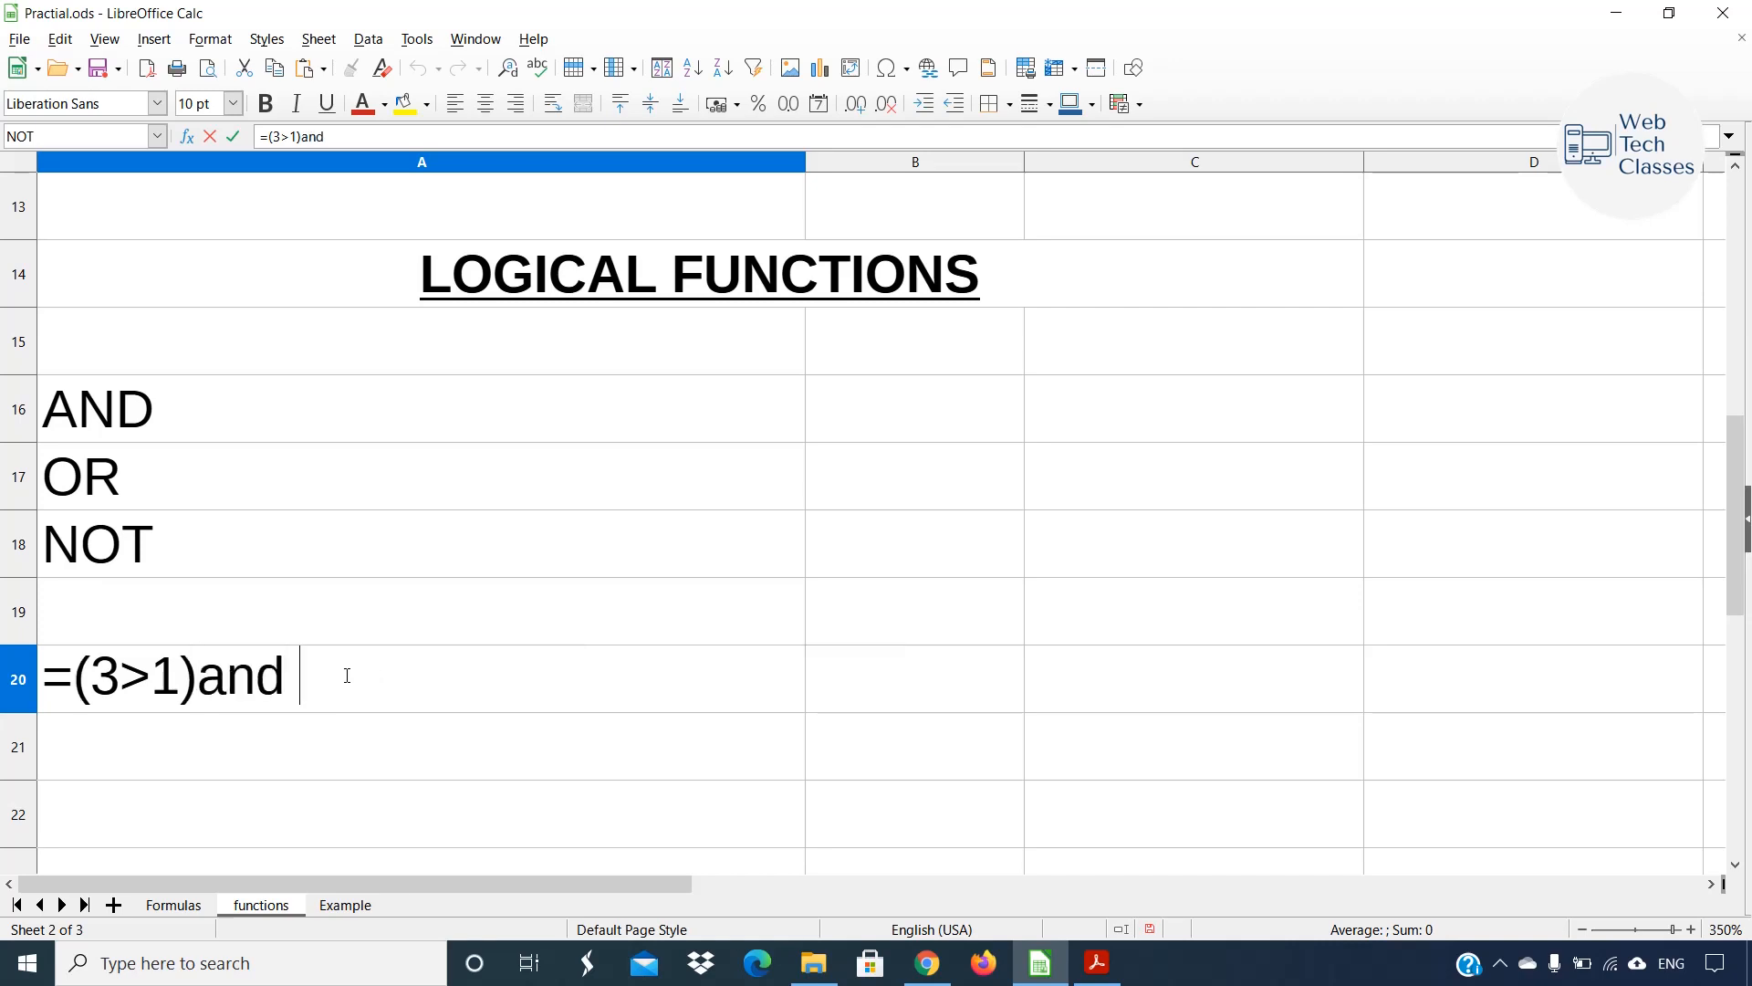
{"action": "type", "text": "("}
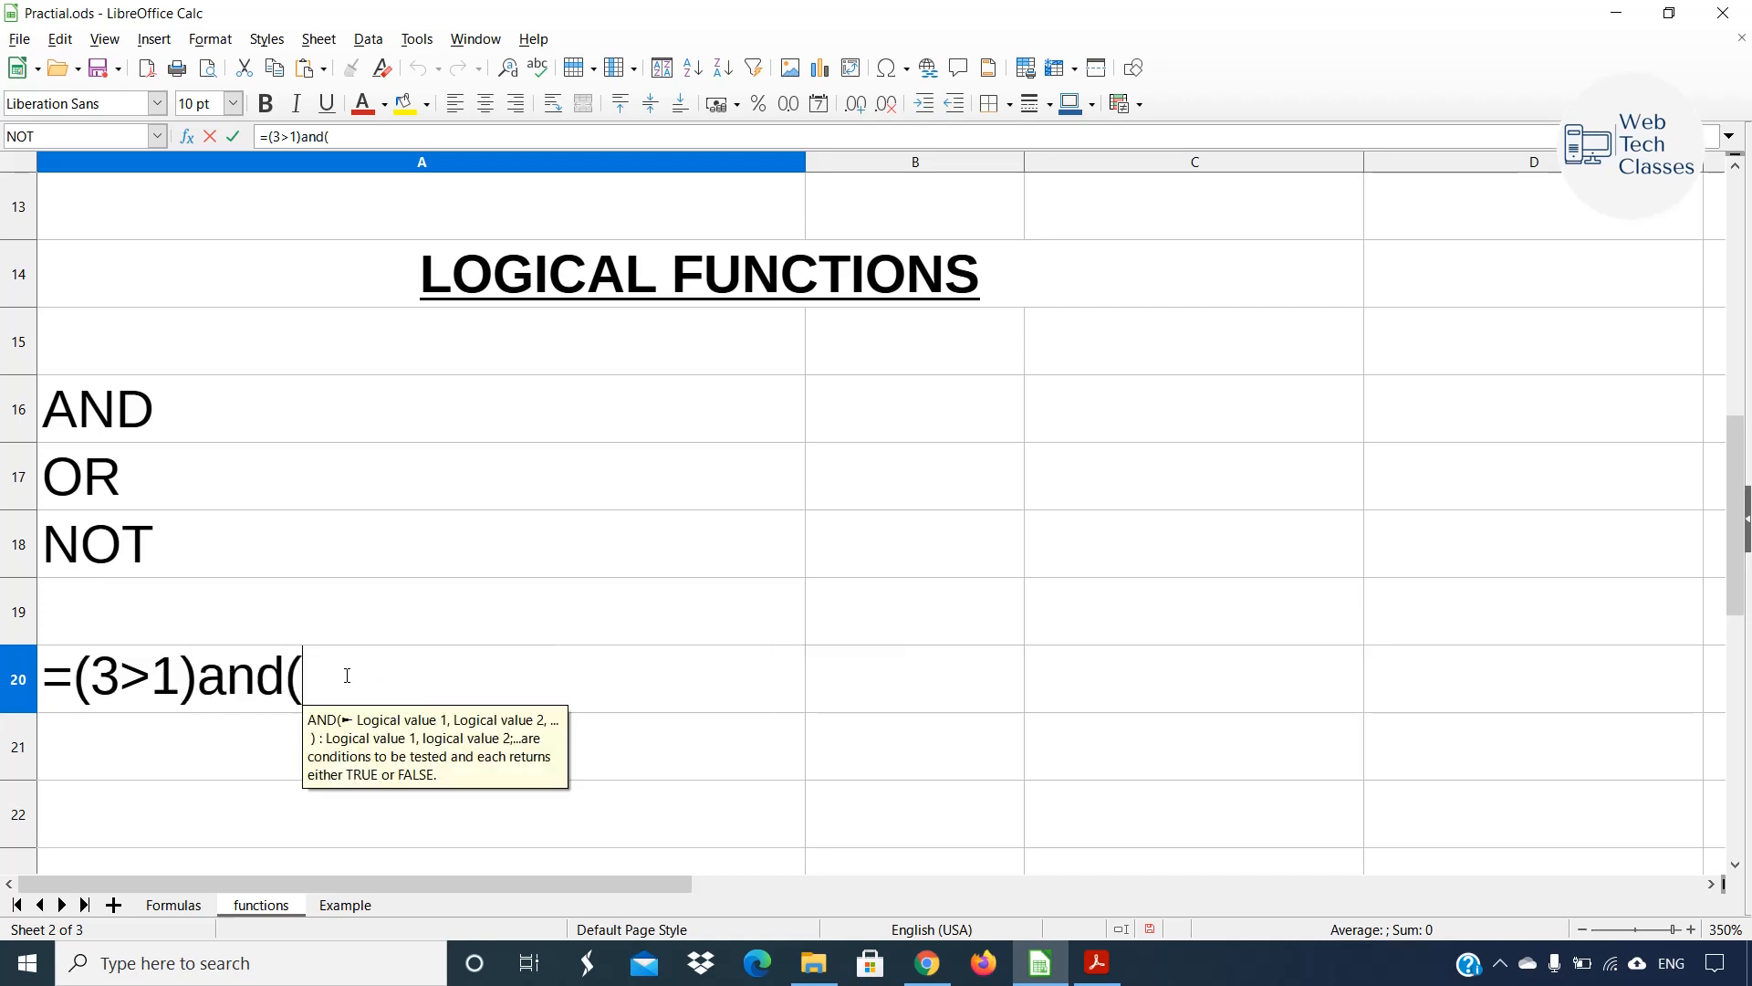
{"action": "type", "text": "4"}
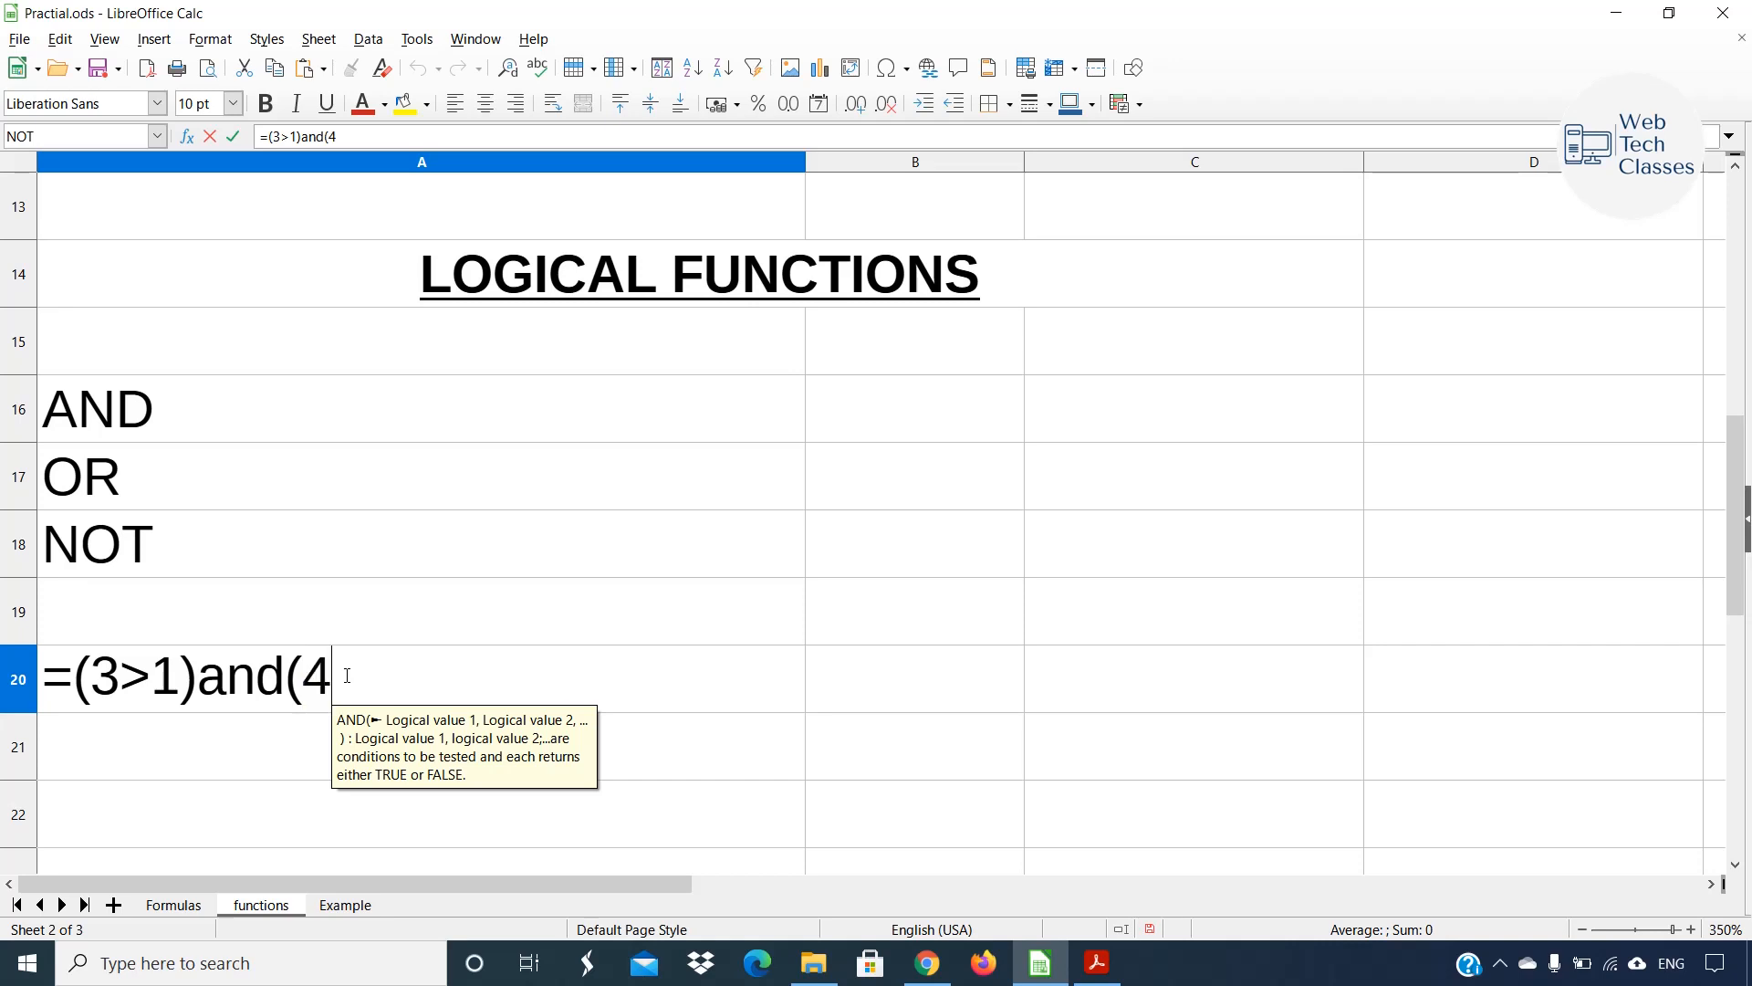
{"action": "type", "text": ">2)"}
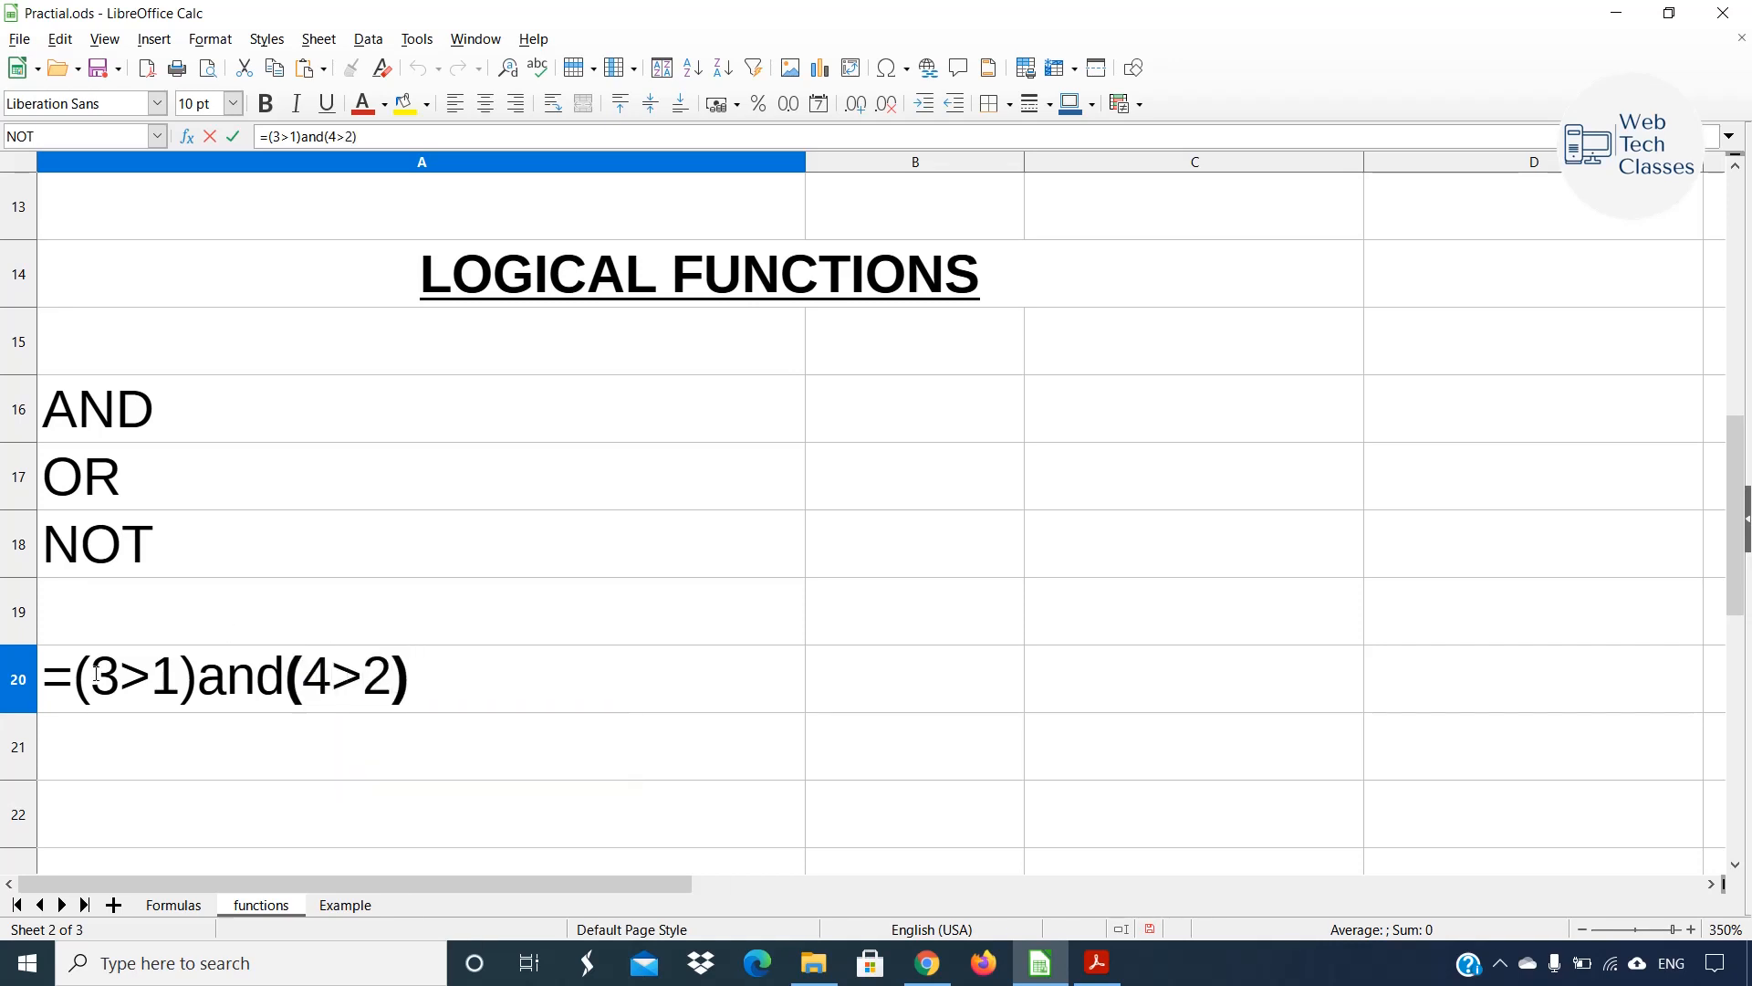
{"action": "left_click_drag", "start_coordinate": [91, 676], "coordinate": [181, 676]}
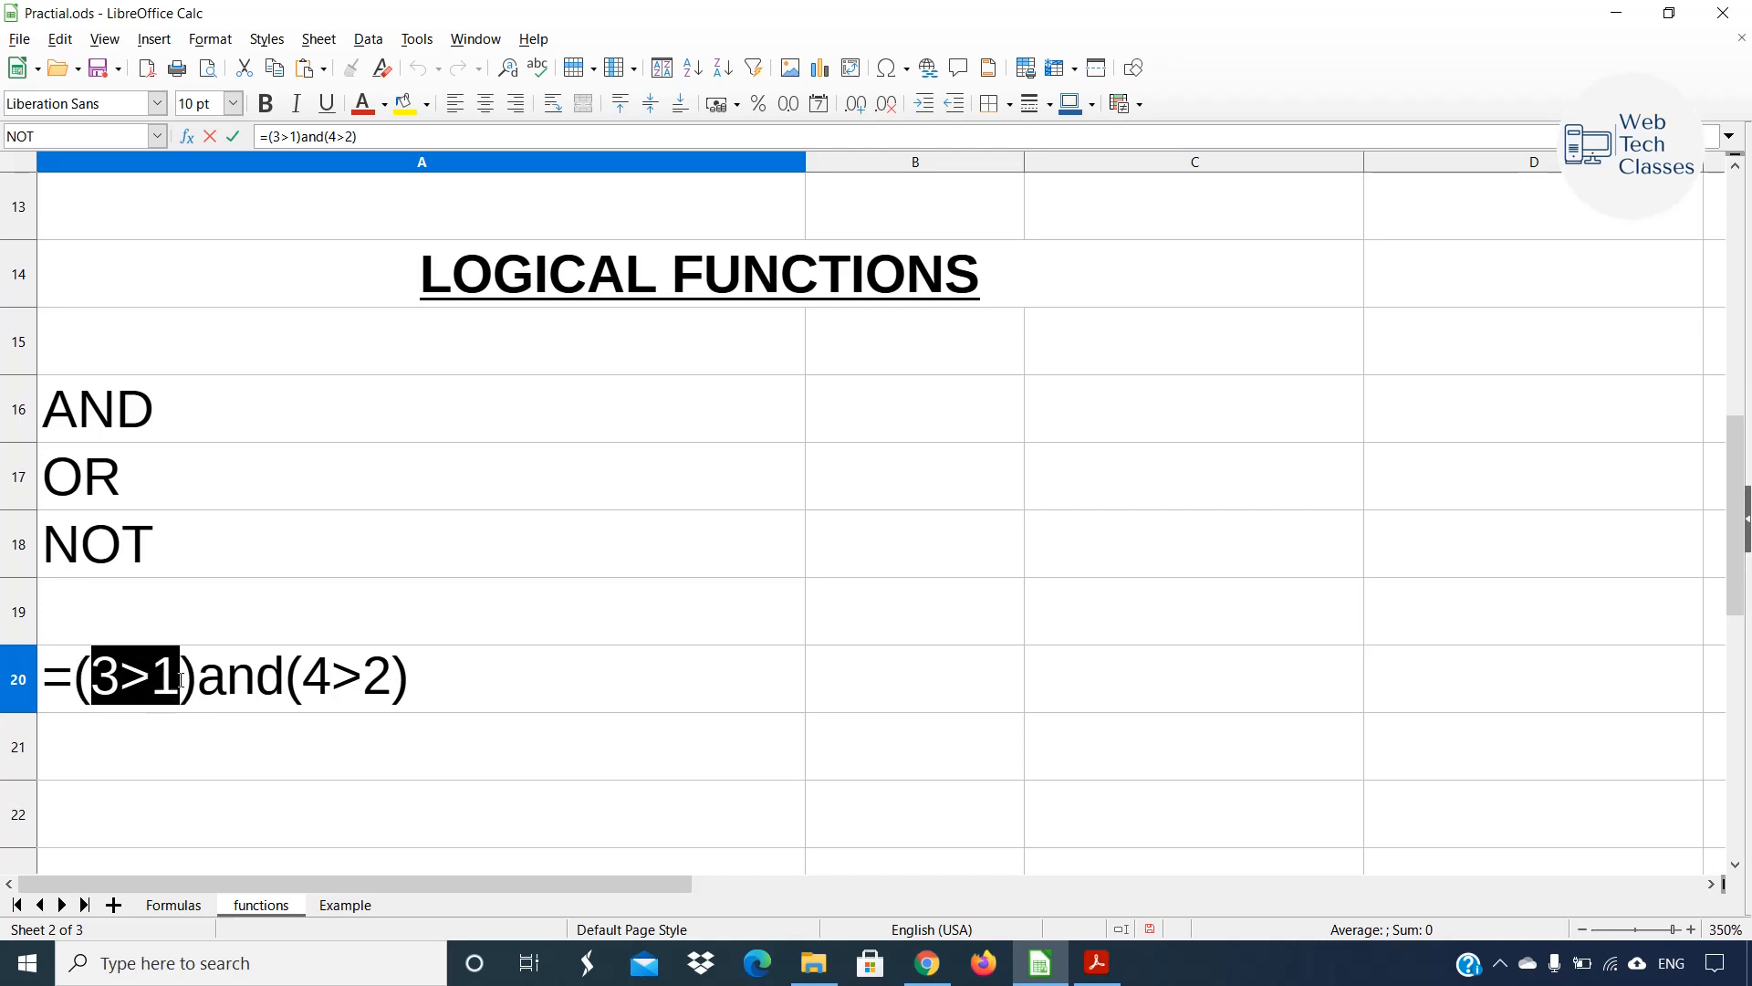
{"action": "left_click_drag", "start_coordinate": [303, 676], "coordinate": [365, 677]}
{"action": "left_click", "coordinate": [442, 677]}
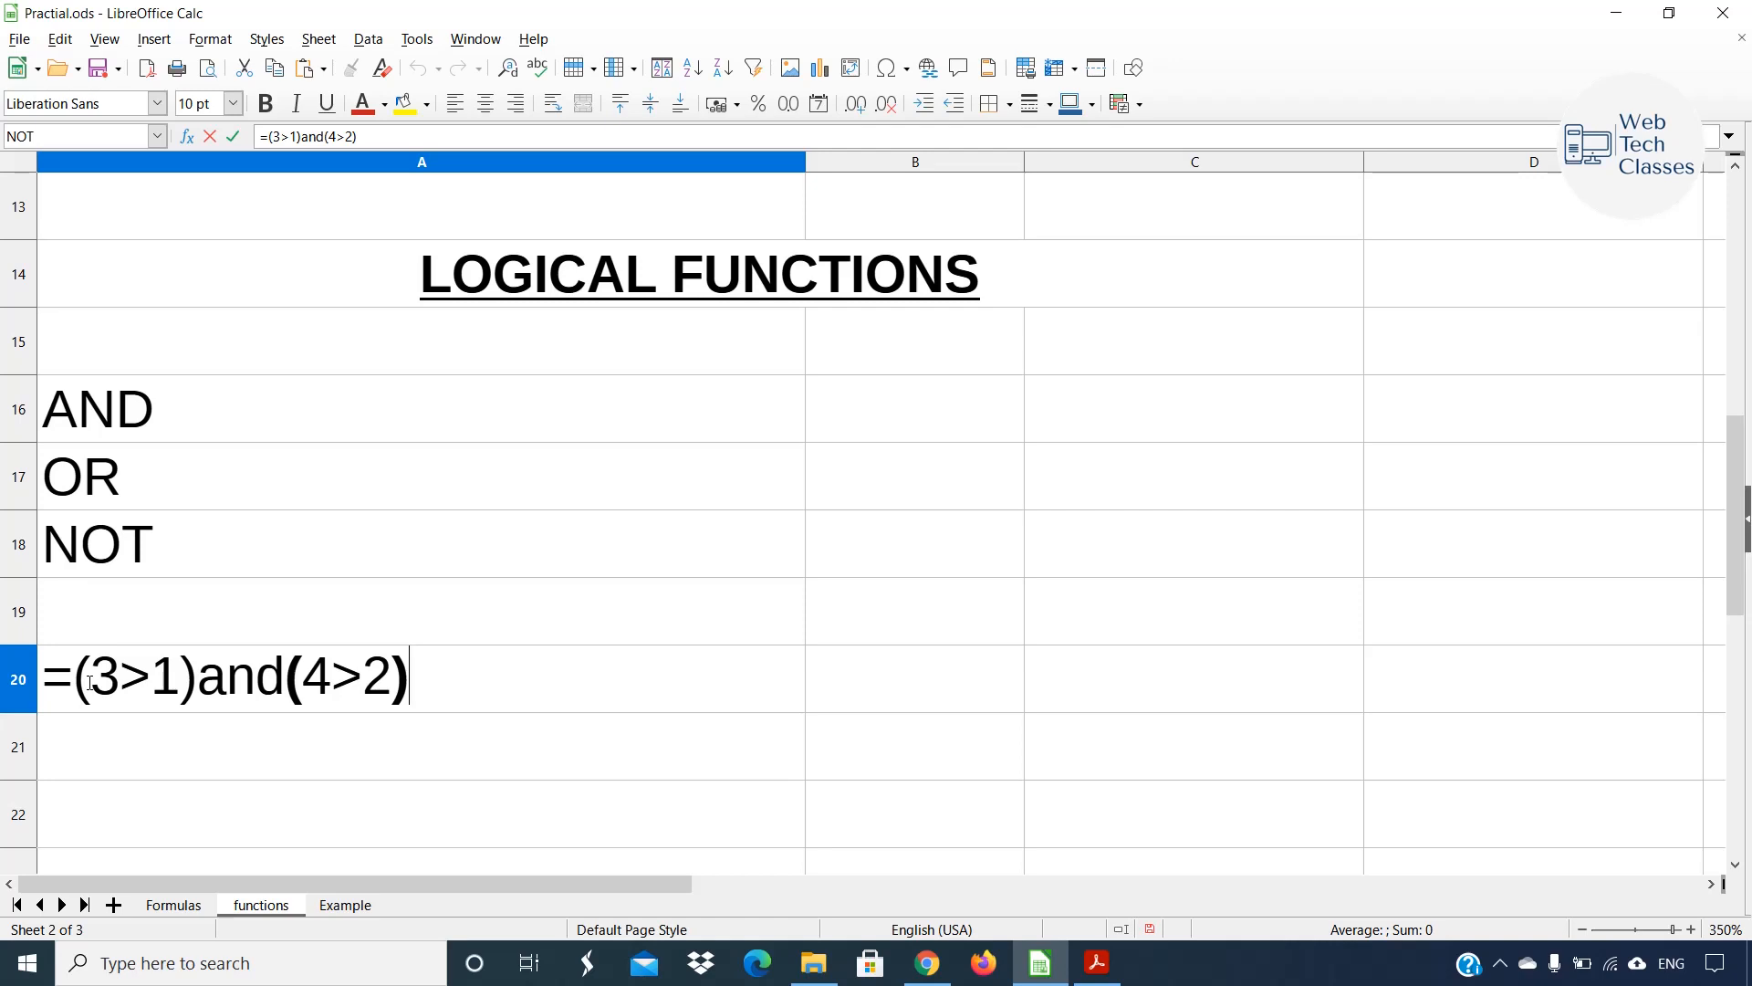
{"action": "key", "text": "Return"}
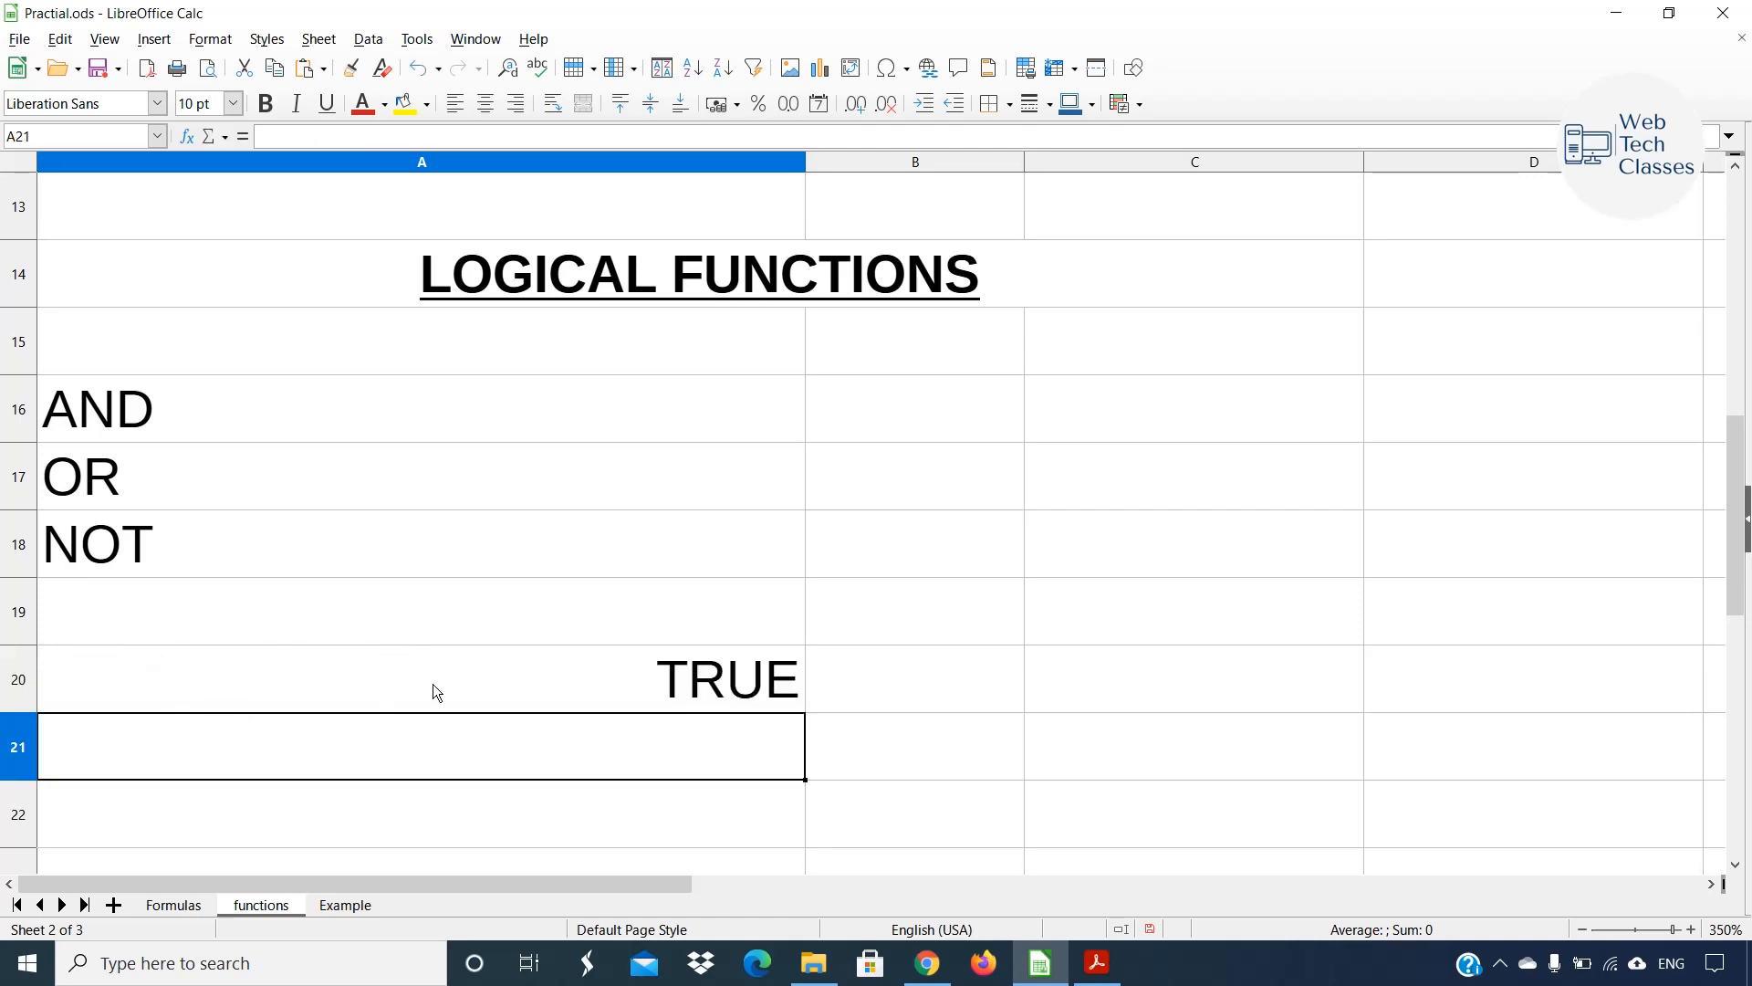
Change the second comparison of the AND formula in A20 to 4<2.
{"action": "left_click", "coordinate": [584, 675]}
{"action": "double_click", "coordinate": [585, 675]}
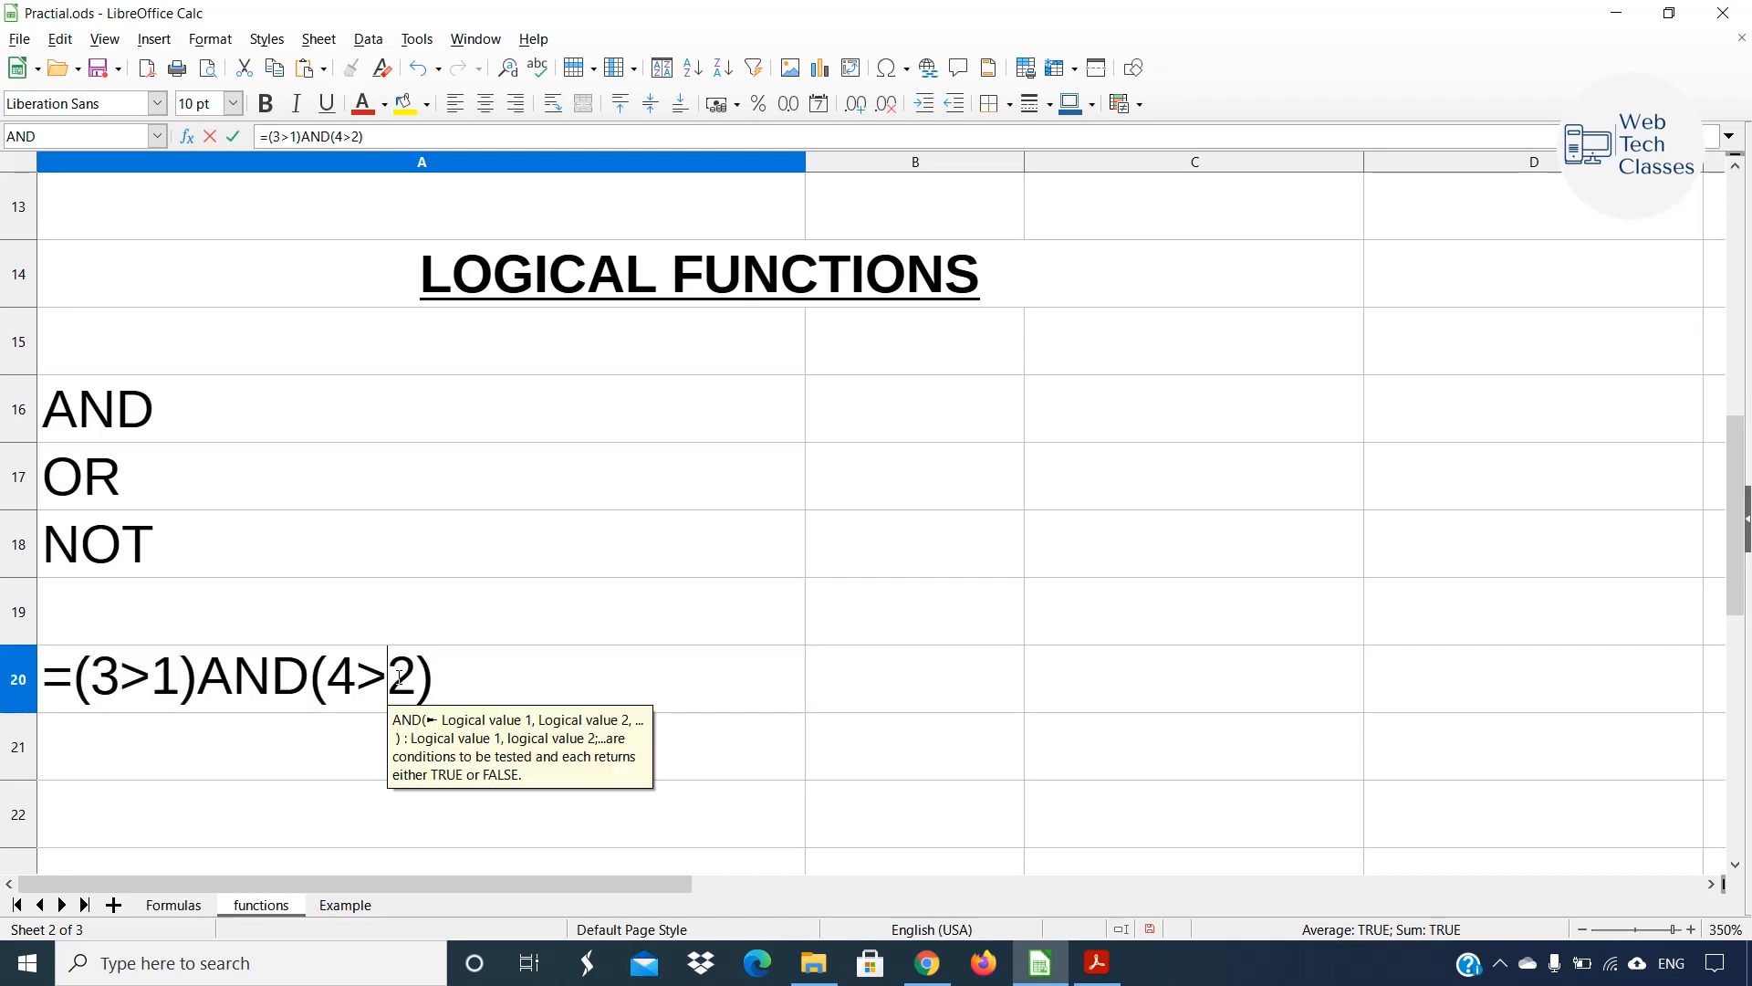
{"action": "key", "text": "BackSpace"}
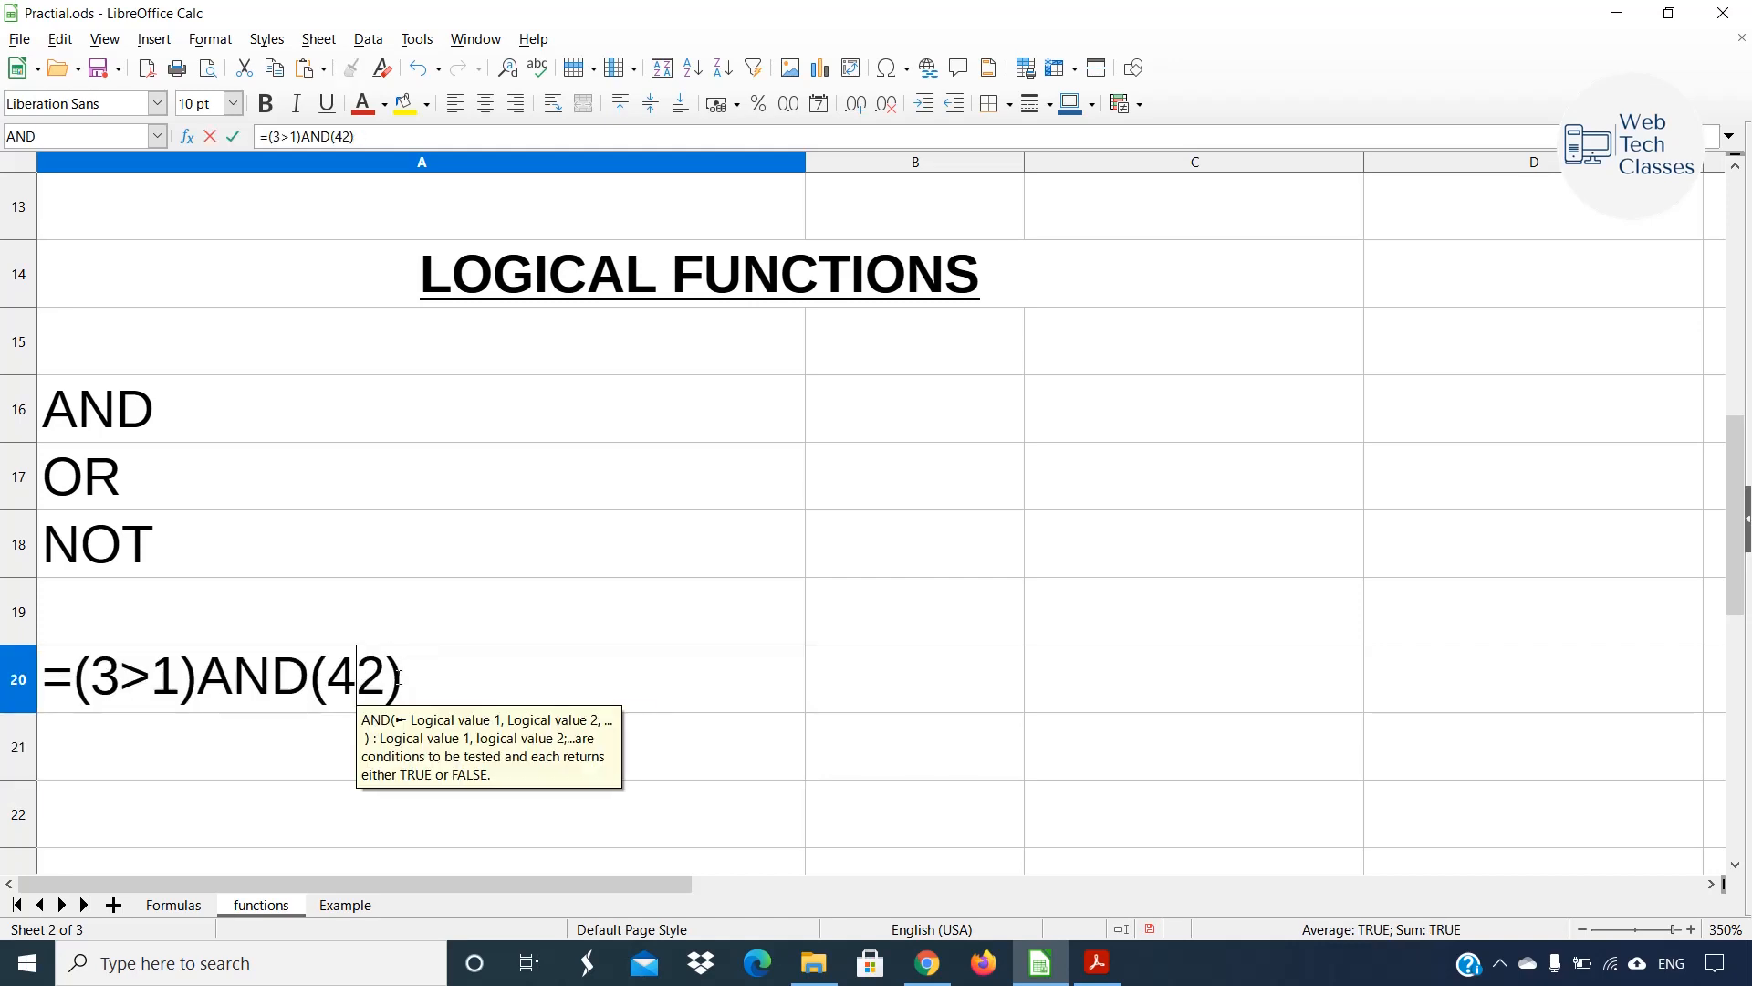
{"action": "type", "text": "<"}
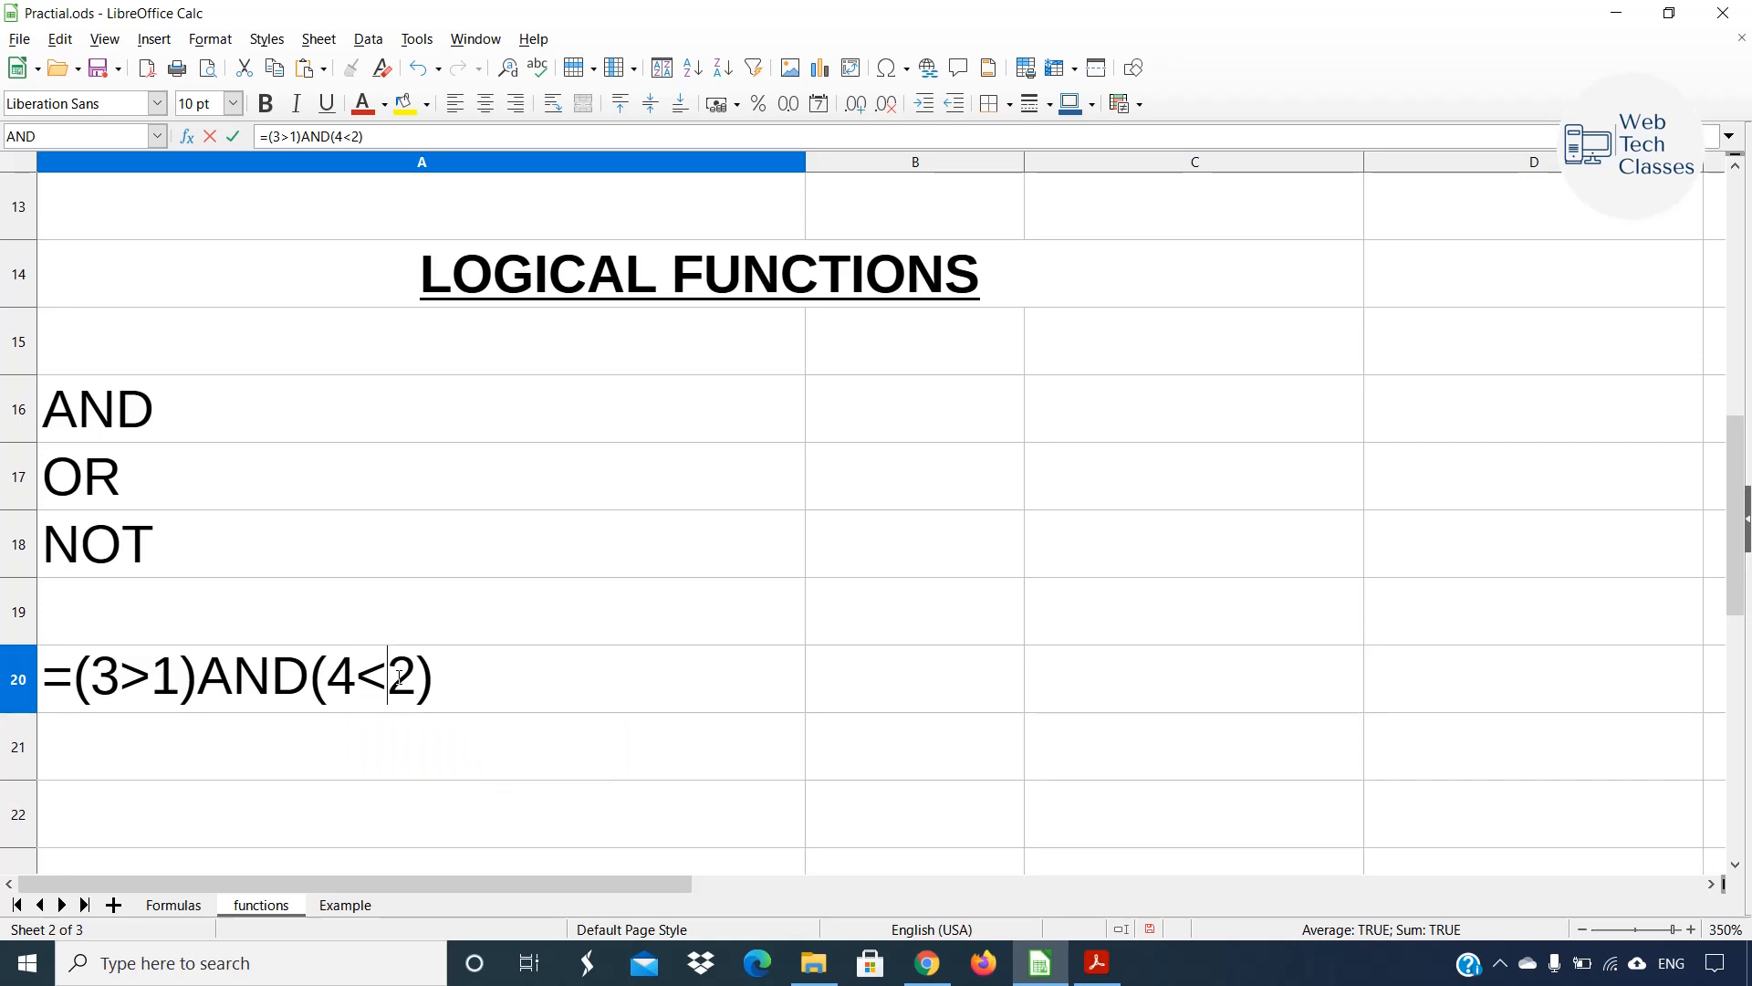
{"action": "left_click_drag", "start_coordinate": [435, 680], "coordinate": [311, 679]}
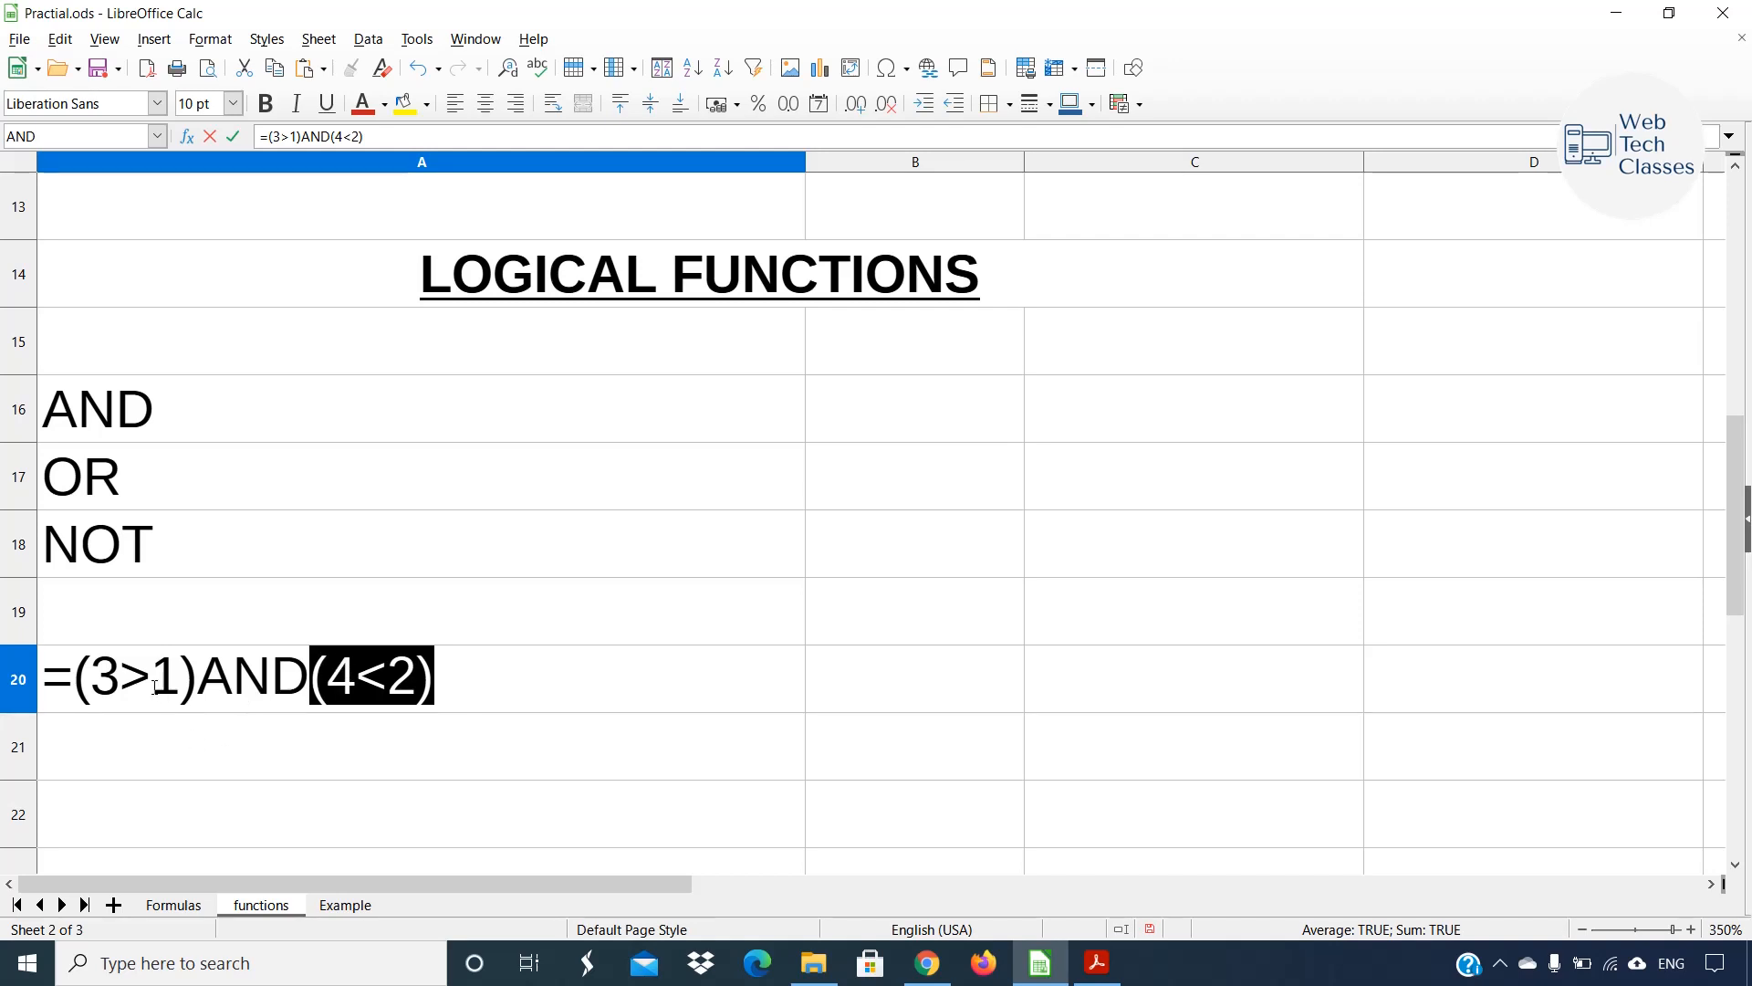
{"action": "key", "text": "Return"}
Replace AND with OR in the A20 formula so that it reads =(3>1)OR(4<2).
{"action": "double_click", "coordinate": [410, 681]}
{"action": "left_click", "coordinate": [311, 681]}
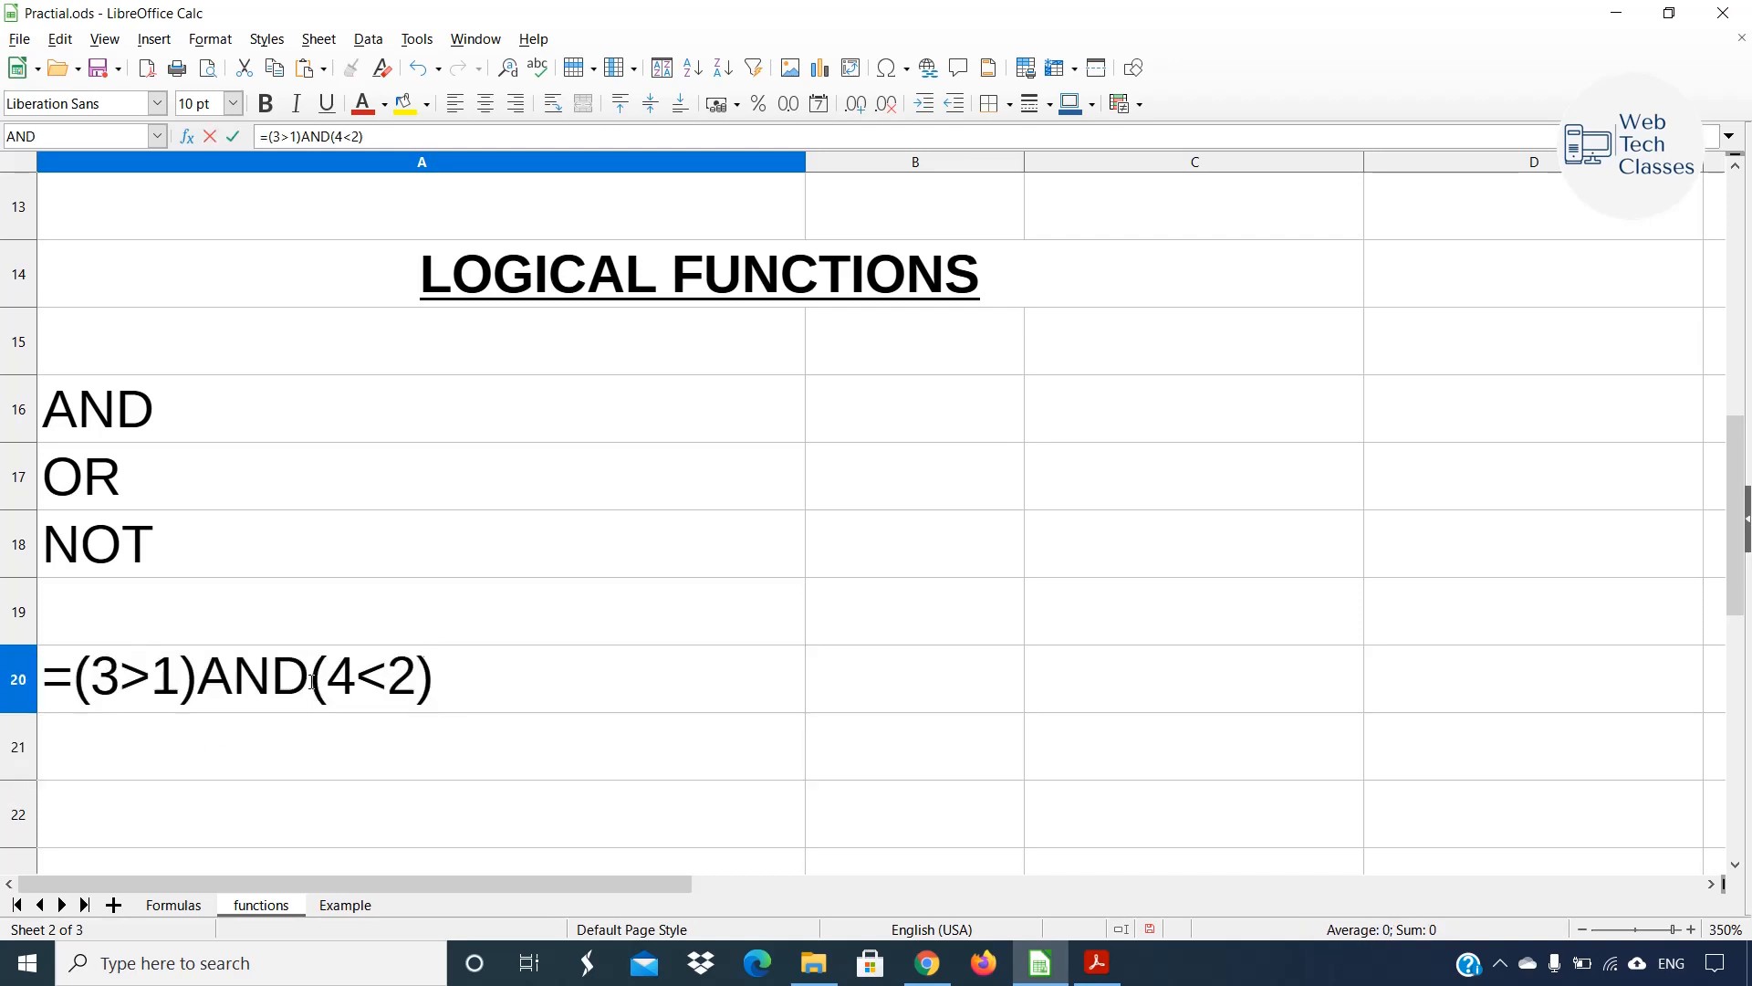
{"action": "key", "text": "BackSpace"}
{"action": "key", "text": "BackSpace"}
{"action": "key", "text": "BackSpace"}
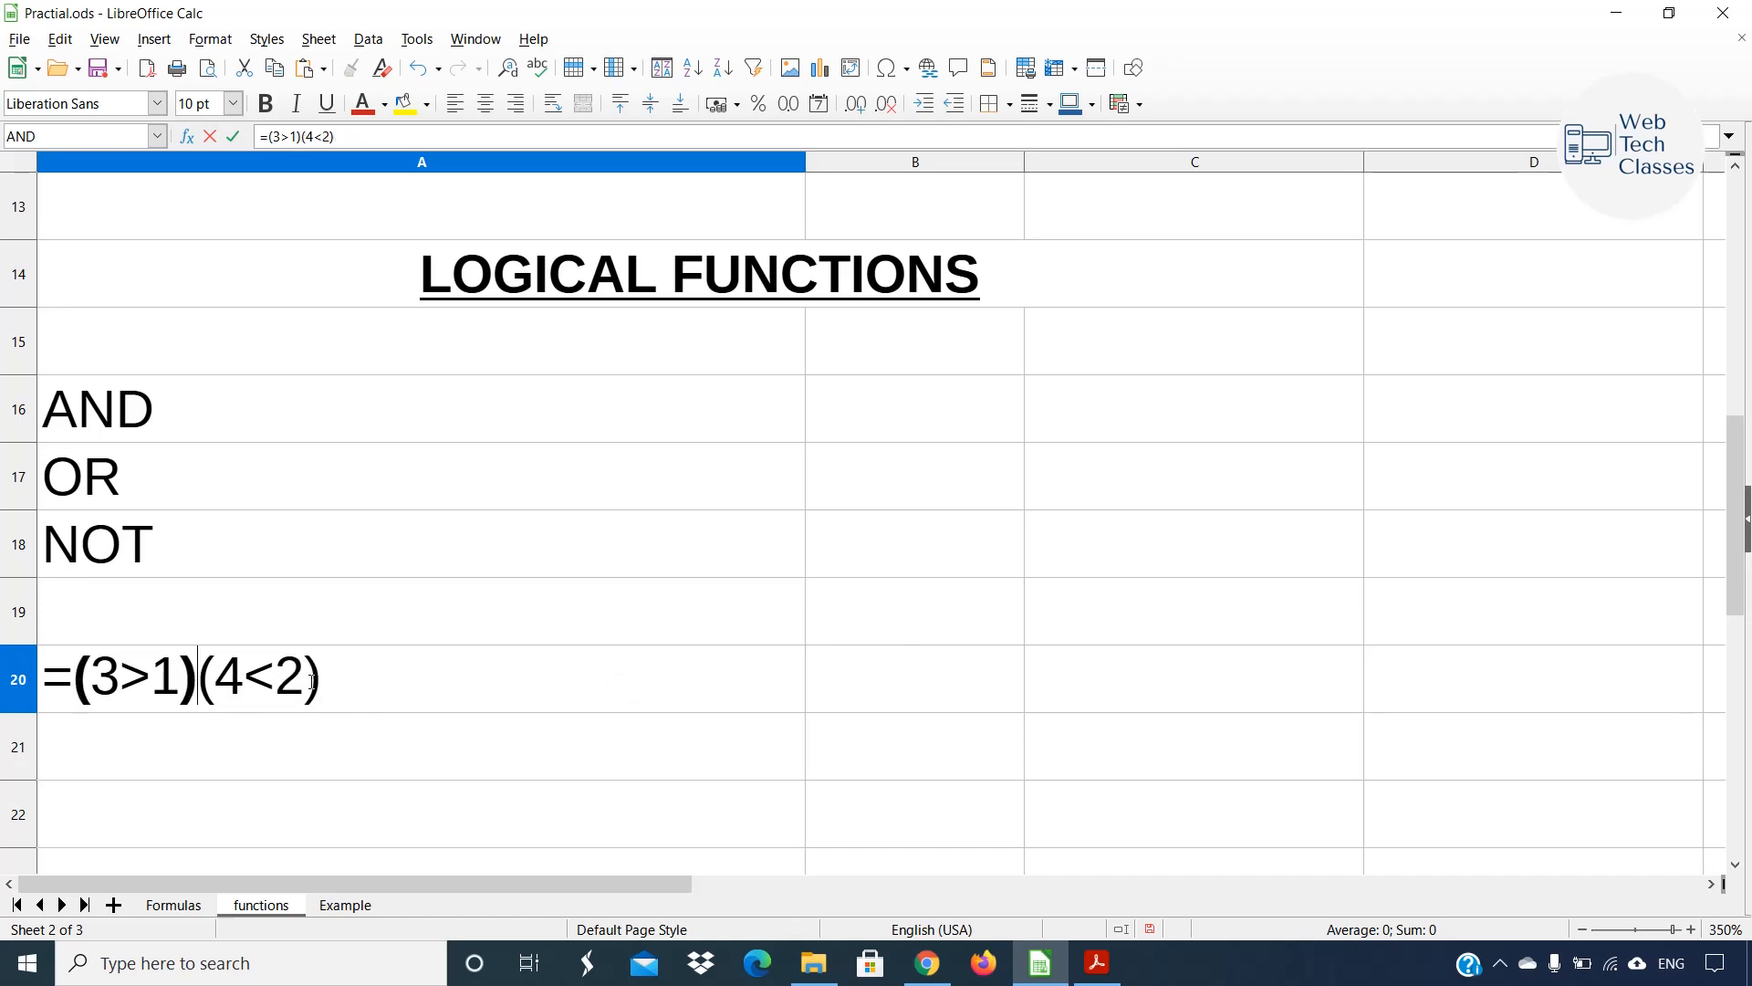
{"action": "type", "text": "OR"}
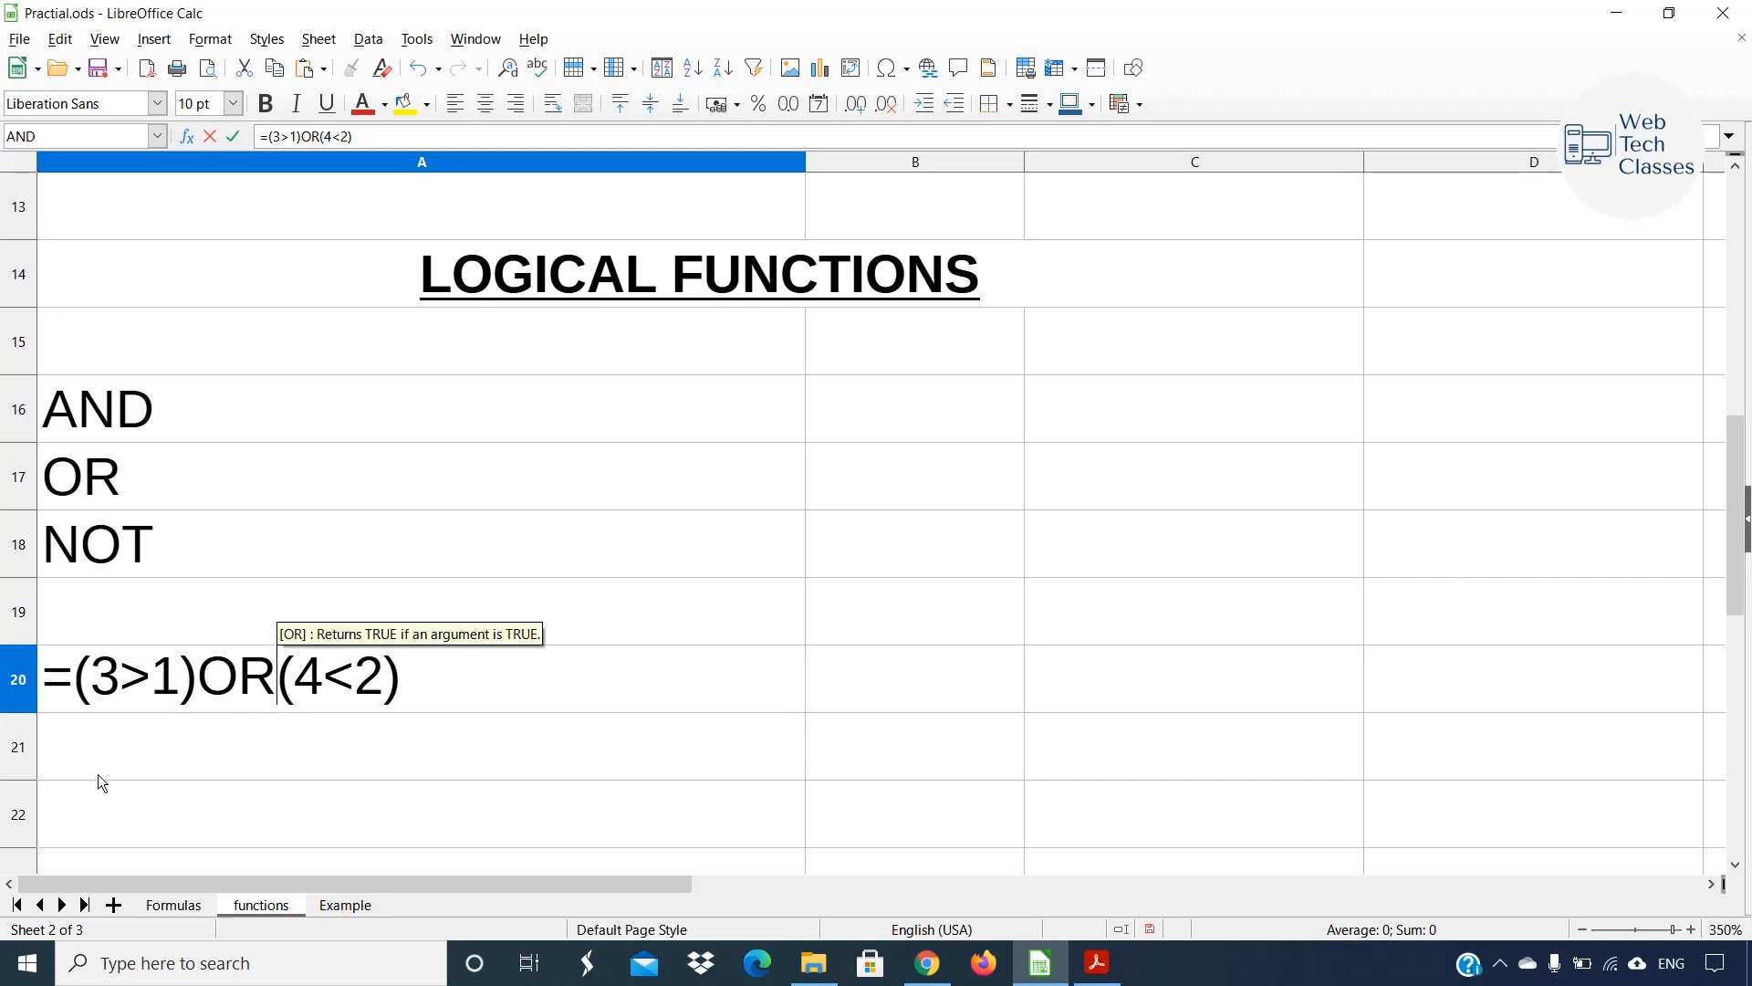
{"action": "left_click", "coordinate": [427, 691]}
{"action": "left_click_drag", "start_coordinate": [427, 691], "coordinate": [66, 671]}
{"action": "left_click", "coordinate": [291, 680]}
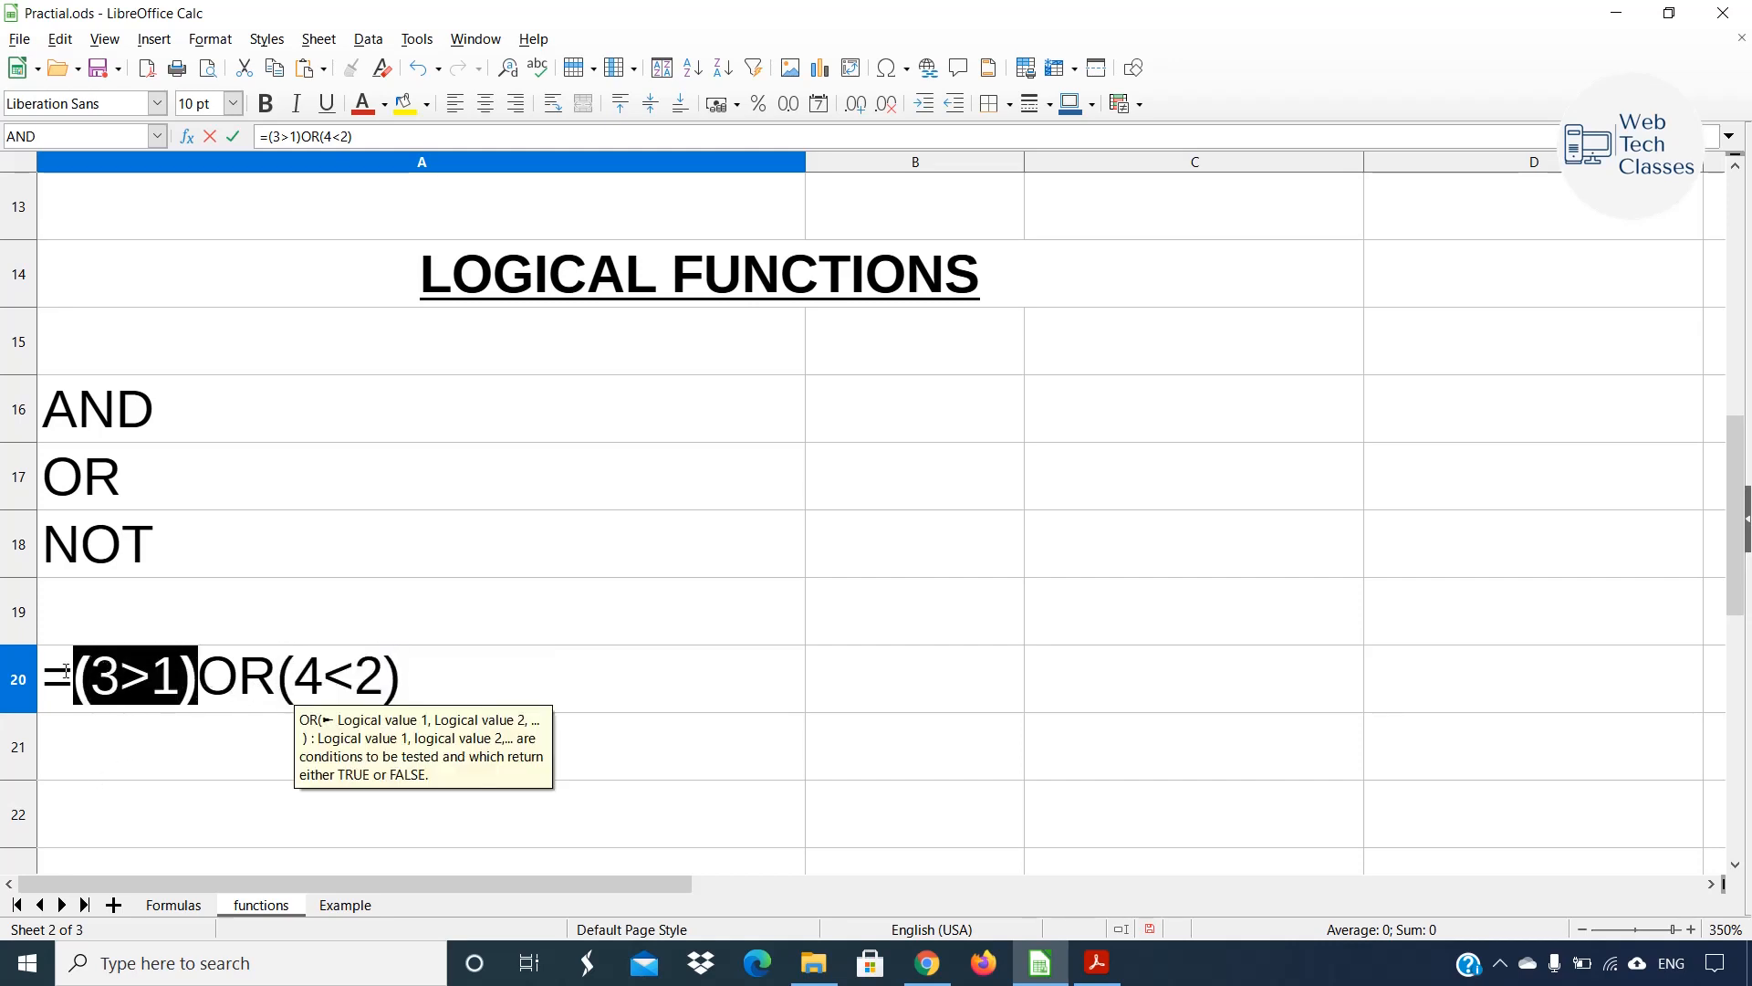
{"action": "left_click_drag", "start_coordinate": [402, 675], "coordinate": [284, 671]}
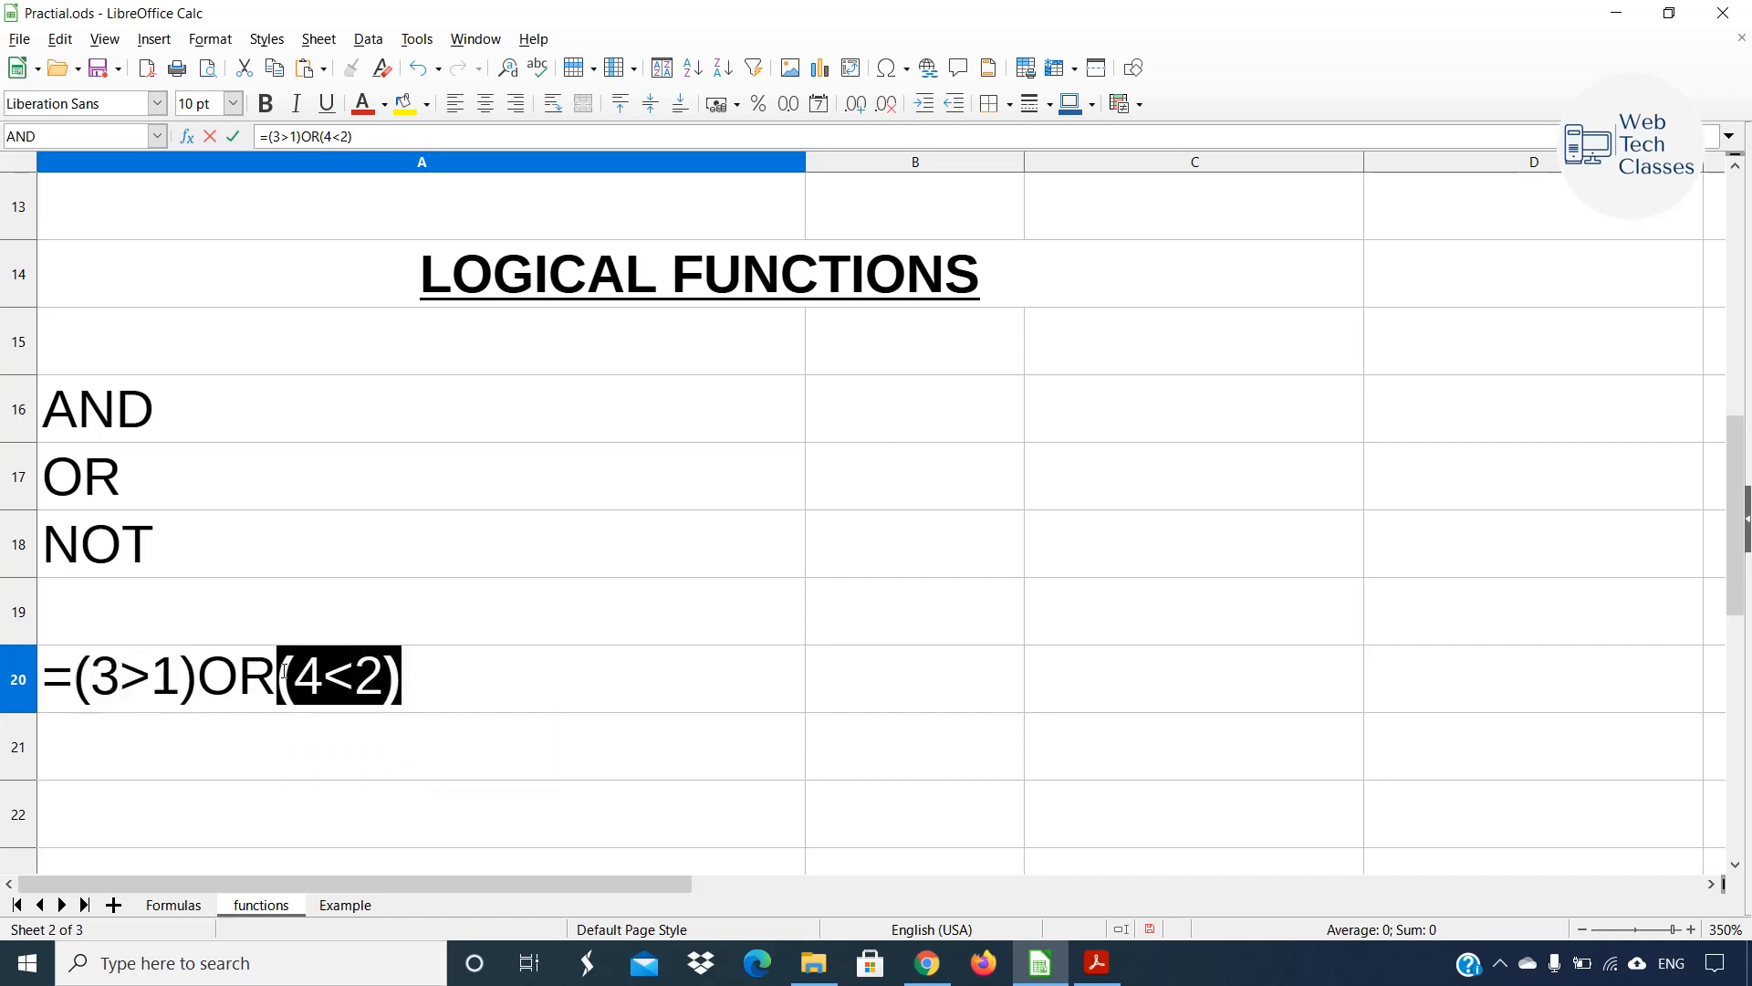
{"action": "left_click", "coordinate": [199, 678]}
{"action": "left_click_drag", "start_coordinate": [182, 678], "coordinate": [94, 678]}
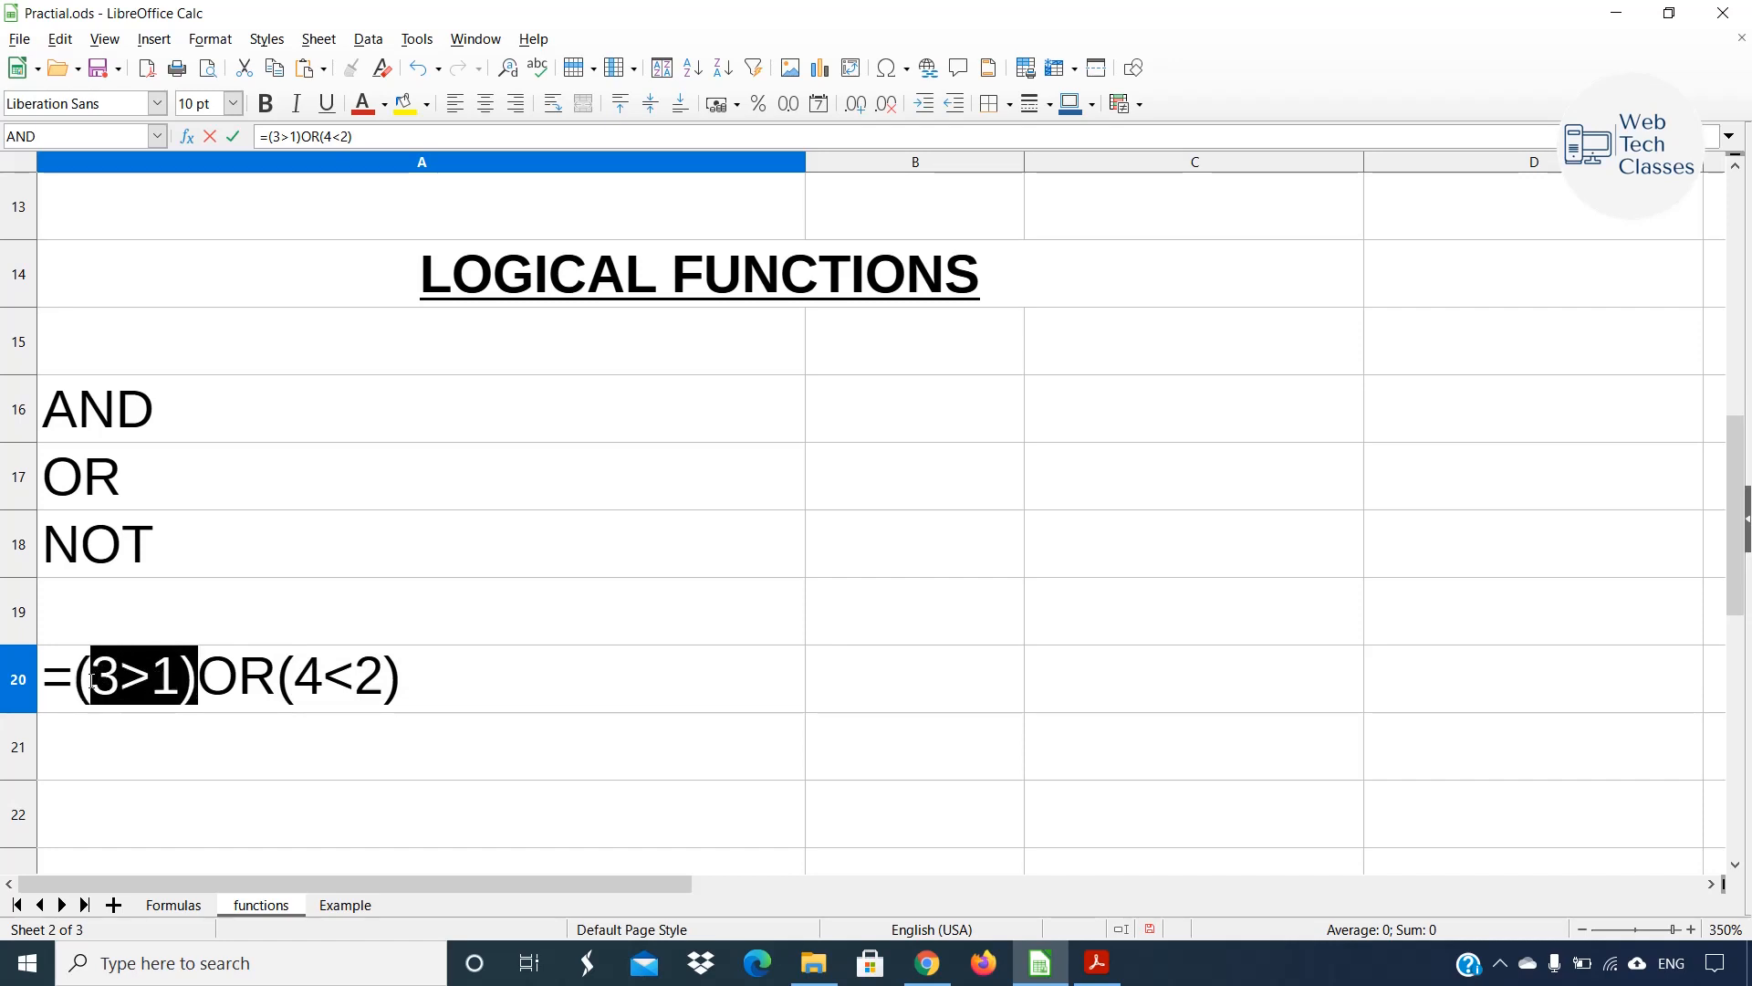
{"action": "key", "text": "Return"}
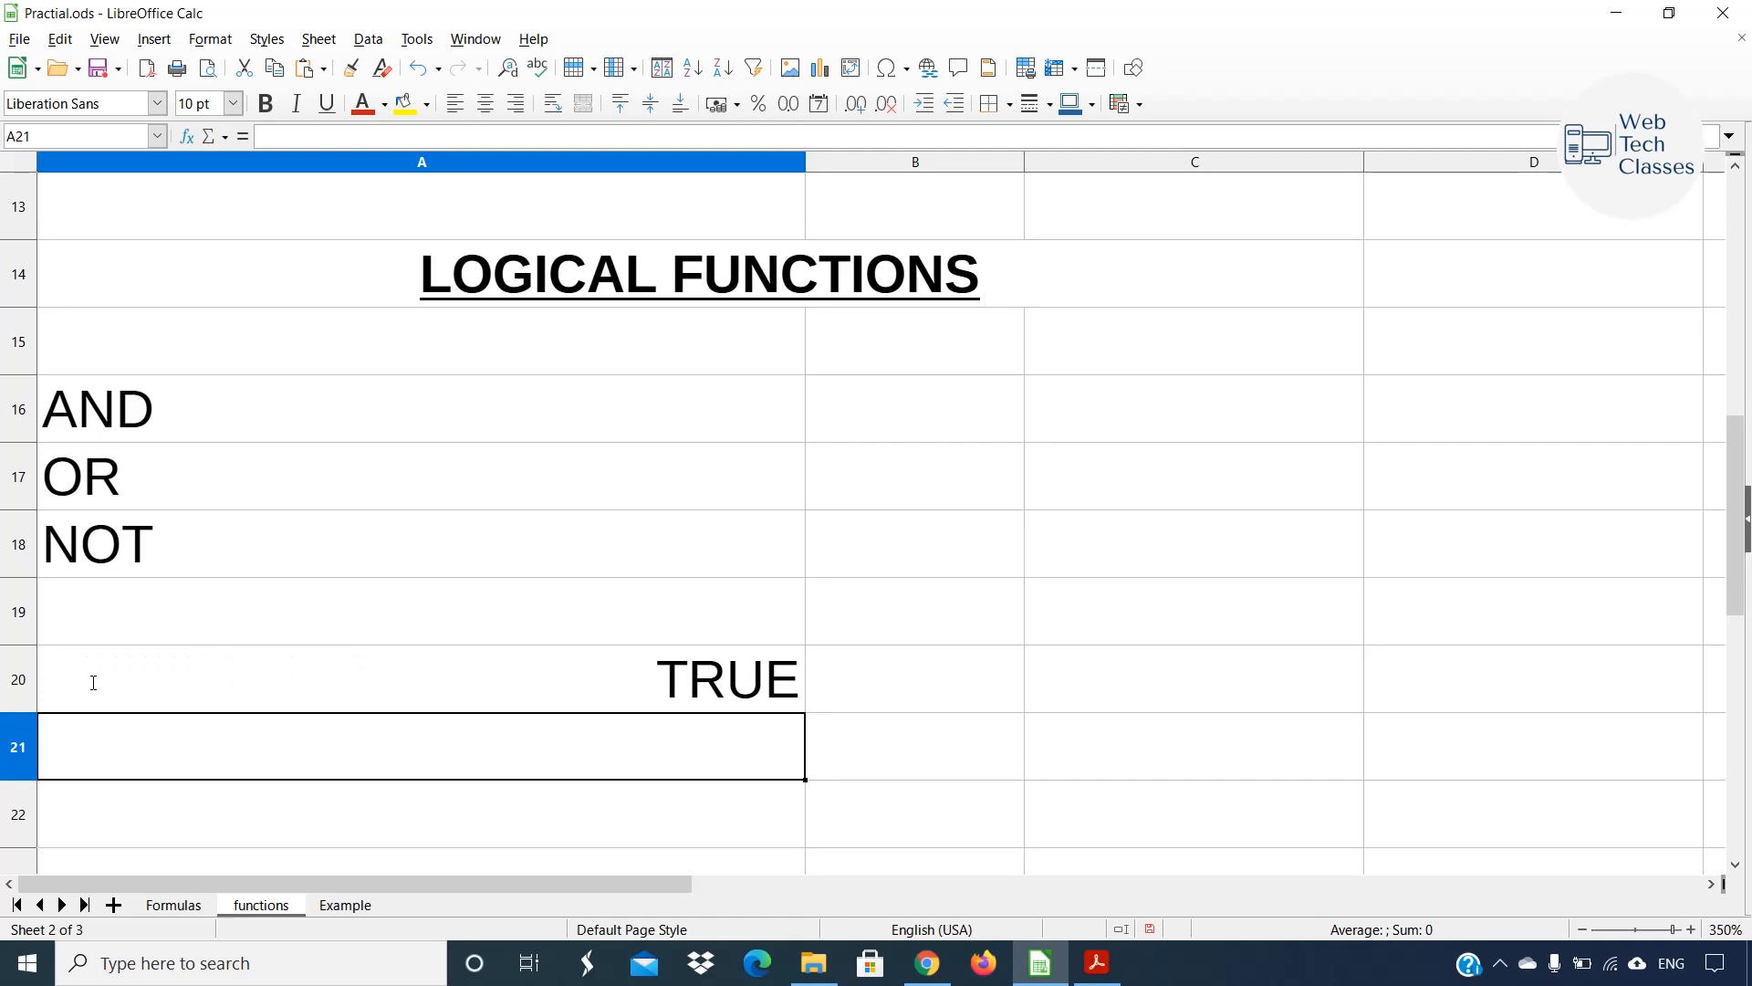
Enter the formula =not(1<3) in A21 to demonstrate the NOT function.
{"action": "left_click", "coordinate": [194, 574]}
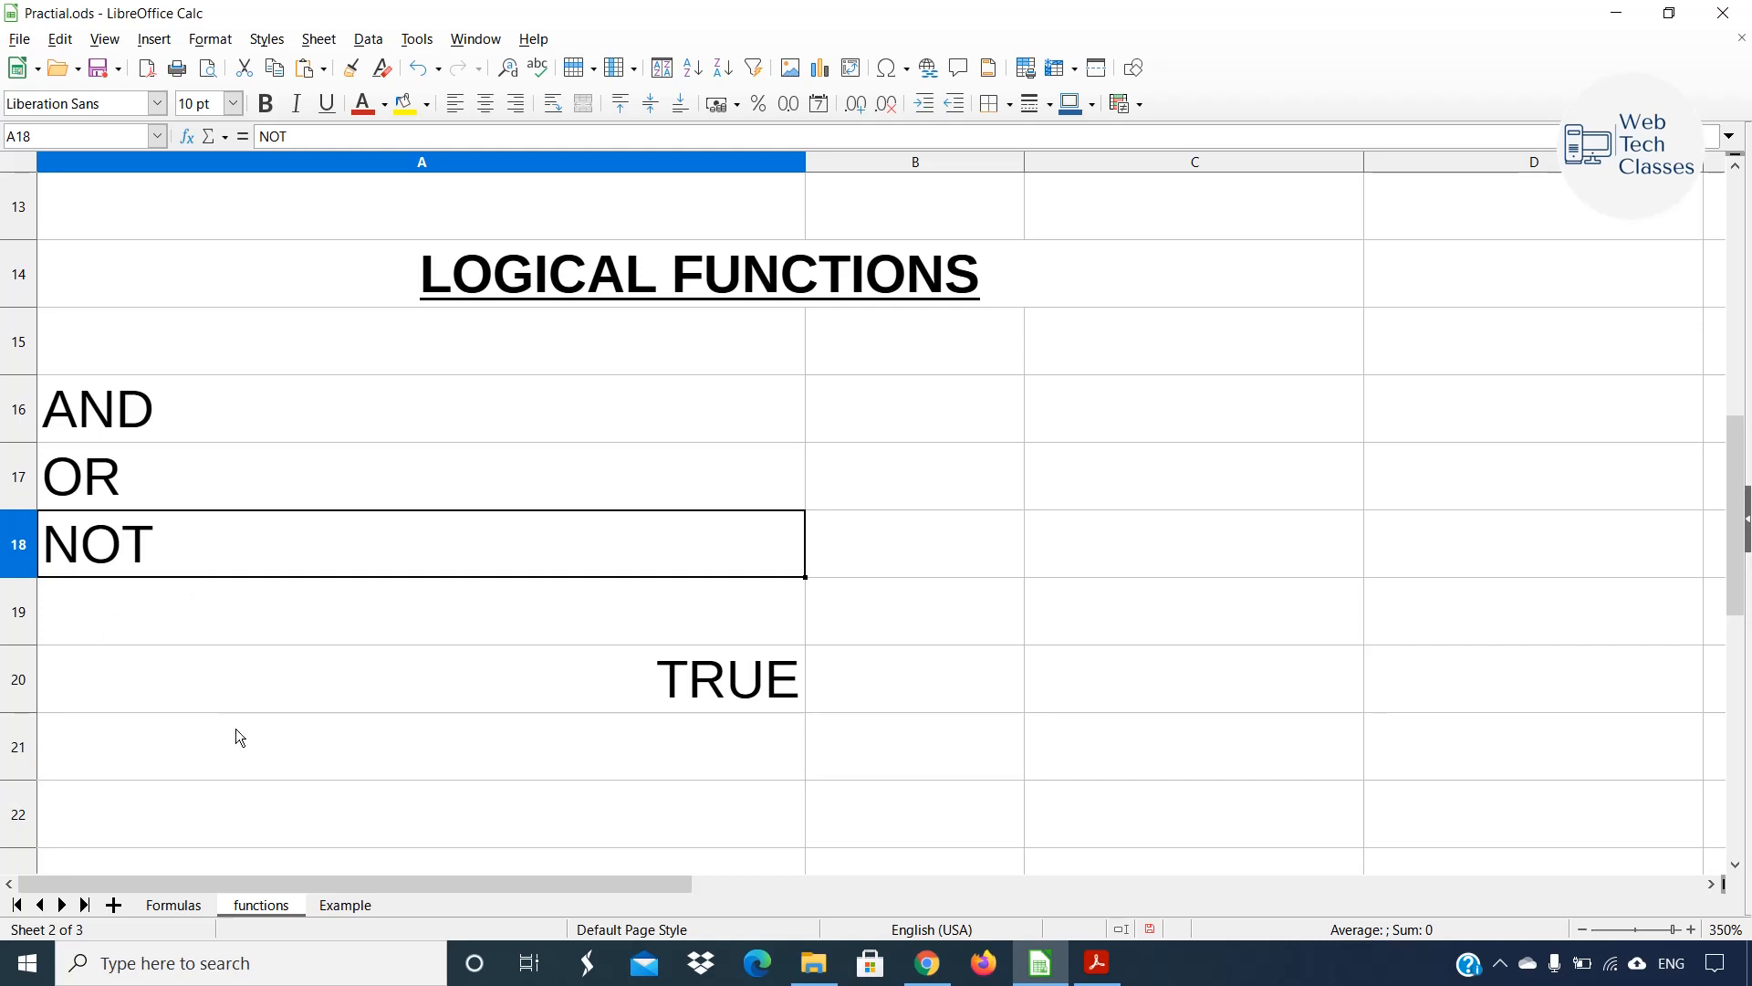
{"action": "double_click", "coordinate": [215, 761]}
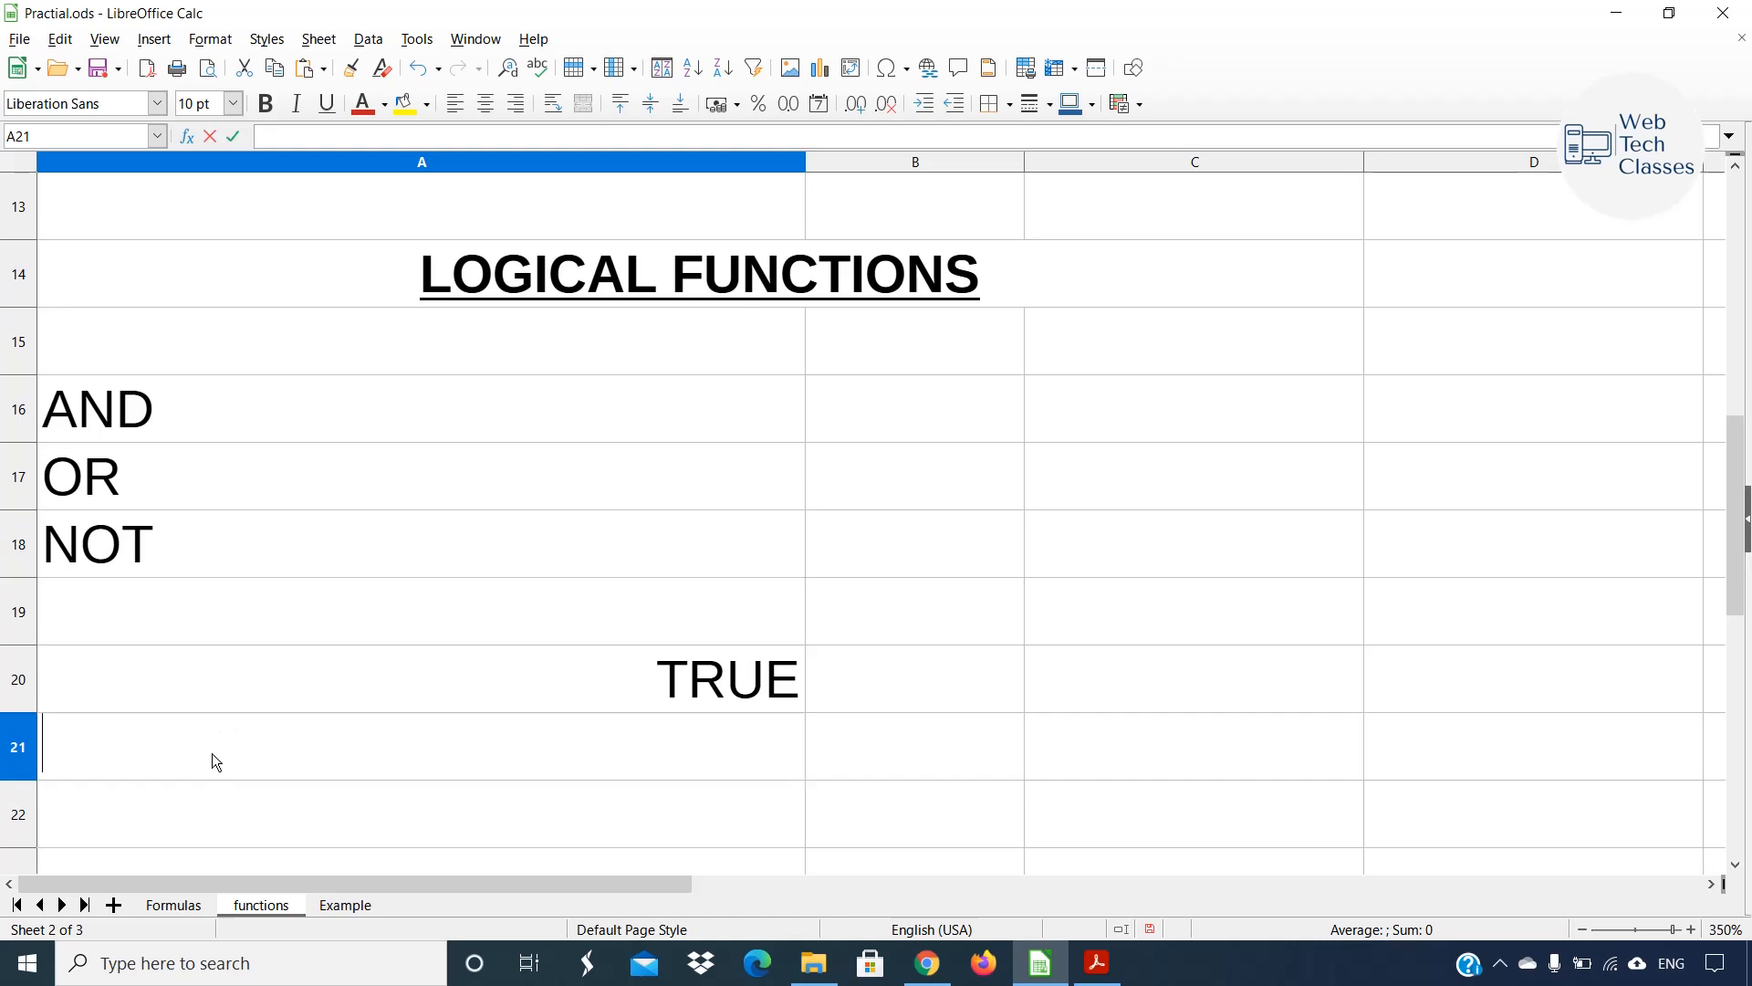
{"action": "type", "text": "=not"}
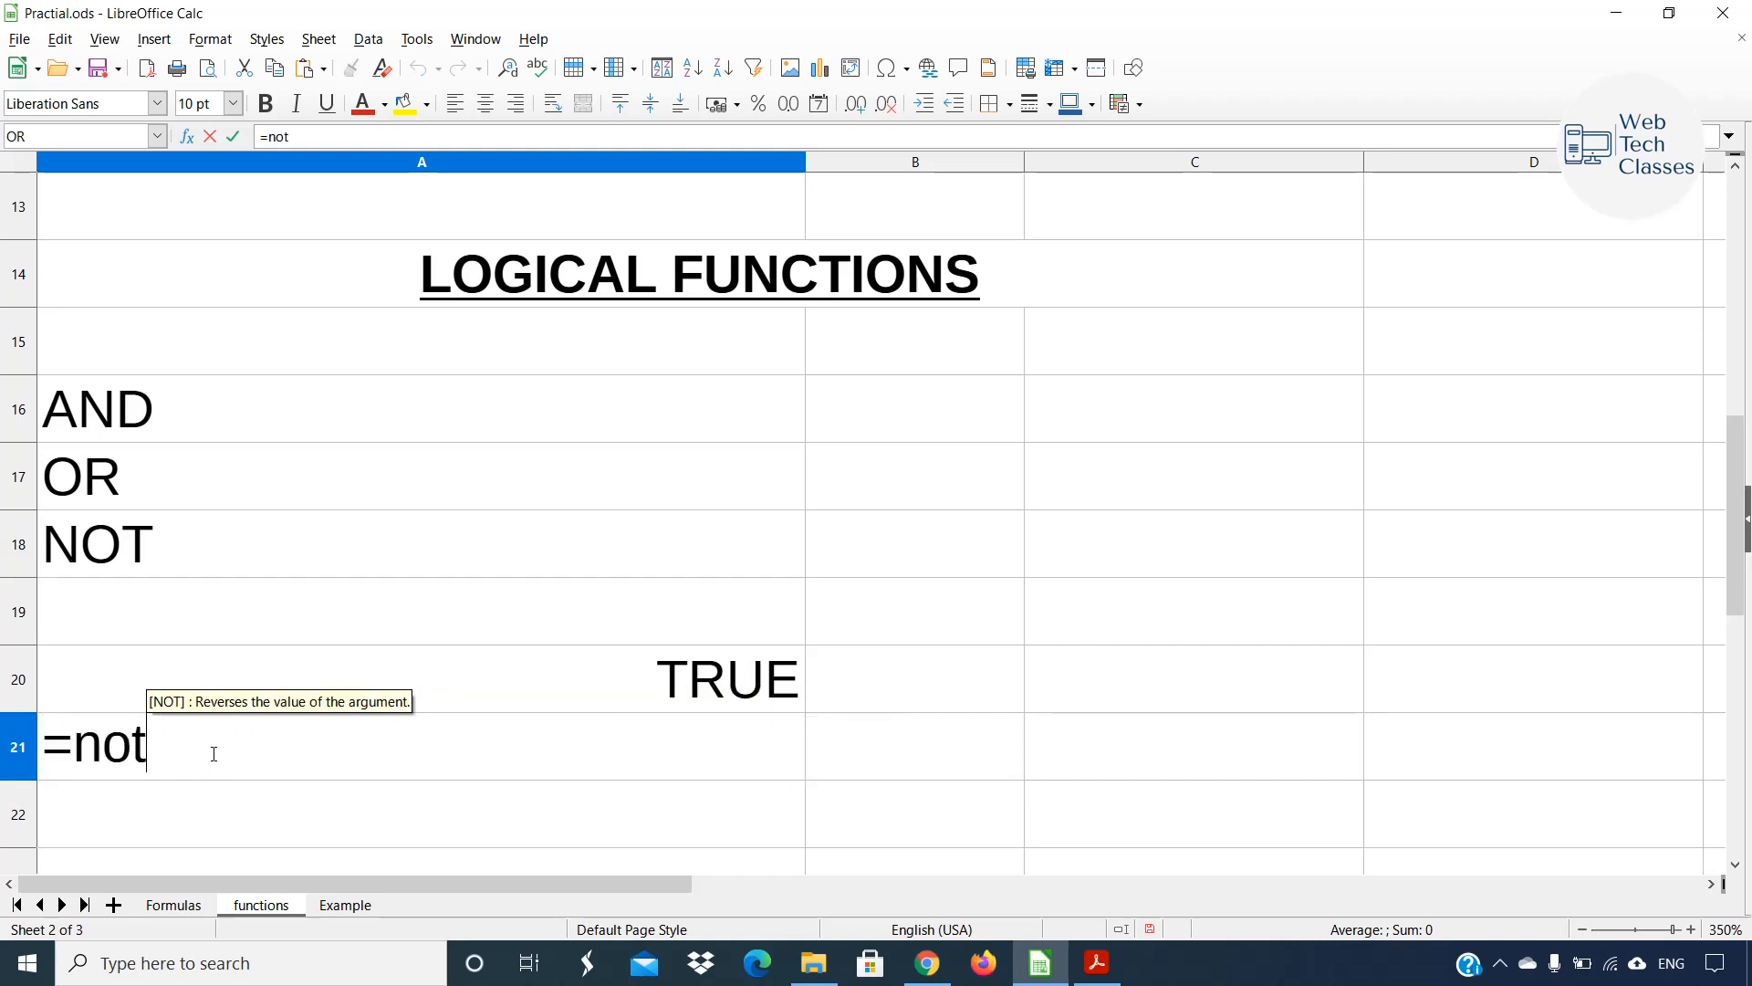
{"action": "type", "text": "("}
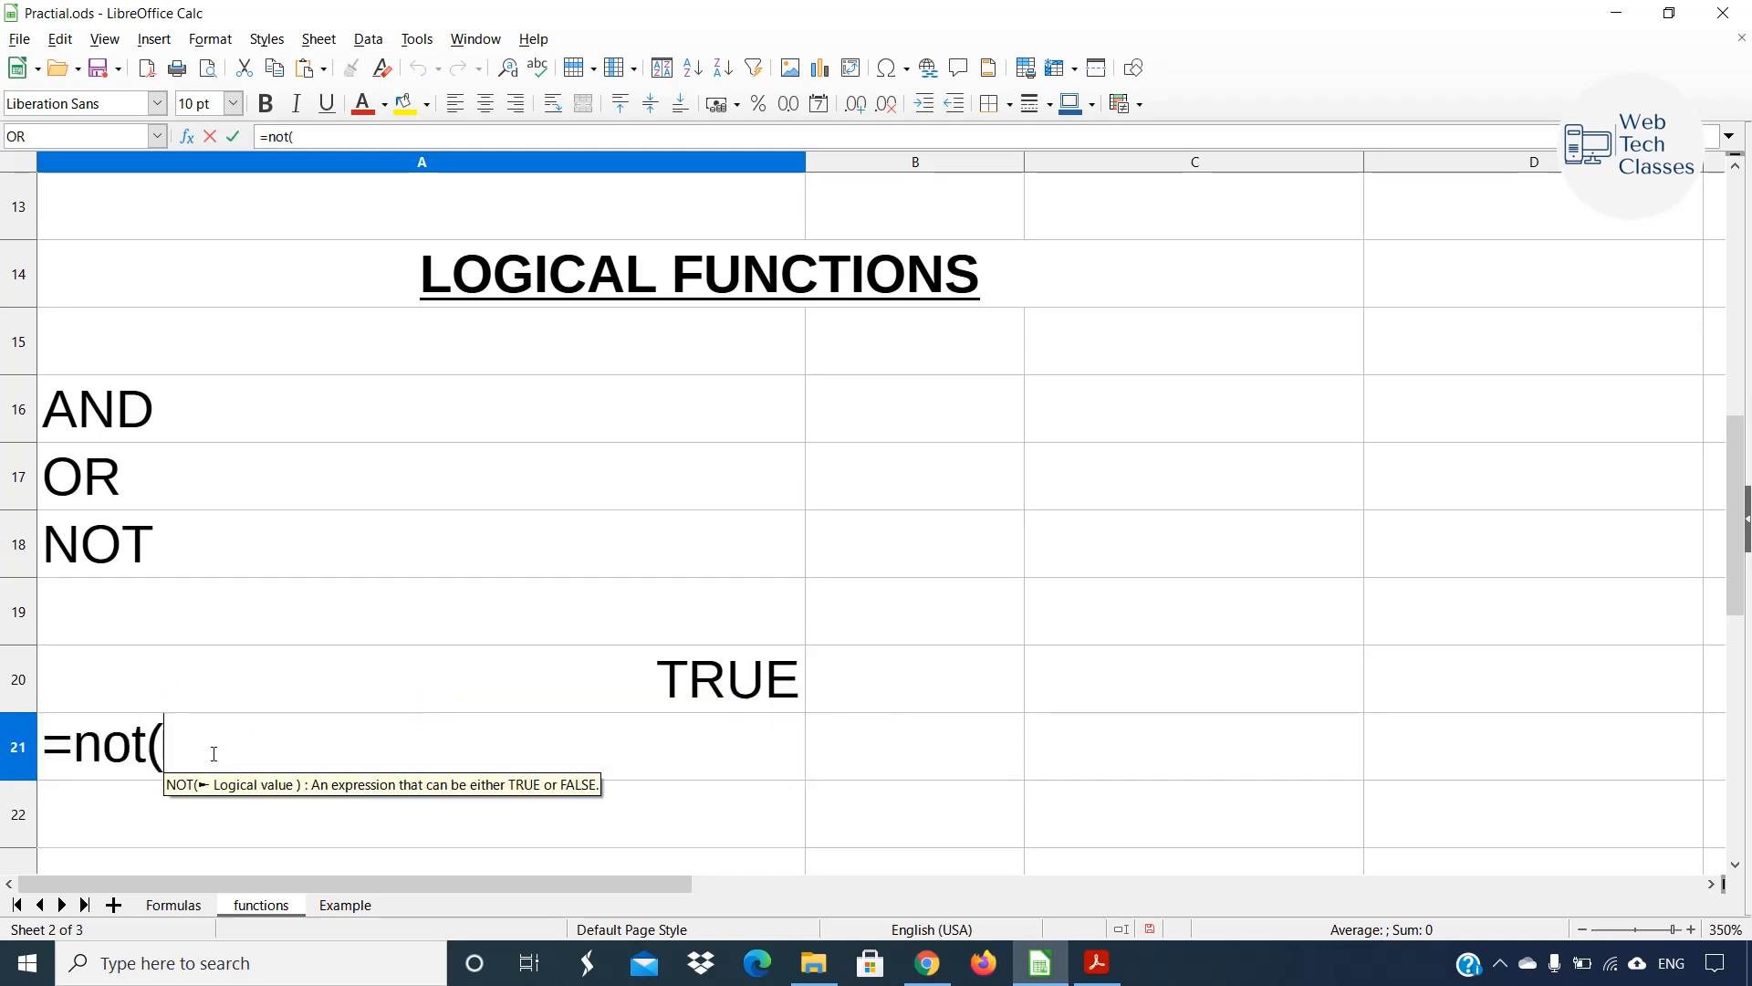
{"action": "type", "text": "1<3"}
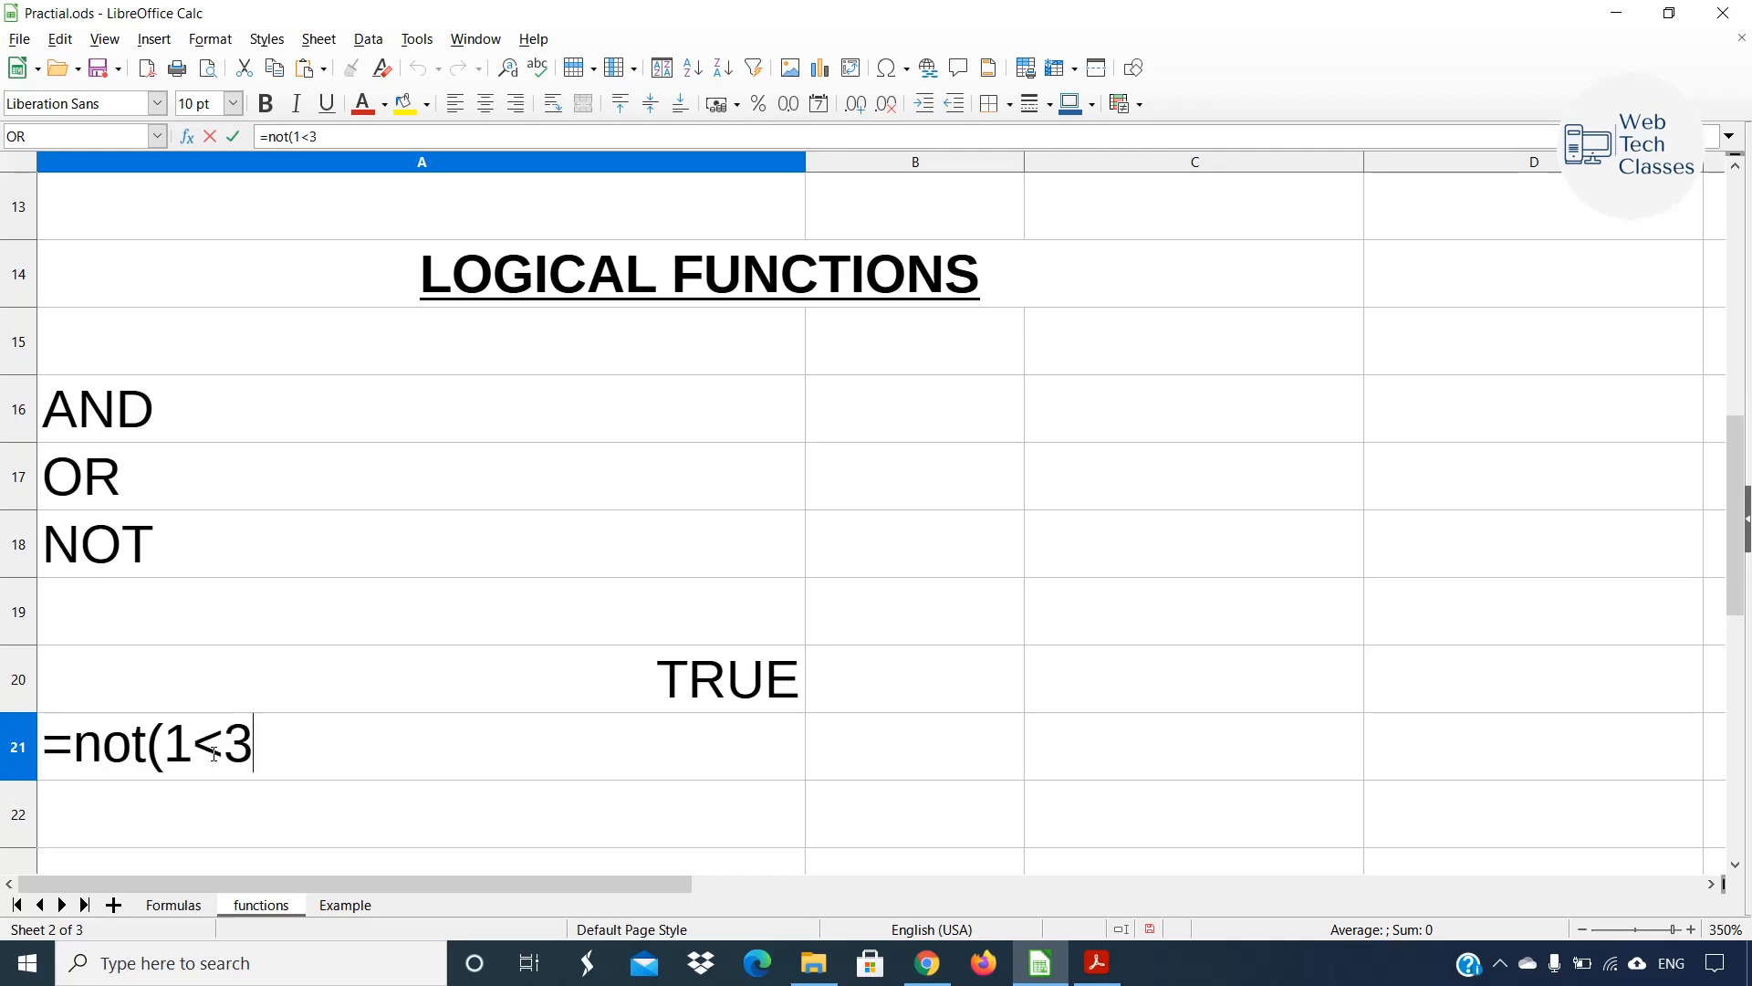
{"action": "type", "text": ")"}
{"action": "key", "text": "Return"}
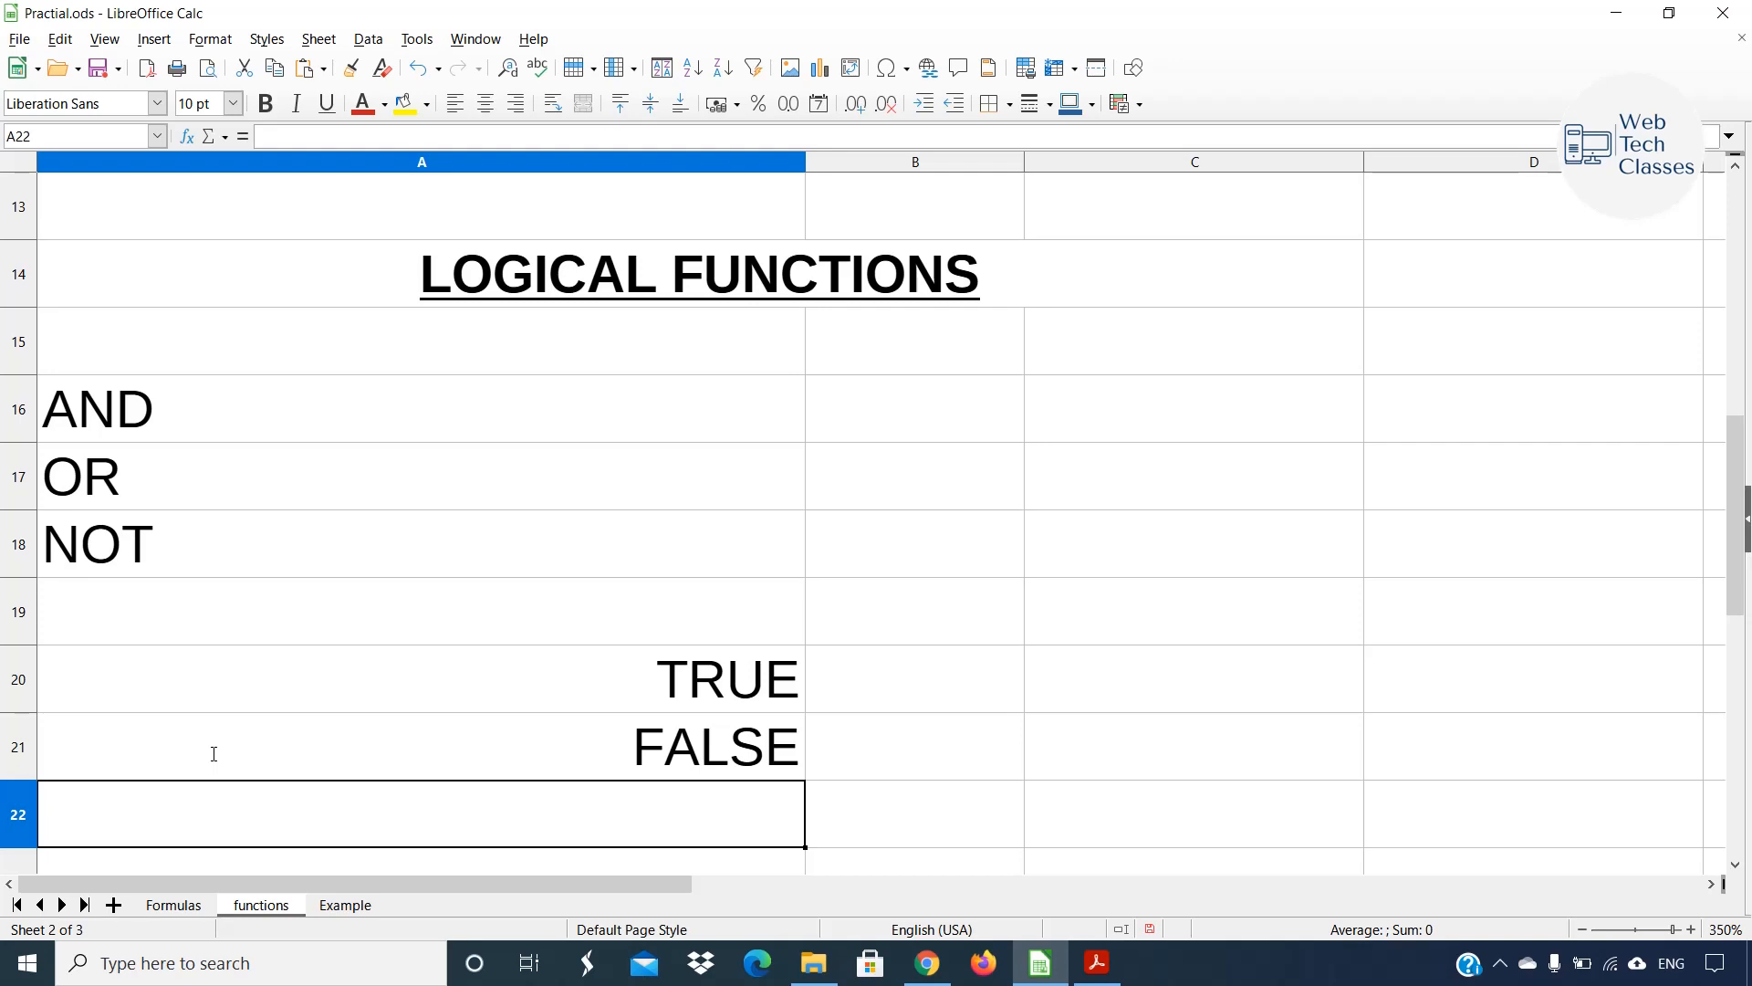
Switch to the Example sheet and examine its Name and CCC Exam Marks columns.
{"action": "left_click", "coordinate": [345, 905]}
{"action": "left_click_drag", "start_coordinate": [209, 207], "coordinate": [1420, 772]}
{"action": "left_click", "coordinate": [943, 589]}
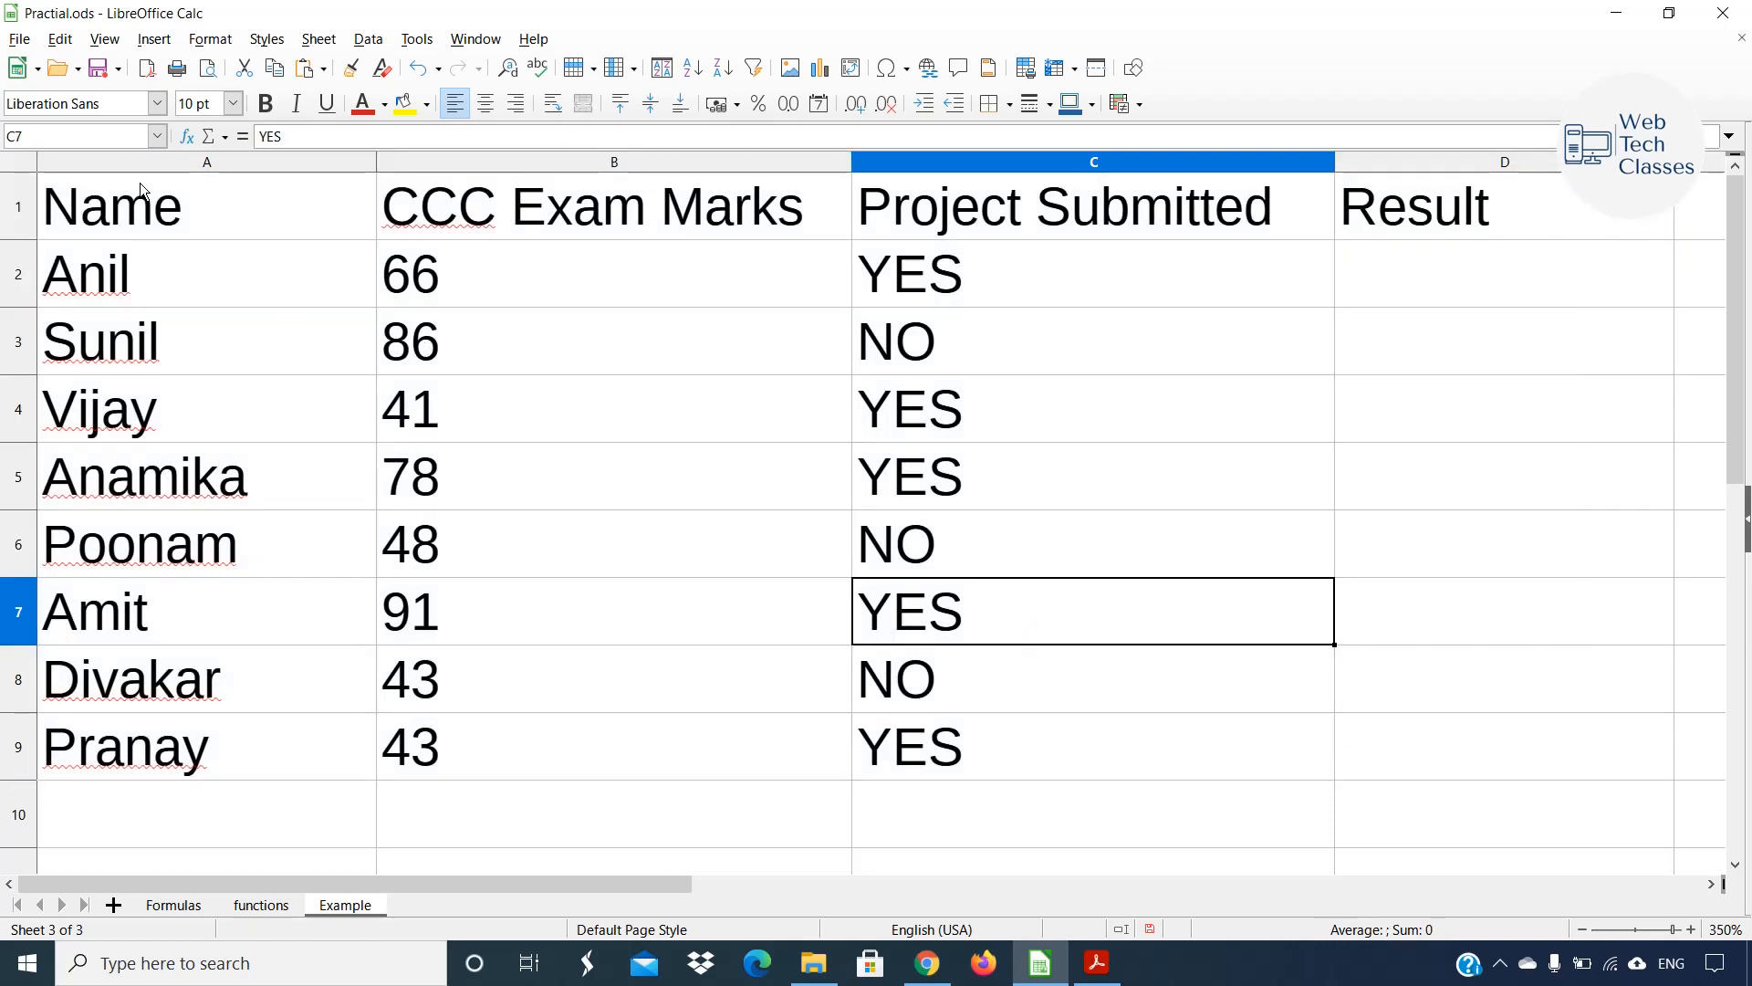
{"action": "left_click_drag", "start_coordinate": [155, 211], "coordinate": [146, 748]}
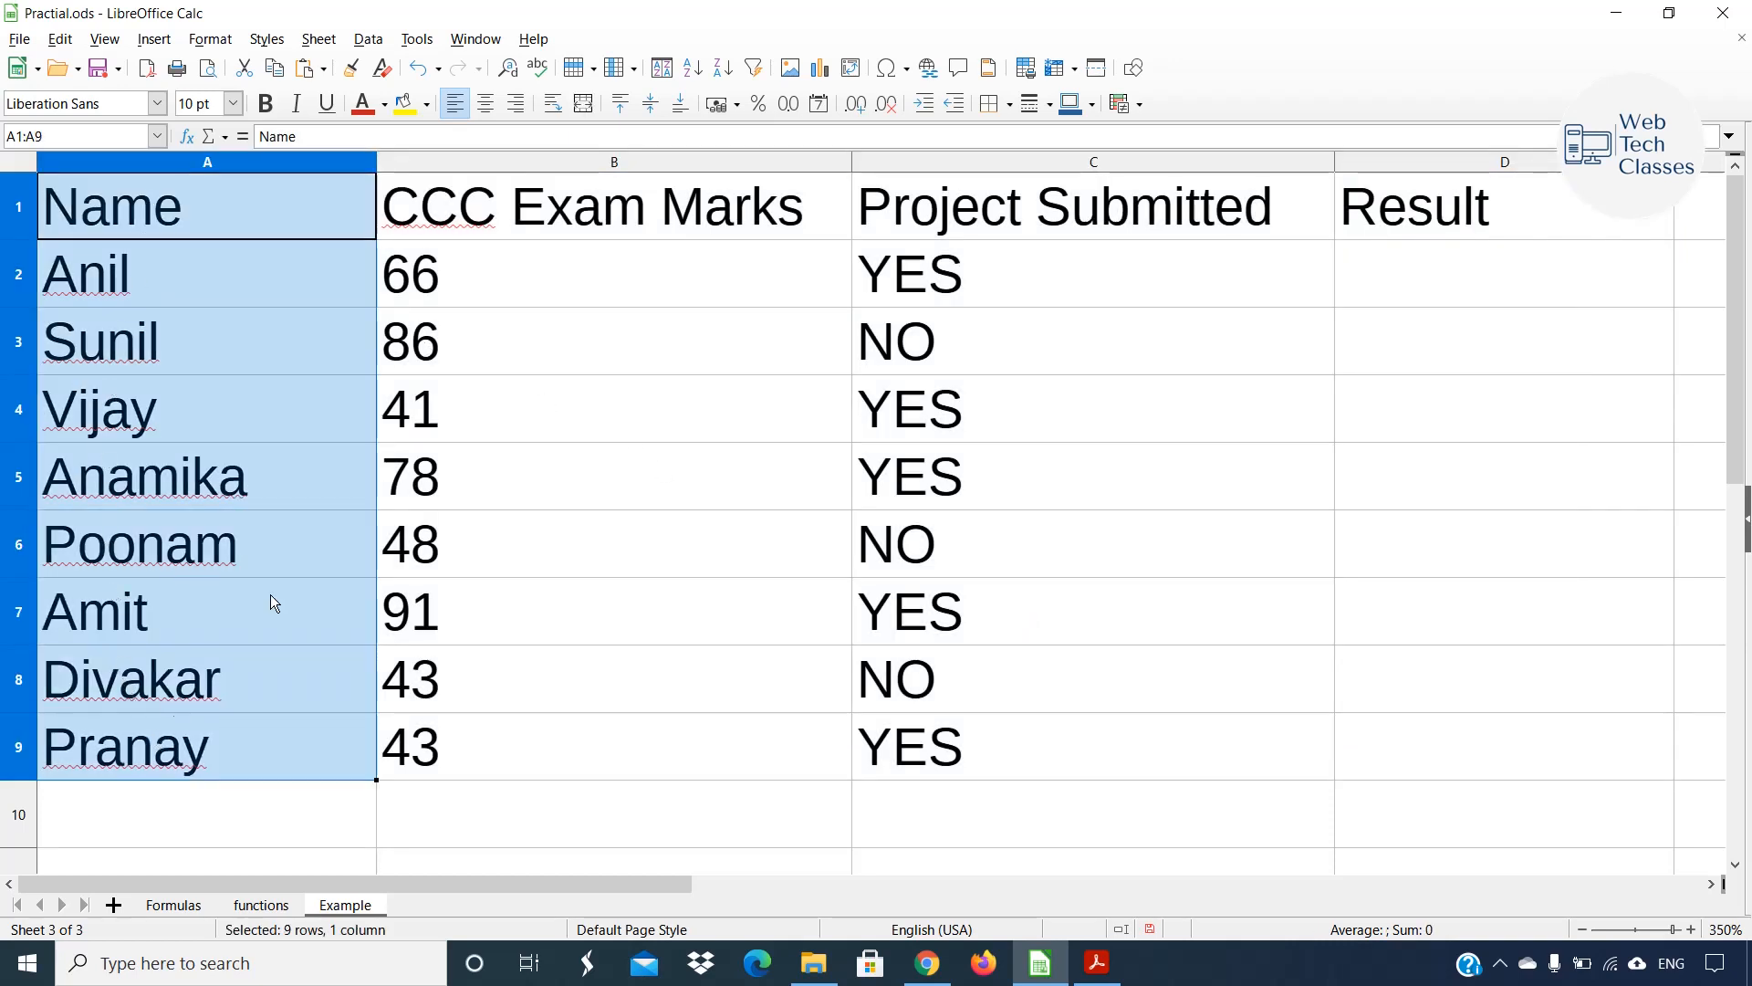
{"action": "left_click", "coordinate": [566, 346]}
{"action": "left_click_drag", "start_coordinate": [586, 223], "coordinate": [614, 771]}
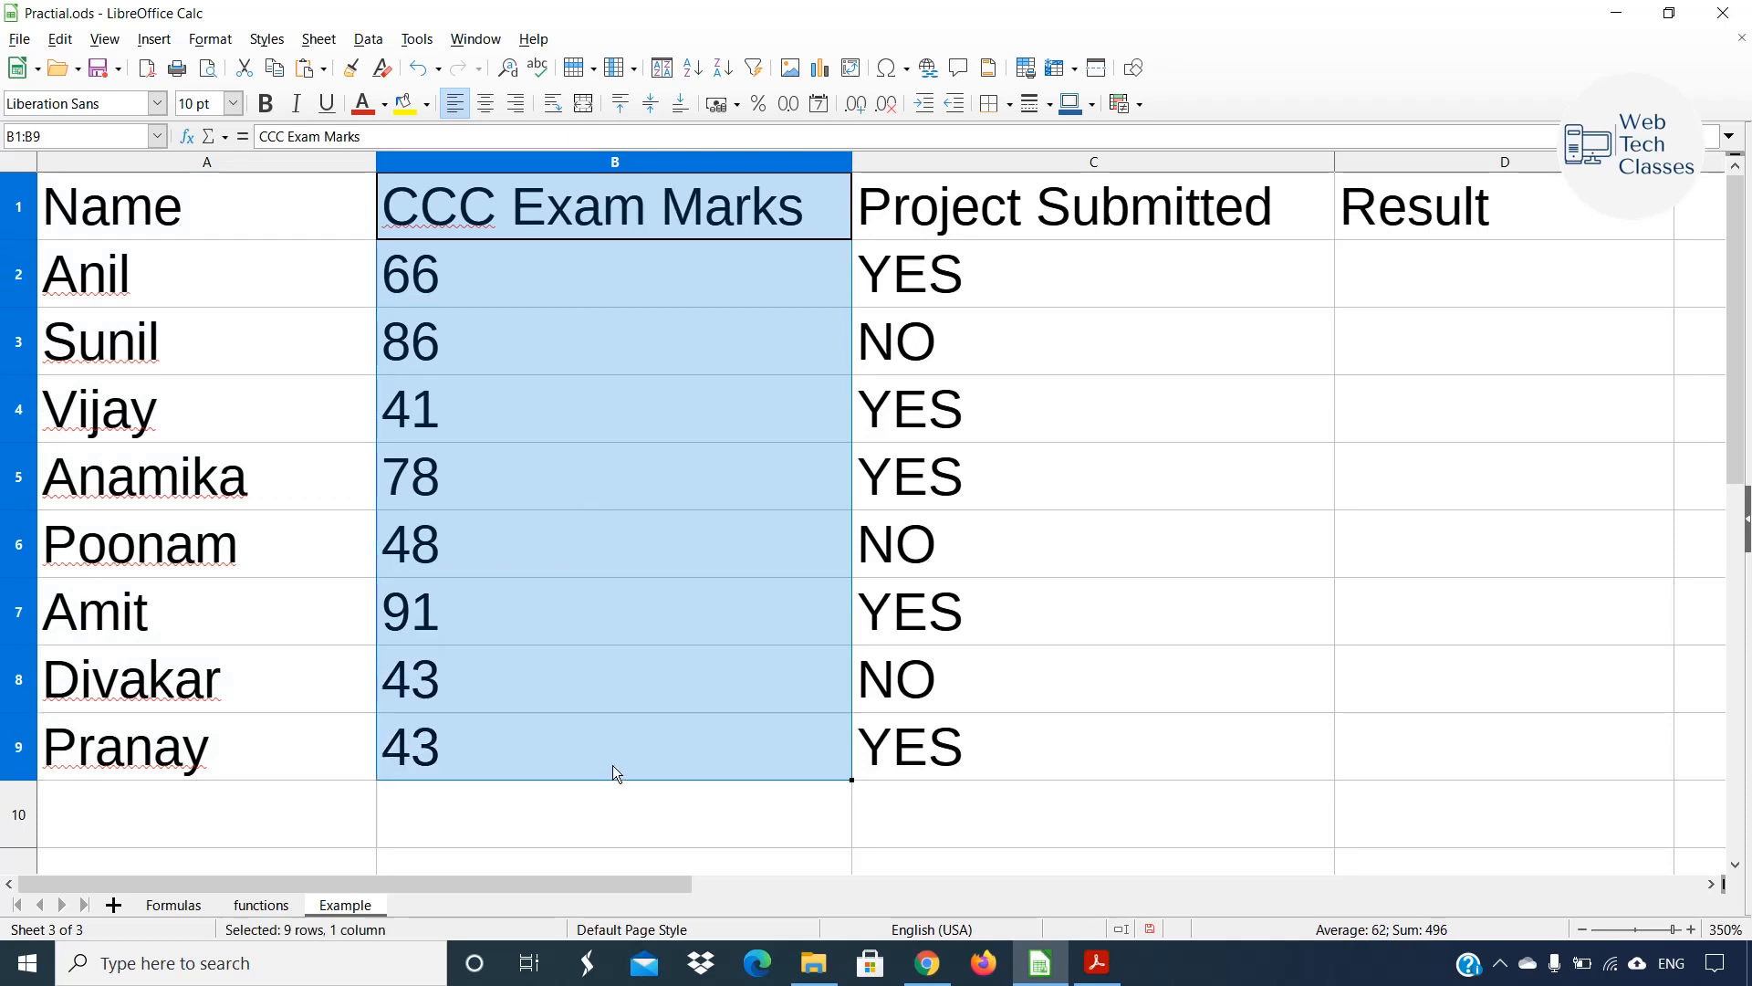
Examine the Project Submitted entries and the empty Result cells D2:D9.
{"action": "left_click", "coordinate": [1207, 398]}
{"action": "left_click_drag", "start_coordinate": [1084, 217], "coordinate": [1091, 714]}
{"action": "left_click", "coordinate": [1002, 294]}
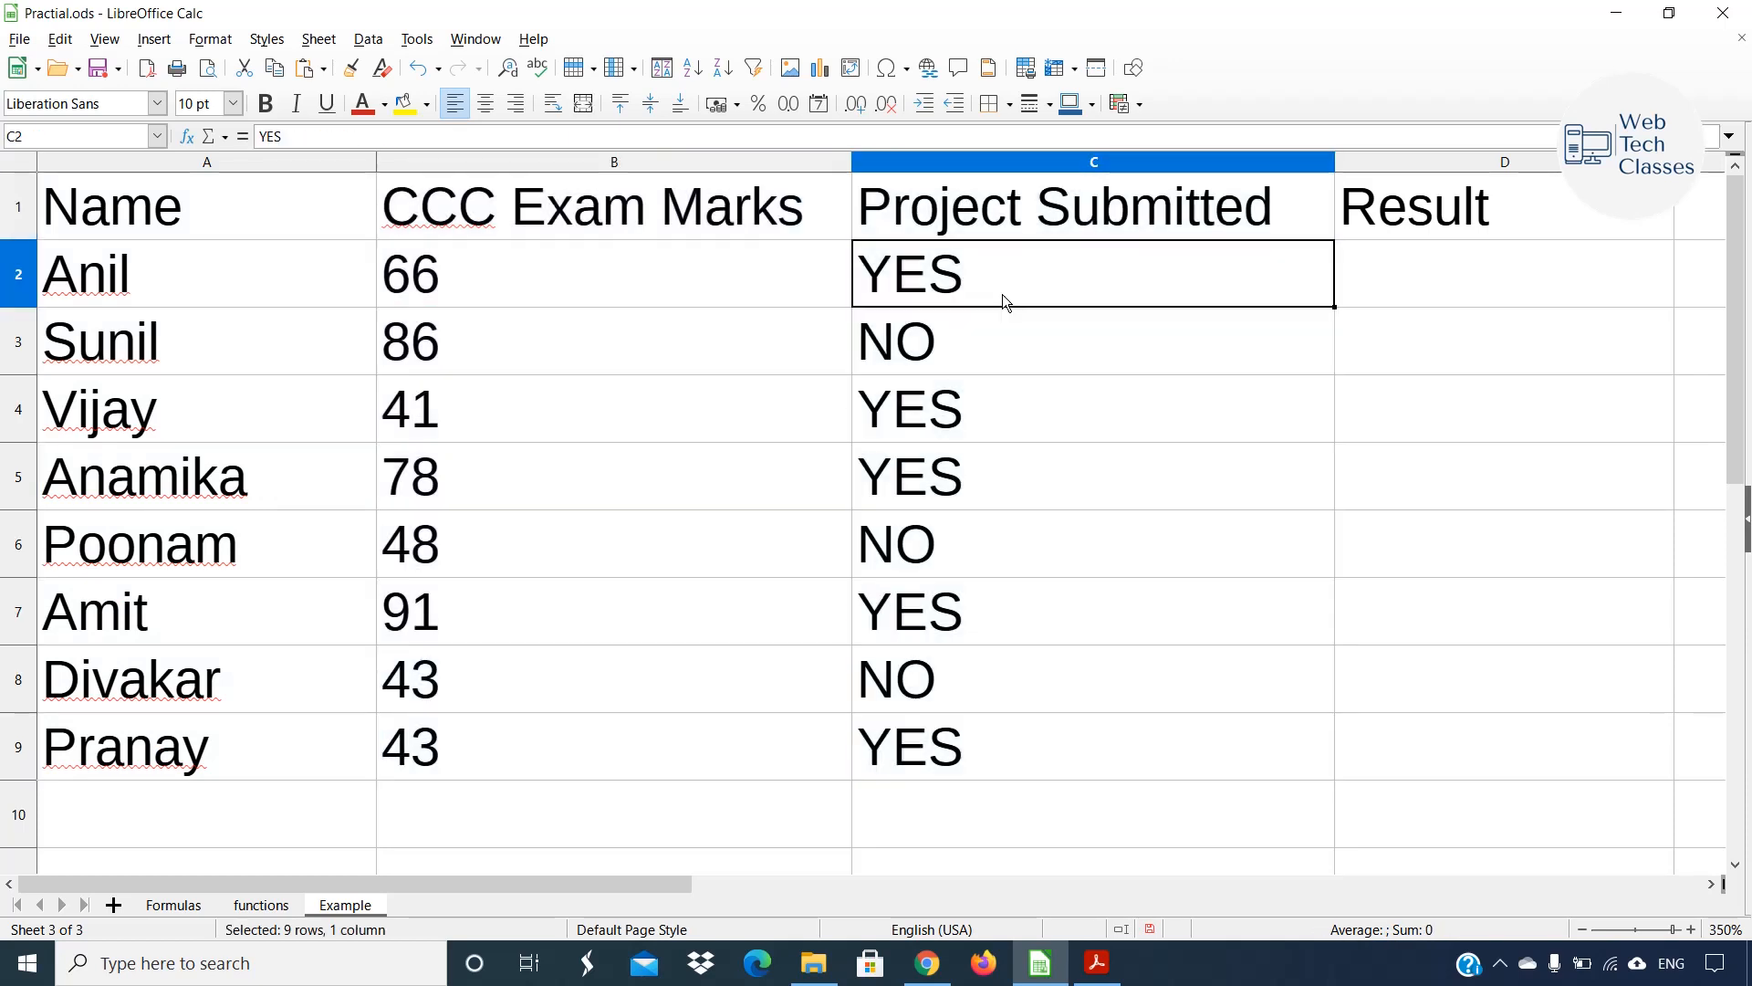
{"action": "left_click", "coordinate": [1048, 362]}
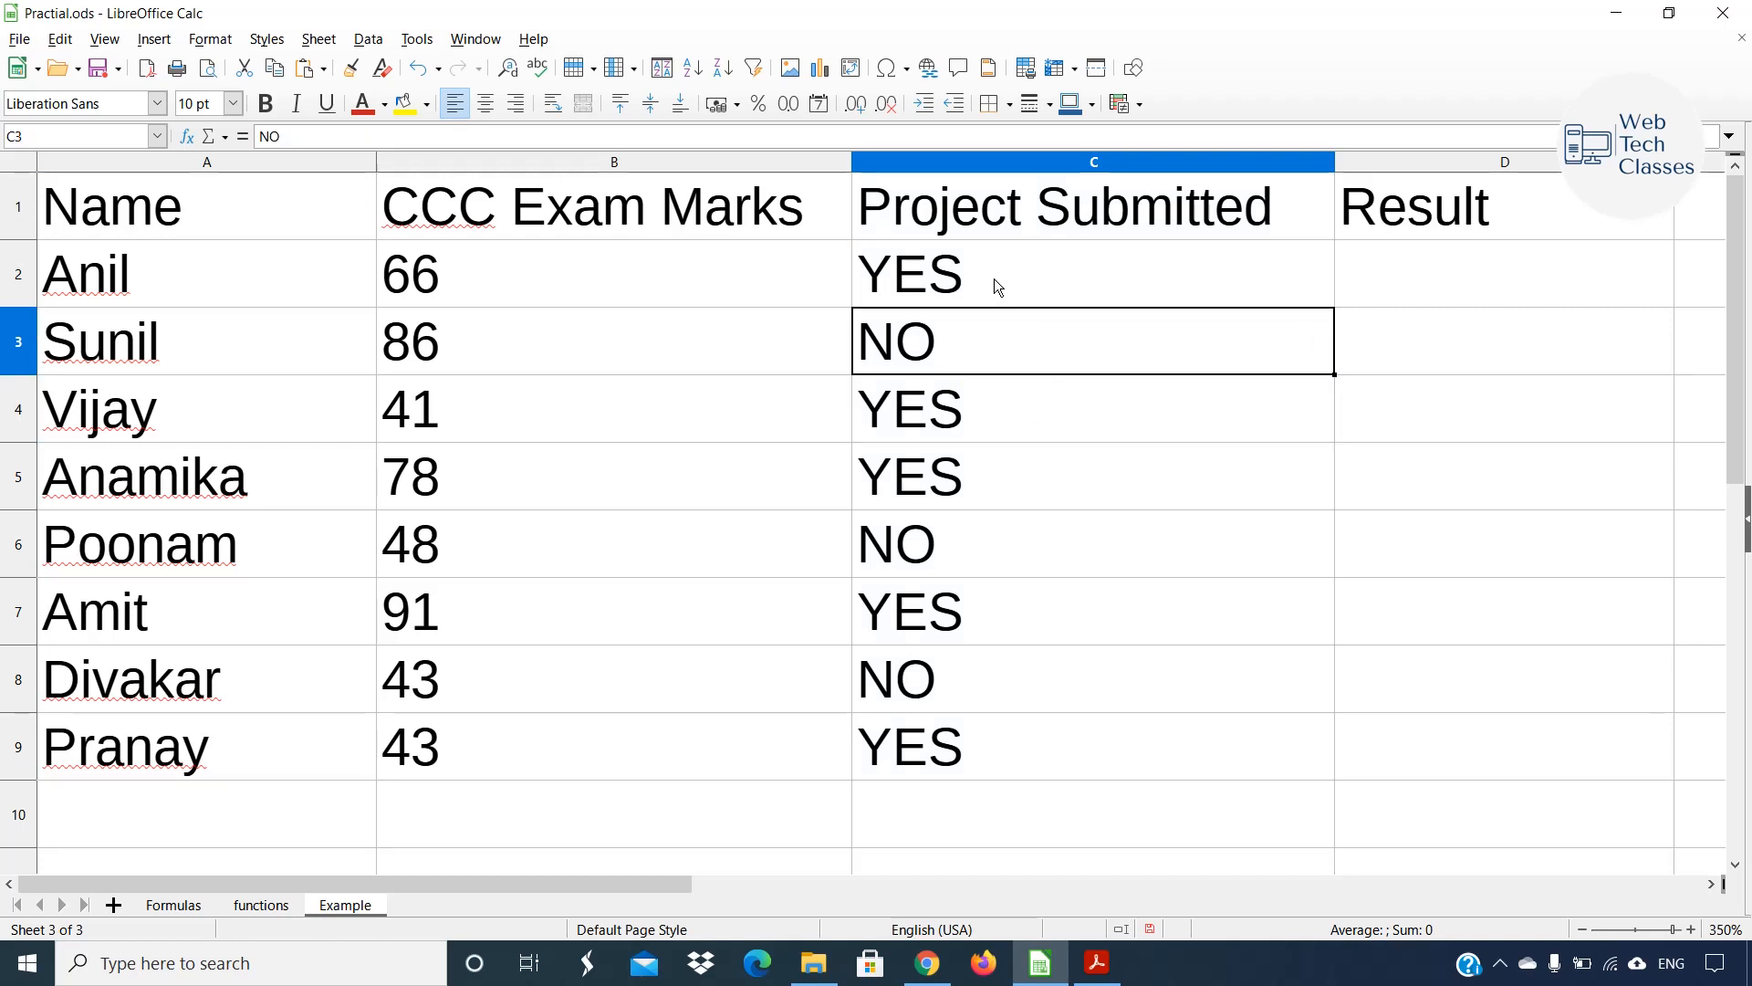
{"action": "left_click_drag", "start_coordinate": [994, 277], "coordinate": [1027, 736]}
{"action": "left_click", "coordinate": [1081, 473]}
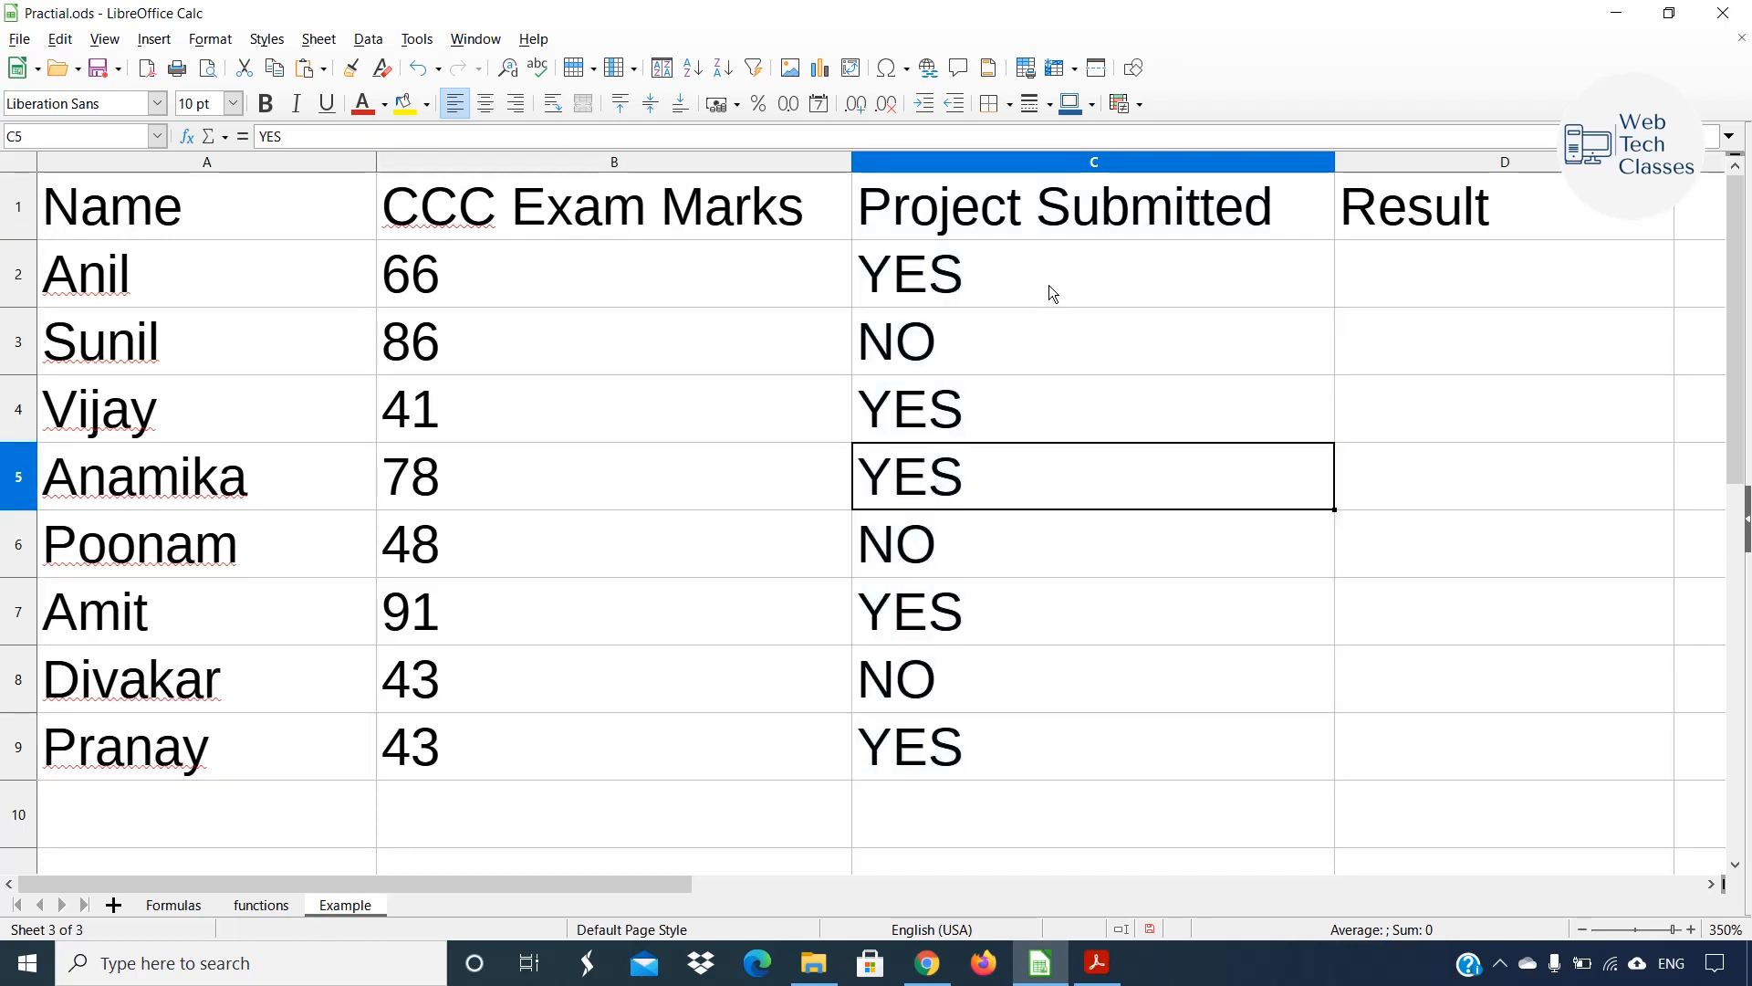
{"action": "left_click_drag", "start_coordinate": [1530, 261], "coordinate": [1543, 747]}
{"action": "left_click", "coordinate": [1481, 360]}
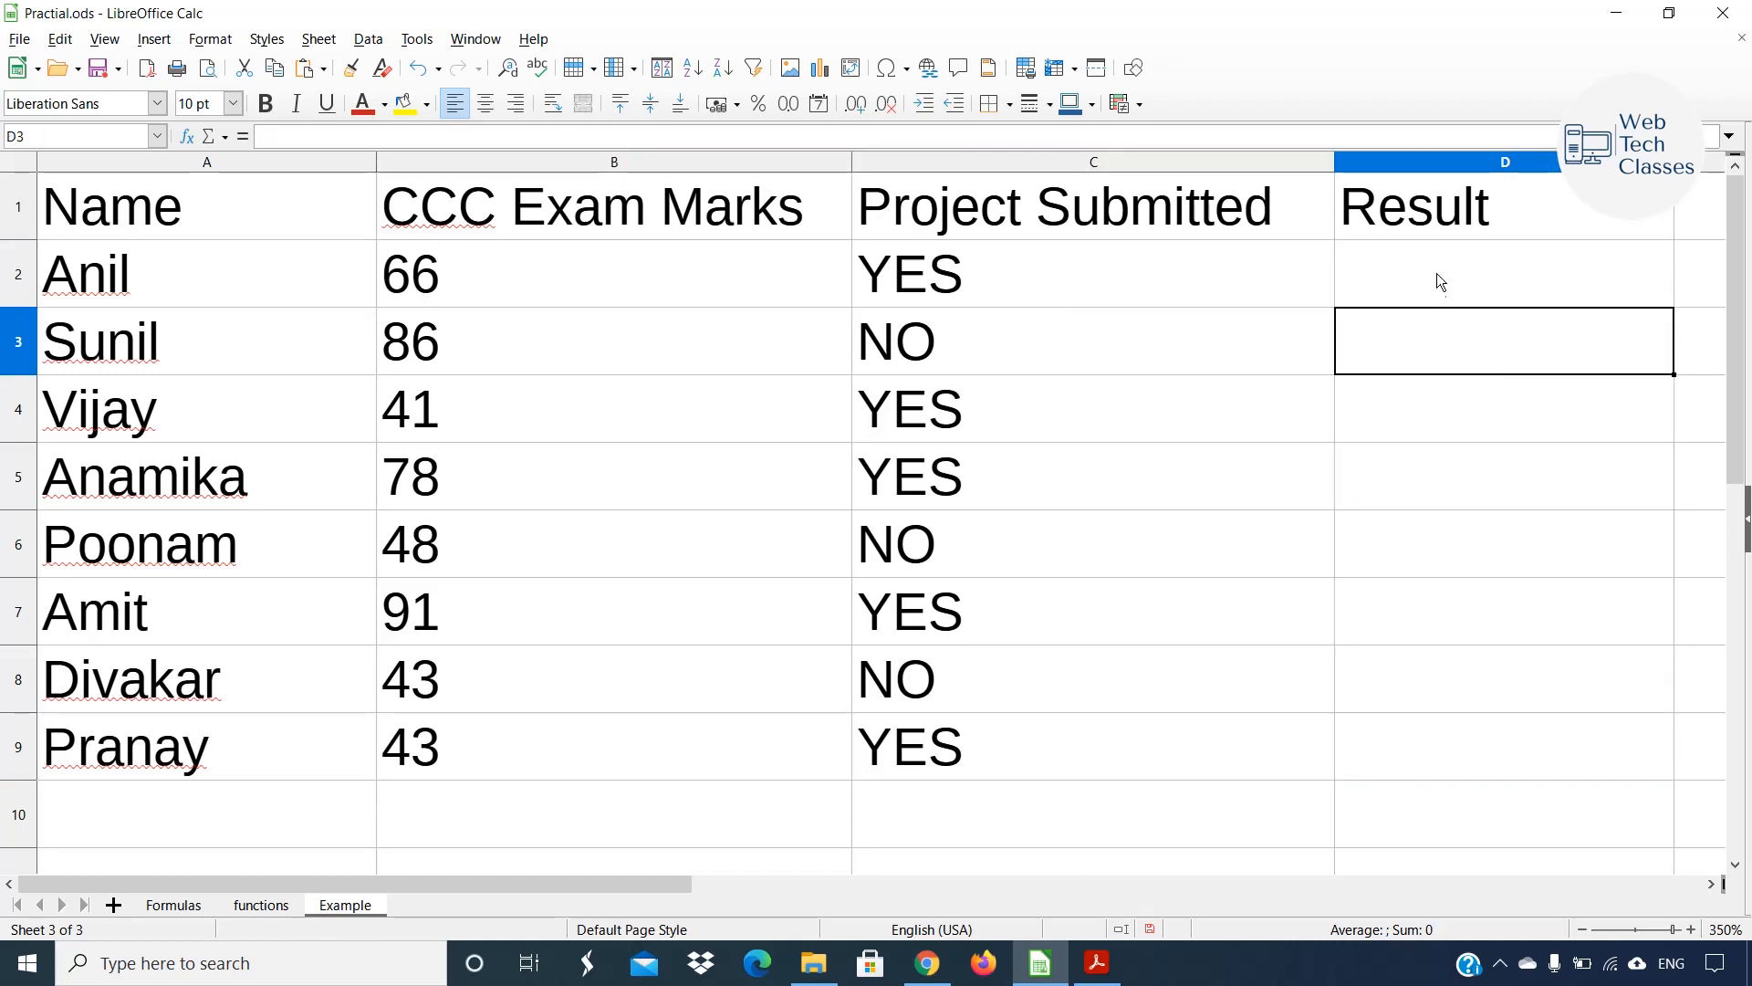
{"action": "left_click_drag", "start_coordinate": [1437, 272], "coordinate": [1495, 741]}
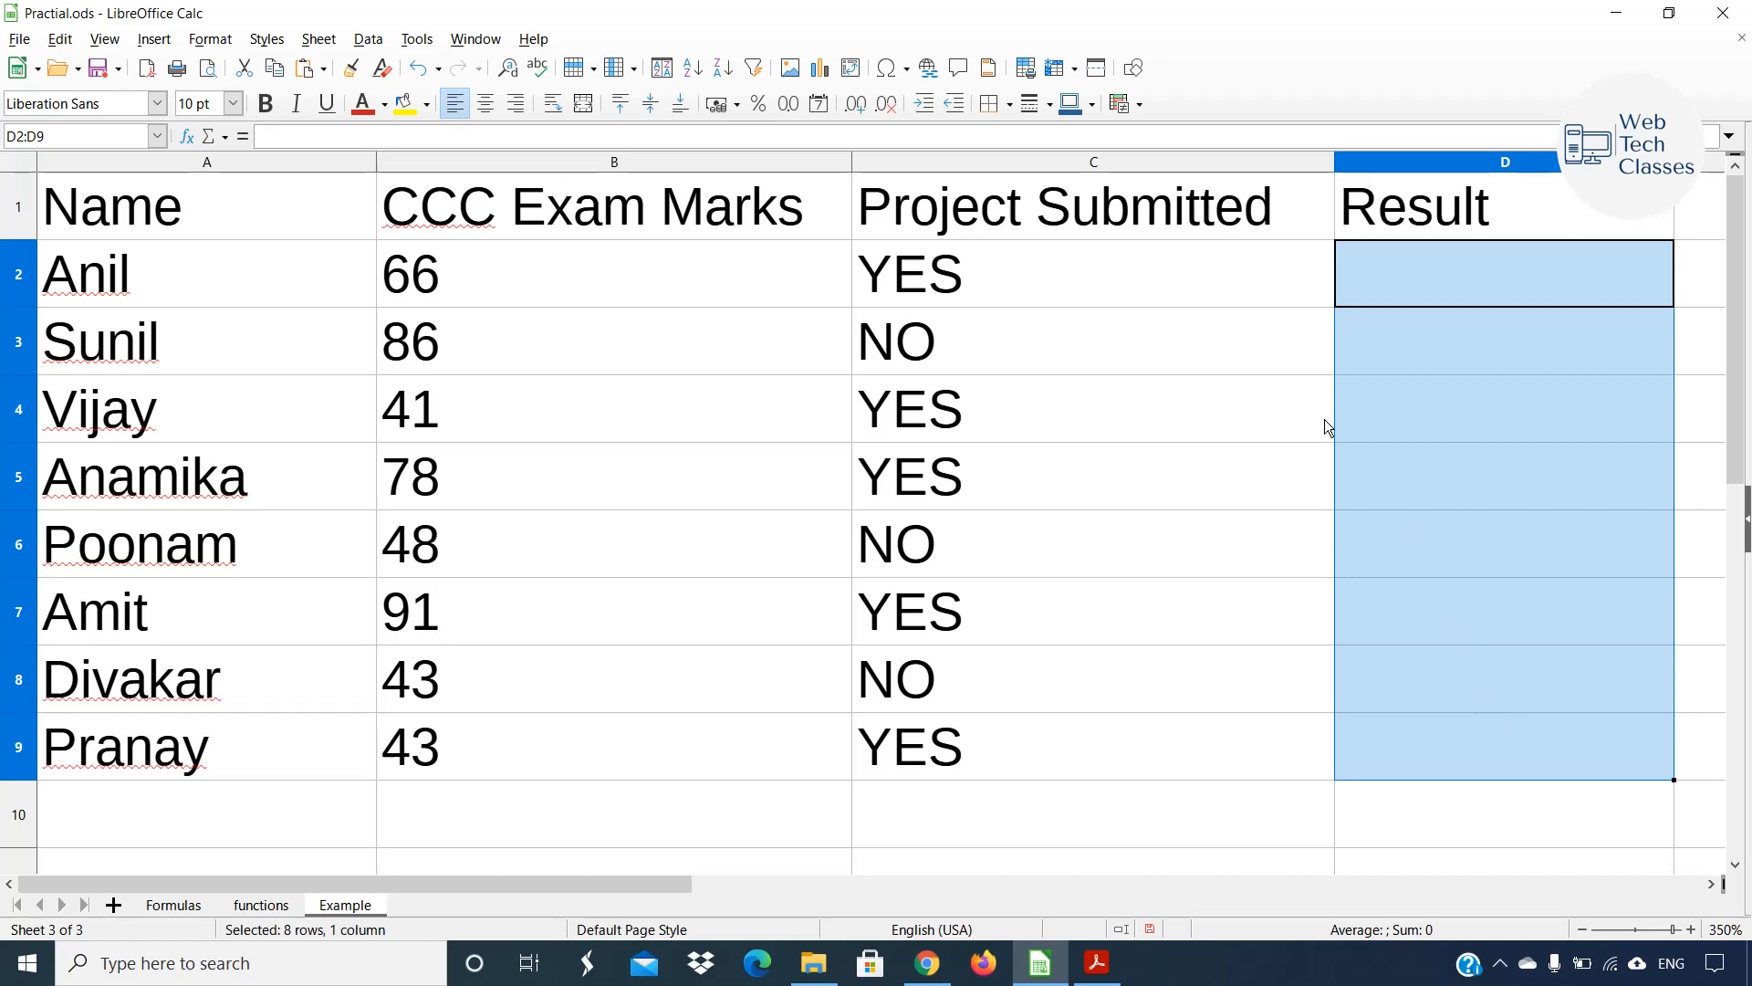
{"action": "left_click", "coordinate": [1393, 345]}
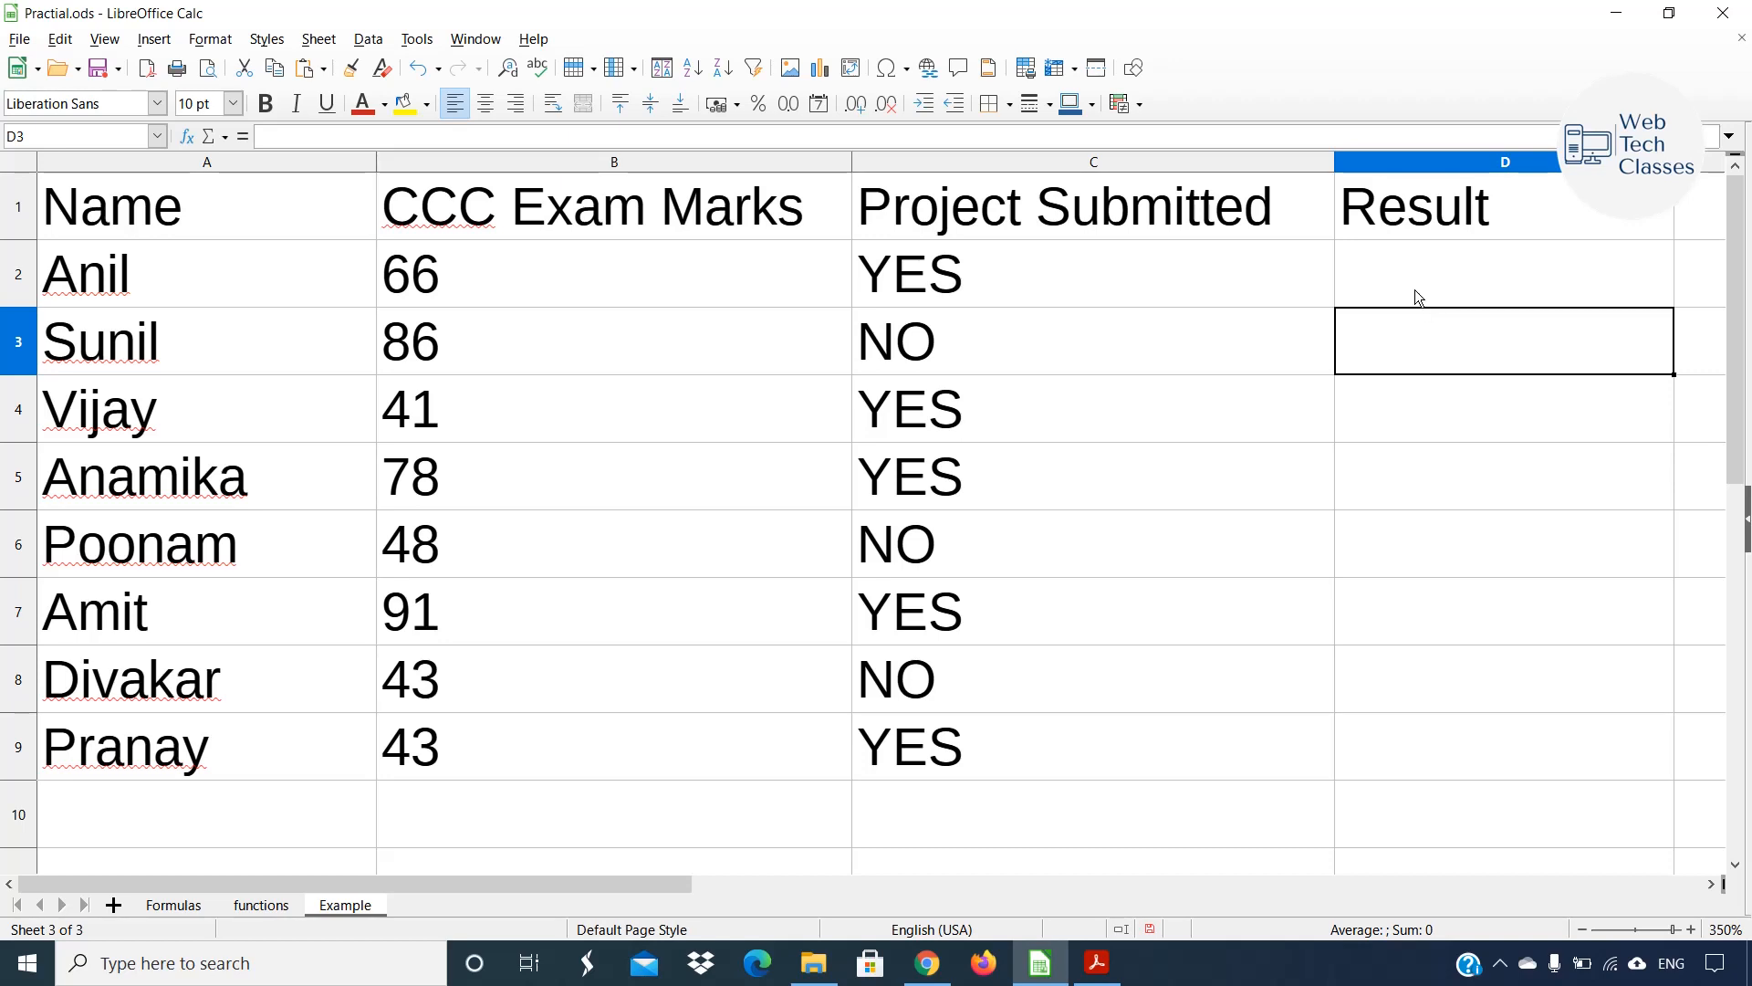
Start an IF formula in D2 under Result with the test B2>50.
{"action": "double_click", "coordinate": [1410, 273]}
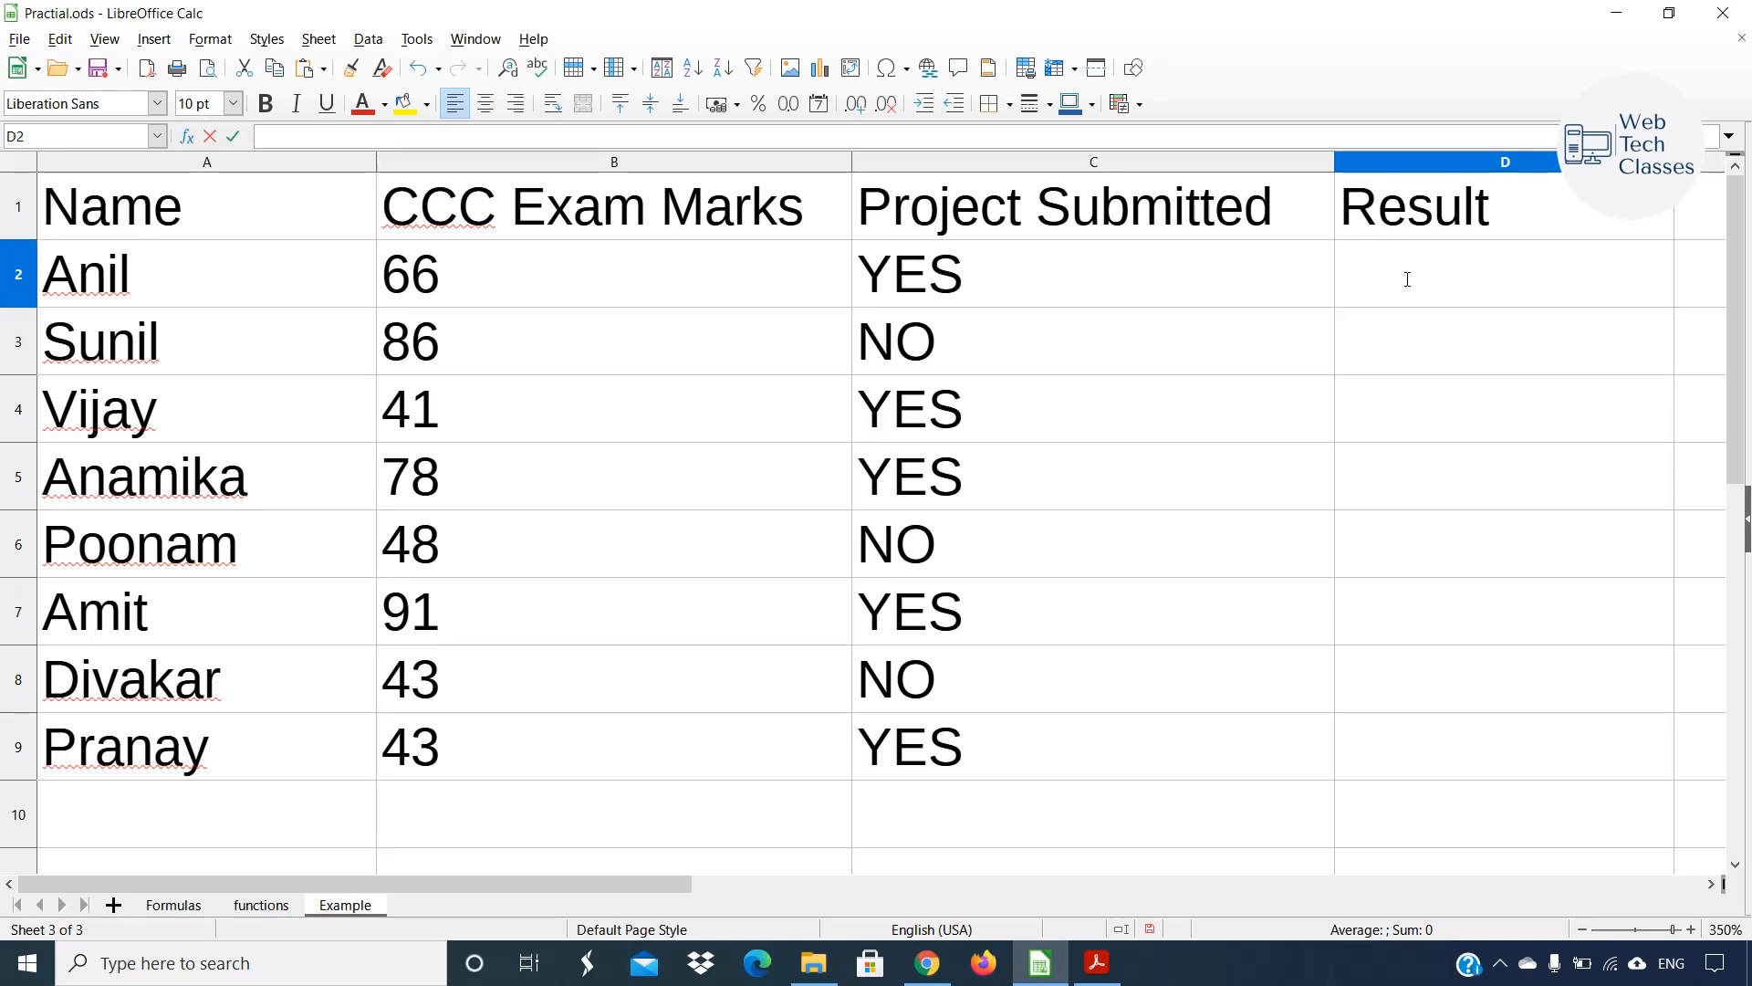
{"action": "type", "text": "=i"}
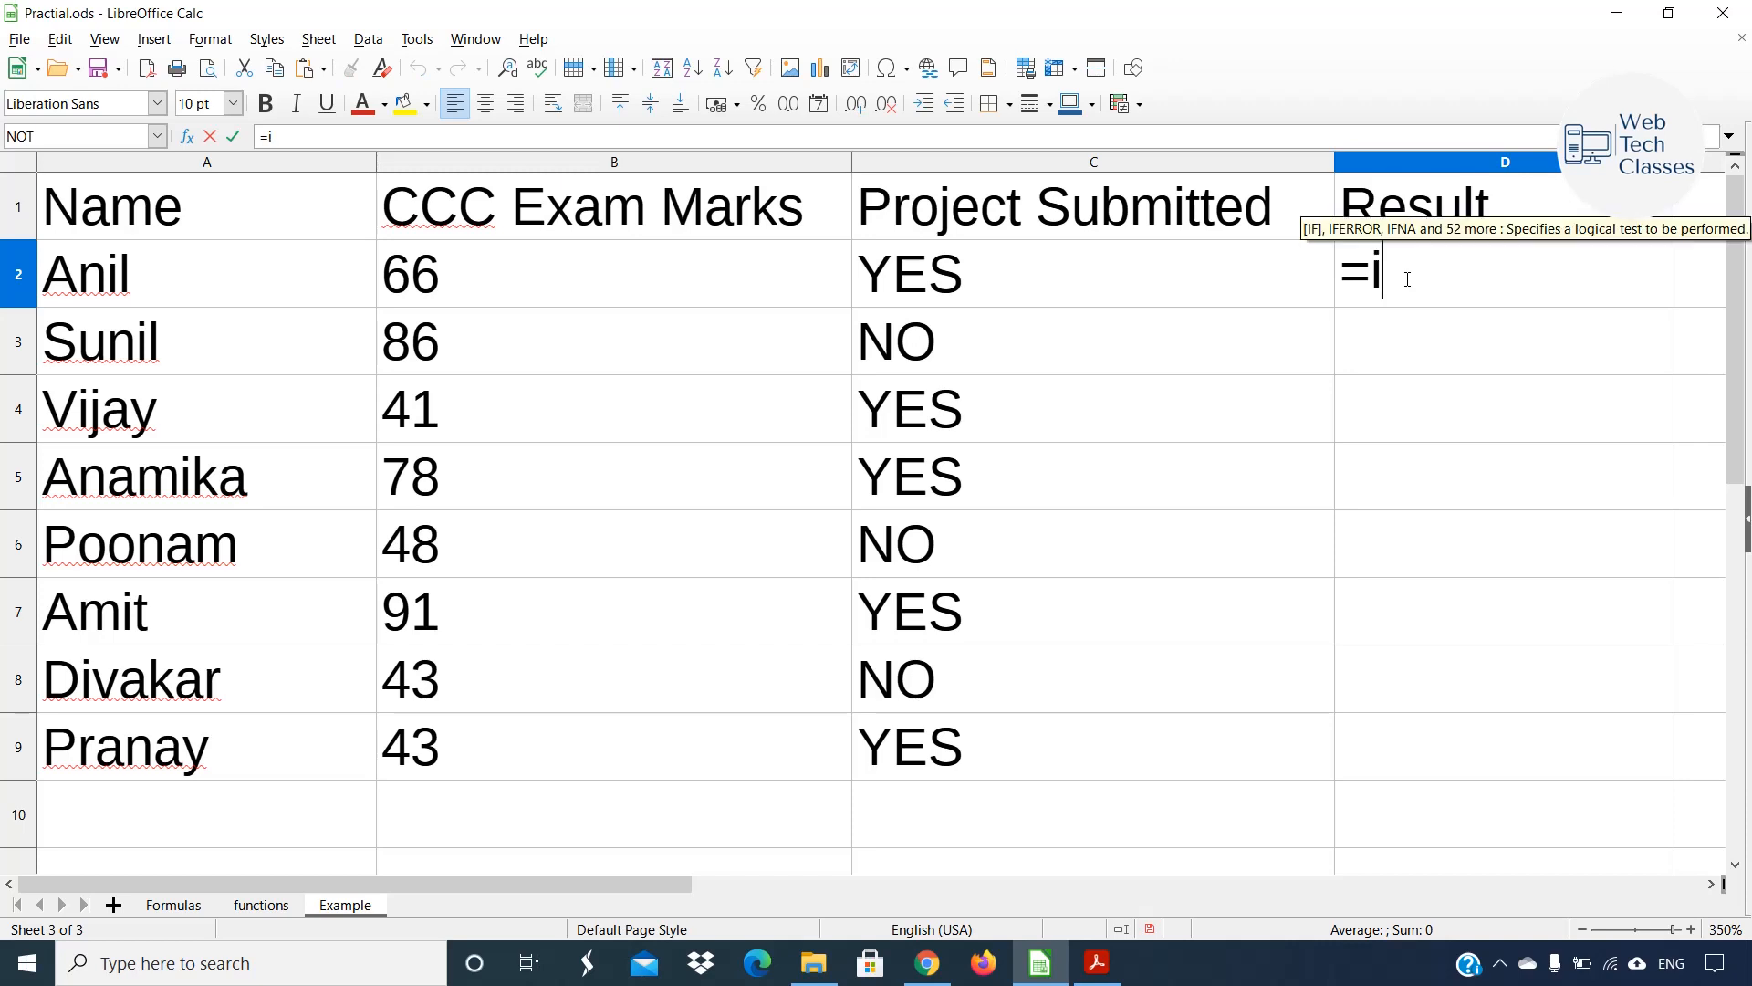
{"action": "type", "text": "f("}
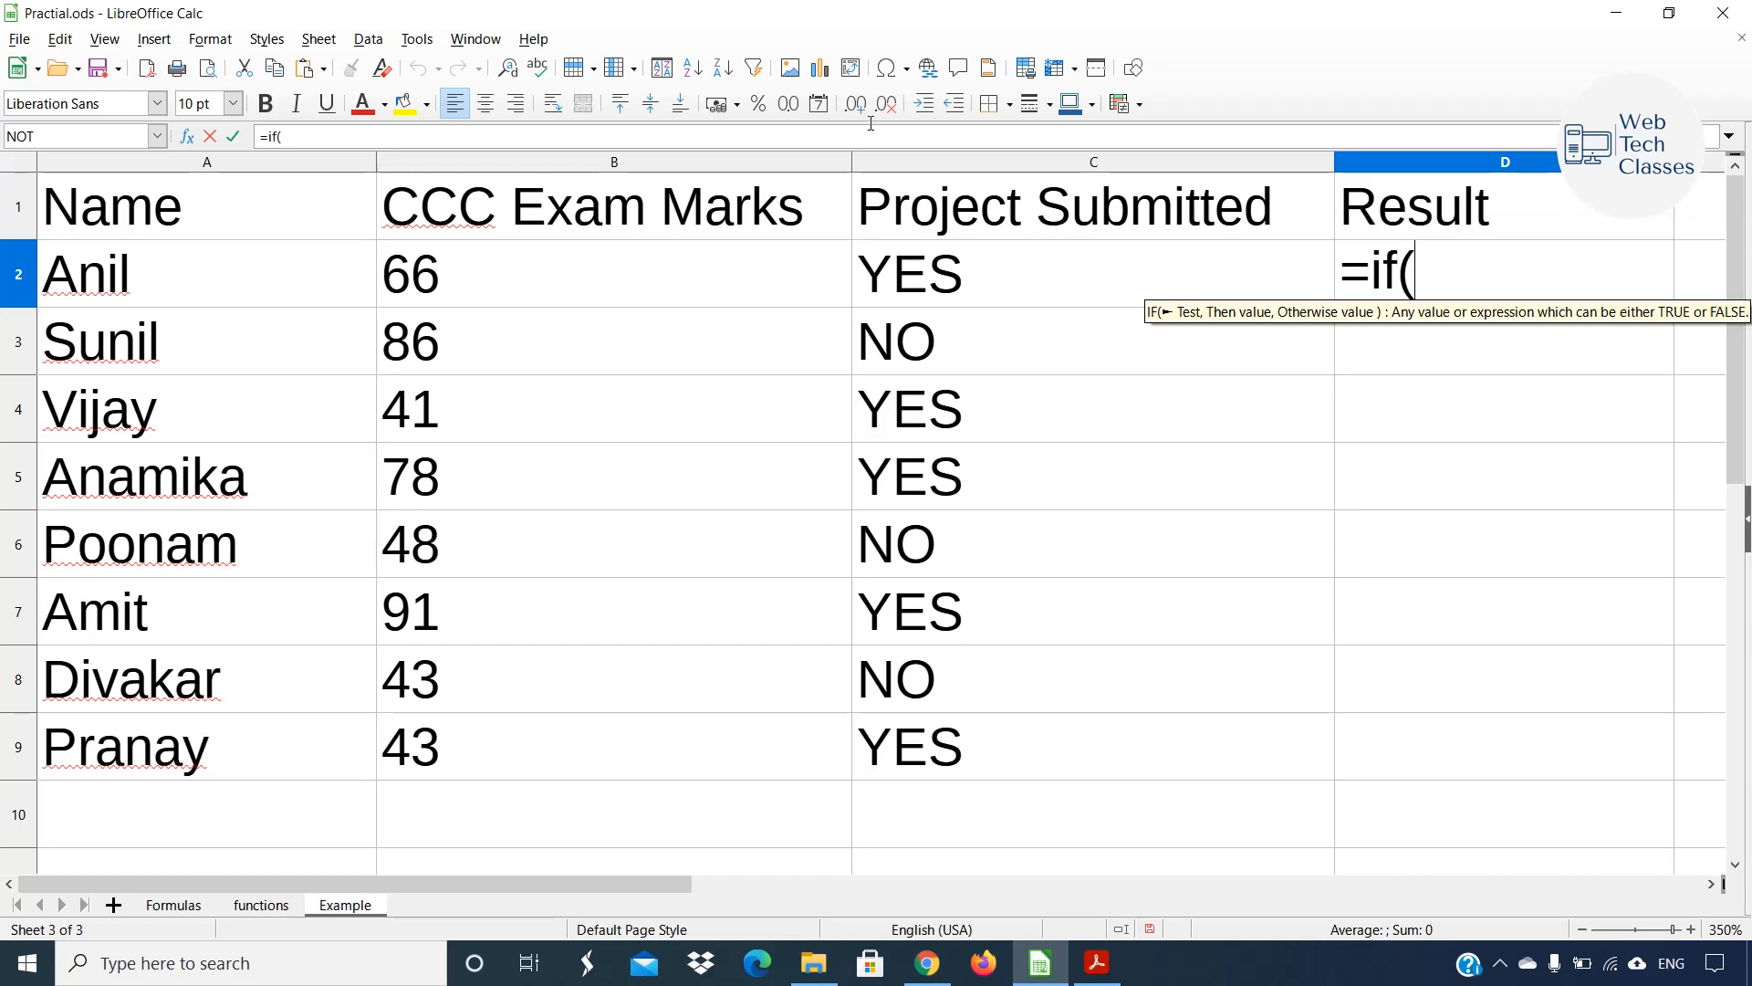
{"action": "left_click", "coordinate": [575, 270]}
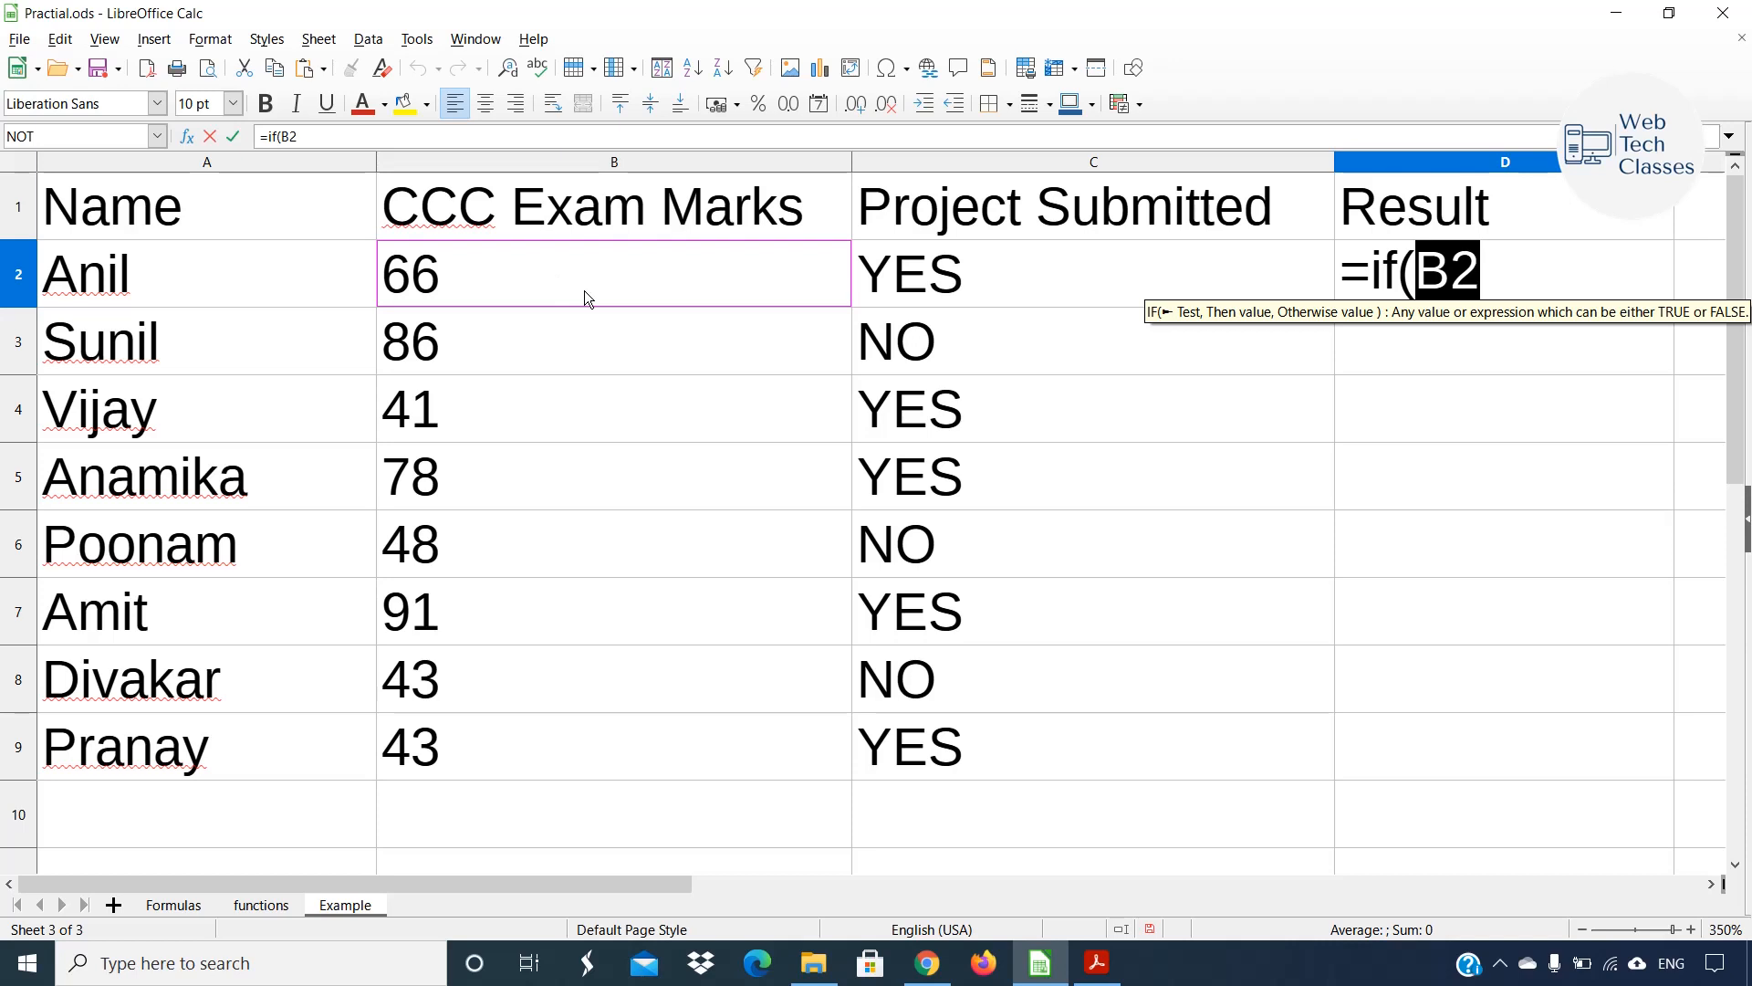
{"action": "type", "text": ">"}
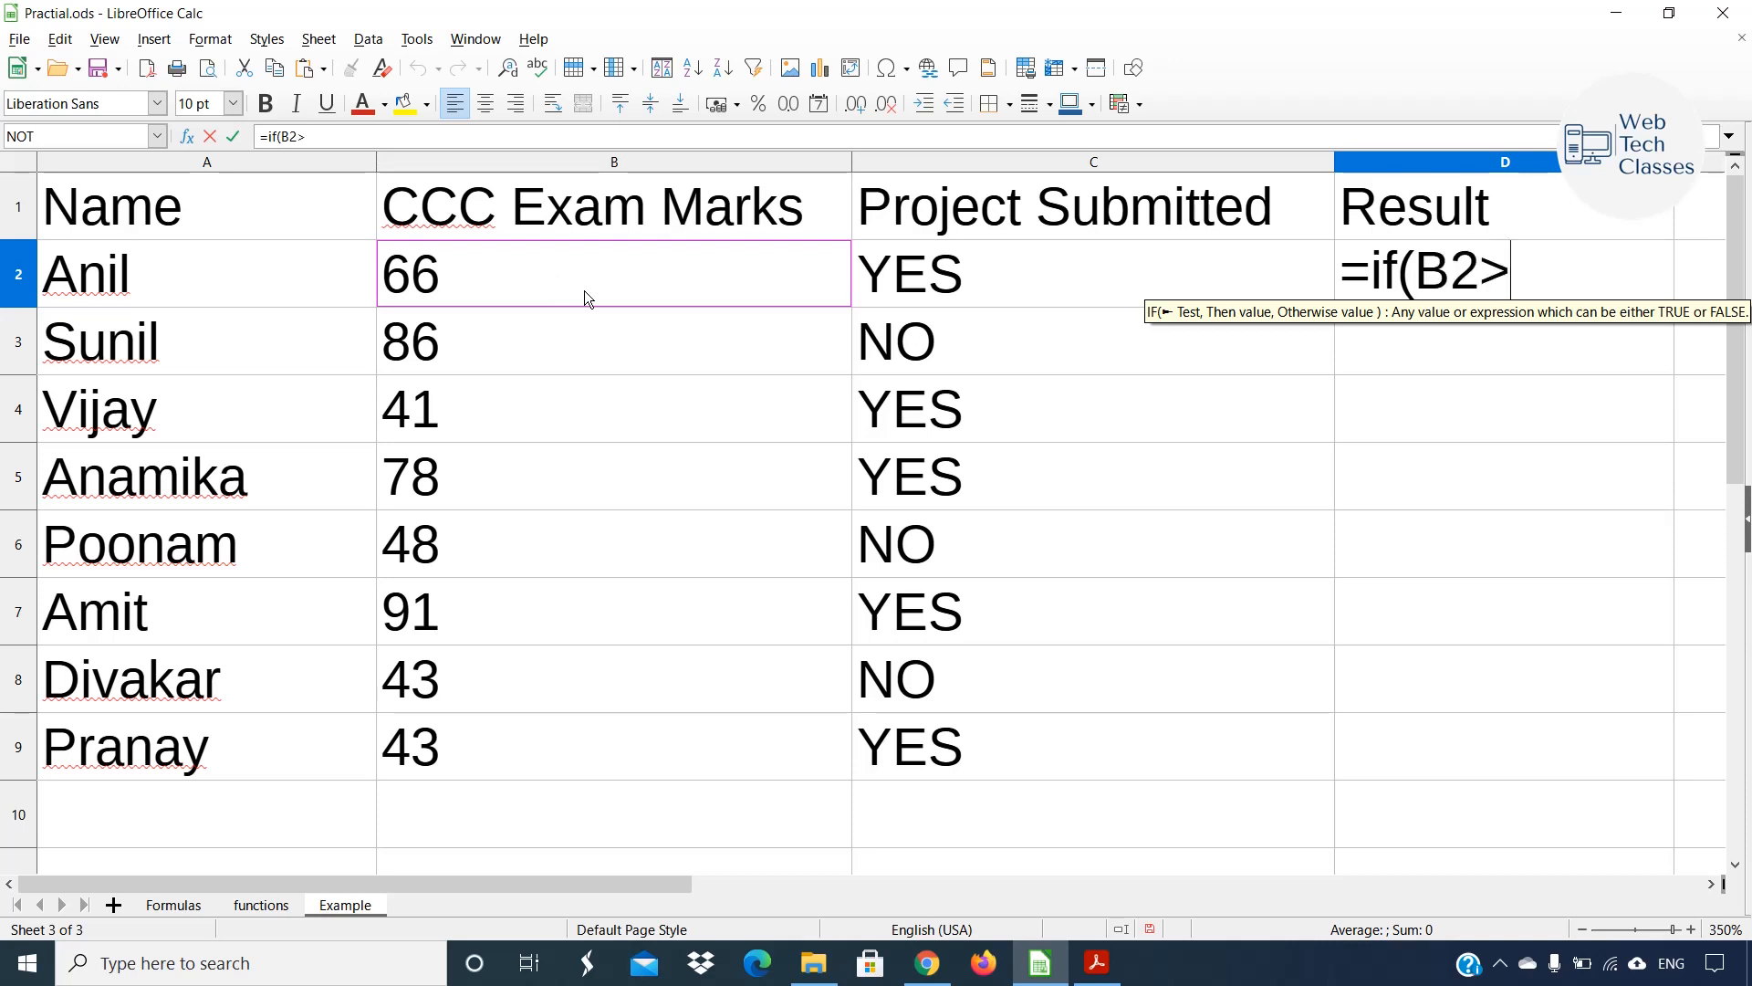
{"action": "type", "text": "50,"}
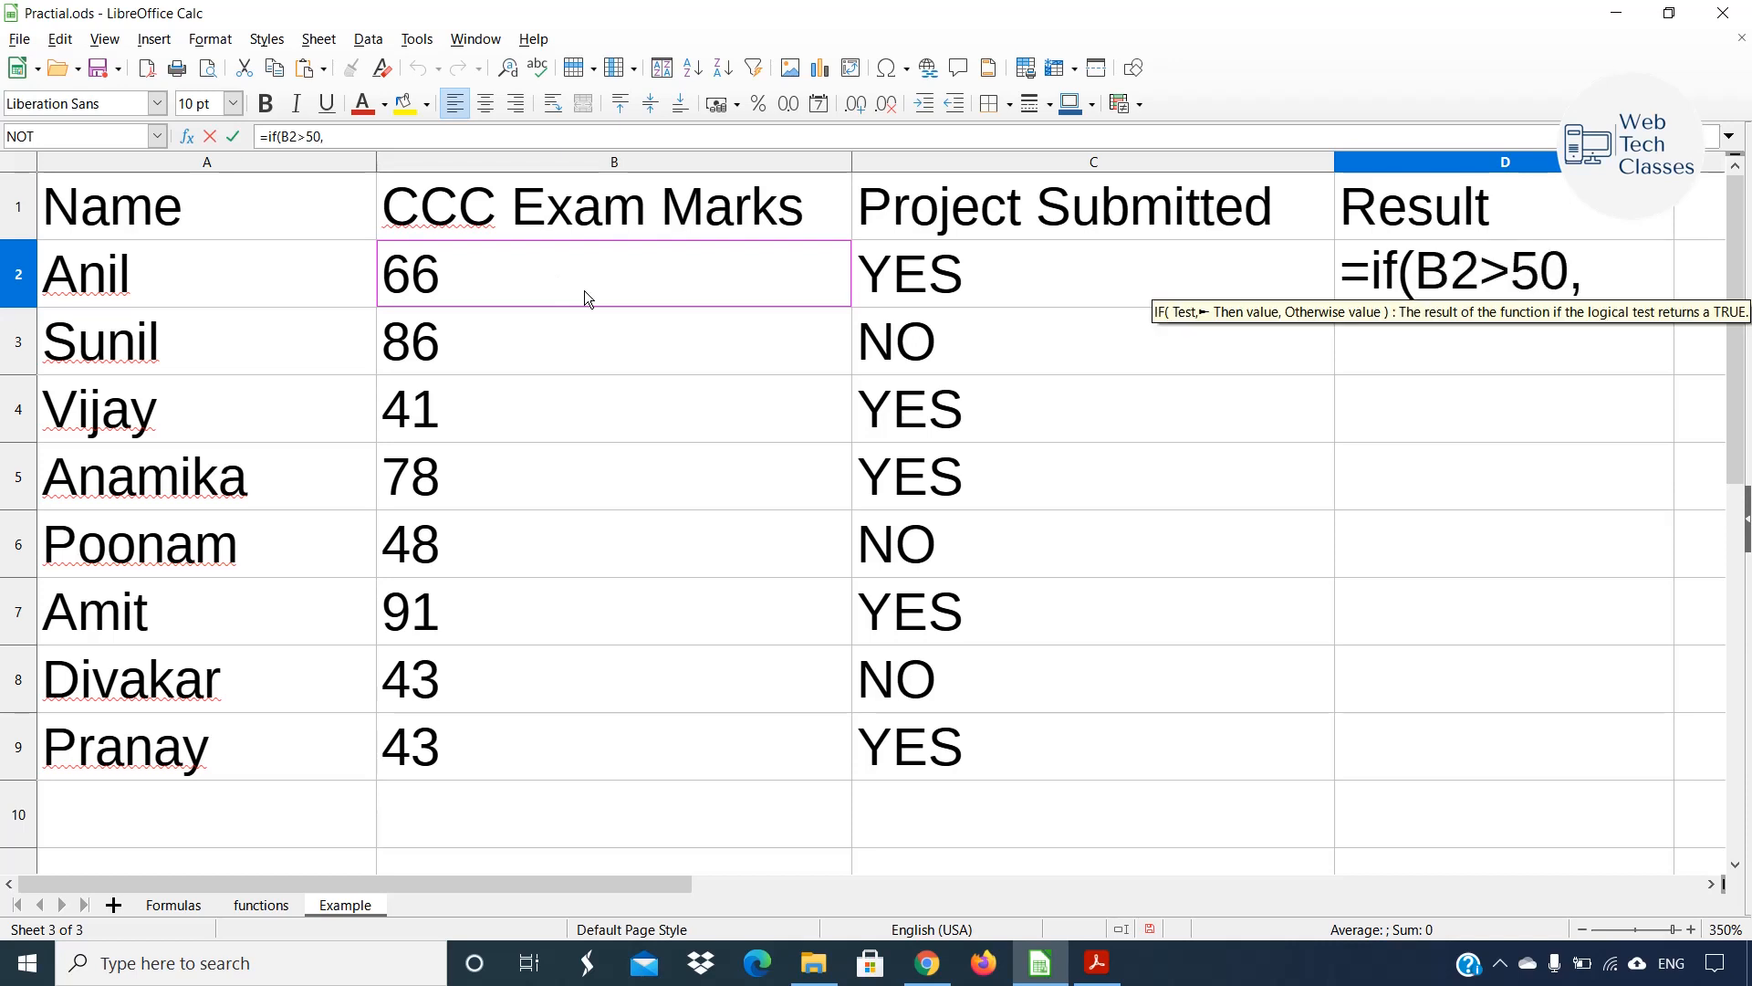
Add "PASS" as the value the IF formula in D2 returns when the test is true.
{"action": "type", "text": " \"\""}
{"action": "key", "text": "Left"}
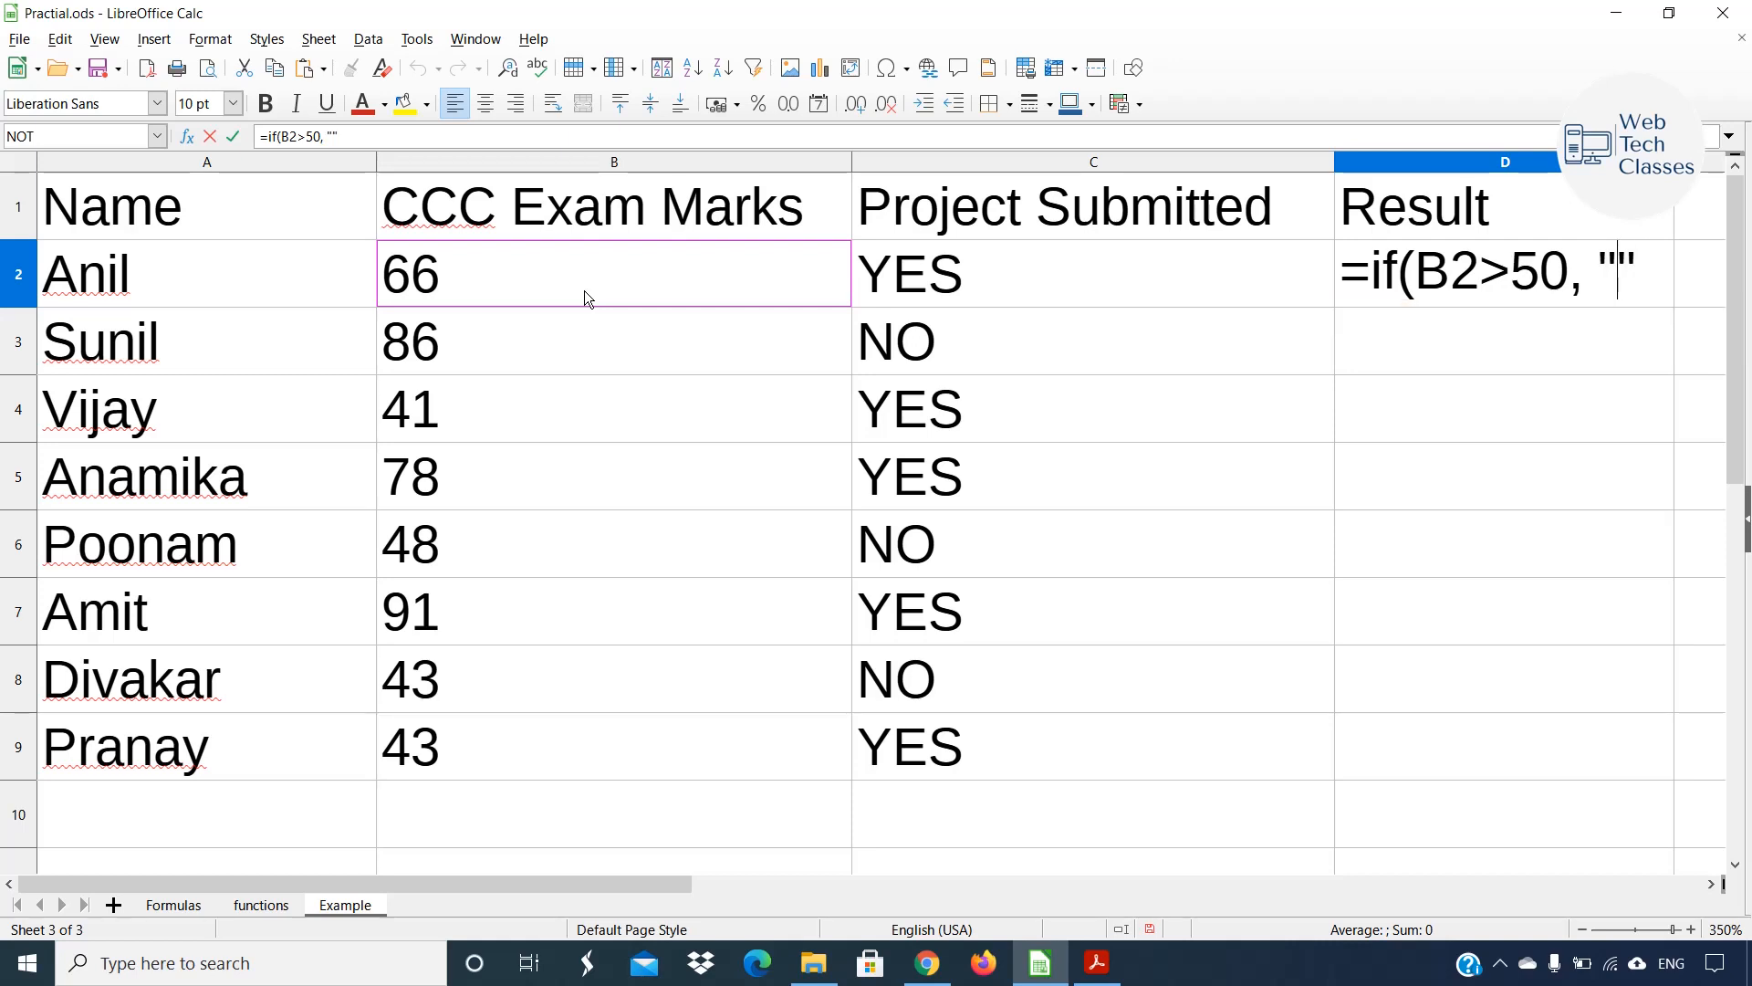
{"action": "type", "text": "PASS"}
{"action": "key", "text": "Right"}
Add "FAIL" as the otherwise value, close the parenthesis and enter the IF formula in D2.
{"action": "type", "text": ", \"\""}
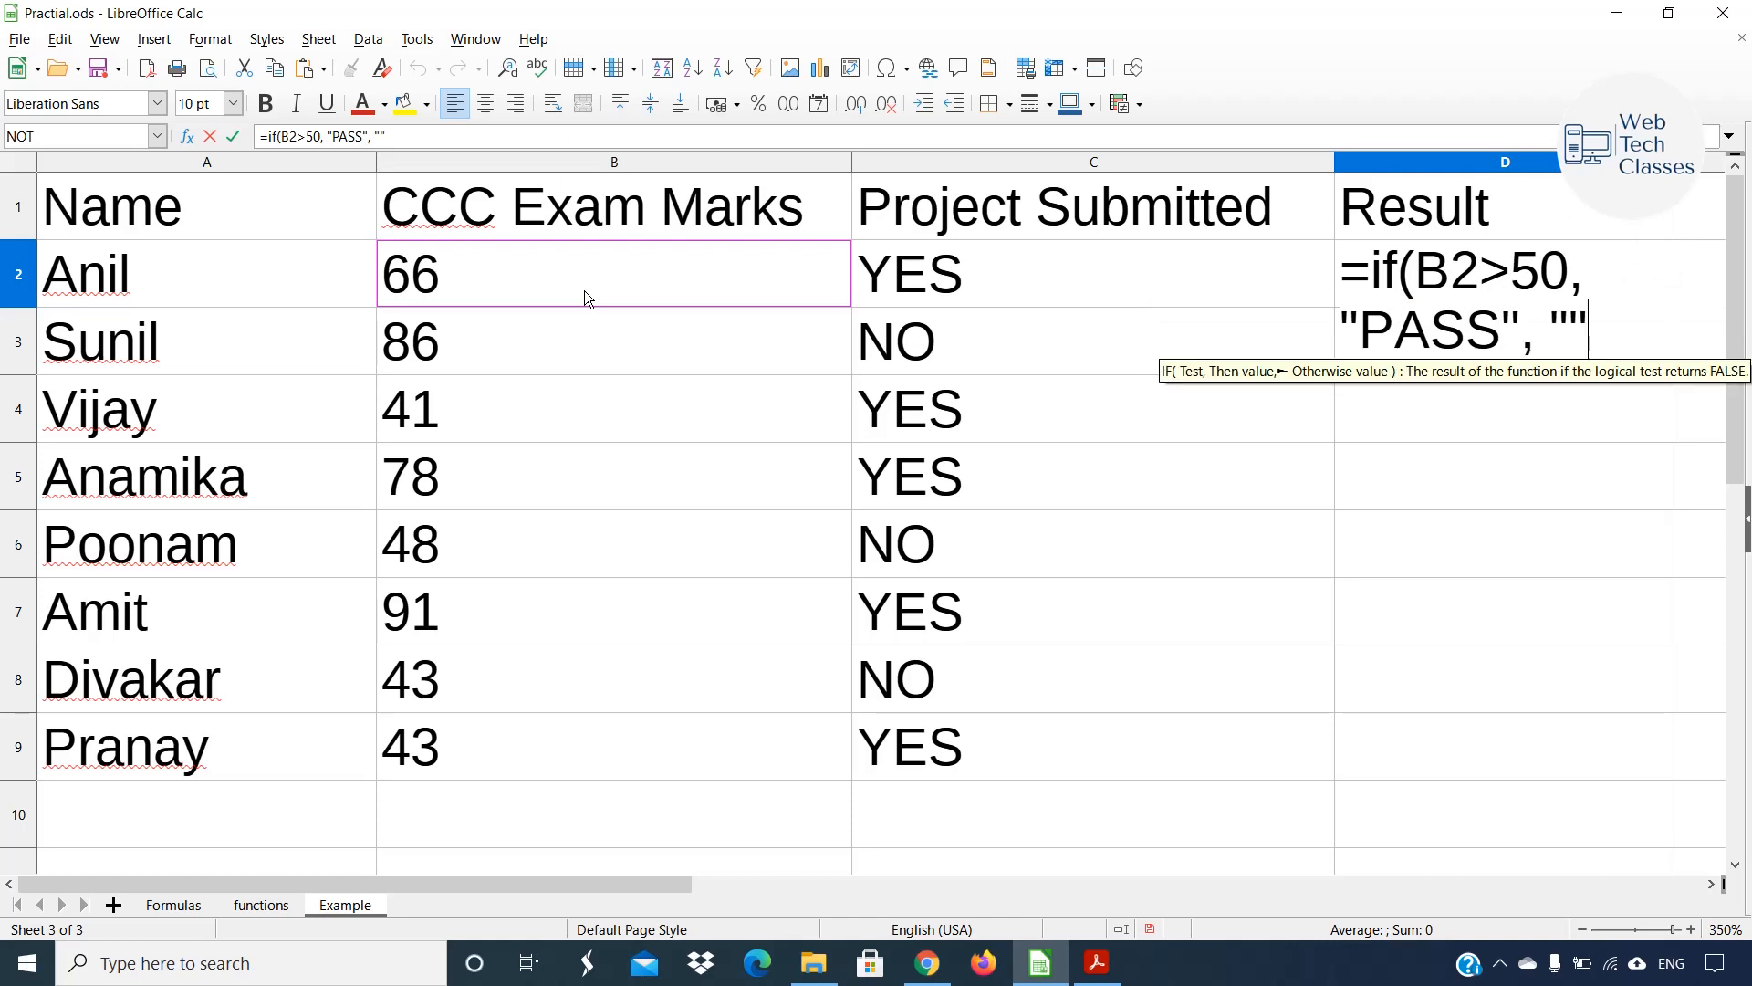
{"action": "key", "text": "Left"}
{"action": "type", "text": "FAIL)"}
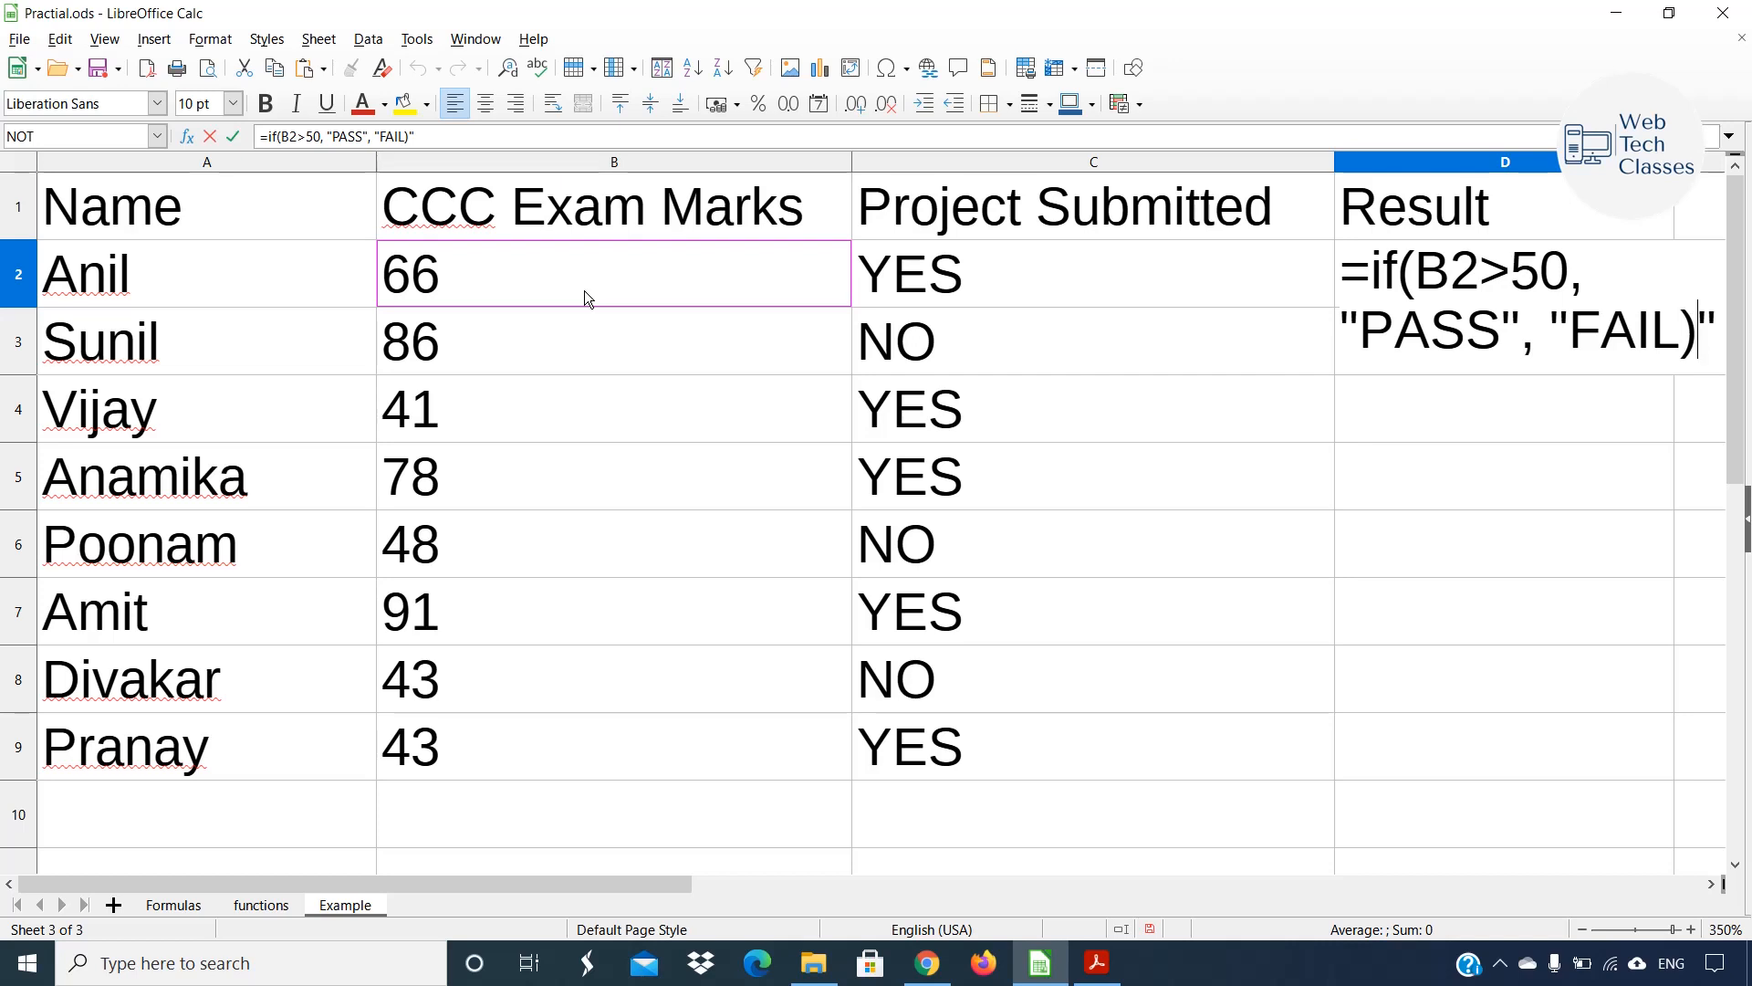
{"action": "key", "text": "BackSpace"}
{"action": "key", "text": "End"}
{"action": "type", "text": ")"}
{"action": "left_click_drag", "start_coordinate": [1416, 271], "coordinate": [1564, 271]}
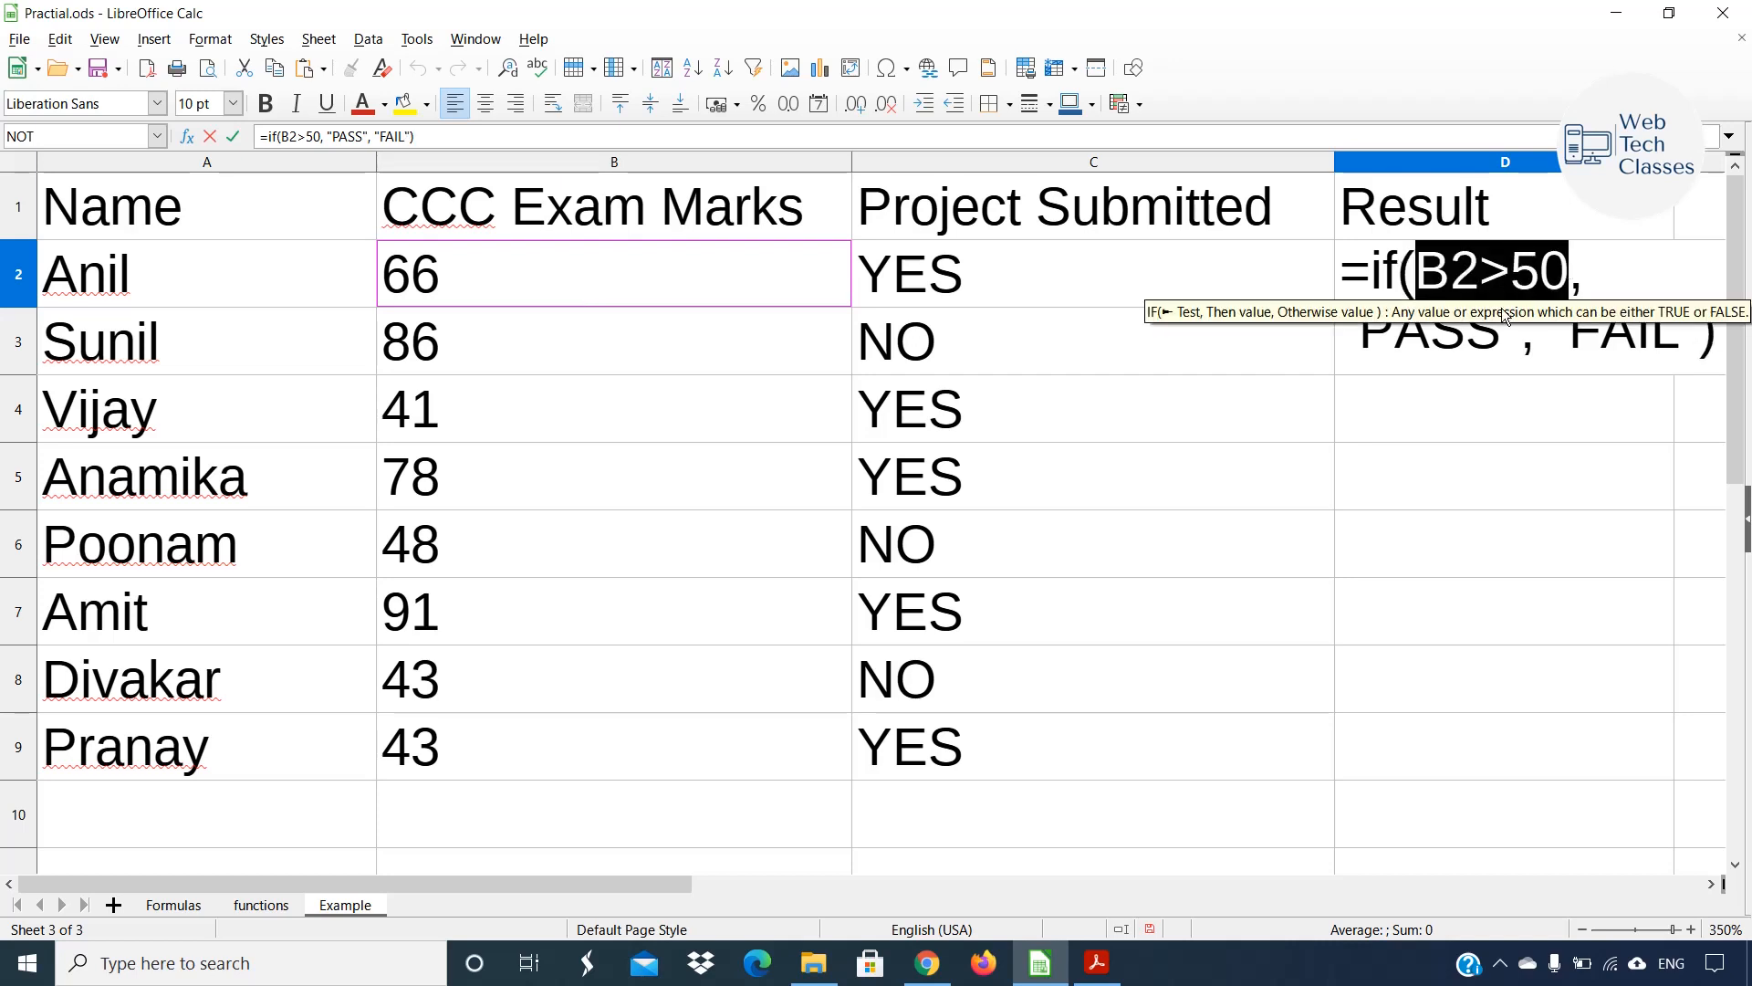
{"action": "left_click_drag", "start_coordinate": [1360, 342], "coordinate": [1494, 340]}
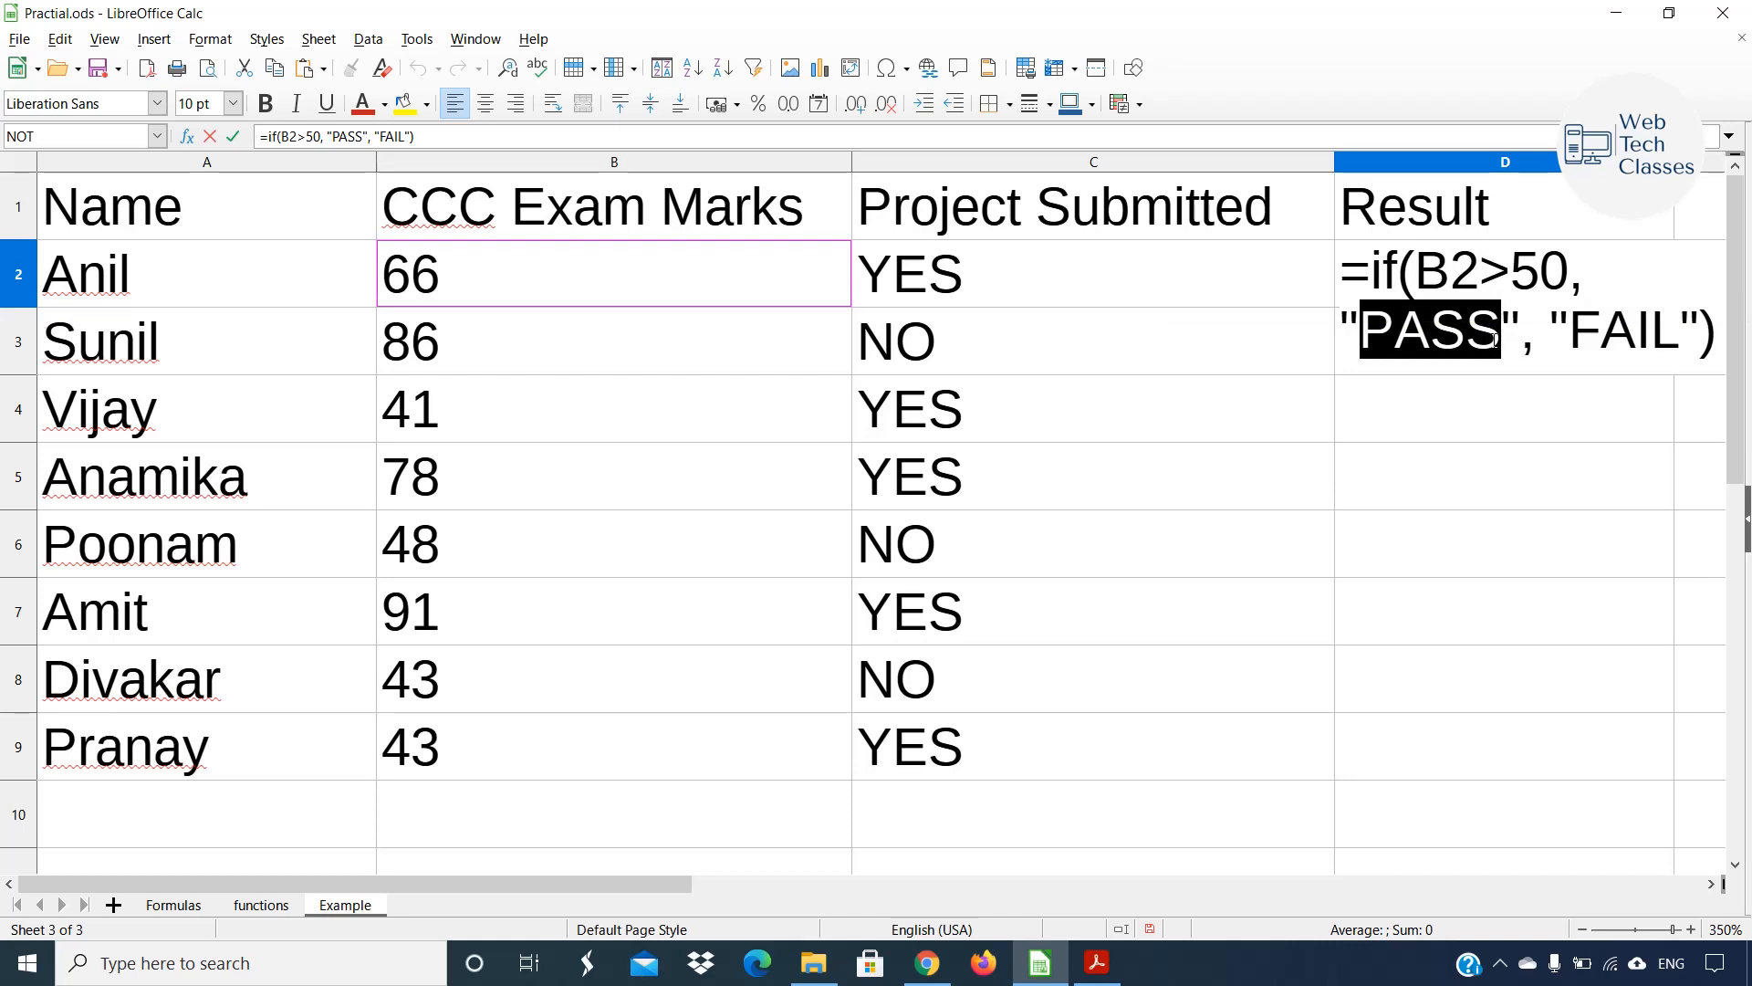
{"action": "left_click_drag", "start_coordinate": [1570, 334], "coordinate": [1681, 333]}
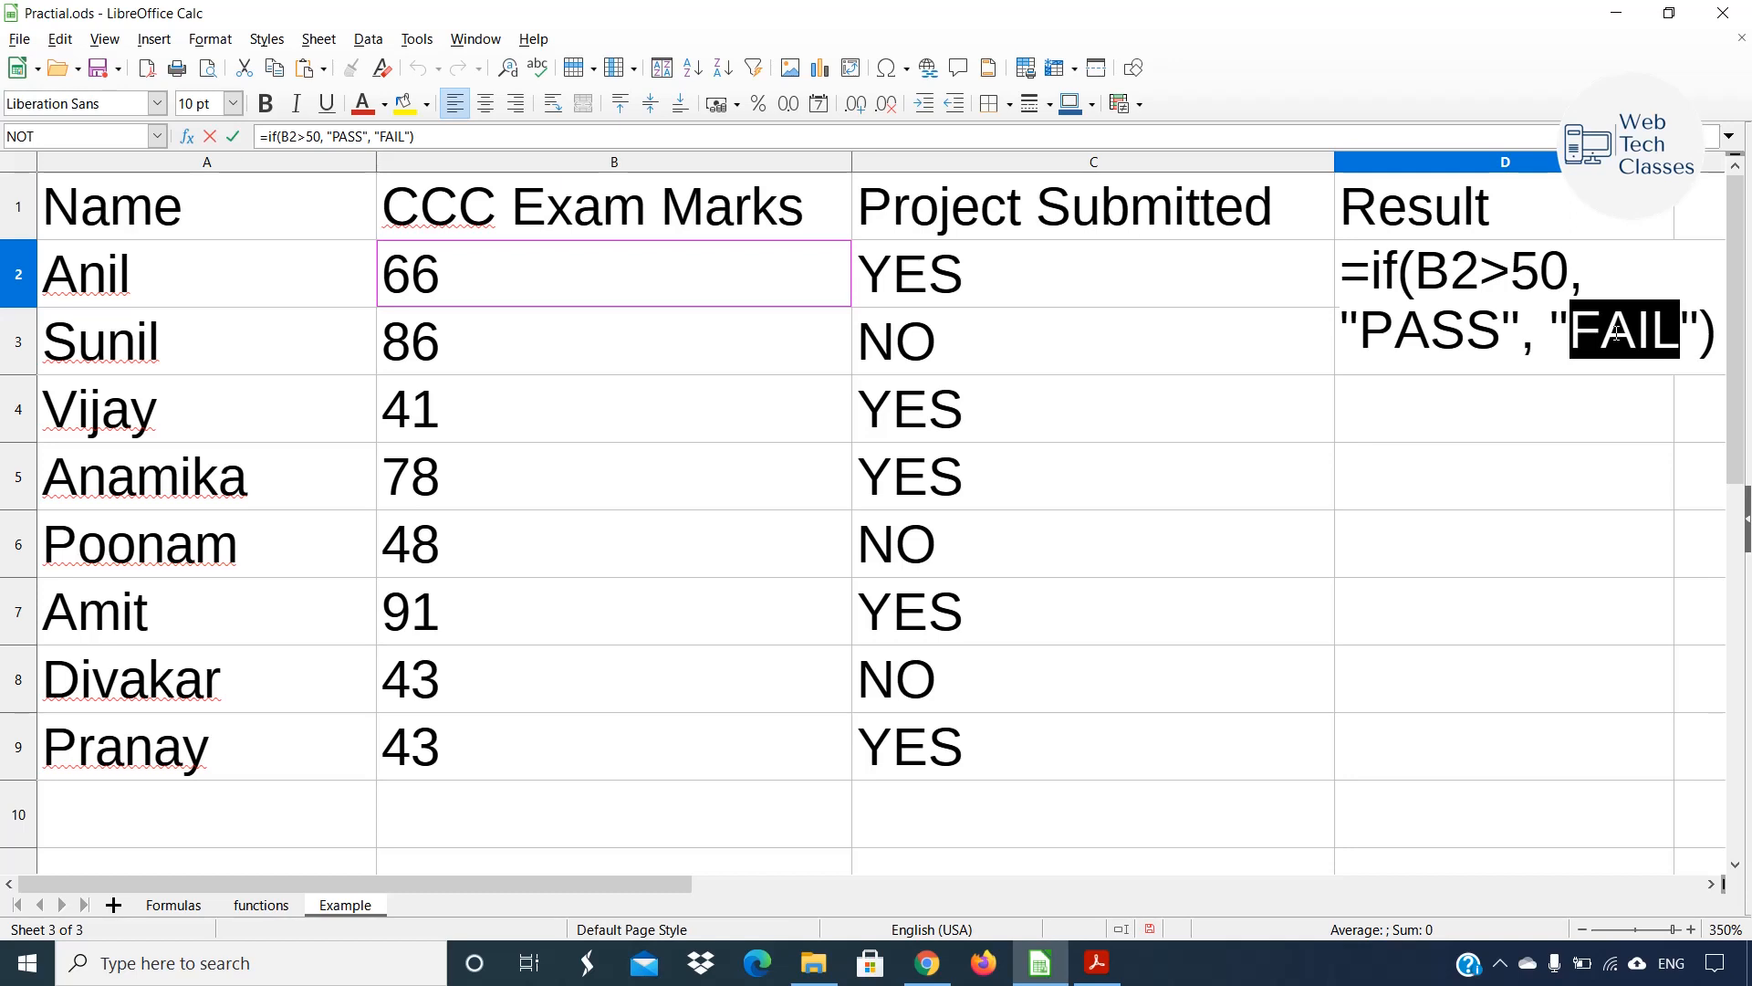
{"action": "key", "text": "Return"}
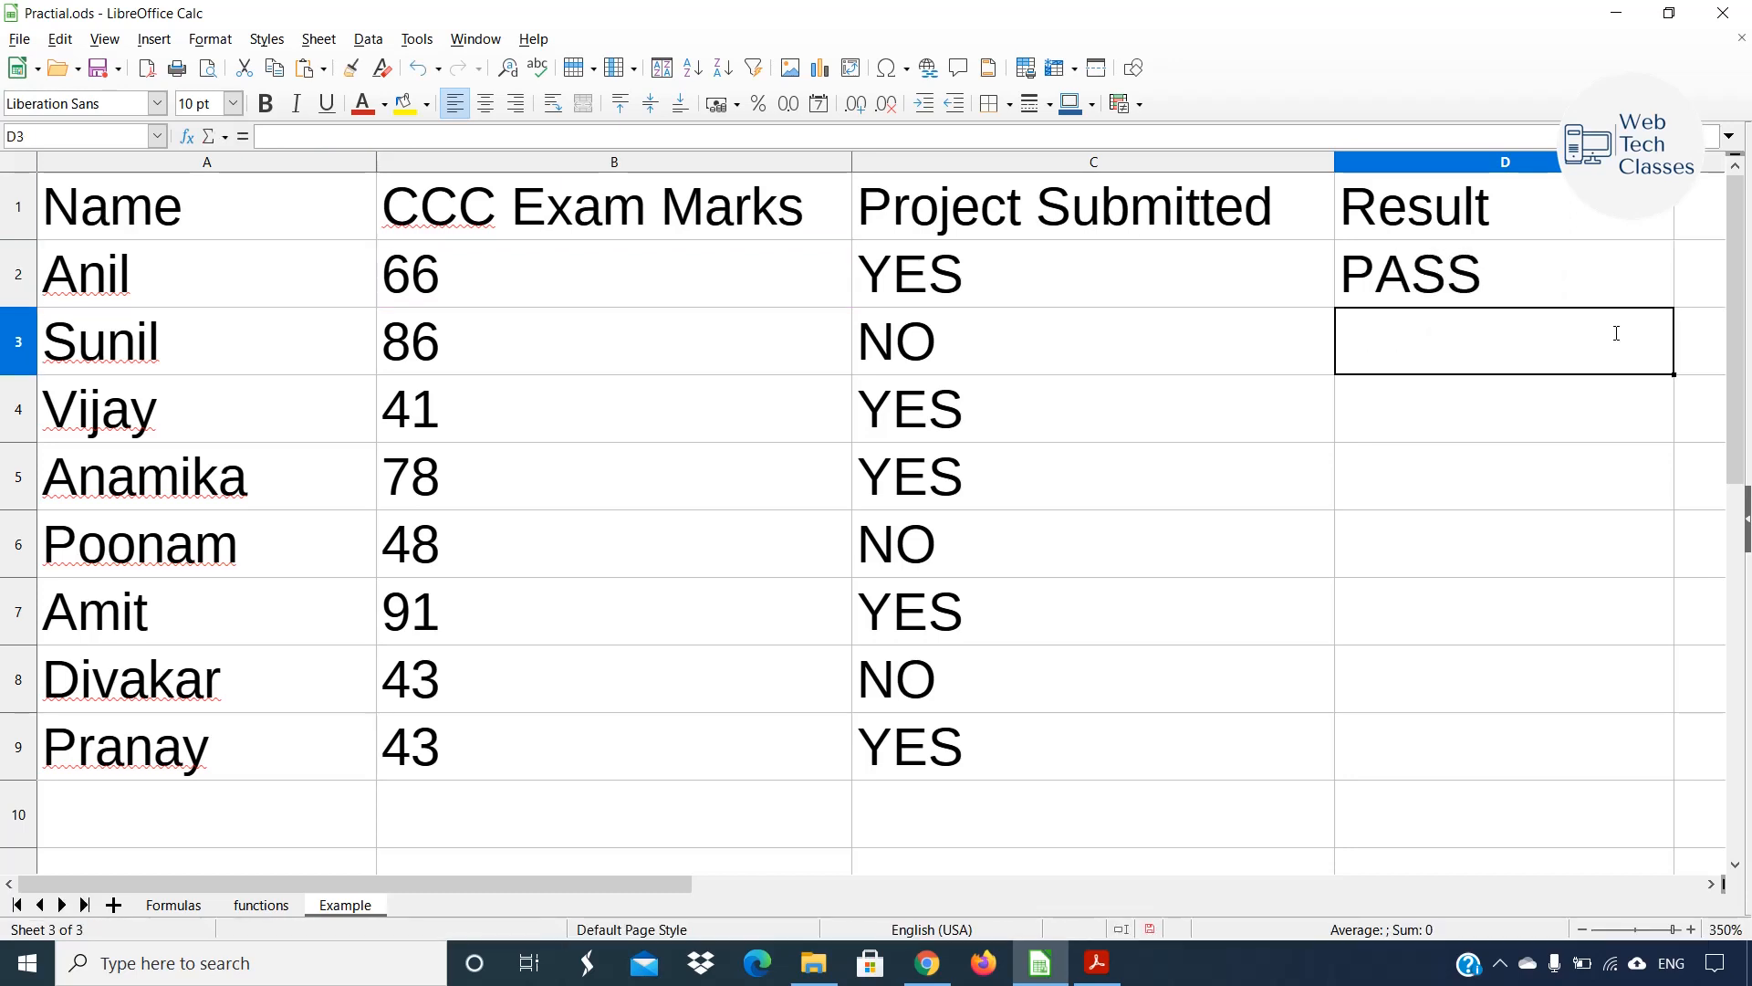
Copy the IF formula from D2 down through D9 to fill the Result column.
{"action": "left_click", "coordinate": [1493, 288]}
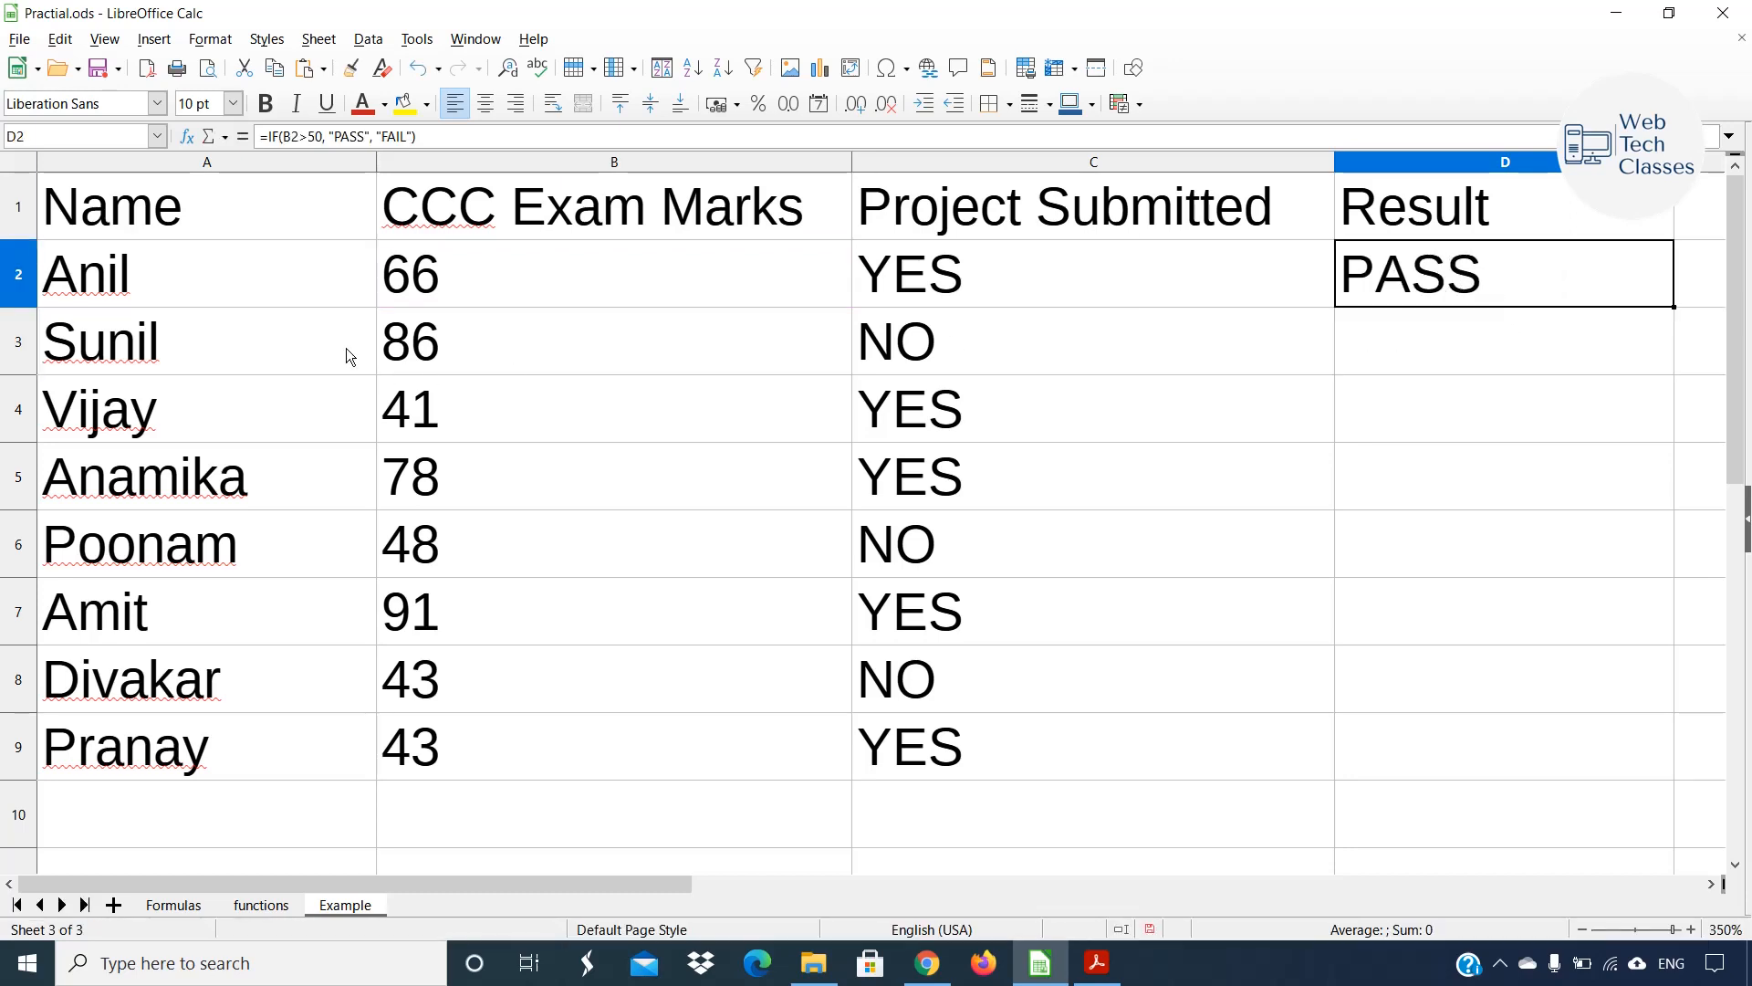
{"action": "left_click", "coordinate": [408, 283]}
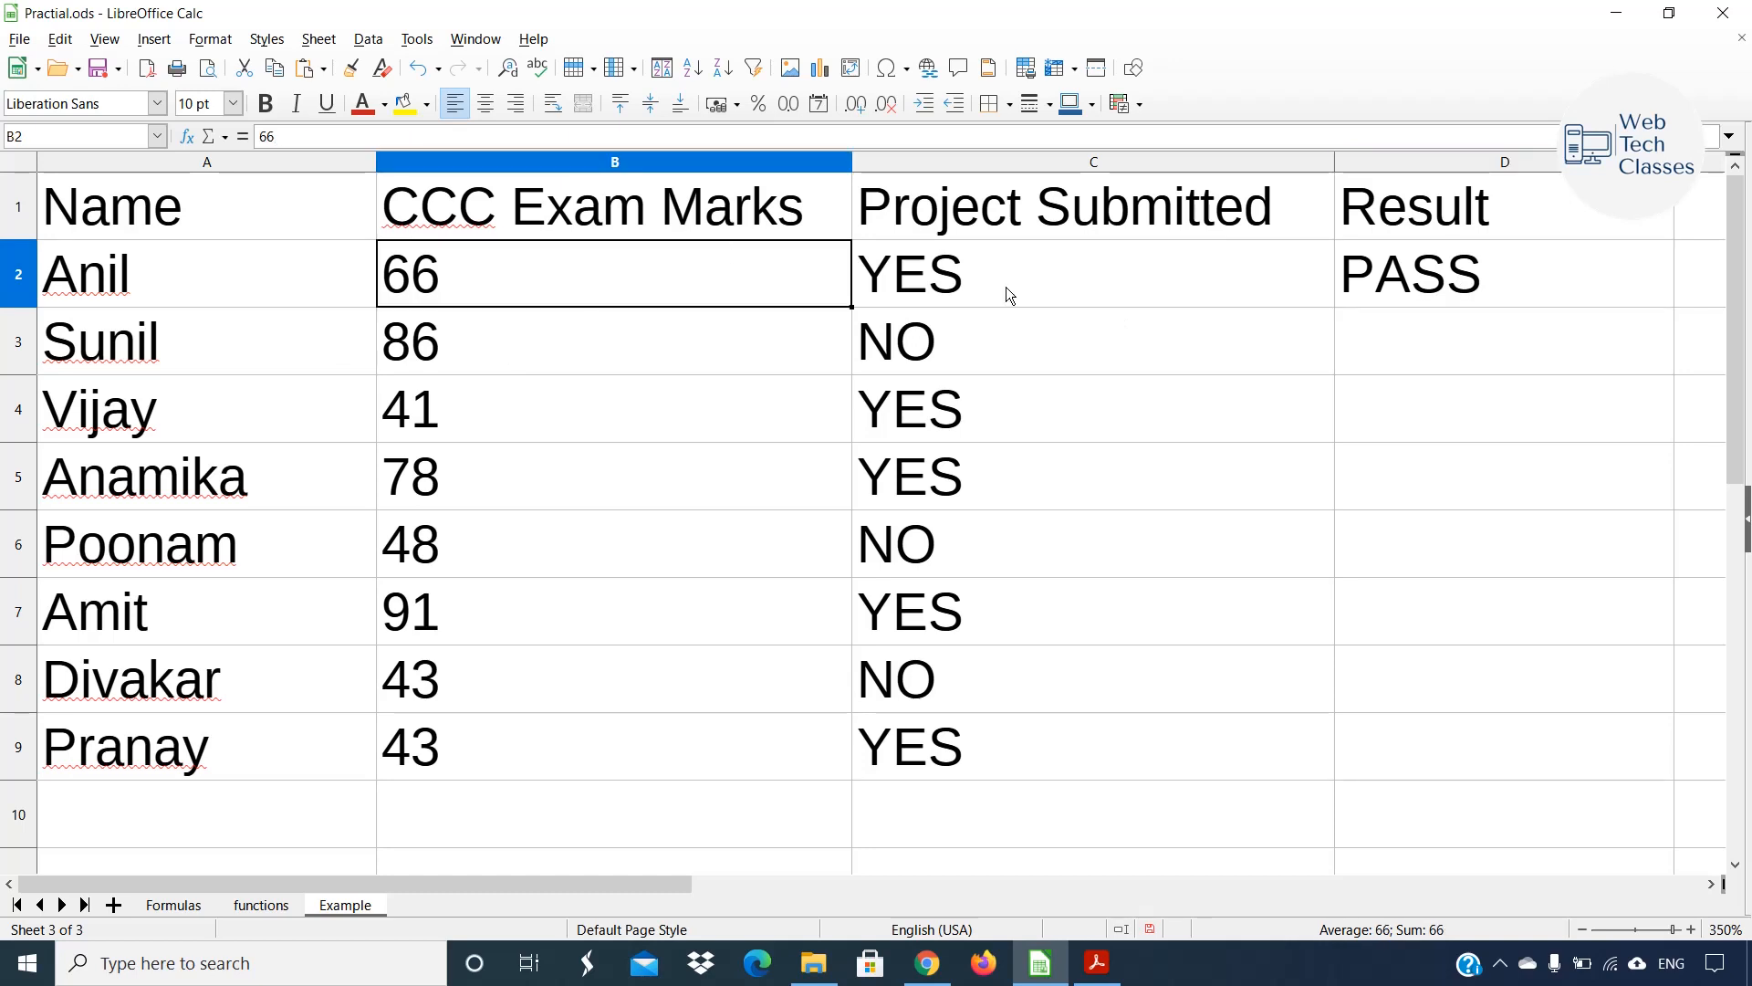
{"action": "left_click", "coordinate": [1404, 296]}
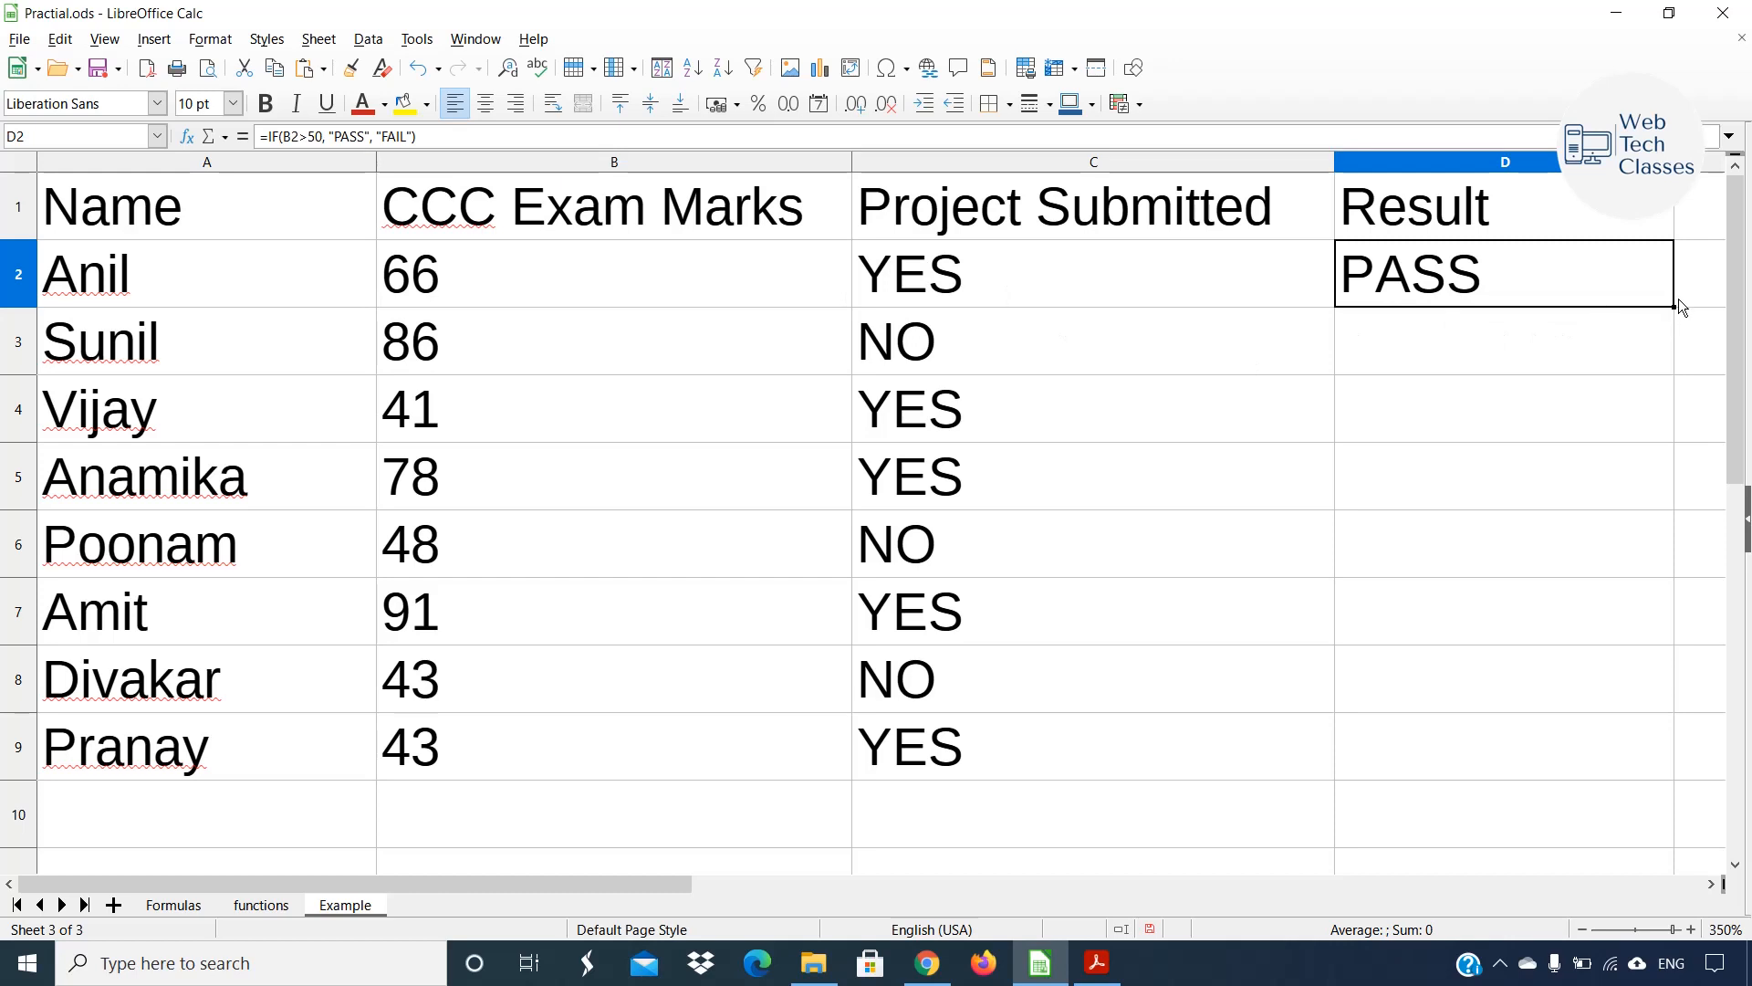
{"action": "left_click_drag", "start_coordinate": [1665, 334], "coordinate": [1659, 765]}
{"action": "left_click", "coordinate": [863, 834]}
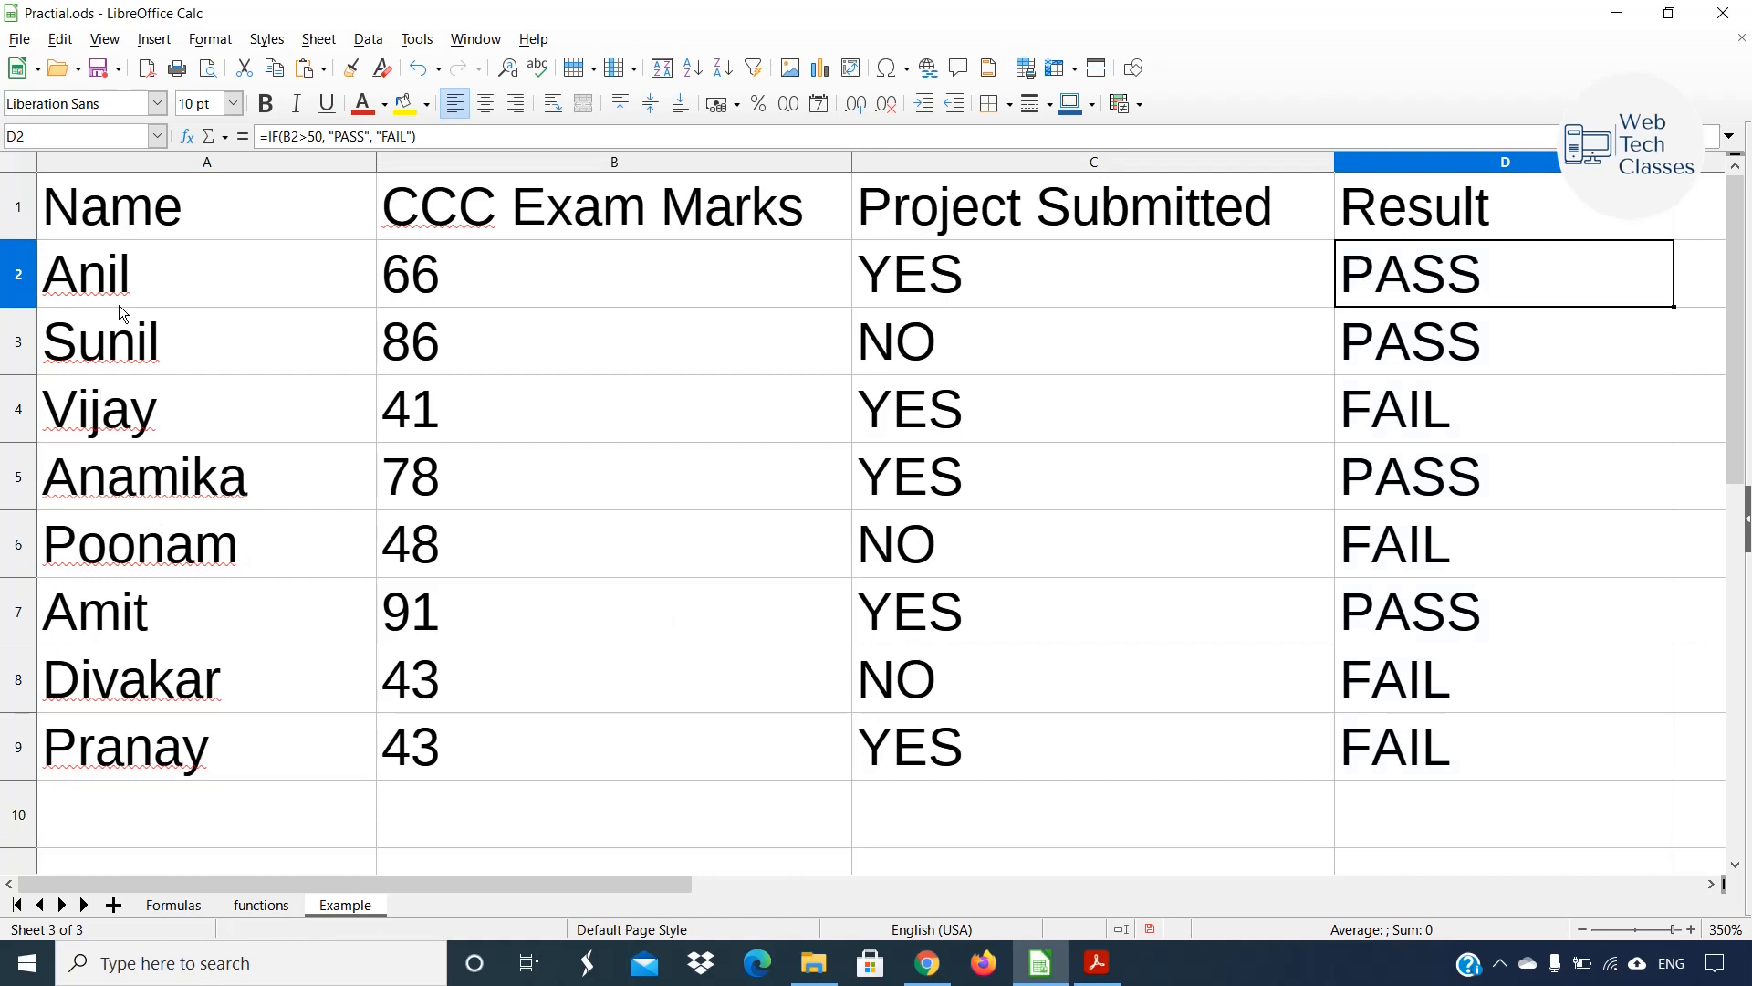
{"action": "left_click_drag", "start_coordinate": [133, 273], "coordinate": [1401, 761]}
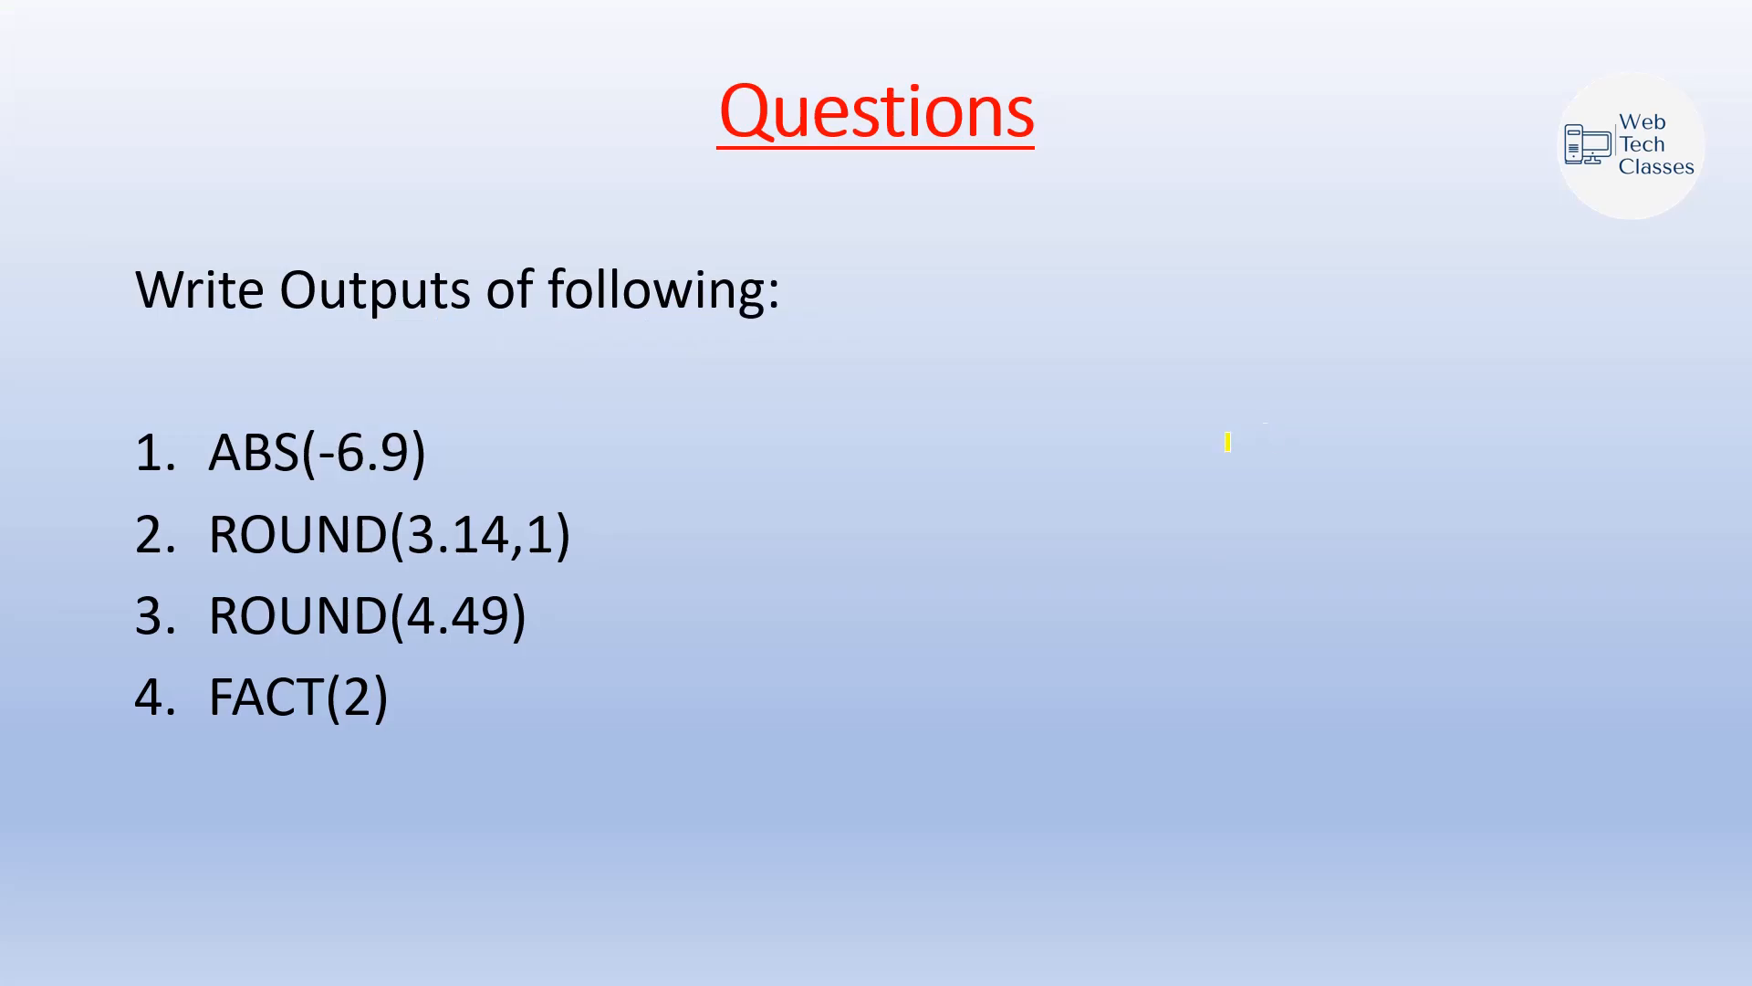
{"action": "mouse_move", "coordinate": [42, 309]}
{"action": "left_mouse_down"}
{"action": "mouse_move", "coordinate": [94, 369]}
{"action": "mouse_move", "coordinate": [241, 218]}
{"action": "left_mouse_up"}
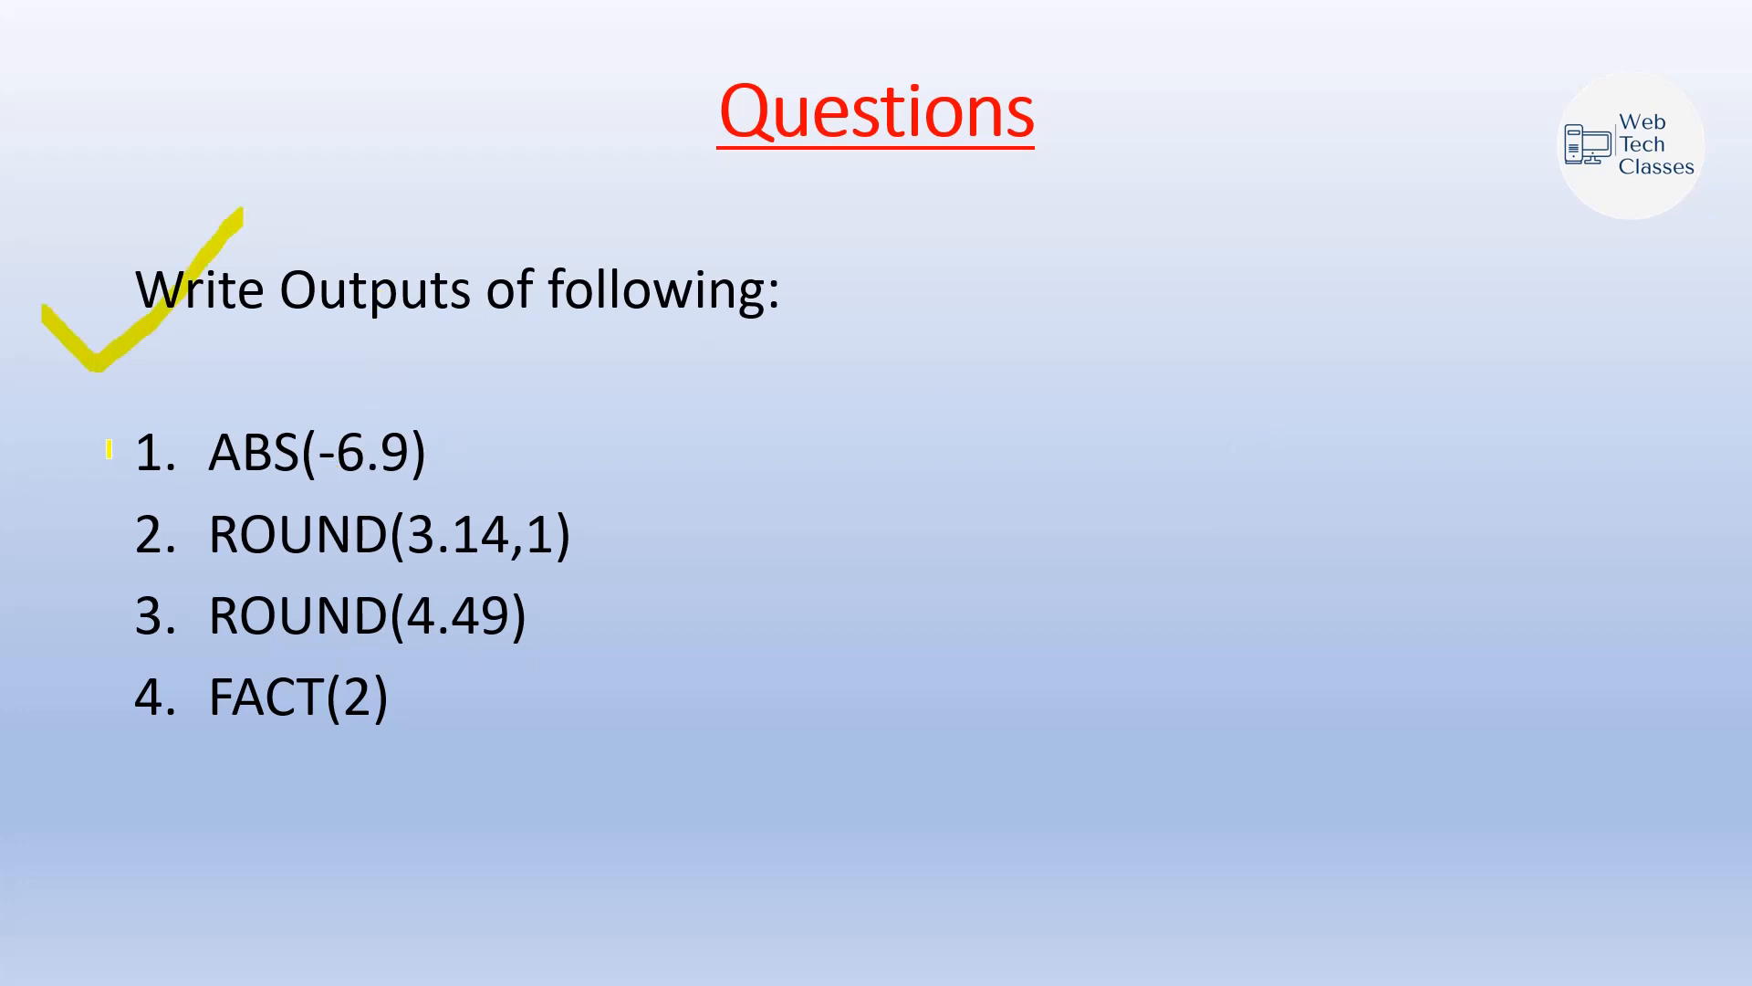
{"action": "mouse_move", "coordinate": [177, 434]}
{"action": "left_mouse_down"}
{"action": "mouse_move", "coordinate": [239, 447]}
{"action": "mouse_move", "coordinate": [436, 429]}
{"action": "left_mouse_up"}
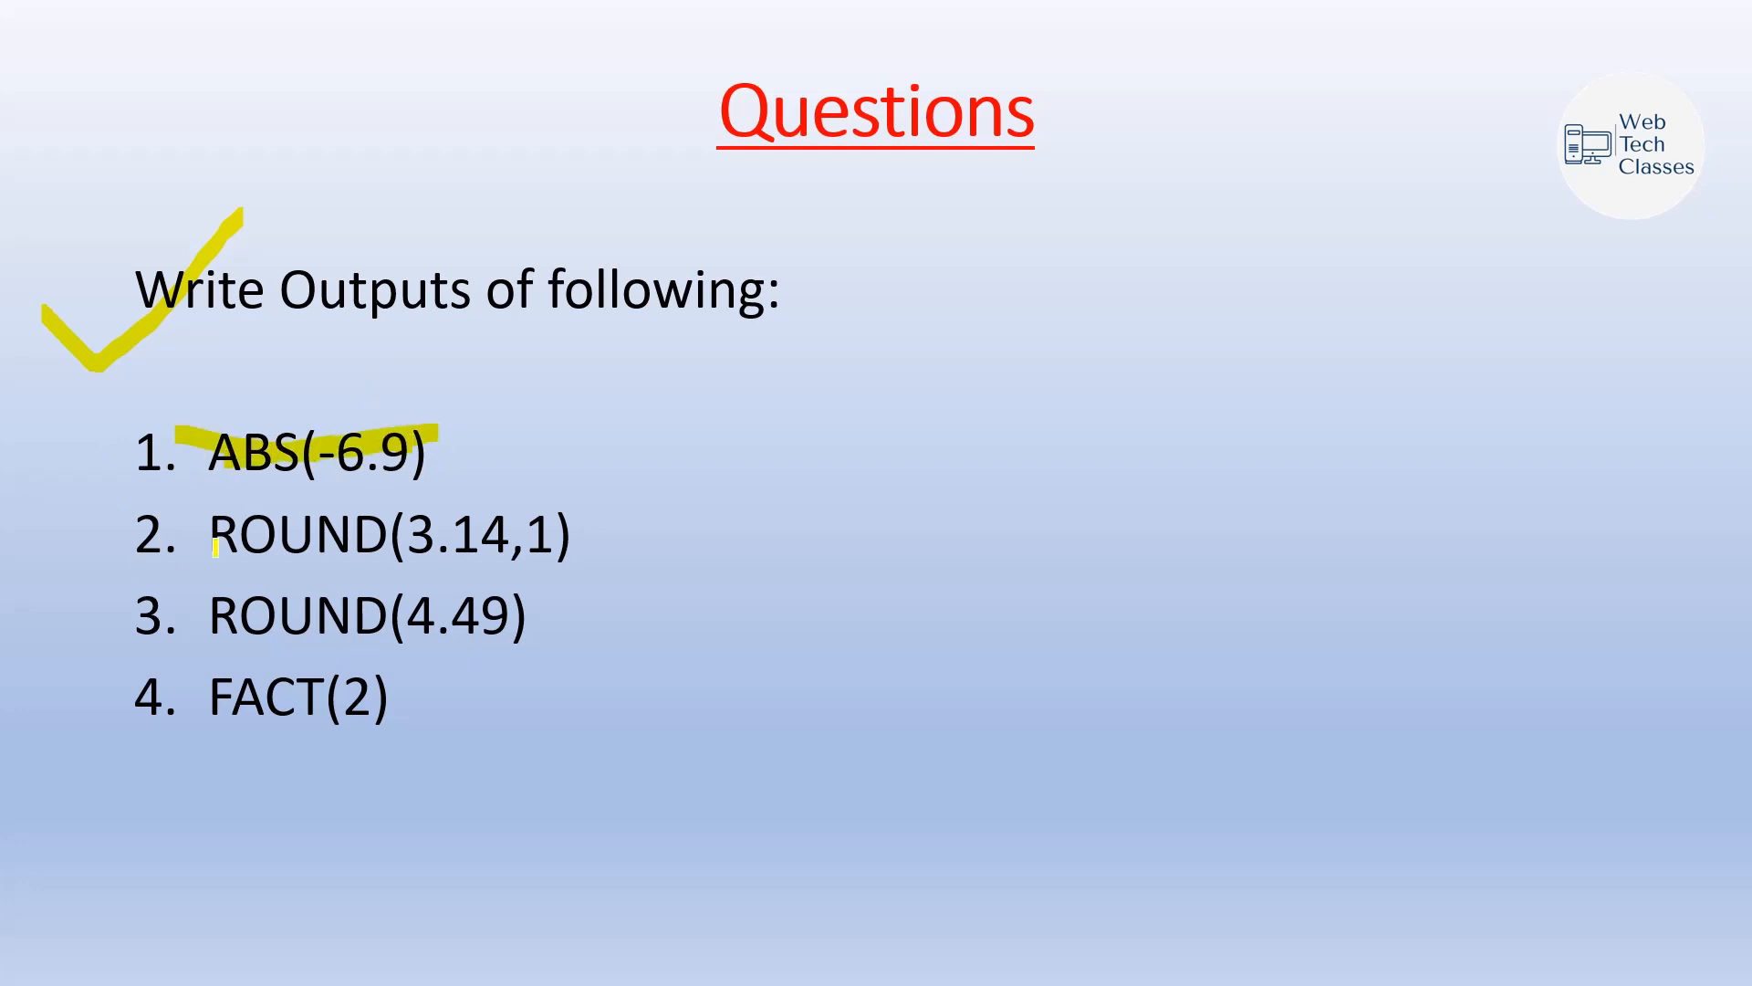
{"action": "mouse_move", "coordinate": [110, 513]}
{"action": "left_mouse_down"}
{"action": "mouse_move", "coordinate": [142, 555]}
{"action": "mouse_move", "coordinate": [194, 482]}
{"action": "left_mouse_up"}
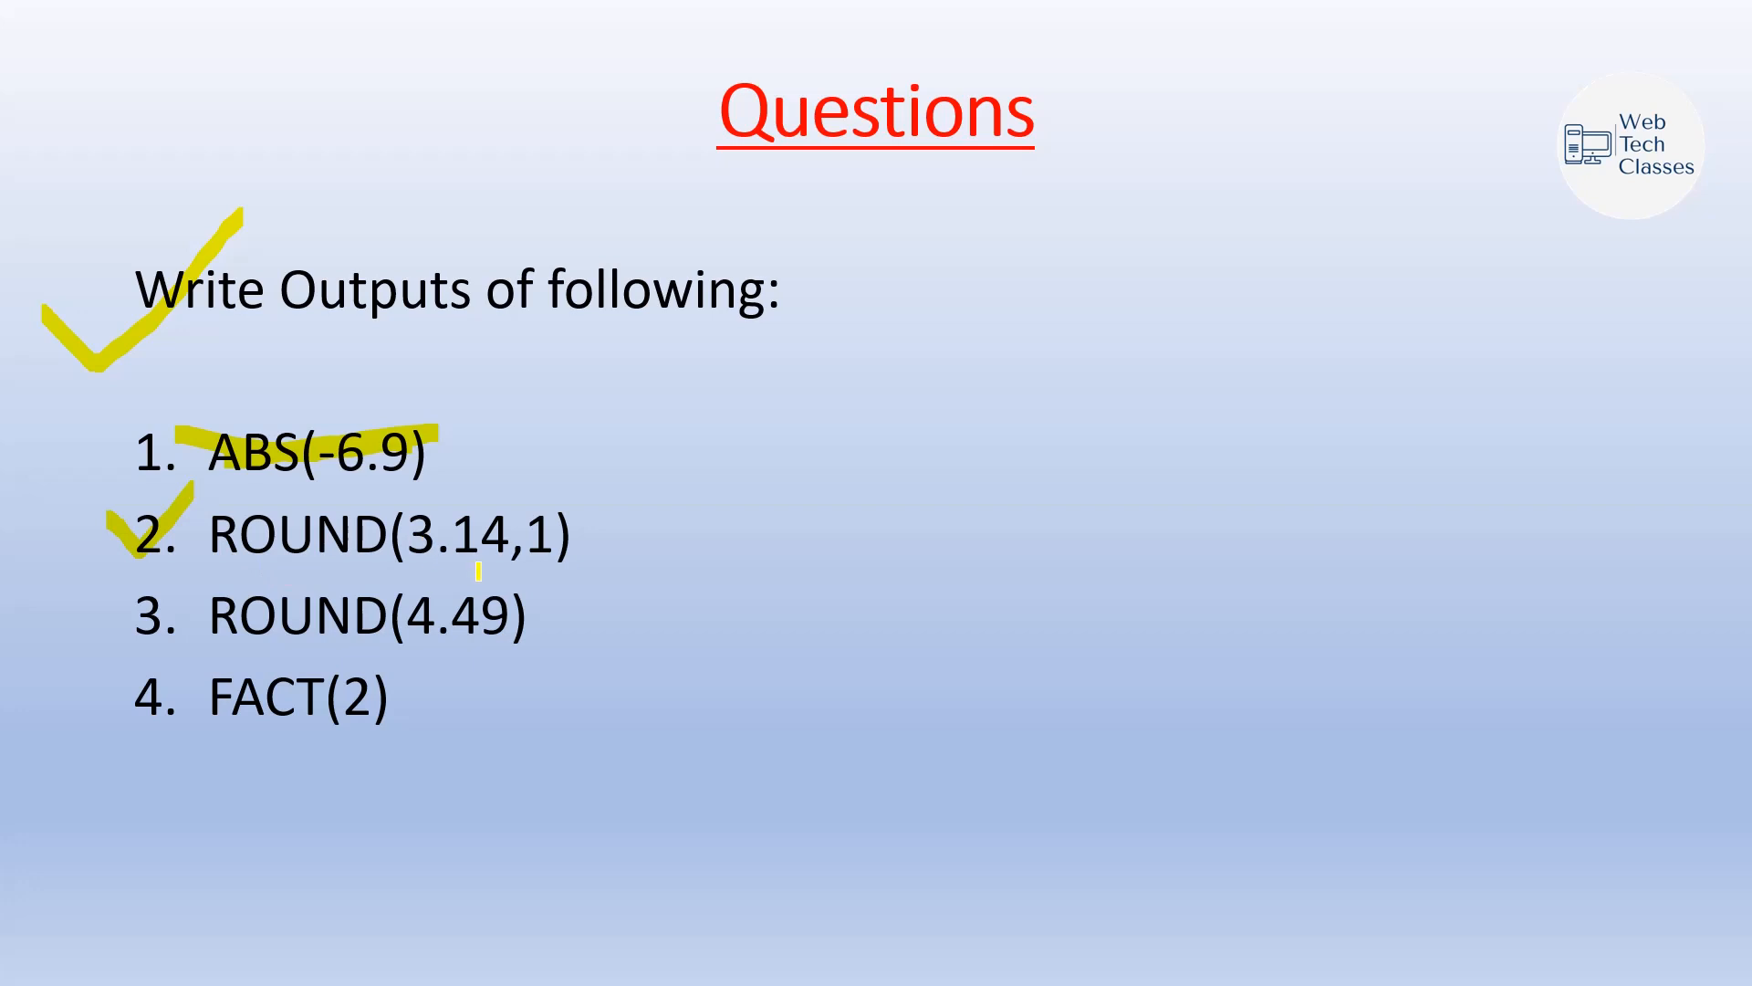
{"action": "left_click_drag", "start_coordinate": [589, 425], "coordinate": [610, 747]}
{"action": "left_click_drag", "start_coordinate": [648, 642], "coordinate": [899, 552]}
{"action": "left_click_drag", "start_coordinate": [104, 598], "coordinate": [189, 571]}
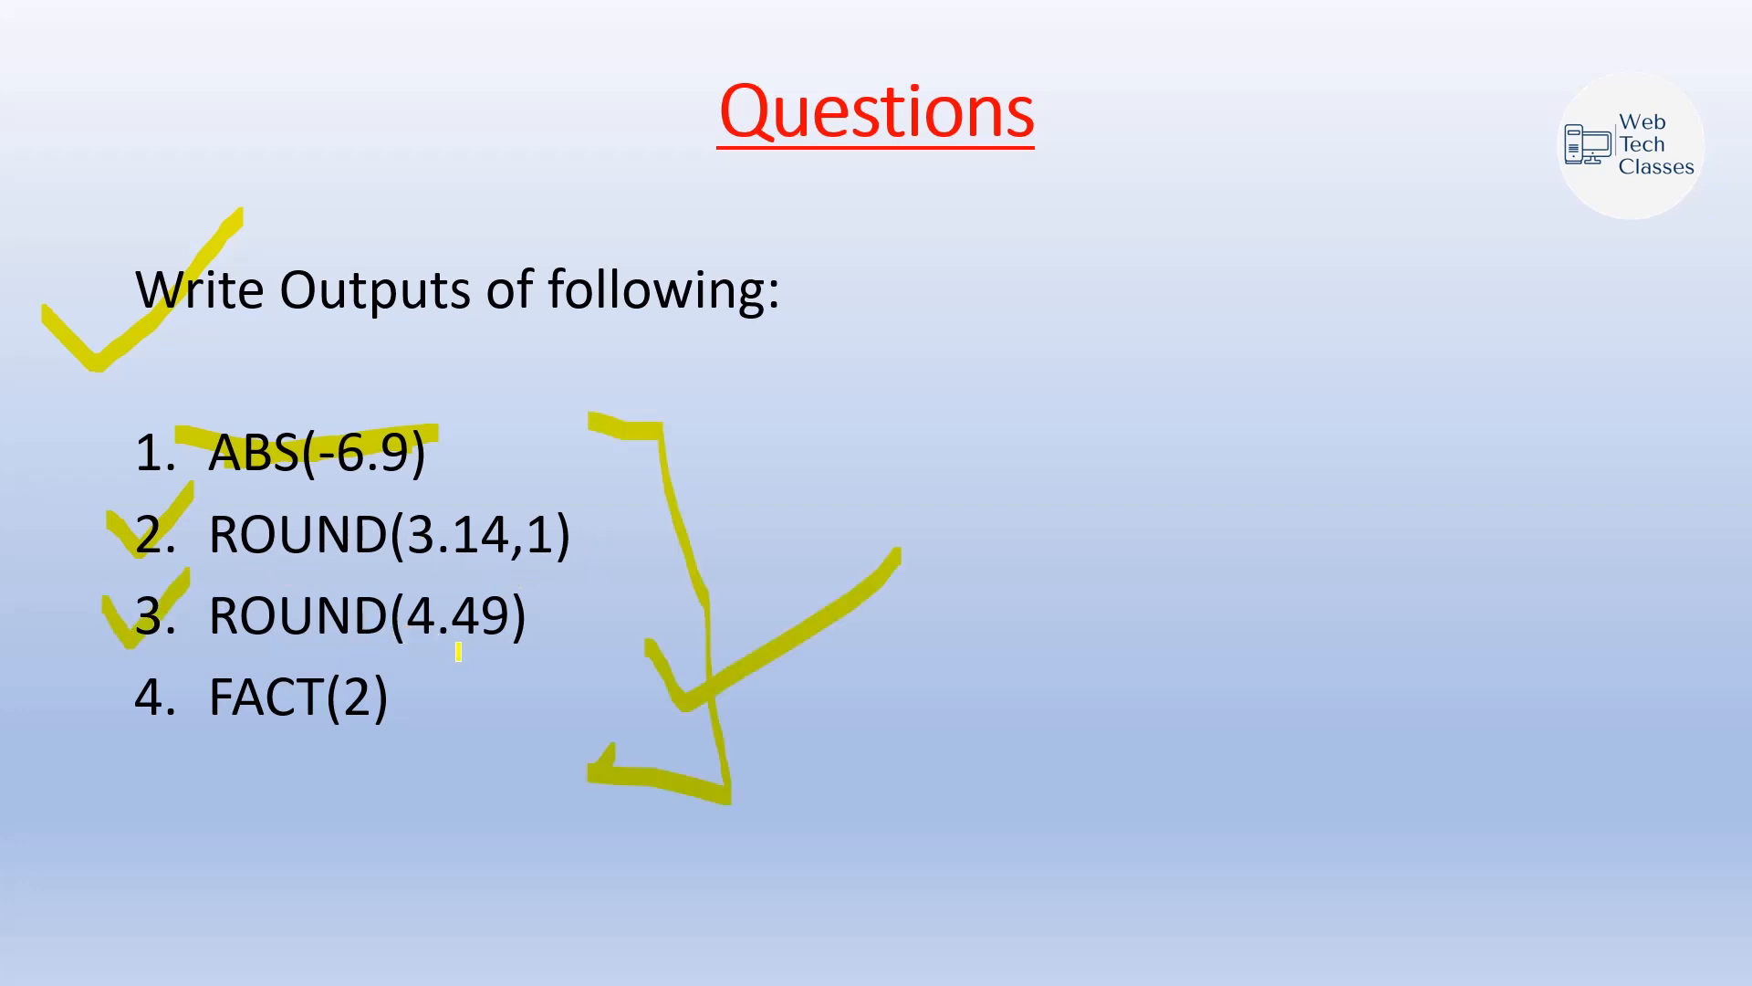
{"action": "left_click_drag", "start_coordinate": [99, 717], "coordinate": [199, 706]}
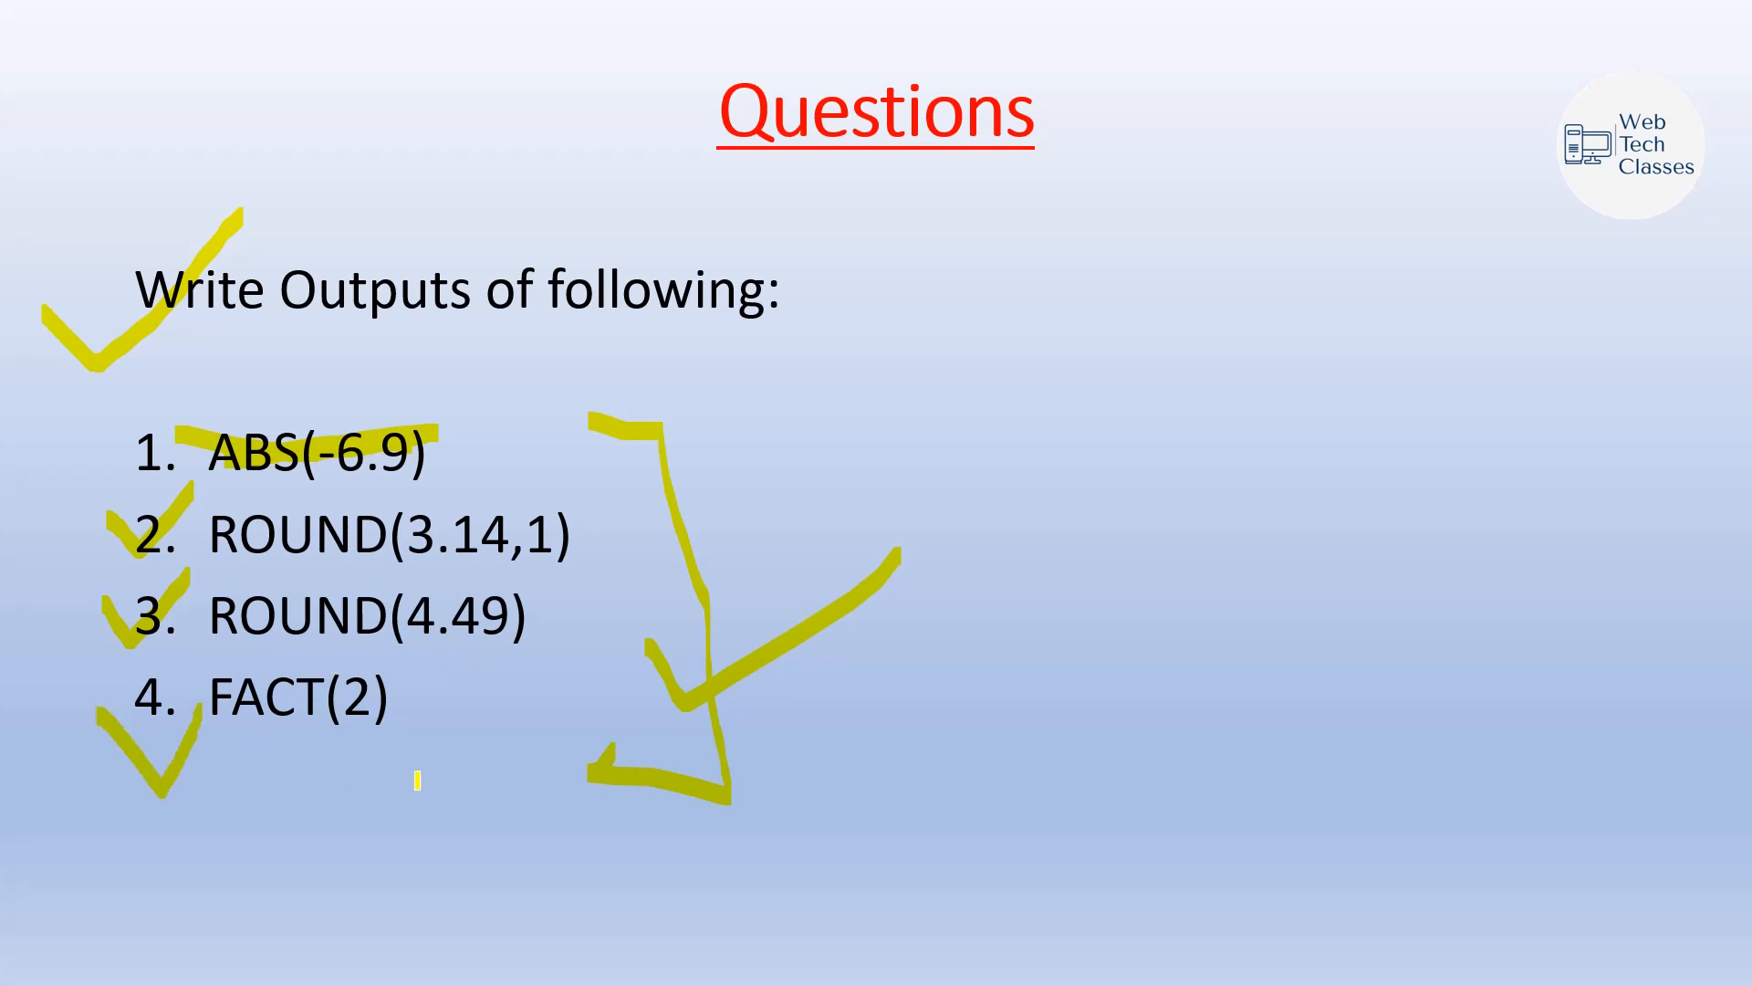